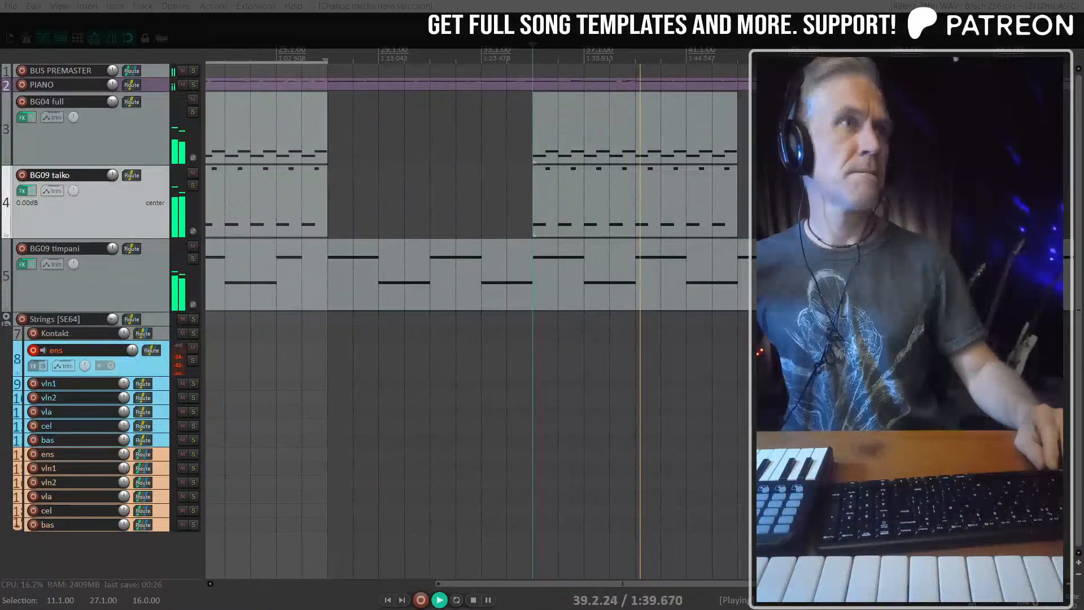
Step: Mute the BG04 full and BG09 taiko items that start at bar 35
{"action": "left_click", "coordinate": [615, 149]}
{"action": "left_click", "coordinate": [605, 179], "text": "ctrl"}
{"action": "key", "text": "u"}
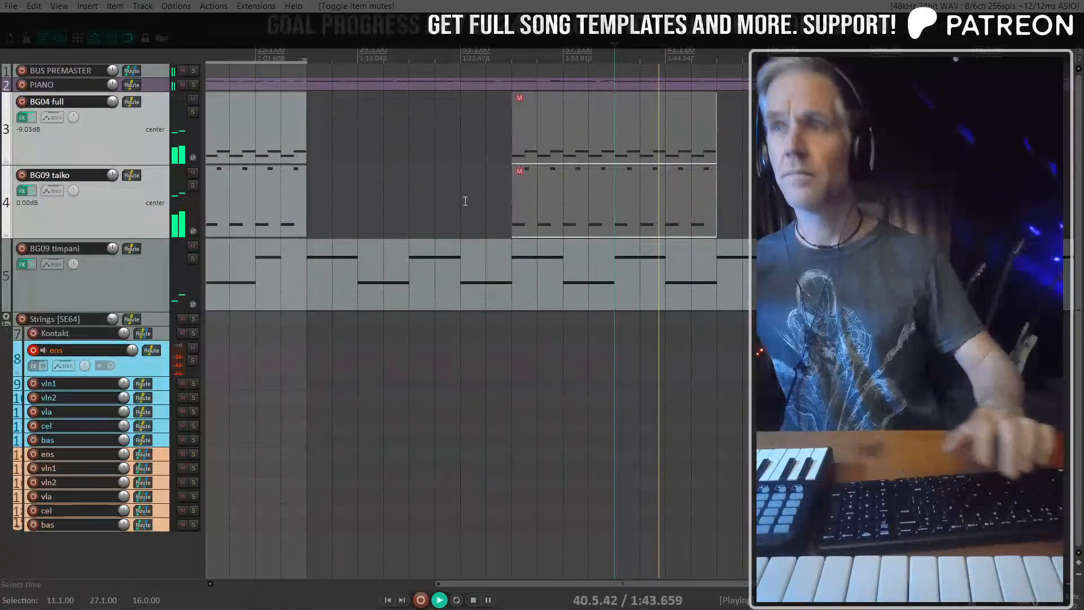
Step: Play the arrangement from bar 31 and again from bar 24 to judge the section without the second pair of drum items
{"action": "left_click", "coordinate": [404, 188]}
{"action": "key", "text": "space"}
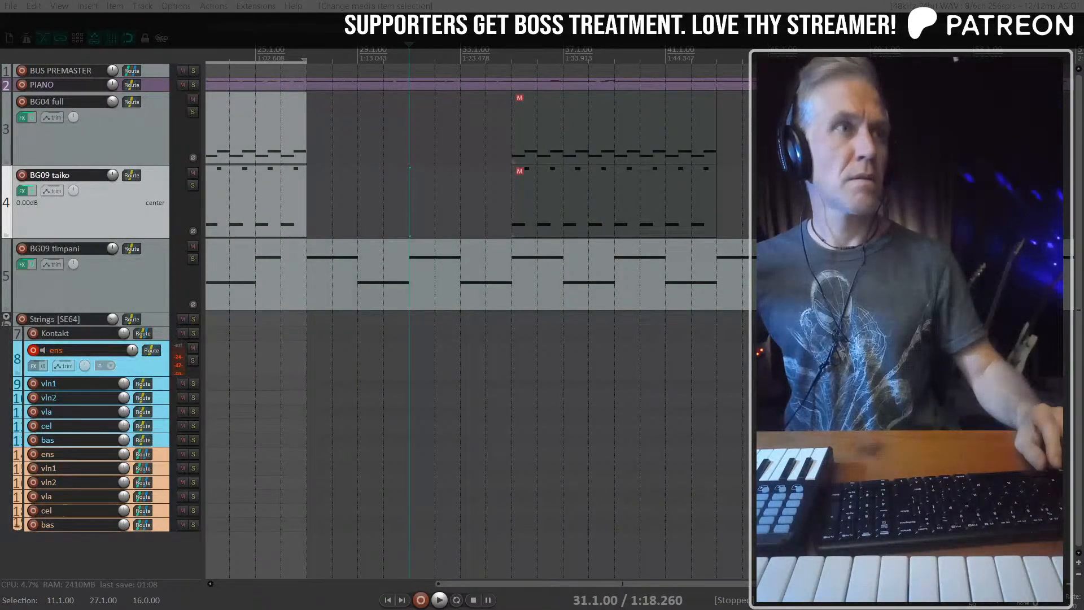
{"action": "scroll", "coordinate": [446, 167], "scroll_direction": "down", "scroll_amount": 5}
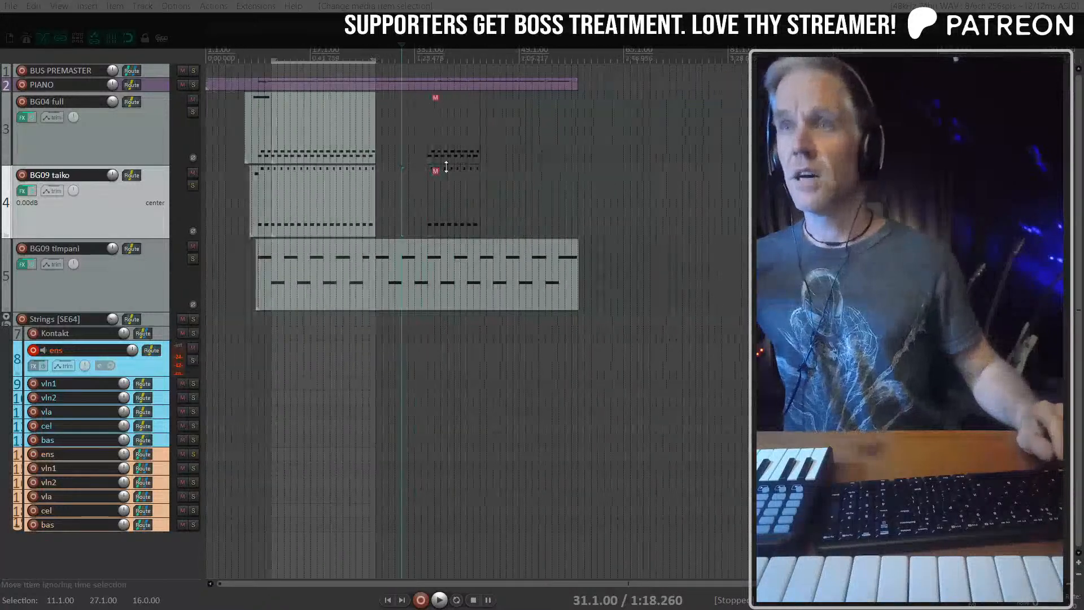
{"action": "left_click", "coordinate": [344, 192]}
{"action": "key", "text": "space"}
{"action": "scroll", "coordinate": [361, 195], "scroll_direction": "up", "scroll_amount": 5}
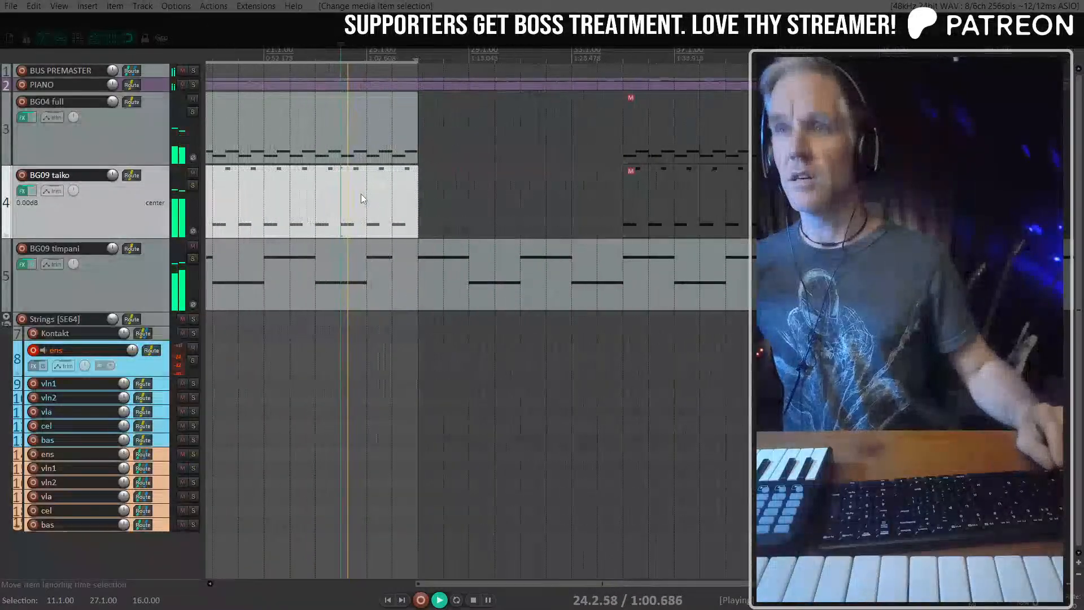
{"action": "scroll", "coordinate": [550, 184], "scroll_direction": "down", "scroll_amount": 3}
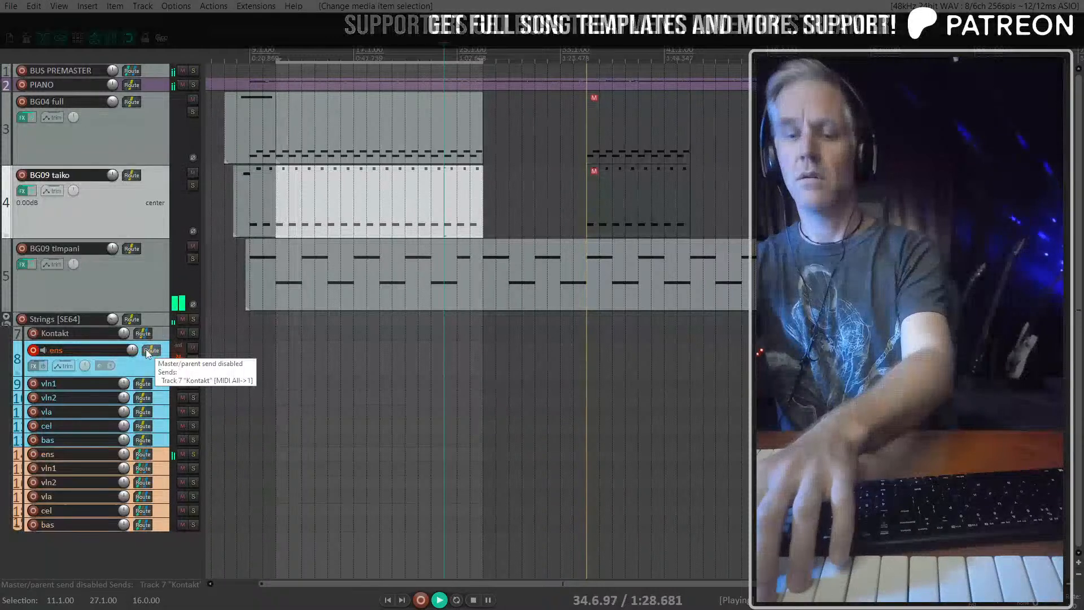
{"action": "key", "text": "space"}
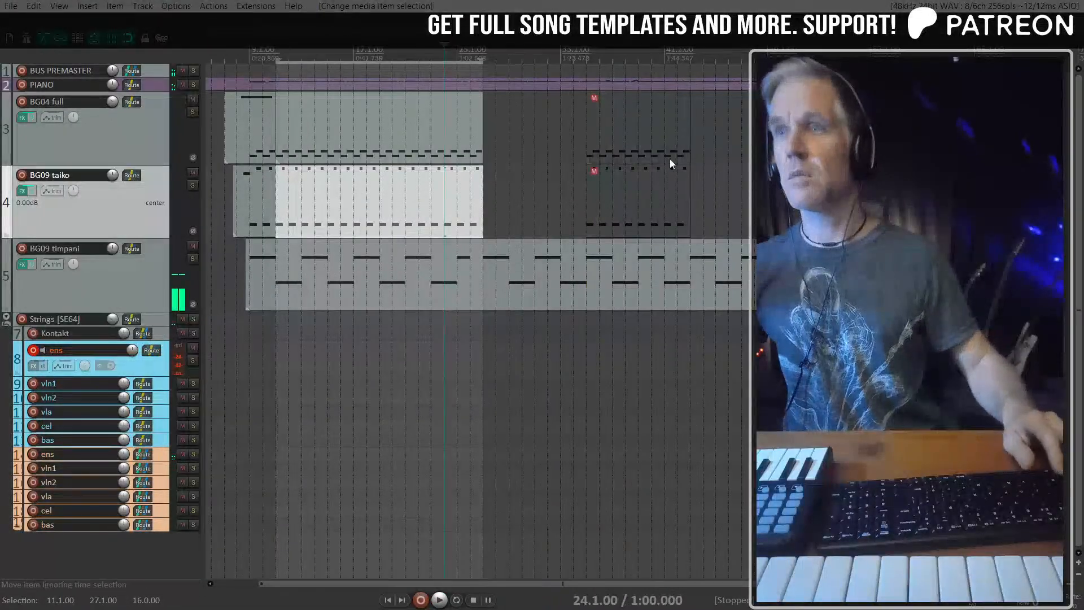
Step: Unmute the BG04 full and BG09 taiko items starting at bar 35
{"action": "left_click_drag", "start_coordinate": [724, 180], "coordinate": [589, 107]}
{"action": "key", "text": "m"}
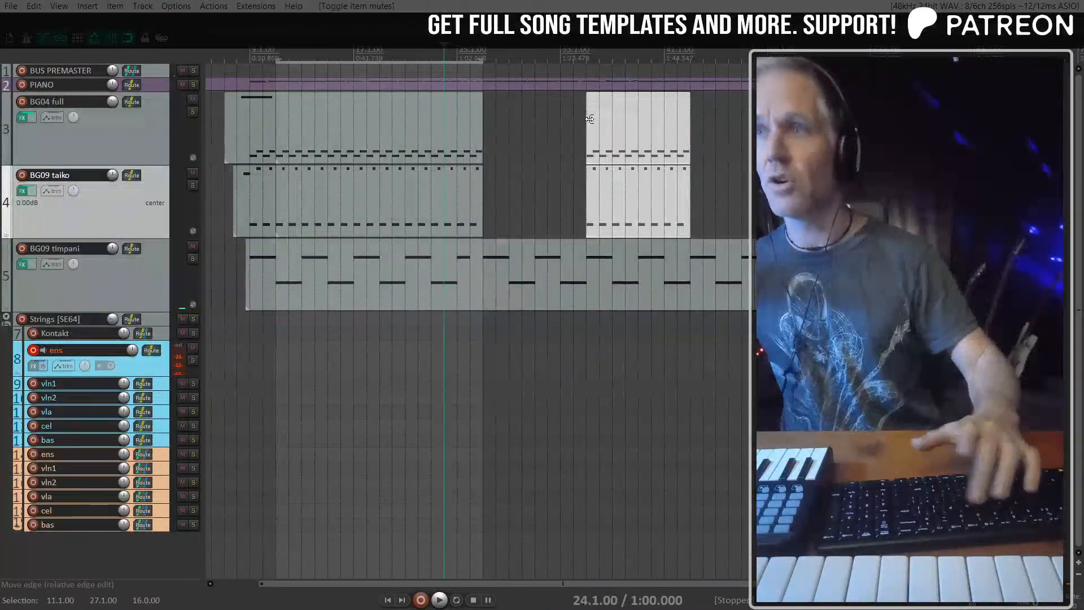
{"action": "left_click_drag", "start_coordinate": [546, 181], "coordinate": [437, 172]}
Step: Insert a marker named STRINGS at bar 27 and remove the time selection
{"action": "scroll", "coordinate": [431, 173], "scroll_direction": "up", "scroll_amount": 2}
{"action": "scroll", "coordinate": [406, 183], "scroll_direction": "up", "scroll_amount": 1}
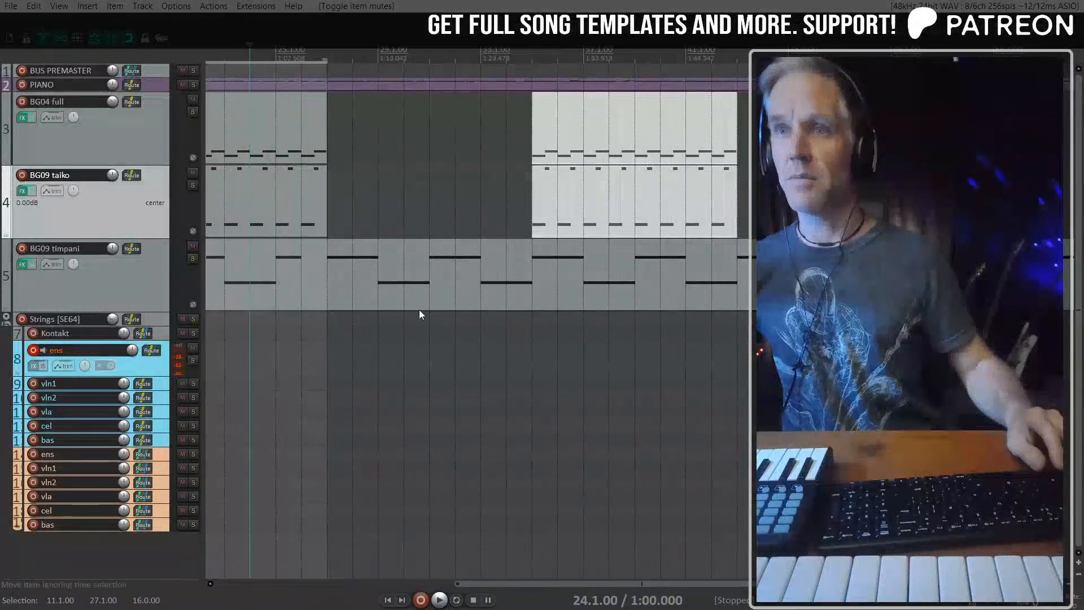
{"action": "scroll", "coordinate": [419, 309], "scroll_direction": "down", "scroll_amount": 1}
{"action": "left_click", "coordinate": [350, 351]}
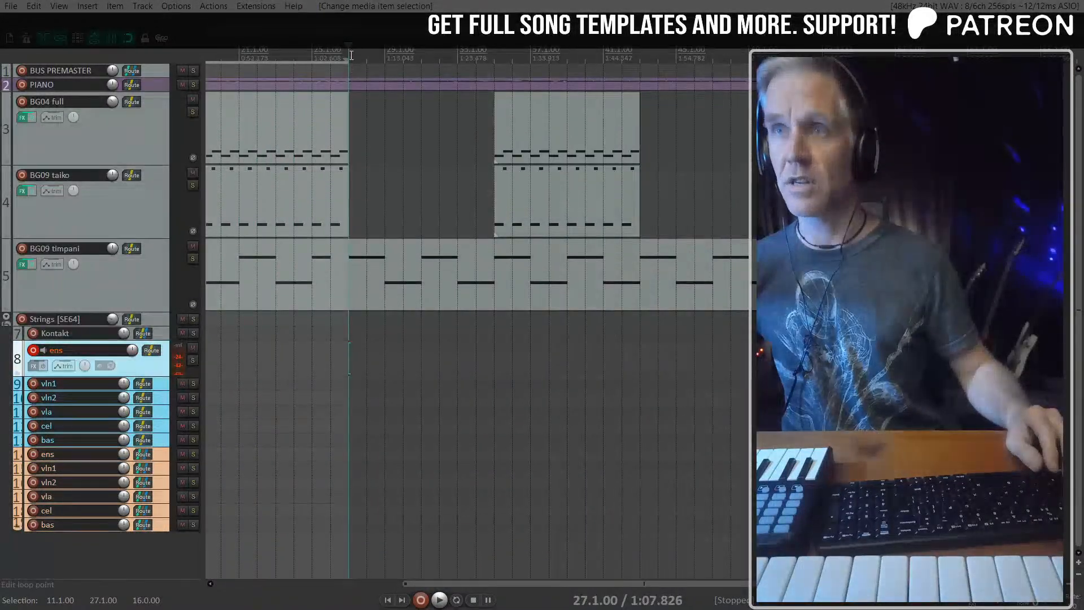
{"action": "left_click", "coordinate": [350, 55]}
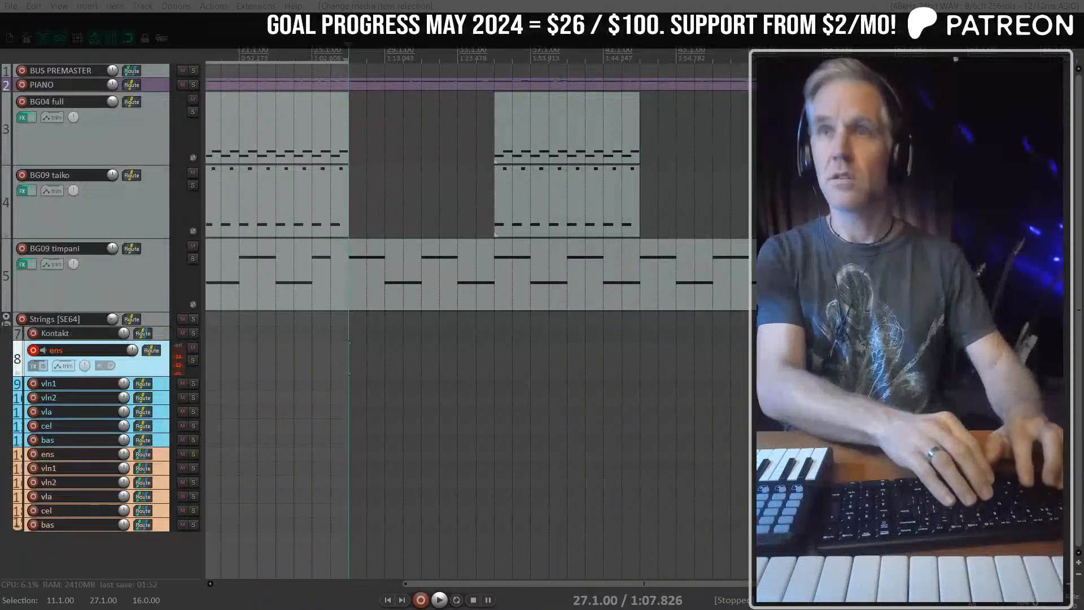
{"action": "key", "text": "m"}
{"action": "key", "text": "Escape"}
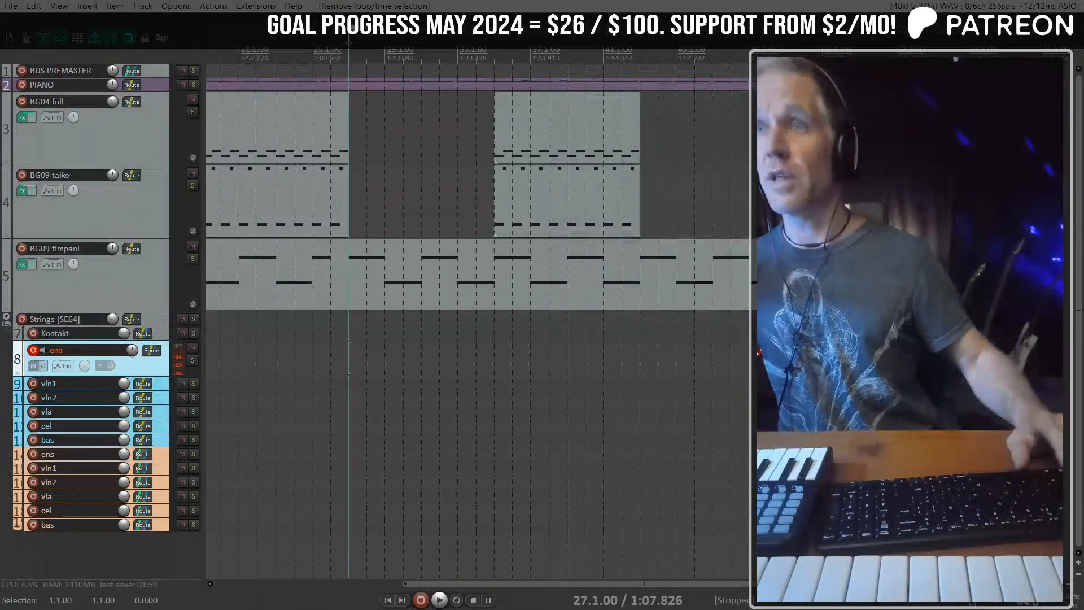
Step: Play the second BG04 full and BG09 taiko items from bar 35 and bar 41, and stop playback
{"action": "left_click", "coordinate": [496, 192]}
{"action": "key", "text": "space"}
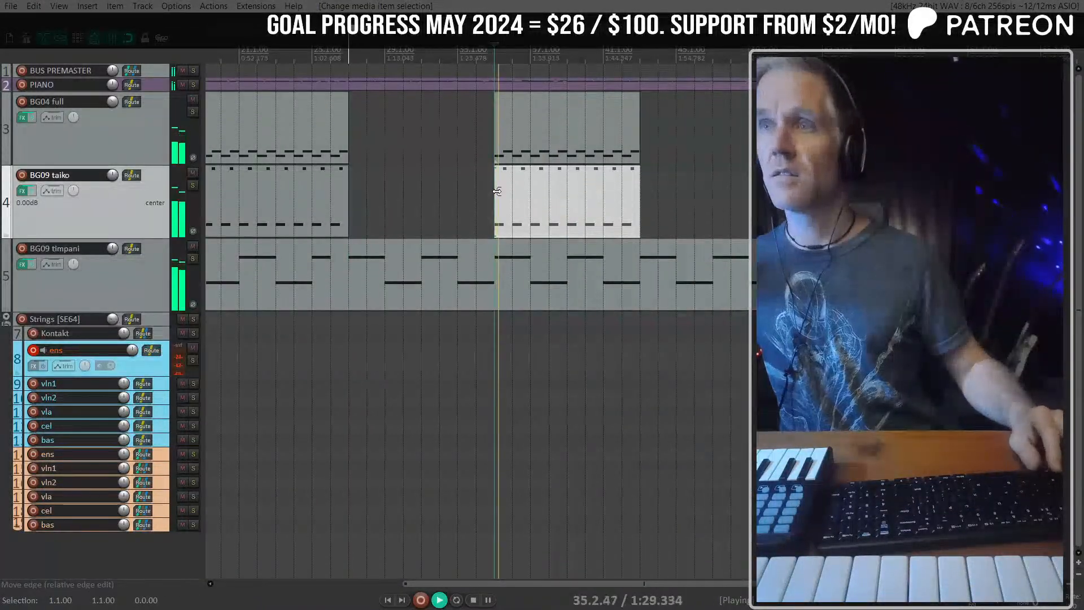
{"action": "scroll", "coordinate": [497, 191], "scroll_direction": "up", "scroll_amount": 2}
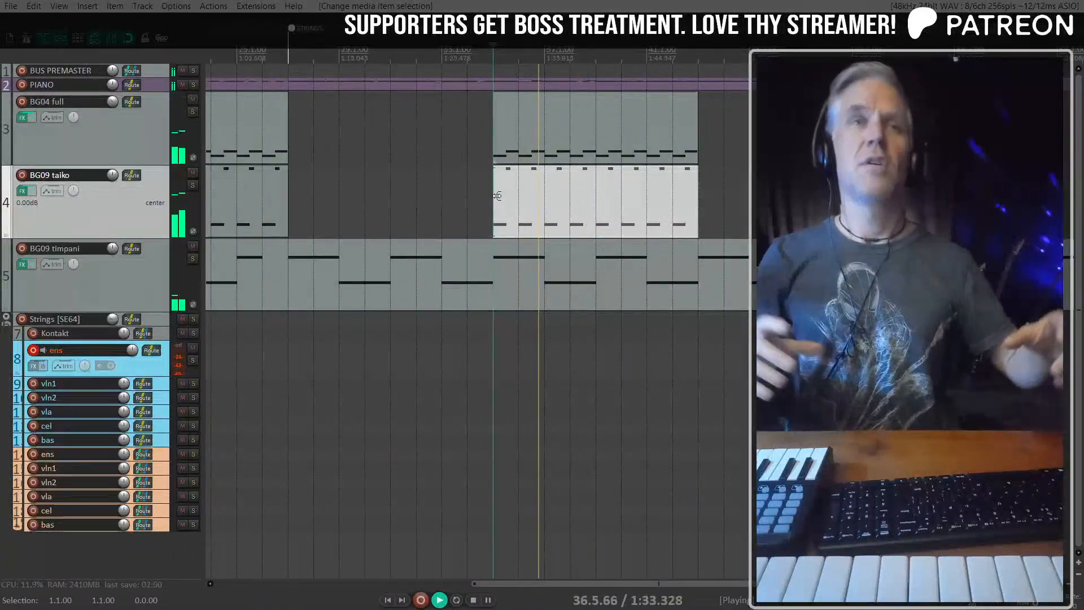
{"action": "scroll", "coordinate": [495, 197], "scroll_direction": "down", "scroll_amount": 1}
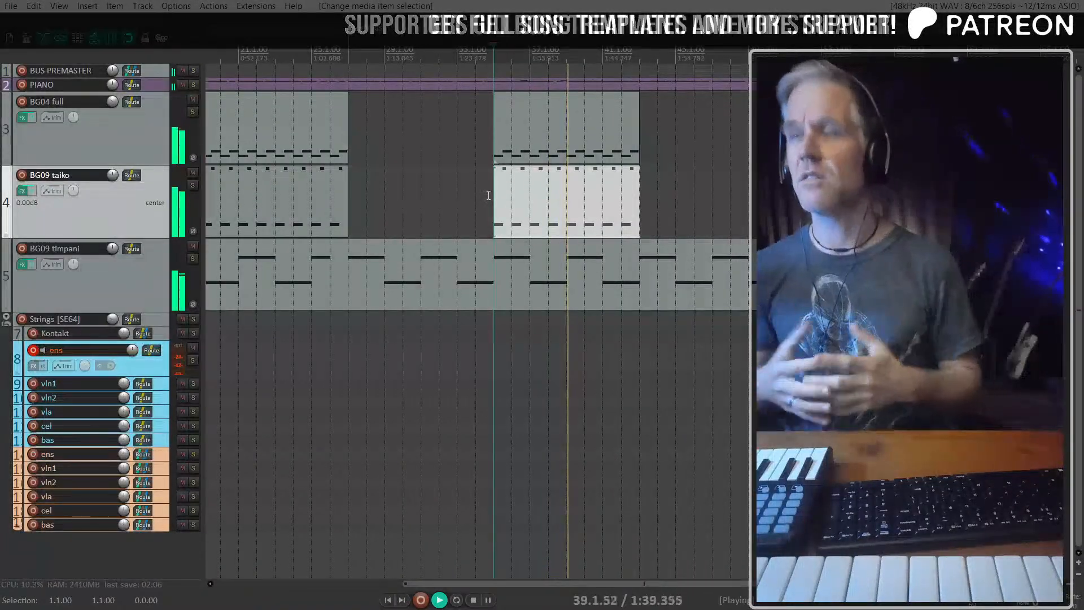
{"action": "left_click", "coordinate": [609, 152]}
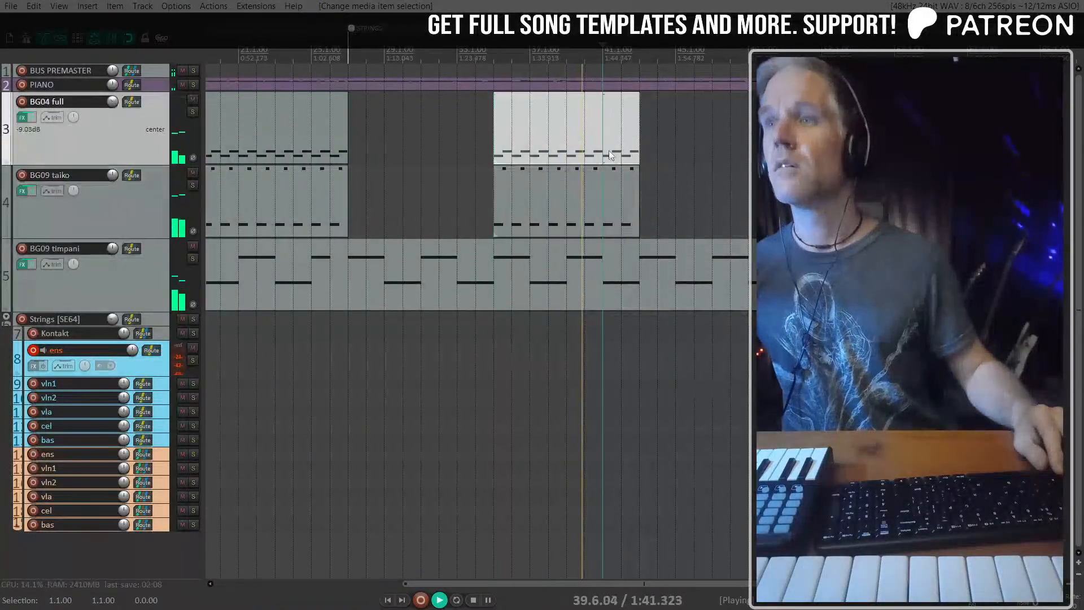
{"action": "left_click", "coordinate": [611, 195], "text": "ctrl"}
{"action": "key", "text": "space"}
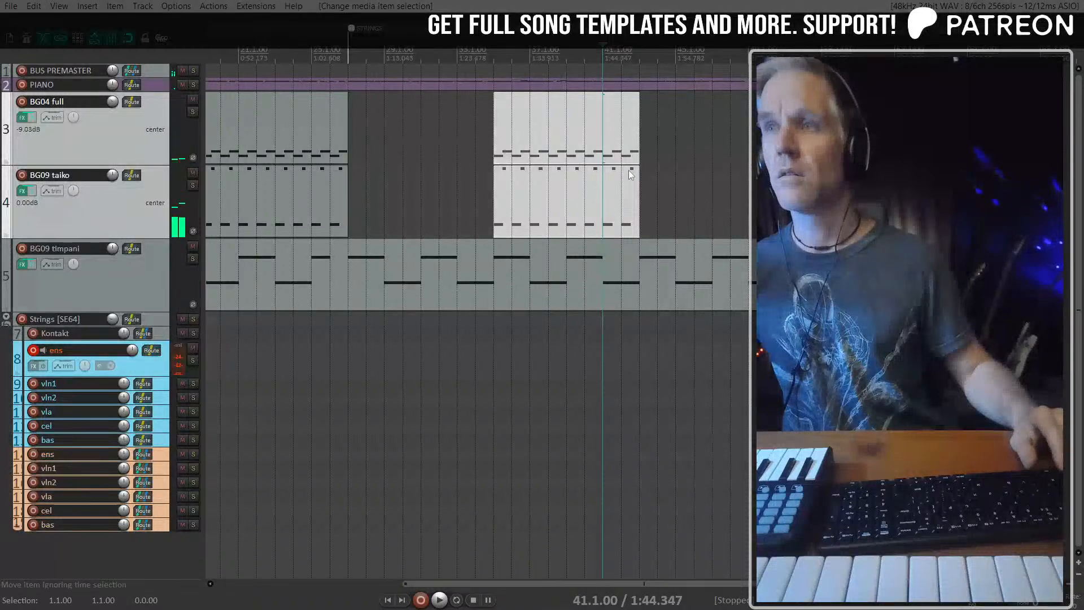
Step: Replay the entry of the second drum section from bar 35 and then from bar 34
{"action": "mouse_move", "coordinate": [636, 191]}
{"action": "left_mouse_down"}
{"action": "mouse_move", "coordinate": [635, 182]}
{"action": "mouse_move", "coordinate": [566, 181]}
{"action": "mouse_move", "coordinate": [661, 181]}
{"action": "mouse_move", "coordinate": [640, 181]}
{"action": "left_mouse_up"}
{"action": "left_click", "coordinate": [495, 133]}
{"action": "key", "text": "space"}
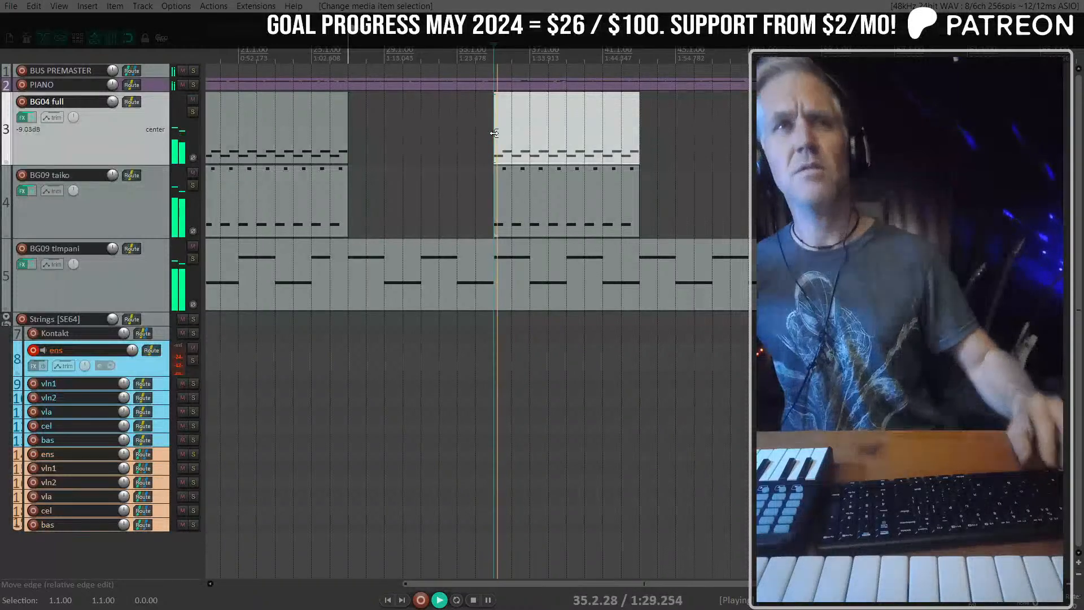
{"action": "scroll", "coordinate": [494, 108], "scroll_direction": "up", "scroll_amount": 2}
{"action": "left_click", "coordinate": [486, 108]}
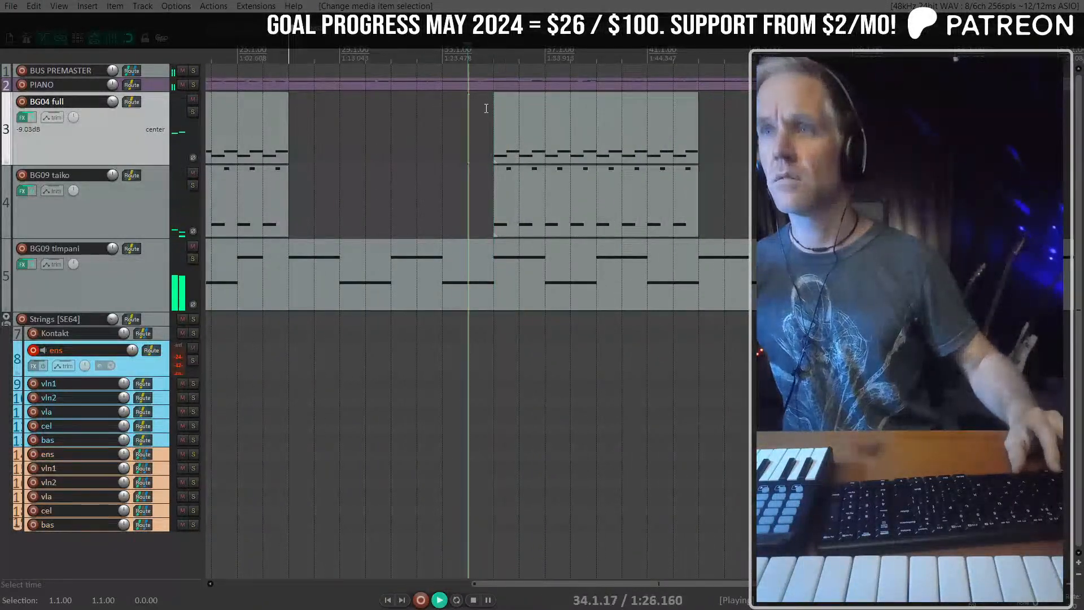
Step: Open the PIANO item in the MIDI editor, examine its notes and velocities around bar 35, and close the editor
{"action": "double_click", "coordinate": [492, 83]}
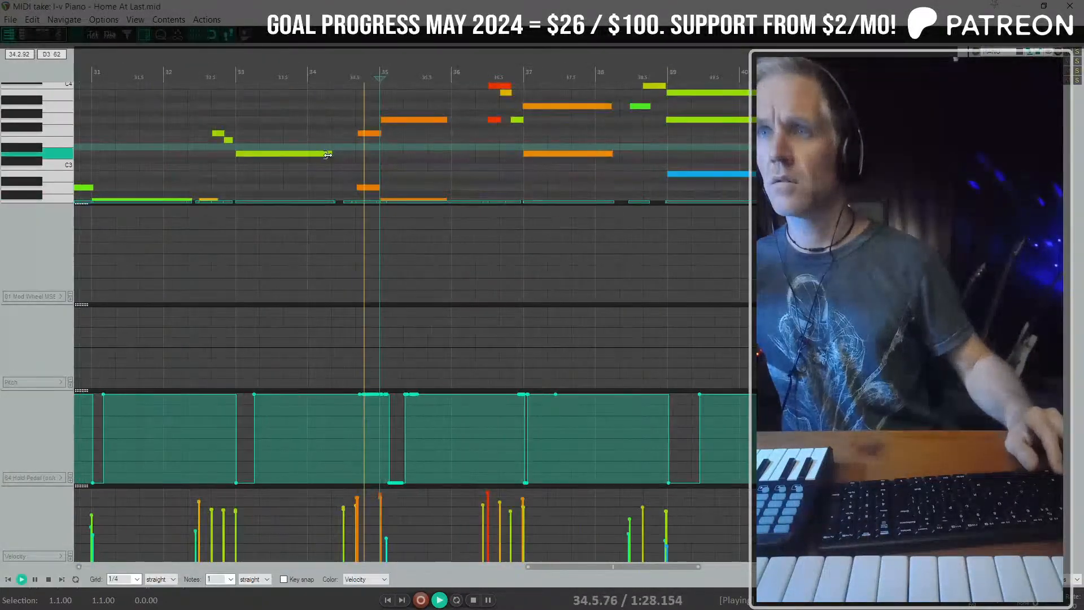
{"action": "scroll", "coordinate": [380, 119], "scroll_direction": "up", "scroll_amount": 3}
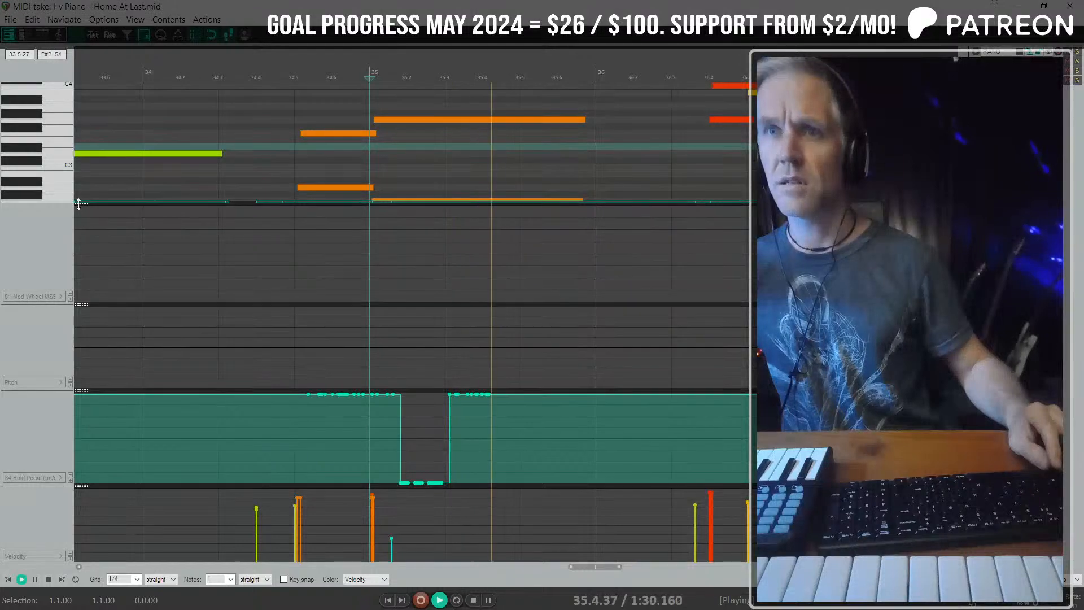
{"action": "left_click_drag", "start_coordinate": [79, 203], "coordinate": [79, 298]}
{"action": "scroll", "coordinate": [435, 249], "scroll_direction": "down", "scroll_amount": 1}
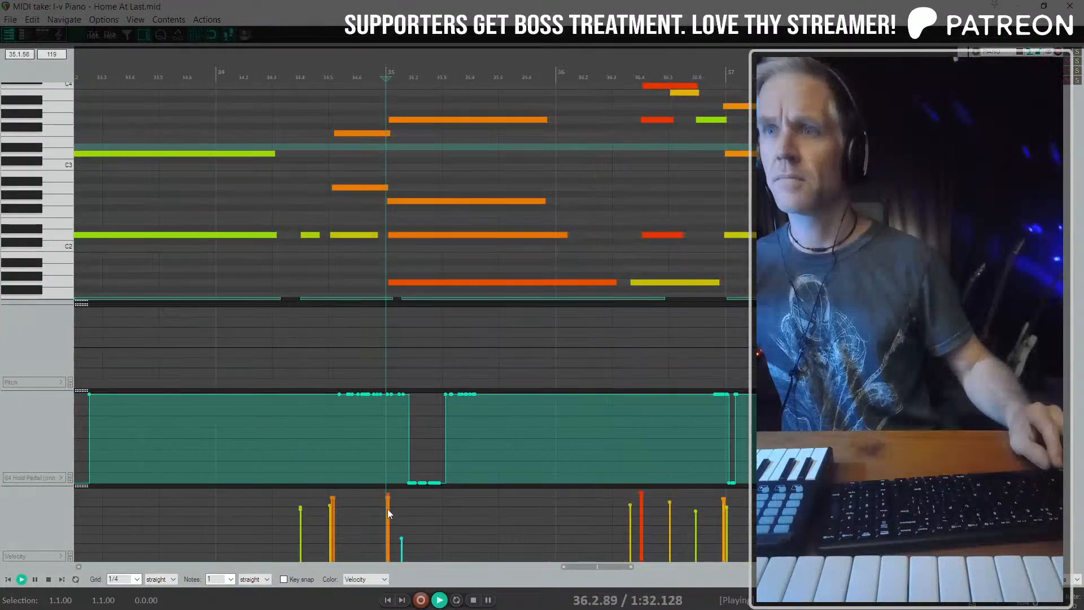
{"action": "left_click", "coordinate": [1069, 5]}
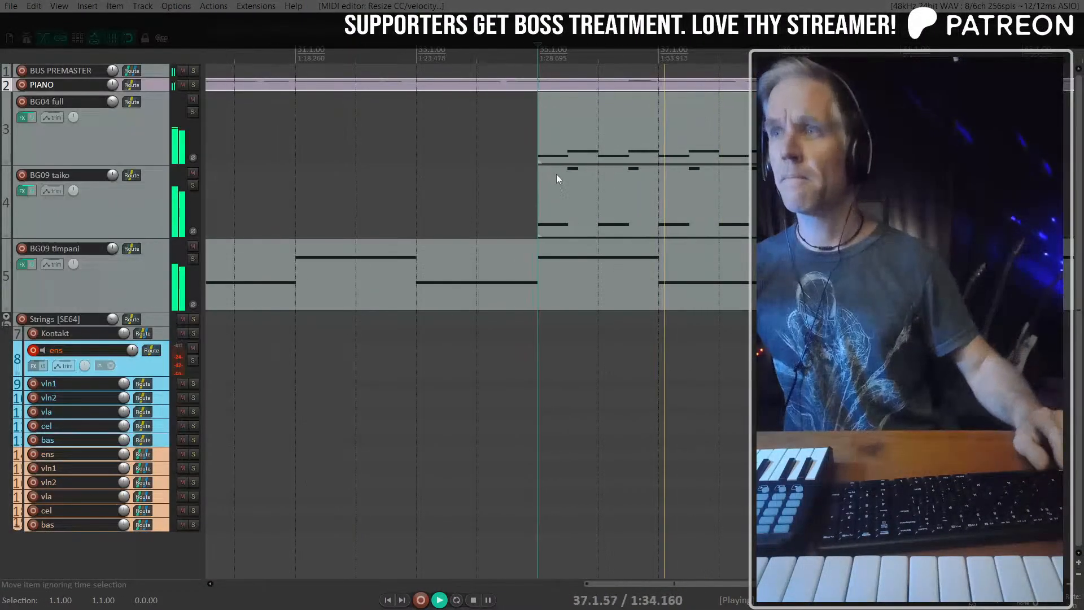
Step: Listen to the drum rhythm after bar 37 against the piano and stop playback
{"action": "scroll", "coordinate": [599, 198], "scroll_direction": "down", "scroll_amount": 2}
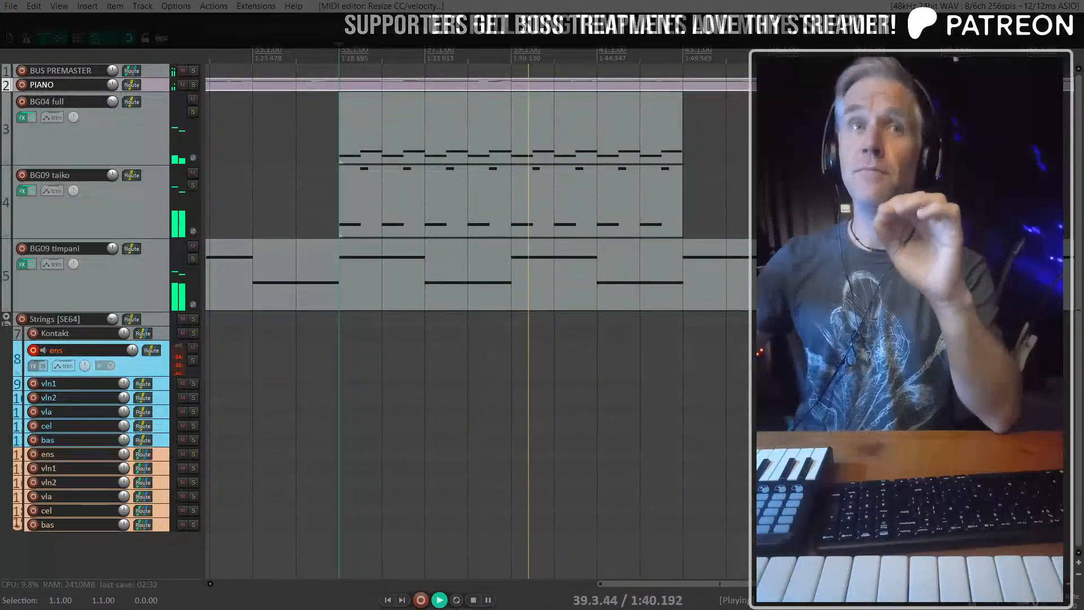
{"action": "scroll", "coordinate": [230, 161], "scroll_direction": "down", "scroll_amount": 2}
{"action": "left_click", "coordinate": [147, 144]}
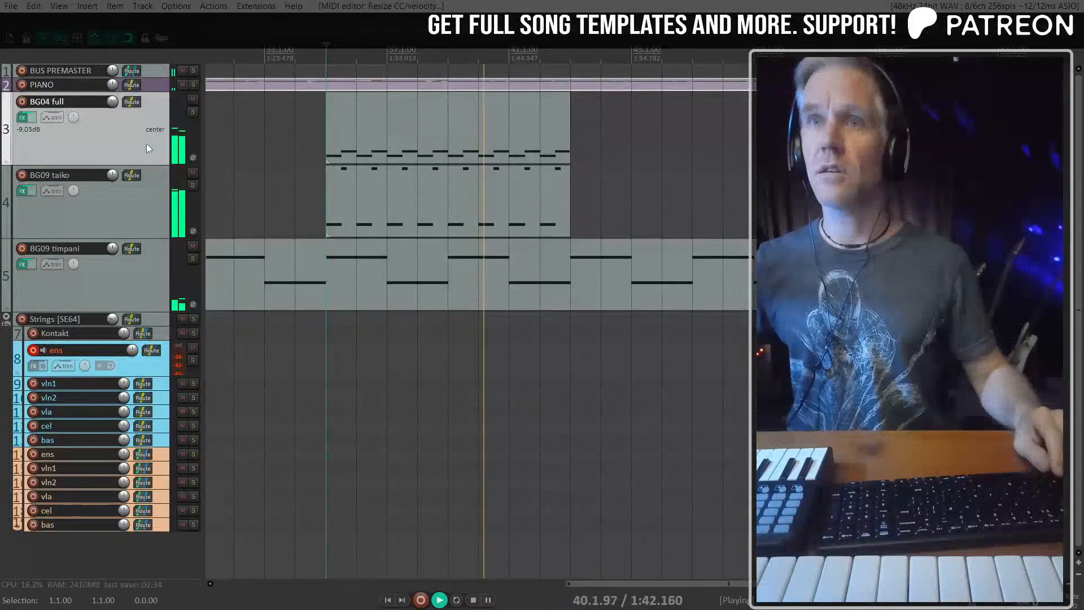
{"action": "key", "text": "space"}
Step: Time-stretch the BG04 full and BG09 taiko items at bar 35 together to a length of 16 bars
{"action": "left_click", "coordinate": [447, 150]}
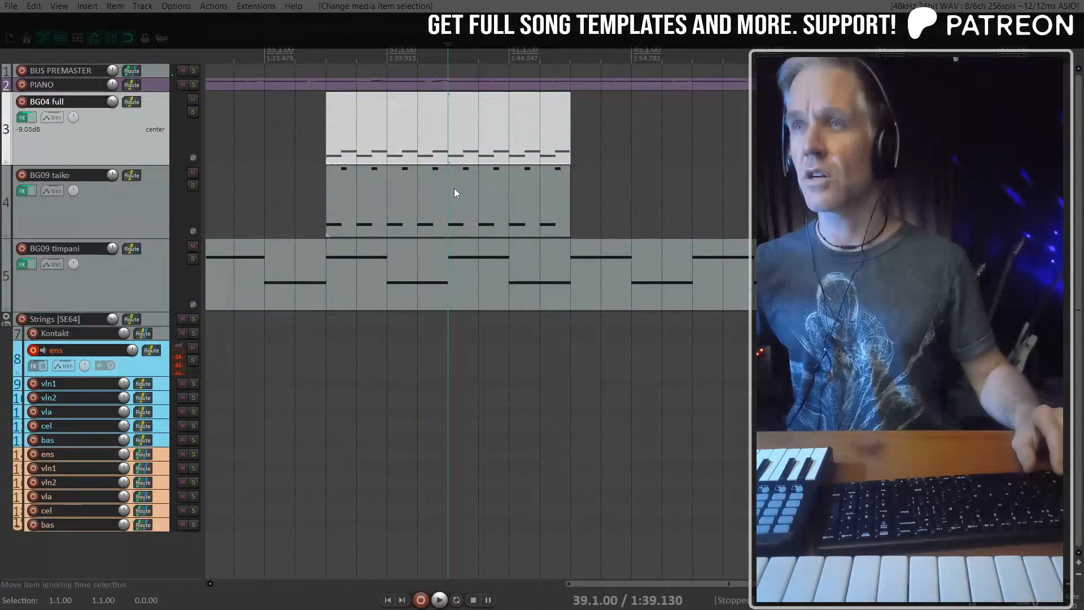
{"action": "left_click", "coordinate": [333, 191]}
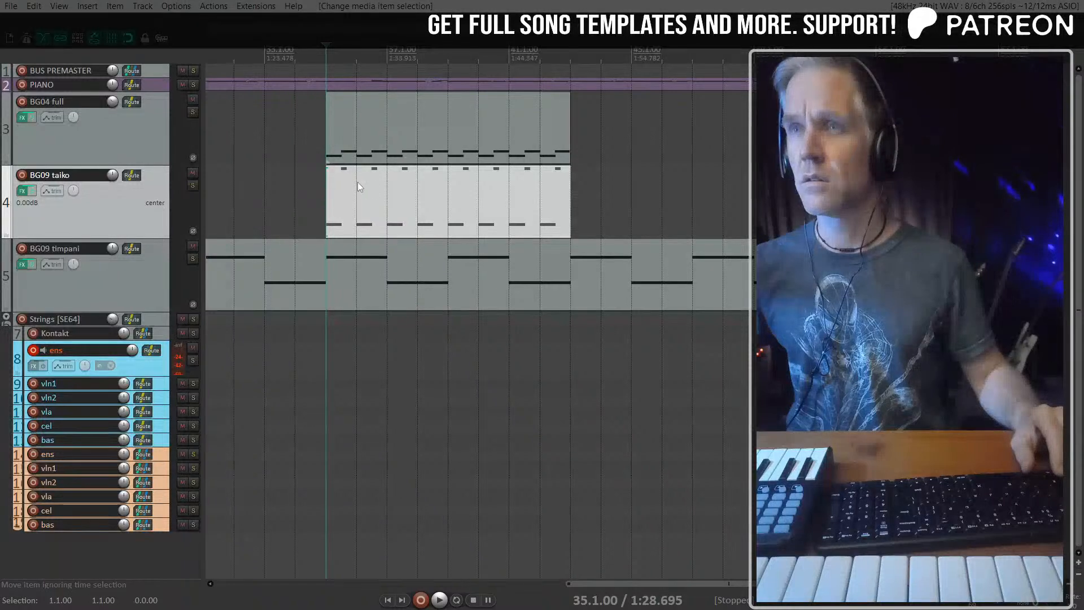
{"action": "left_click", "coordinate": [419, 149], "text": "ctrl"}
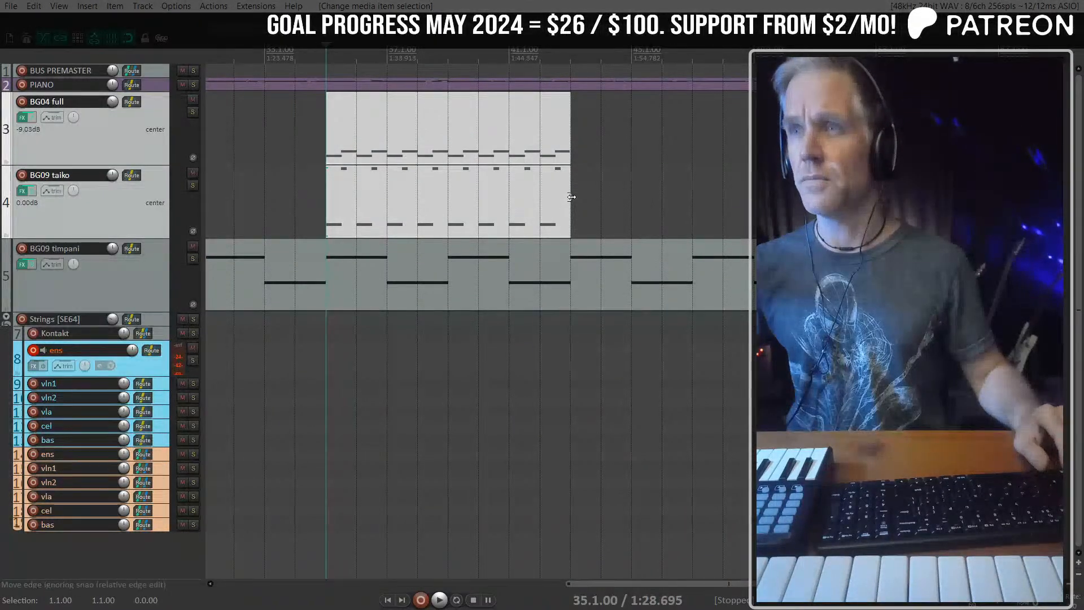
{"action": "key", "text": "ctrl+2"}
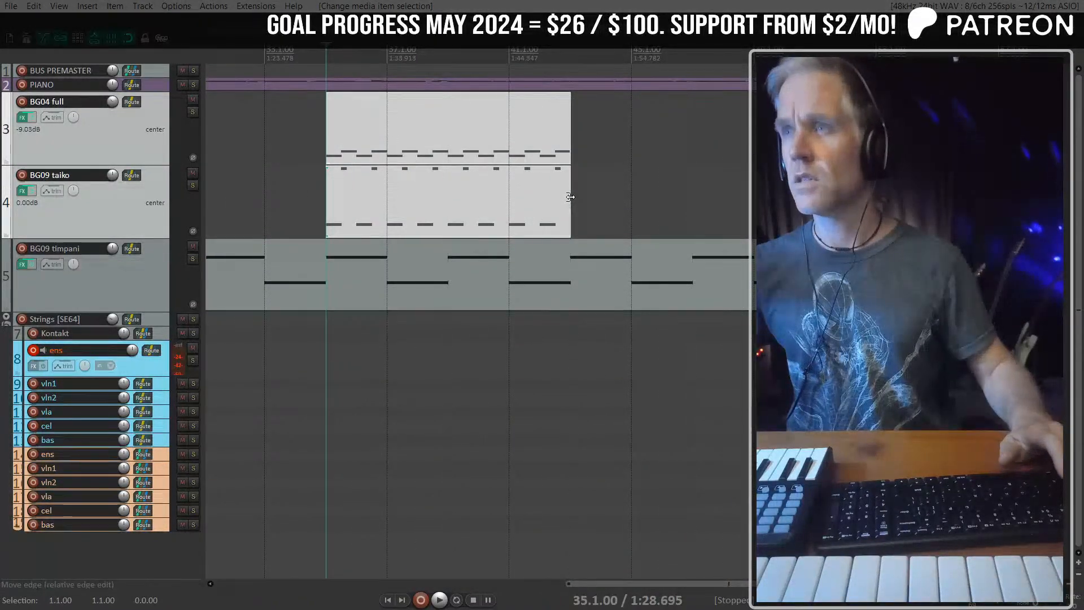
{"action": "left_click_drag", "start_coordinate": [570, 197], "coordinate": [692, 200]}
{"action": "key", "text": "ctrl+z"}
{"action": "left_click_drag", "start_coordinate": [577, 195], "coordinate": [814, 198]}
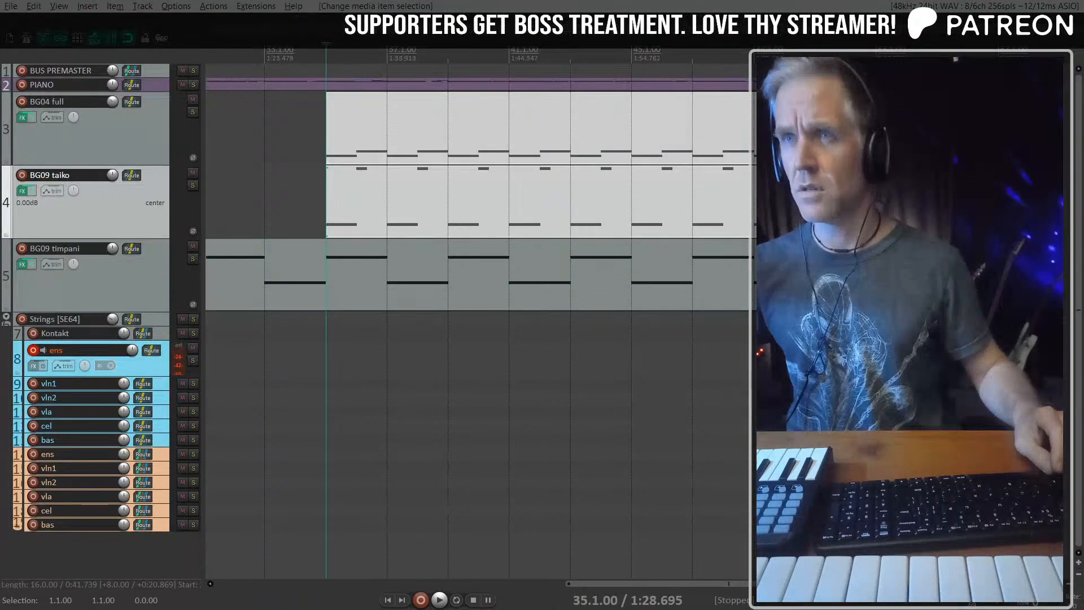
Step: Play from bar 35 to listen to the stretched BG04 full and BG09 taiko items over the rest of the arrangement
{"action": "left_click", "coordinate": [334, 200]}
{"action": "key", "text": "space"}
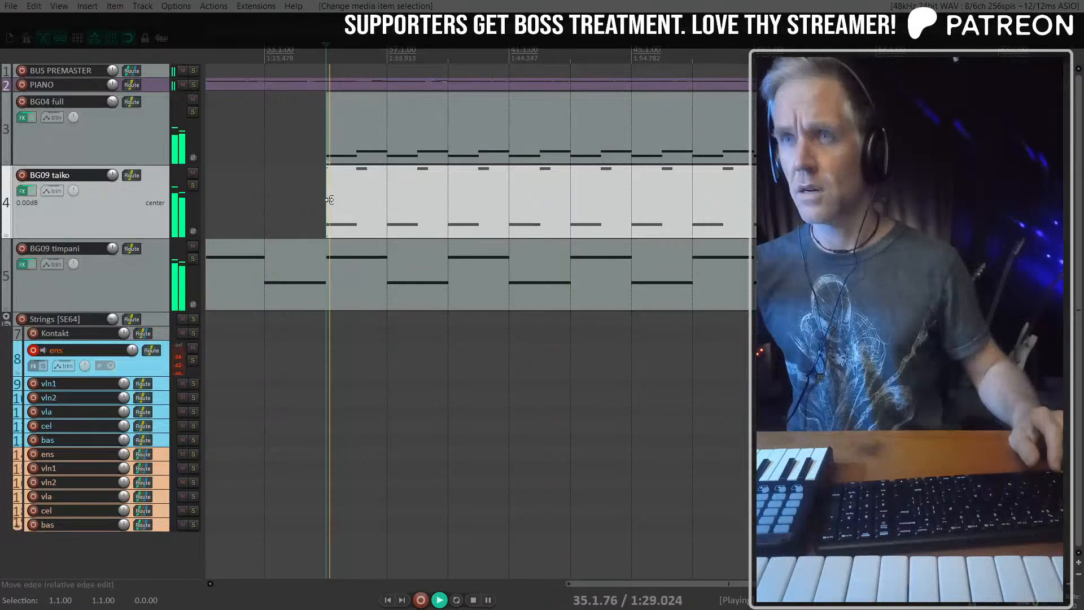
{"action": "scroll", "coordinate": [329, 200], "scroll_direction": "down", "scroll_amount": 2}
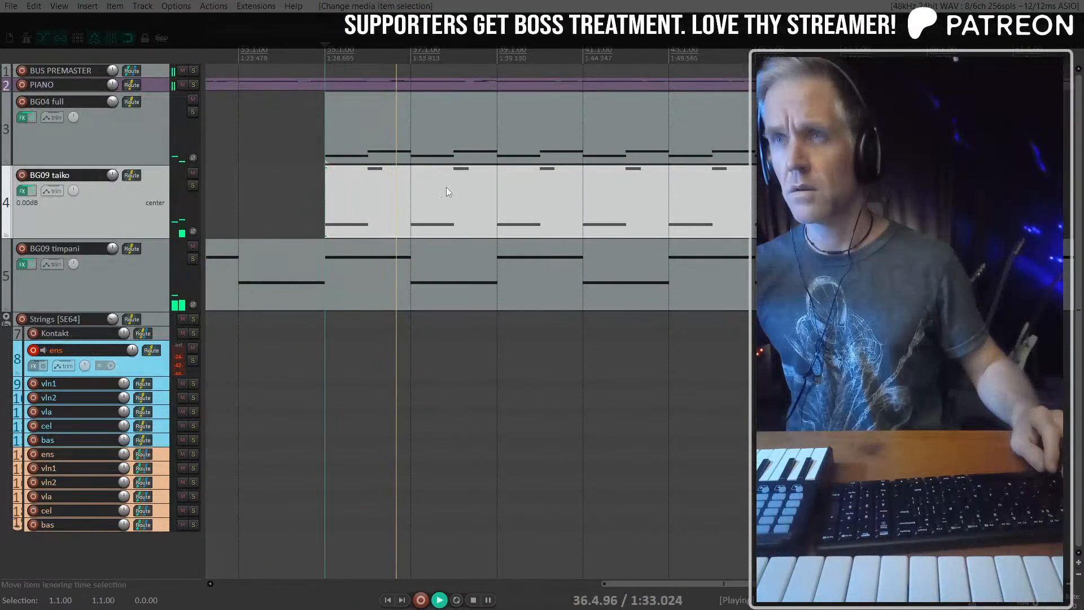
{"action": "scroll", "coordinate": [561, 146], "scroll_direction": "down", "scroll_amount": 5}
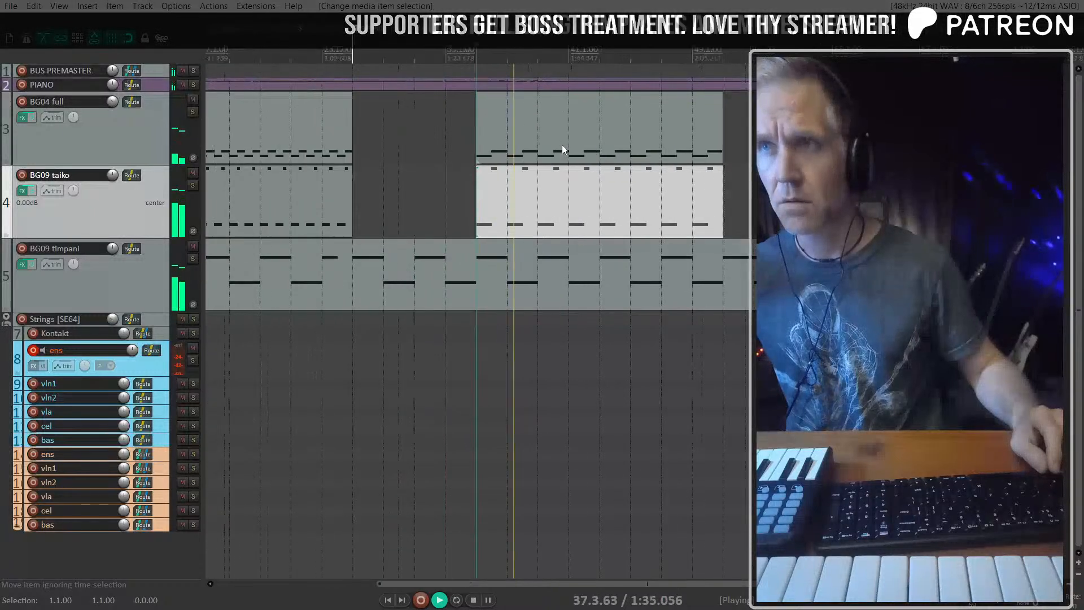
{"action": "scroll", "coordinate": [562, 145], "scroll_direction": "up", "scroll_amount": 2}
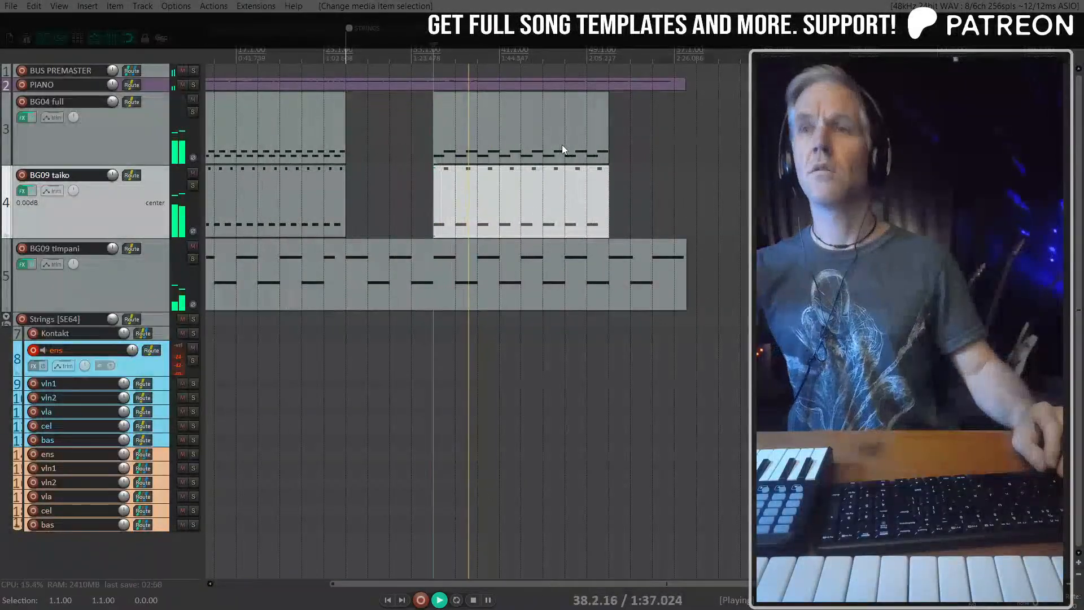
{"action": "scroll", "coordinate": [576, 160], "scroll_direction": "up", "scroll_amount": 2}
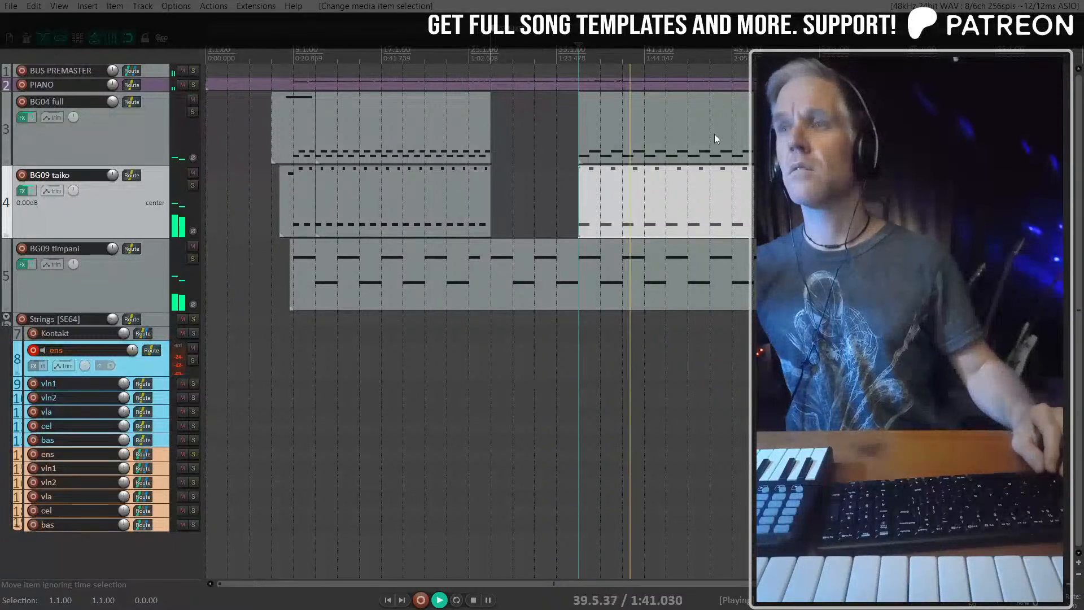
{"action": "scroll", "coordinate": [714, 134], "scroll_direction": "right", "scroll_amount": 3}
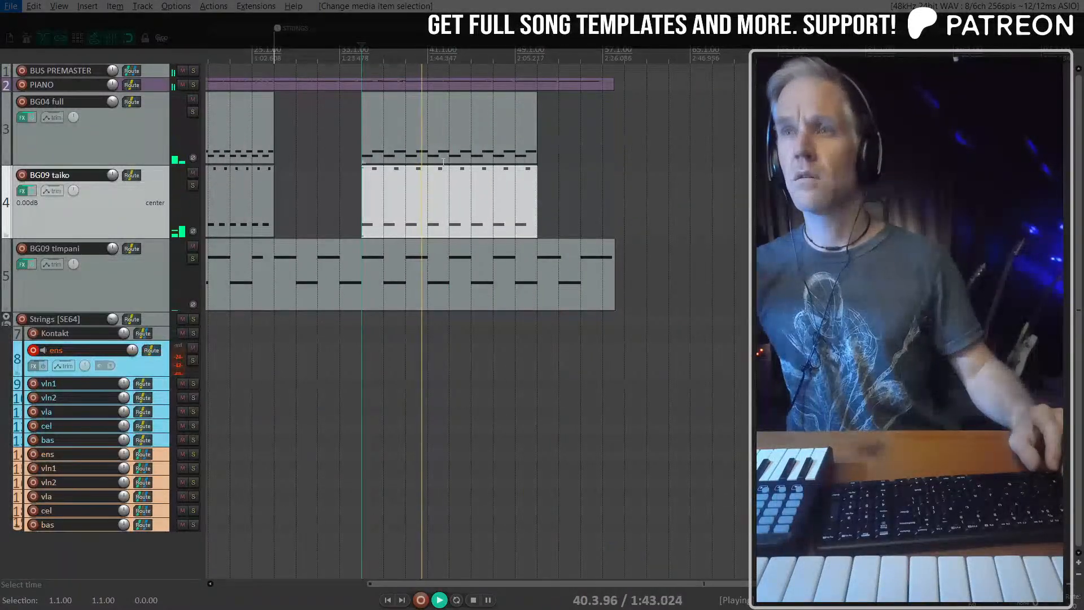
Step: Replay the stretched drum section from around bar 41 and stop playback
{"action": "key", "text": "space"}
{"action": "left_click", "coordinate": [420, 181]}
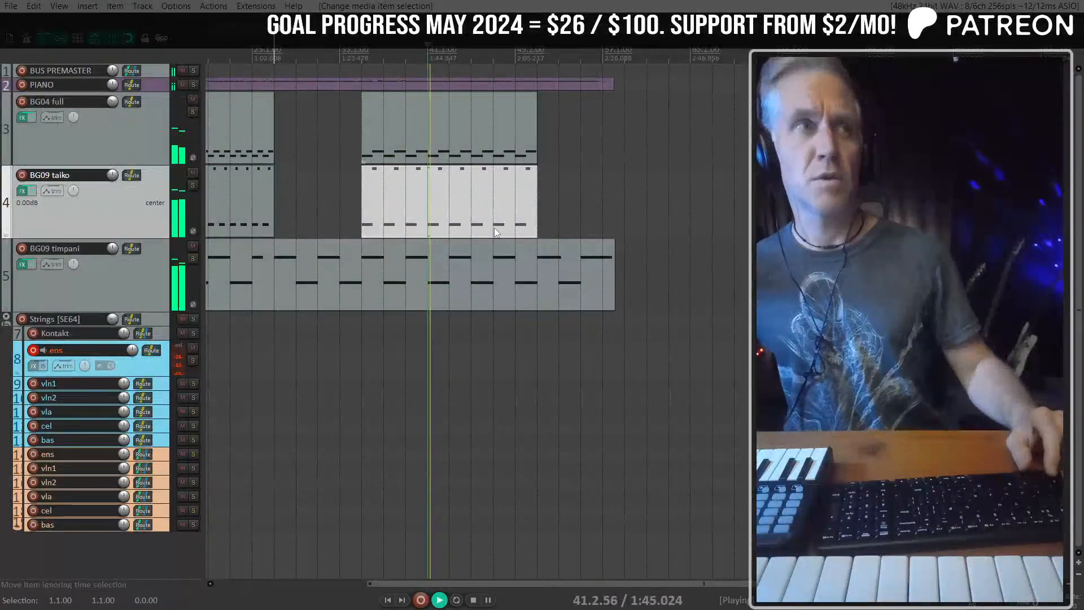
{"action": "key", "text": "space"}
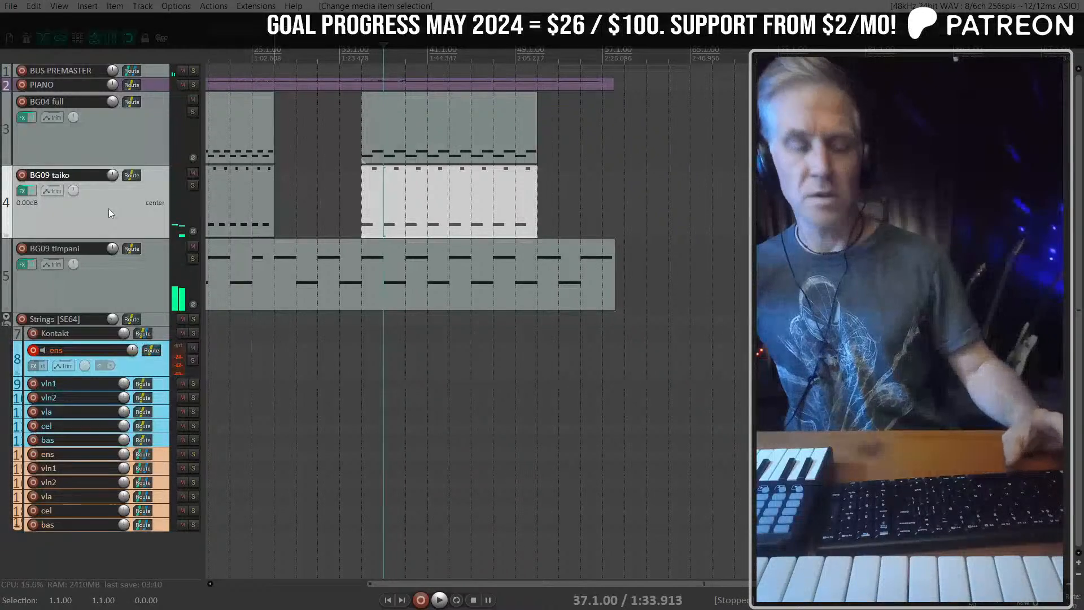
Step: Arm the BG09 taiko track for recording and disarm the strings ens track
{"action": "key", "text": "F6"}
{"action": "key", "text": "F6"}
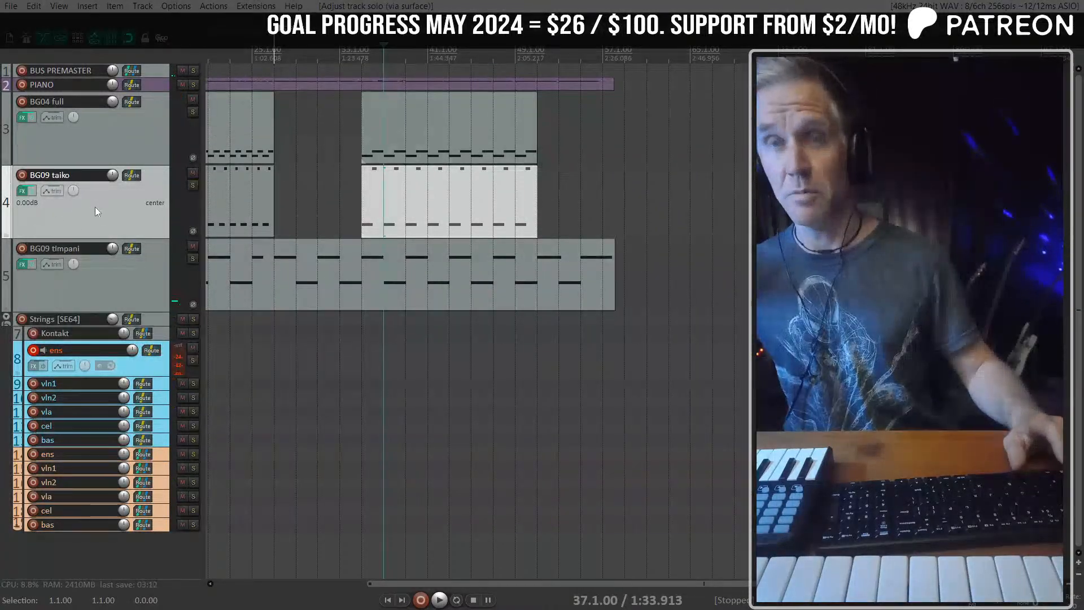
{"action": "key", "text": "F7"}
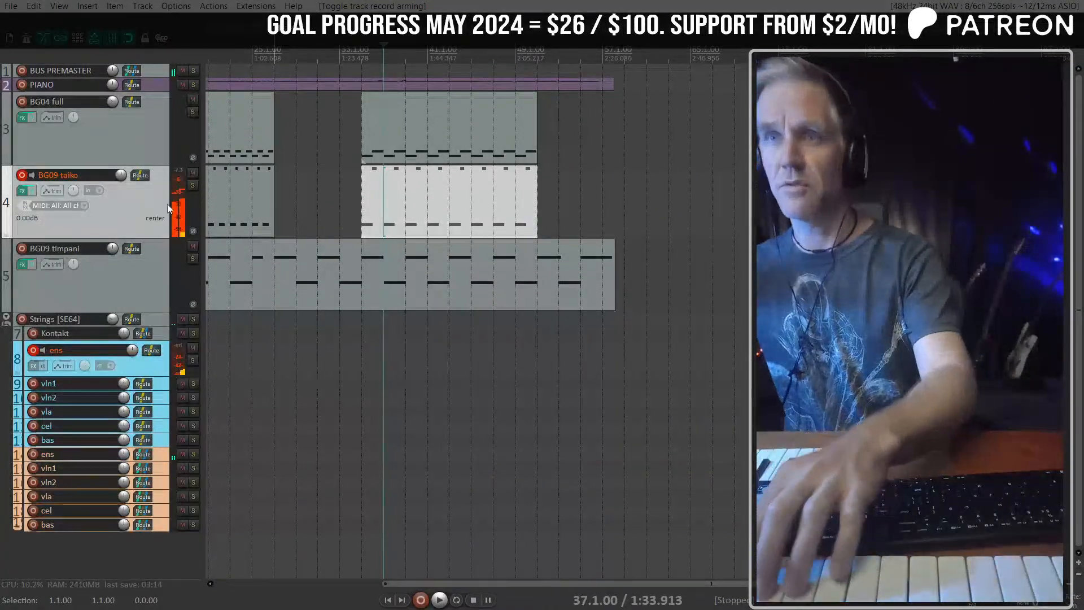
{"action": "left_click", "coordinate": [33, 350]}
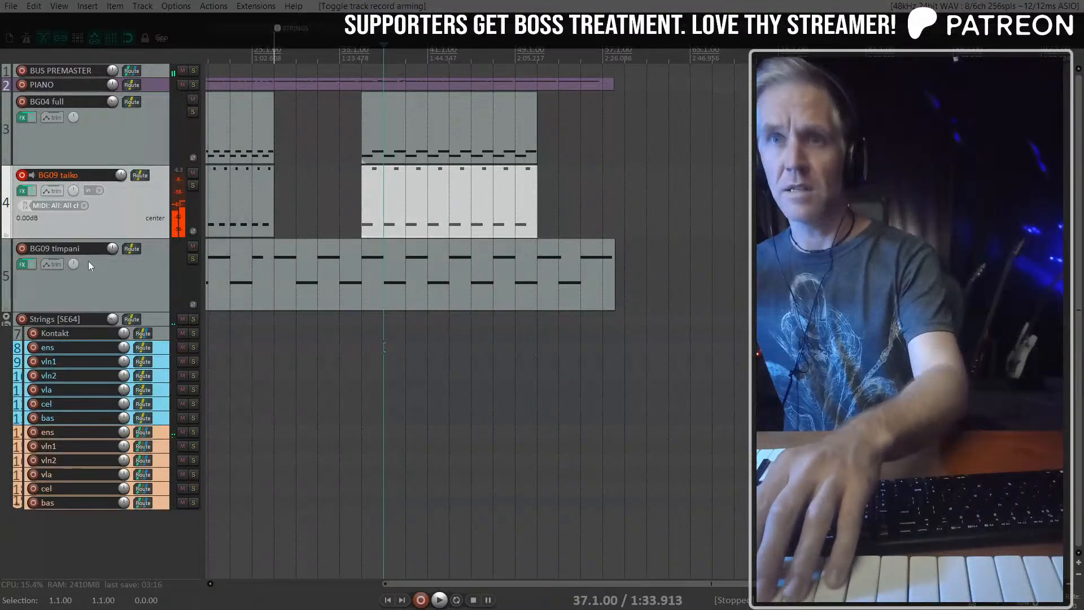
Step: Open the BG09 taiko item at bar 35 in the MIDI editor and collapse the pitch and pedal lanes to enlarge the note area
{"action": "double_click", "coordinate": [406, 191]}
{"action": "scroll", "coordinate": [421, 134], "scroll_direction": "up", "scroll_amount": 4}
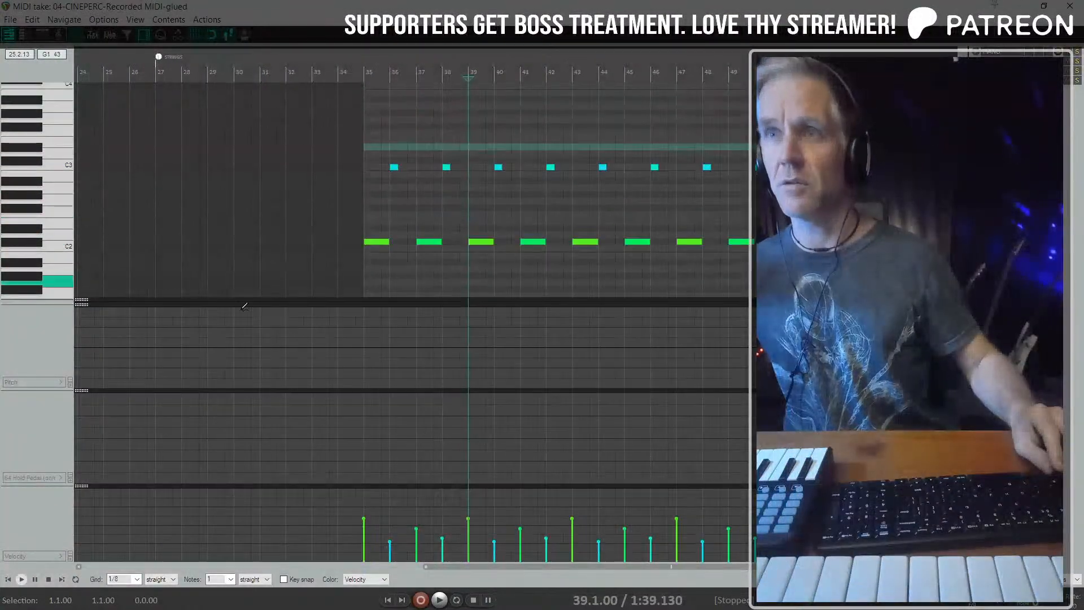
{"action": "left_click_drag", "start_coordinate": [81, 303], "coordinate": [82, 479]}
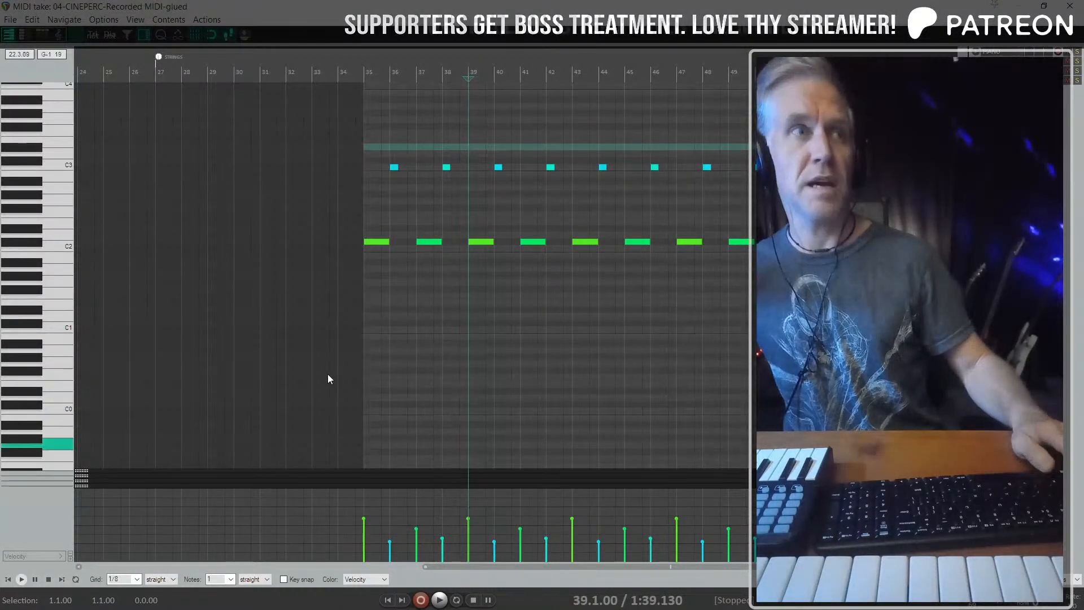
Step: Snap the MIDI editor window to the right half of the screen
{"action": "left_click_drag", "start_coordinate": [565, 7], "coordinate": [507, 60]}
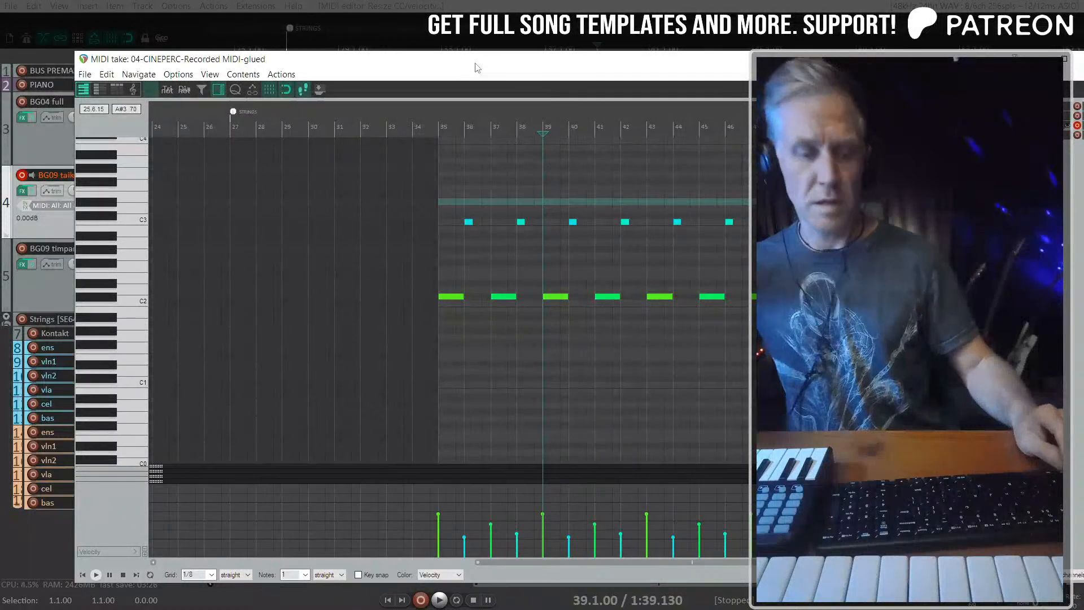
{"action": "key", "text": "super+Left"}
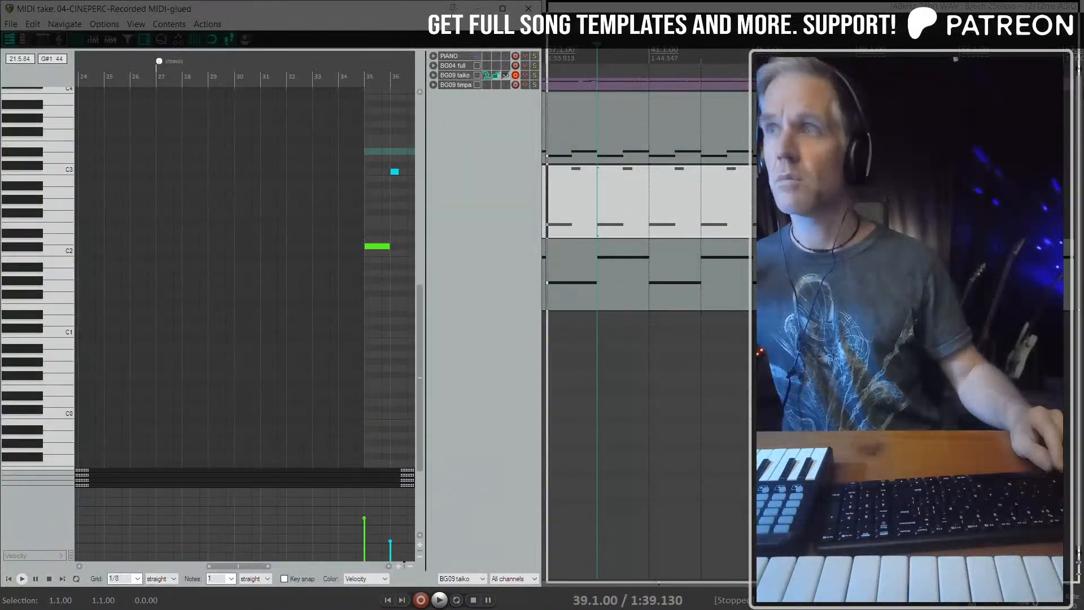
{"action": "key", "text": "super+Right"}
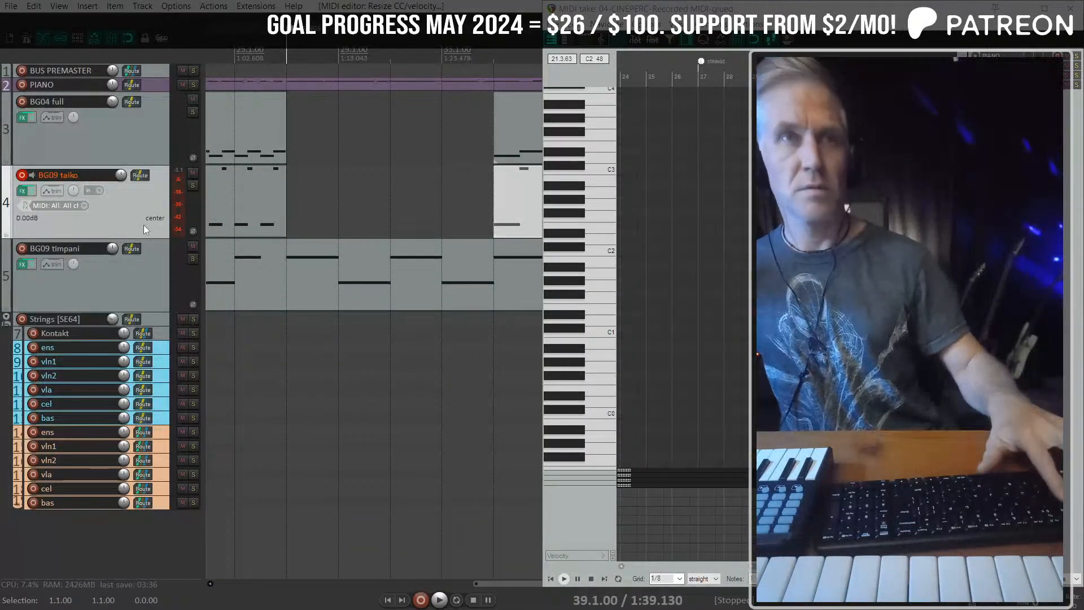
Step: Open the BG09 taiko track's Kontakt instrument beside the MIDI editor and hide its library browser
{"action": "left_click_drag", "start_coordinate": [0, 9], "coordinate": [483, 26]}
{"action": "left_click", "coordinate": [512, 60]}
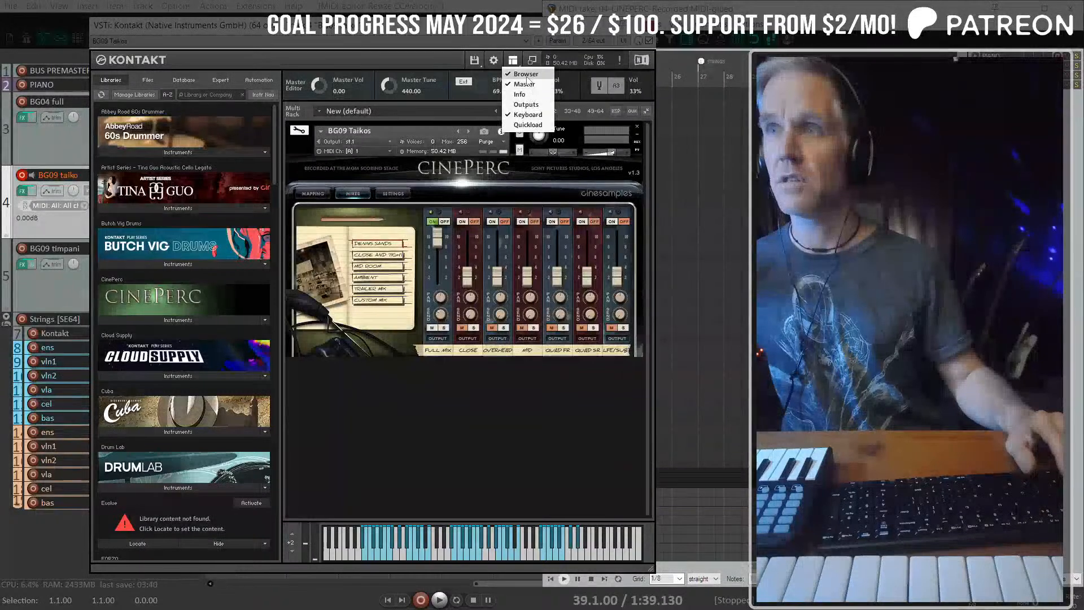
{"action": "left_click", "coordinate": [523, 82]}
{"action": "left_click_drag", "start_coordinate": [356, 35], "coordinate": [322, 35]}
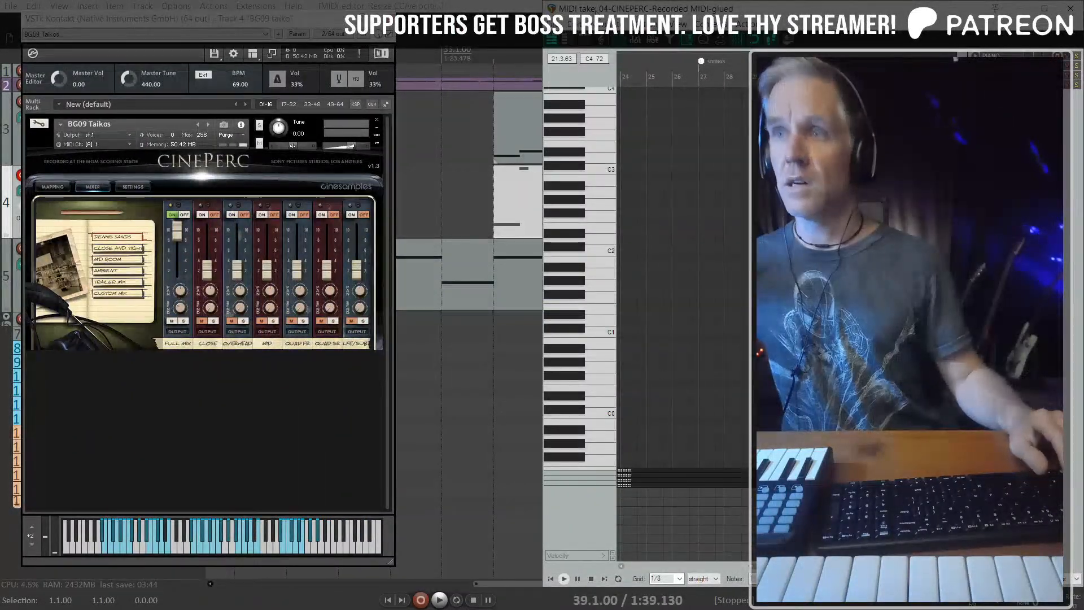
Step: Maximise the MIDI editor again and place the Kontakt window in front of it
{"action": "left_click_drag", "start_coordinate": [672, 8], "coordinate": [463, 0]}
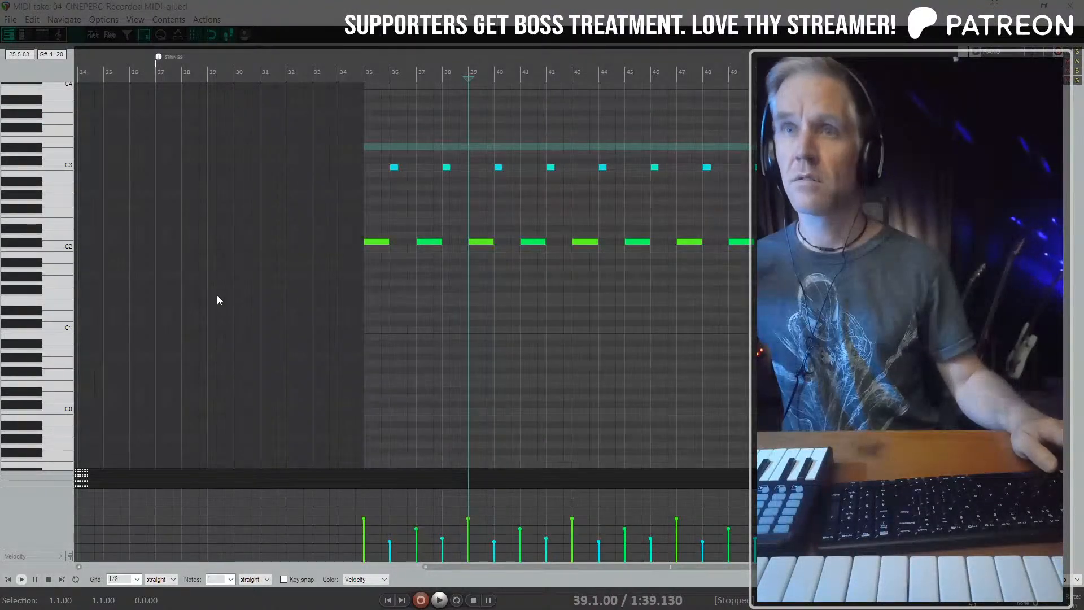
{"action": "left_click", "coordinate": [1044, 6]}
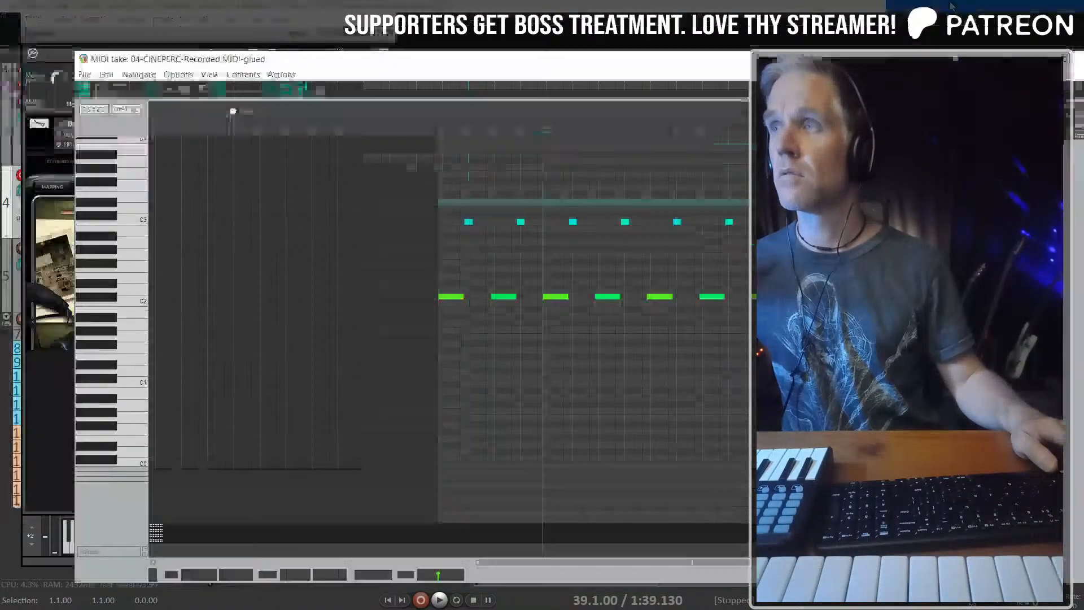
{"action": "left_click", "coordinate": [335, 12]}
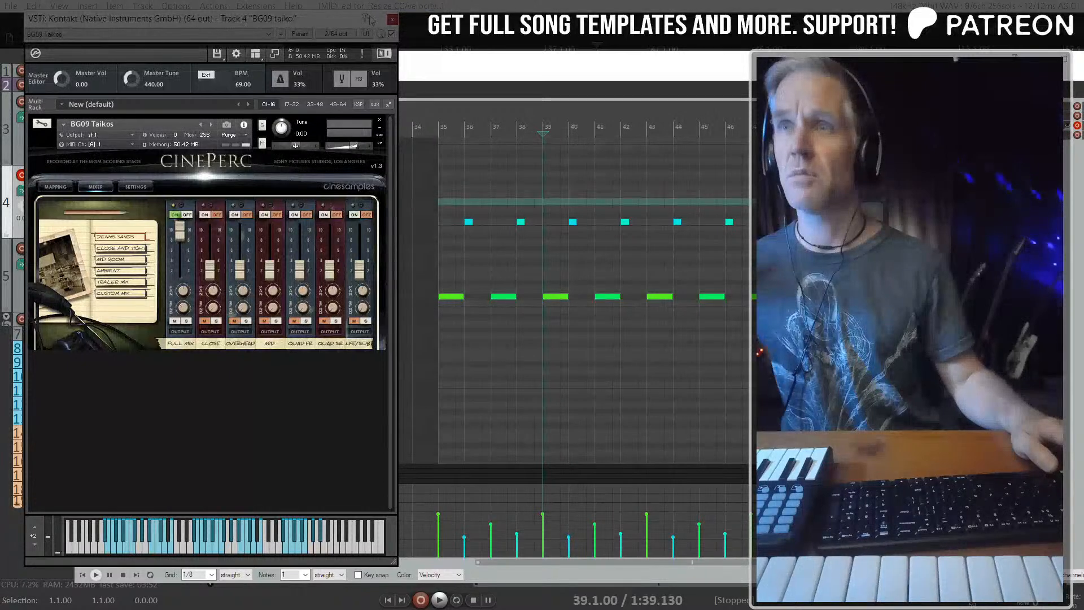
{"action": "double_click", "coordinate": [431, 58]}
{"action": "left_click_drag", "start_coordinate": [266, 23], "coordinate": [250, 23]}
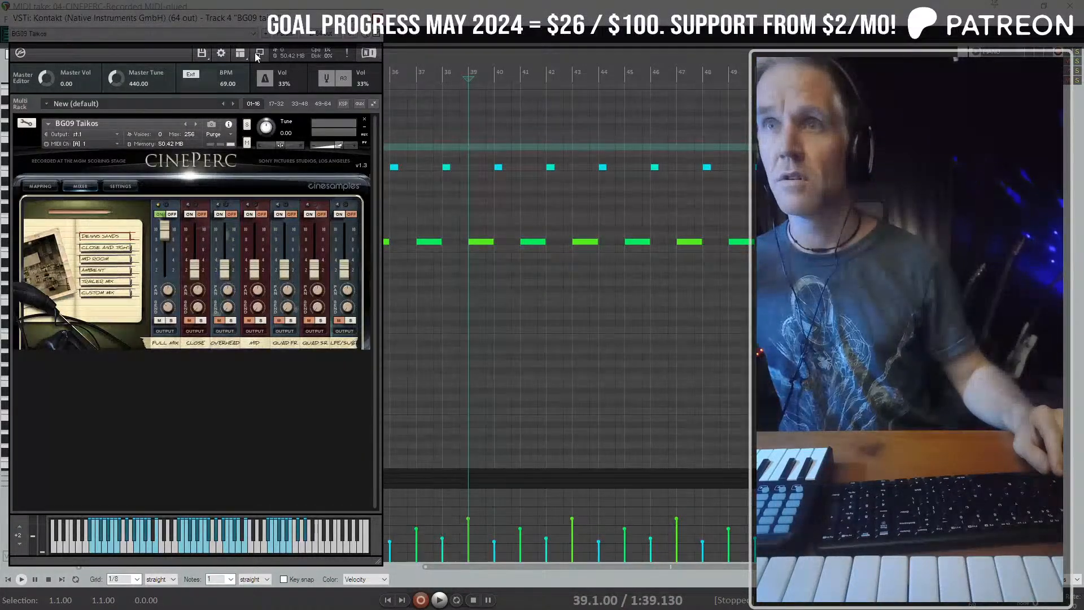
Step: Restore Kontakt's library browser and close the BG09 taiko instrument window after auditioning its sounds
{"action": "left_click", "coordinate": [230, 52]}
{"action": "left_click", "coordinate": [240, 53]}
{"action": "key", "text": "Escape"}
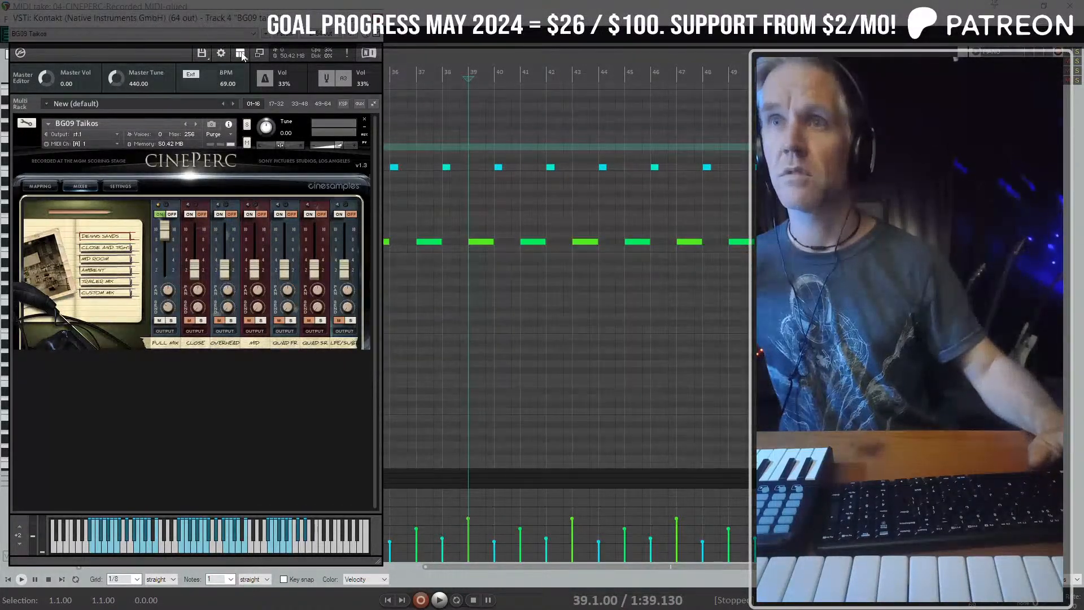
{"action": "left_click", "coordinate": [240, 53]}
{"action": "left_click", "coordinate": [253, 67]}
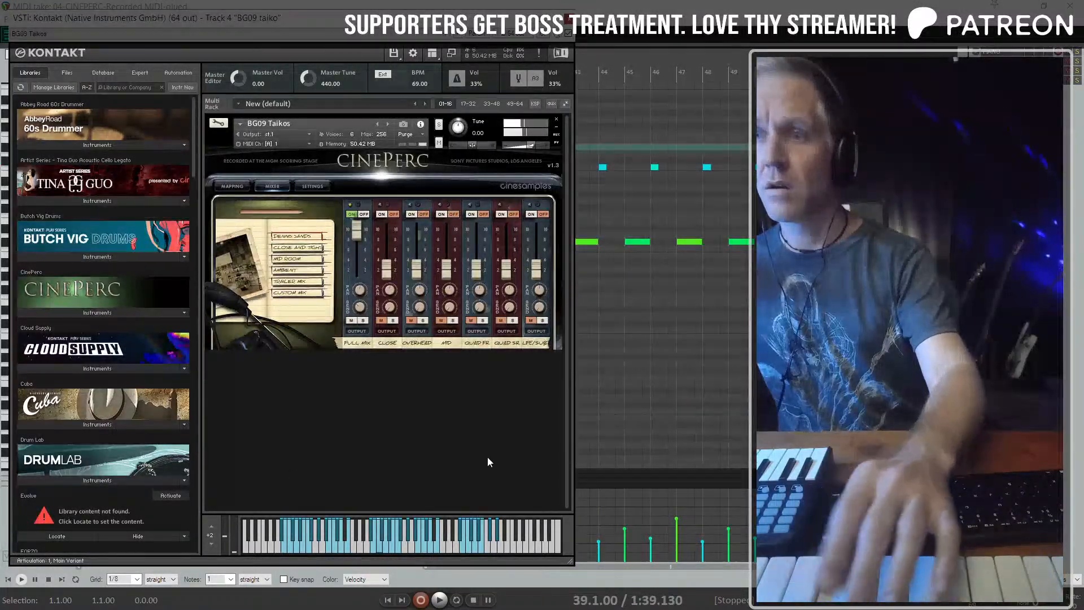
{"action": "left_click", "coordinate": [589, 60]}
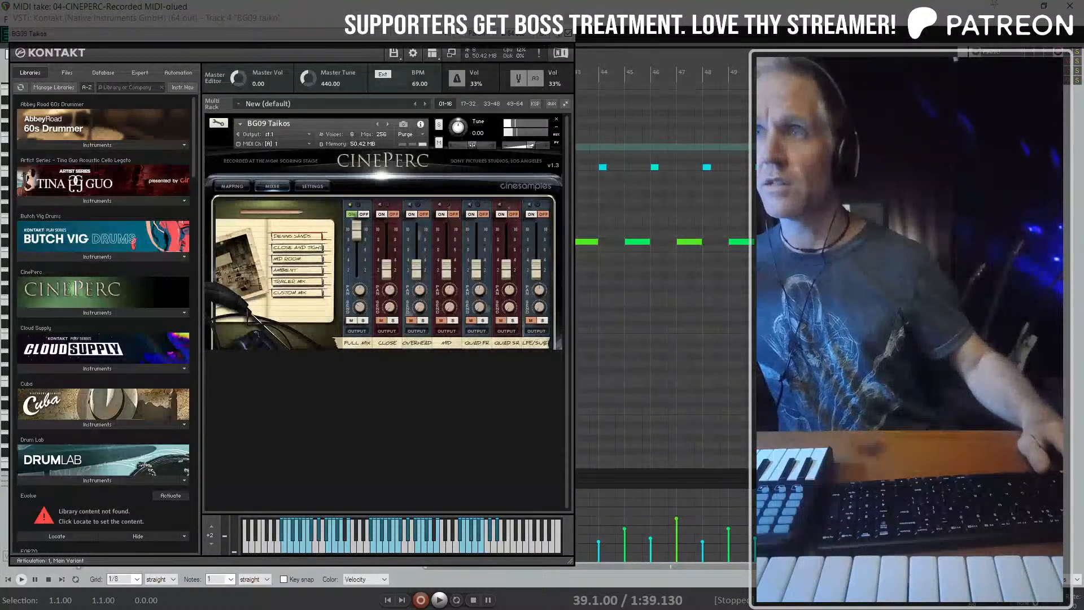
{"action": "left_click", "coordinate": [564, 18]}
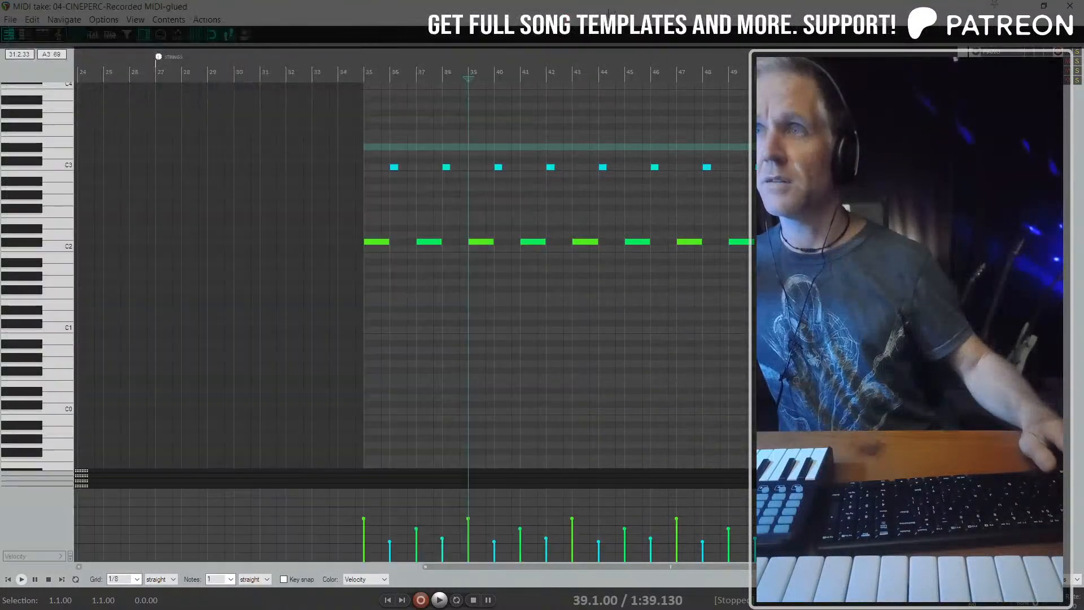
Step: Audition the C3 taiko sound and listen to the taiko pattern from just before bar 35
{"action": "left_click", "coordinate": [362, 228]}
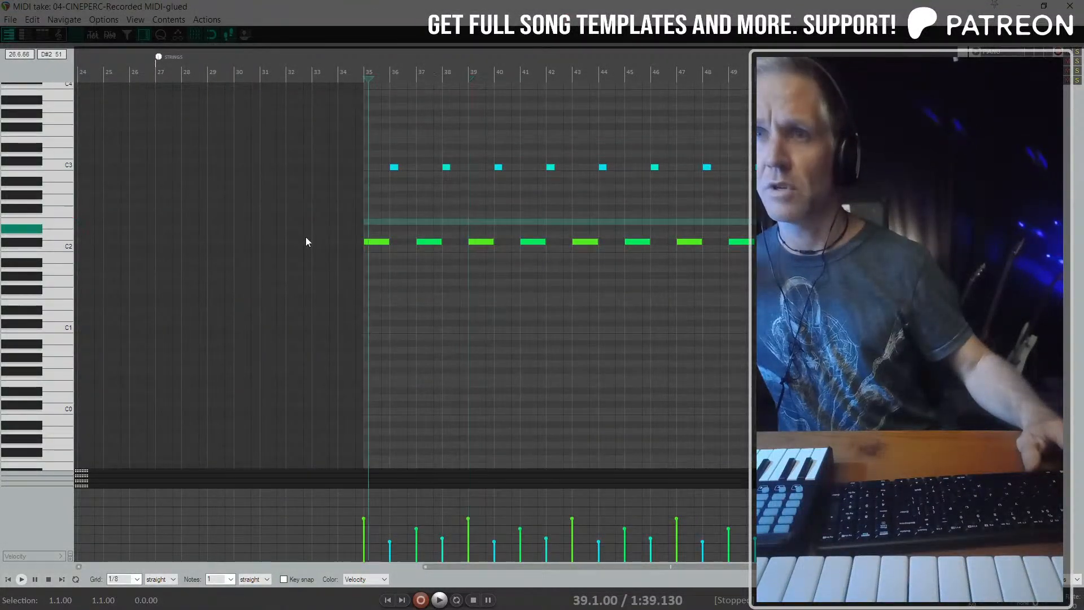
{"action": "left_click", "coordinate": [59, 168]}
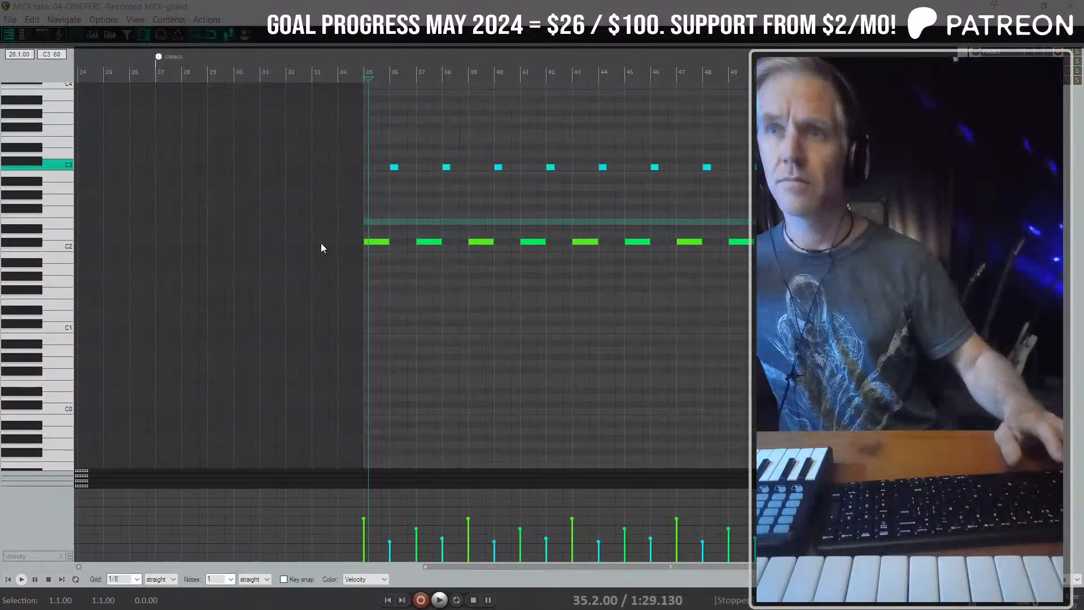
{"action": "key", "text": "space"}
{"action": "scroll", "coordinate": [378, 237], "scroll_direction": "up", "scroll_amount": 2}
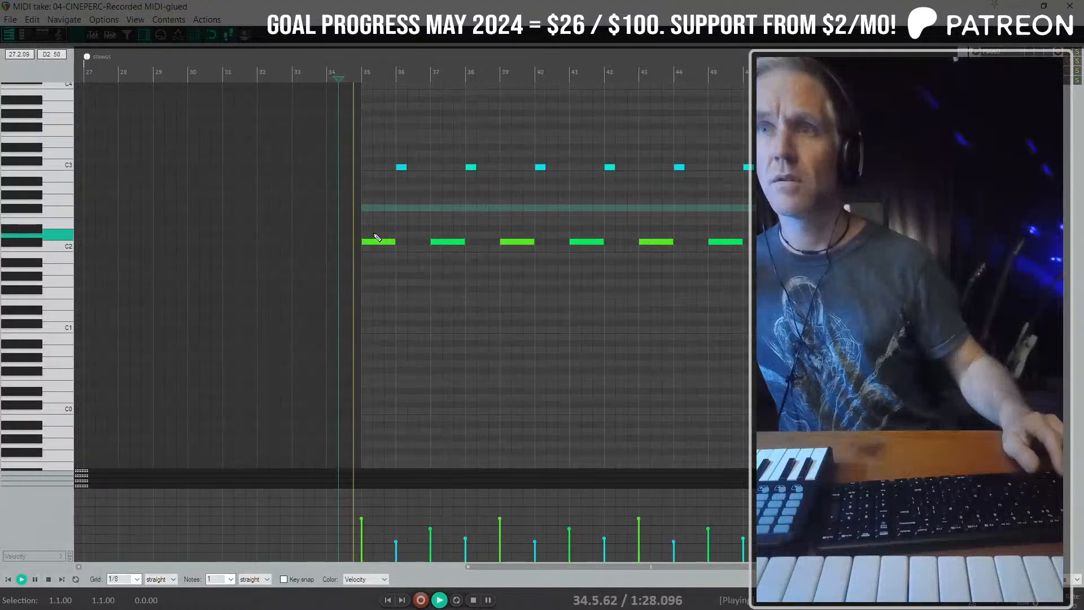
{"action": "scroll", "coordinate": [399, 218], "scroll_direction": "up", "scroll_amount": 1}
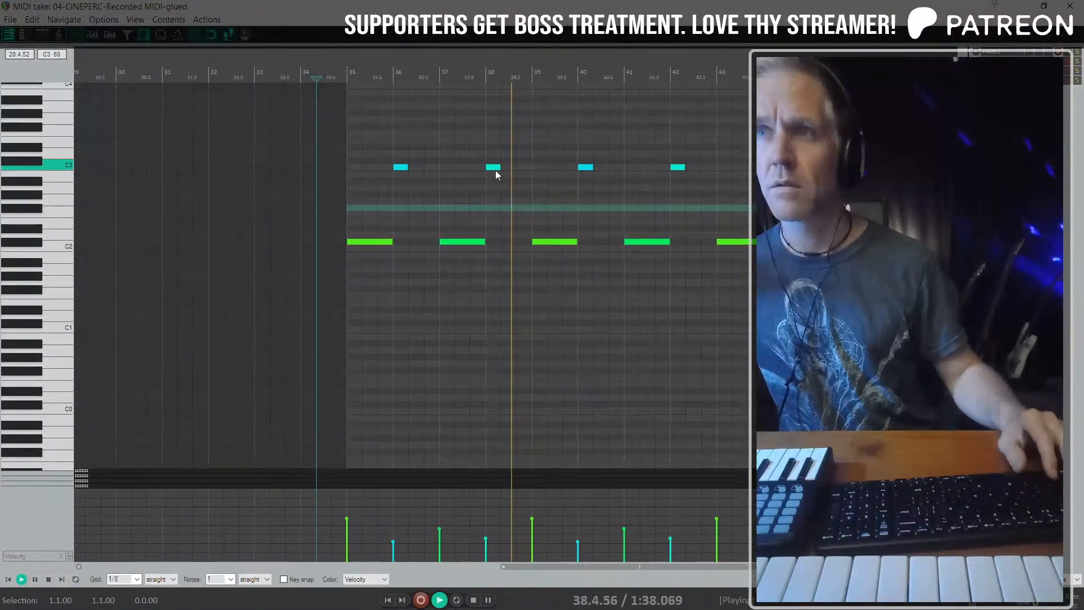
{"action": "key", "text": "space"}
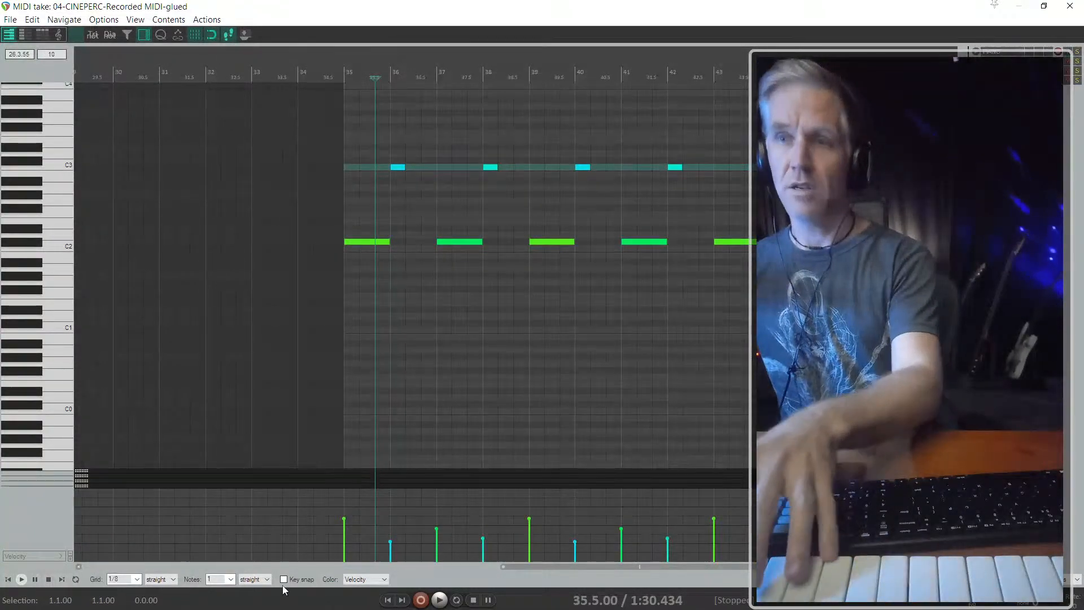
{"action": "left_click", "coordinate": [139, 567]}
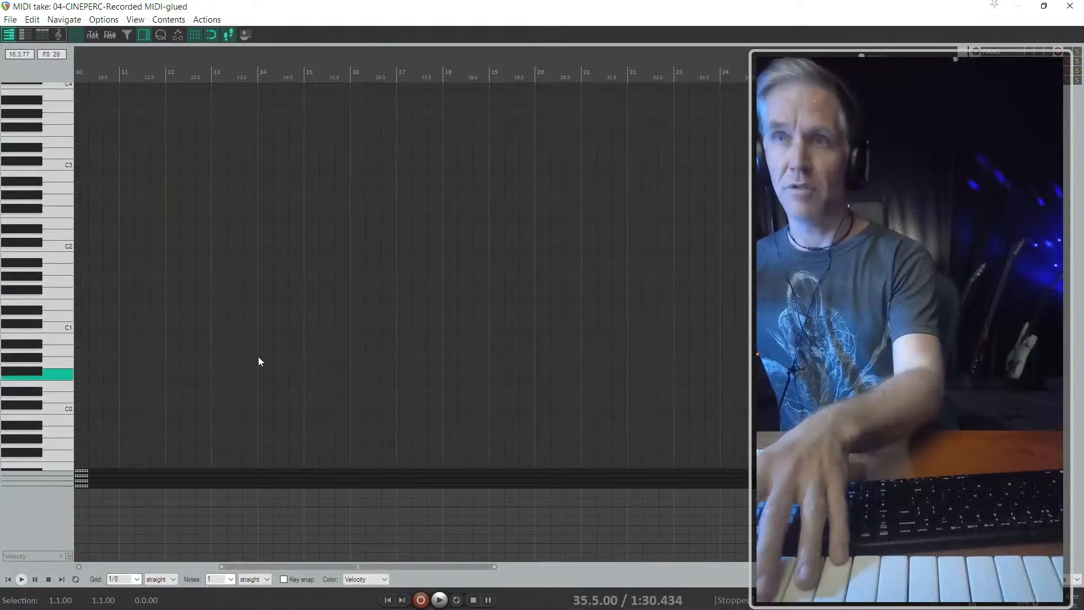
{"action": "scroll", "coordinate": [361, 258], "scroll_direction": "down", "scroll_amount": 6}
{"action": "scroll", "coordinate": [367, 180], "scroll_direction": "up", "scroll_amount": 9}
{"action": "scroll", "coordinate": [326, 193], "scroll_direction": "up", "scroll_amount": 3}
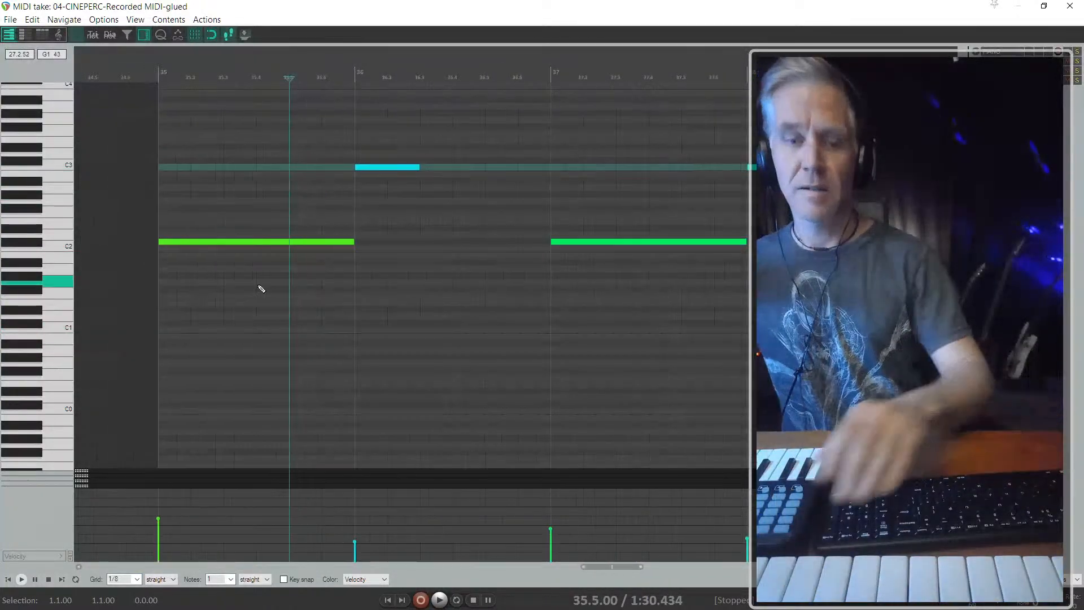
{"action": "scroll", "coordinate": [460, 227], "scroll_direction": "down", "scroll_amount": 3}
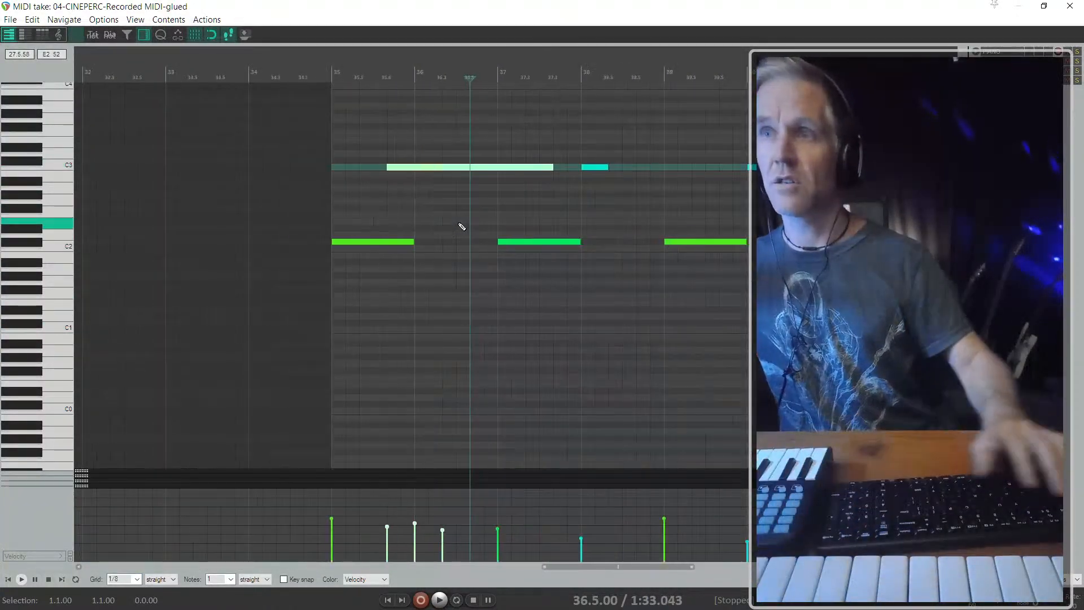
{"action": "key", "text": "ctrl+z"}
{"action": "key", "text": "ctrl+z"}
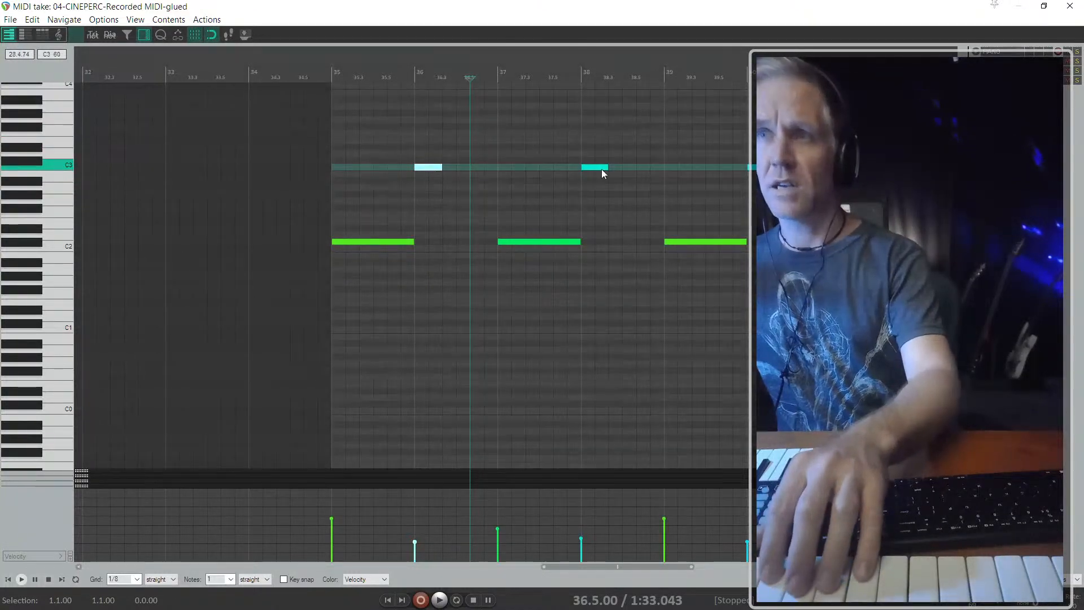
Step: Raise the C3 taiko note at bar 38 to E3 and play the pattern from bar 35
{"action": "left_click_drag", "start_coordinate": [593, 168], "coordinate": [587, 148]}
{"action": "left_click", "coordinate": [336, 186]}
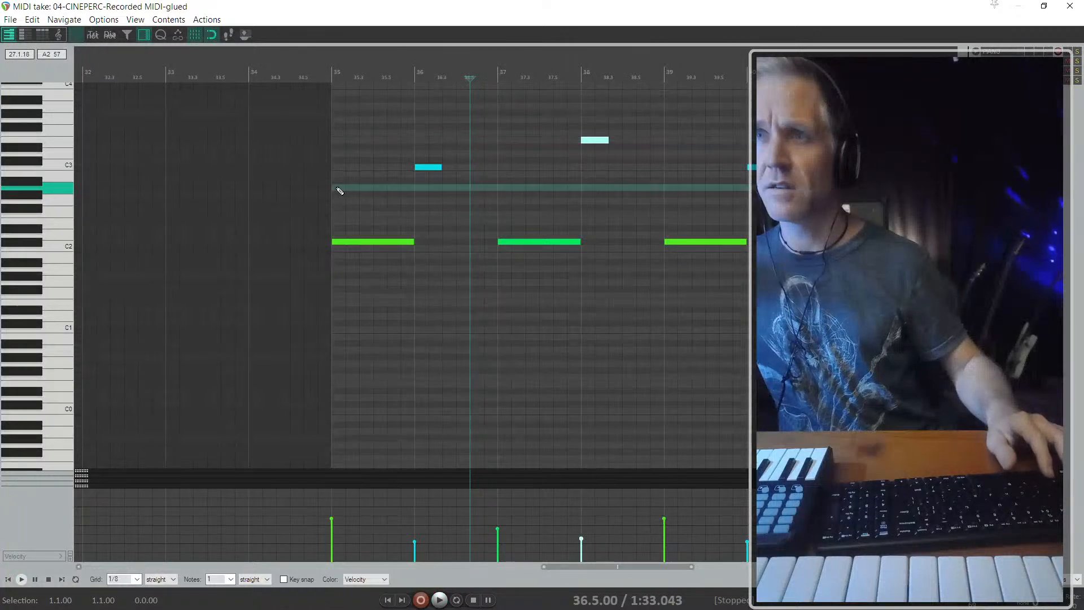
{"action": "key", "text": "space"}
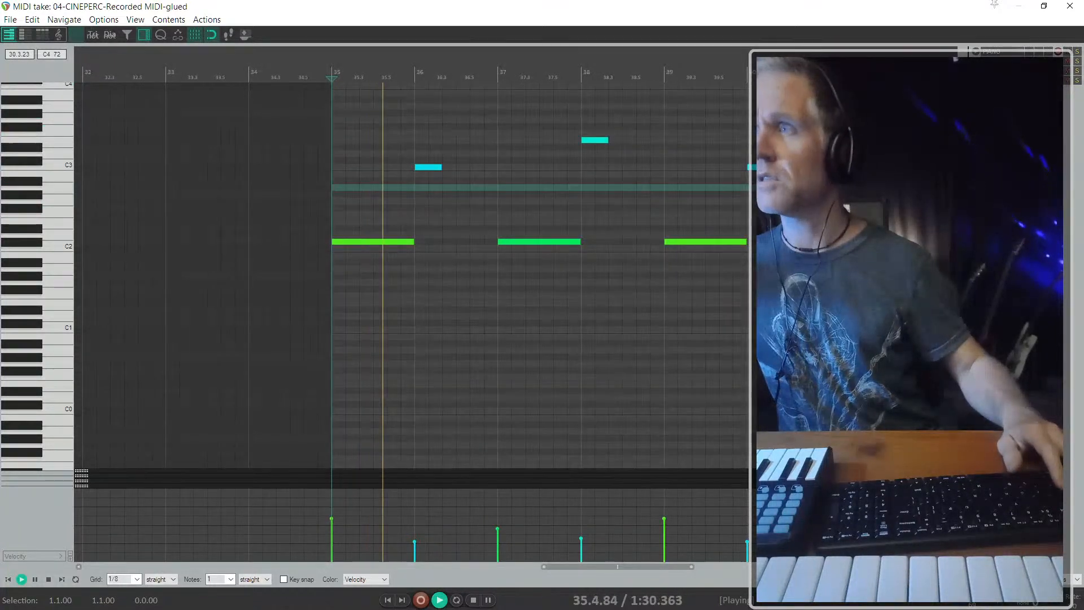
Step: Solo the BG09 taiko track and listen to the raised note at bar 38 on its own
{"action": "left_click", "coordinate": [1077, 71]}
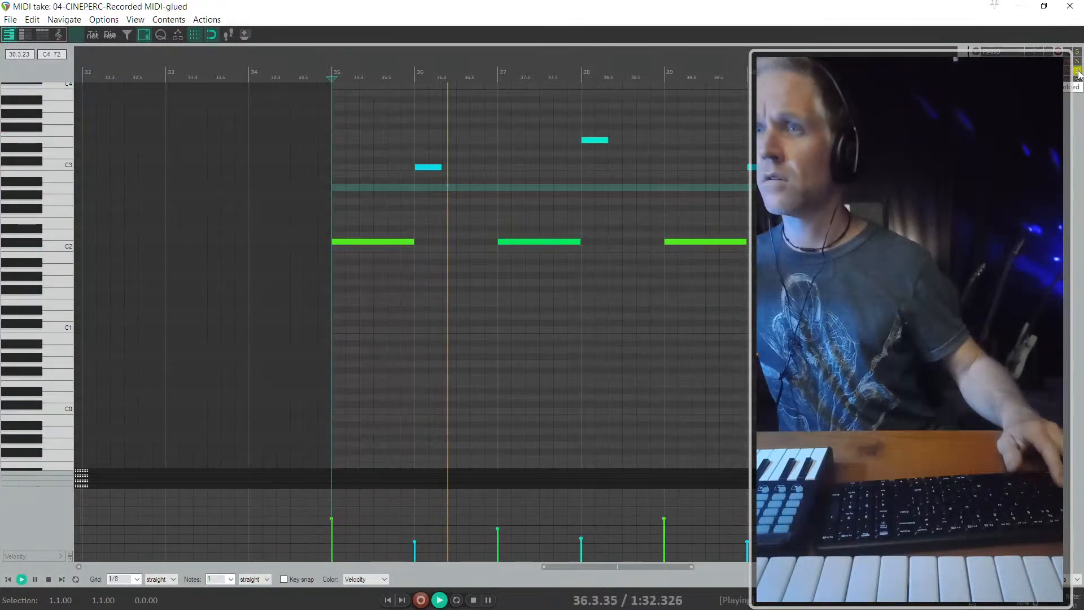
{"action": "key", "text": "space"}
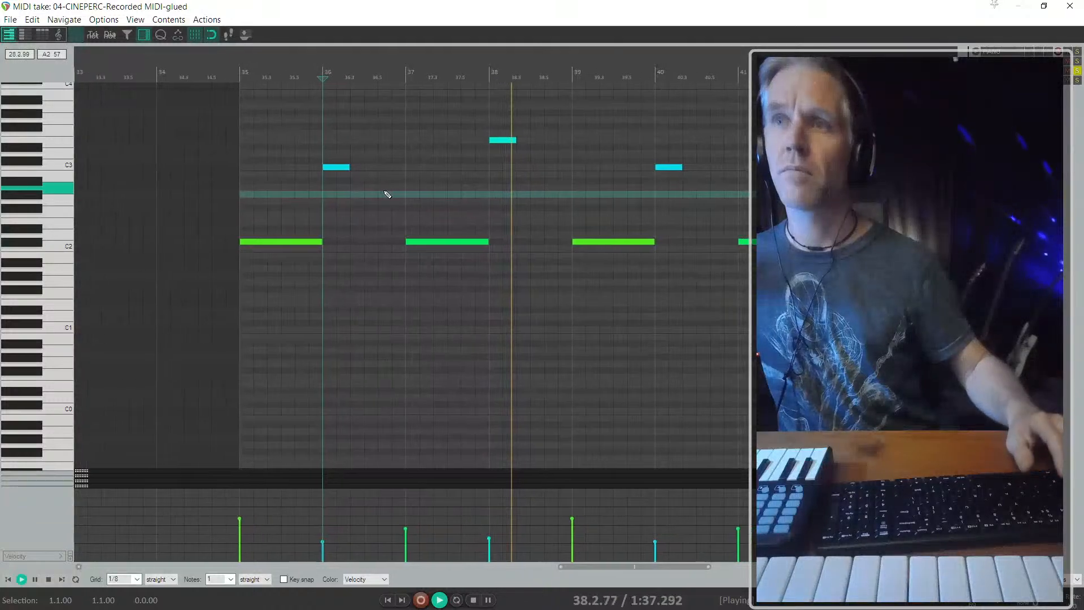
{"action": "key", "text": "space"}
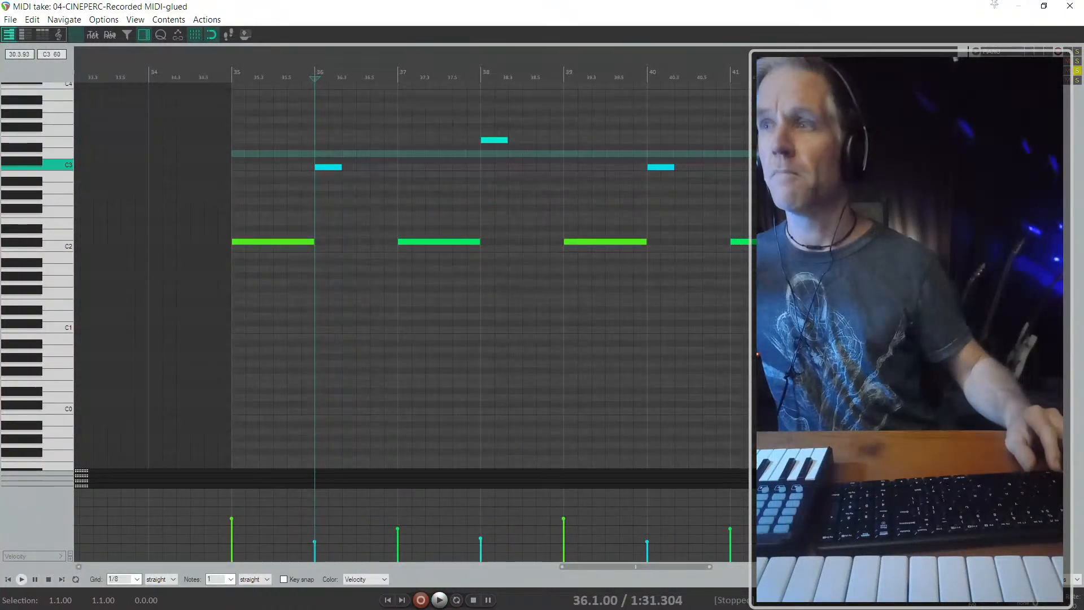
Step: Raise the C3 taiko notes at bars 42 and 46 to E3, and close the MIDI editor and the taiko instrument window
{"action": "scroll", "coordinate": [663, 145], "scroll_direction": "down", "scroll_amount": 5}
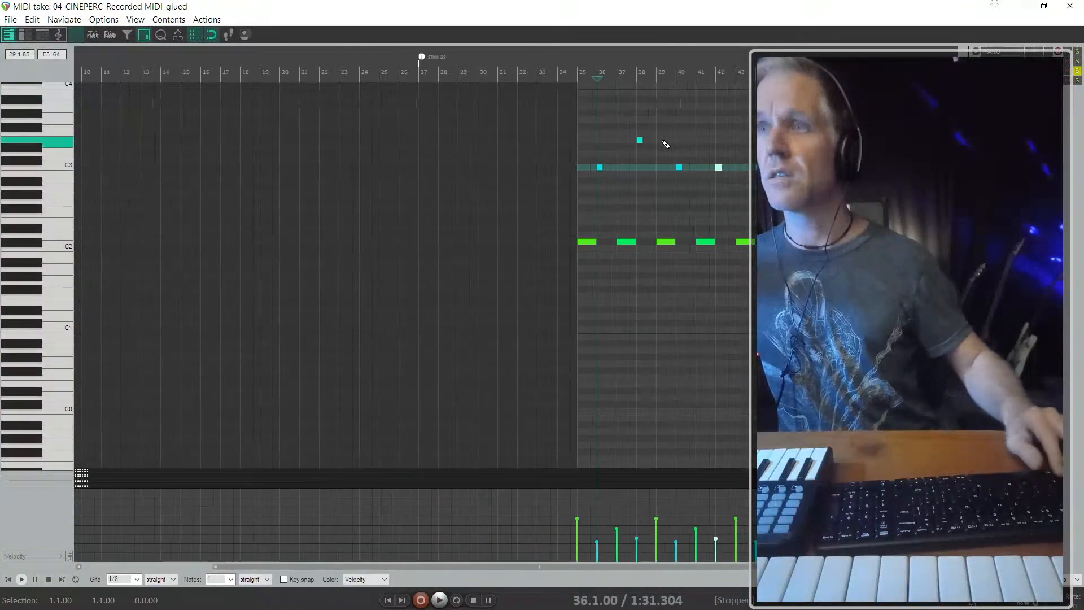
{"action": "left_click", "coordinate": [690, 174]}
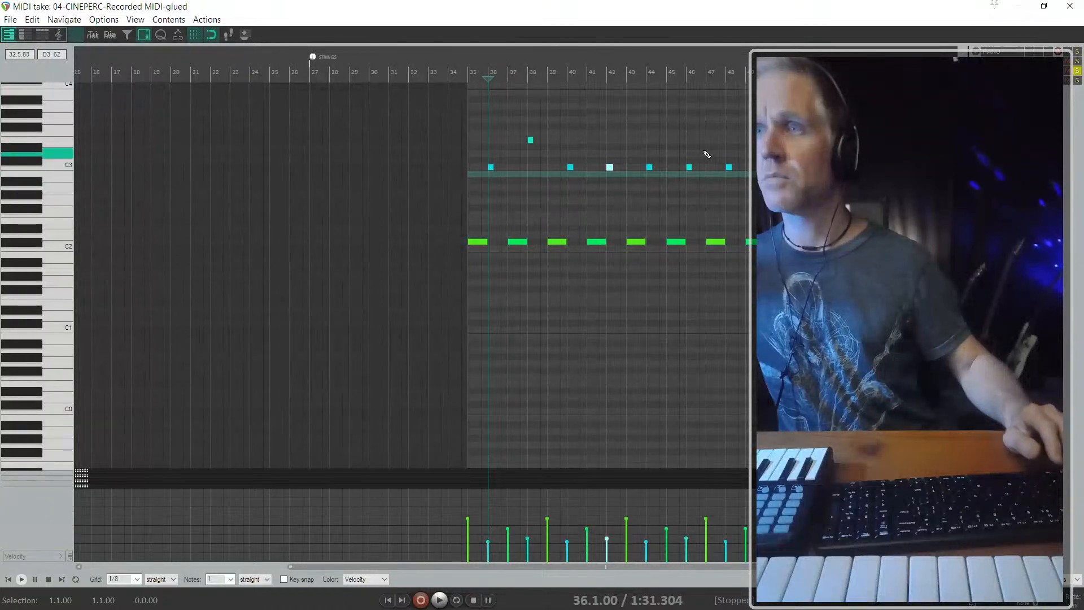
{"action": "left_click_drag", "start_coordinate": [704, 152], "coordinate": [674, 190]}
{"action": "scroll", "coordinate": [745, 242], "scroll_direction": "up", "scroll_amount": 2}
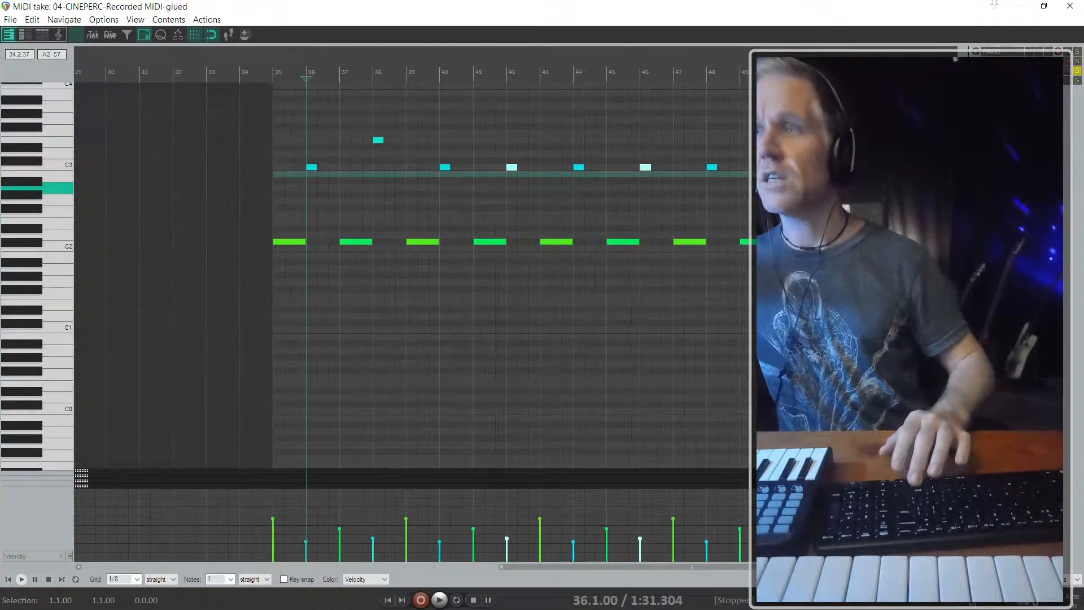
{"action": "key", "text": "Up"}
{"action": "key", "text": "Up"}
{"action": "key", "text": "Up"}
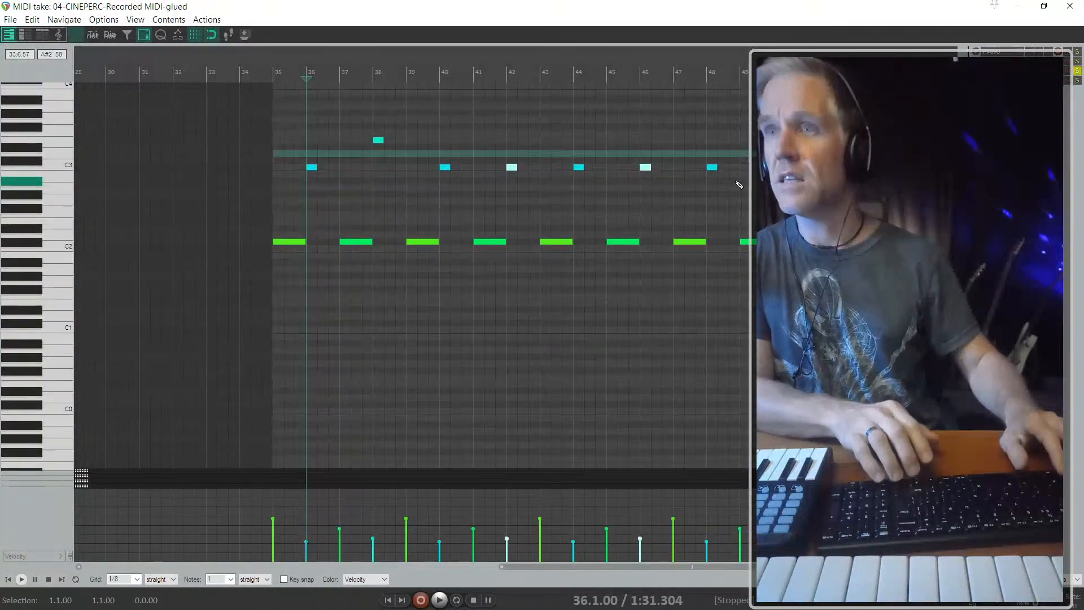
{"action": "key", "text": "KP_8"}
{"action": "key", "text": "KP_8"}
{"action": "key", "text": "KP_8"}
{"action": "key", "text": "KP_8"}
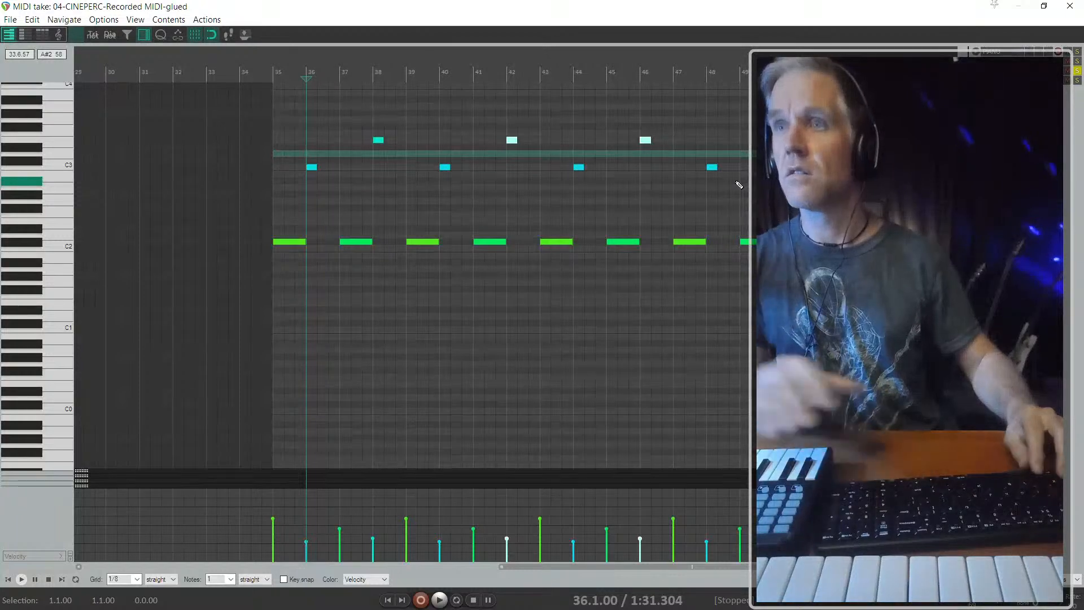
{"action": "key", "text": "Escape"}
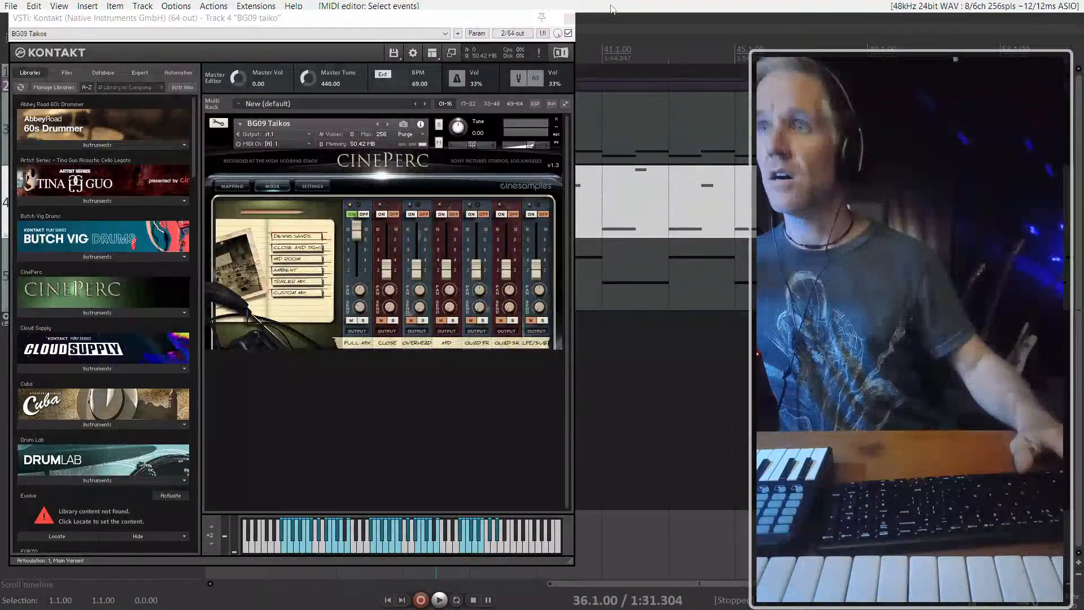
{"action": "left_click", "coordinate": [569, 21]}
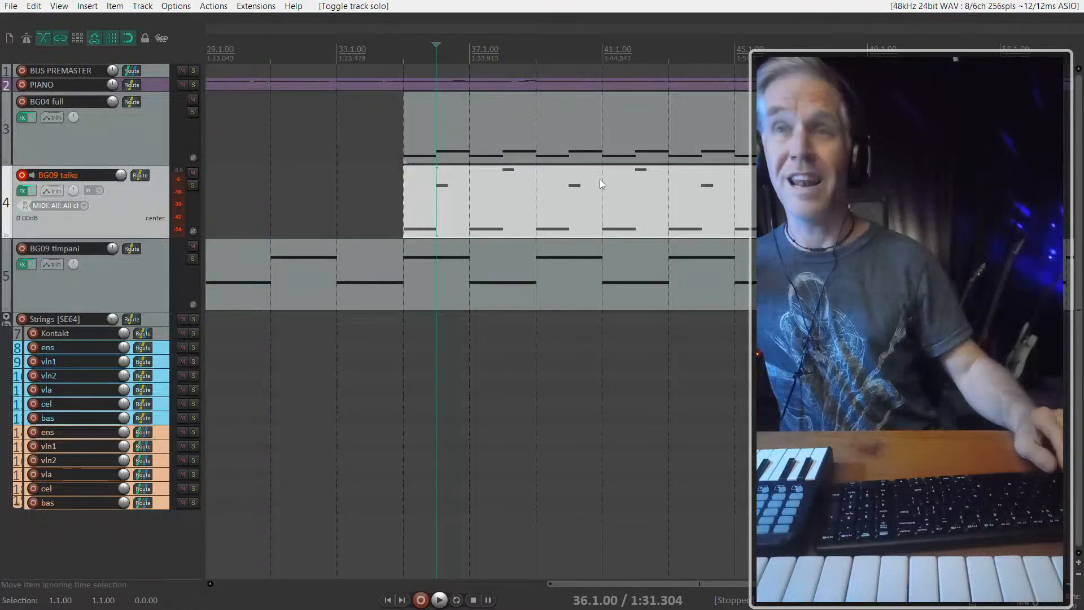
Step: In the first drum section's taiko item, raise every second C3 note from bar 12 to D#3 and listen from bar 11
{"action": "scroll", "coordinate": [541, 207], "scroll_direction": "left", "scroll_amount": 8}
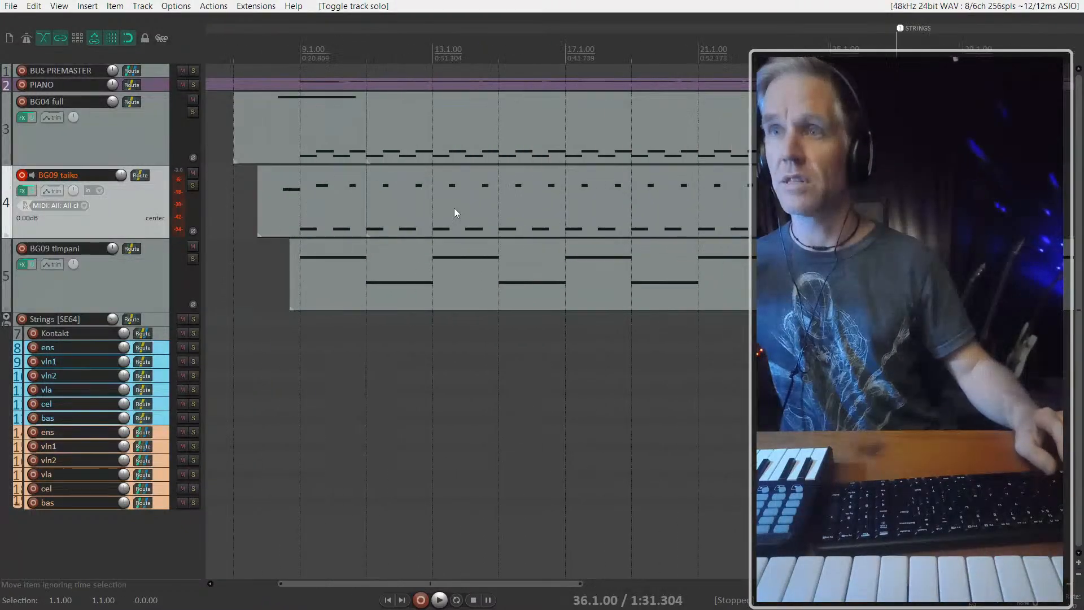
{"action": "double_click", "coordinate": [462, 190]}
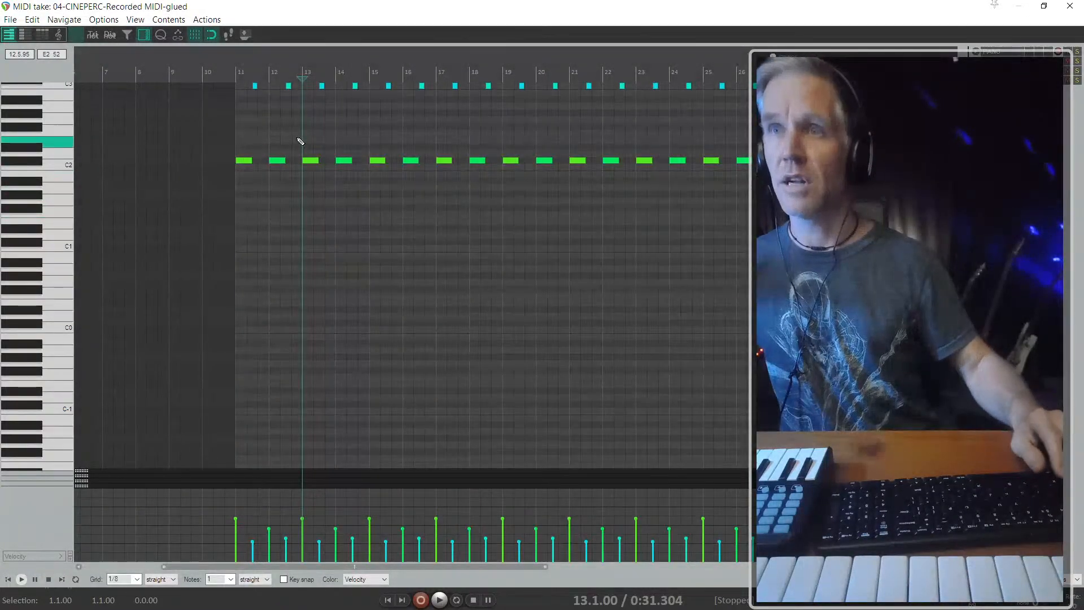
{"action": "scroll", "coordinate": [301, 141], "scroll_direction": "up", "scroll_amount": 2}
{"action": "scroll", "coordinate": [301, 141], "scroll_direction": "up", "scroll_amount": 3}
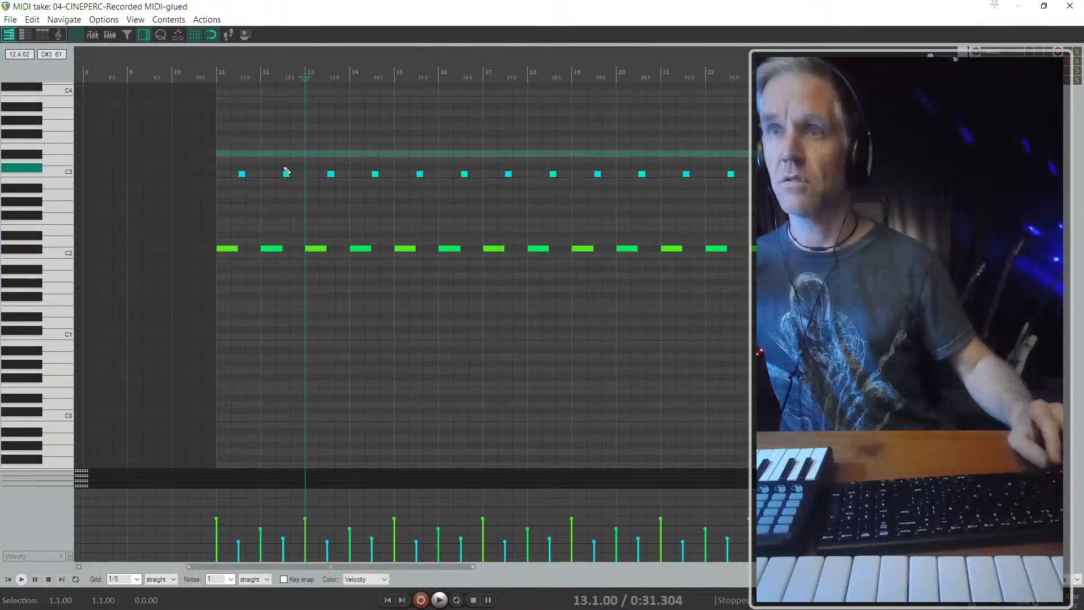
{"action": "left_click", "coordinate": [375, 173], "text": "ctrl"}
{"action": "left_click", "coordinate": [464, 173], "text": "ctrl"}
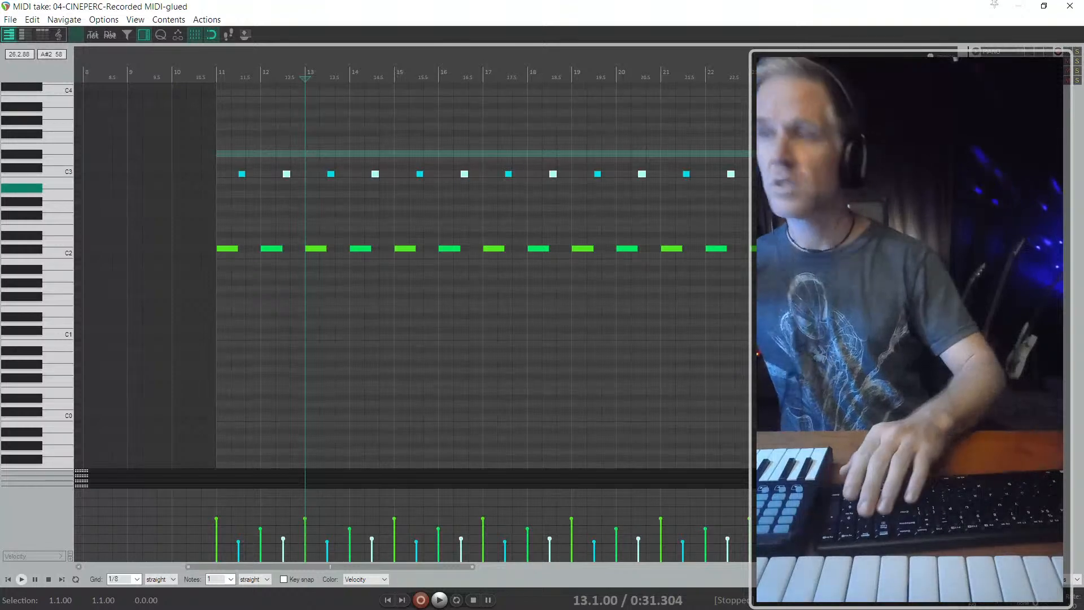
{"action": "key", "text": "Up"}
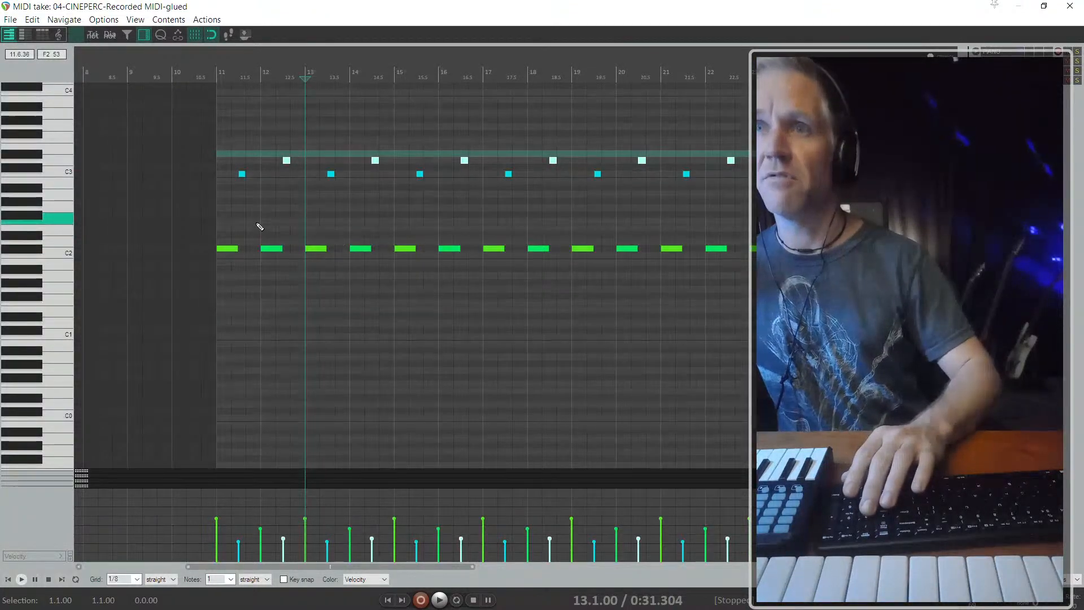
{"action": "scroll", "coordinate": [243, 174], "scroll_direction": "up", "scroll_amount": 3}
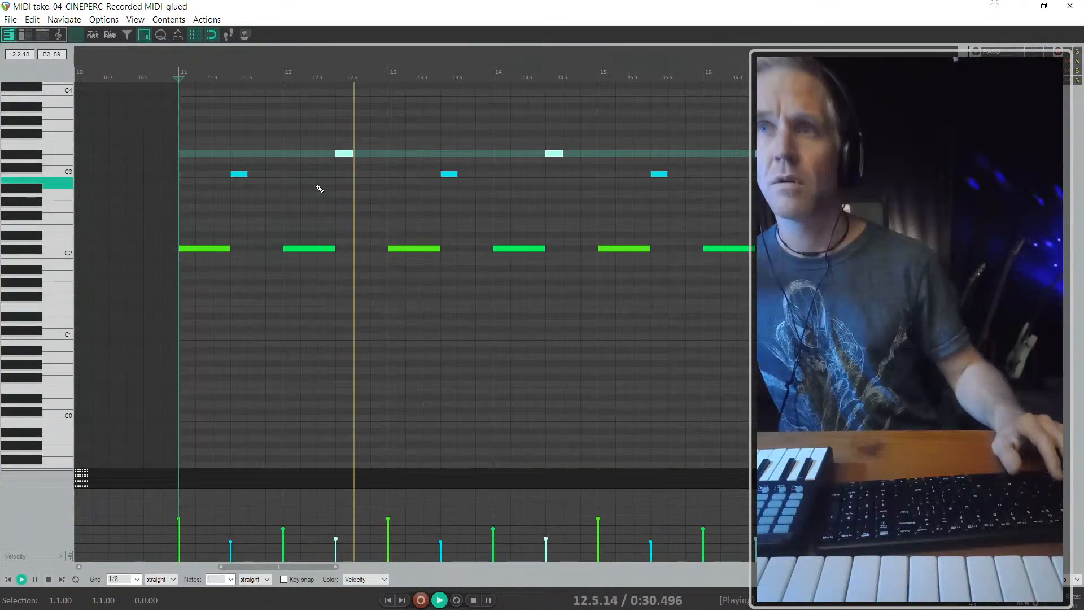
{"action": "key", "text": "space"}
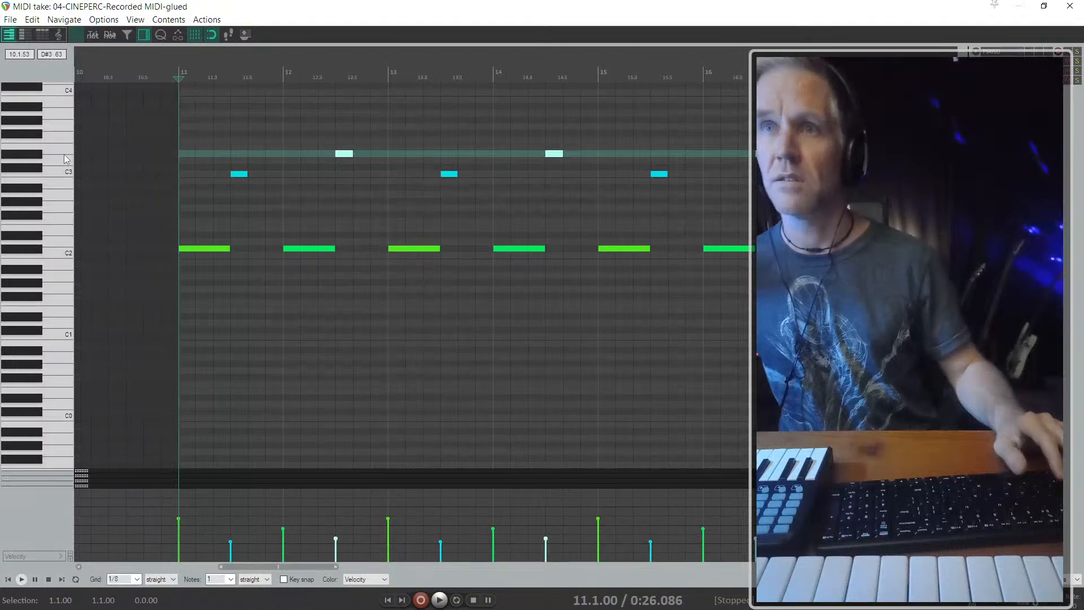
Step: Raise the selected taiko notes one semitone to E3, play the pattern from bar 11 and close the MIDI editor
{"action": "key", "text": "Up"}
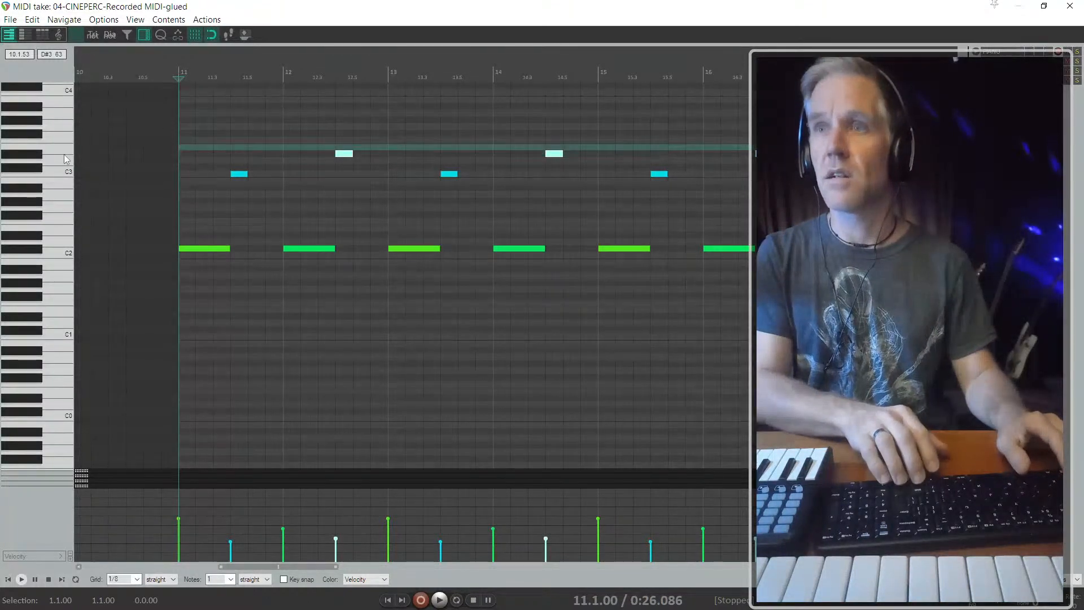
{"action": "key", "text": "space"}
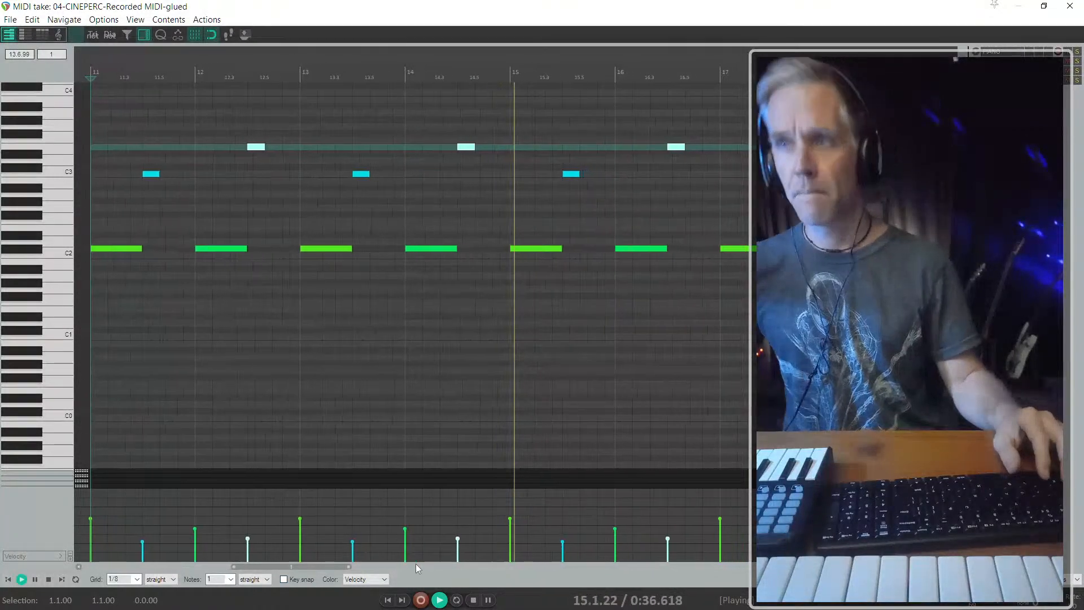
{"action": "key", "text": "space"}
{"action": "key", "text": "Escape"}
Step: Play the full arrangement from bar 35 to hear the second drum section with the varied taiko notes
{"action": "scroll", "coordinate": [568, 512], "scroll_direction": "down", "scroll_amount": 6}
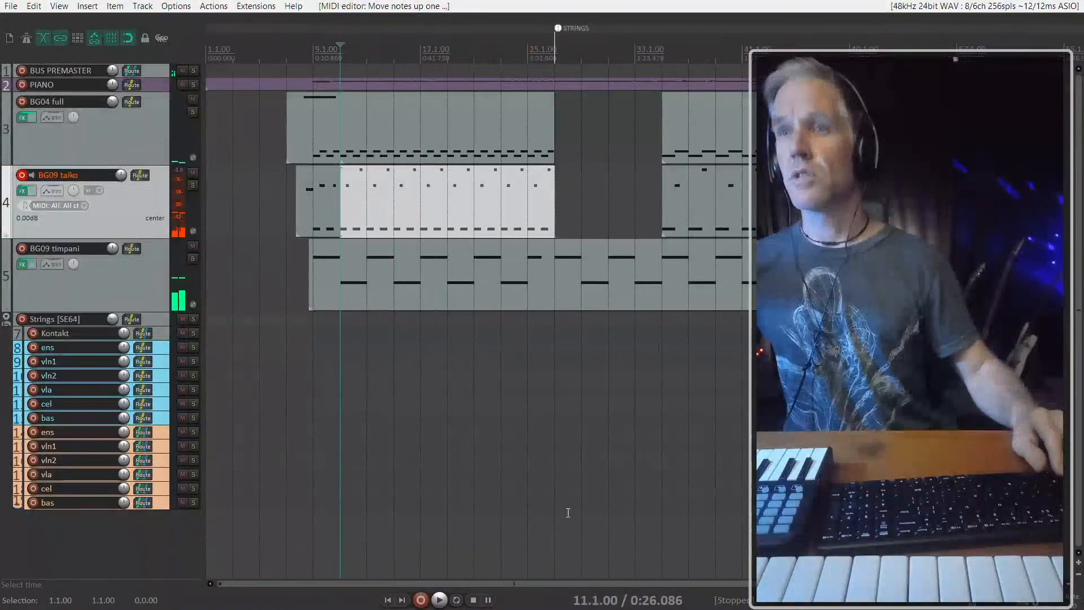
{"action": "left_click", "coordinate": [672, 198]}
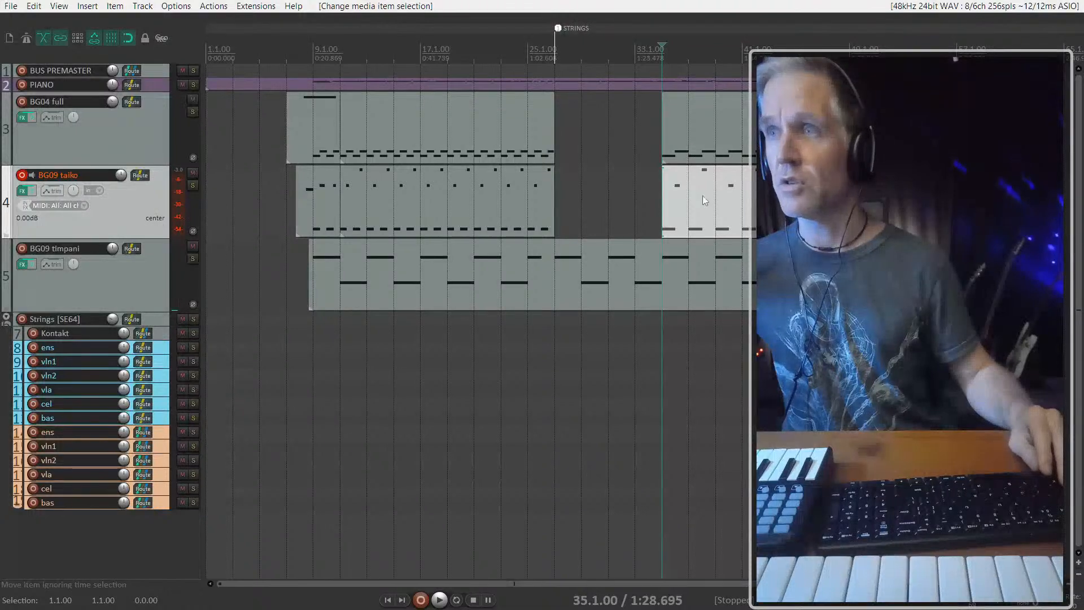
{"action": "scroll", "coordinate": [706, 226], "scroll_direction": "right", "scroll_amount": 3}
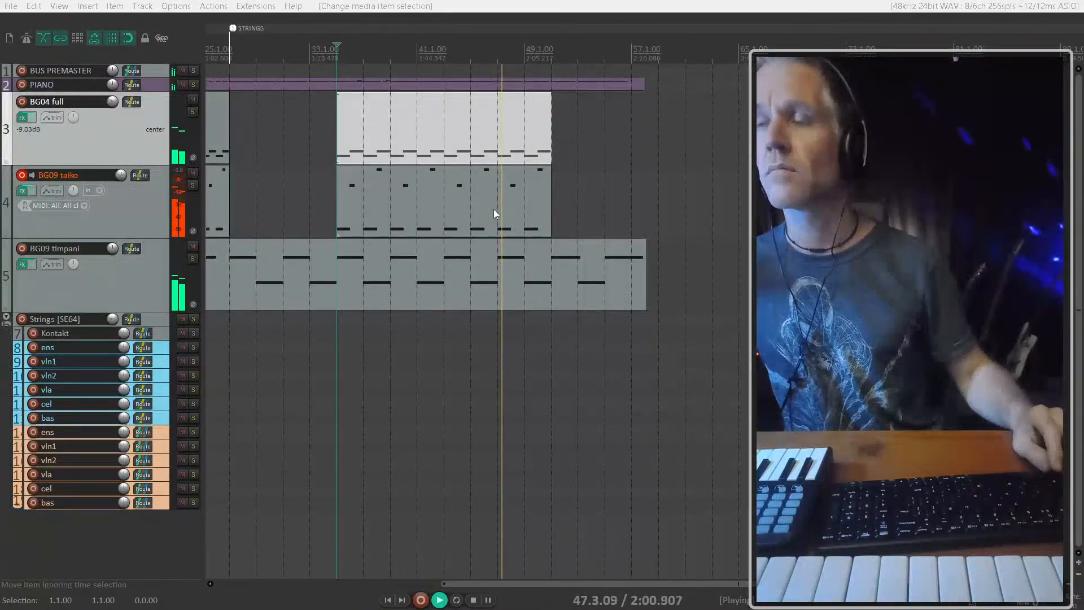
Step: Select the second-section BG04 full and BG09 taiko items together and listen across their end at bar 51, where the timpani continues
{"action": "scroll", "coordinate": [493, 209], "scroll_direction": "up", "scroll_amount": 2}
{"action": "left_click", "coordinate": [537, 180]}
{"action": "left_click", "coordinate": [525, 136], "text": "ctrl"}
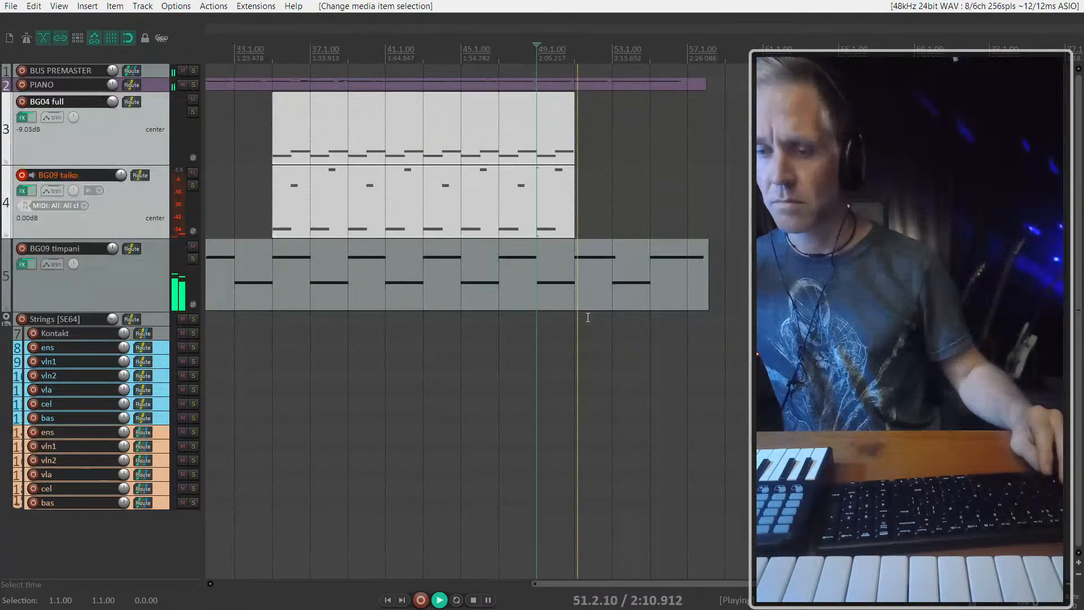
{"action": "scroll", "coordinate": [612, 281], "scroll_direction": "down", "scroll_amount": 2}
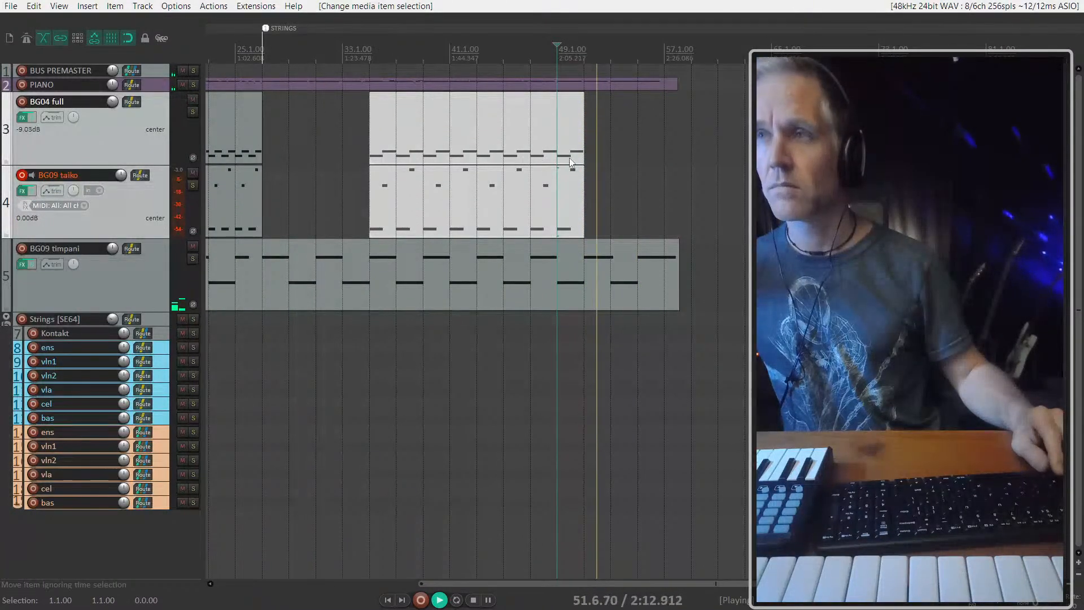
{"action": "left_click", "coordinate": [580, 202], "text": "ctrl"}
{"action": "left_click", "coordinate": [582, 213], "text": "ctrl"}
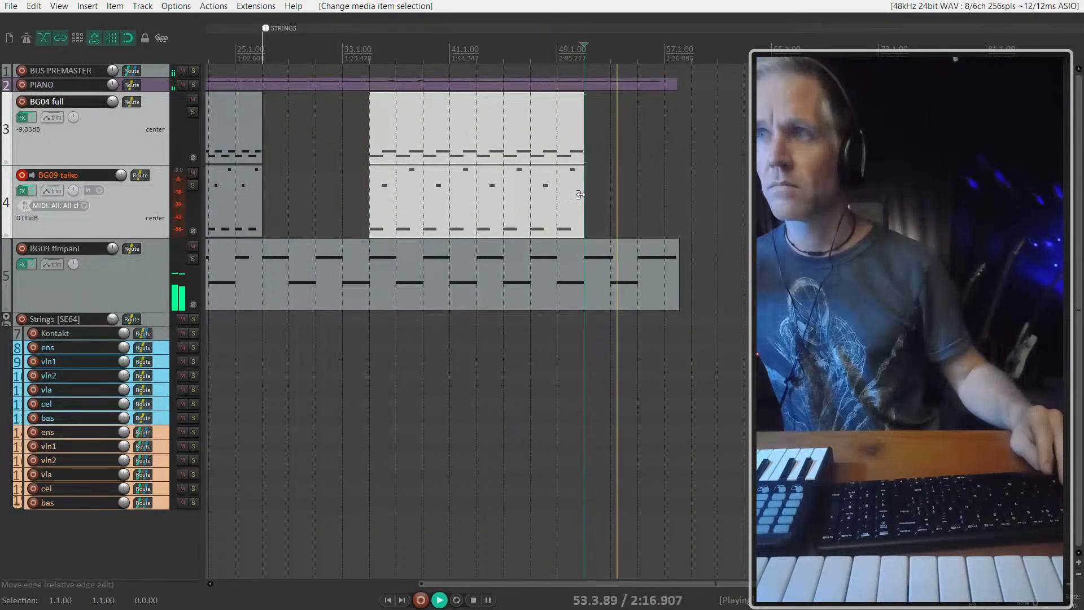
{"action": "scroll", "coordinate": [556, 199], "scroll_direction": "down", "scroll_amount": 2}
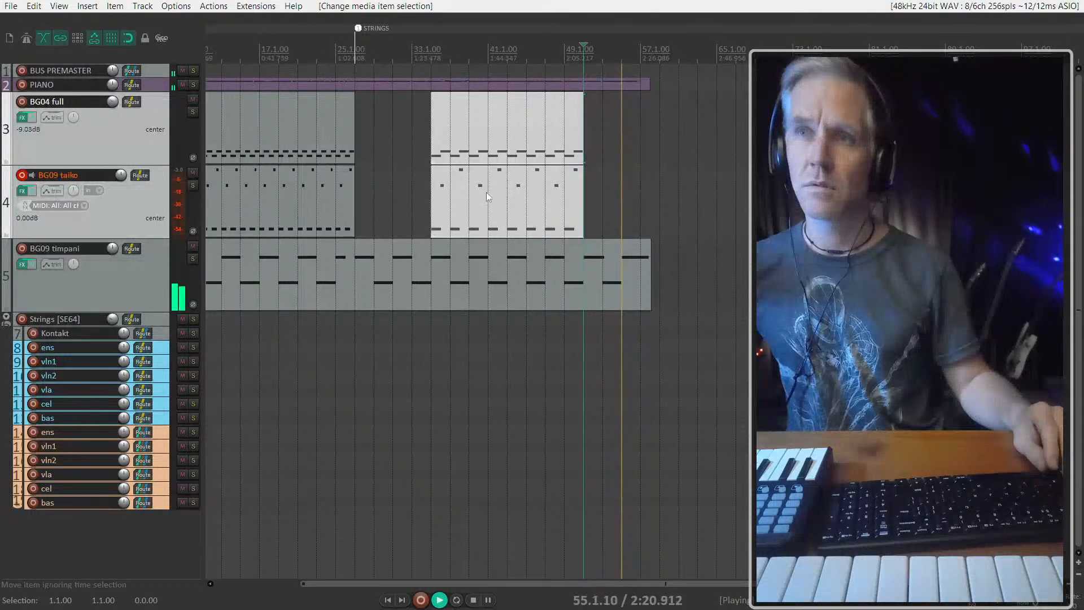
{"action": "left_click", "coordinate": [103, 300]}
{"action": "key", "text": "space"}
Step: Compare the two drum sections by playing briefly from bar 11 and from bar 35
{"action": "scroll", "coordinate": [439, 180], "scroll_direction": "down", "scroll_amount": 2}
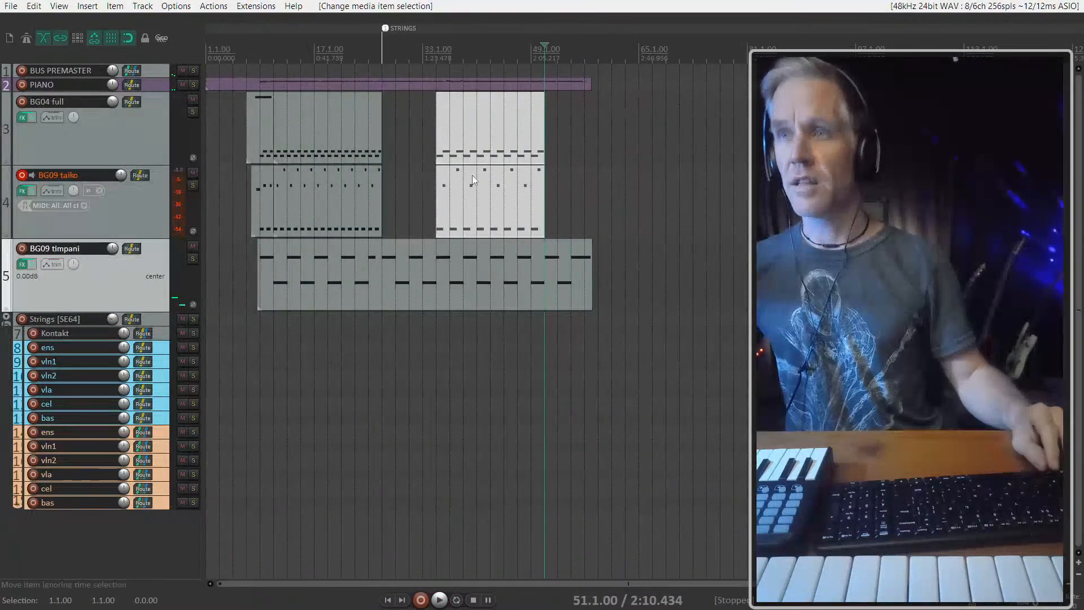
{"action": "left_click", "coordinate": [355, 192]}
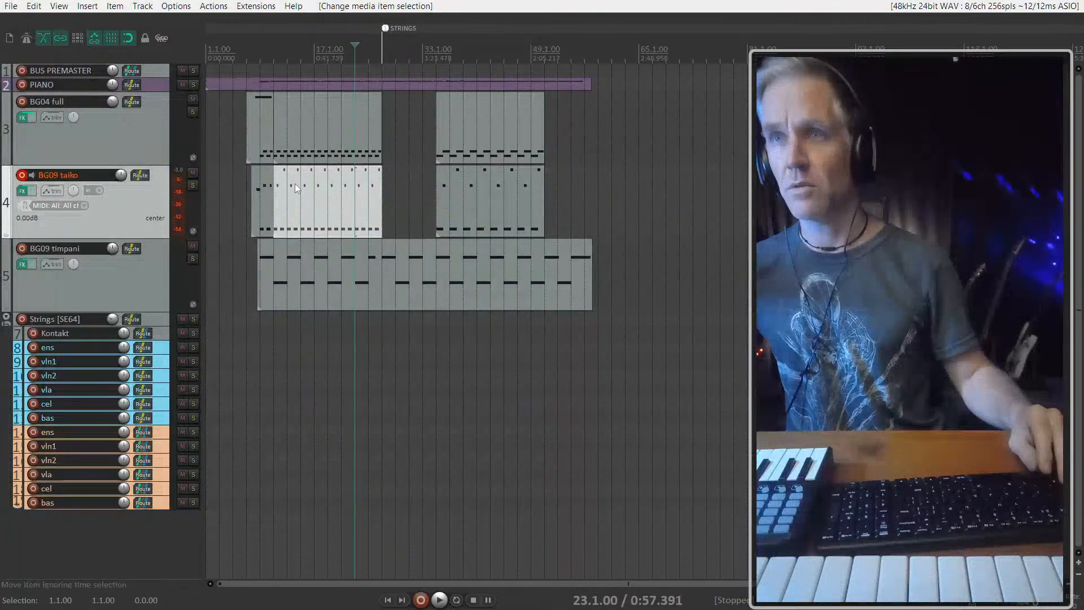
{"action": "left_click", "coordinate": [276, 185]}
{"action": "key", "text": "space"}
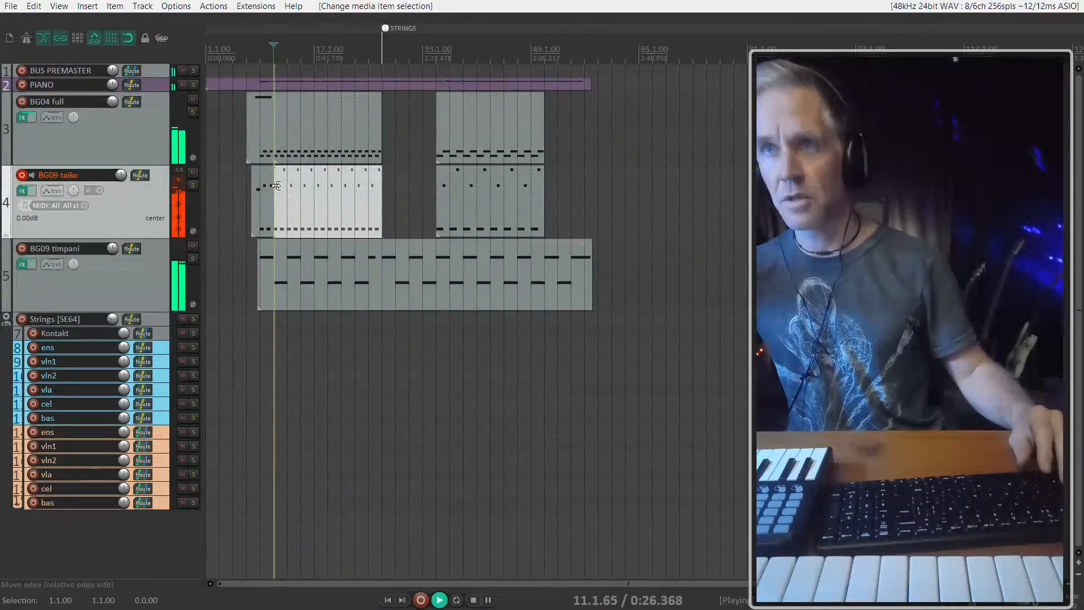
{"action": "key", "text": "space"}
{"action": "left_click", "coordinate": [437, 198]}
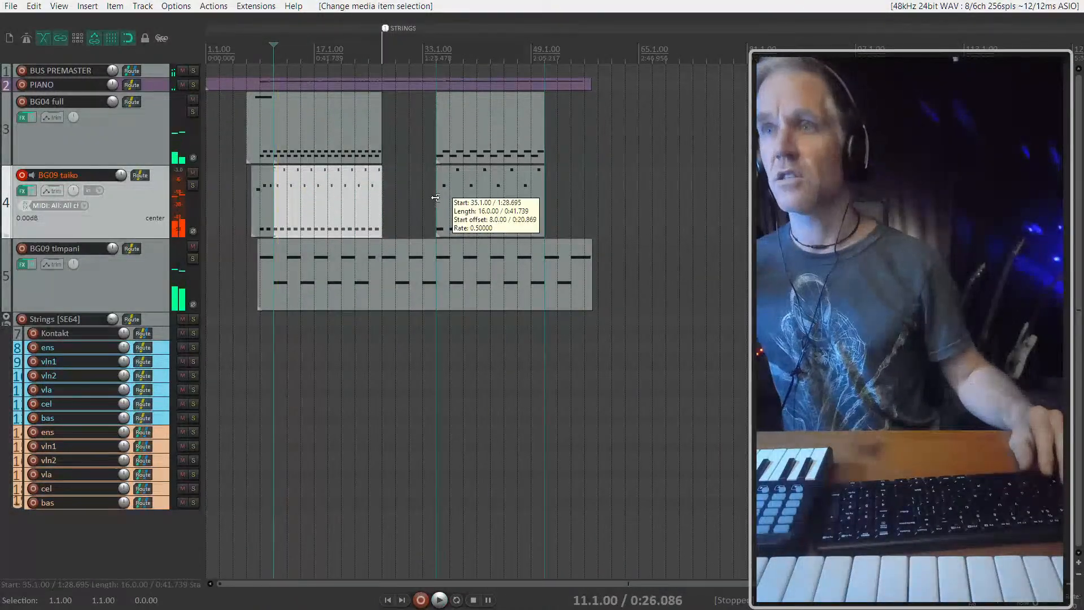
{"action": "key", "text": "space"}
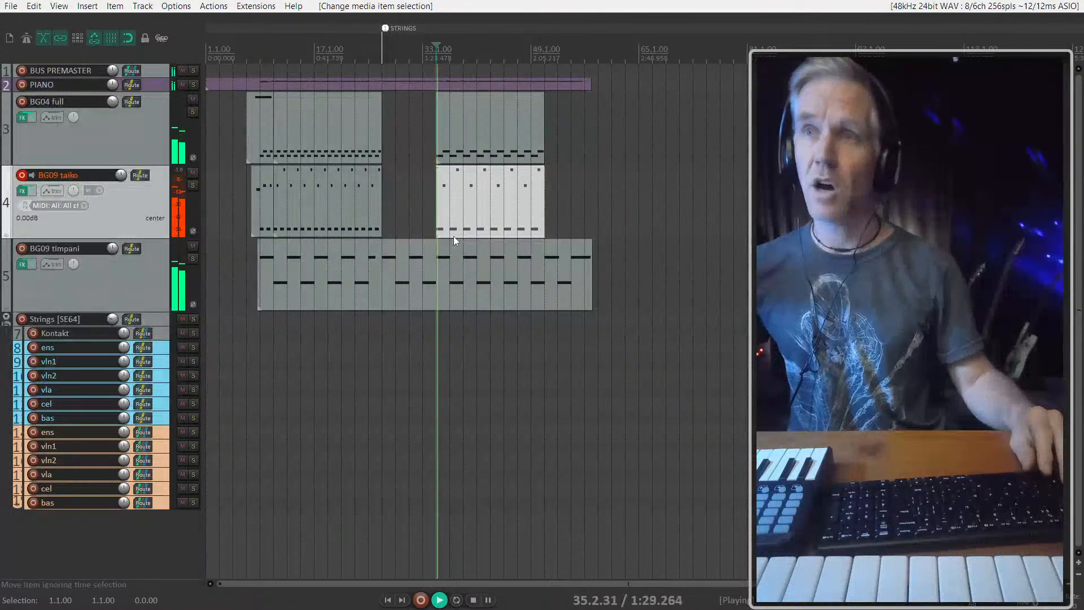
{"action": "key", "text": "space"}
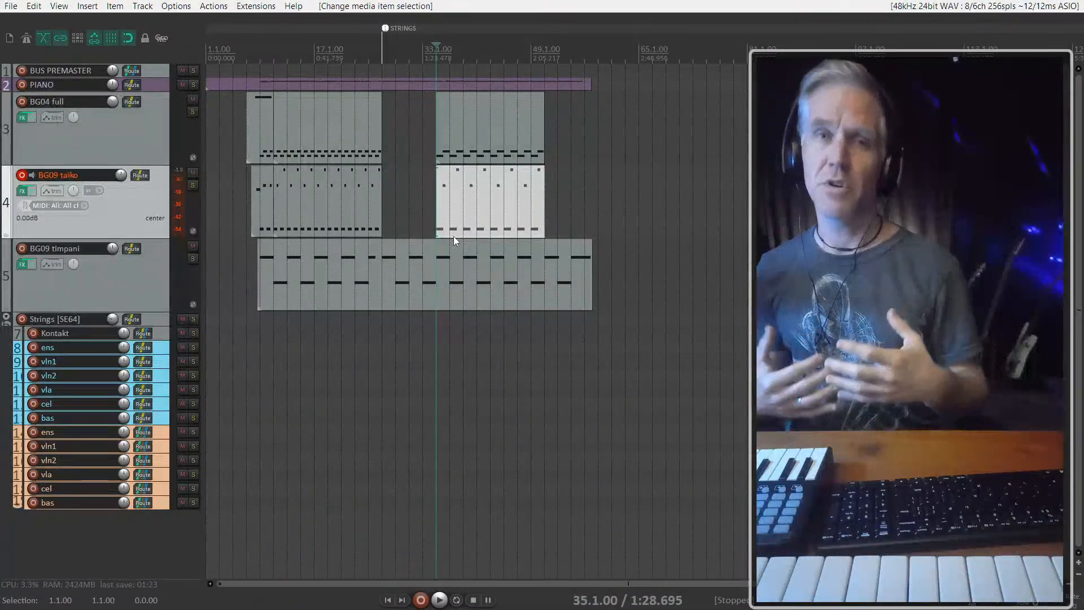
{"action": "key", "text": "ctrl"}
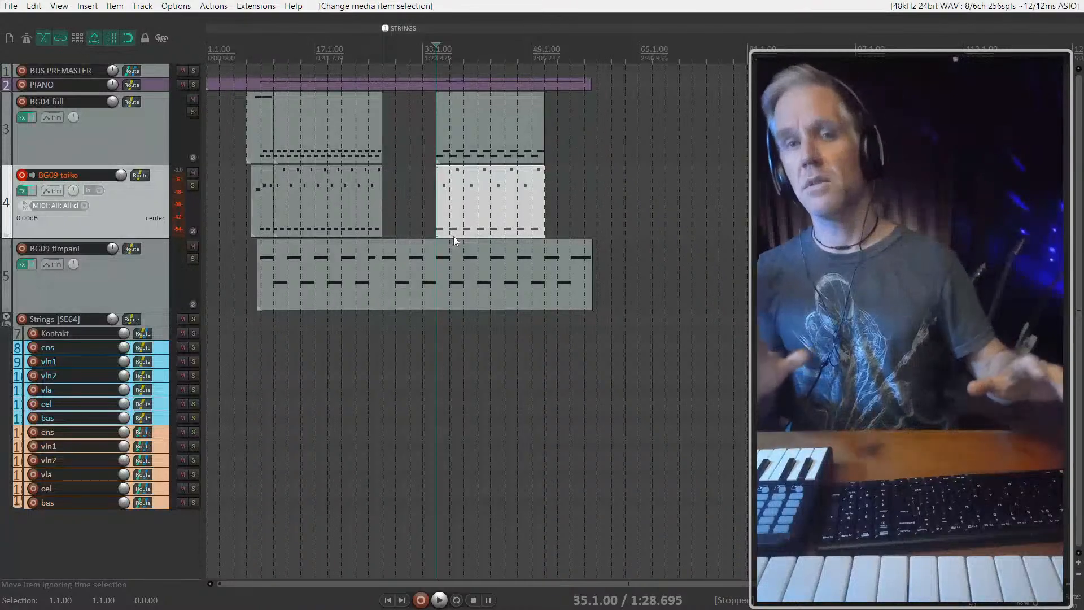
{"action": "left_click", "coordinate": [147, 283]}
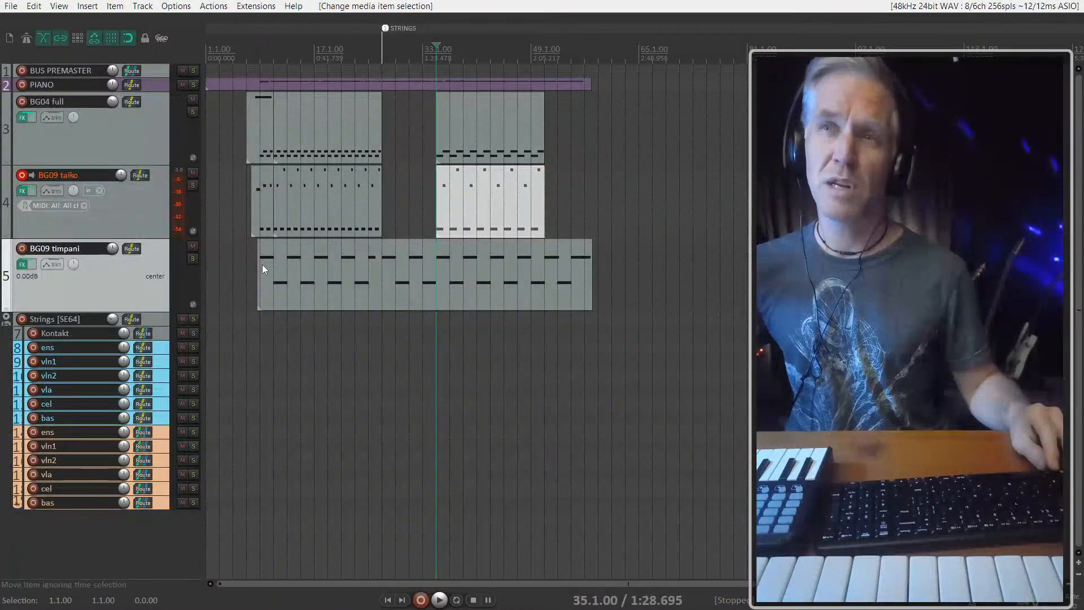
{"action": "left_click_drag", "start_coordinate": [258, 265], "coordinate": [258, 265]}
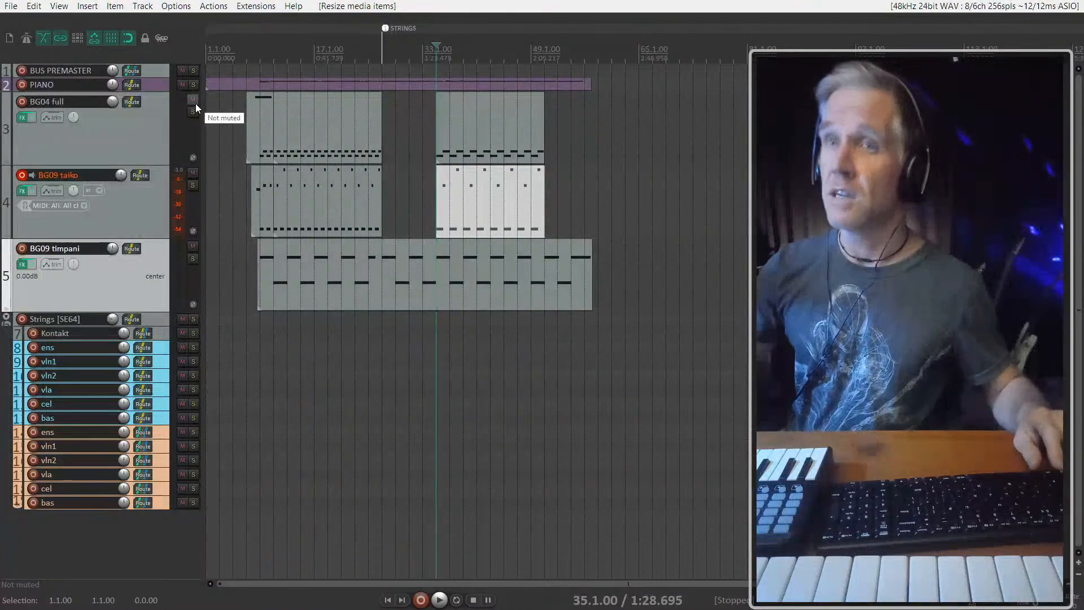
Step: Arm the first ens track in the Strings folder (track 8) for recording in place of the BG09 taiko track
{"action": "left_click", "coordinate": [166, 338]}
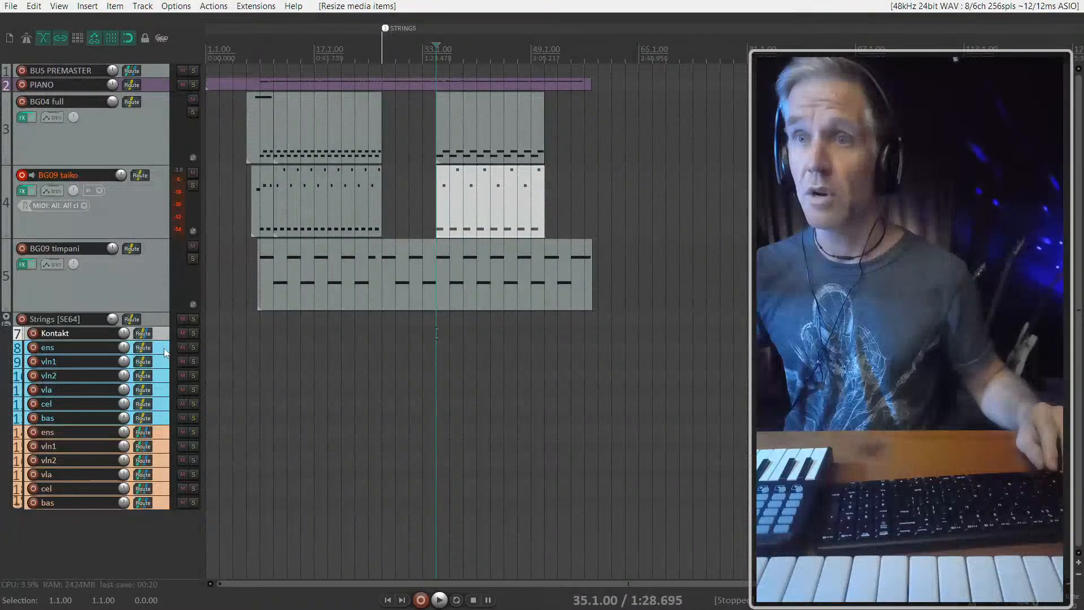
{"action": "left_click", "coordinate": [167, 352]}
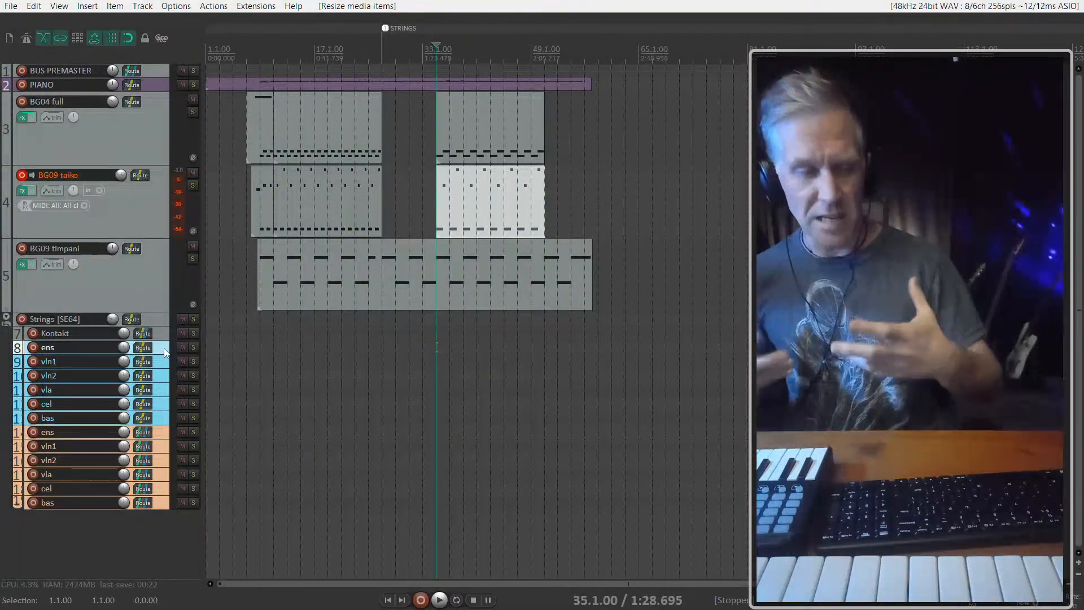
{"action": "key", "text": "r"}
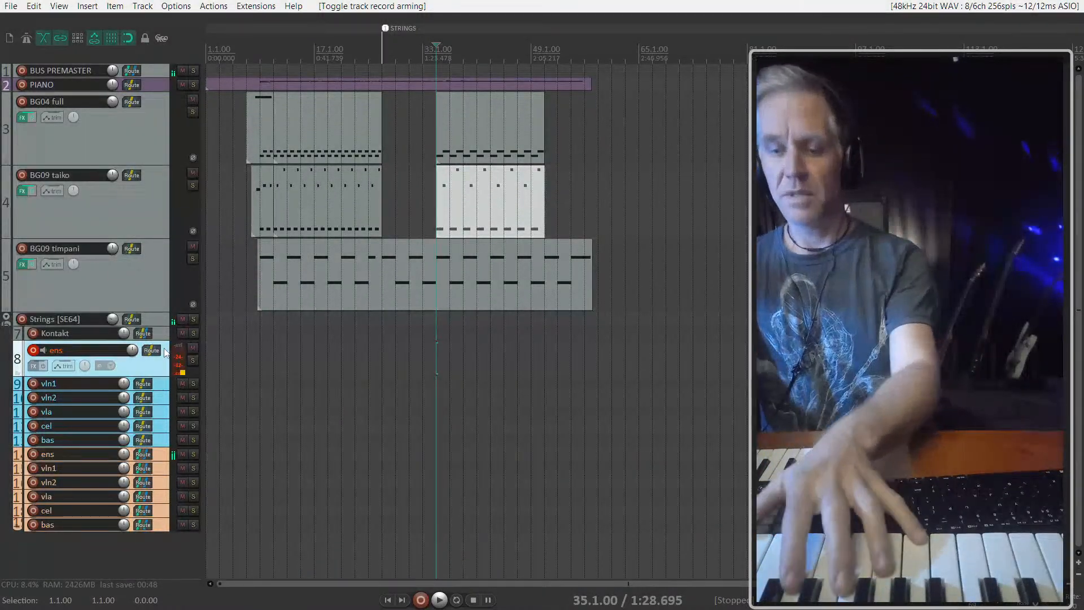
Step: Play the arrangement from the start of the first BG09 taiko item to hear the drums enter
{"action": "scroll", "coordinate": [336, 132], "scroll_direction": "up", "scroll_amount": 2}
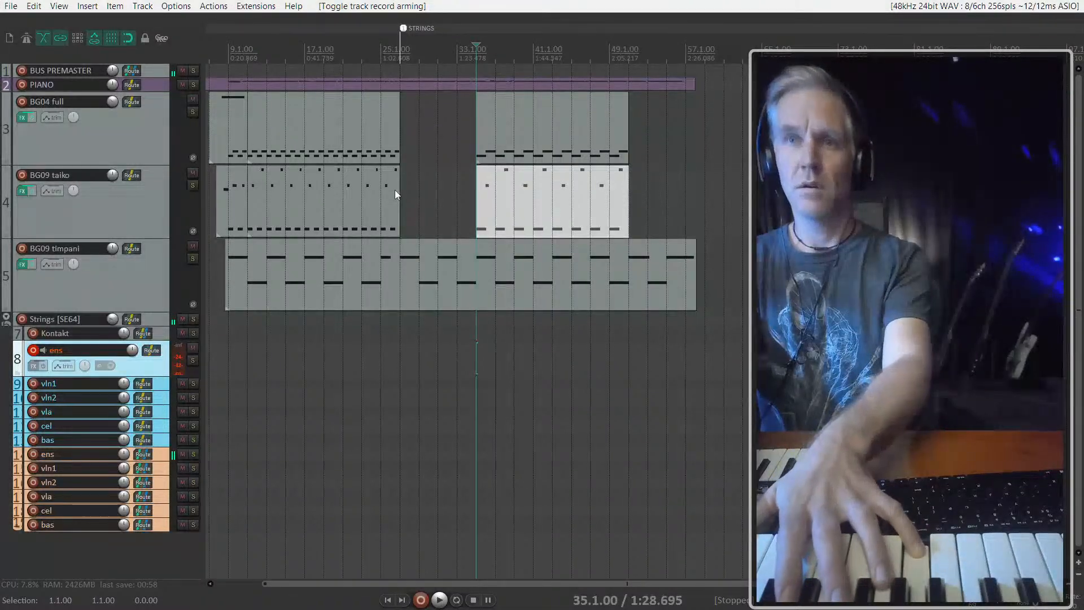
{"action": "scroll", "coordinate": [221, 203], "scroll_direction": "left", "scroll_amount": 1}
{"action": "left_click", "coordinate": [274, 202]}
{"action": "key", "text": "space"}
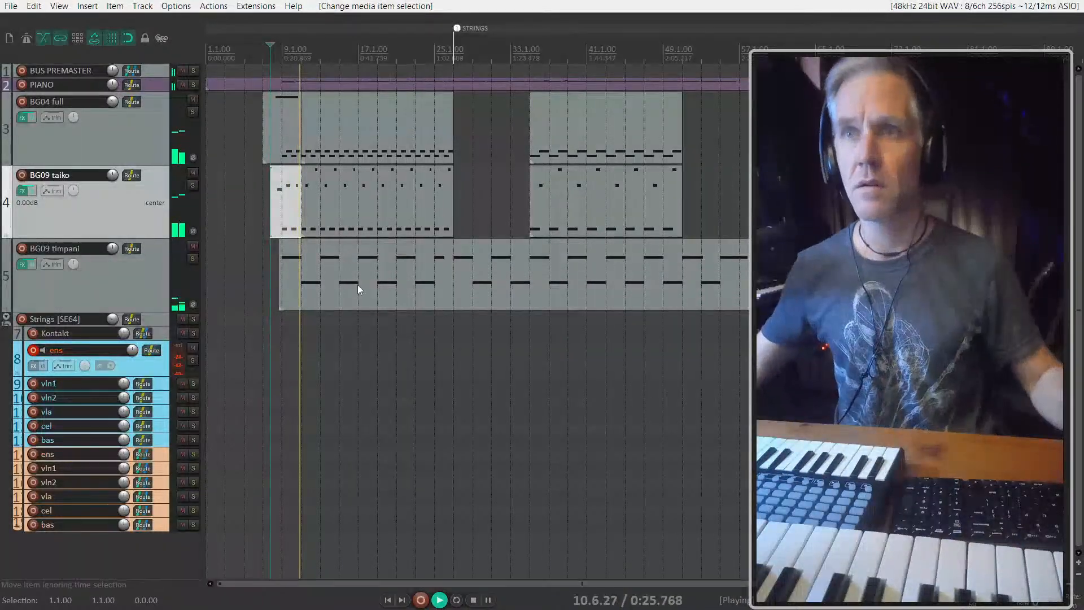
{"action": "left_click", "coordinate": [154, 144]}
{"action": "key", "text": "space"}
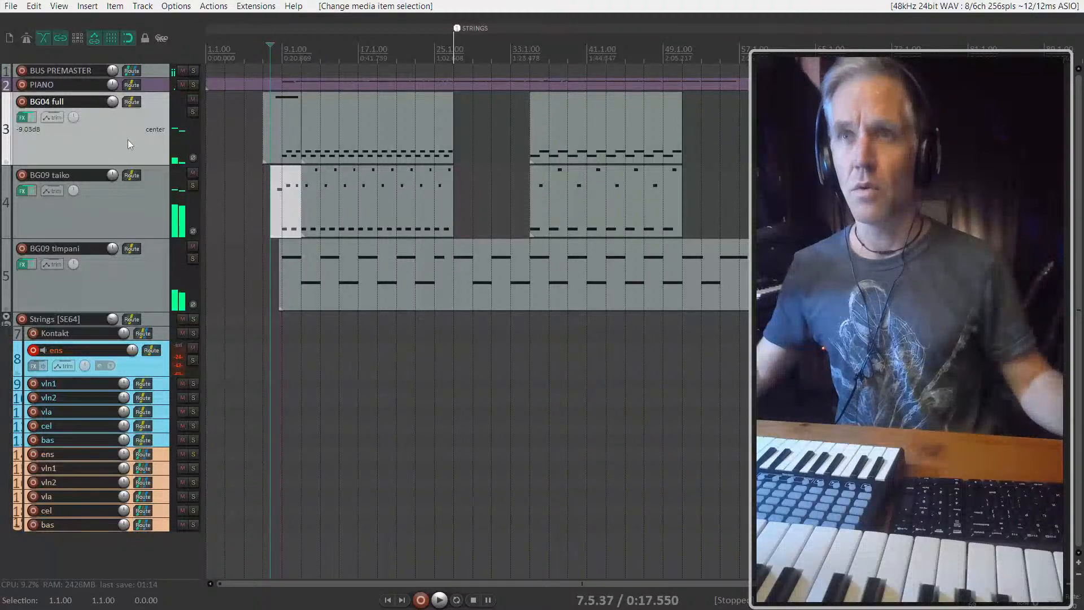
Step: Open the PIANO track's Kontakt instrument and turn up the Delay of NOIRE Pure
{"action": "left_click", "coordinate": [117, 88]}
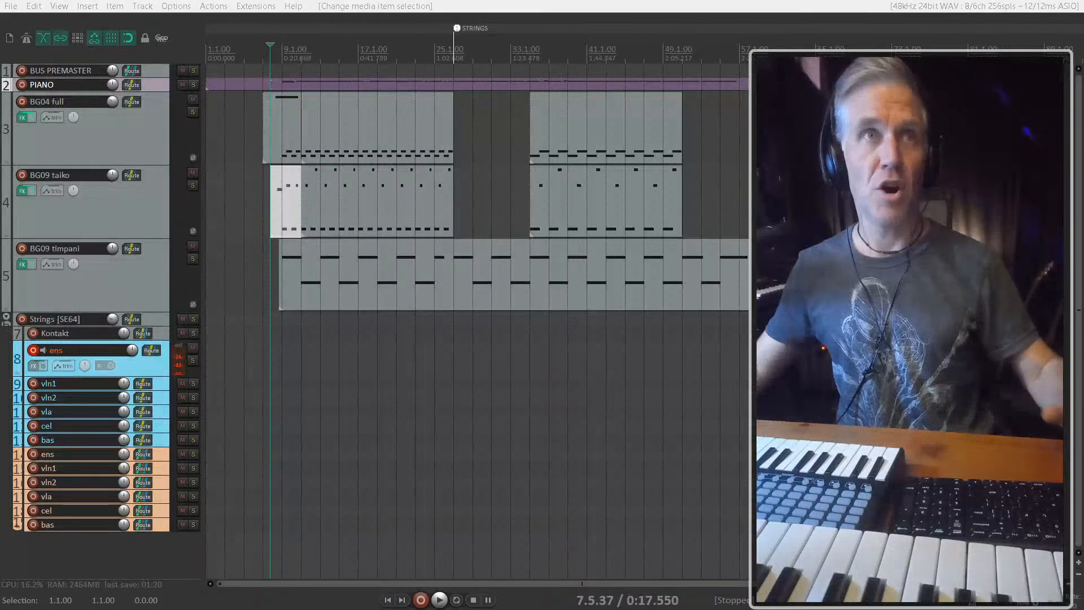
{"action": "key", "text": "f"}
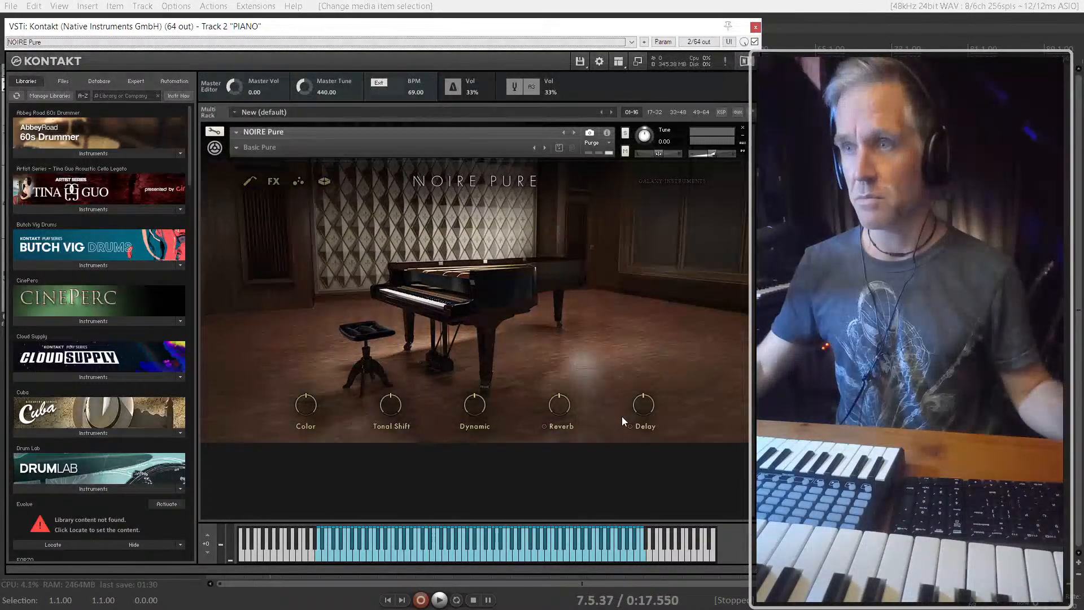
{"action": "left_click_drag", "start_coordinate": [644, 404], "coordinate": [641, 364]}
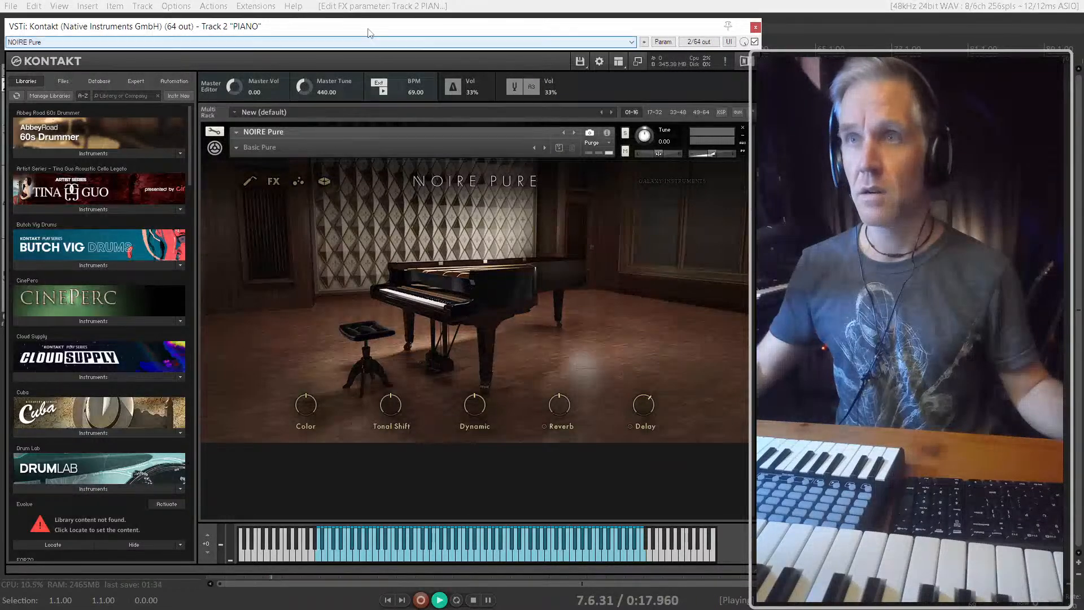
Step: Solo the PIANO track during playback, with its Kontakt window moved clear of the track controls
{"action": "left_click_drag", "start_coordinate": [366, 26], "coordinate": [467, 122]}
{"action": "left_click", "coordinate": [75, 134]}
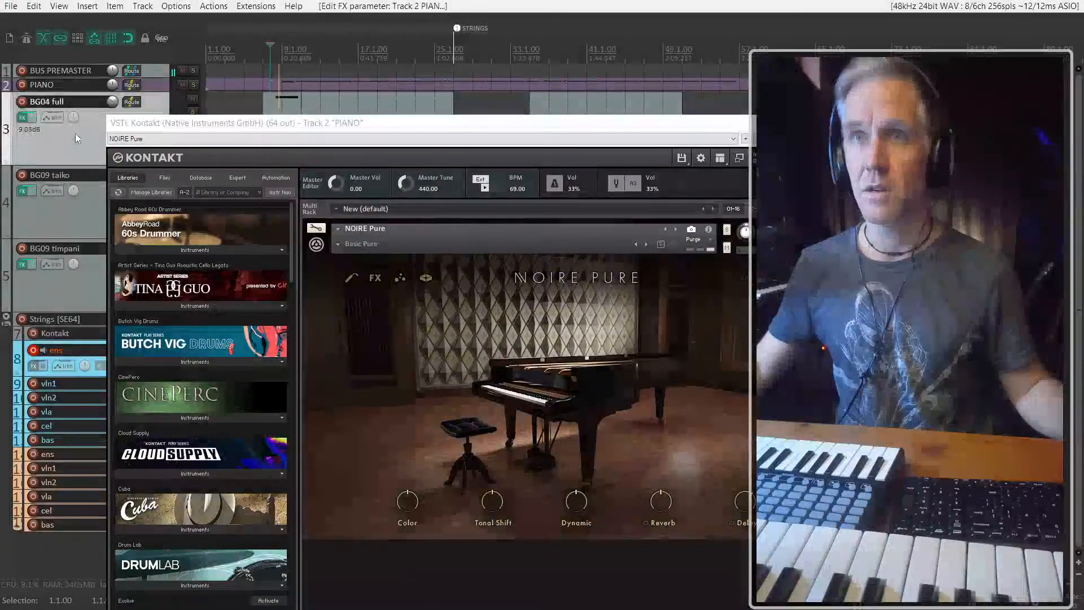
{"action": "left_click", "coordinate": [152, 82]}
{"action": "key", "text": "F6"}
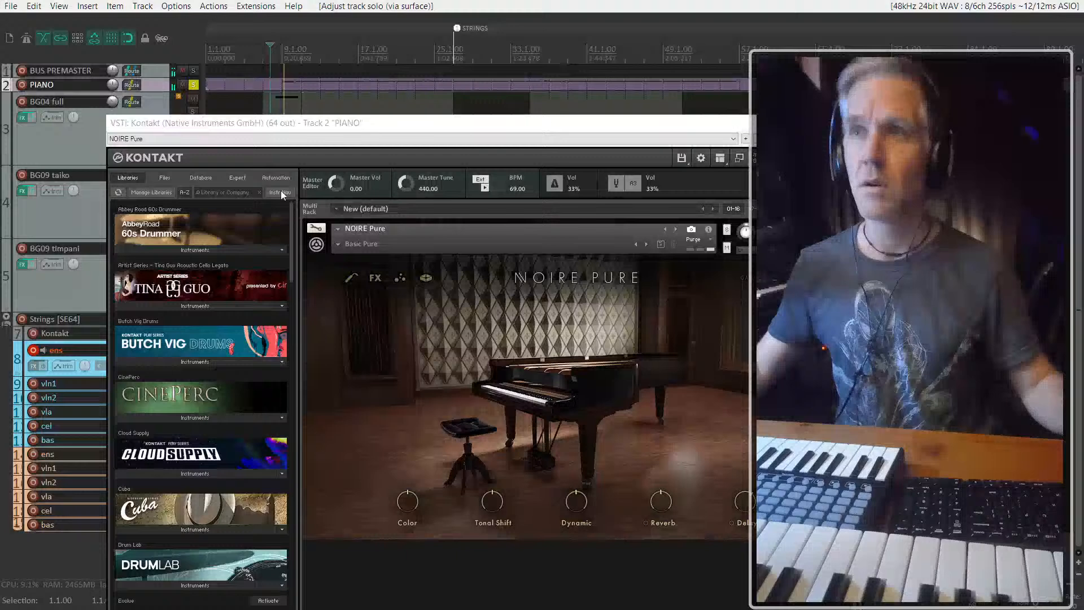
Step: Play the soloed piano from bar 9 to judge the NOIRE Pure delay at about -15 dB
{"action": "double_click", "coordinate": [325, 123]}
{"action": "double_click", "coordinate": [332, 6]}
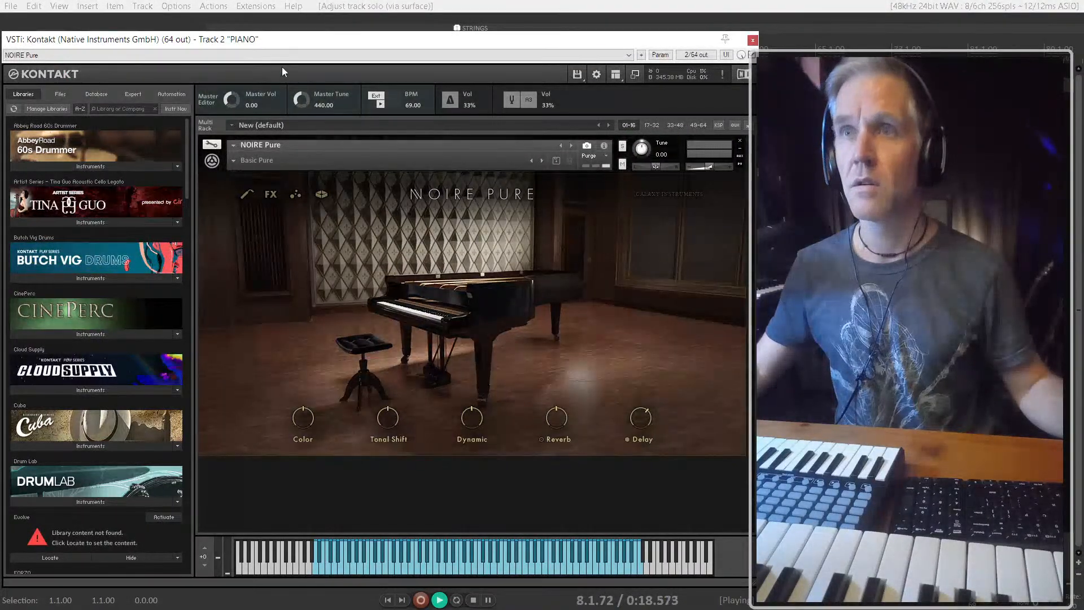
{"action": "left_click_drag", "start_coordinate": [278, 37], "coordinate": [311, 247]}
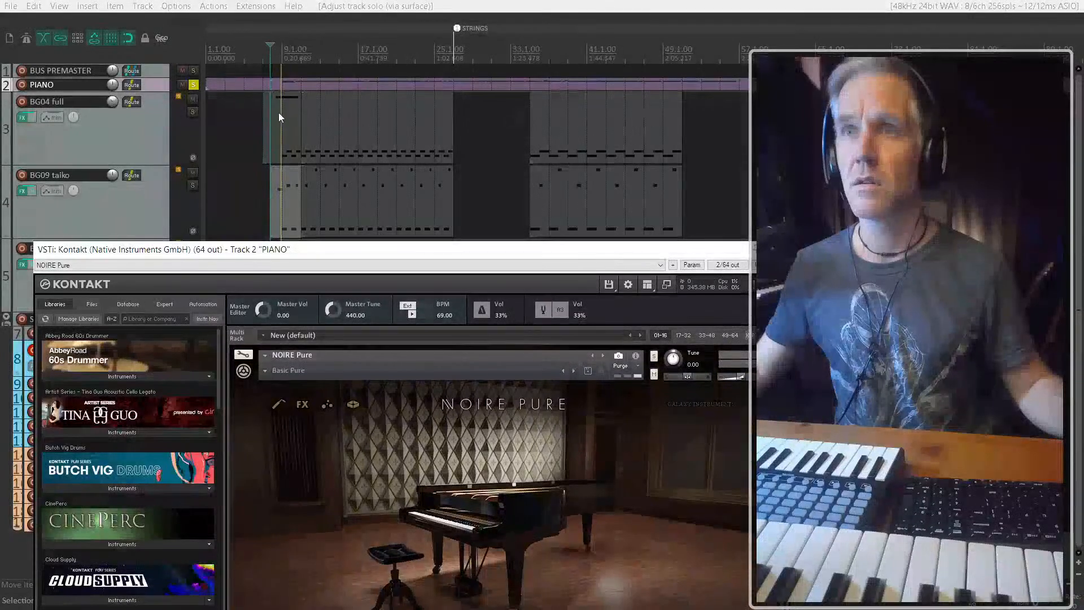
{"action": "scroll", "coordinate": [279, 113], "scroll_direction": "up", "scroll_amount": 6}
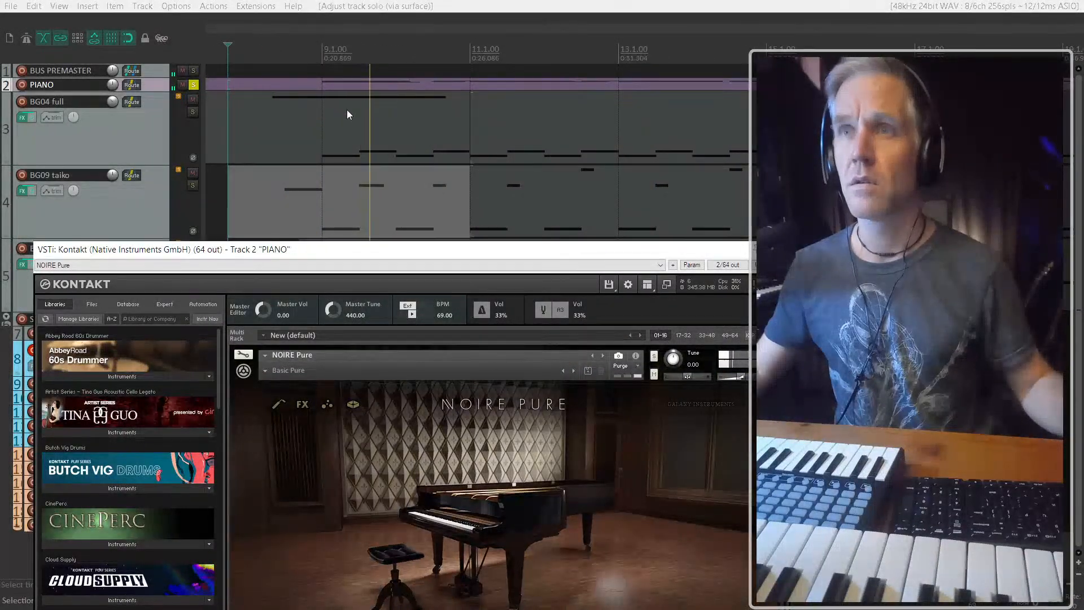
{"action": "left_click", "coordinate": [319, 85]}
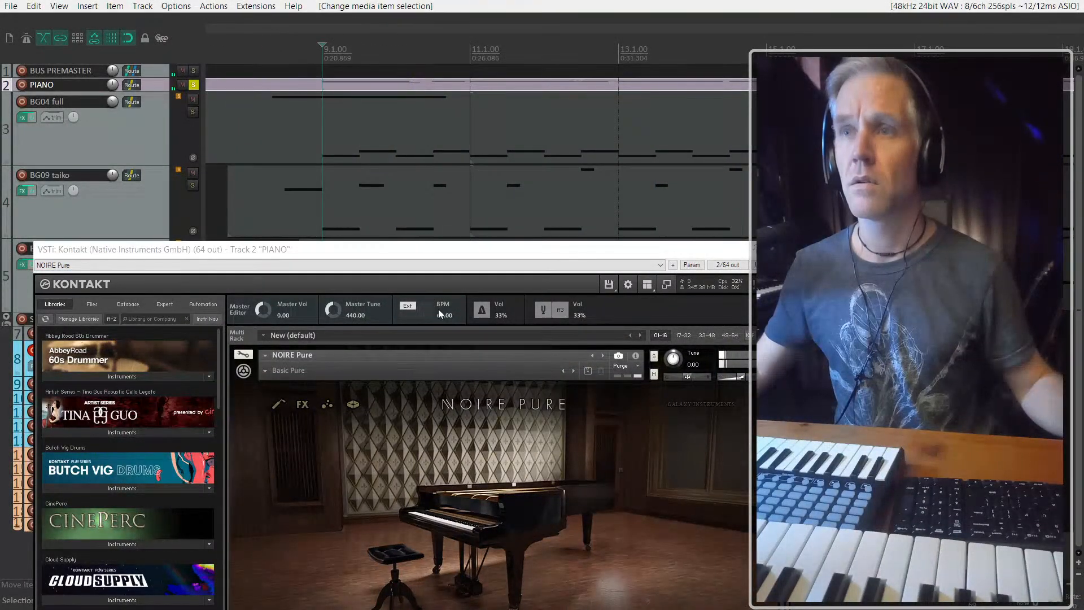
{"action": "left_click_drag", "start_coordinate": [424, 253], "coordinate": [418, 18]}
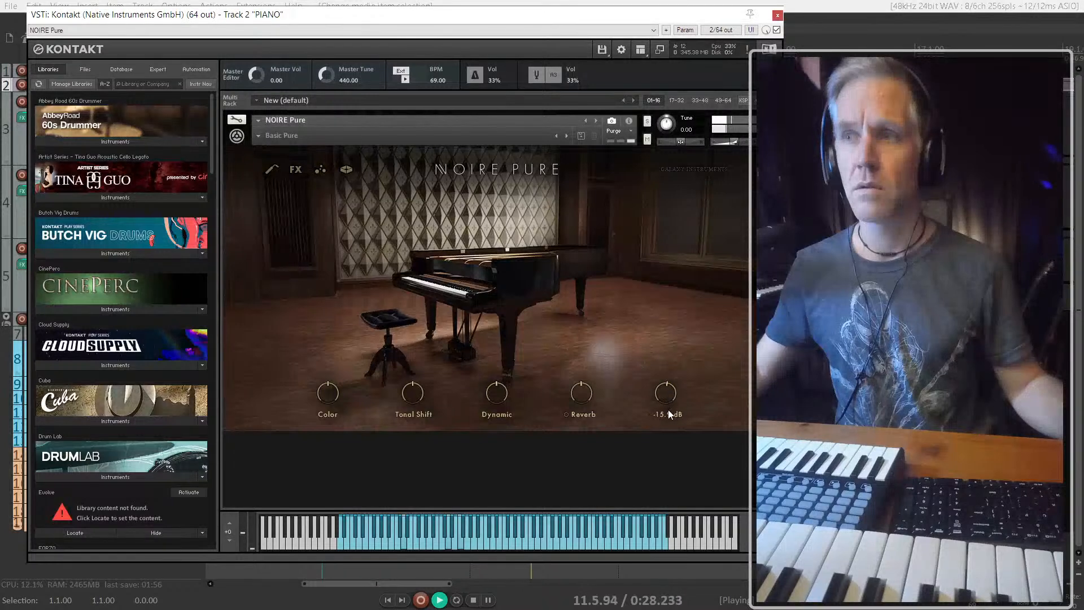
{"action": "key", "text": "space"}
Step: Look through NOIRE Pure's effects, particles engine and anatomy settings for further ways to shape the piano sound
{"action": "left_click", "coordinate": [296, 169]}
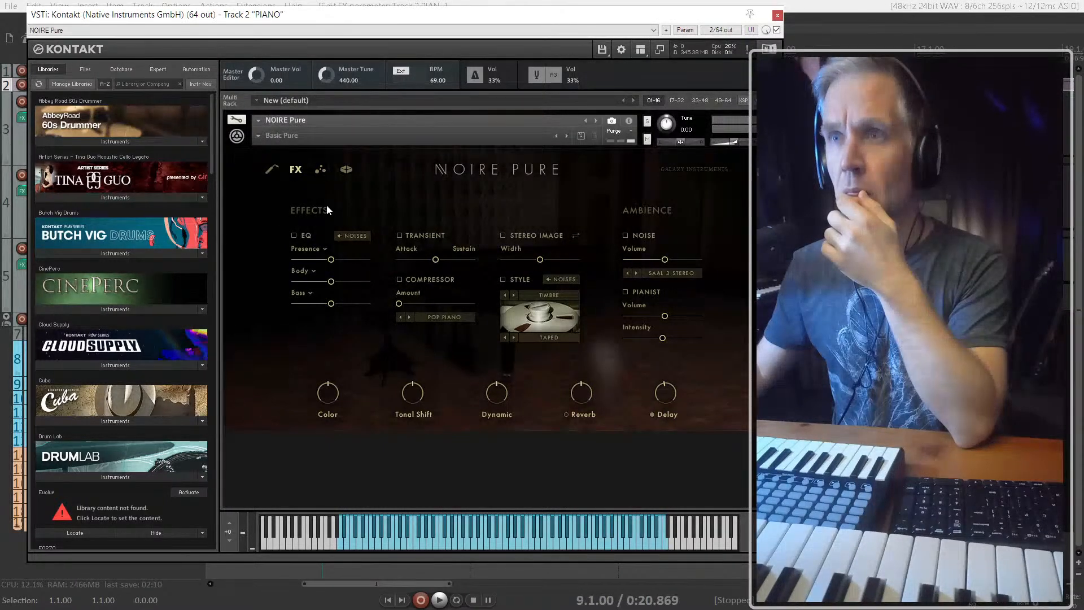
{"action": "left_click", "coordinate": [317, 253]}
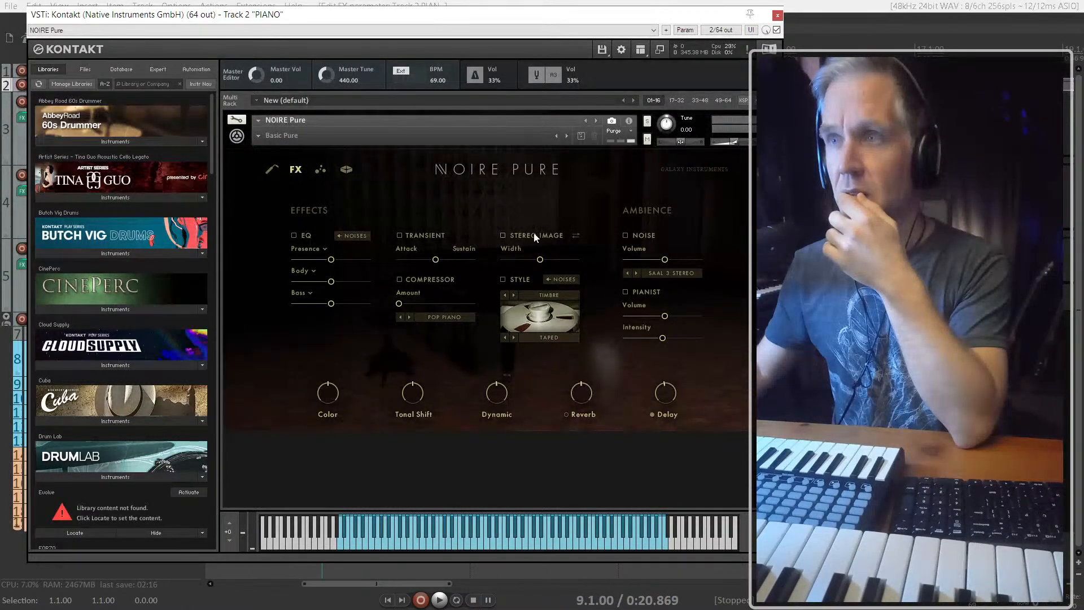
{"action": "left_click", "coordinate": [347, 170]}
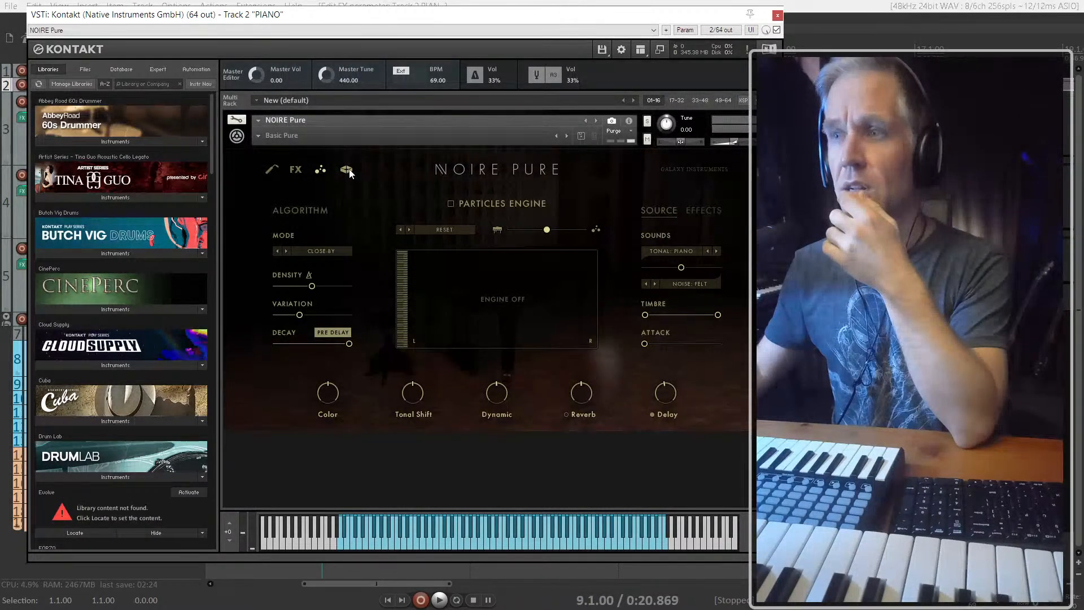
{"action": "left_click", "coordinate": [297, 169]}
{"action": "left_click", "coordinate": [274, 170]}
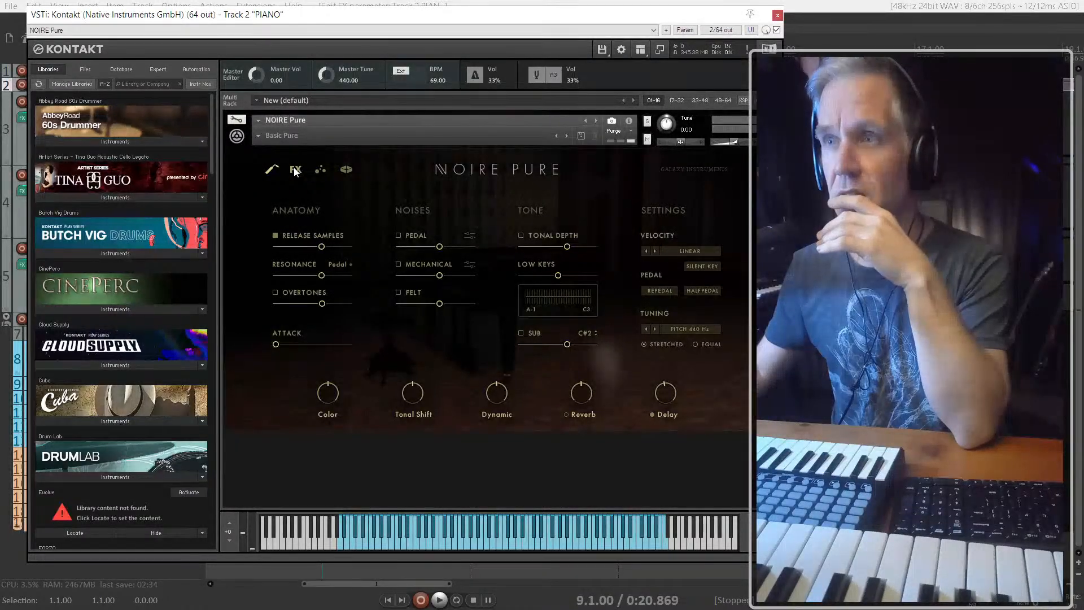
{"action": "left_click", "coordinate": [294, 169]}
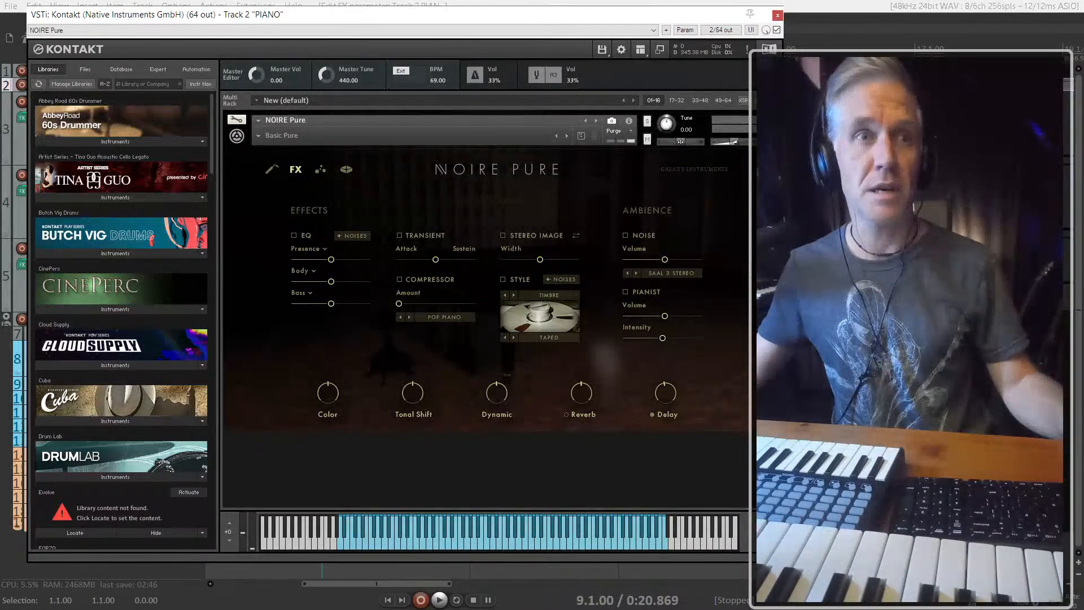
Step: Unsolo the PIANO track and play the full arrangement from bar 9 with the delayed piano
{"action": "left_click_drag", "start_coordinate": [221, 15], "coordinate": [612, 11]}
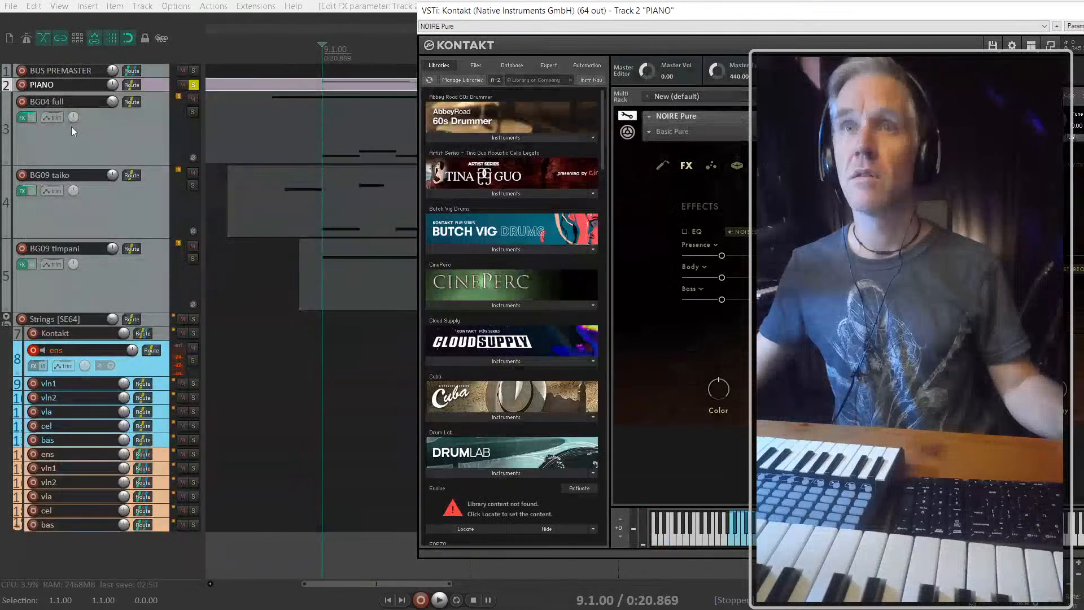
{"action": "left_click", "coordinate": [194, 86]}
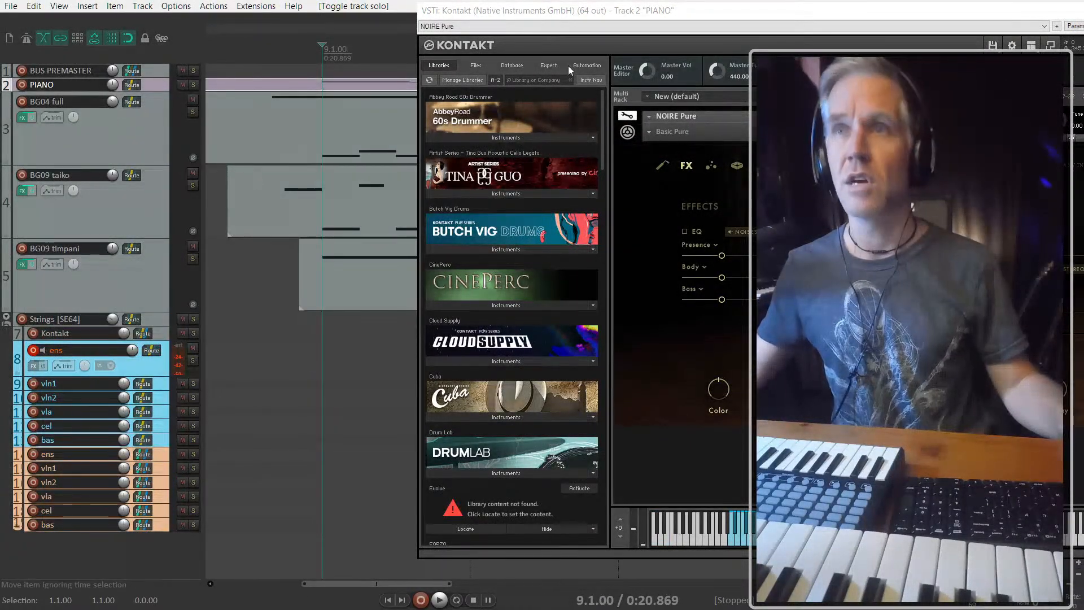
{"action": "left_click_drag", "start_coordinate": [557, 14], "coordinate": [177, 107]}
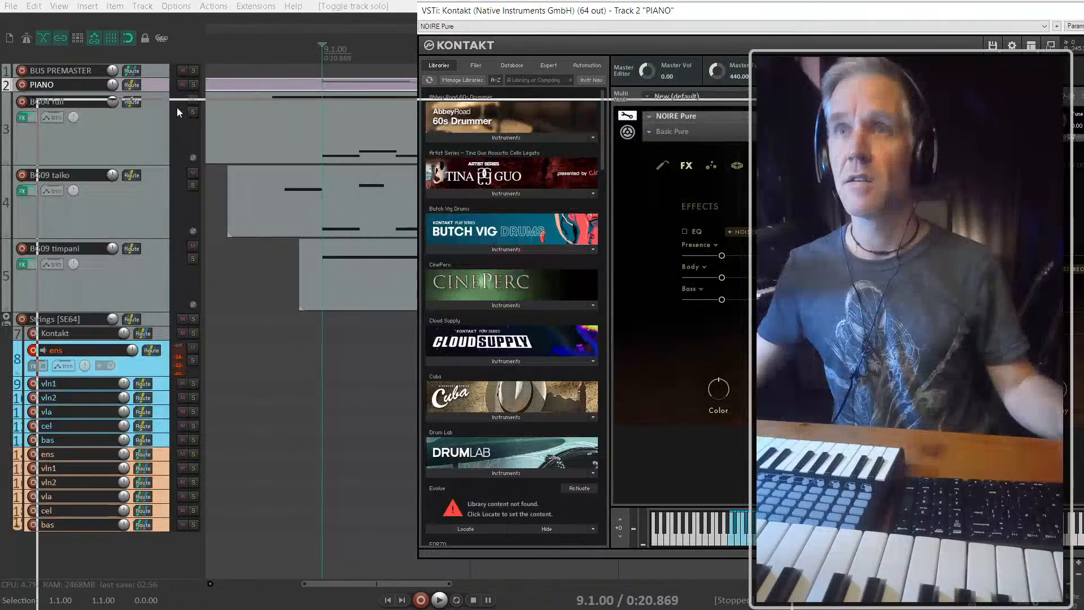
{"action": "key", "text": "space"}
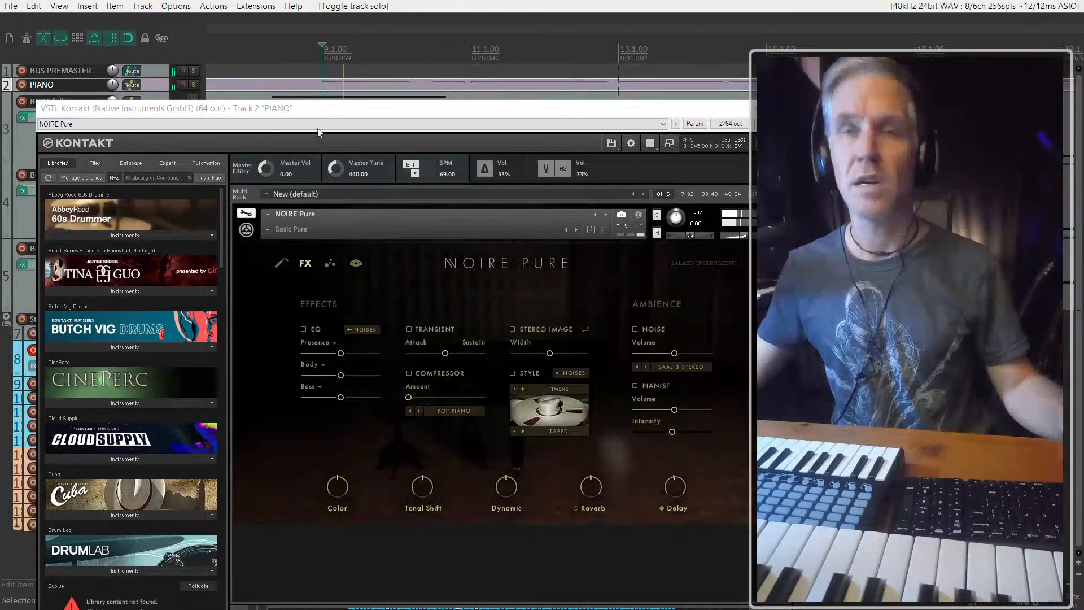
{"action": "left_click_drag", "start_coordinate": [319, 110], "coordinate": [310, 12]}
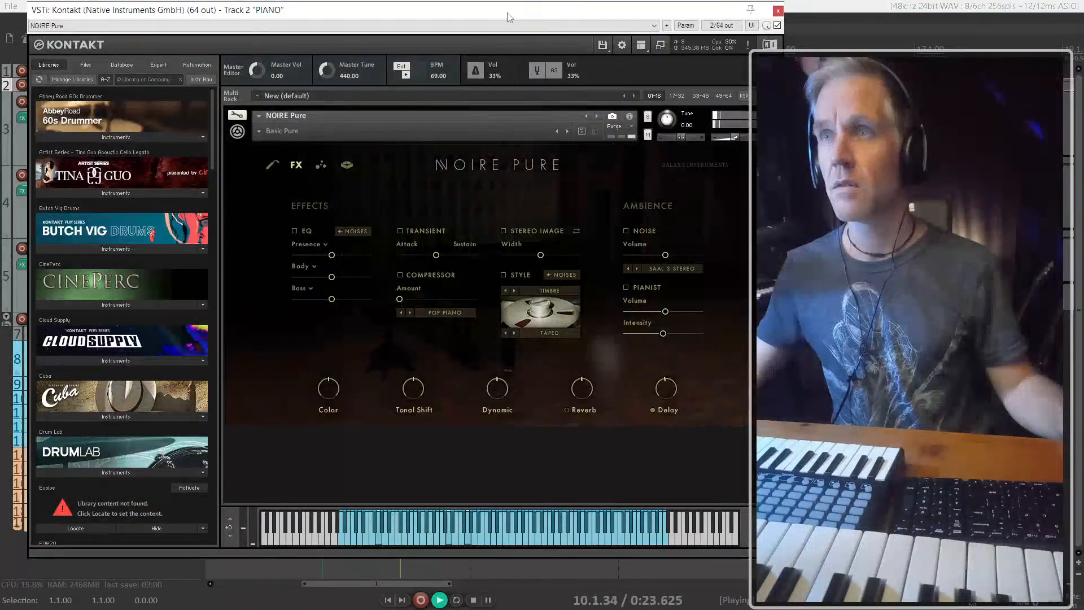
Step: Solo PIANO again while playback continues and bring NOIRE Pure's effects settings back into full view
{"action": "left_click_drag", "start_coordinate": [510, 18], "coordinate": [518, 219]}
{"action": "left_click", "coordinate": [94, 133]}
{"action": "left_click", "coordinate": [151, 88]}
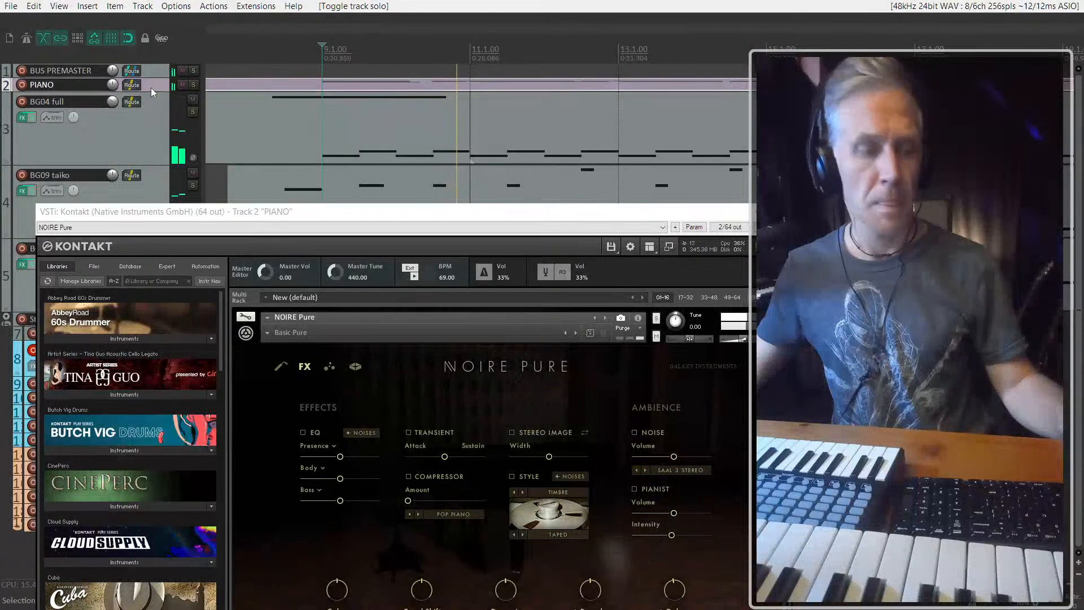
{"action": "left_click", "coordinate": [192, 86]}
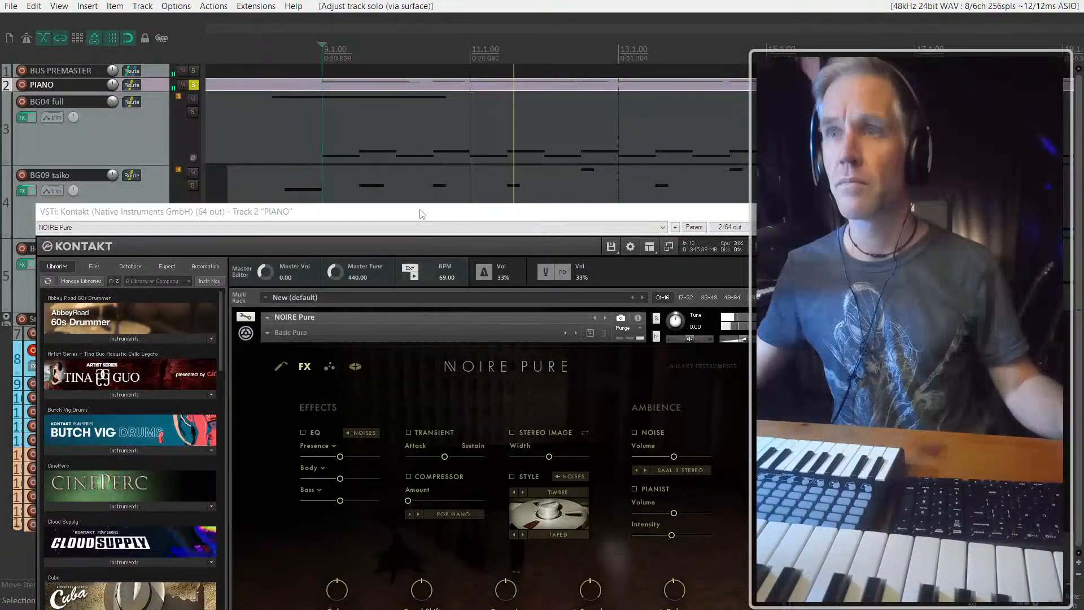
{"action": "left_click_drag", "start_coordinate": [420, 213], "coordinate": [397, 13]}
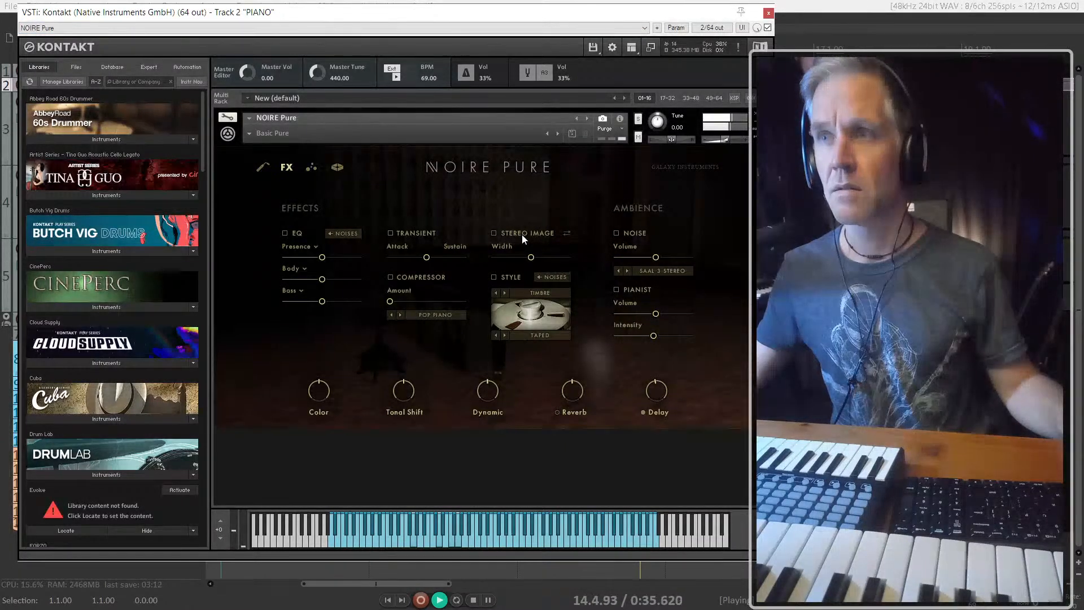
Step: Try NOIRE Pure's Stereo Image at about 105% width and enable the SAAL 3 STEREO ambience noise with a raised volume
{"action": "left_click", "coordinate": [494, 233]}
{"action": "left_click_drag", "start_coordinate": [534, 258], "coordinate": [540, 261]}
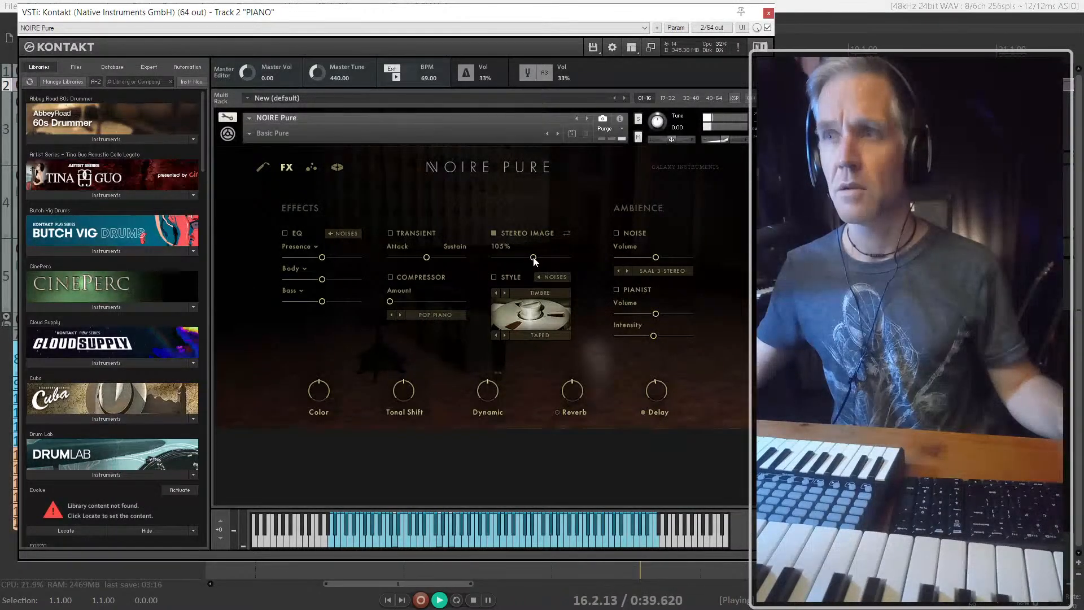
{"action": "left_click", "coordinate": [616, 233]}
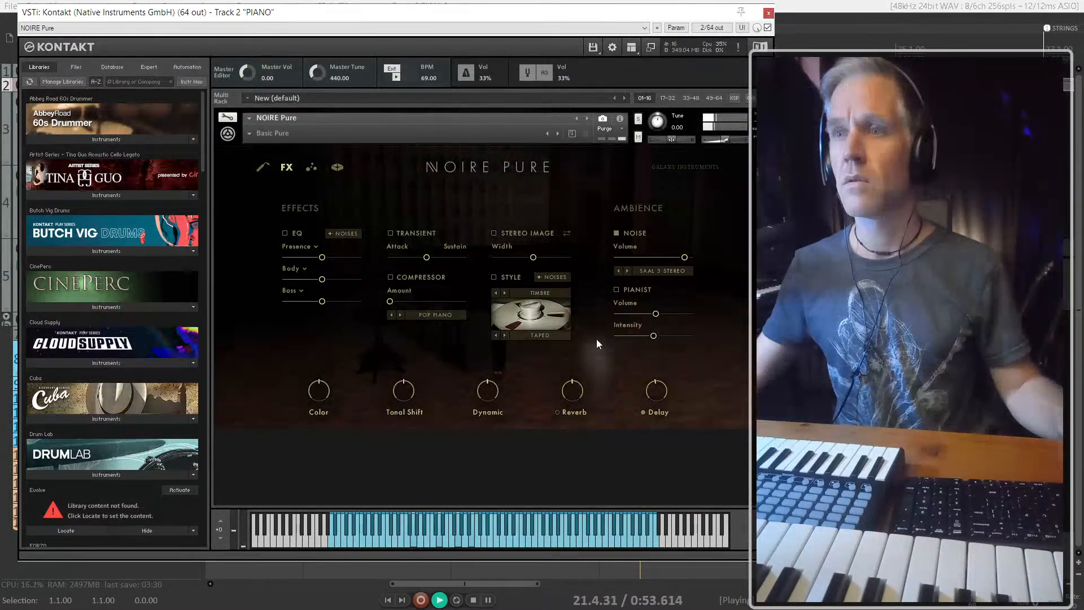
{"action": "left_click", "coordinate": [768, 12]}
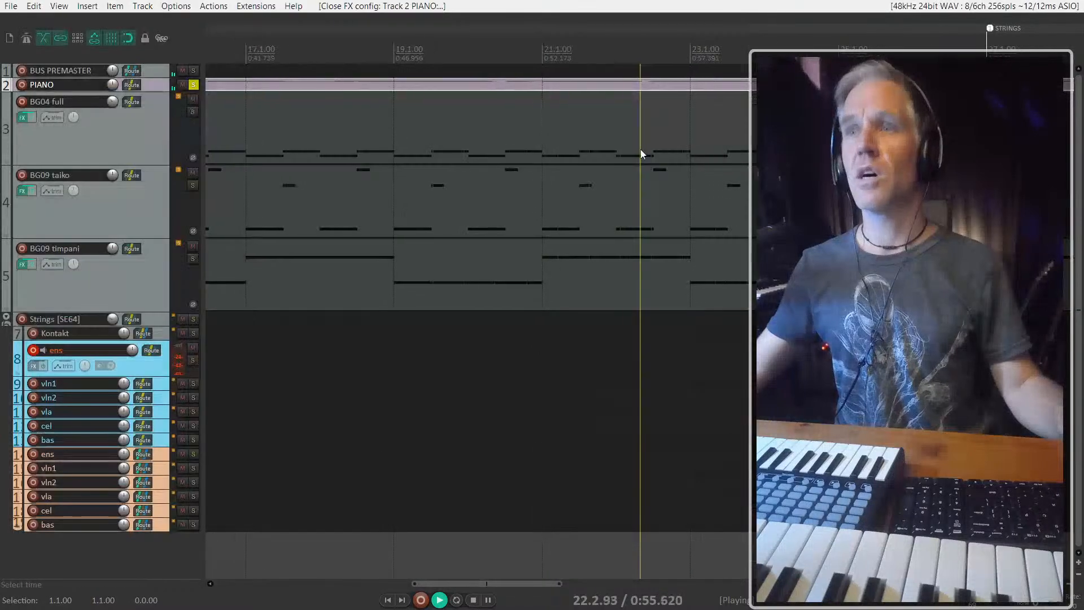
Step: Stop the solo piano playback and unsolo PIANO to hear it with the drums from bar 9
{"action": "scroll", "coordinate": [463, 102], "scroll_direction": "down", "scroll_amount": 2}
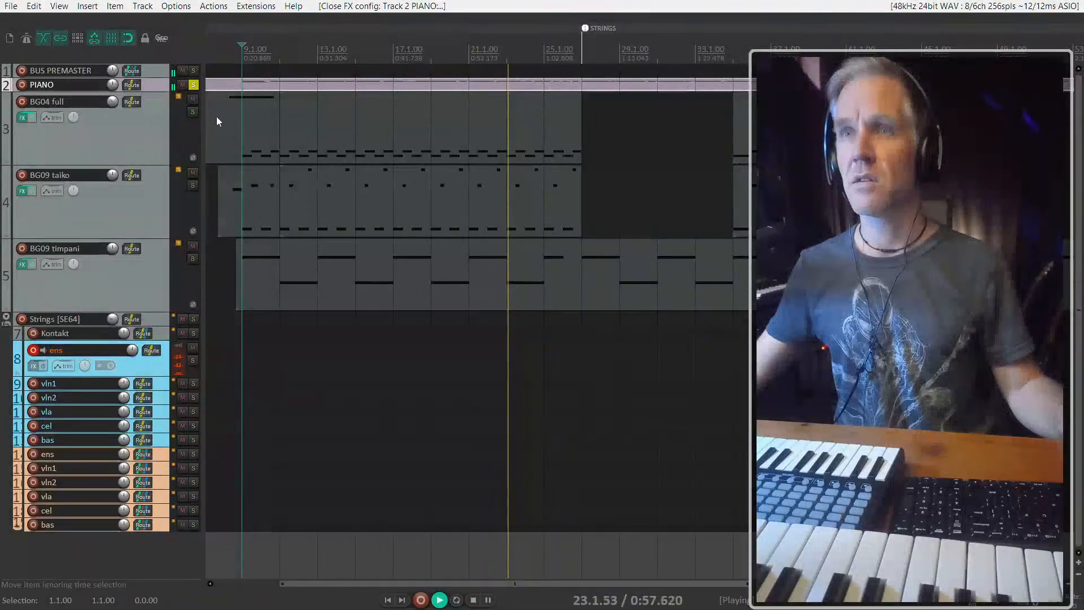
{"action": "key", "text": "space"}
{"action": "left_click", "coordinate": [193, 85]}
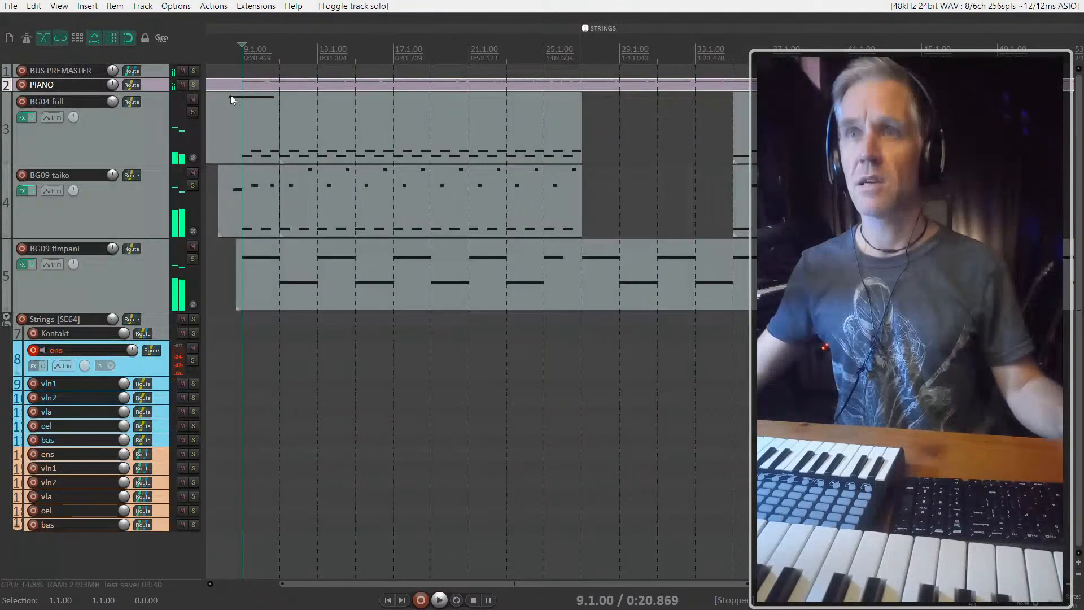
Step: Check the track levels in the mixer, close it, and select the armed ens track (track 8) in the Strings folder
{"action": "scroll", "coordinate": [470, 198], "scroll_direction": "down", "scroll_amount": 2}
{"action": "left_click", "coordinate": [138, 291]}
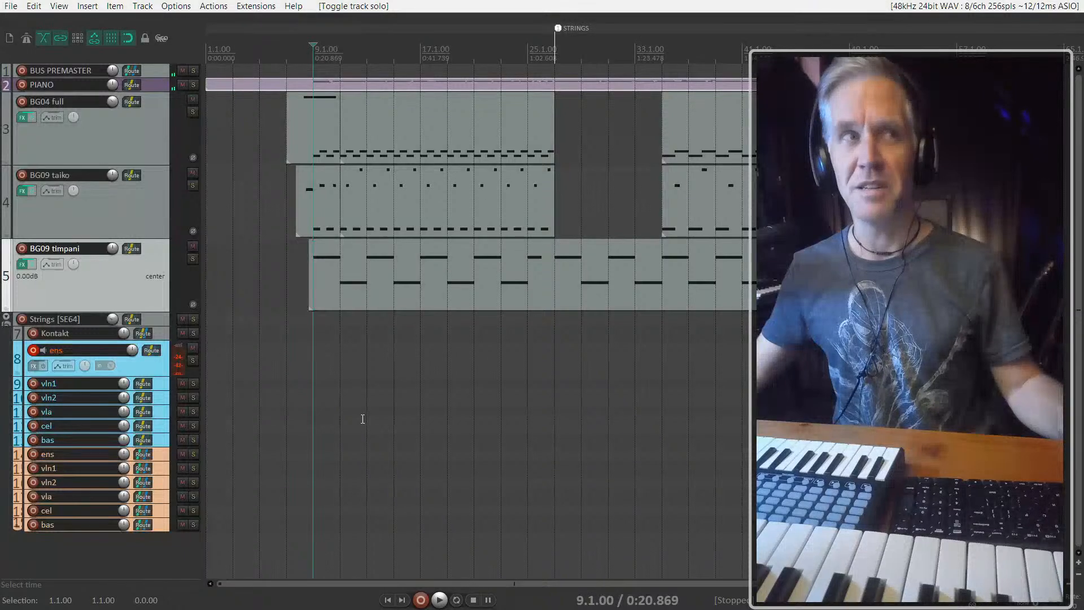
{"action": "key", "text": "ctrl+m"}
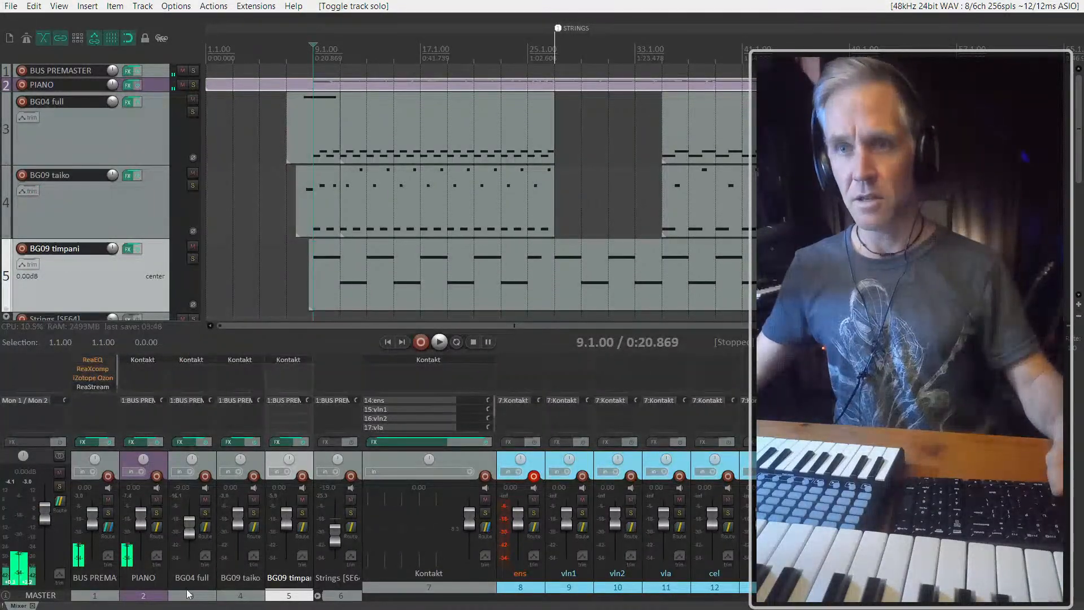
{"action": "key", "text": "ctrl+m"}
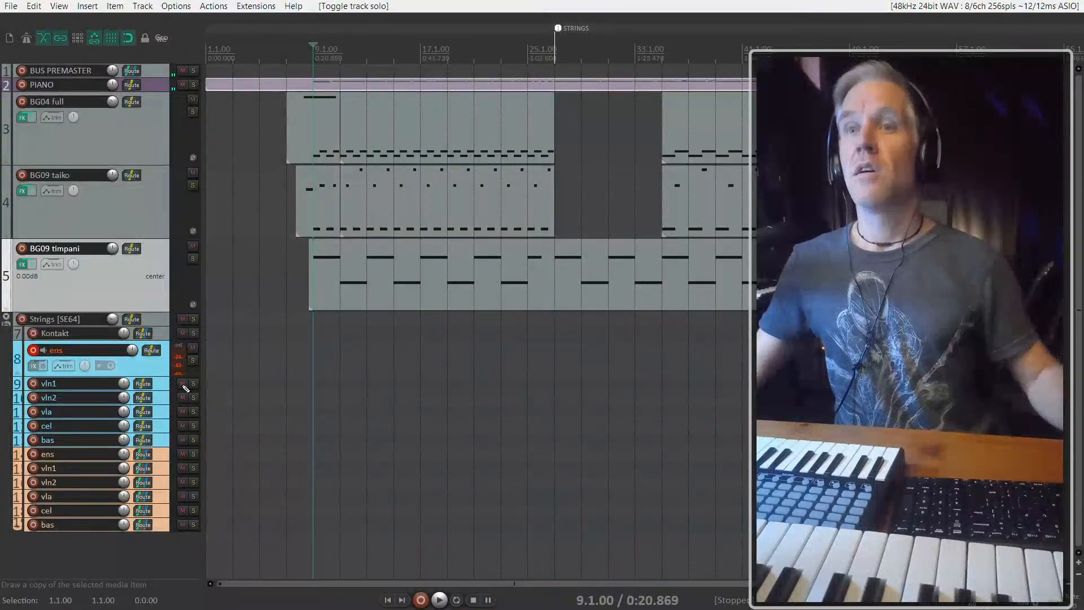
{"action": "left_click", "coordinate": [152, 371]}
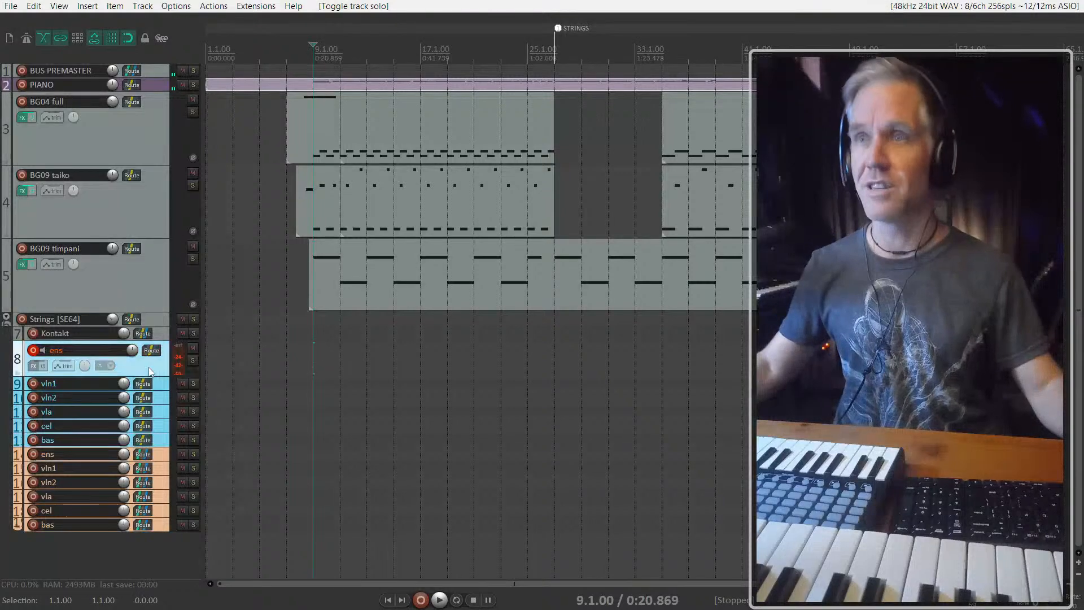
Step: Set the edit cursor at bar 8, just before the BG09 timpani item begins
{"action": "left_click", "coordinate": [164, 306]}
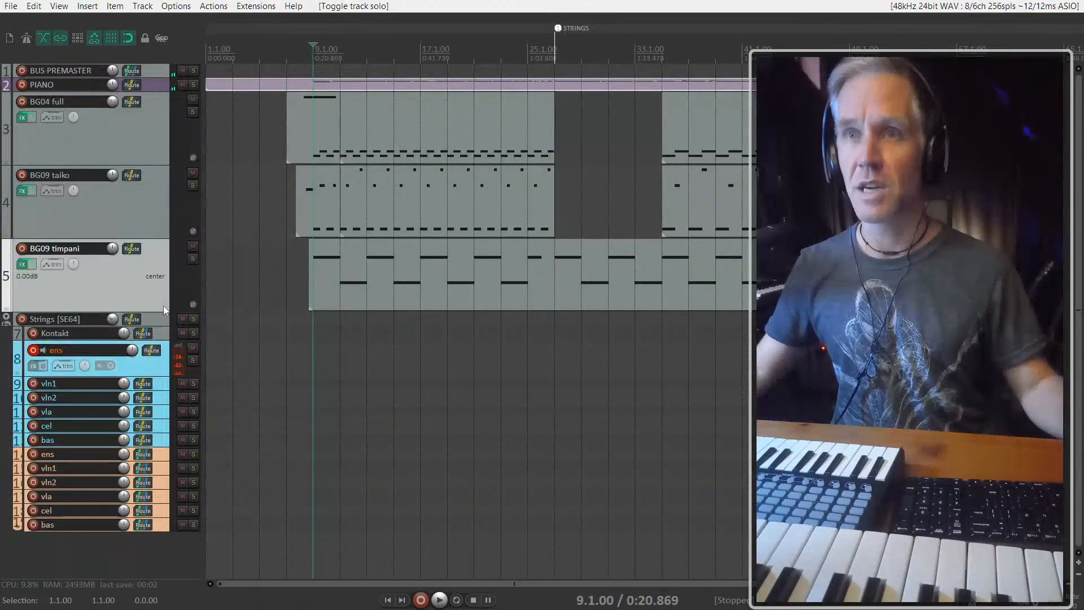
{"action": "left_click", "coordinate": [148, 365]}
{"action": "scroll", "coordinate": [328, 211], "scroll_direction": "up", "scroll_amount": 5}
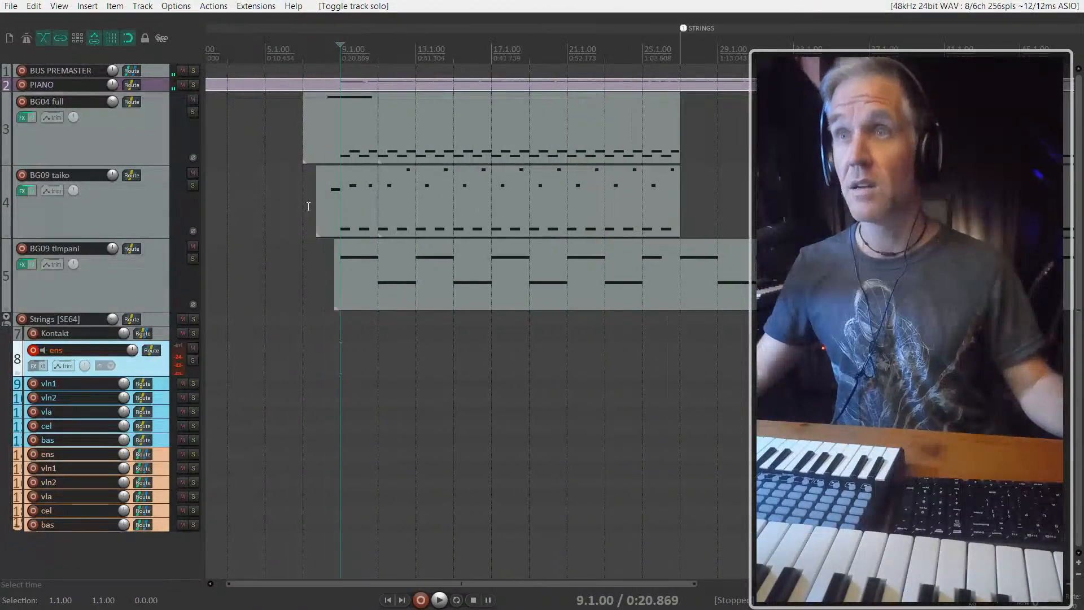
{"action": "left_click", "coordinate": [335, 284]}
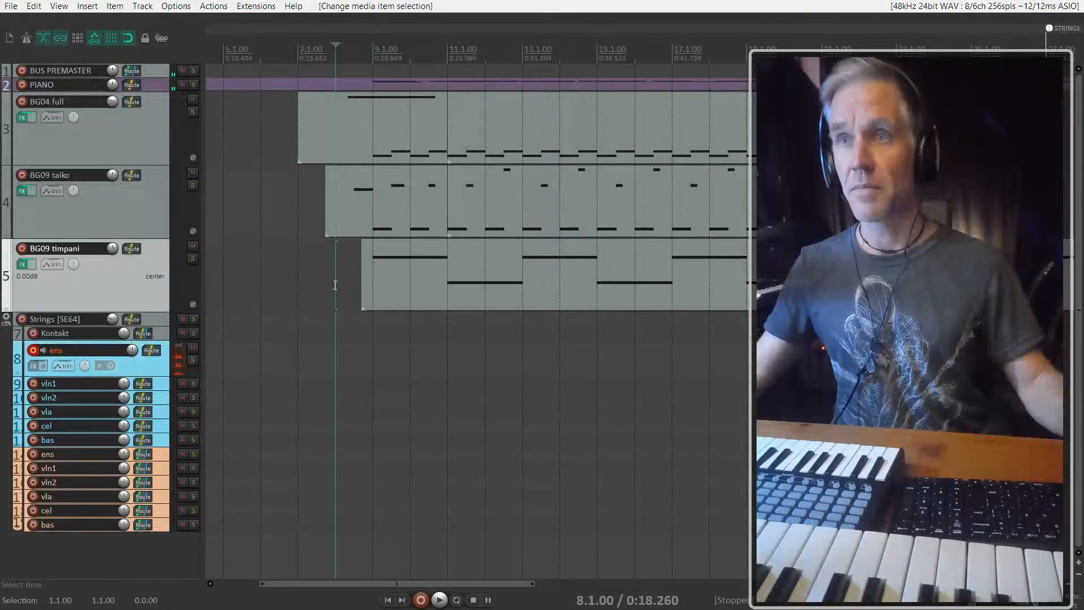
{"action": "scroll", "coordinate": [212, 346], "scroll_direction": "down", "scroll_amount": 2}
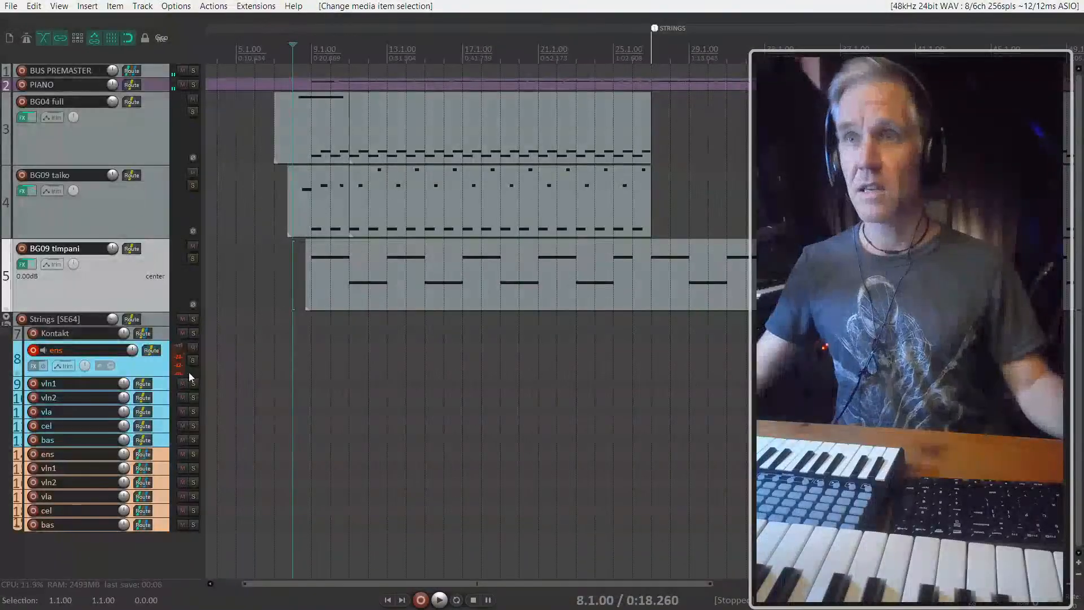
{"action": "scroll", "coordinate": [364, 296], "scroll_direction": "down", "scroll_amount": 2}
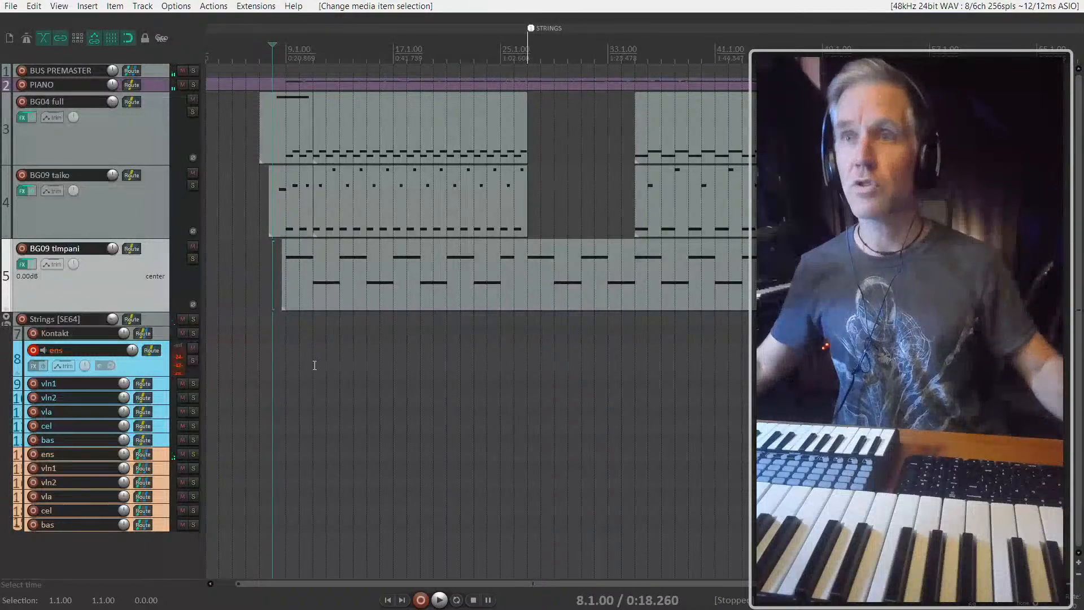
Step: Play the piano and percussion from bar 8 past bar 17, and stop playback
{"action": "left_click", "coordinate": [268, 326]}
{"action": "scroll", "coordinate": [271, 326], "scroll_direction": "up", "scroll_amount": 3}
{"action": "key", "text": "space"}
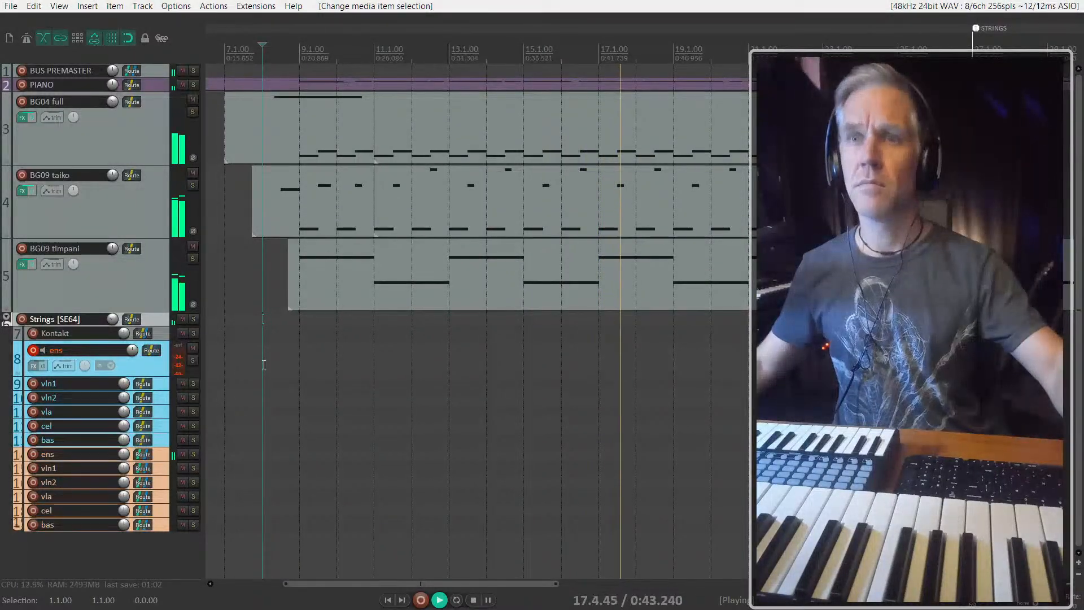
{"action": "key", "text": "space"}
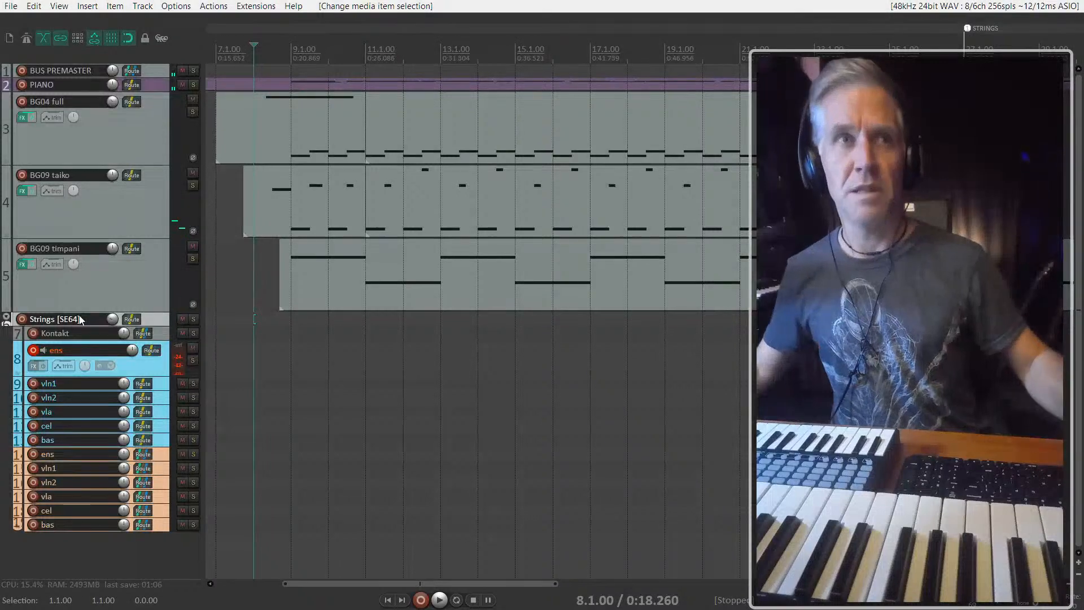
Step: Arm the blue bas track in the Strings folder for recording and disarm the ens track
{"action": "left_click", "coordinate": [148, 372]}
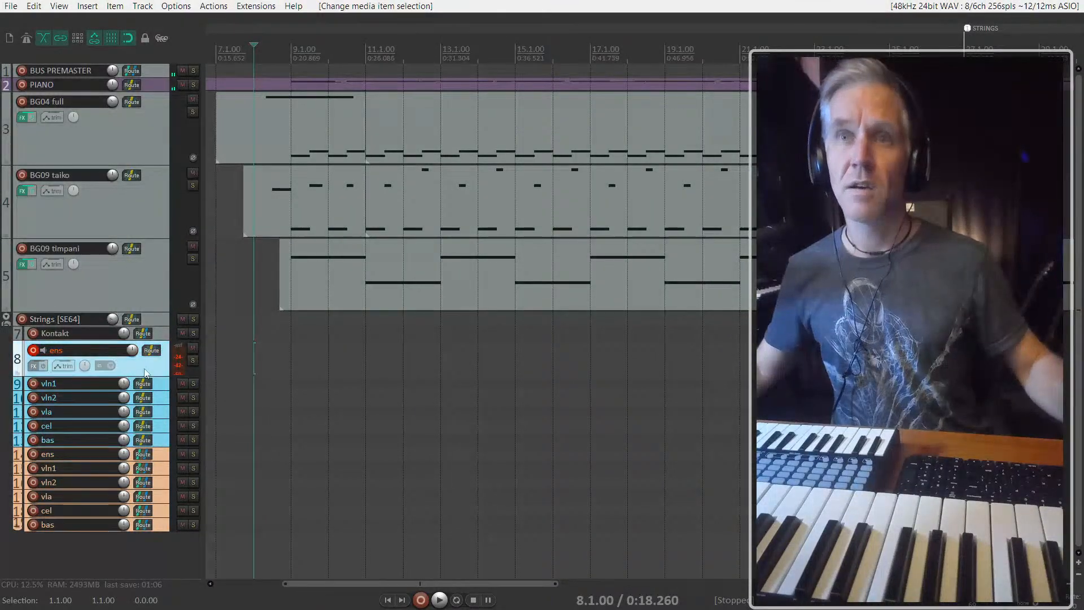
{"action": "scroll", "coordinate": [149, 373], "scroll_direction": "right", "scroll_amount": 3}
{"action": "scroll", "coordinate": [150, 373], "scroll_direction": "left", "scroll_amount": 4}
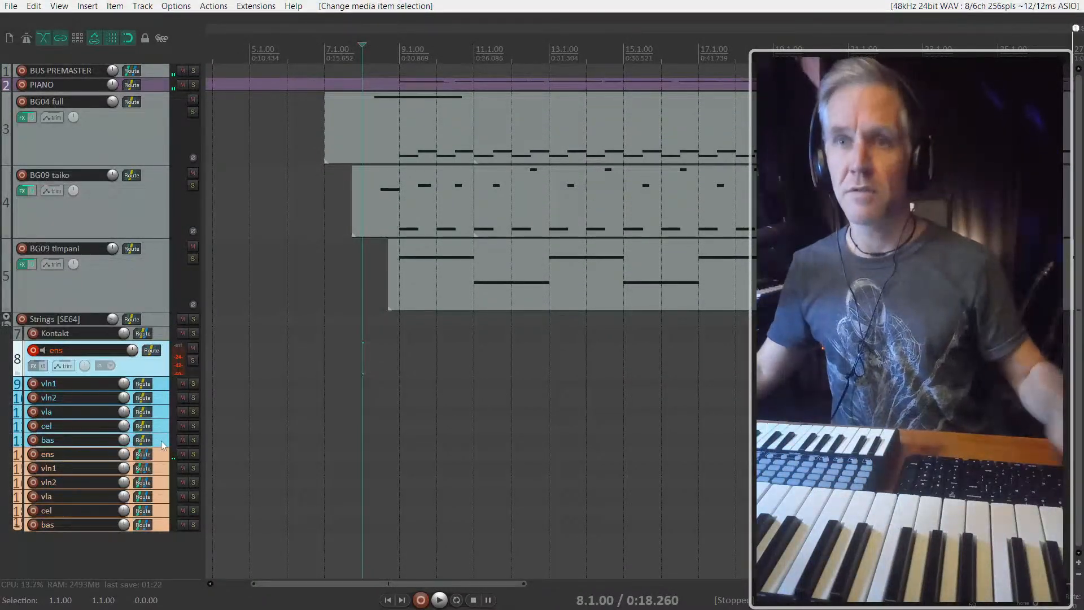
{"action": "left_click", "coordinate": [33, 441]}
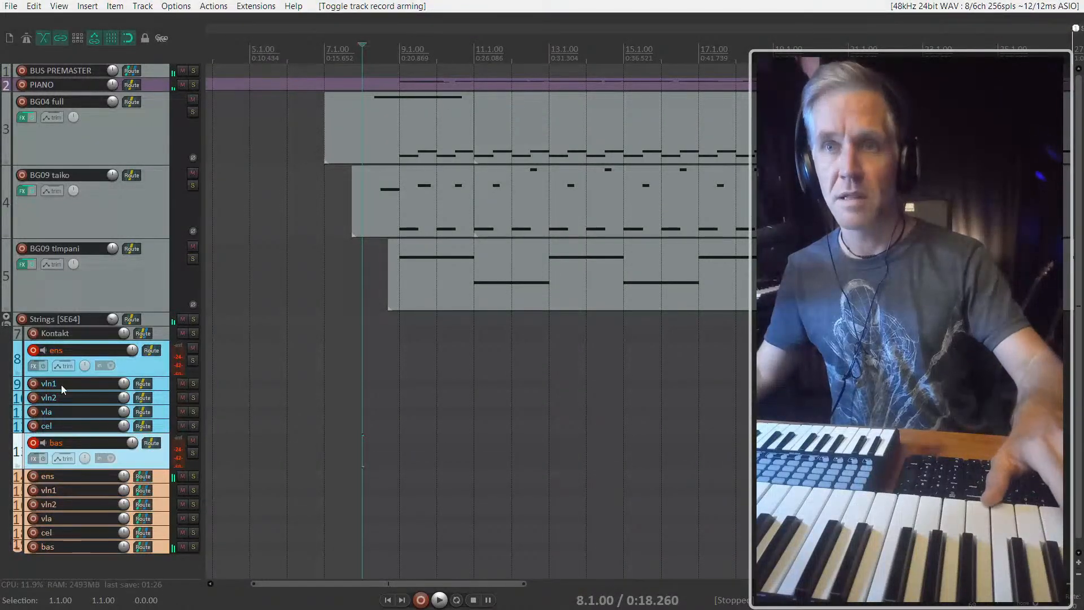
{"action": "left_click", "coordinate": [33, 350]}
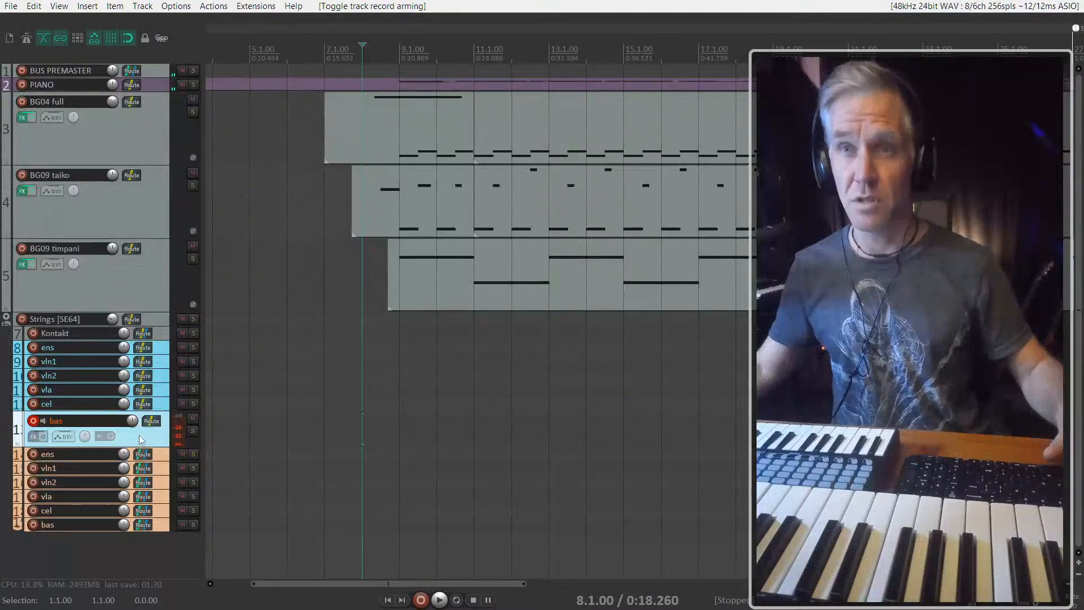
Step: Open the Kontakt instrument on track 7 and hide its library browser
{"action": "left_click", "coordinate": [164, 330]}
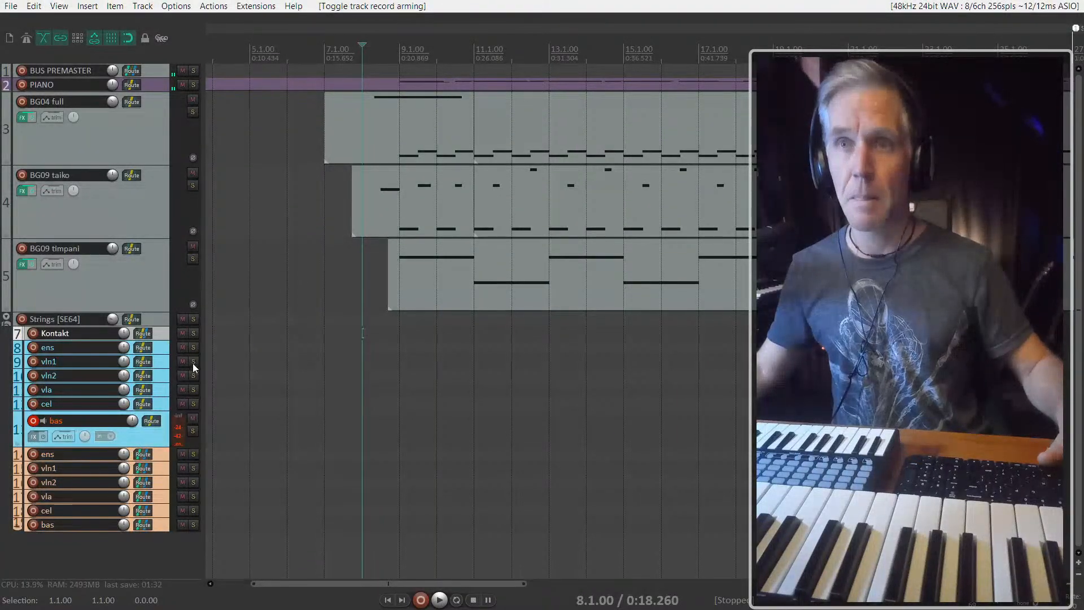
{"action": "left_click_drag", "start_coordinate": [0, 6], "coordinate": [403, 26]}
{"action": "left_click", "coordinate": [455, 62]}
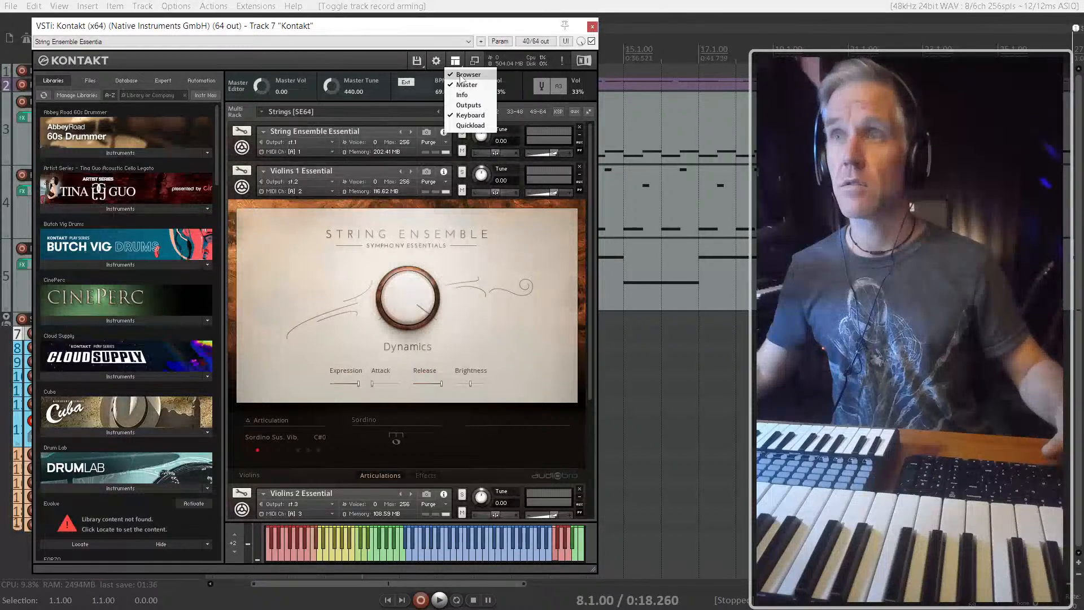
{"action": "left_click", "coordinate": [471, 74]}
Step: Collapse Violins 1 Essential, expand Basses Essential, and set its articulation to Sordino Sus. Vib
{"action": "left_click", "coordinate": [66, 185]}
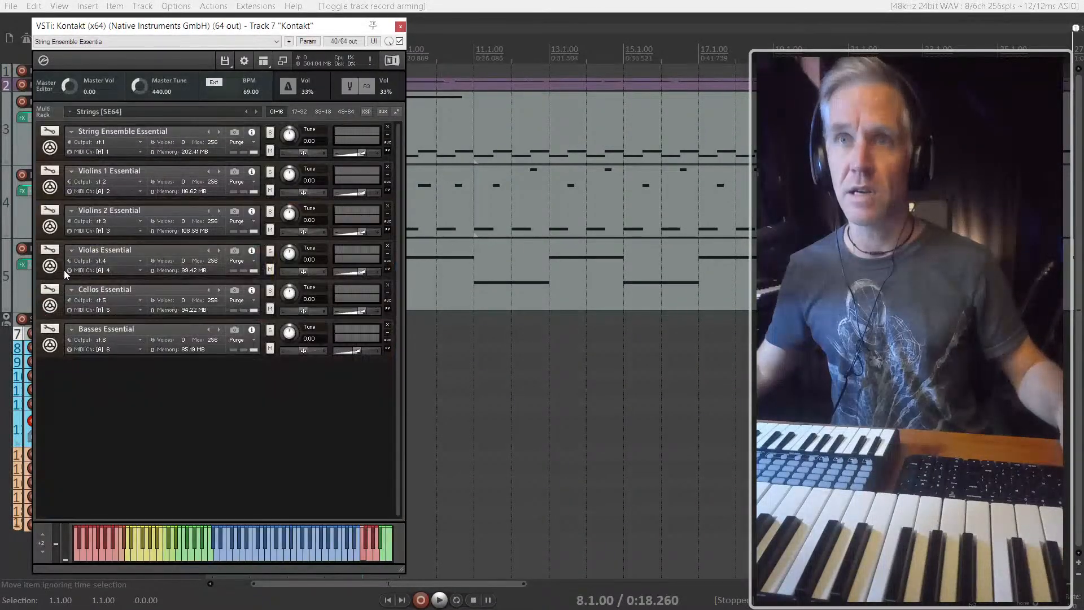
{"action": "left_click", "coordinate": [58, 329]}
{"action": "scroll", "coordinate": [173, 404], "scroll_direction": "down", "scroll_amount": 5}
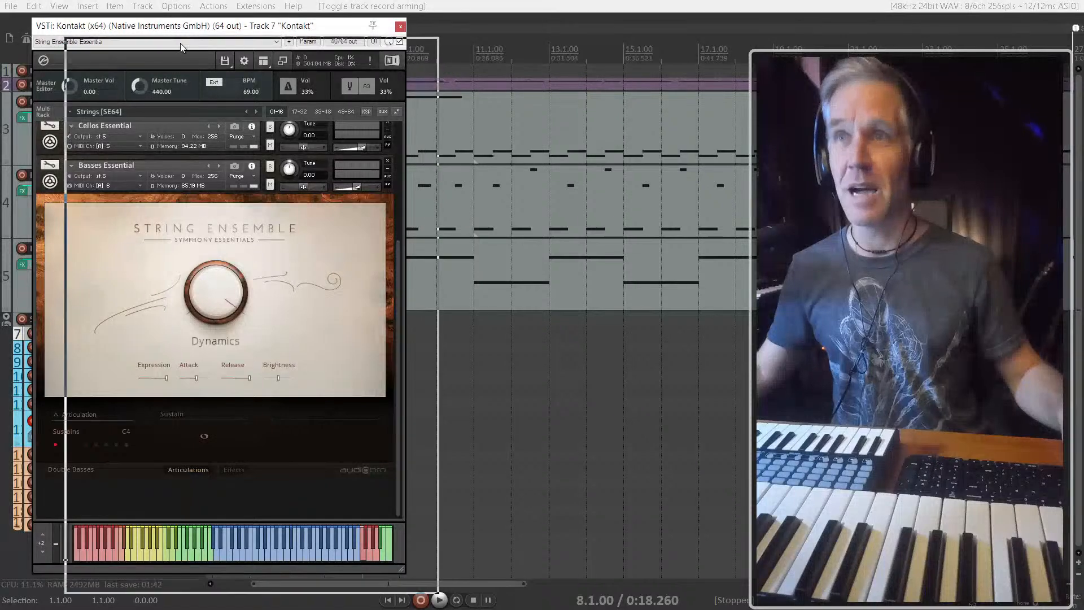
{"action": "left_click_drag", "start_coordinate": [150, 28], "coordinate": [193, 43]}
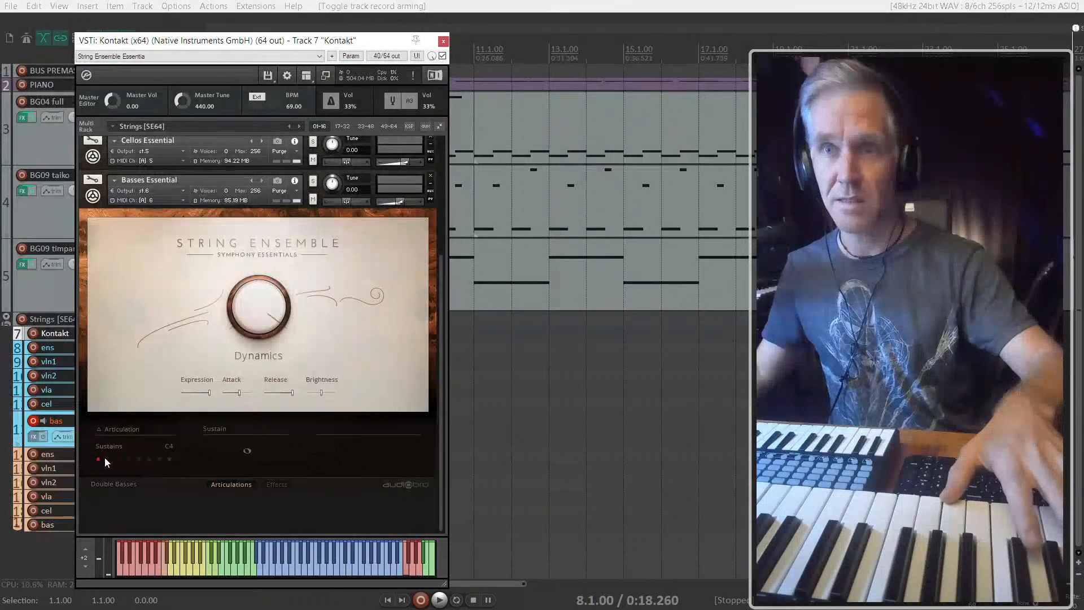
{"action": "left_click", "coordinate": [108, 459]}
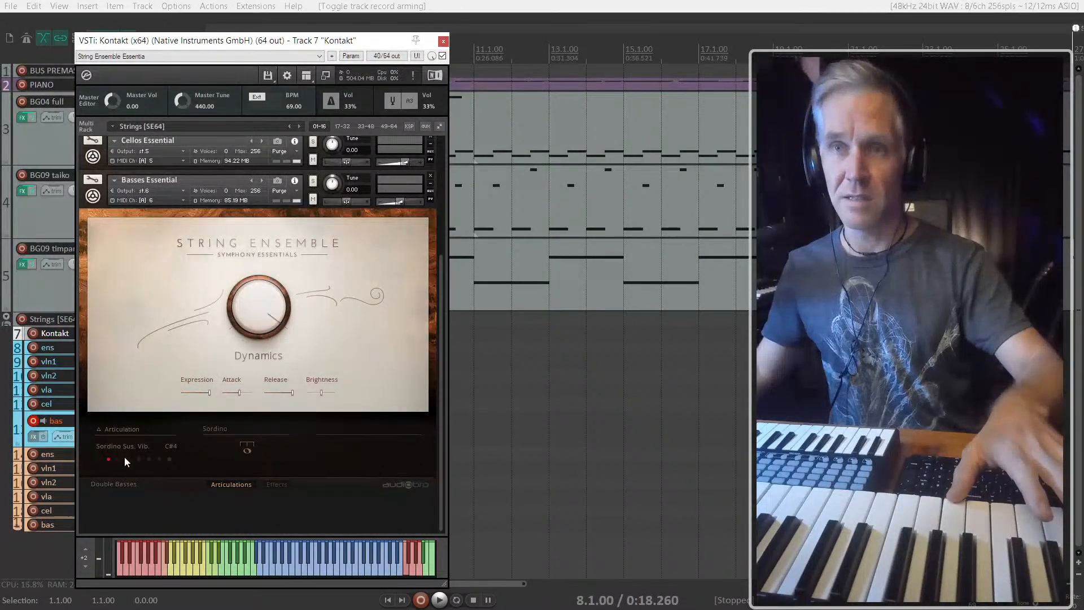
Step: Expand String Ensemble Essential, try its Trills articulation, and set it to Pizzicato
{"action": "scroll", "coordinate": [130, 210], "scroll_direction": "up", "scroll_amount": 3}
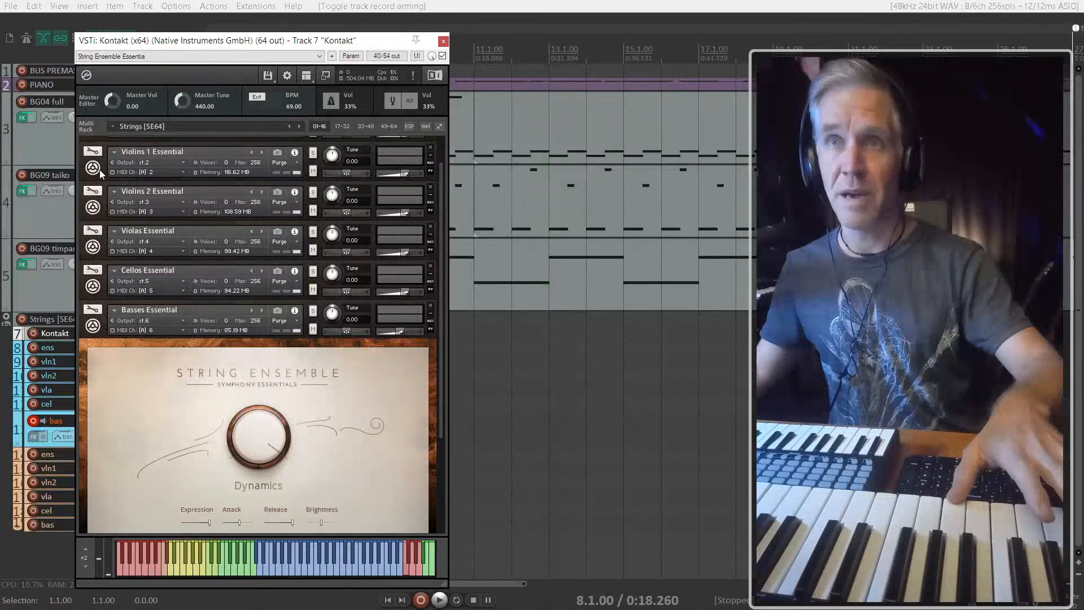
{"action": "left_click", "coordinate": [104, 169]}
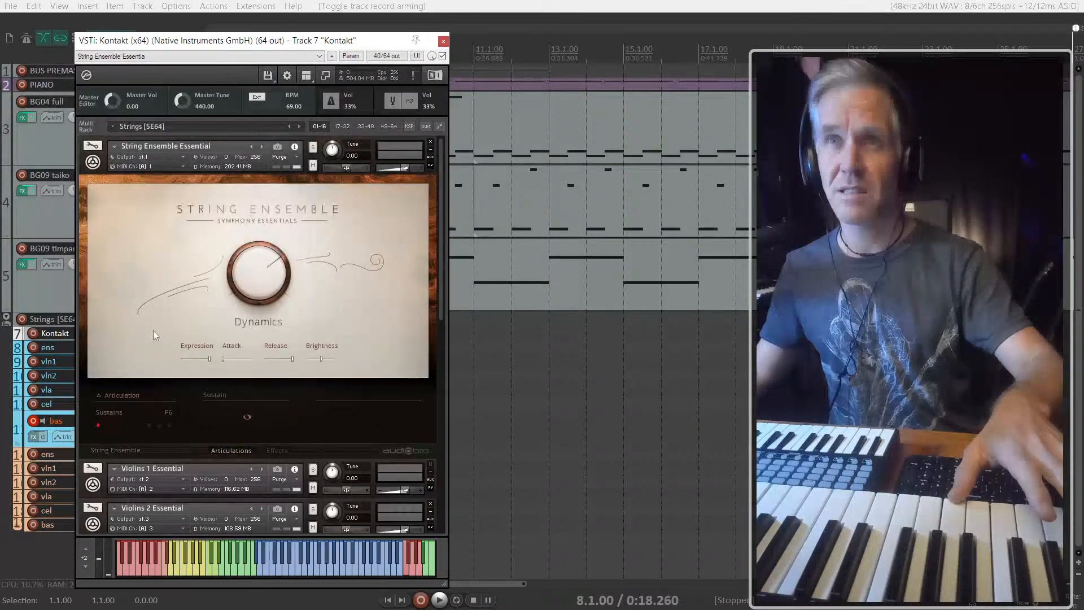
{"action": "left_click", "coordinate": [129, 425]}
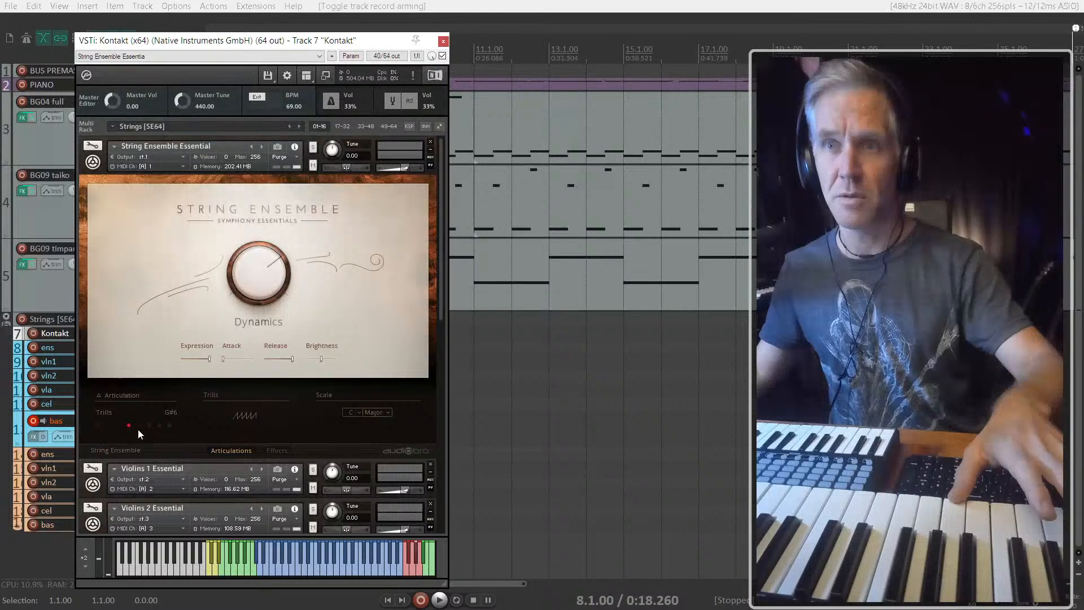
{"action": "left_click", "coordinate": [170, 425]}
Step: Return to Basses Essential and set its articulation to Pizzicato (F#4)
{"action": "scroll", "coordinate": [171, 433], "scroll_direction": "down", "scroll_amount": 10}
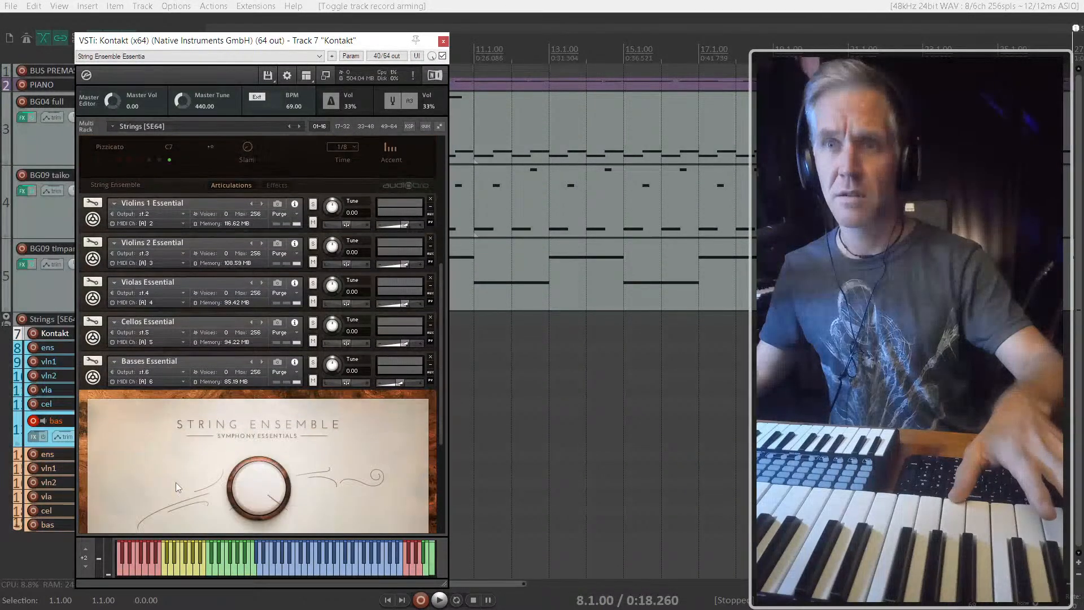
{"action": "scroll", "coordinate": [176, 488], "scroll_direction": "down", "scroll_amount": 2}
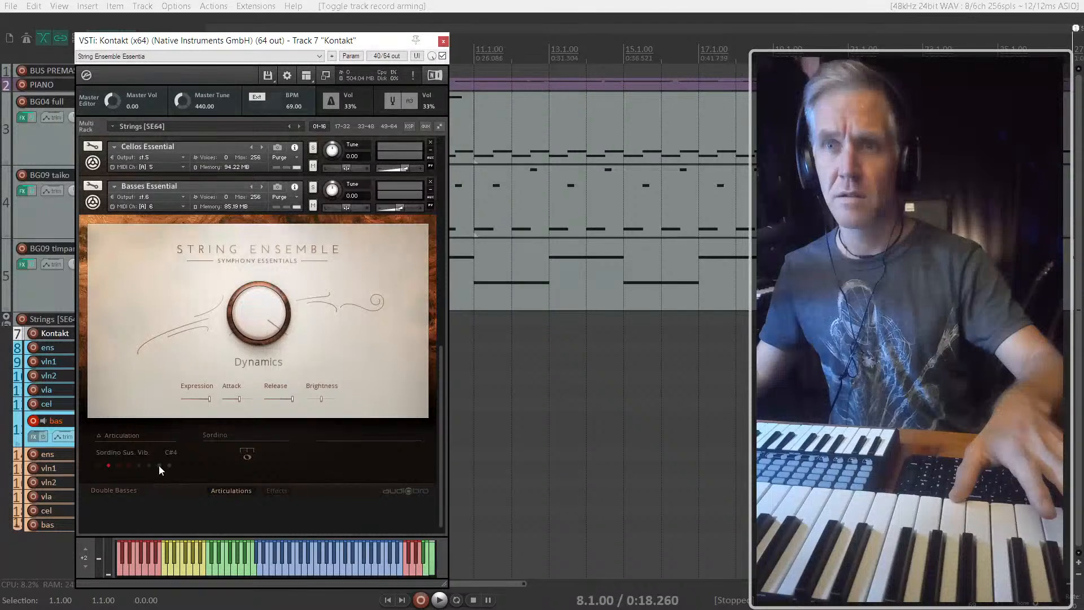
{"action": "left_click", "coordinate": [158, 465]}
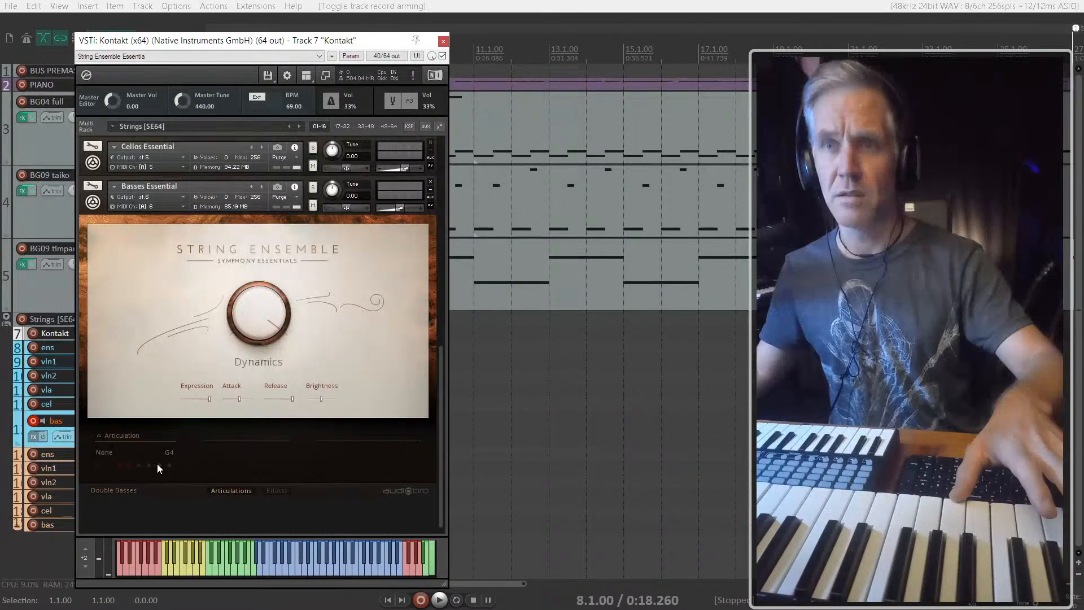
{"action": "left_click", "coordinate": [158, 464]}
{"action": "scroll", "coordinate": [228, 463], "scroll_direction": "down", "scroll_amount": 1}
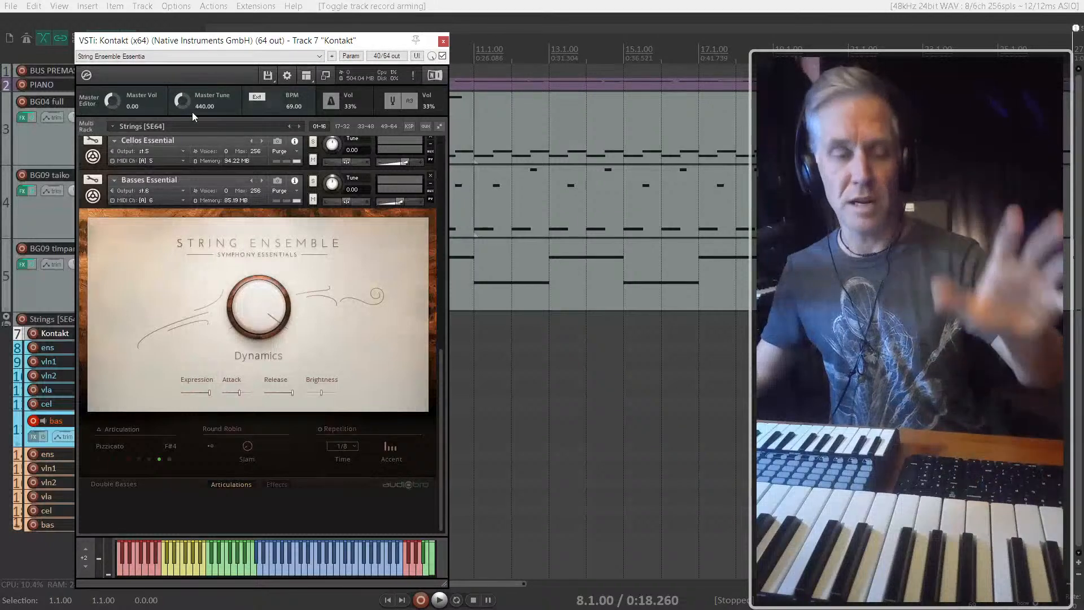
{"action": "left_click_drag", "start_coordinate": [399, 43], "coordinate": [361, 30]}
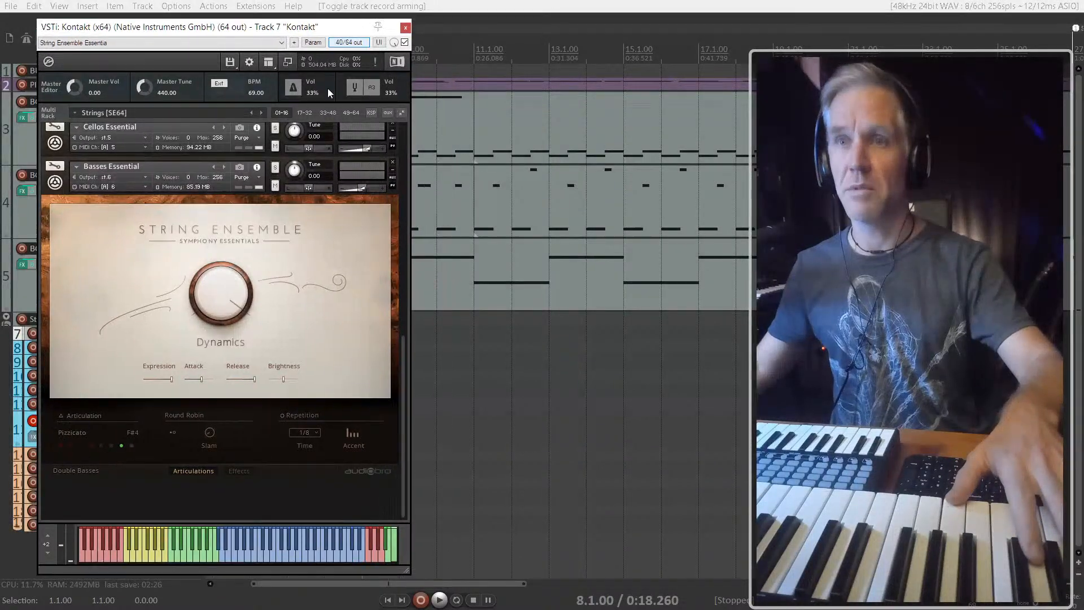
Step: Move the Kontakt window clear of the track list and adjust the Strings [SE64] folder track's volume
{"action": "left_click", "coordinate": [70, 445]}
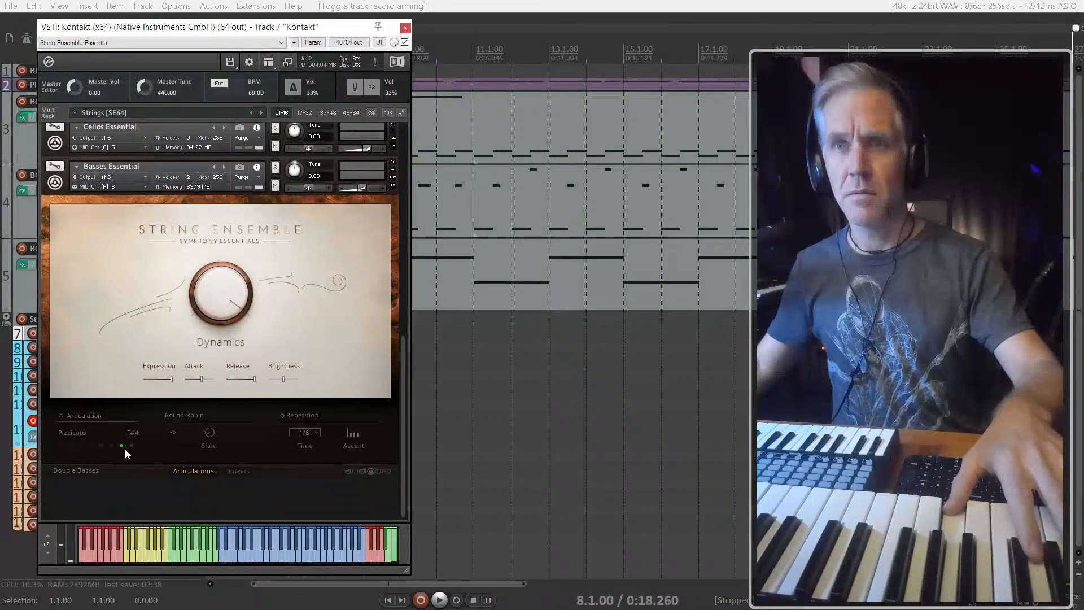
{"action": "left_click_drag", "start_coordinate": [189, 27], "coordinate": [553, 41]}
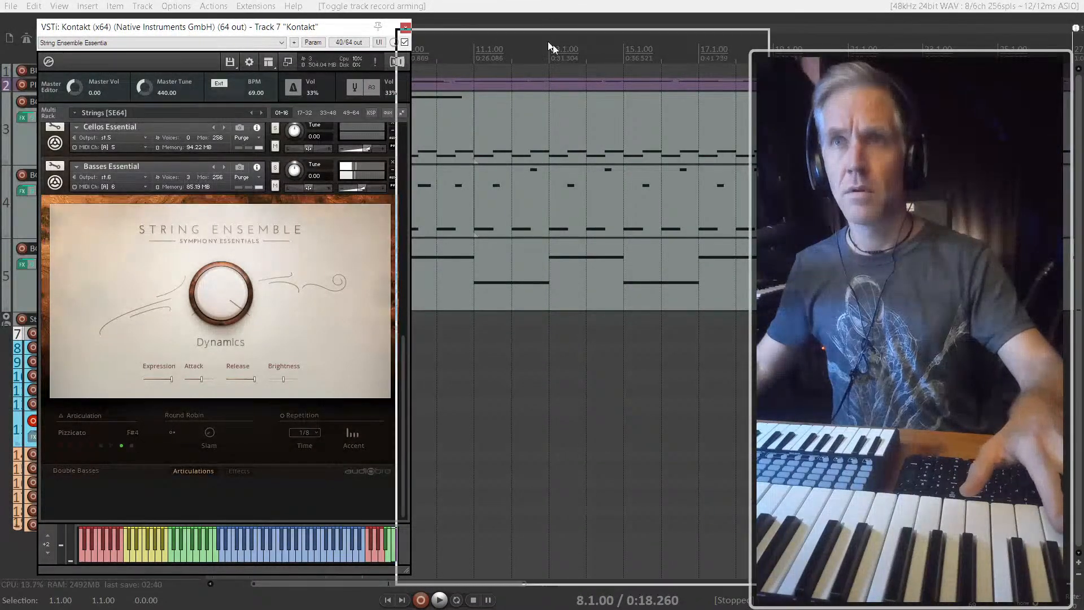
{"action": "left_click", "coordinate": [173, 429]}
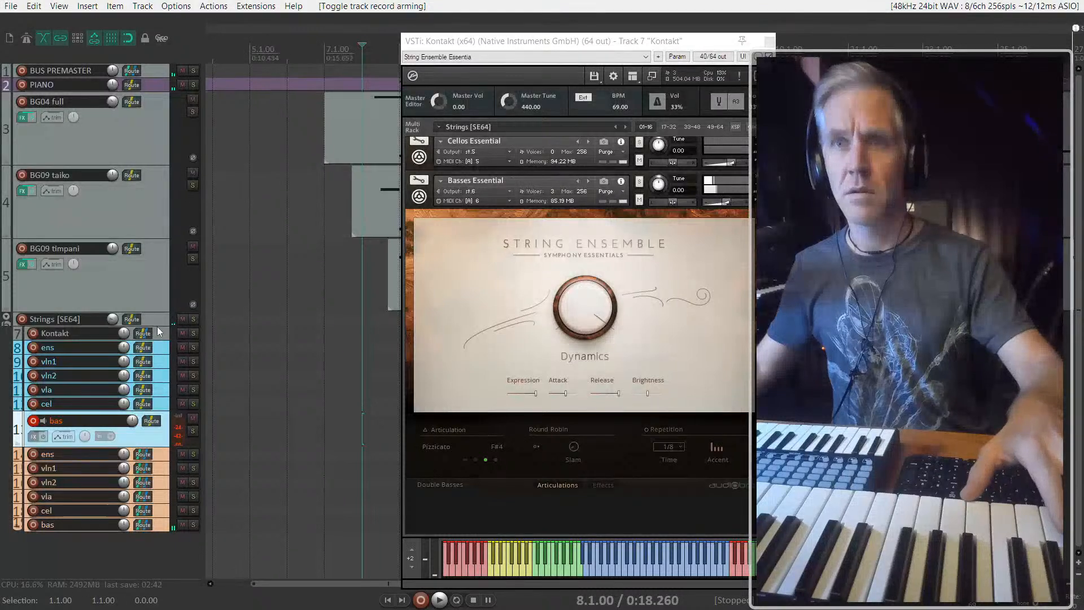
{"action": "left_click", "coordinate": [575, 326]}
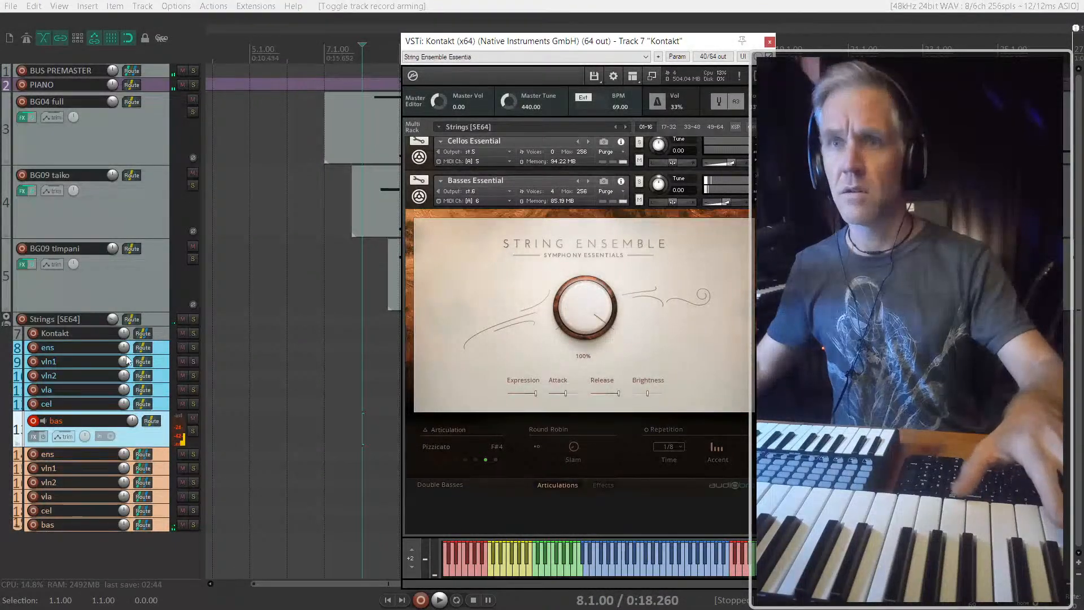
{"action": "left_click", "coordinate": [113, 319]}
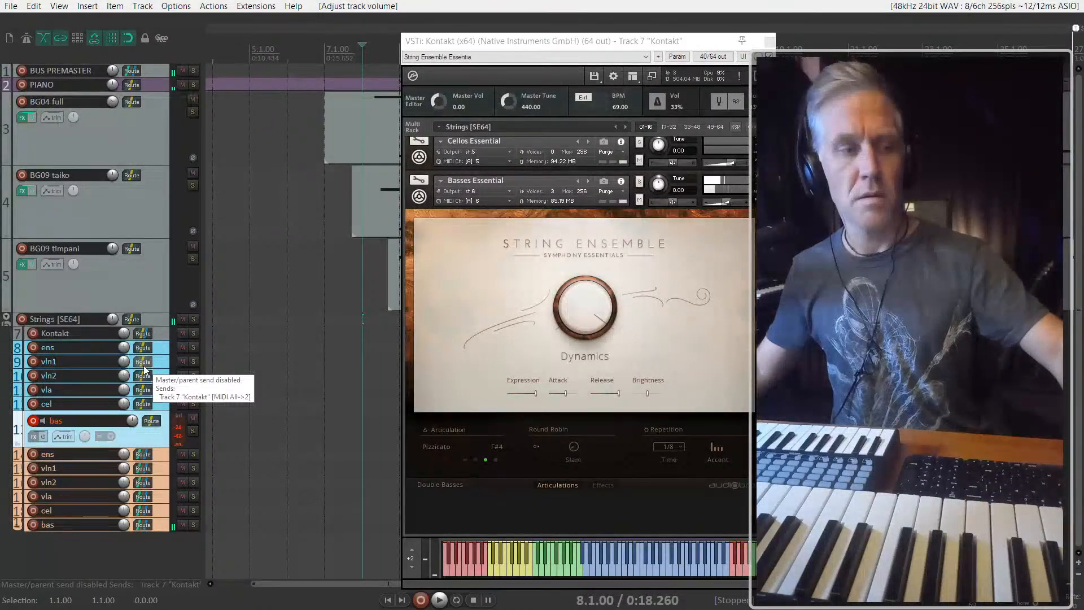
Step: Audition Sordino Sus. Vib. and Tremolo on Basses Essential, switch it to Harmonics, and move Kontakt off the arrangement
{"action": "left_click", "coordinate": [433, 461]}
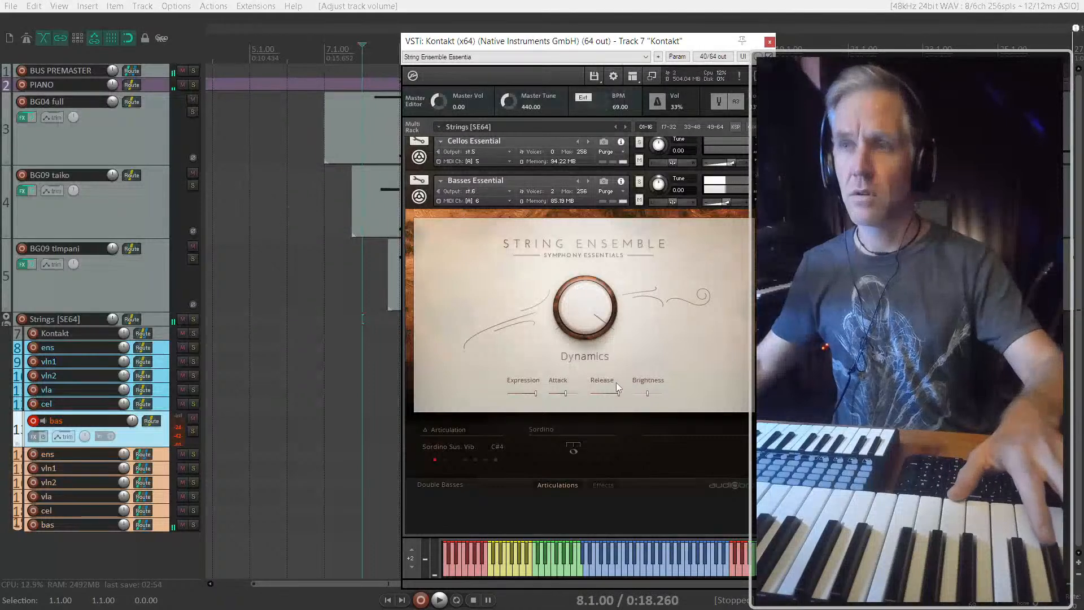
{"action": "left_click", "coordinate": [444, 459]}
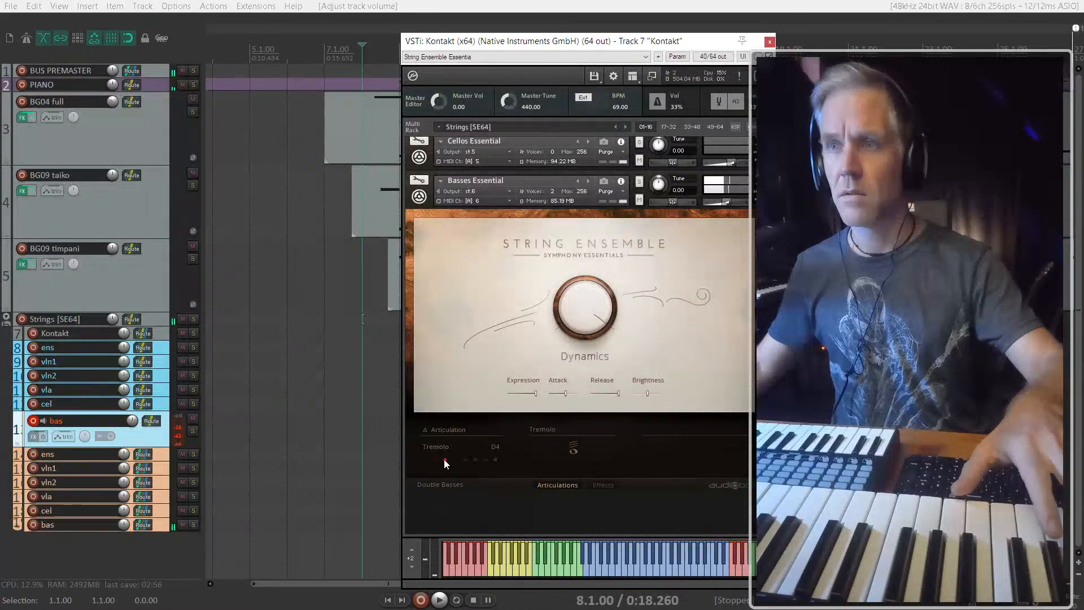
{"action": "left_click", "coordinate": [455, 460]}
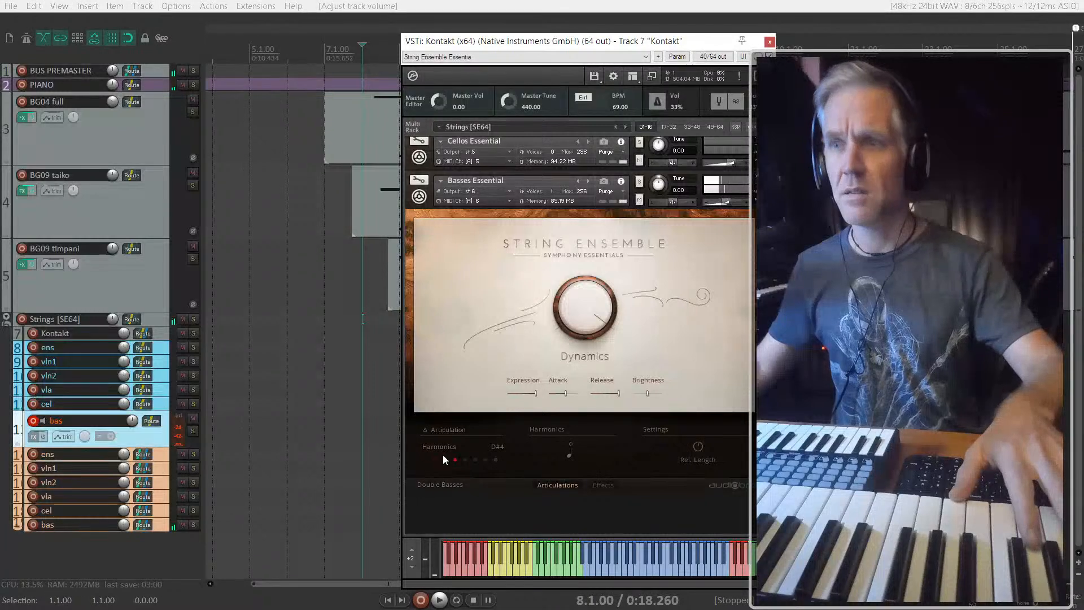
{"action": "left_click", "coordinate": [484, 56]}
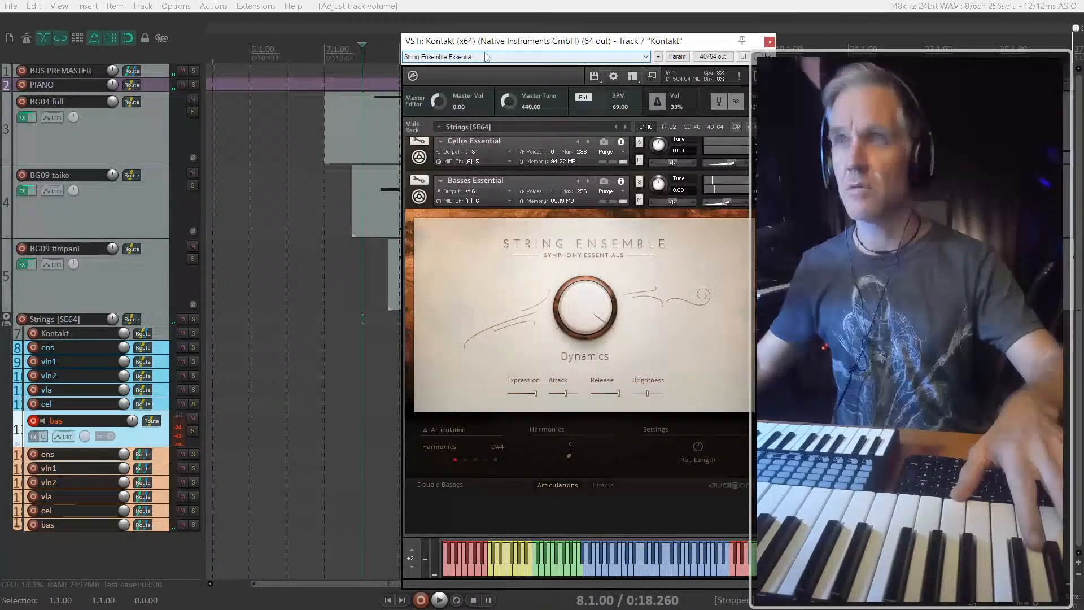
{"action": "left_click", "coordinate": [543, 45]}
{"action": "left_click_drag", "start_coordinate": [481, 46], "coordinate": [718, 40]}
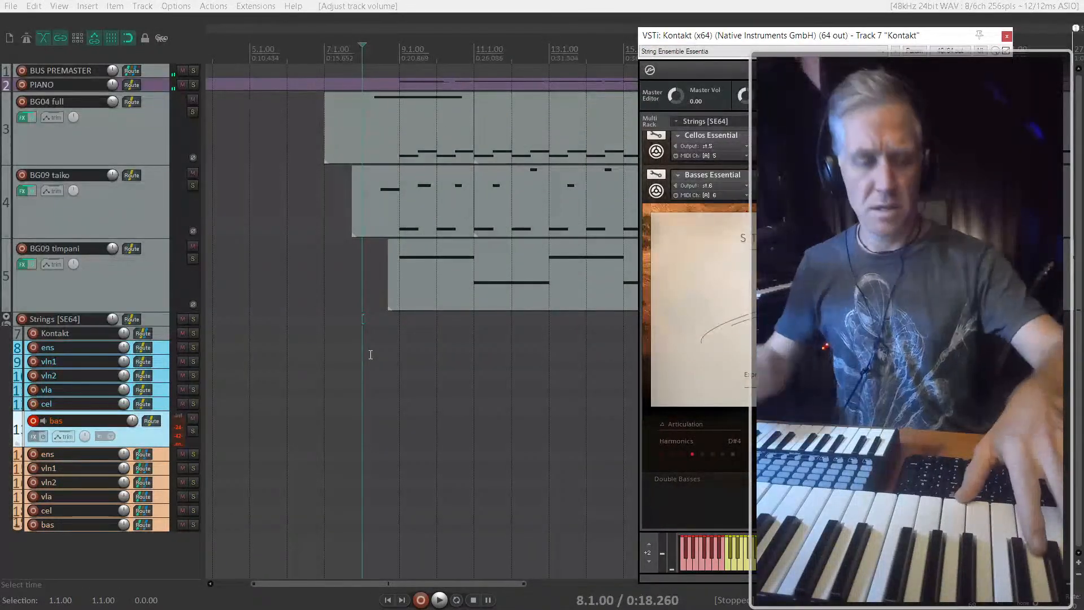
Step: Rehearse the basses part against playback from bar 8
{"action": "key", "text": "space"}
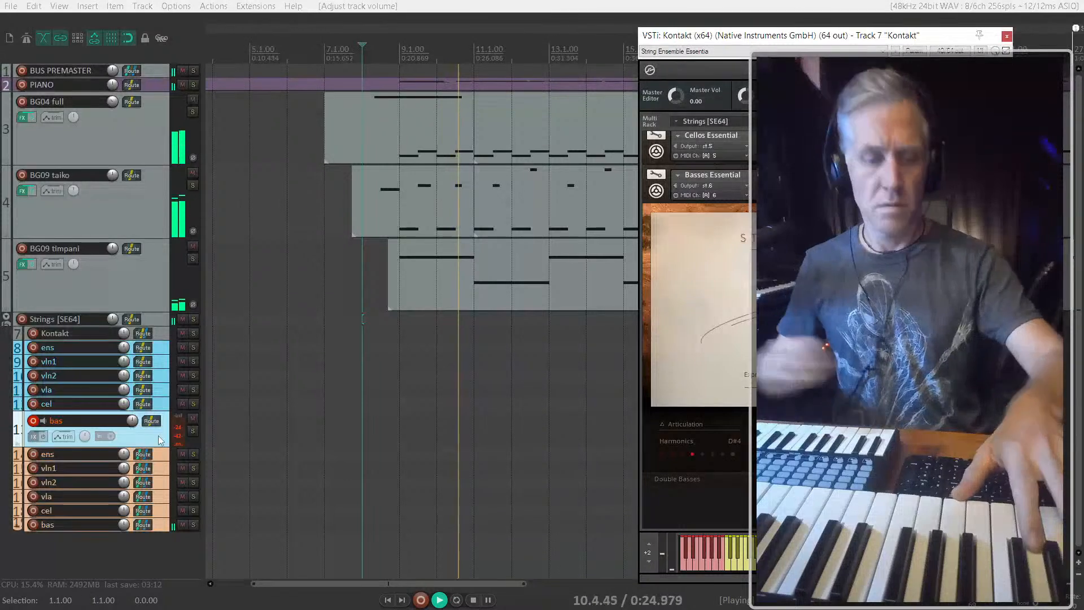
{"action": "key", "text": "space"}
{"action": "key", "text": "space"}
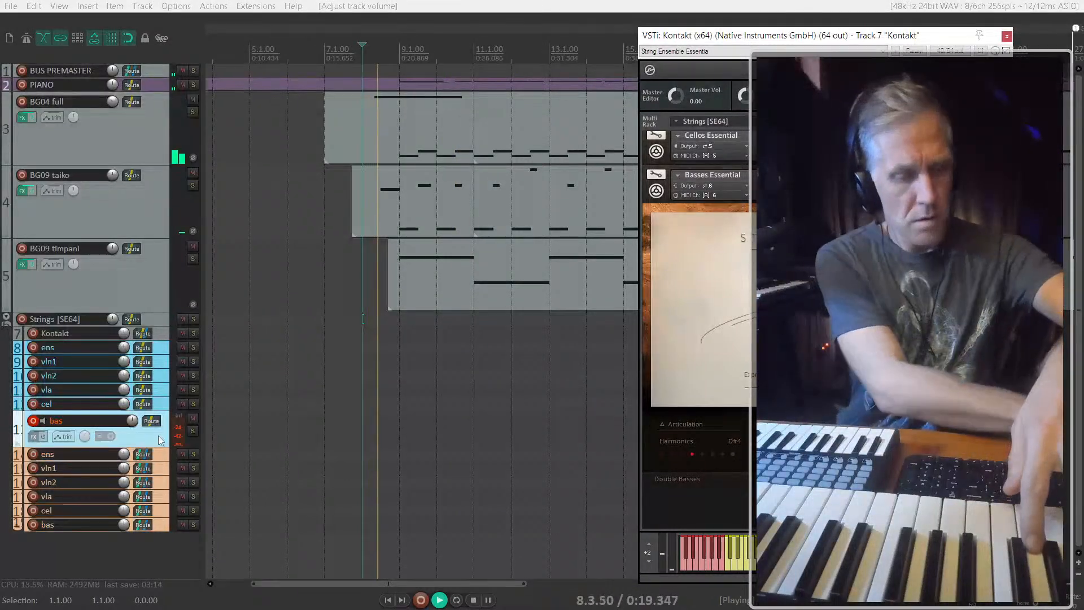
Step: Record the basses line on the bas track from bar 8 until past bar 17, toggling the metronome and closing Kontakt
{"action": "key", "text": "ctrl+r"}
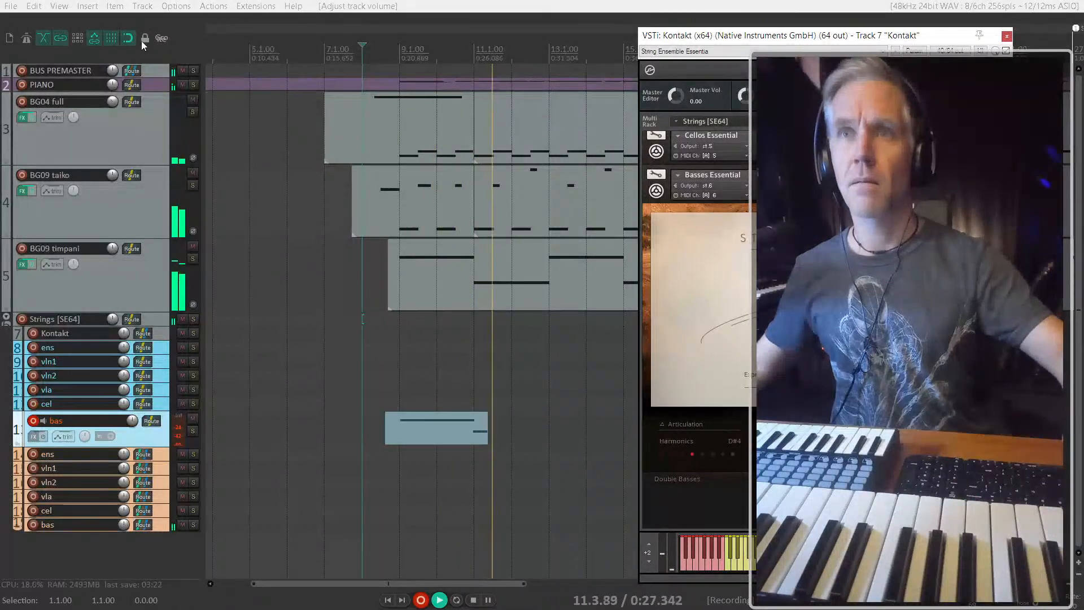
{"action": "left_click", "coordinate": [29, 40]}
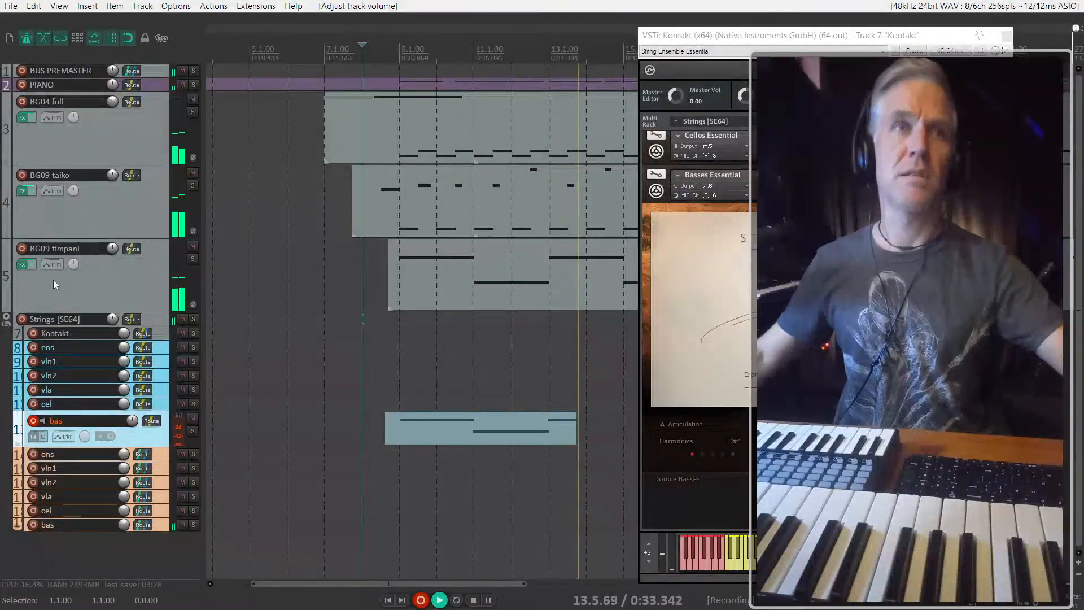
{"action": "left_click_drag", "start_coordinate": [705, 35], "coordinate": [82, 38]}
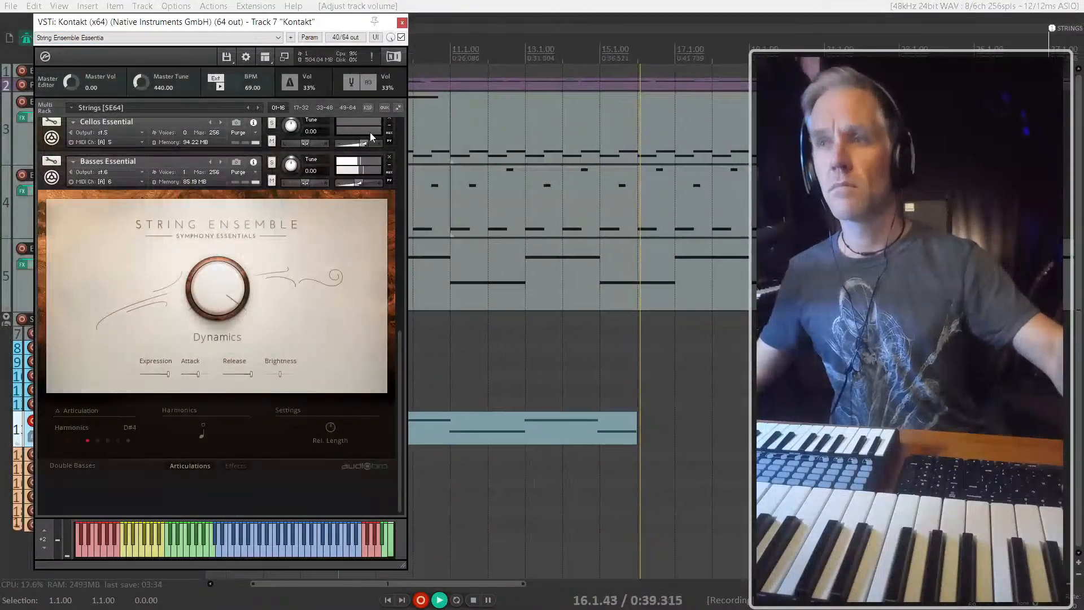
{"action": "left_click", "coordinate": [402, 22]}
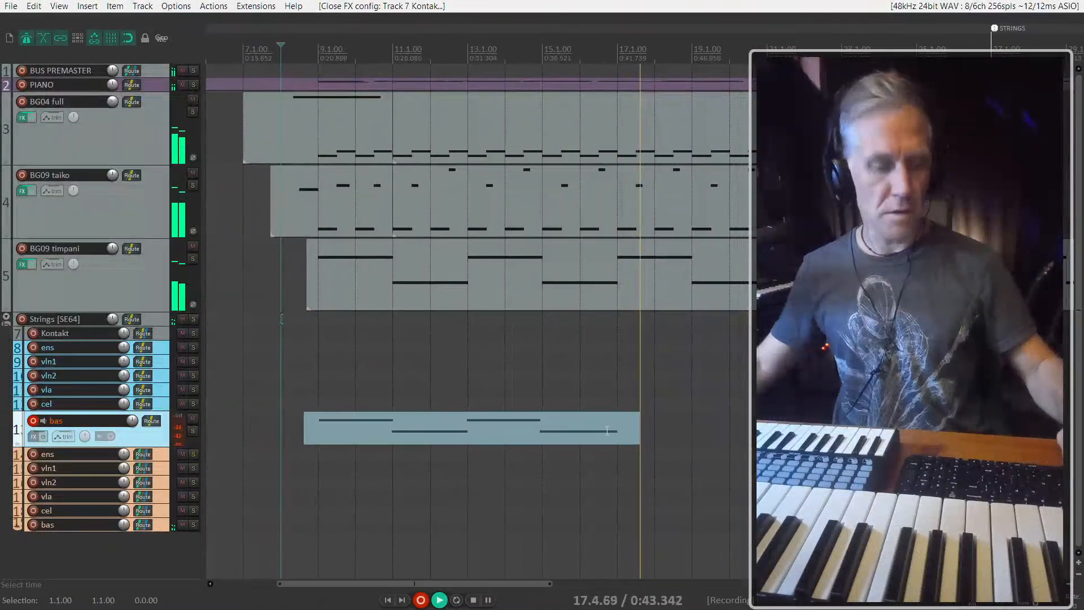
{"action": "key", "text": "space"}
Step: Trim the recorded bas item to run from bar 9 to bar 17 and quantize its notes in the MIDI editor
{"action": "left_click_drag", "start_coordinate": [639, 437], "coordinate": [617, 436]}
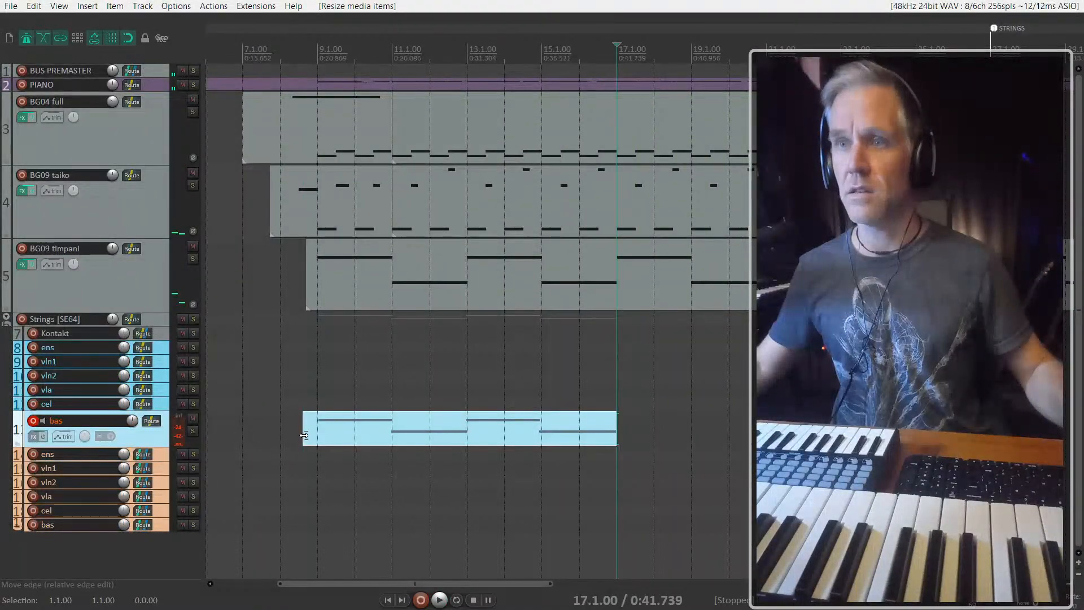
{"action": "left_click_drag", "start_coordinate": [304, 435], "coordinate": [317, 436]}
{"action": "double_click", "coordinate": [343, 428]}
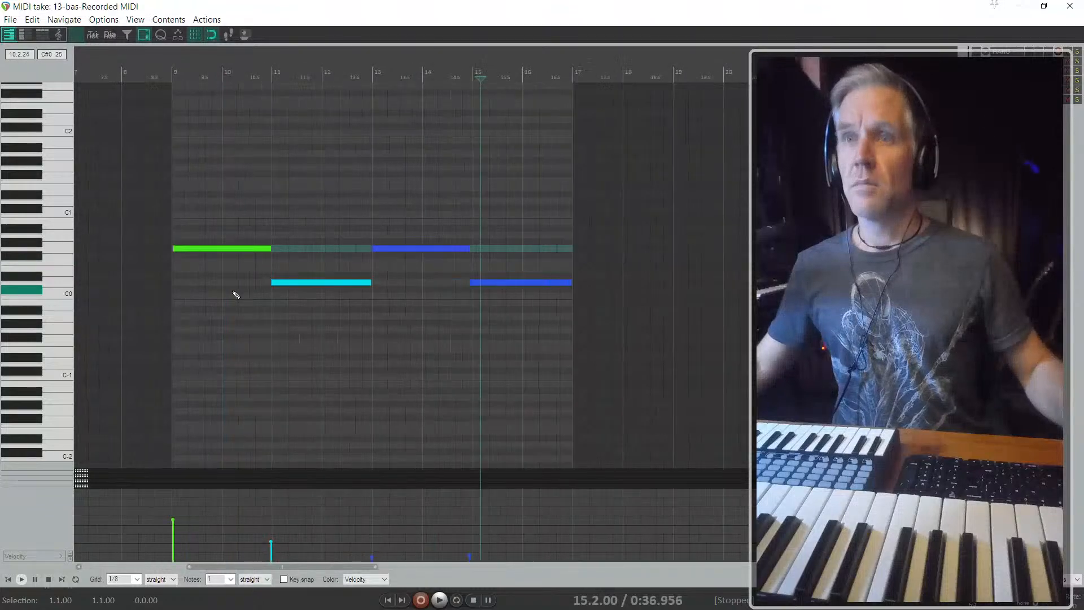
{"action": "scroll", "coordinate": [236, 294], "scroll_direction": "up", "scroll_amount": 4}
{"action": "mouse_move", "coordinate": [310, 250]}
{"action": "left_mouse_down"}
{"action": "mouse_move", "coordinate": [311, 283]}
{"action": "mouse_move", "coordinate": [309, 260]}
{"action": "left_mouse_up"}
{"action": "scroll", "coordinate": [740, 327], "scroll_direction": "down", "scroll_amount": 2}
{"action": "left_click_drag", "start_coordinate": [790, 319], "coordinate": [640, 224]}
{"action": "scroll", "coordinate": [431, 236], "scroll_direction": "down", "scroll_amount": 4}
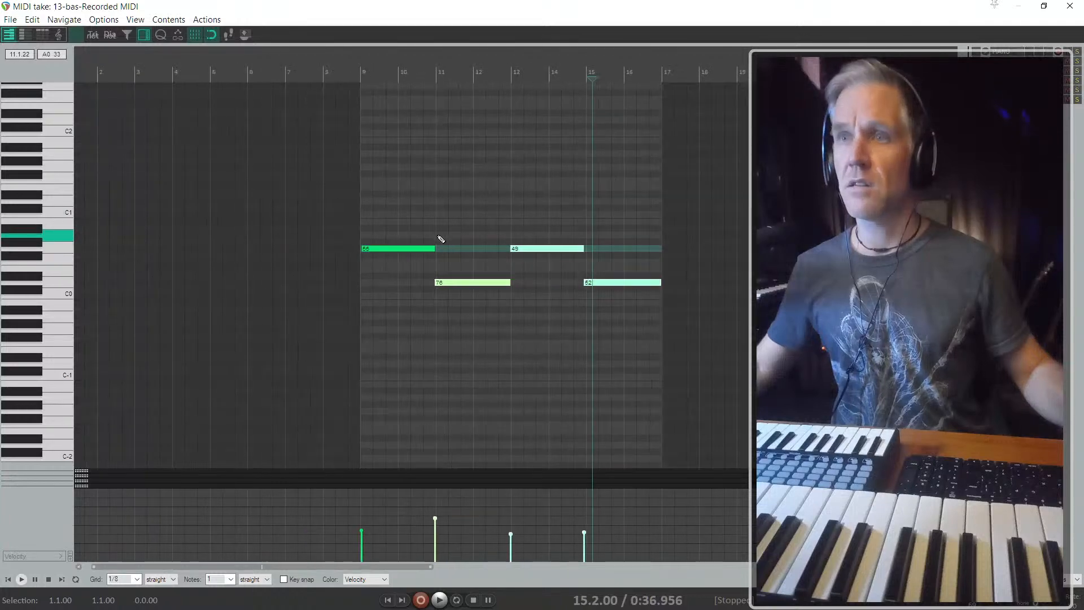
{"action": "key", "text": "ctrl+q"}
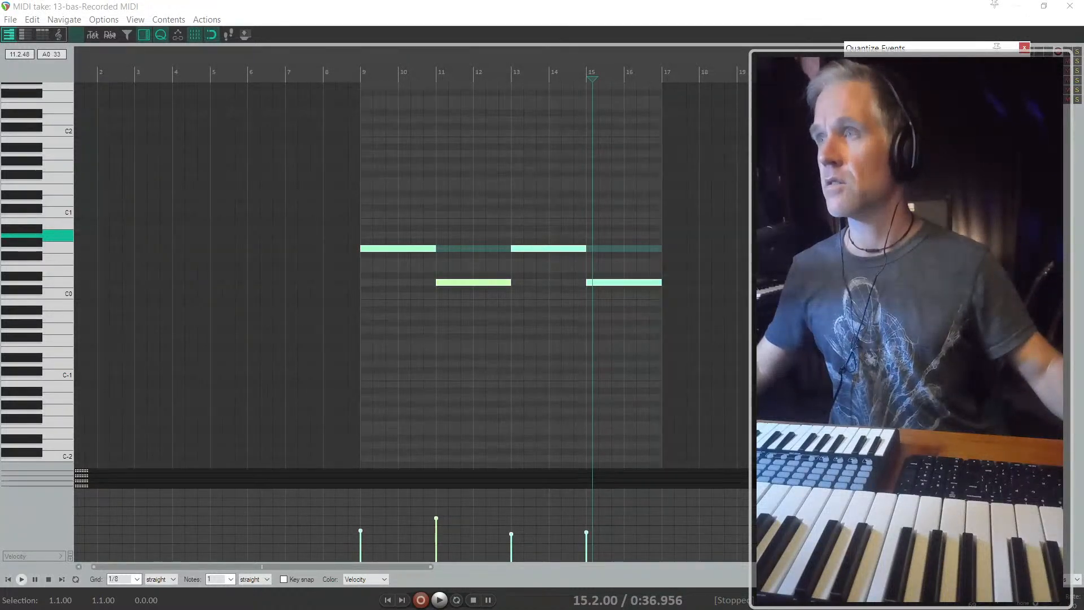
{"action": "key", "text": "Escape"}
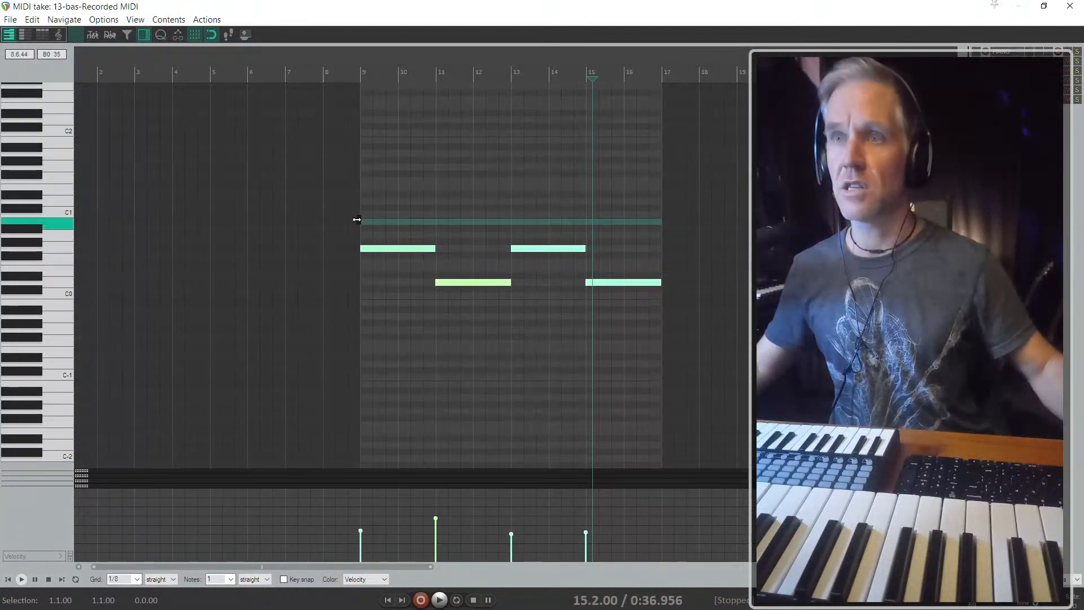
{"action": "key", "text": "Escape"}
Step: Solo the Kontakt track and listen to the quantized basses line from bar 9
{"action": "left_click", "coordinate": [497, 372]}
{"action": "key", "text": "space"}
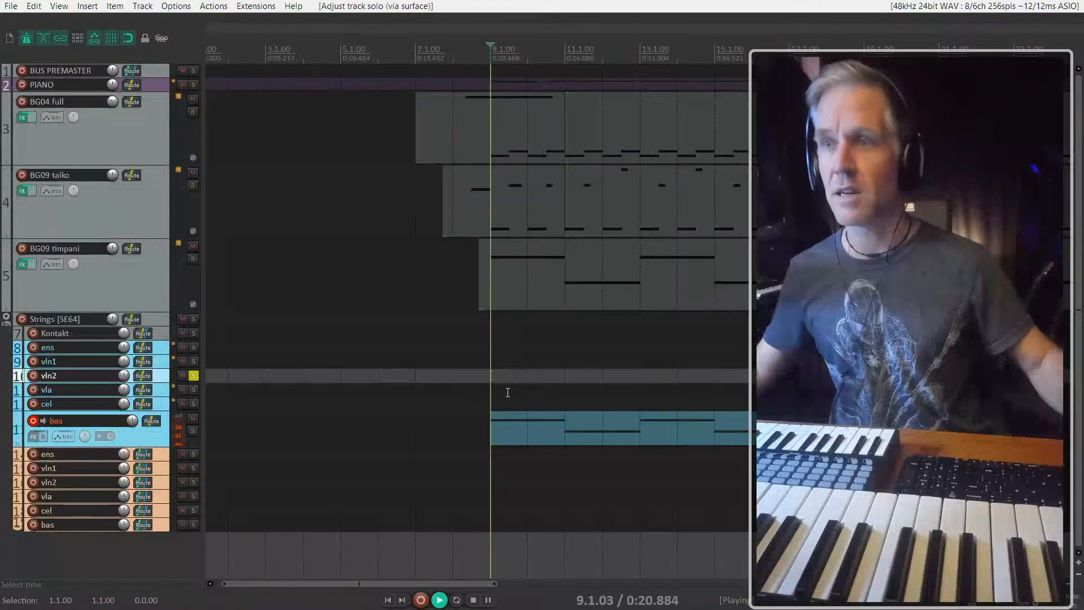
{"action": "key", "text": "space"}
{"action": "left_click", "coordinate": [161, 335]}
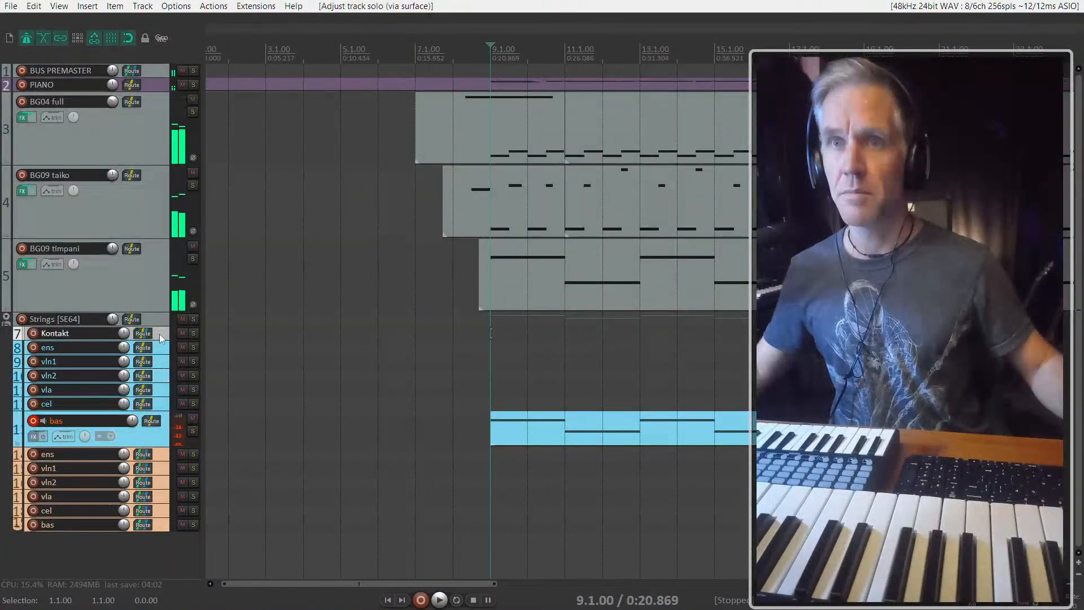
{"action": "key", "text": "F6"}
{"action": "key", "text": "space"}
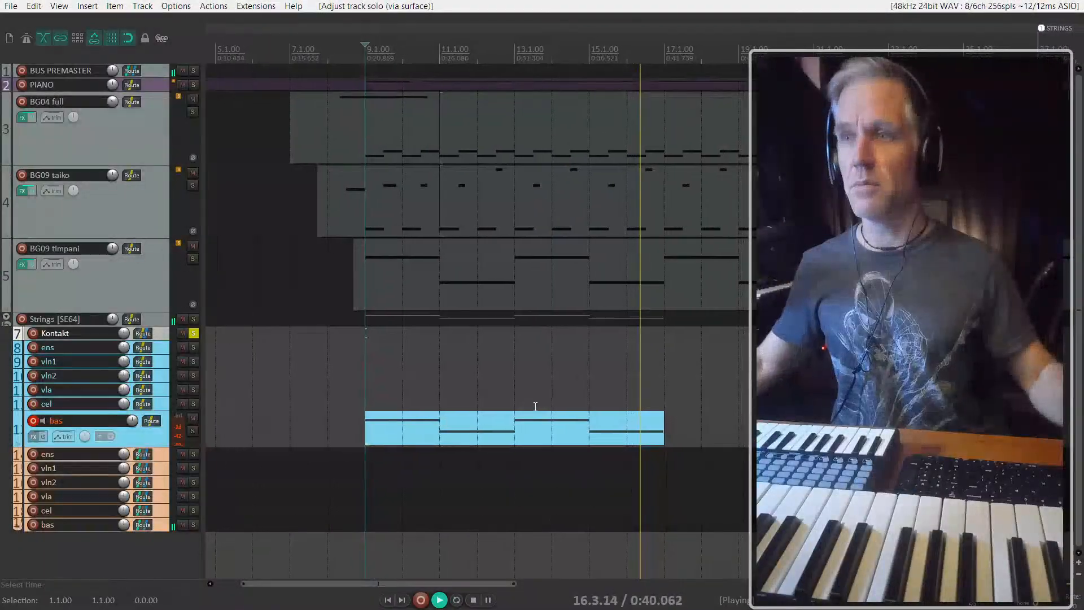
{"action": "key", "text": "space"}
Step: Copy the bas item so the line repeats from bar 17 to bar 25
{"action": "left_click", "coordinate": [507, 445]}
{"action": "scroll", "coordinate": [506, 445], "scroll_direction": "down", "scroll_amount": 5}
{"action": "key", "text": "ctrl+d"}
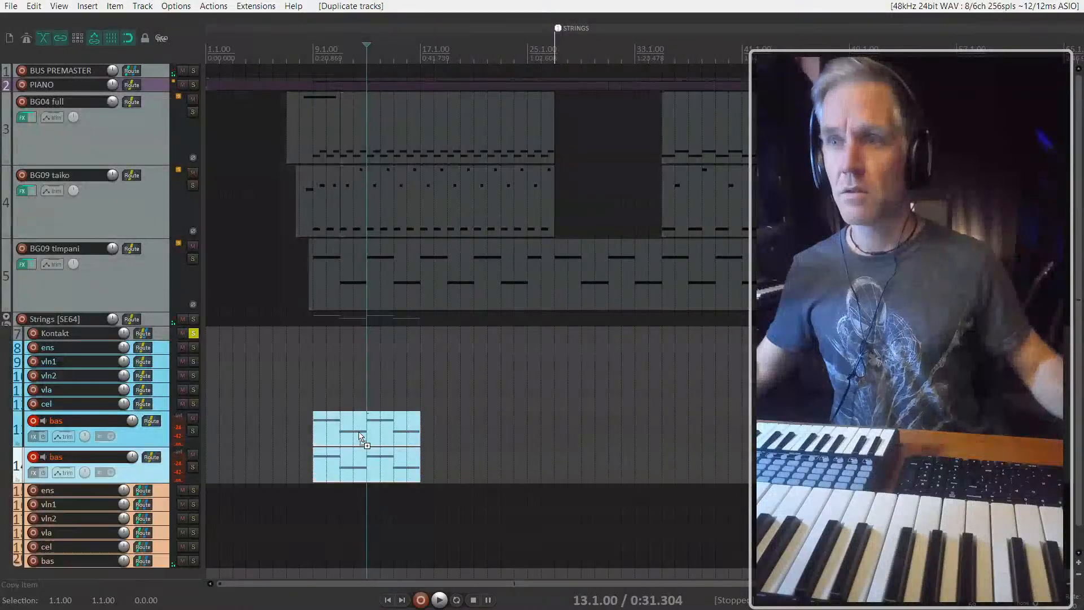
{"action": "key", "text": "ctrl+z"}
{"action": "left_click_drag", "start_coordinate": [389, 432], "coordinate": [497, 435]}
{"action": "left_click", "coordinate": [365, 436]}
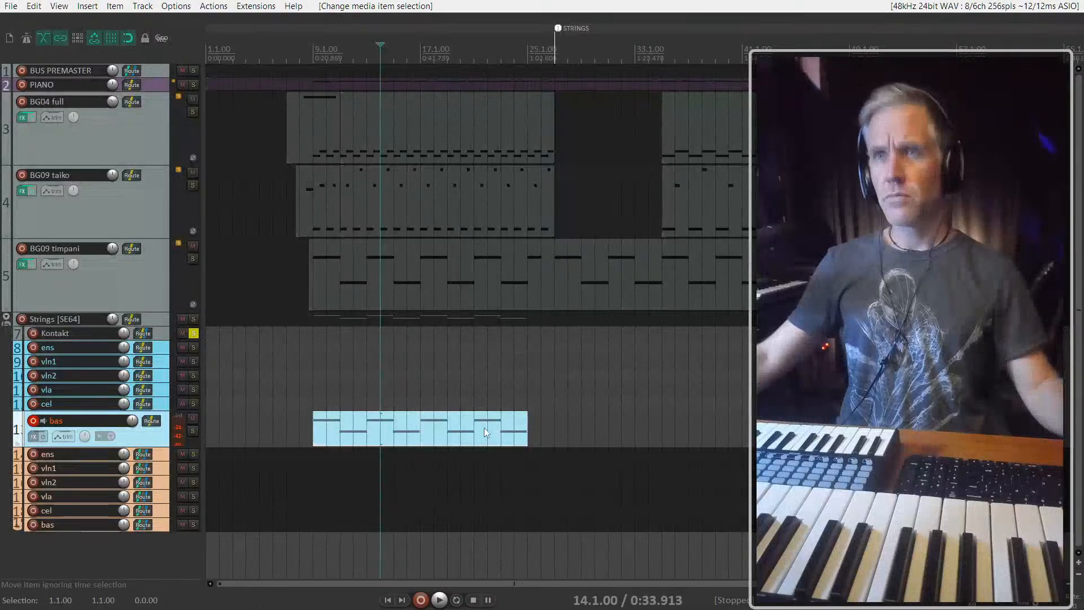
Step: Unsolo the Kontakt track during playback from bar 9 and copy the bas items to start at the STRINGS marker
{"action": "left_click", "coordinate": [317, 375]}
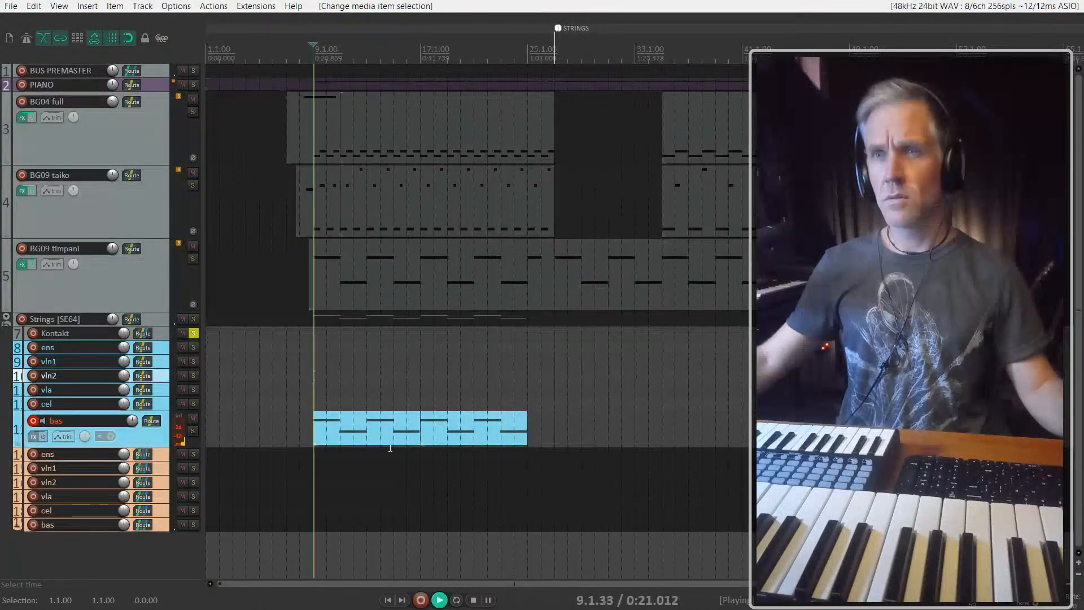
{"action": "left_click", "coordinate": [193, 336]}
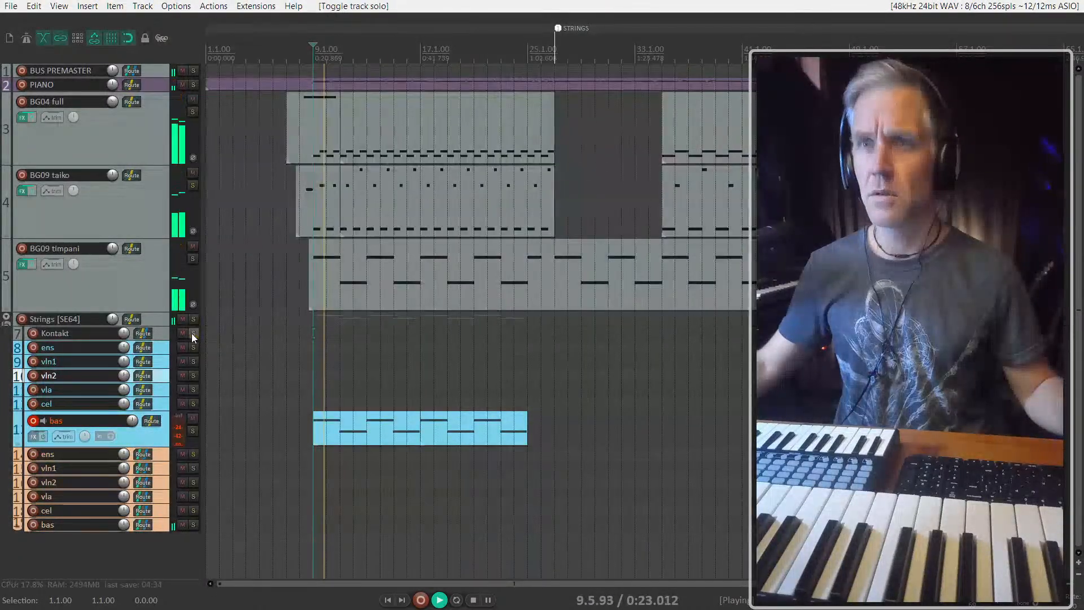
{"action": "left_click_drag", "start_coordinate": [392, 429], "coordinate": [827, 434]}
{"action": "left_click", "coordinate": [1023, 390]}
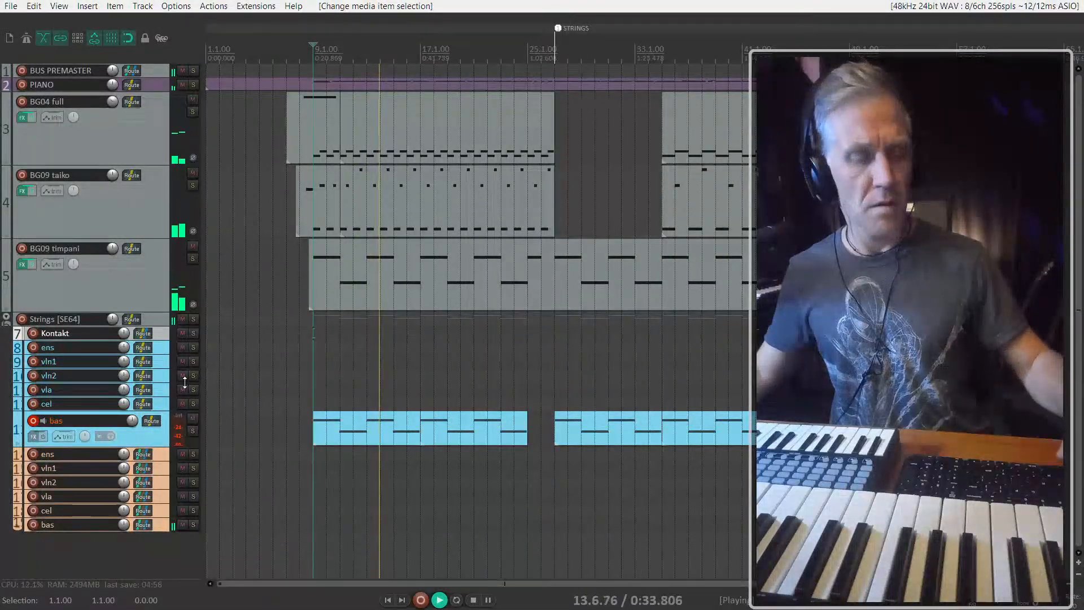
Step: Reopen Kontakt and audition Sordino Sus. Vib. and Spiccato on Basses Essential during playback
{"action": "key", "text": "f"}
{"action": "scroll", "coordinate": [117, 407], "scroll_direction": "down", "scroll_amount": 1}
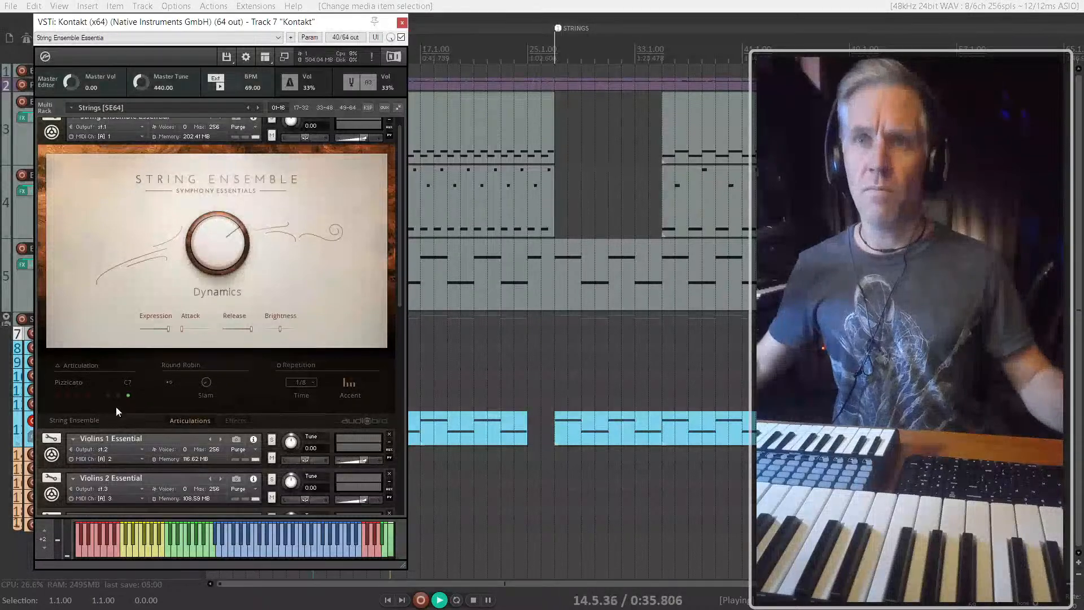
{"action": "scroll", "coordinate": [84, 169], "scroll_direction": "down", "scroll_amount": 10}
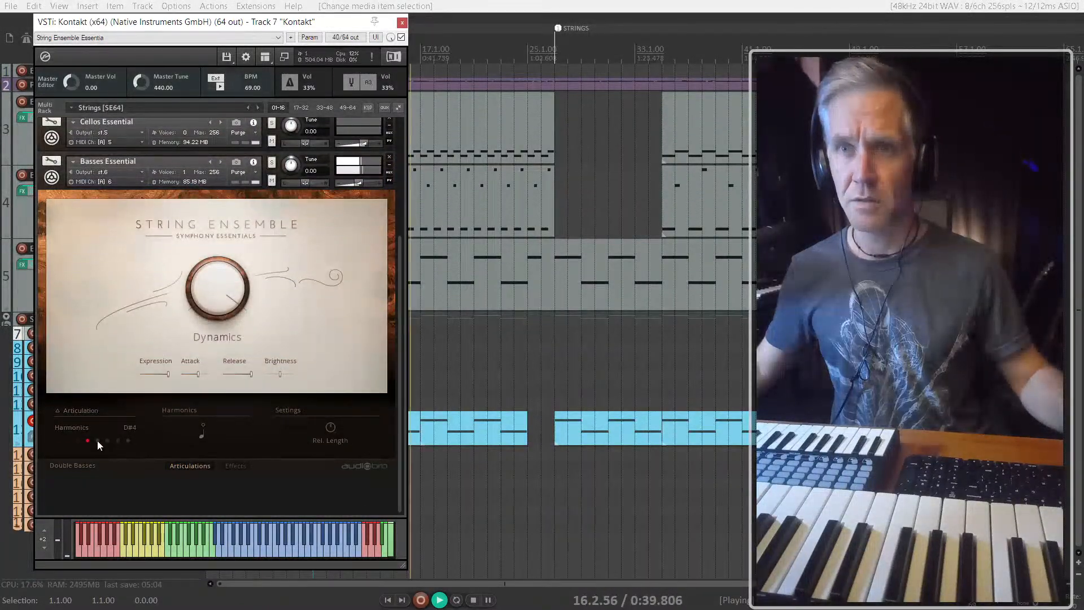
{"action": "left_click", "coordinate": [97, 440]}
{"action": "left_click", "coordinate": [67, 440]}
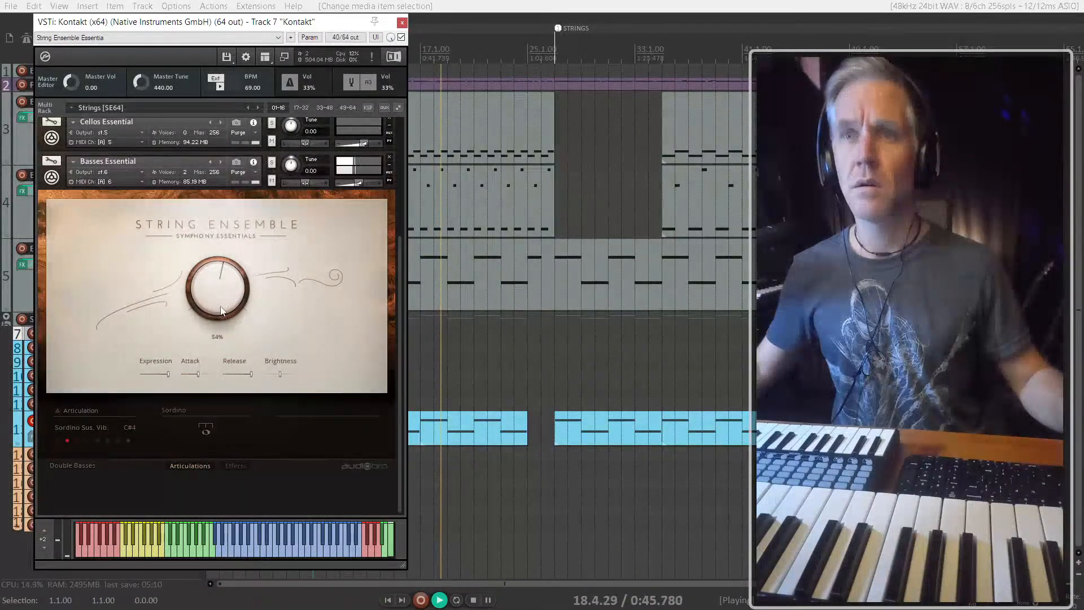
{"action": "left_click", "coordinate": [108, 440]}
{"action": "key", "text": "space"}
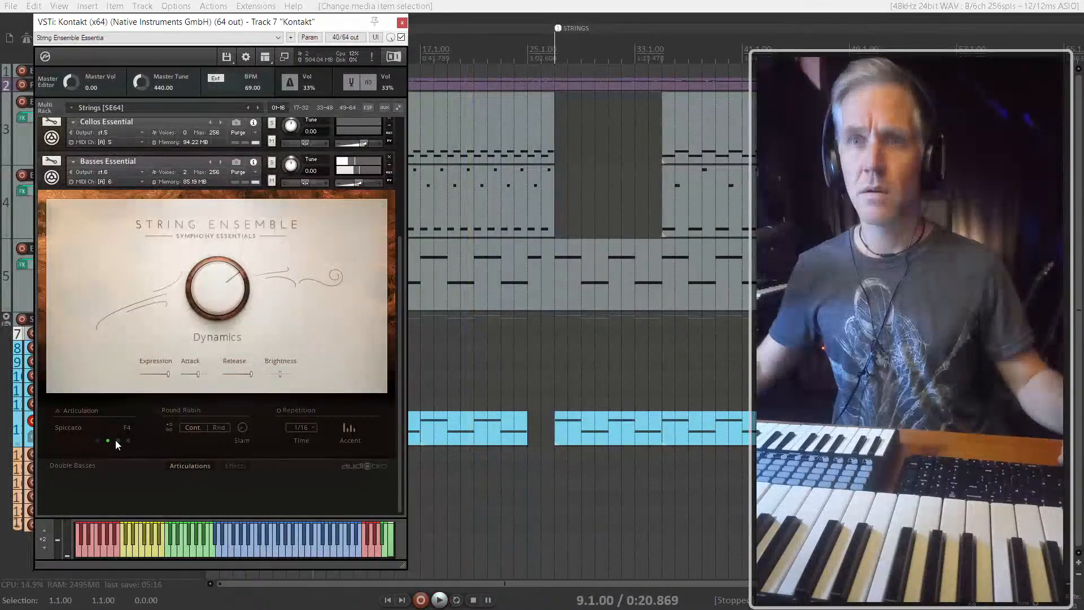
Step: Set the Basses Essential articulation back to Harmonics (D#4)
{"action": "left_click", "coordinate": [118, 441]}
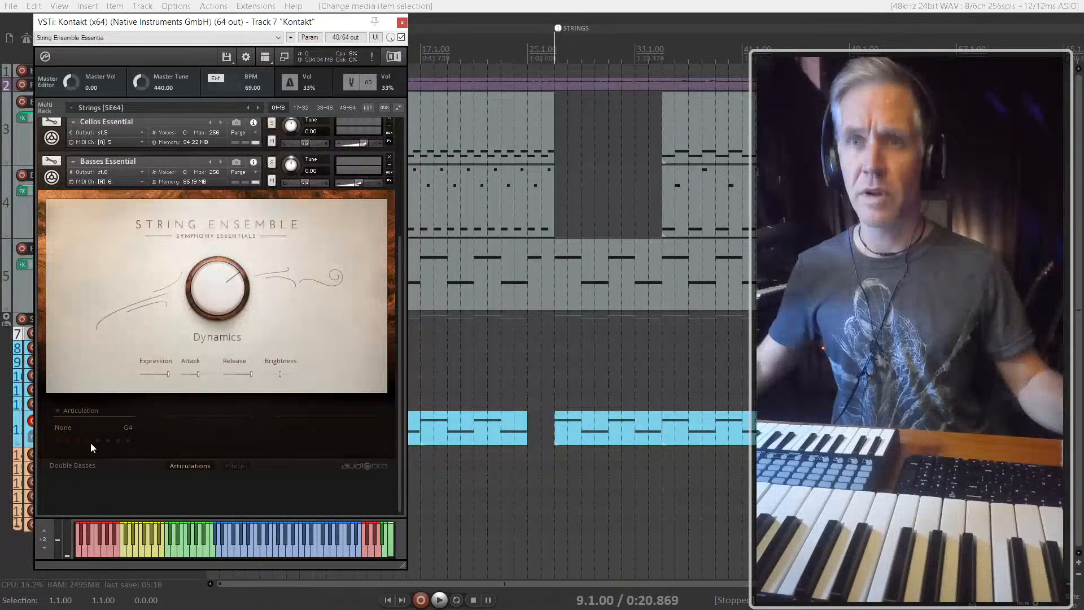
{"action": "left_click", "coordinate": [97, 440]}
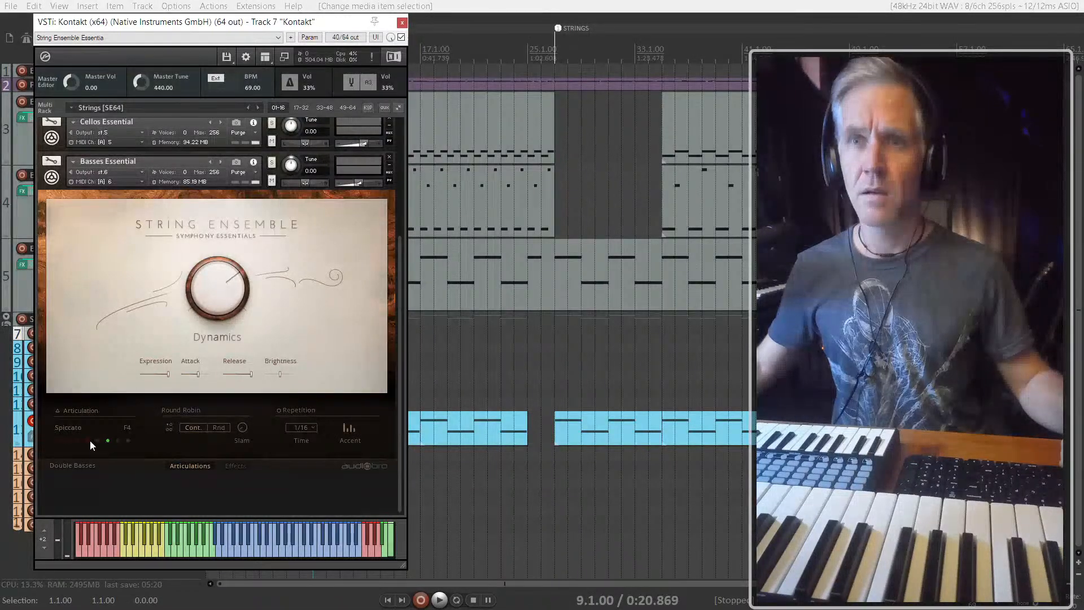
{"action": "left_click", "coordinate": [89, 441]}
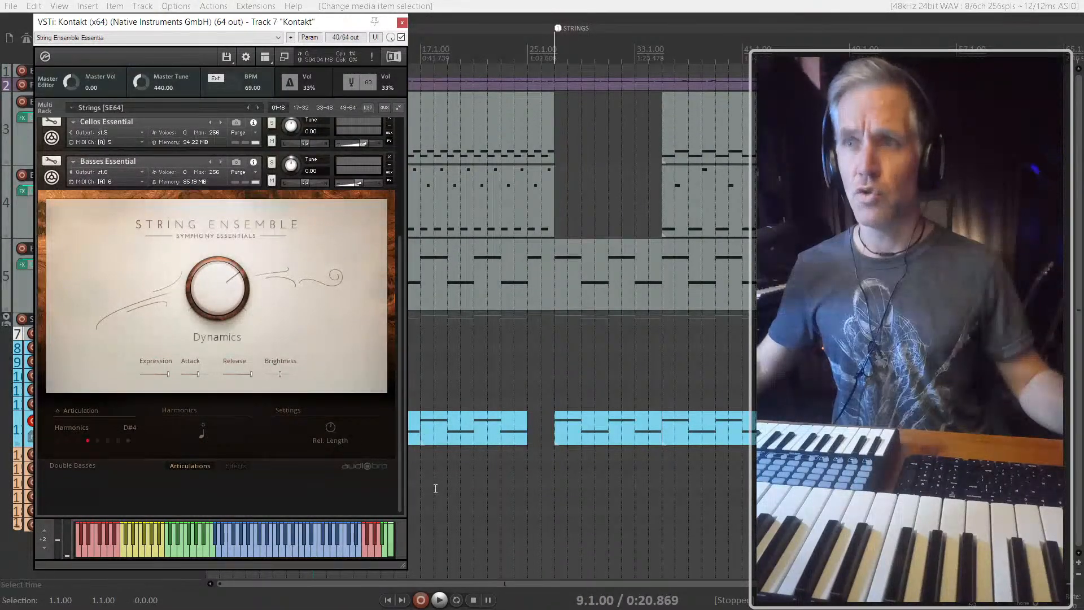
Step: Move the Kontakt window clear of the track list and the first bas items
{"action": "left_click", "coordinate": [432, 433]}
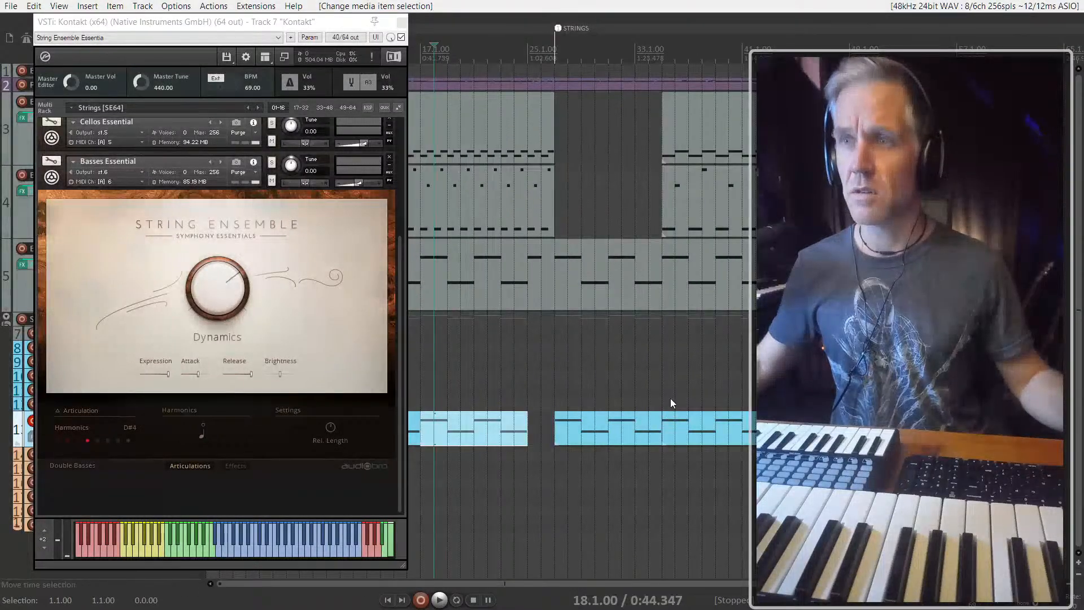
{"action": "left_click_drag", "start_coordinate": [301, 22], "coordinate": [672, 27]}
{"action": "scroll", "coordinate": [457, 380], "scroll_direction": "down", "scroll_amount": 3}
{"action": "scroll", "coordinate": [296, 358], "scroll_direction": "up", "scroll_amount": 3}
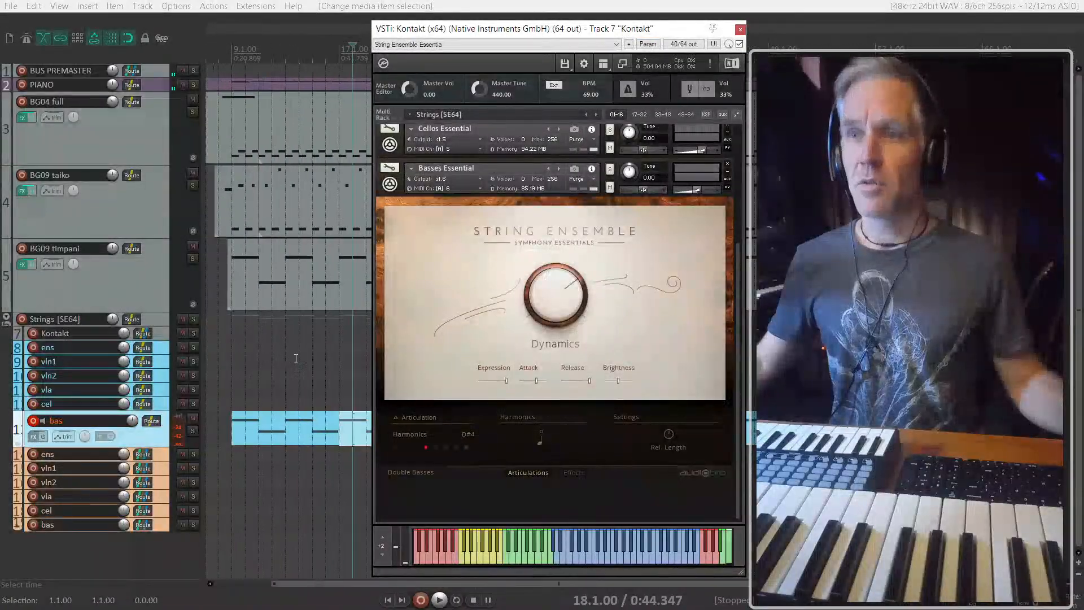
{"action": "left_click_drag", "start_coordinate": [475, 32], "coordinate": [636, 29]}
Step: Insert a D#4 keyswitch note at bar 9 in the first bas item to trigger the Harmonics articulation
{"action": "left_click", "coordinate": [284, 428]}
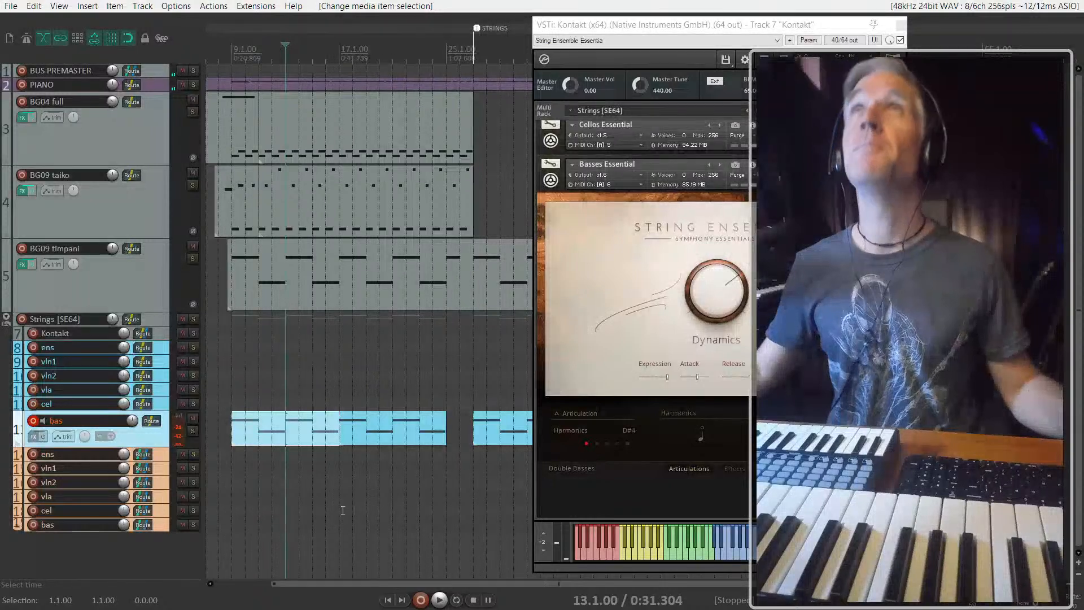
{"action": "double_click", "coordinate": [235, 446]}
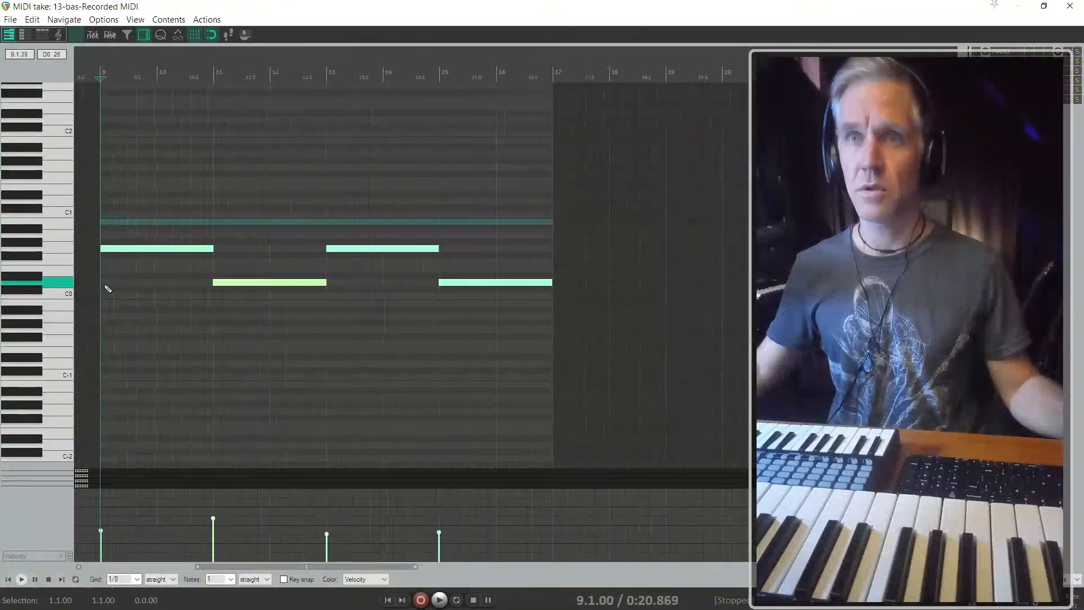
{"action": "scroll", "coordinate": [115, 282], "scroll_direction": "left", "scroll_amount": 5}
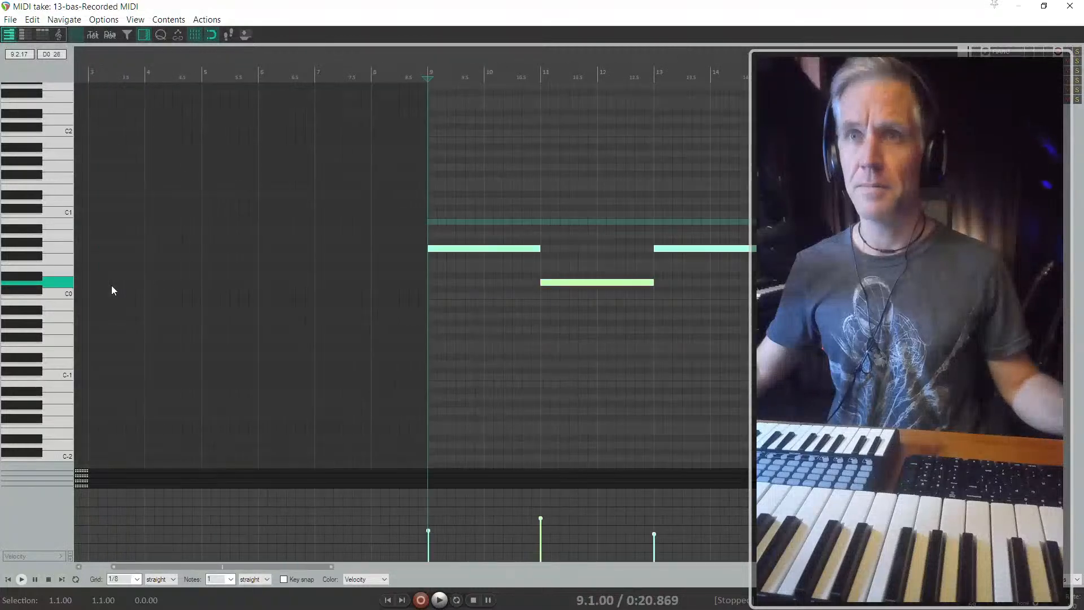
{"action": "scroll", "coordinate": [484, 179], "scroll_direction": "down", "scroll_amount": 2}
{"action": "scroll", "coordinate": [486, 173], "scroll_direction": "up", "scroll_amount": 8}
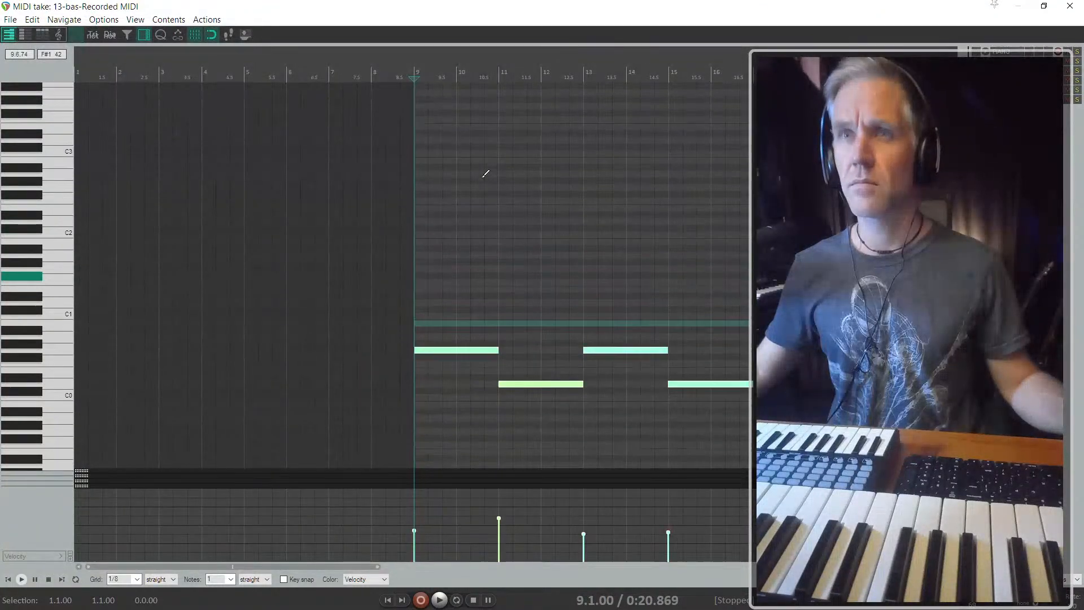
{"action": "scroll", "coordinate": [486, 174], "scroll_direction": "up", "scroll_amount": 4}
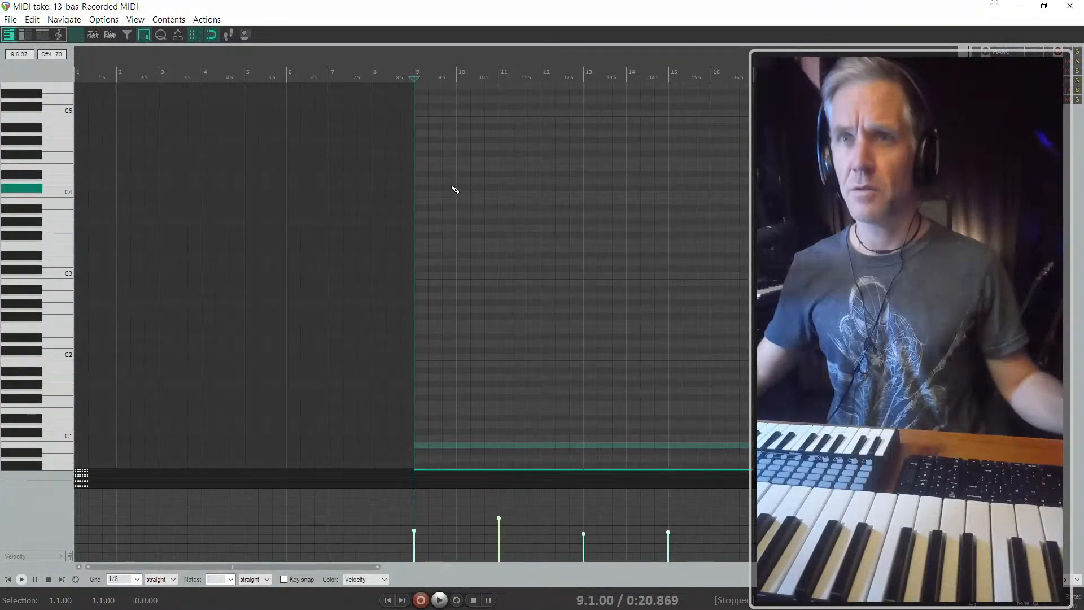
{"action": "left_click", "coordinate": [423, 179]}
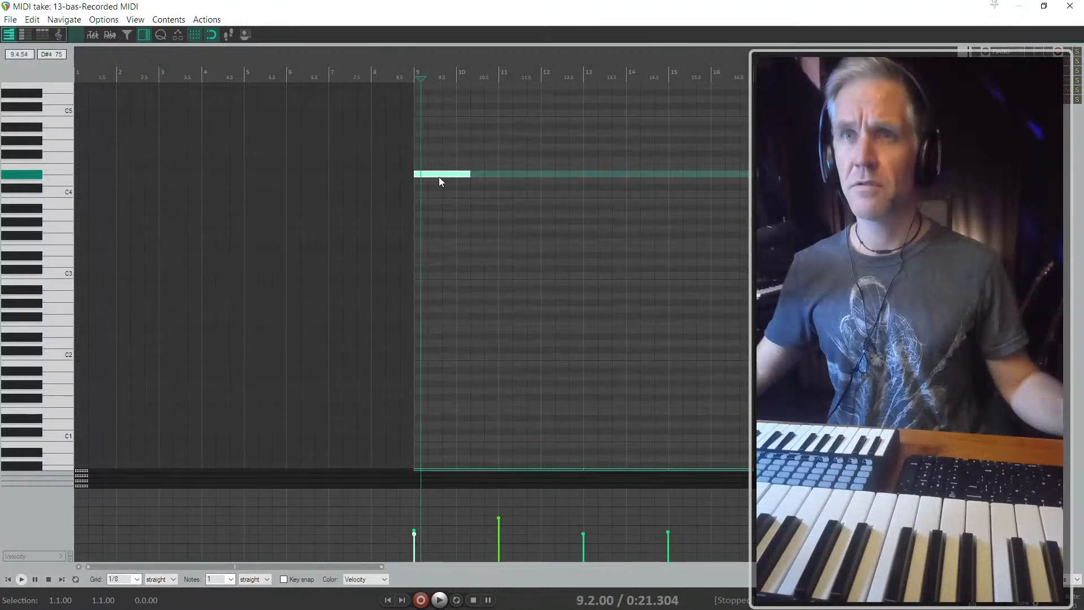
{"action": "key", "text": "Escape"}
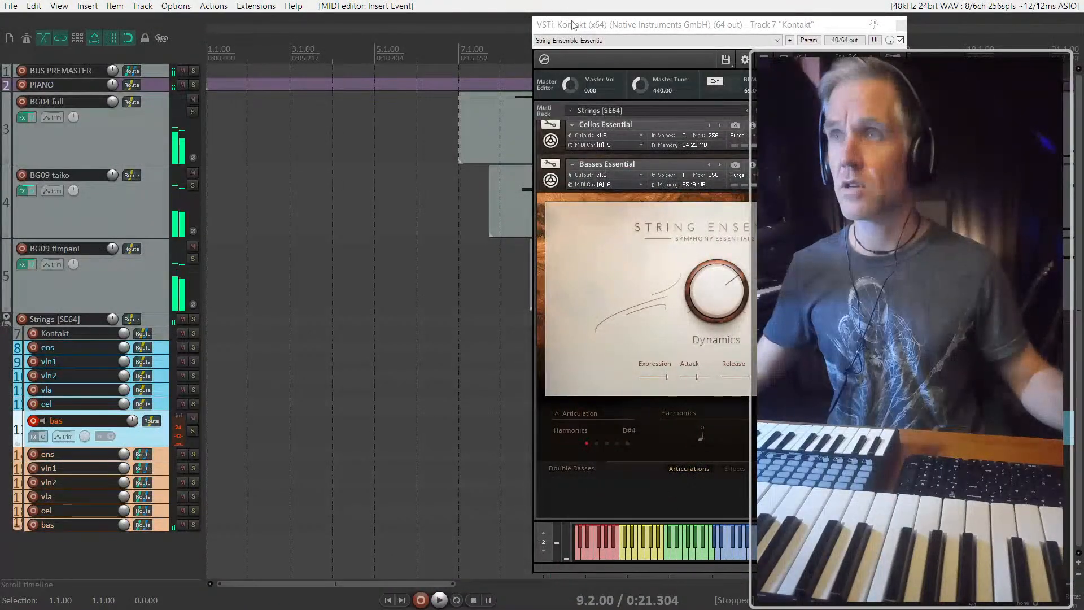
Step: Move the Kontakt window off the arrangement, play from bar 9 and mute the BG04 full track
{"action": "left_click_drag", "start_coordinate": [573, 25], "coordinate": [833, 43]}
{"action": "left_click", "coordinate": [542, 431]}
{"action": "key", "text": "space"}
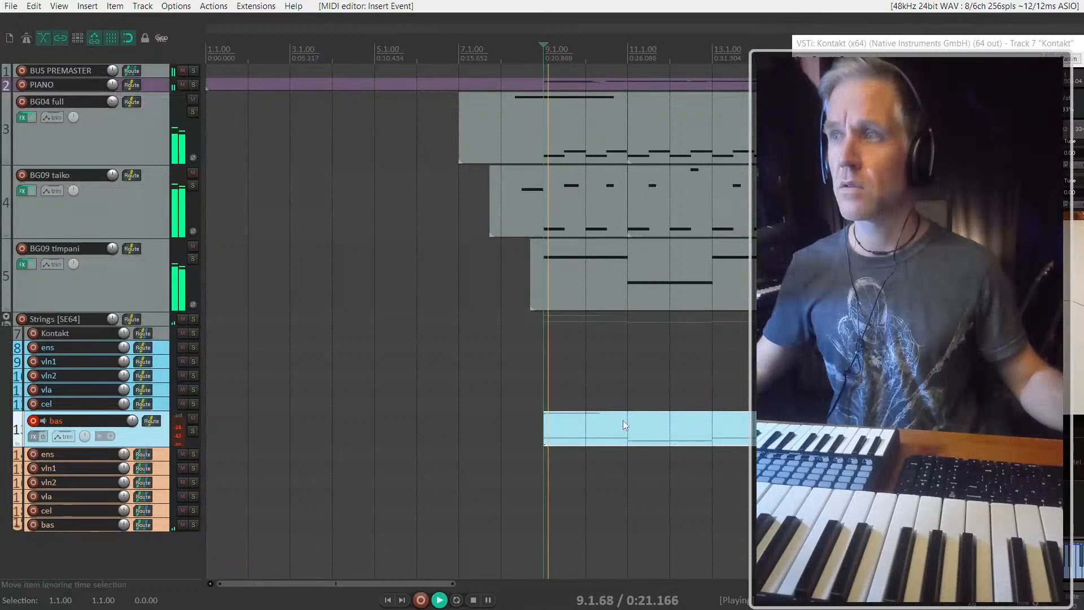
{"action": "scroll", "coordinate": [534, 408], "scroll_direction": "down", "scroll_amount": 5}
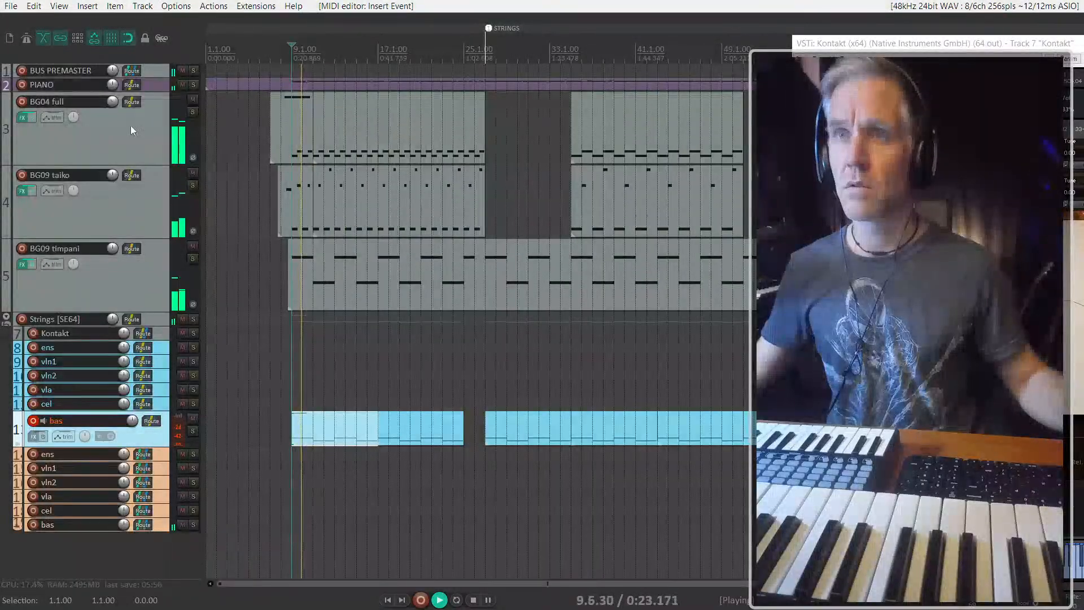
{"action": "left_click", "coordinate": [192, 101]}
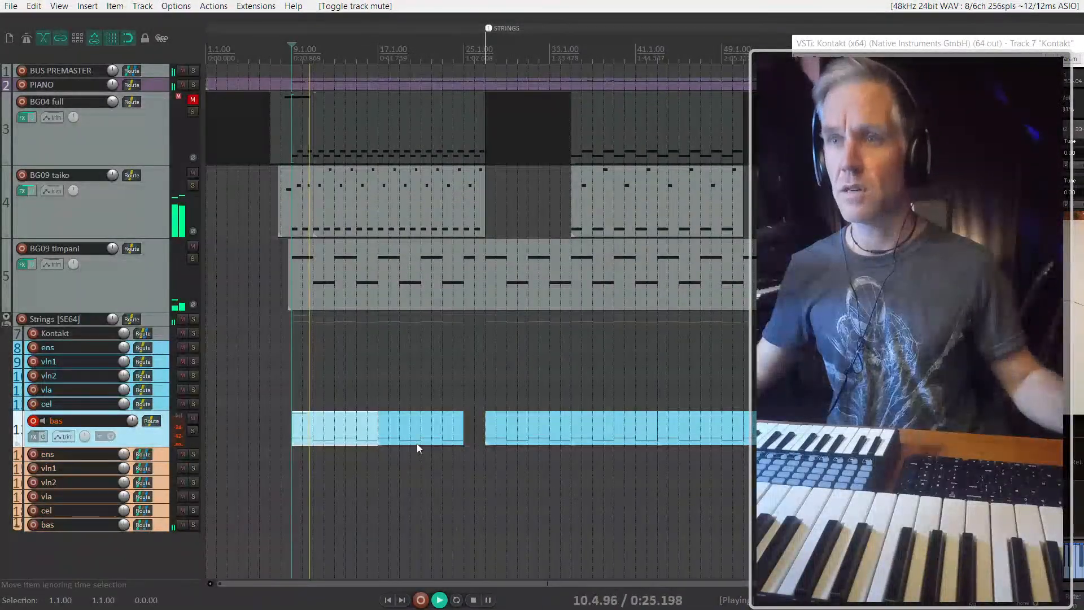
Step: Replace the second bas item at bar 17 with a copy of the keyswitched item from bar 9
{"action": "left_click", "coordinate": [410, 429]}
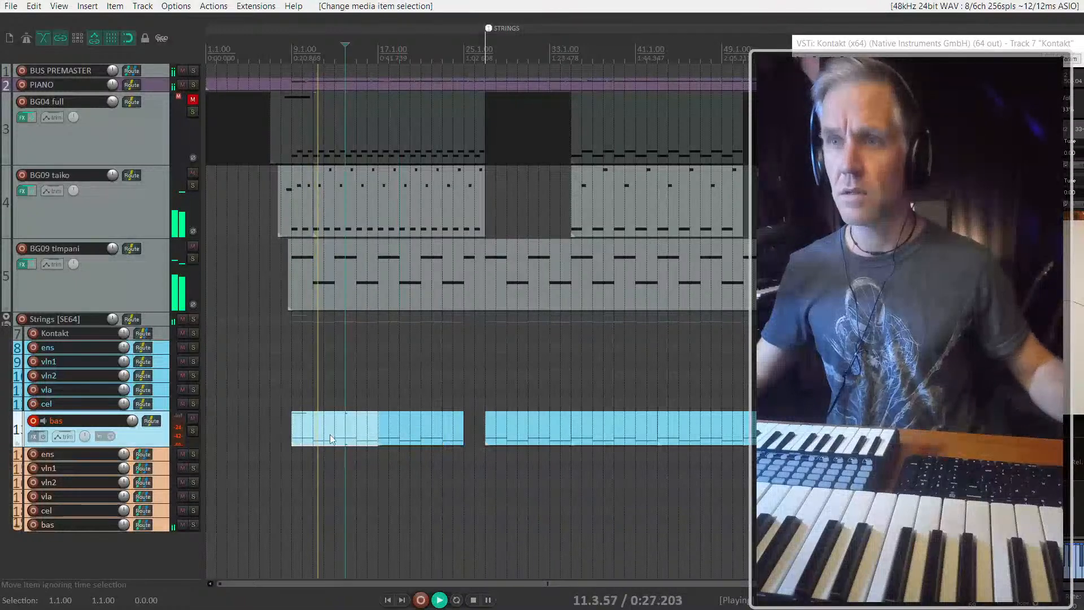
{"action": "left_click", "coordinate": [423, 432]}
{"action": "key", "text": "Delete"}
{"action": "left_click", "coordinate": [327, 440]}
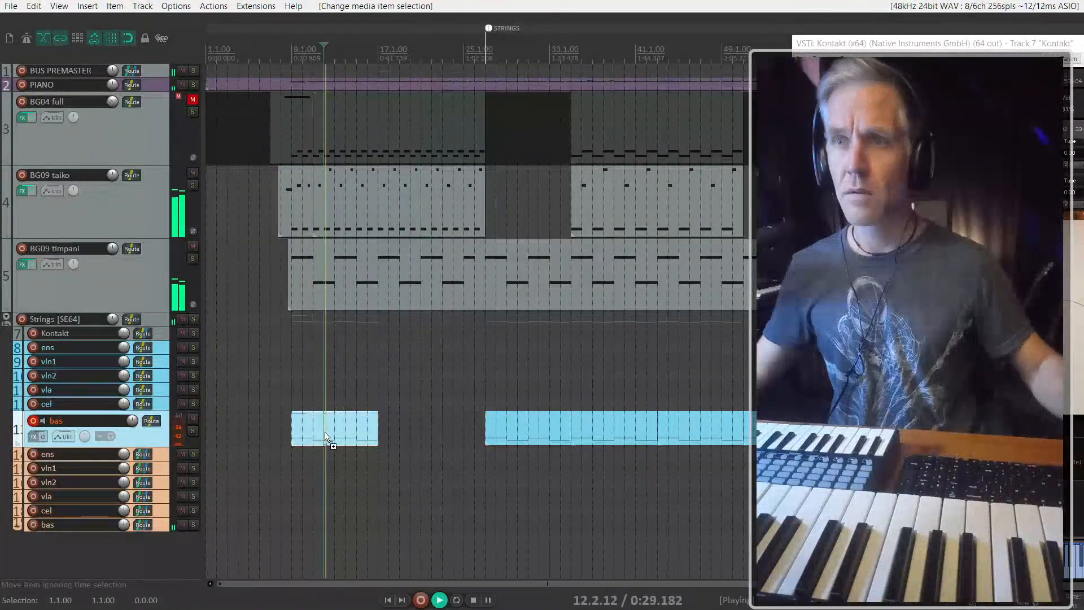
{"action": "left_click_drag", "start_coordinate": [328, 441], "coordinate": [414, 440]}
Step: Examine the notes and keyswitch of the copied bas item at bar 17 in the MIDI editor during playback
{"action": "double_click", "coordinate": [414, 432]}
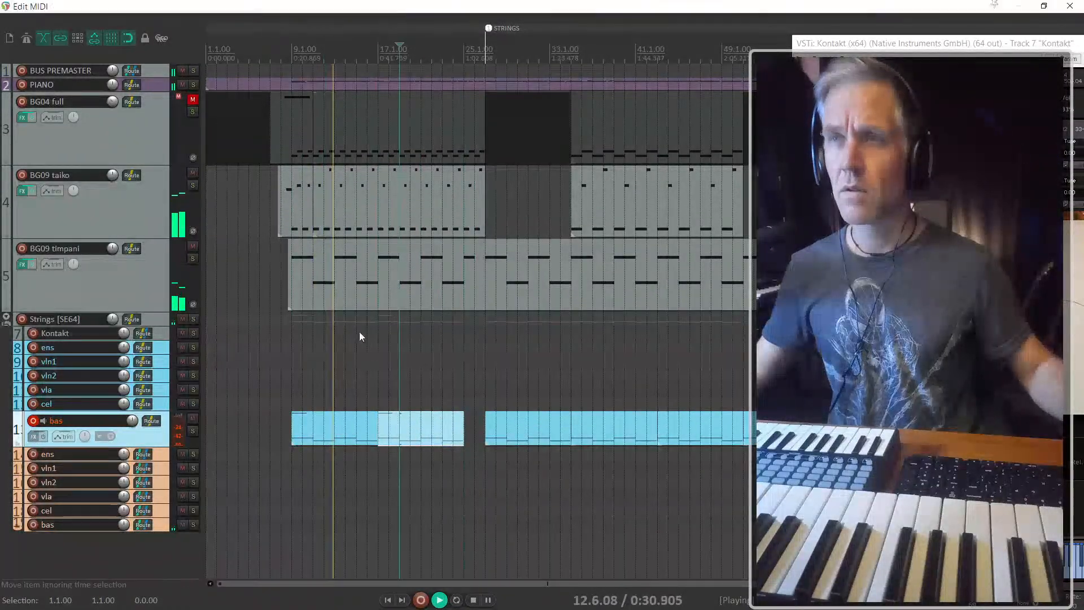
{"action": "double_click", "coordinate": [900, 10]}
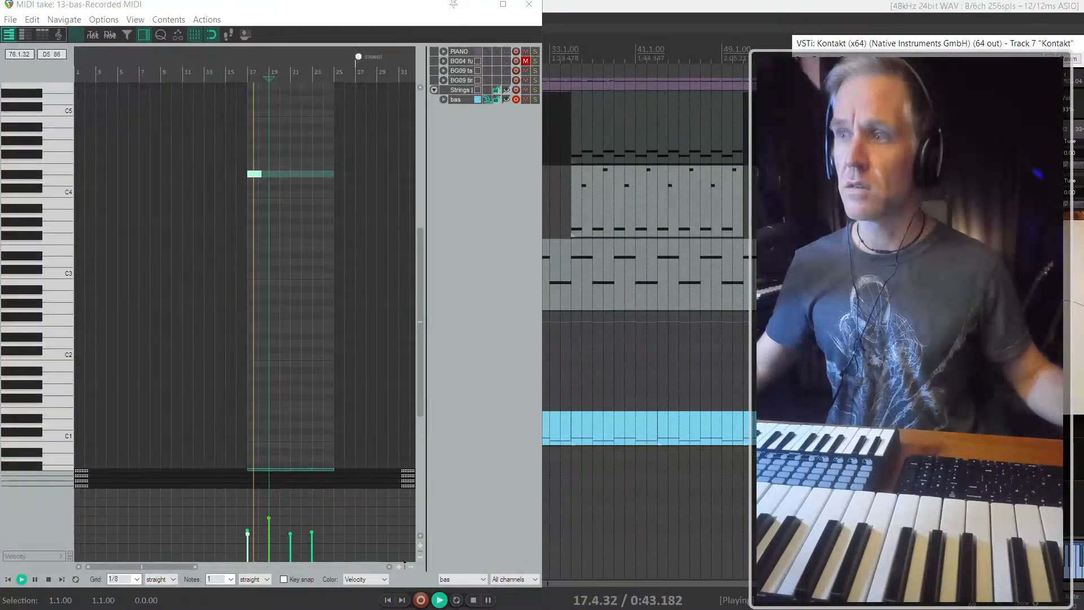
{"action": "scroll", "coordinate": [305, 317], "scroll_direction": "up", "scroll_amount": 1}
{"action": "left_click", "coordinate": [529, 5]}
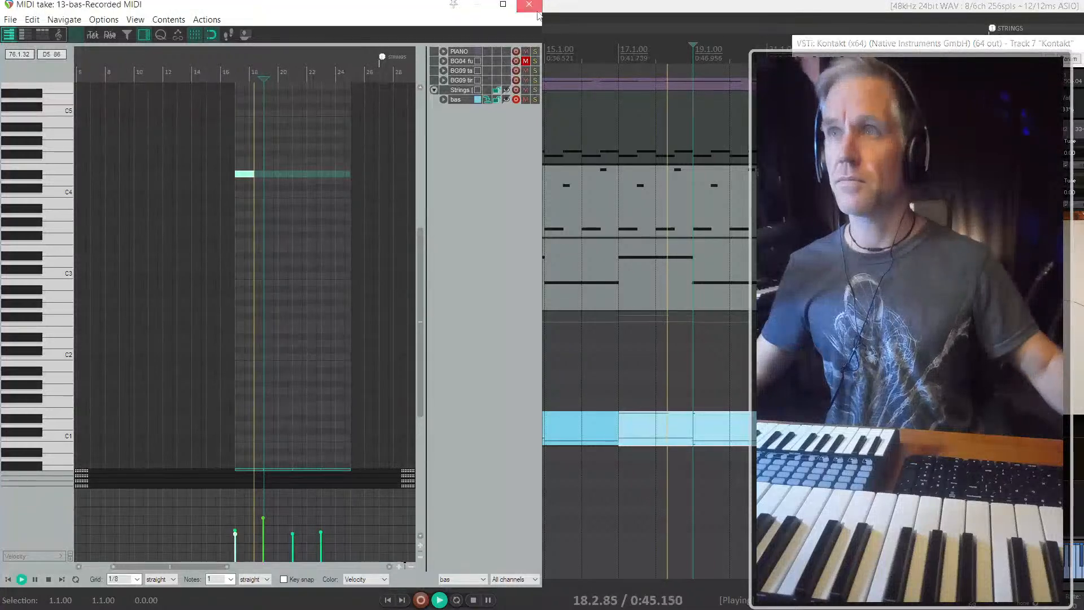
{"action": "double_click", "coordinate": [679, 435]}
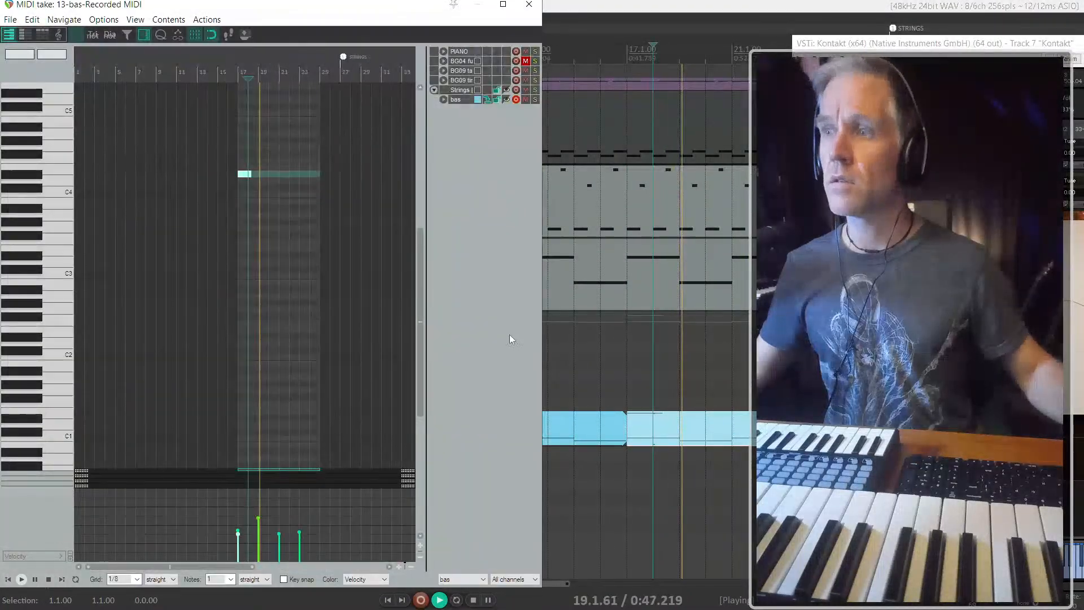
{"action": "scroll", "coordinate": [242, 233], "scroll_direction": "up", "scroll_amount": 1}
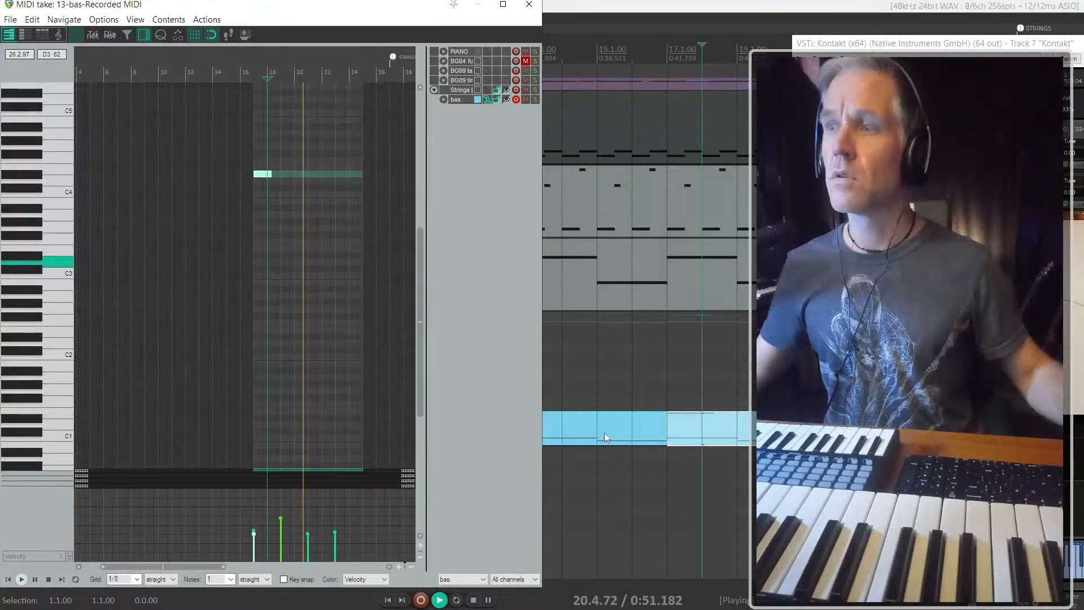
{"action": "scroll", "coordinate": [188, 276], "scroll_direction": "down", "scroll_amount": 2}
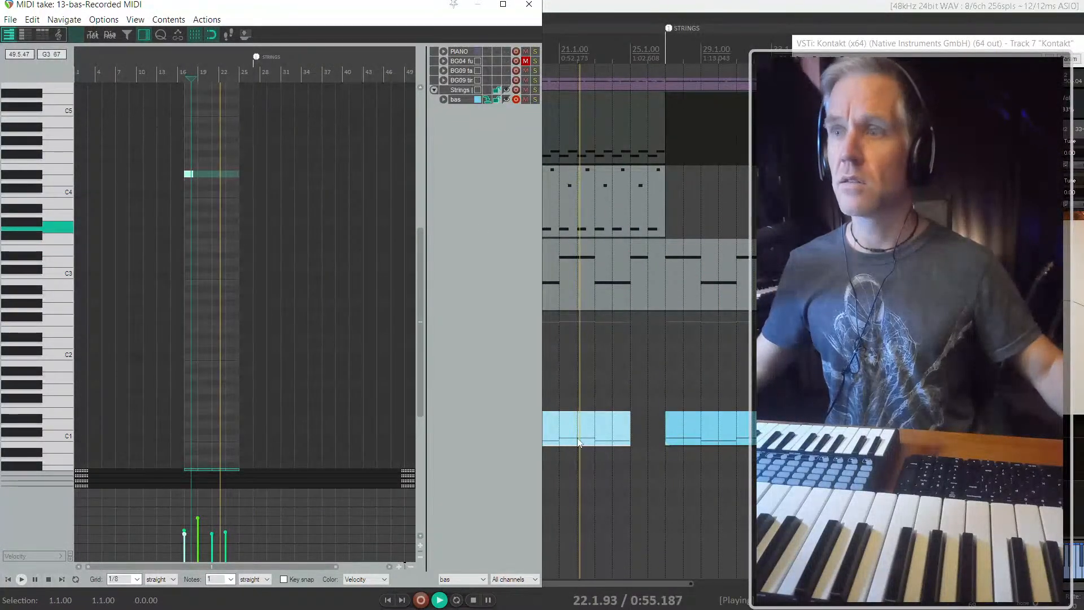
{"action": "scroll", "coordinate": [581, 433], "scroll_direction": "up", "scroll_amount": 5}
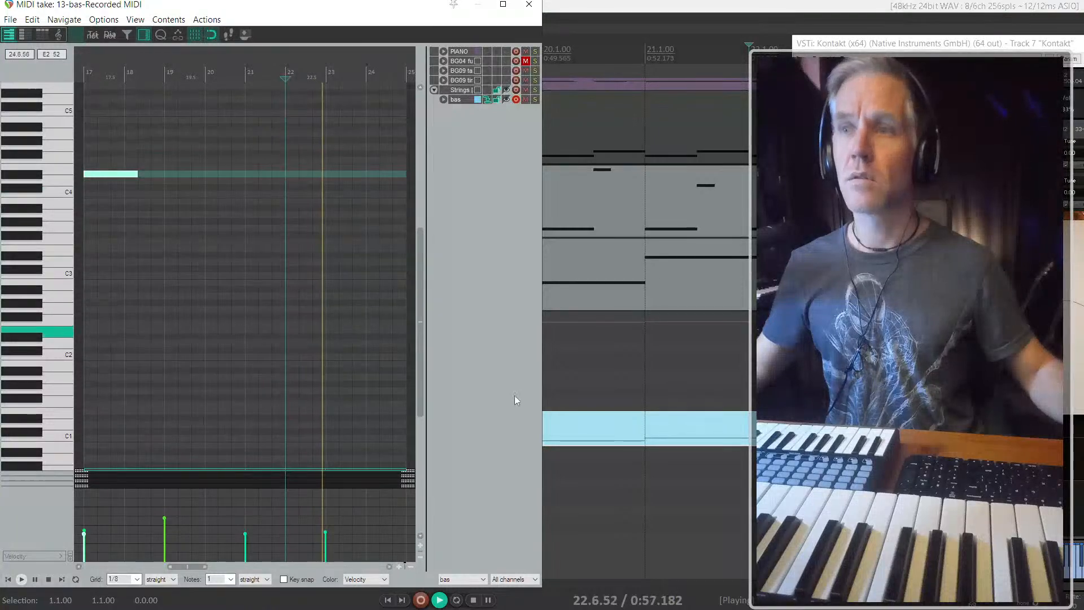
{"action": "scroll", "coordinate": [654, 434], "scroll_direction": "down", "scroll_amount": 3}
{"action": "scroll", "coordinate": [653, 434], "scroll_direction": "down", "scroll_amount": 2}
{"action": "key", "text": "space"}
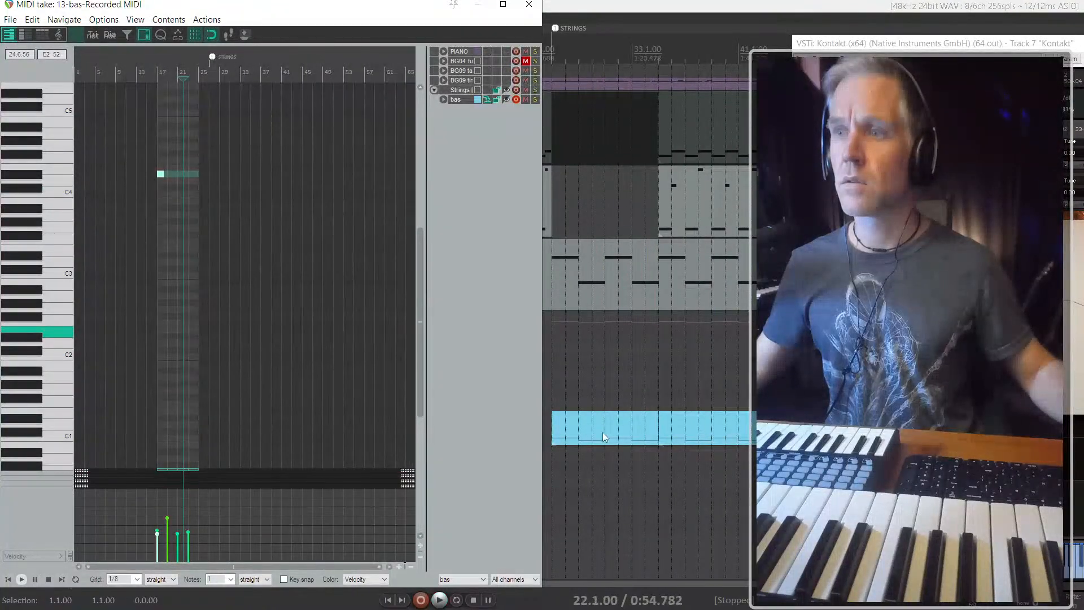
Step: Insert a D#4 keyswitch note at bar 27 in the first bas item of the STRINGS section, play it back and close the MIDI editor
{"action": "left_click", "coordinate": [602, 432]}
{"action": "left_click", "coordinate": [557, 403]}
{"action": "key", "text": "space"}
{"action": "double_click", "coordinate": [567, 432]}
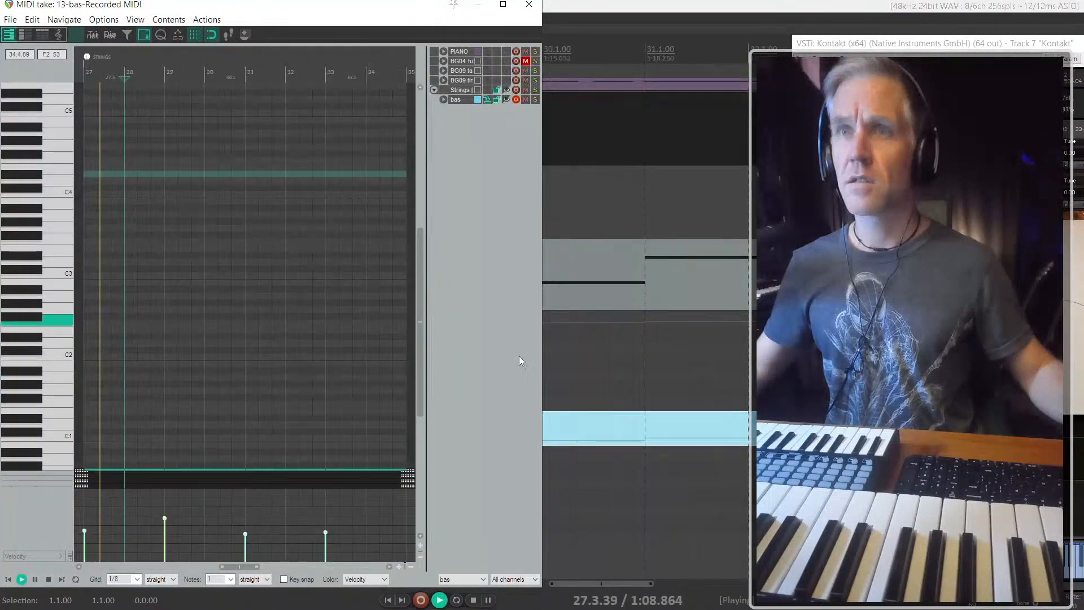
{"action": "key", "text": "space"}
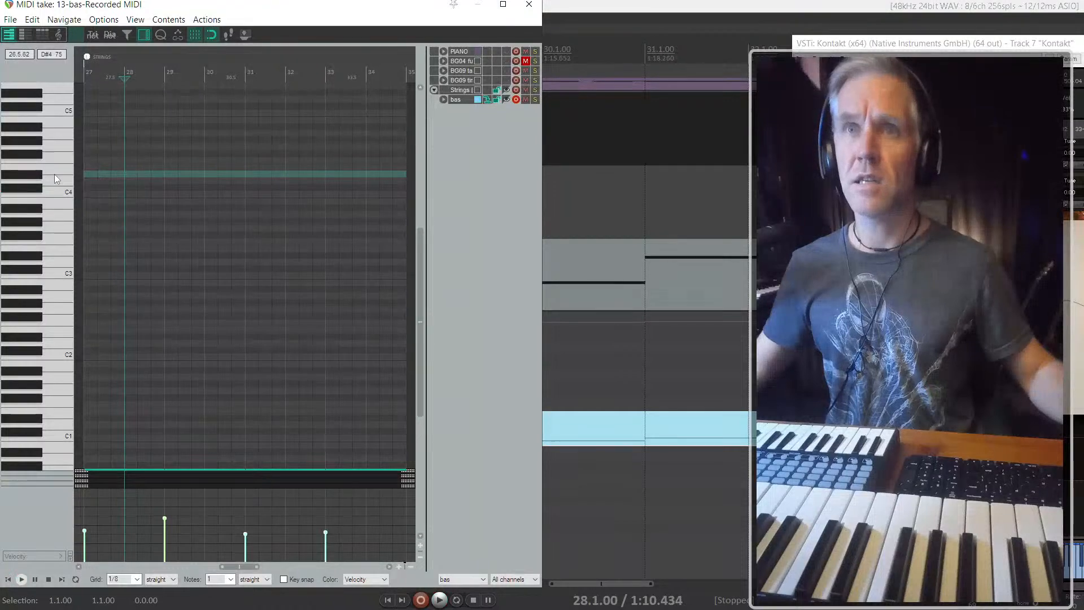
{"action": "left_click", "coordinate": [92, 176]}
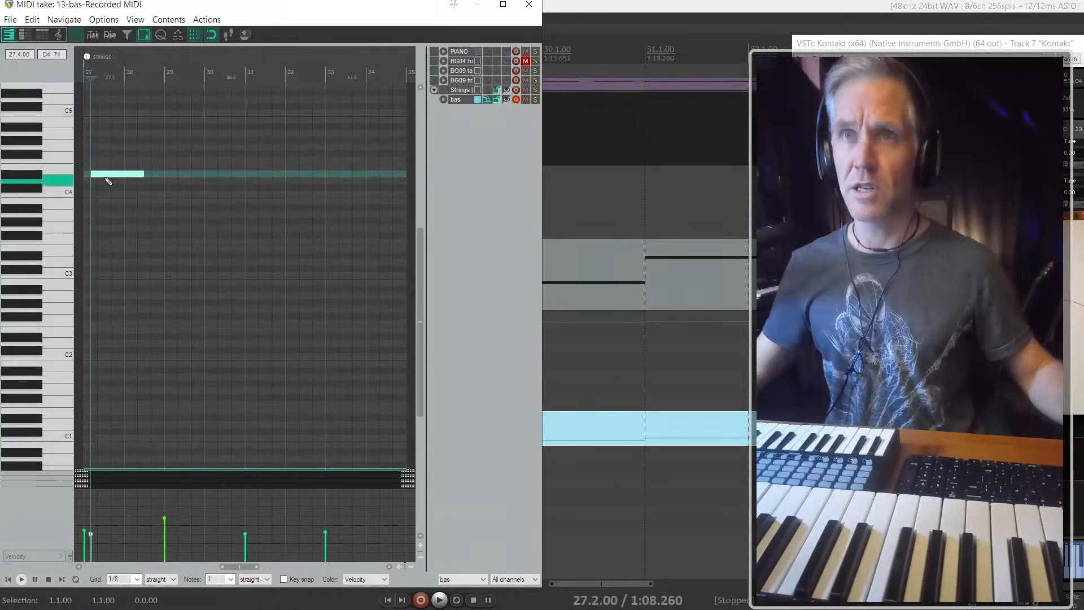
{"action": "key", "text": "space"}
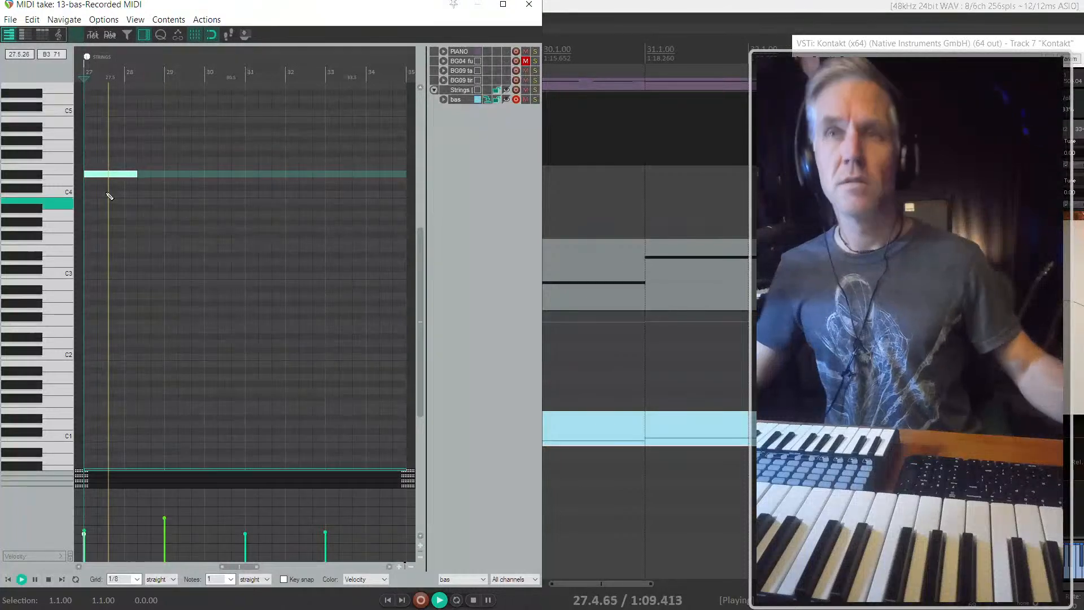
{"action": "scroll", "coordinate": [173, 183], "scroll_direction": "down", "scroll_amount": 2}
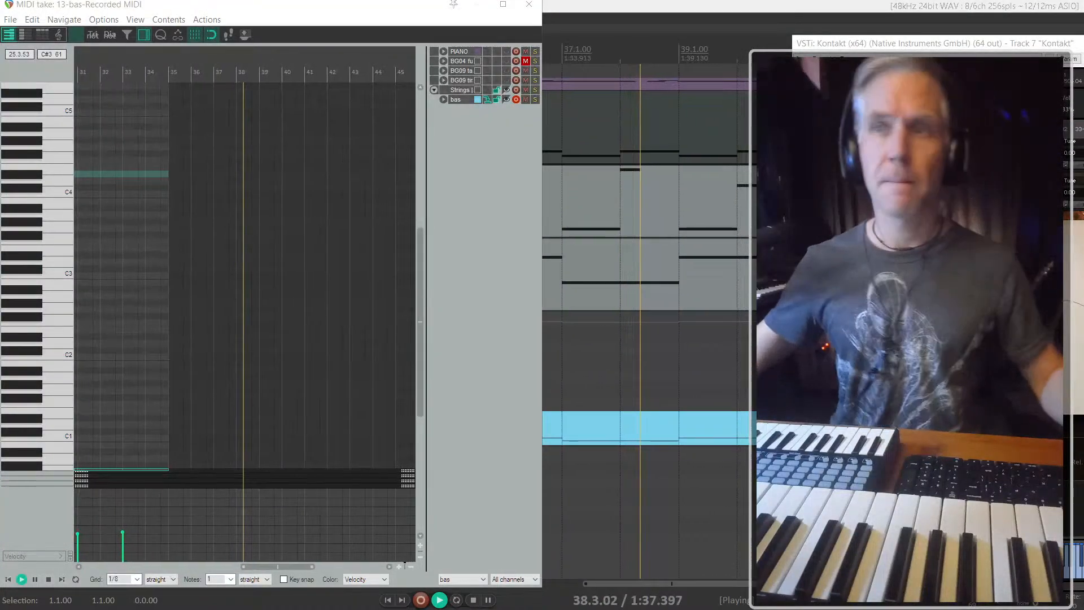
{"action": "left_click", "coordinate": [529, 4]}
{"action": "key", "text": "space"}
Step: Show only the bas track, enlarge it and open all its items for inline MIDI editing
{"action": "left_click", "coordinate": [490, 445]}
{"action": "scroll", "coordinate": [364, 419], "scroll_direction": "down", "scroll_amount": 1}
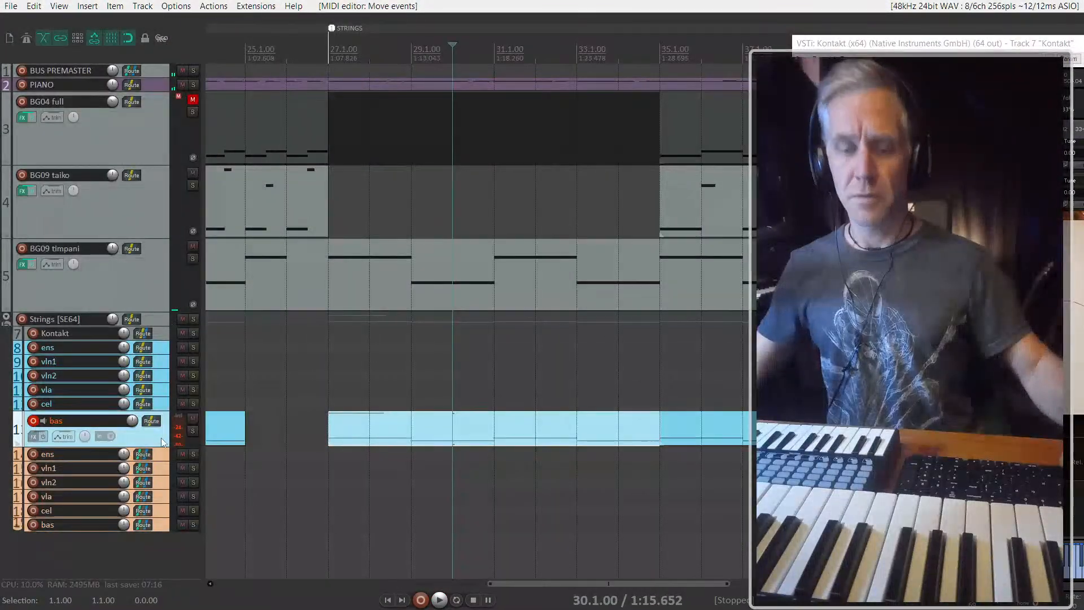
{"action": "key", "text": "h"}
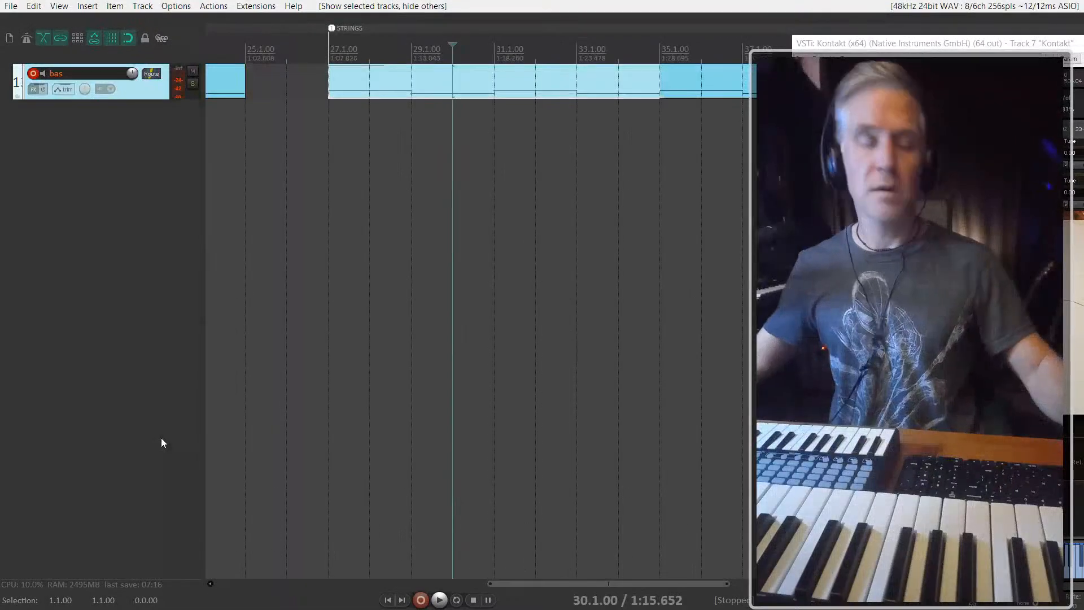
{"action": "key", "text": "grave"}
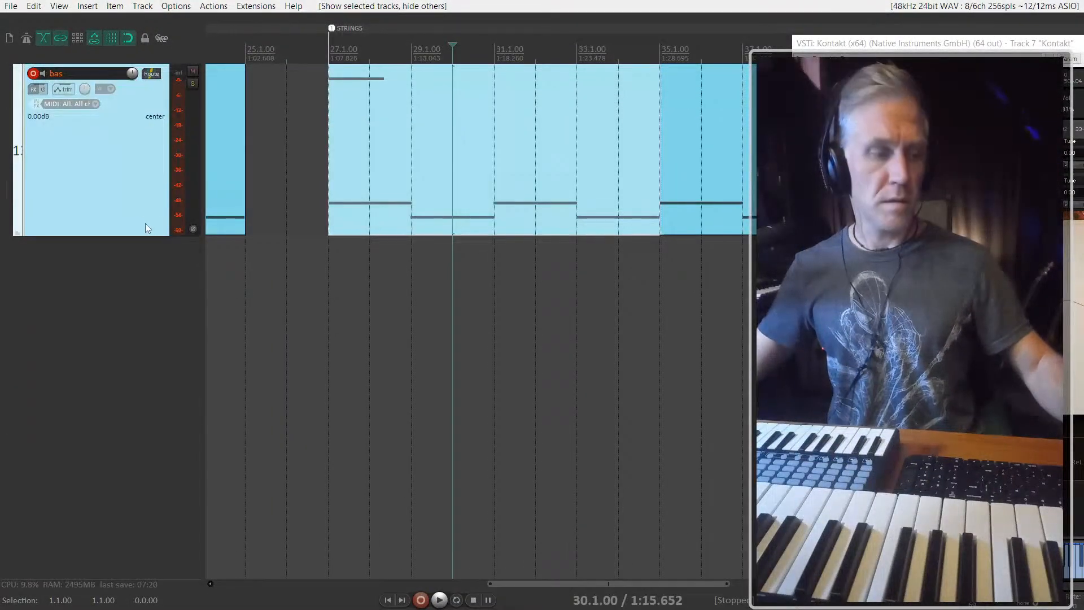
{"action": "key", "text": "e"}
{"action": "scroll", "coordinate": [393, 296], "scroll_direction": "right", "scroll_amount": 2}
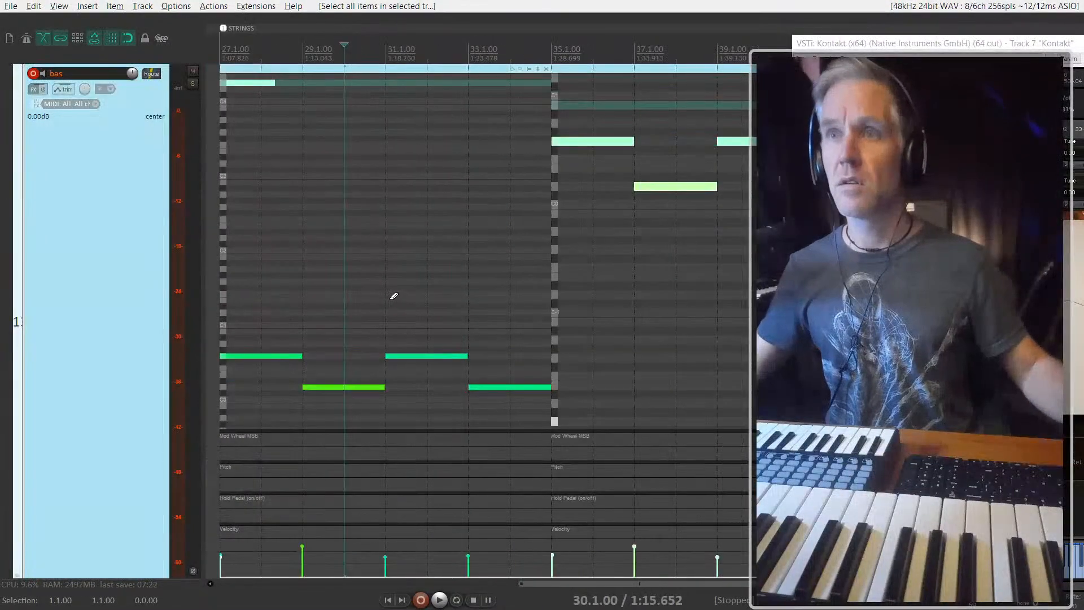
Step: Lower the keyswitch note at bar 17 by two semitones to C#4 for the Sordino Sus. Vib. articulation
{"action": "scroll", "coordinate": [448, 264], "scroll_direction": "down", "scroll_amount": 5}
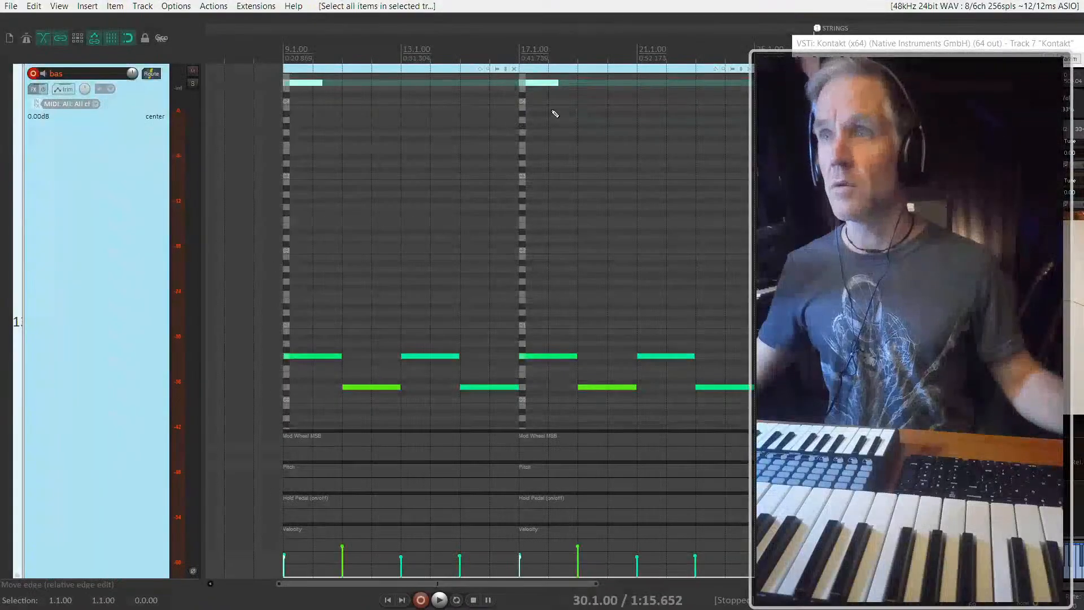
{"action": "scroll", "coordinate": [554, 111], "scroll_direction": "up", "scroll_amount": 1}
{"action": "scroll", "coordinate": [554, 111], "scroll_direction": "down", "scroll_amount": 1}
{"action": "scroll", "coordinate": [617, 189], "scroll_direction": "up", "scroll_amount": 2}
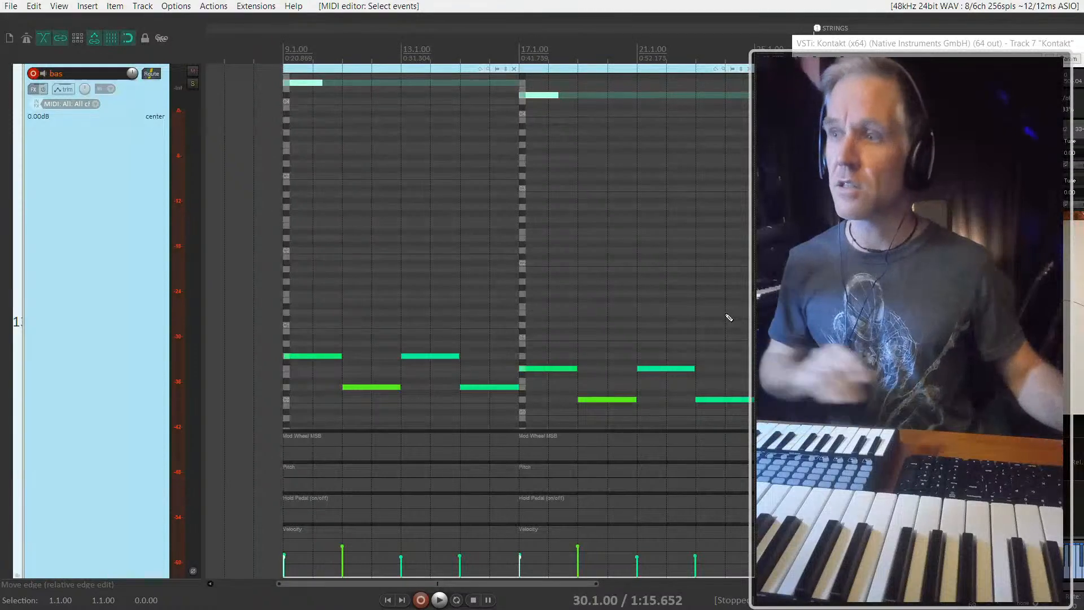
{"action": "key", "text": "Down"}
{"action": "key", "text": "Down"}
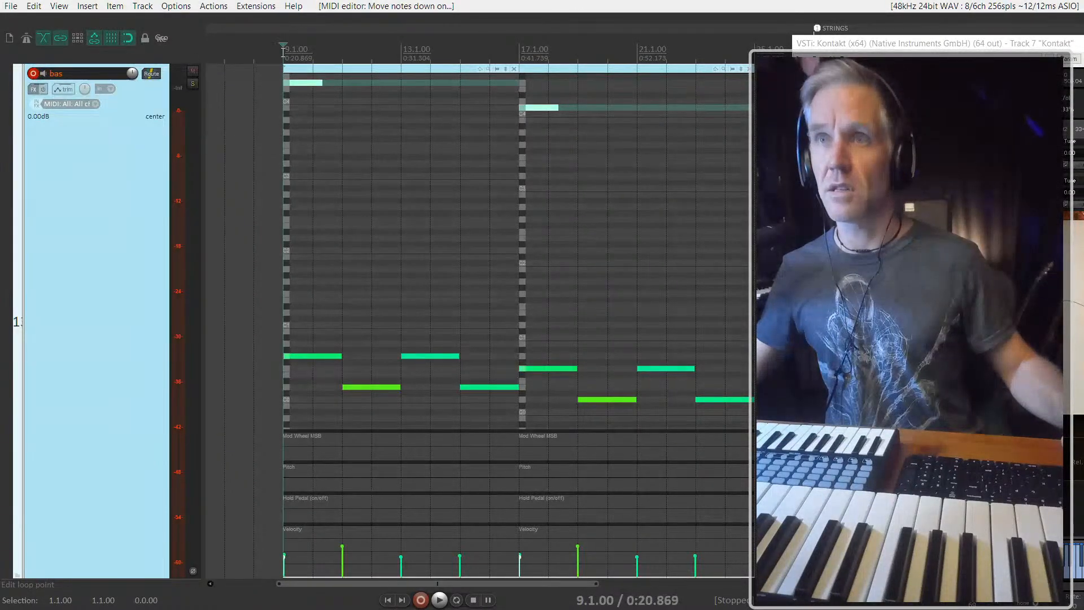
Step: Solo the bas track and audition it from bar 9 and from bar 16
{"action": "key", "text": "space"}
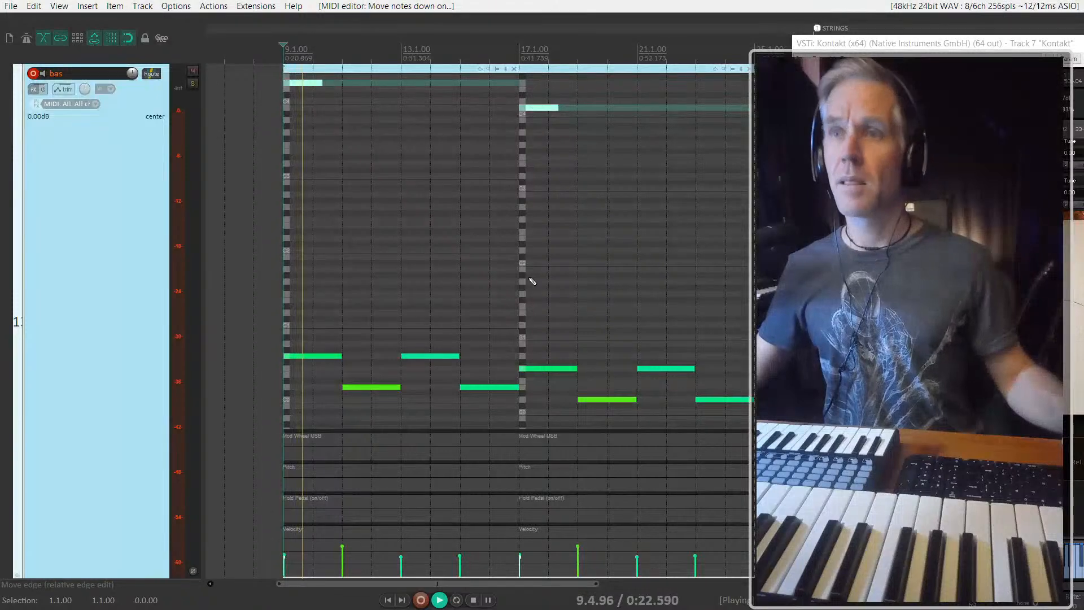
{"action": "key", "text": "s"}
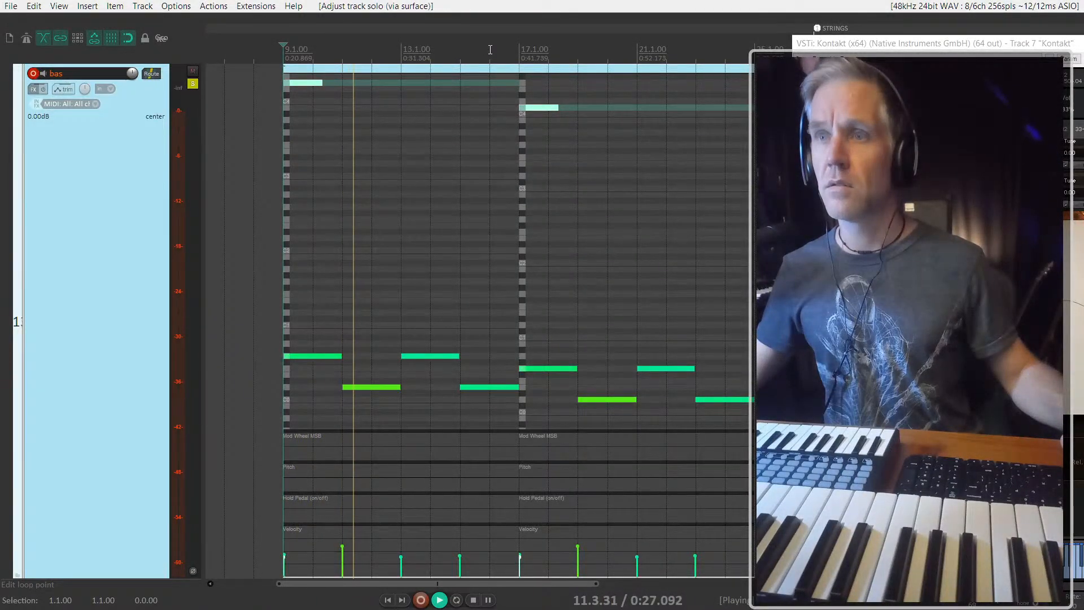
{"action": "left_click", "coordinate": [490, 50]}
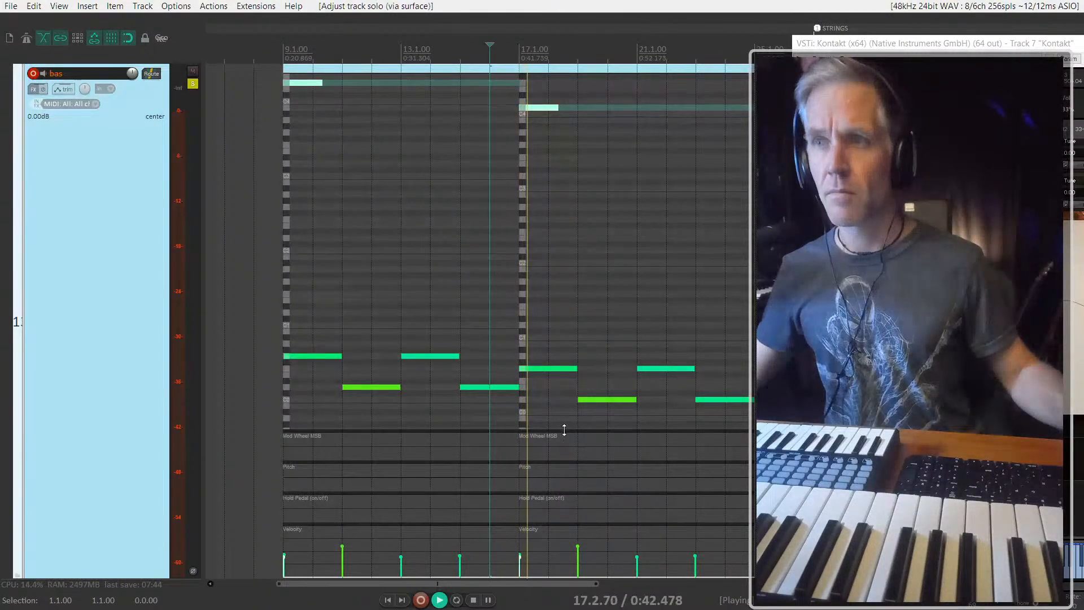
Step: Lower the velocities of the four bass notes in the bar 17 item, leaving out the keyswitch note
{"action": "left_click_drag", "start_coordinate": [519, 349], "coordinate": [733, 412]}
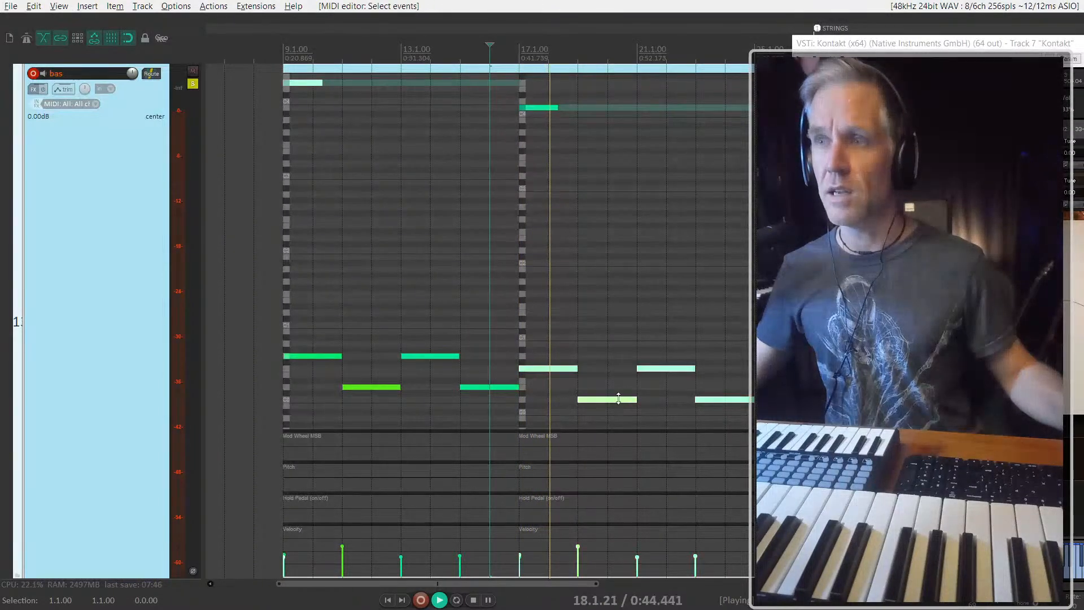
{"action": "left_click_drag", "start_coordinate": [617, 411], "coordinate": [617, 416]}
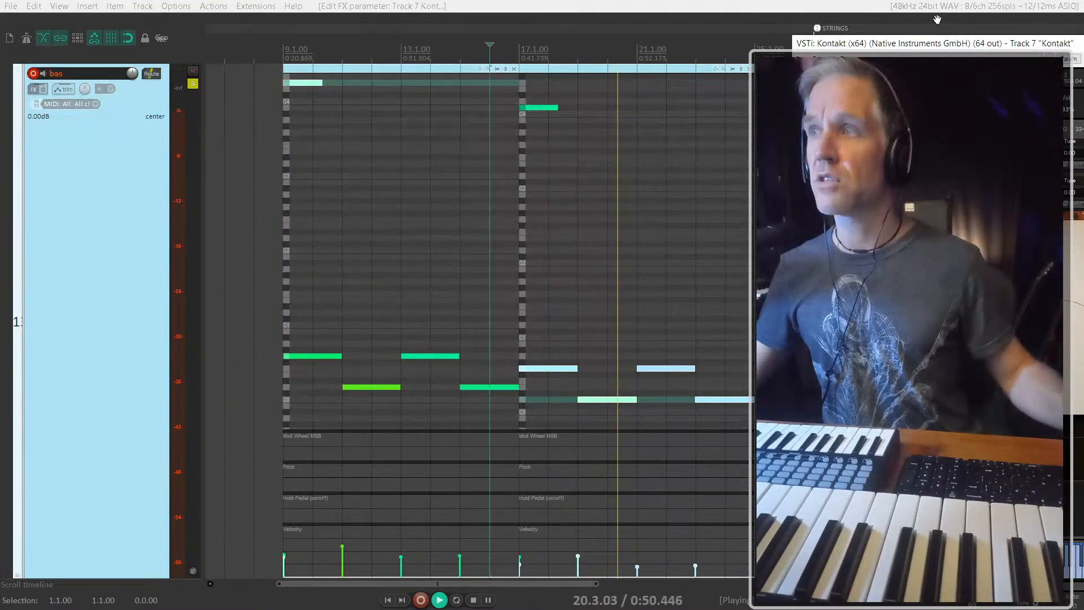
Step: Check the keyswitched Basses Essential articulations in Kontakt during playback from bar 9, and close the Kontakt window
{"action": "left_click_drag", "start_coordinate": [893, 45], "coordinate": [690, 43]}
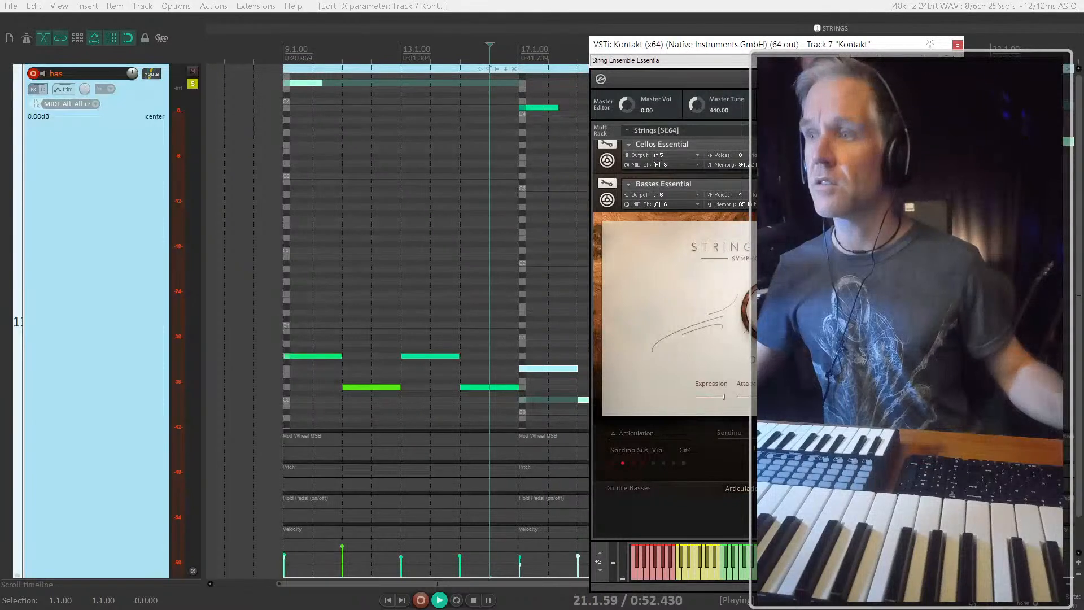
{"action": "left_click", "coordinate": [288, 326]}
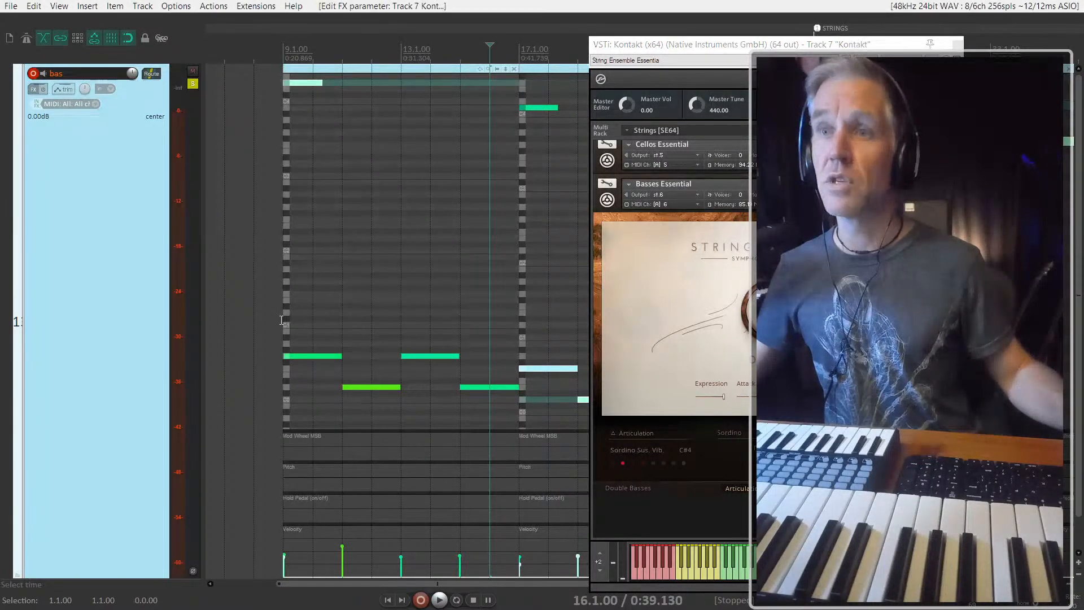
{"action": "key", "text": "space"}
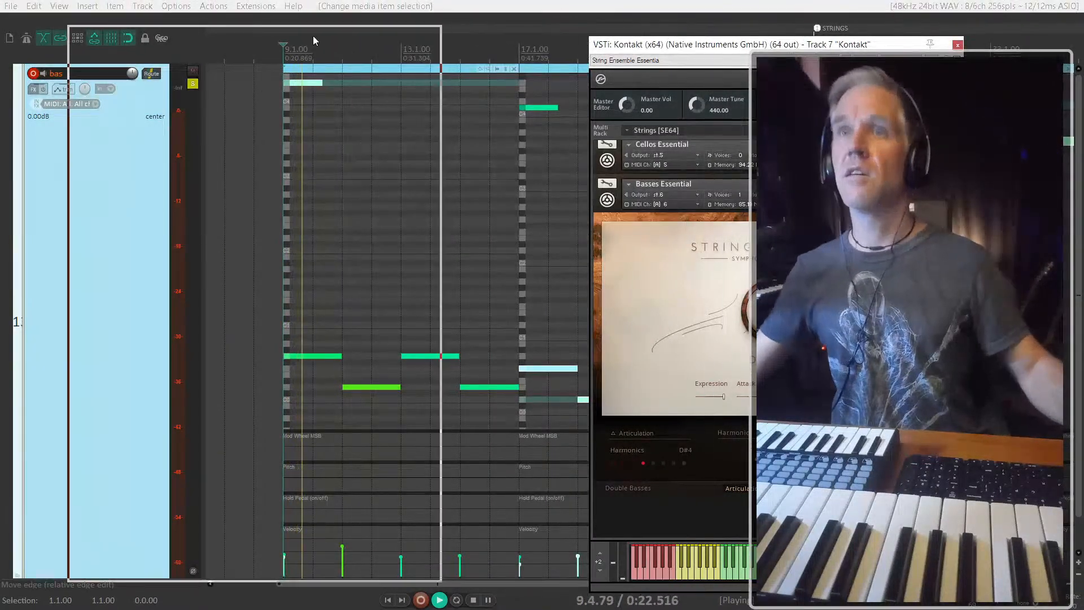
{"action": "left_click_drag", "start_coordinate": [837, 45], "coordinate": [316, 33]}
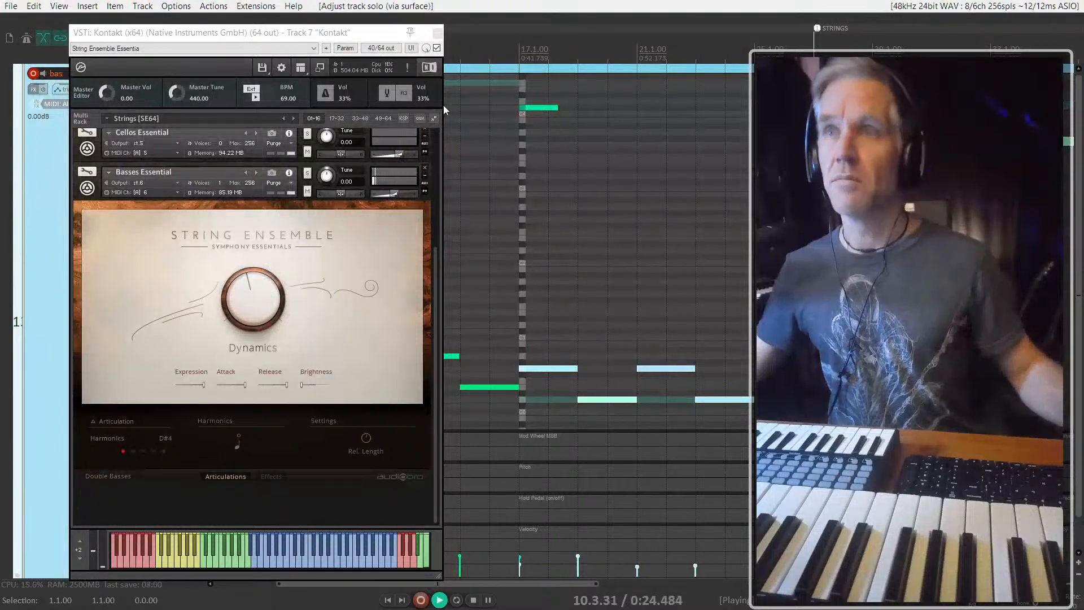
{"action": "left_click", "coordinate": [438, 34]}
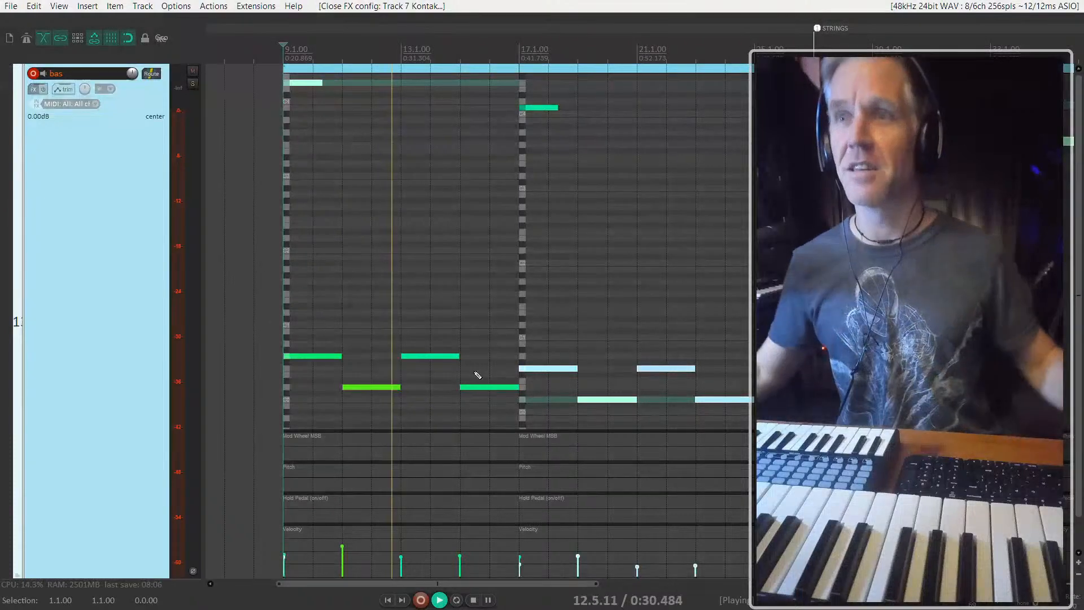
Step: Show all project tracks again at a compact height and play the soloed bas part from bar 18
{"action": "scroll", "coordinate": [107, 270], "scroll_direction": "down", "scroll_amount": 2}
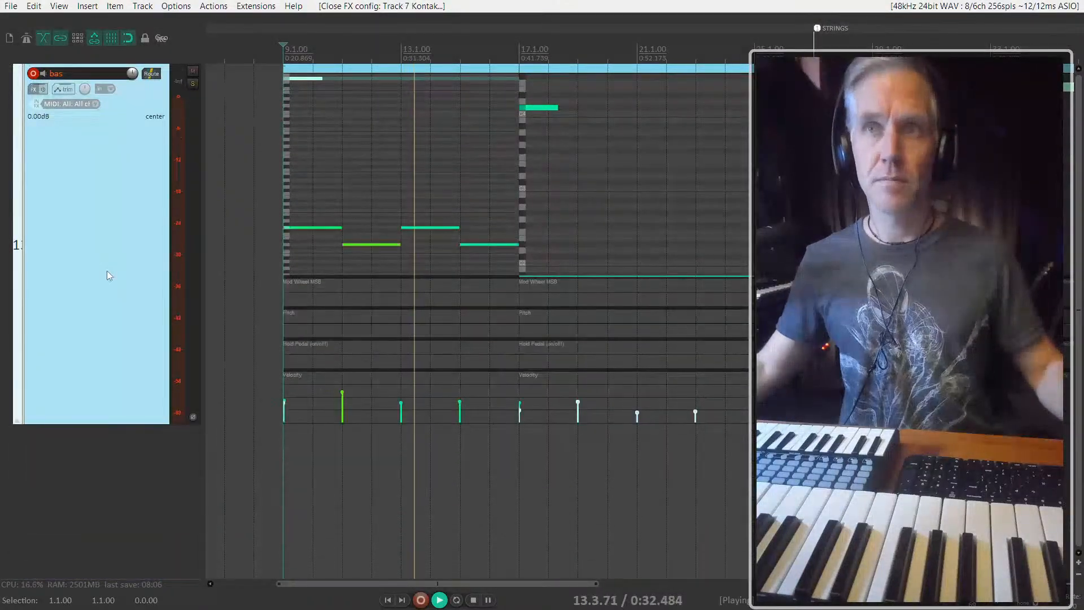
{"action": "key", "text": "F6"}
{"action": "key", "text": "a"}
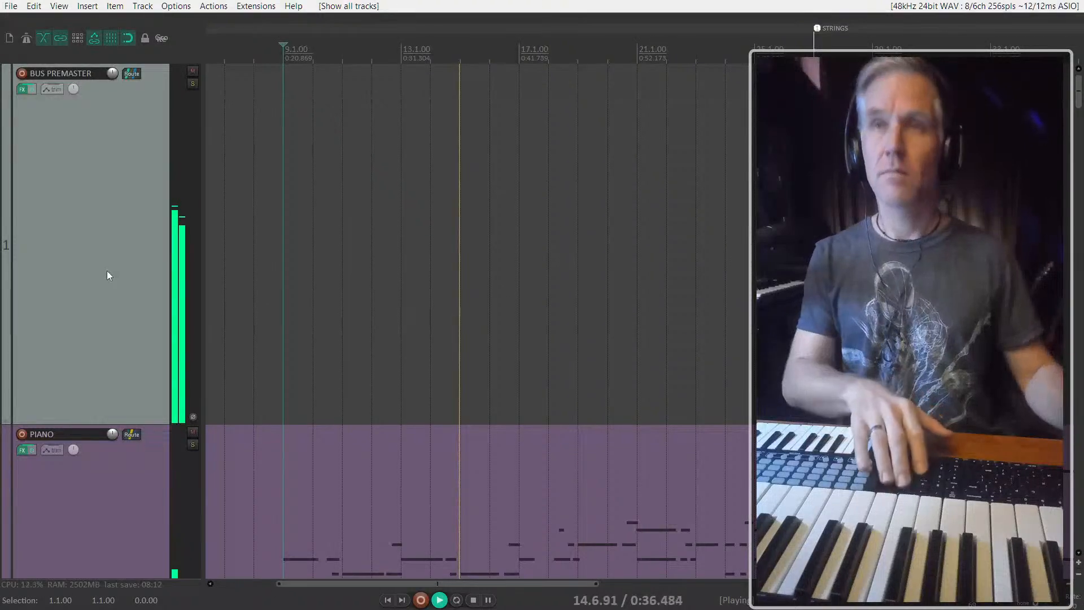
{"action": "key", "text": "s"}
{"action": "key", "text": "a"}
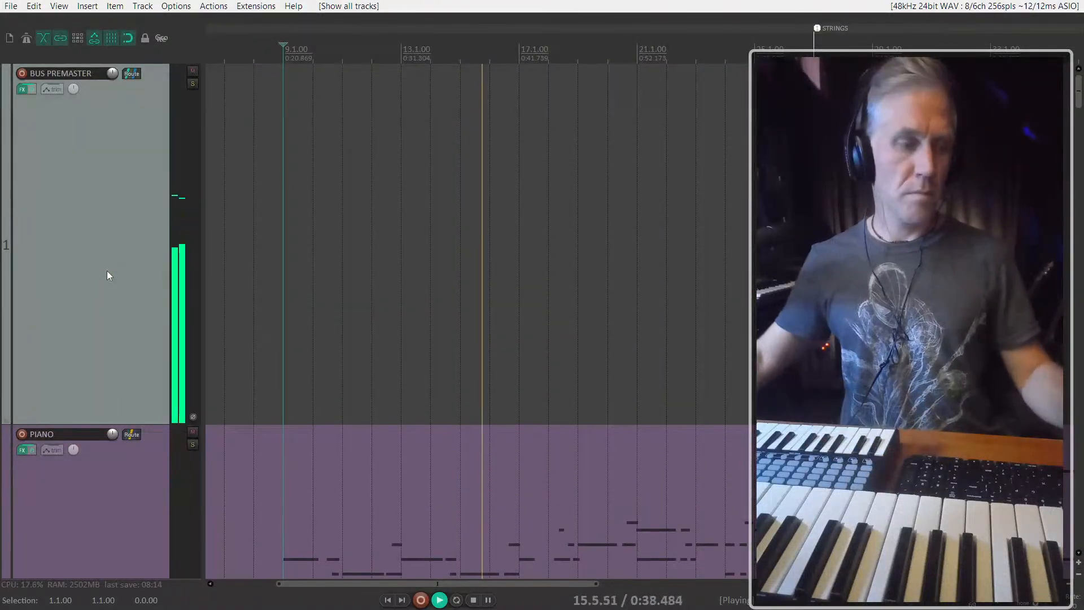
{"action": "scroll", "coordinate": [107, 270], "scroll_direction": "down", "scroll_amount": 4}
{"action": "scroll", "coordinate": [107, 270], "scroll_direction": "down", "scroll_amount": 5}
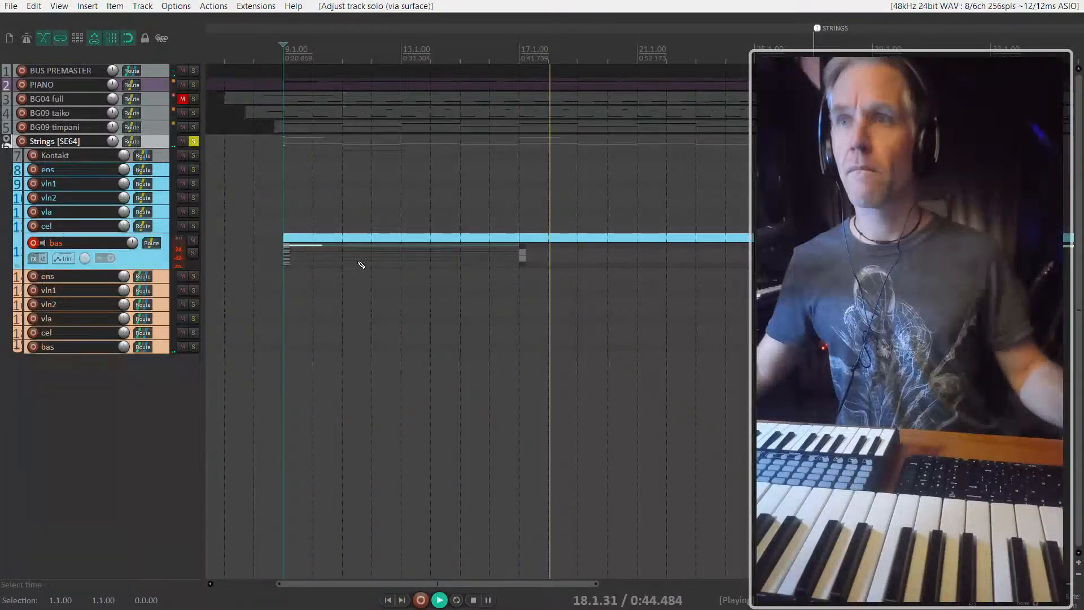
{"action": "left_click", "coordinate": [548, 248]}
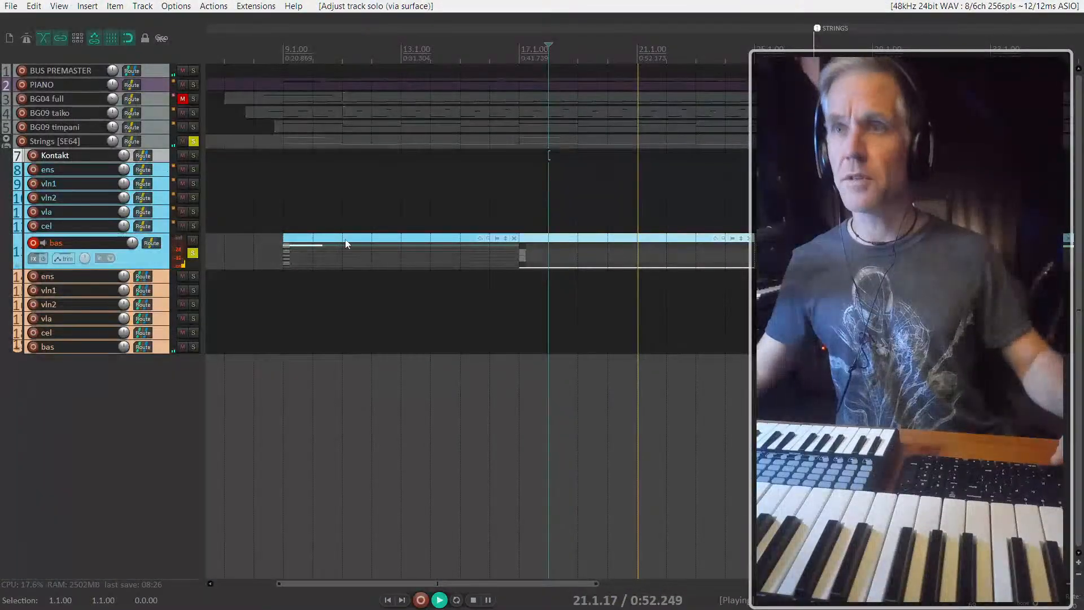
Step: Open the Kontakt instrument of the strings and restart playback from bar 17
{"action": "left_click", "coordinate": [157, 156]}
{"action": "scroll", "coordinate": [162, 396], "scroll_direction": "down", "scroll_amount": 1}
{"action": "key", "text": "space"}
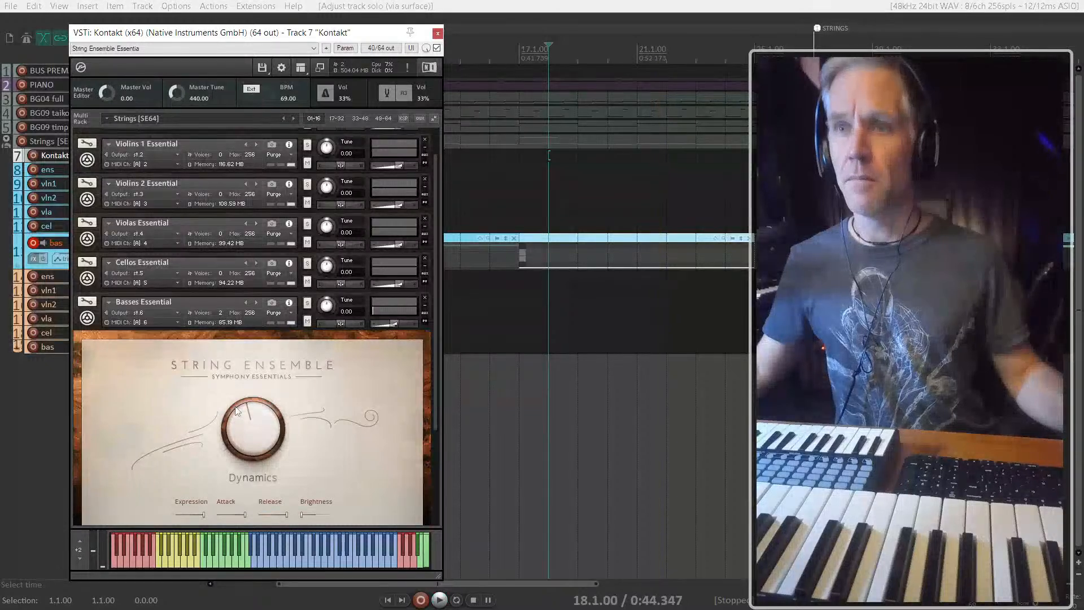
{"action": "left_click", "coordinate": [518, 215]}
{"action": "left_click", "coordinate": [519, 215]}
{"action": "key", "text": "space"}
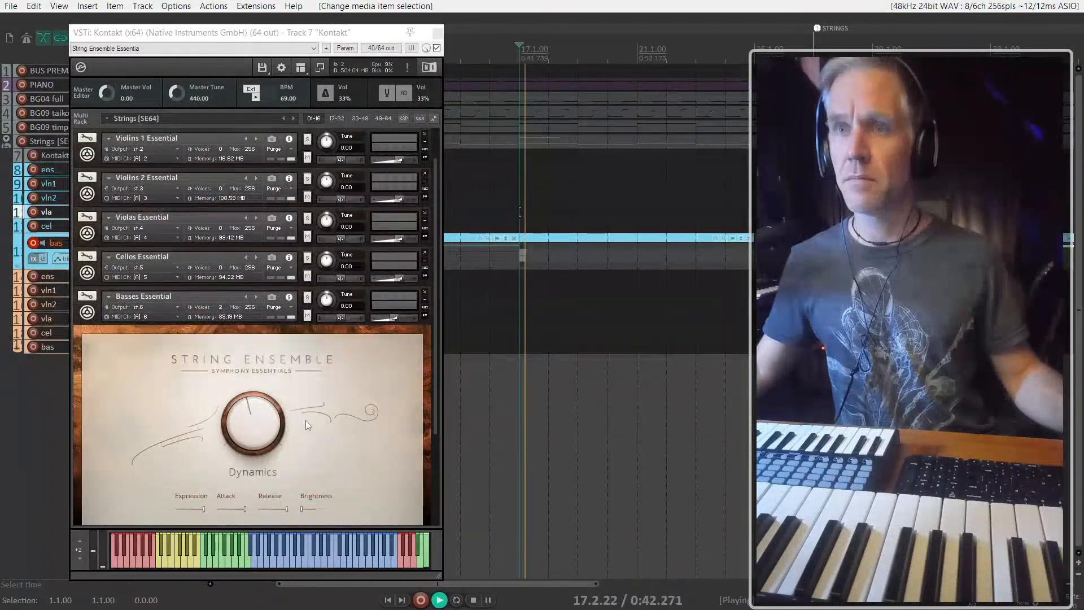
Step: Lower the Attack, raise the Brightness slightly and set the Dynamics to 38% for Basses Essential during playback
{"action": "scroll", "coordinate": [303, 421], "scroll_direction": "down", "scroll_amount": 1}
{"action": "left_click_drag", "start_coordinate": [239, 389], "coordinate": [239, 315]}
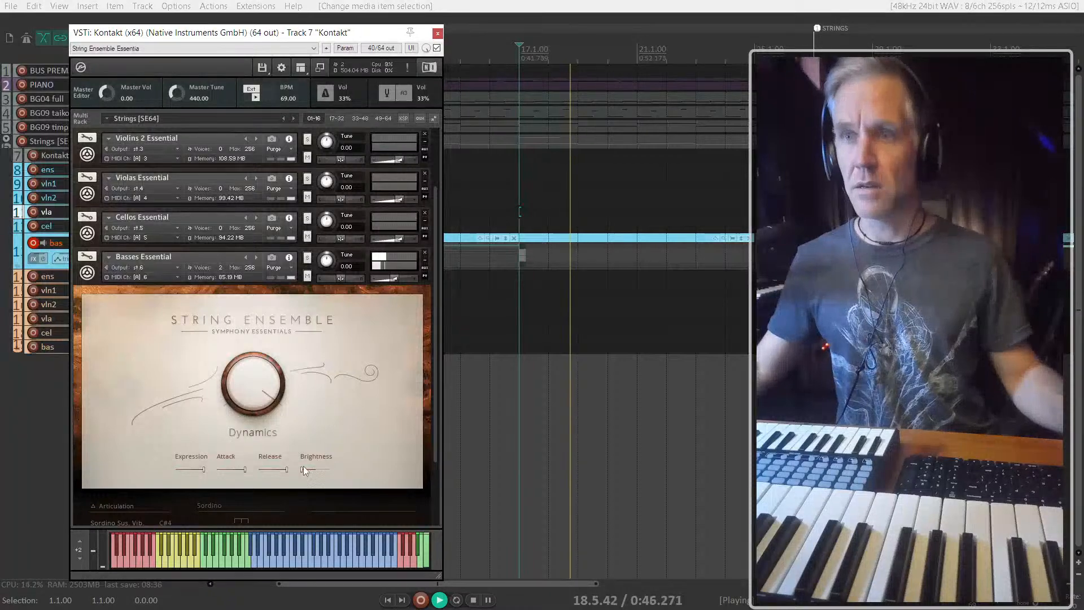
{"action": "left_click_drag", "start_coordinate": [302, 469], "coordinate": [211, 468]}
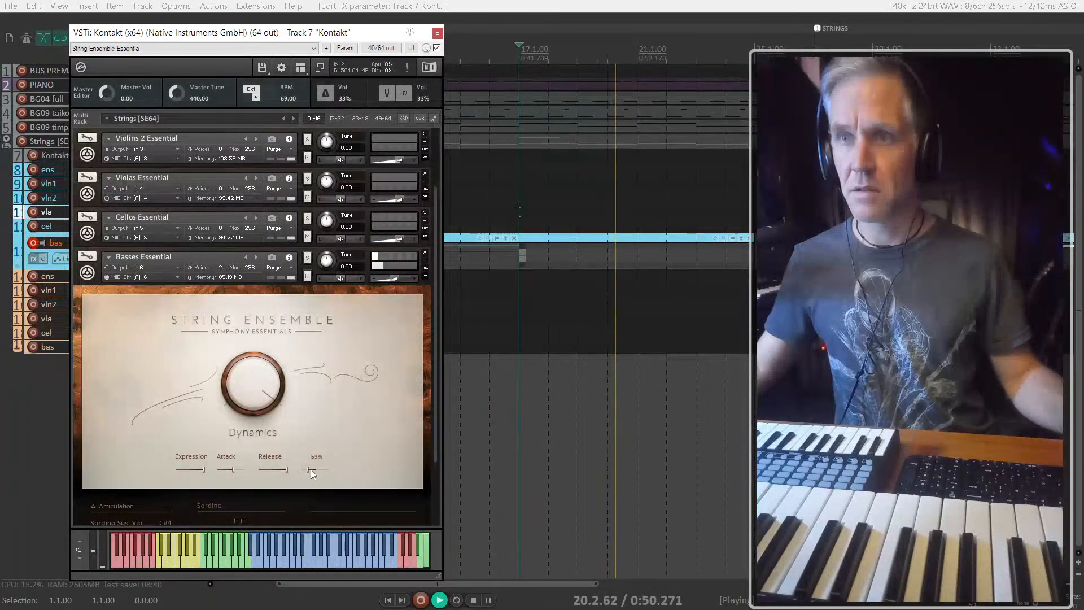
{"action": "left_click_drag", "start_coordinate": [309, 469], "coordinate": [301, 469]}
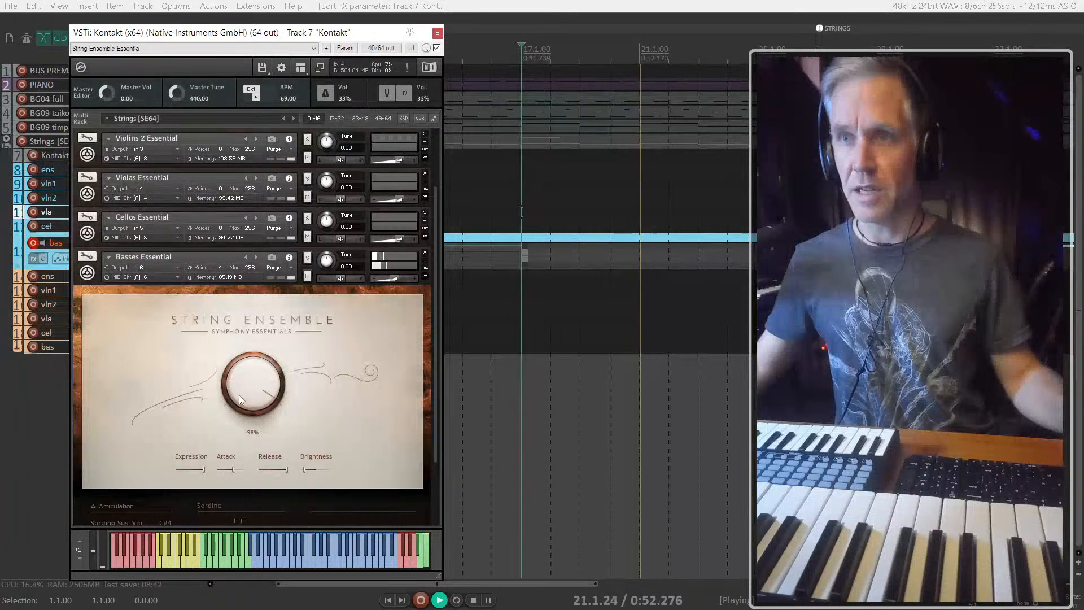
{"action": "left_click_drag", "start_coordinate": [238, 404], "coordinate": [257, 495]}
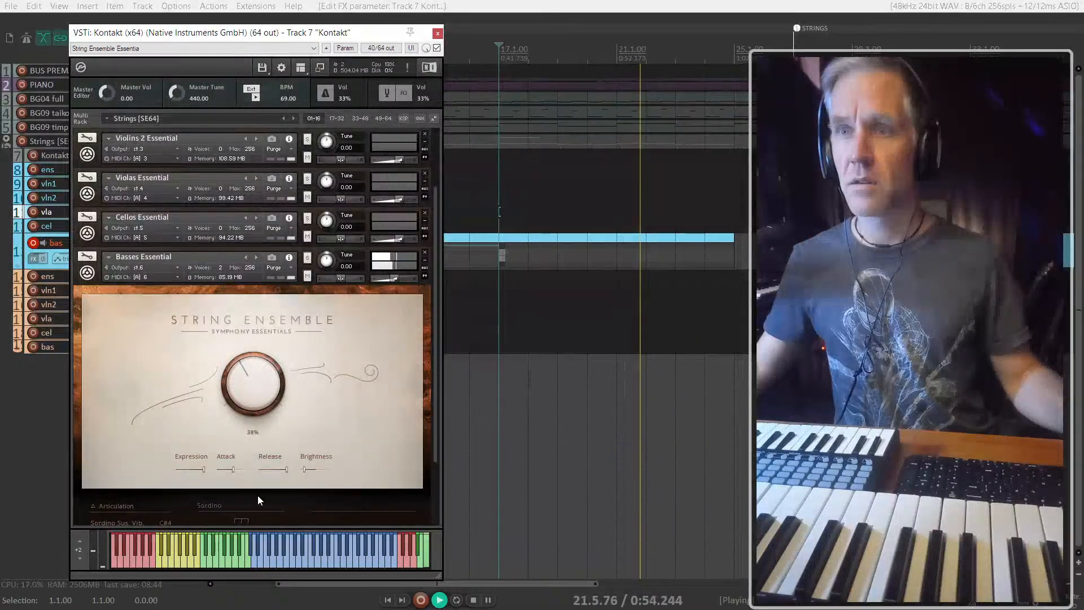
Step: Close the Kontakt window and unsolo the bas track and the Strings folder
{"action": "left_click_drag", "start_coordinate": [370, 34], "coordinate": [336, 30]}
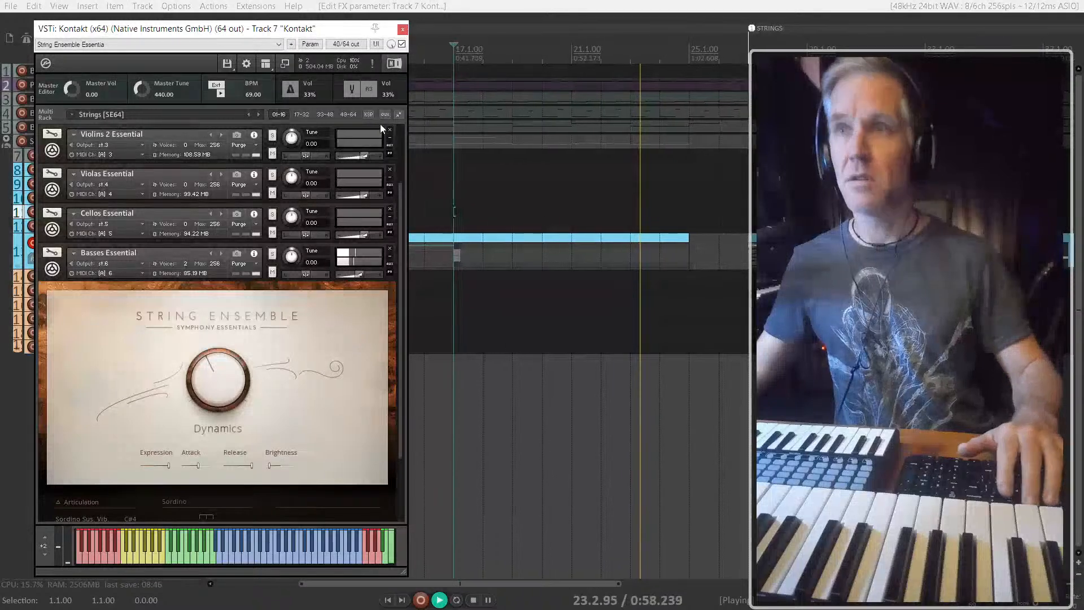
{"action": "key", "text": "Escape"}
{"action": "left_click", "coordinate": [193, 252]}
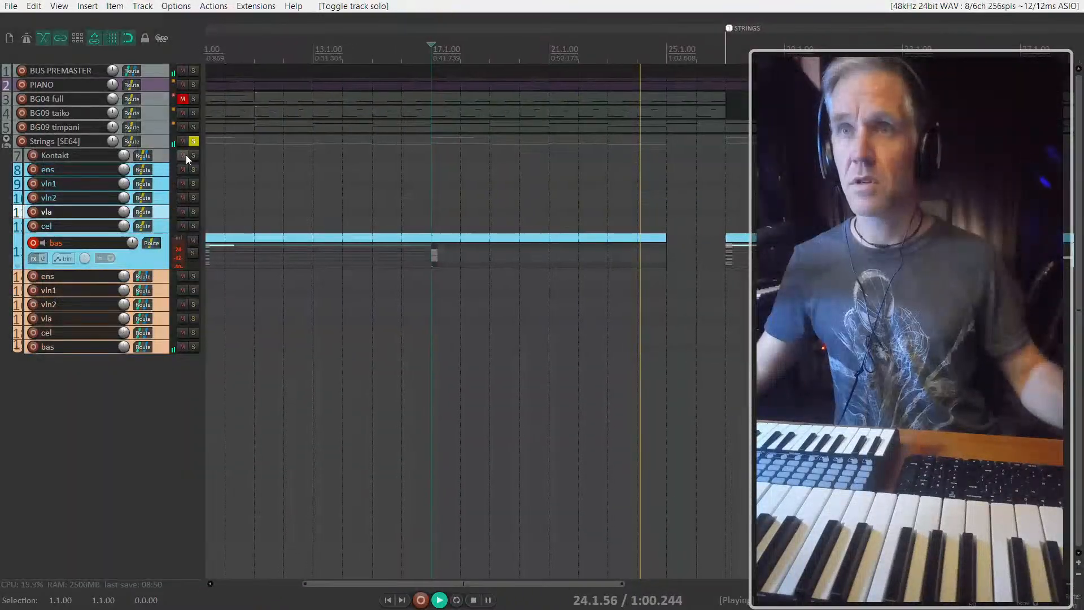
{"action": "scroll", "coordinate": [292, 198], "scroll_direction": "down", "scroll_amount": 2}
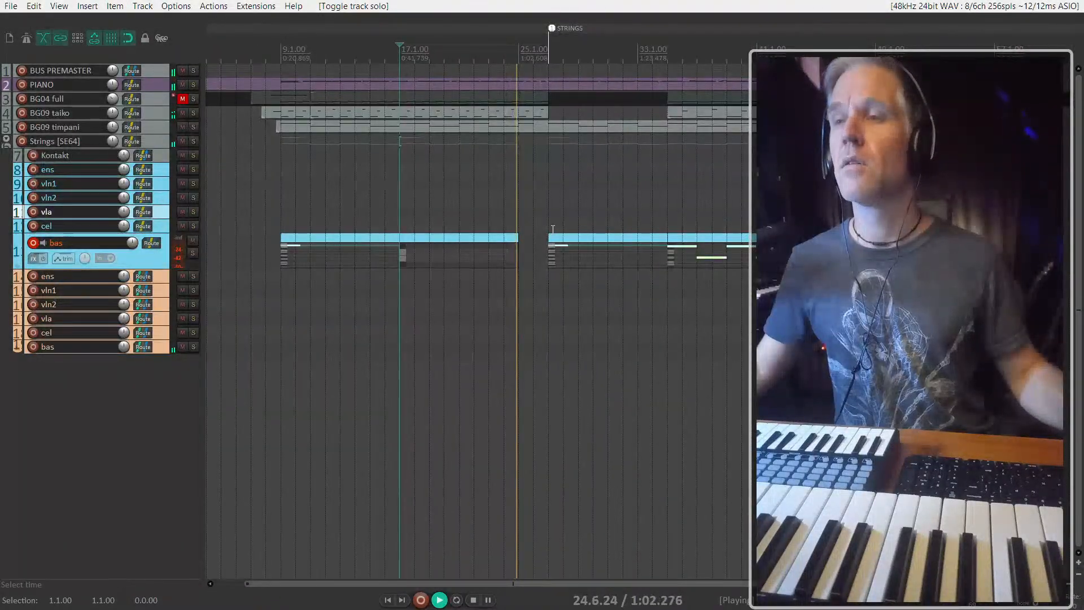
Step: Listen to the arrangement across the gap in the bas line between bars 25 and 27, starting from bar 24
{"action": "left_click", "coordinate": [580, 244]}
{"action": "left_click_drag", "start_coordinate": [565, 209], "coordinate": [653, 255]}
{"action": "scroll", "coordinate": [609, 262], "scroll_direction": "up", "scroll_amount": 2}
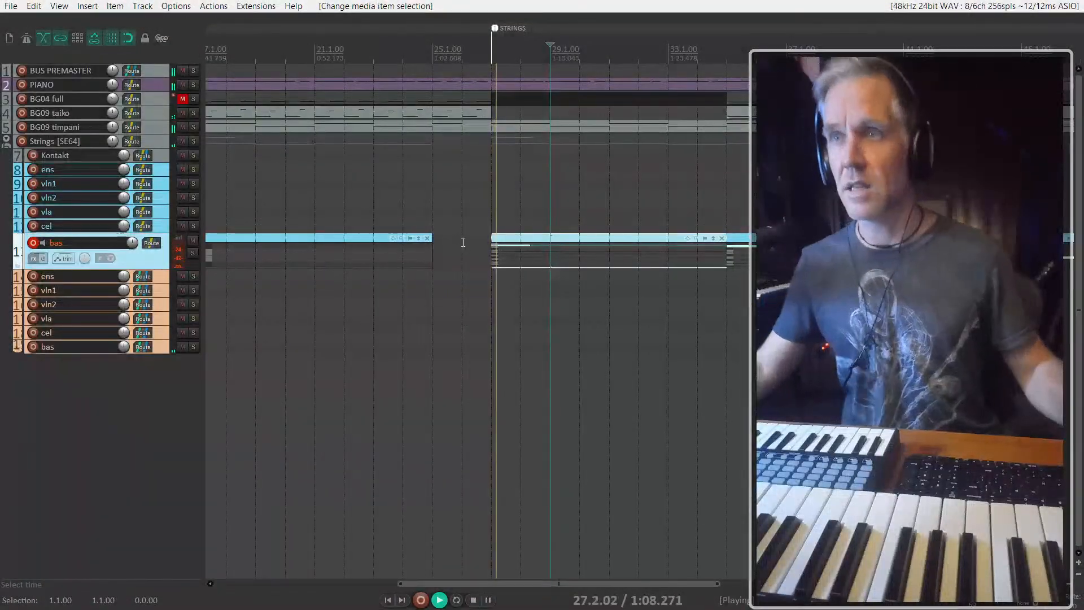
{"action": "key", "text": "space"}
{"action": "left_click", "coordinate": [439, 238]}
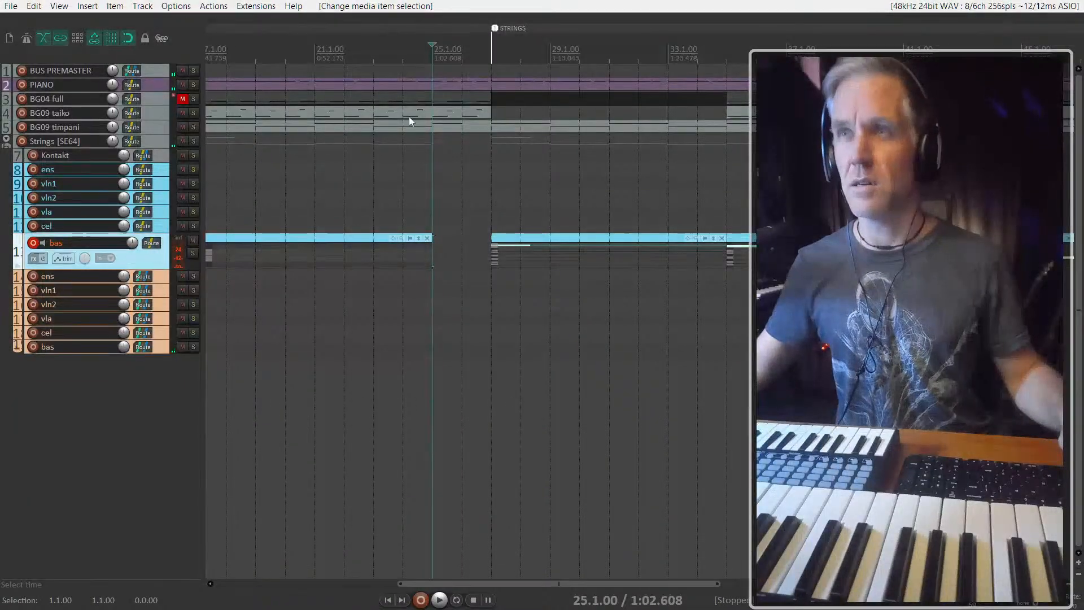
{"action": "left_click", "coordinate": [405, 84]}
{"action": "key", "text": "space"}
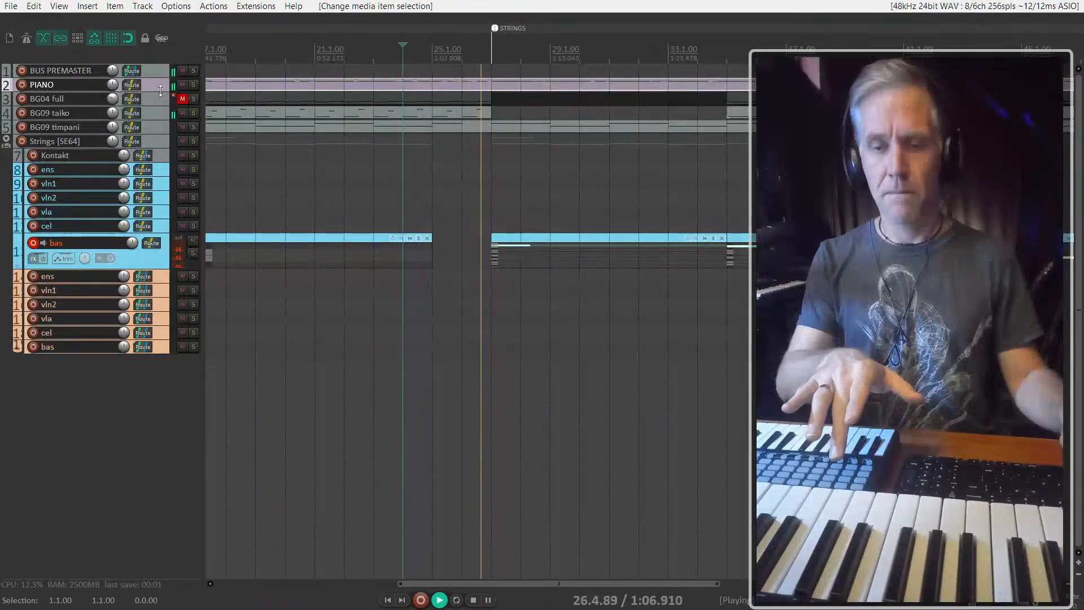
{"action": "key", "text": "space"}
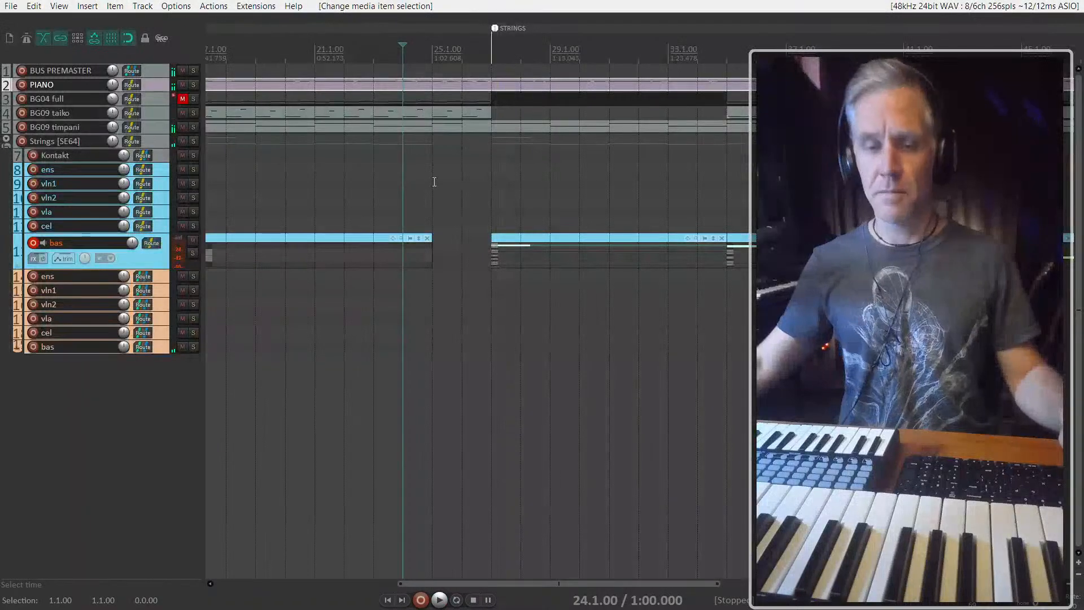
Step: Place the edit cursor at bar 25 and record-arm the blue ens track instead of PIANO
{"action": "left_click", "coordinate": [146, 87]}
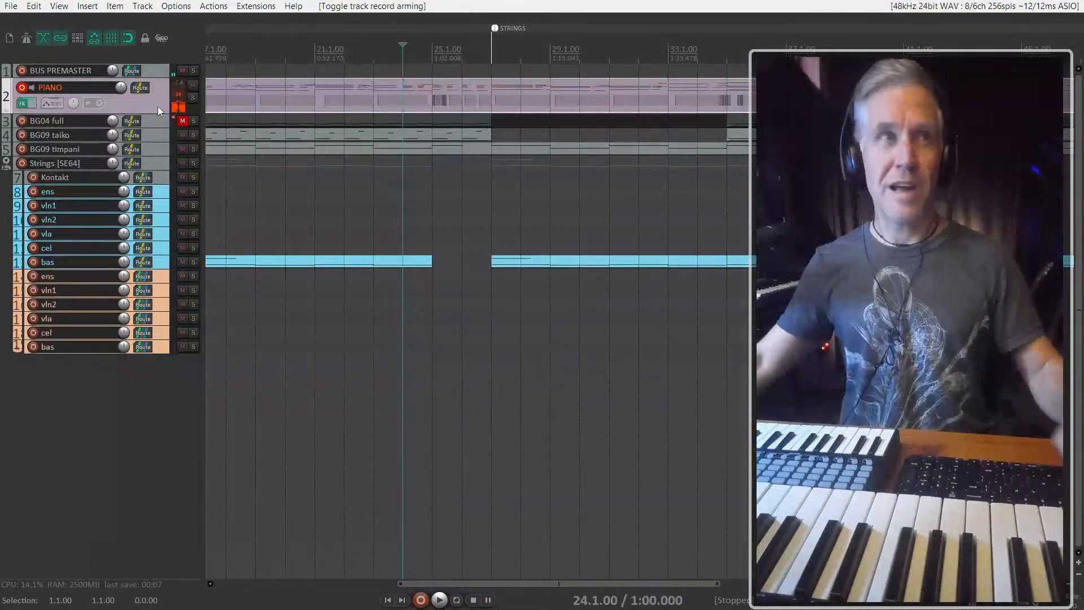
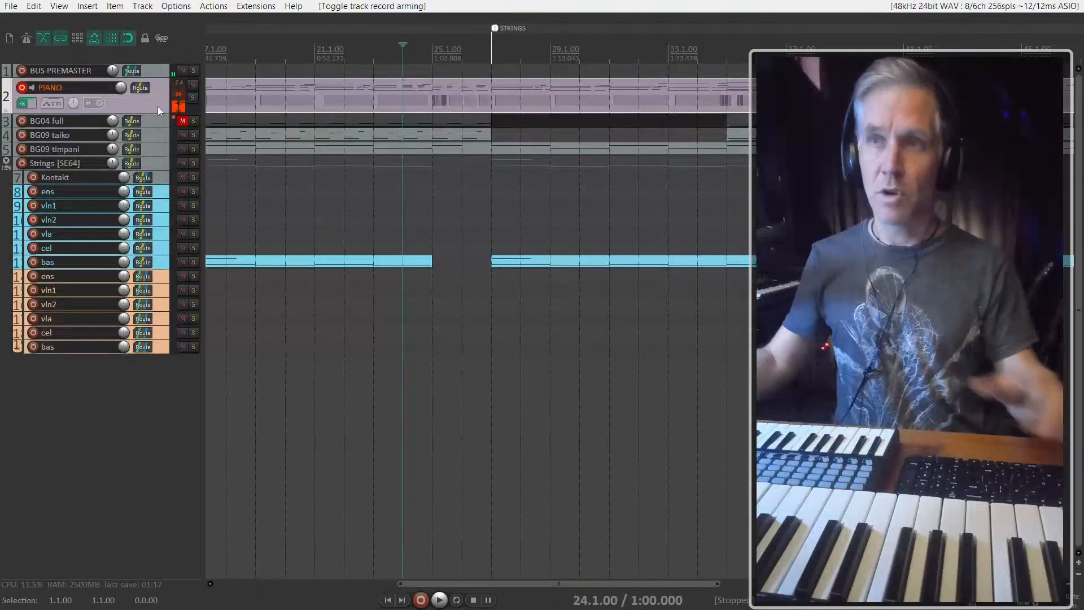
{"action": "scroll", "coordinate": [445, 72], "scroll_direction": "up", "scroll_amount": 5}
{"action": "left_click", "coordinate": [412, 56]}
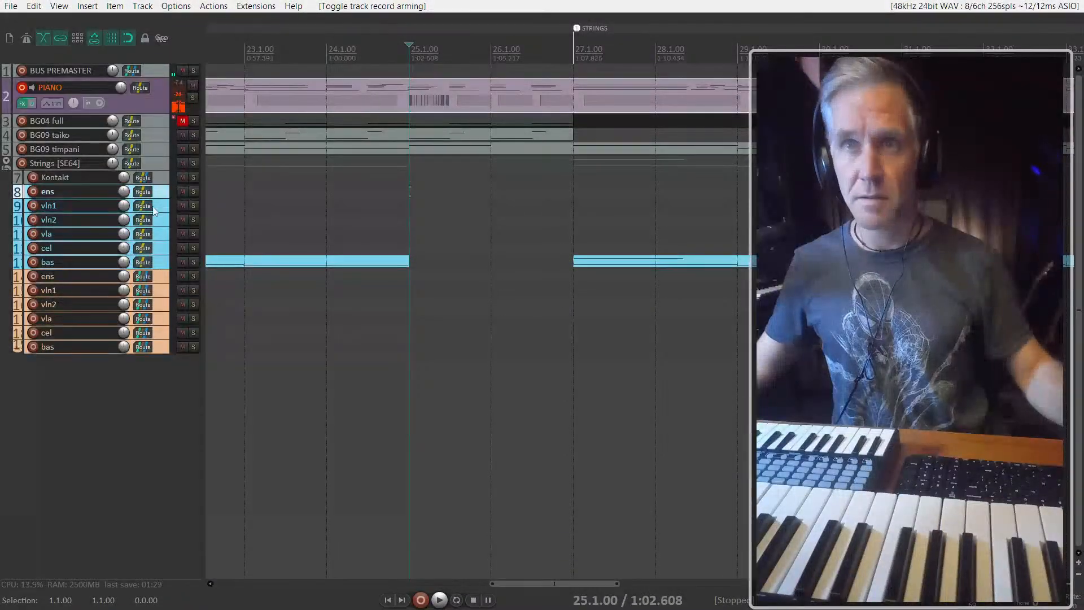
{"action": "key", "text": "shift+F7"}
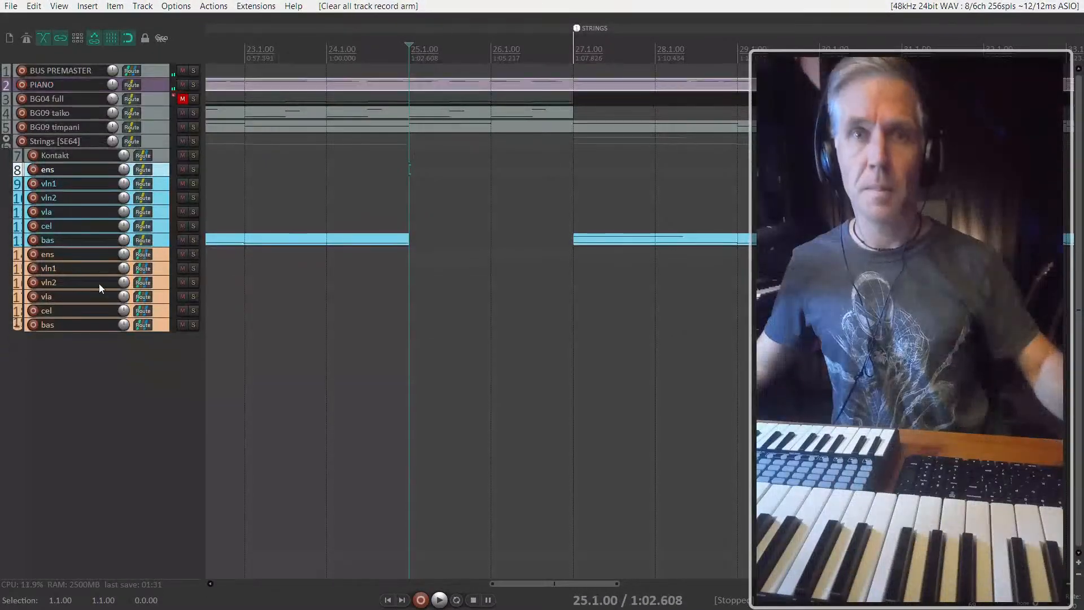
{"action": "key", "text": "F7"}
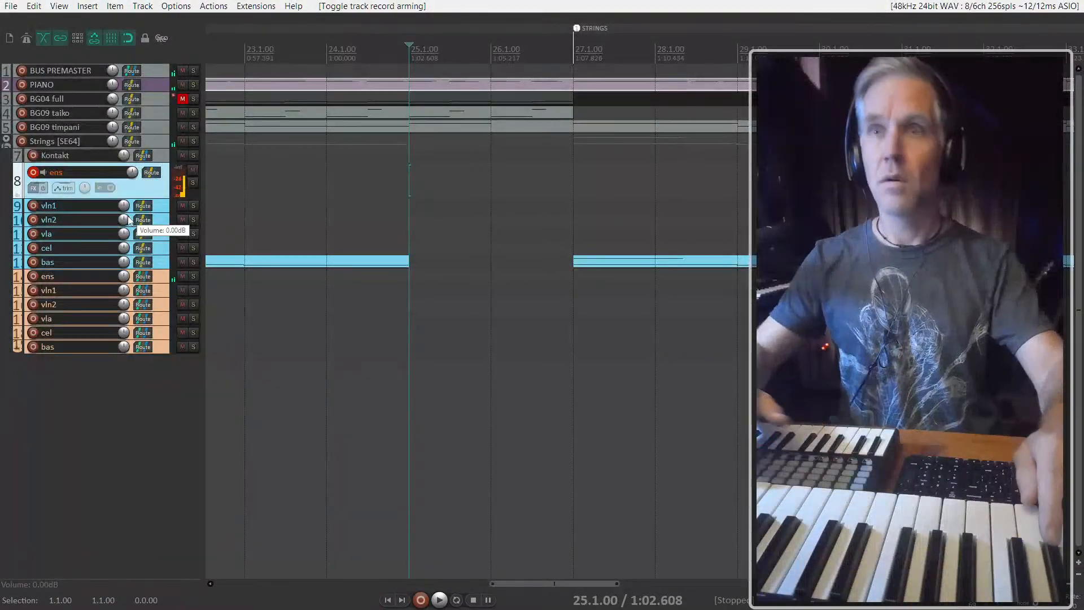
Step: Move the track selection down through the blue string tracks to bas, with bas record-armed
{"action": "key", "text": "Down"}
{"action": "key", "text": "Down"}
{"action": "key", "text": "Down"}
{"action": "key", "text": "Down"}
{"action": "key", "text": "Down"}
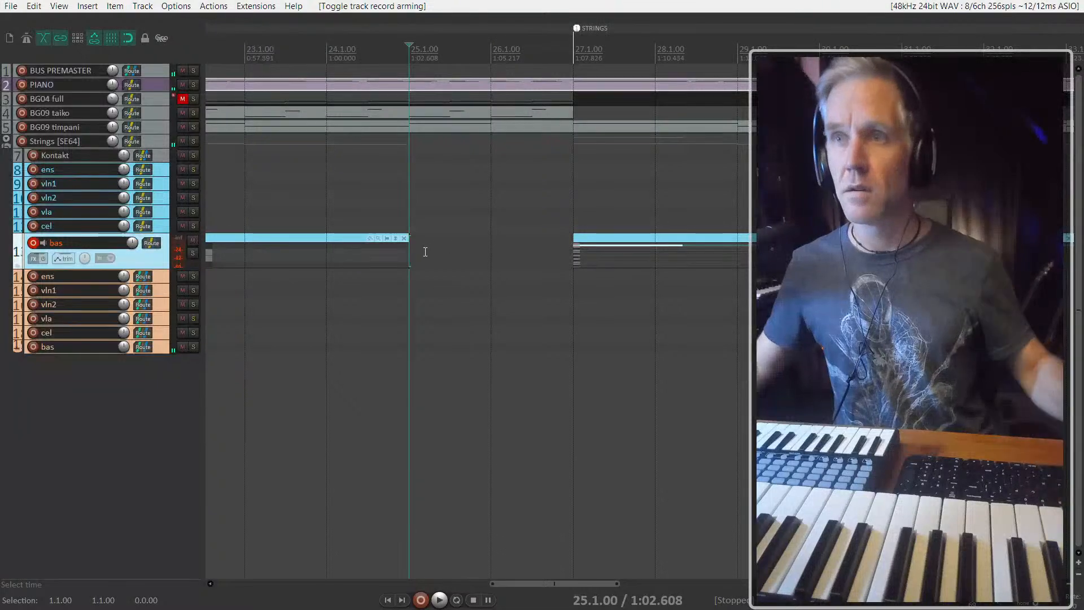
{"action": "left_click_drag", "start_coordinate": [421, 258], "coordinate": [532, 261]}
{"action": "key", "text": "ctrl+z"}
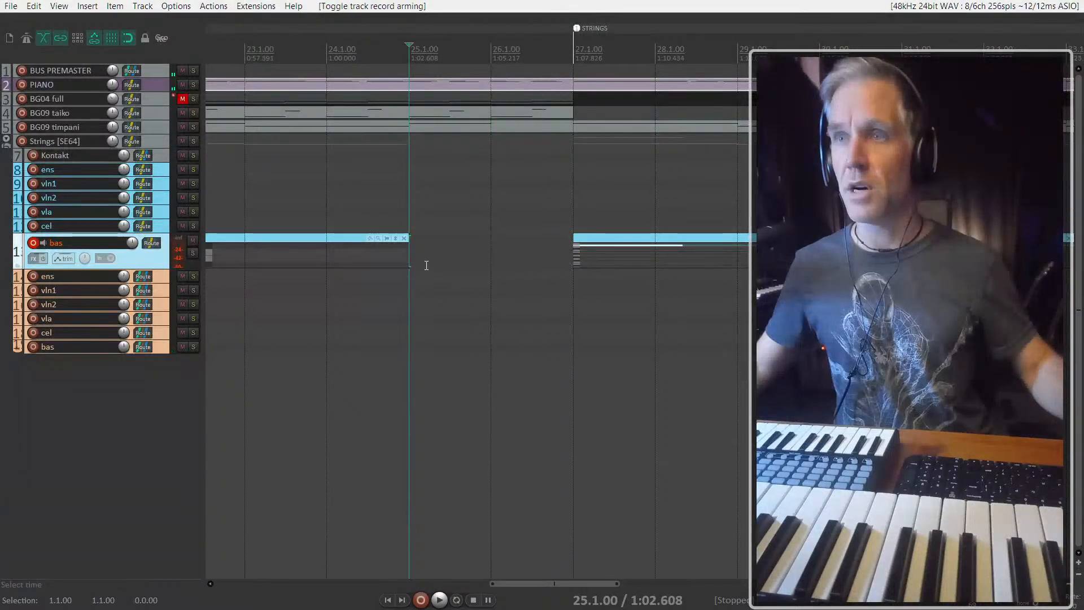
{"action": "mouse_move", "coordinate": [426, 259]}
{"action": "left_mouse_down"}
{"action": "mouse_move", "coordinate": [531, 264]}
{"action": "mouse_move", "coordinate": [414, 272]}
{"action": "left_mouse_up"}
{"action": "key", "text": "ctrl+z"}
Step: Open the copied piano item at bars 25 to 27 on the bas track and delete all its notes
{"action": "double_click", "coordinate": [460, 248]}
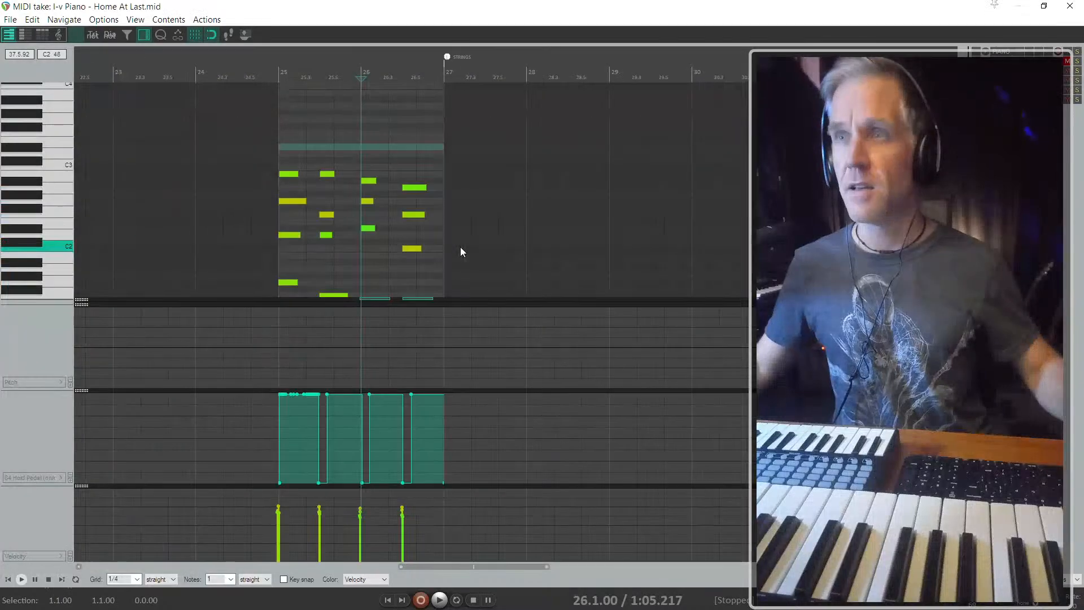
{"action": "left_click_drag", "start_coordinate": [425, 305], "coordinate": [503, 303]}
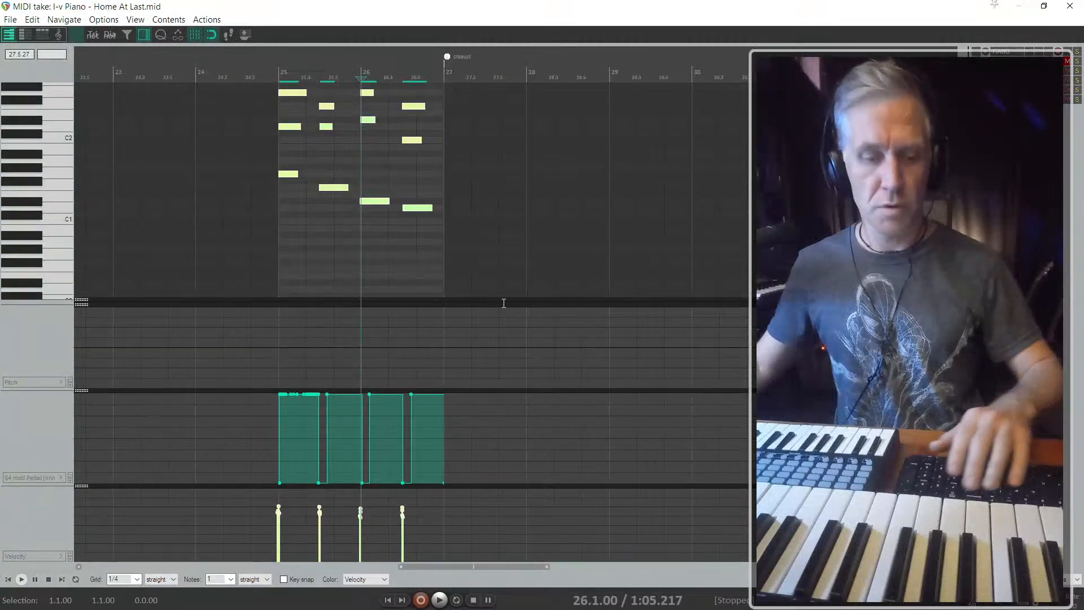
{"action": "key", "text": "Delete"}
{"action": "key", "text": "Delete"}
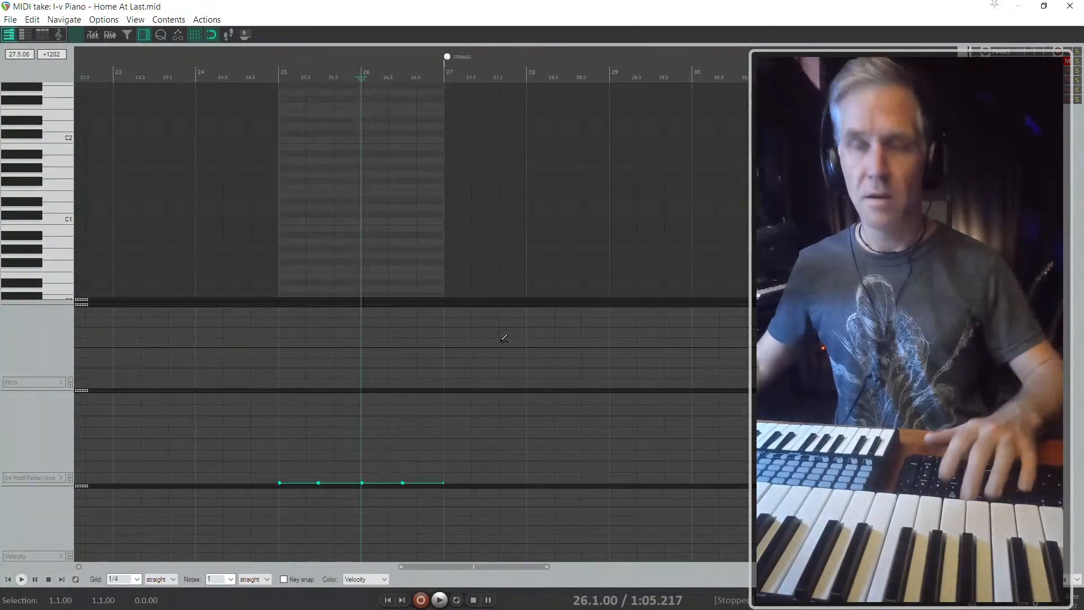
{"action": "key", "text": "Escape"}
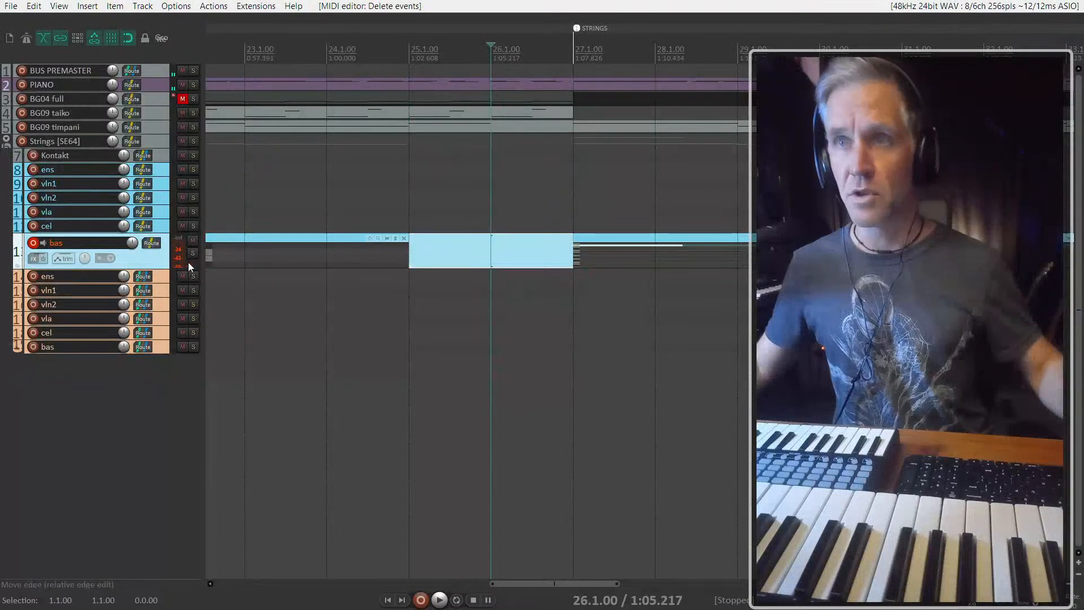
Step: Enlarge the bas track and open its emptied item in the MIDI editor with the cursor at bar 25
{"action": "left_click_drag", "start_coordinate": [167, 264], "coordinate": [167, 412]}
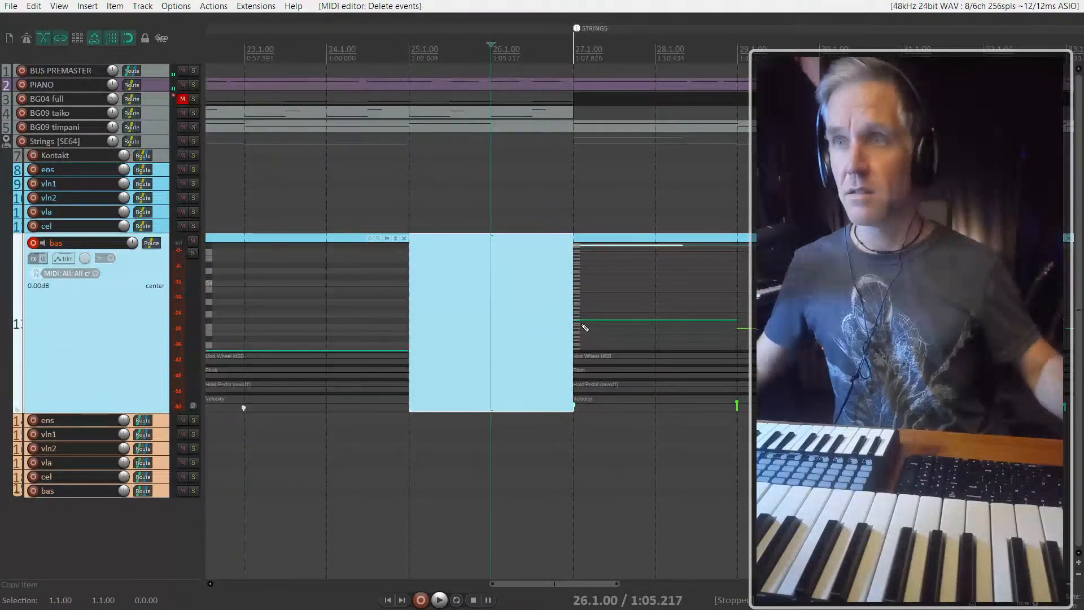
{"action": "double_click", "coordinate": [486, 320]}
{"action": "key", "text": "Escape"}
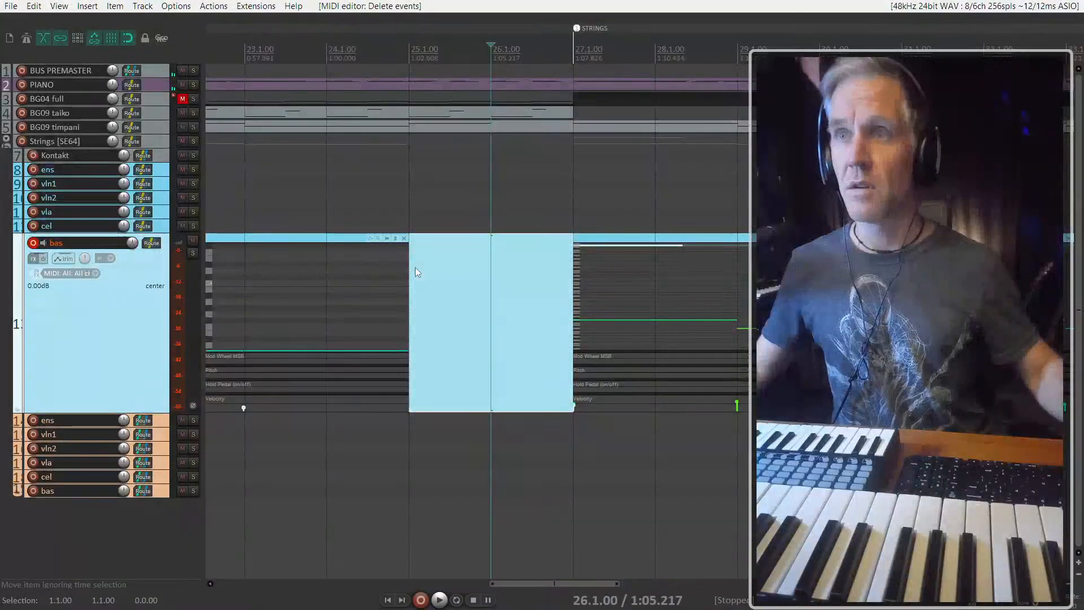
{"action": "double_click", "coordinate": [416, 268]}
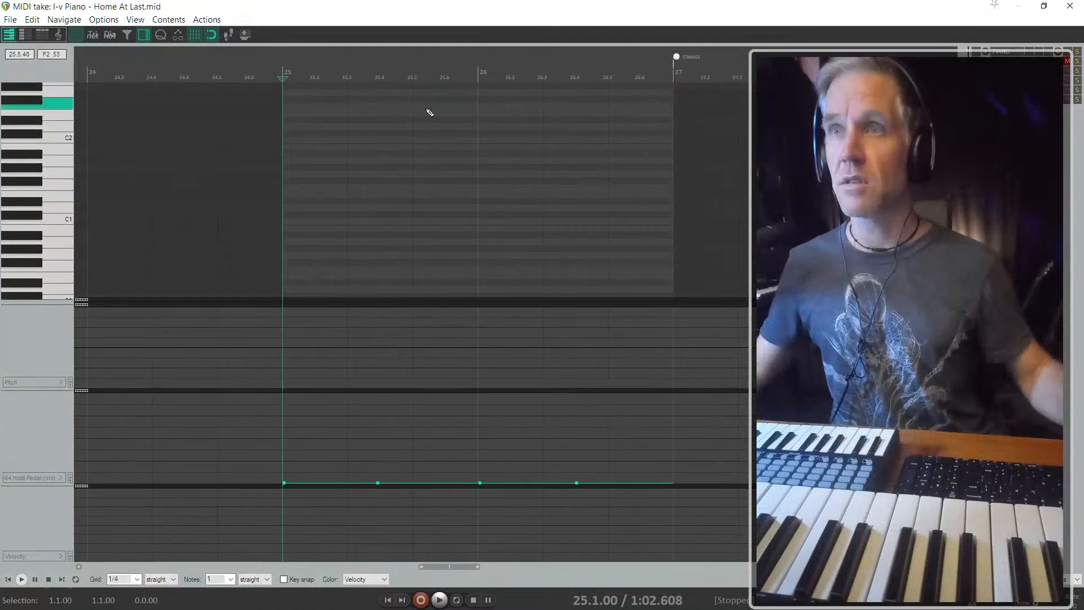
Step: Turn on step recording for the bas item and set the MIDI editor grid to 1/2
{"action": "left_click", "coordinate": [229, 35]}
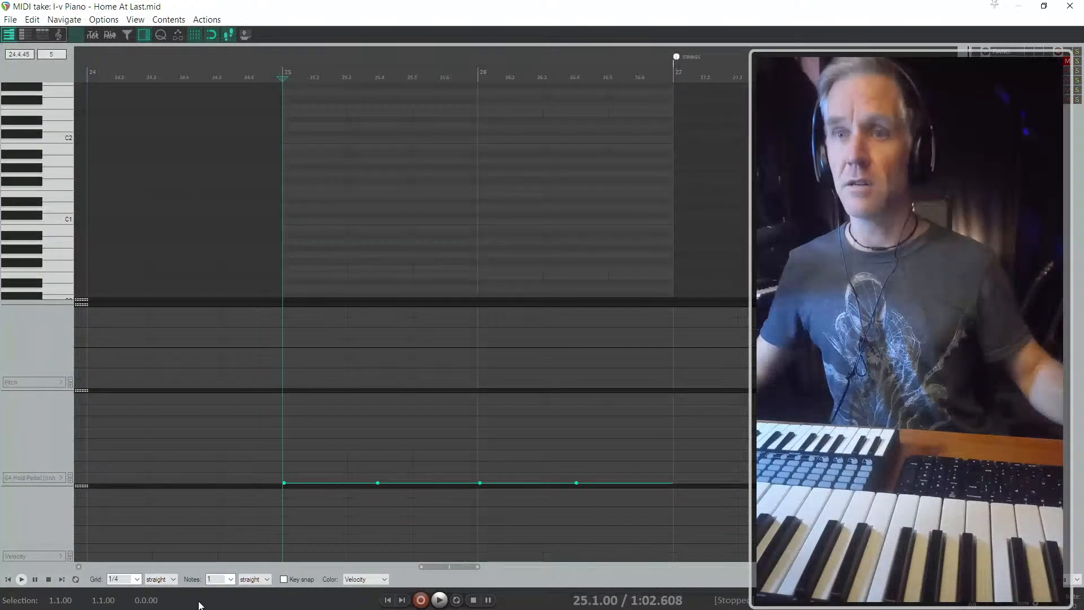
{"action": "left_click", "coordinate": [138, 579]}
{"action": "left_click", "coordinate": [122, 557]}
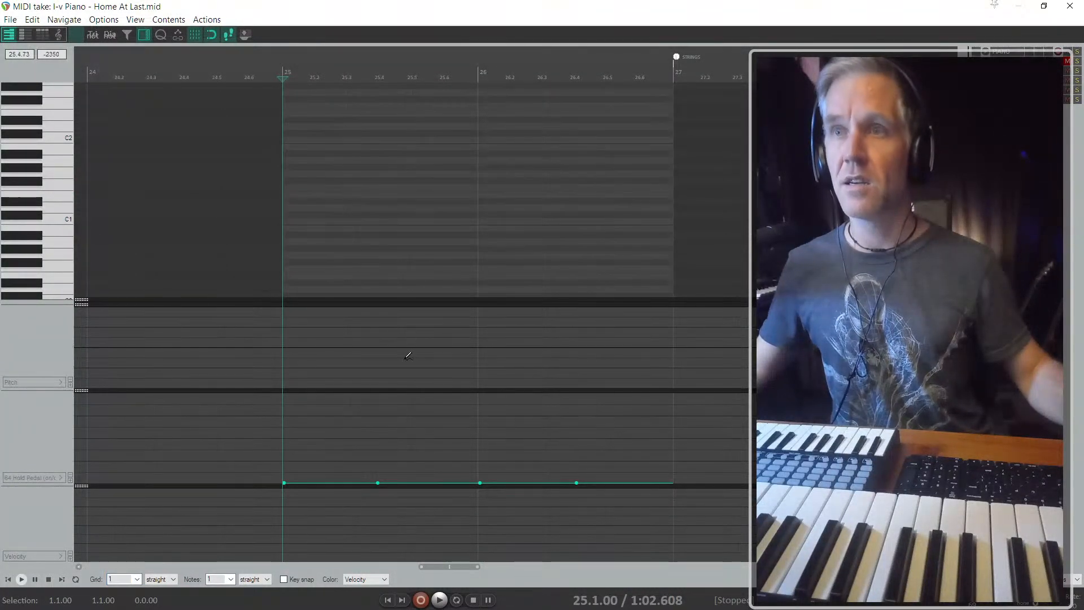
{"action": "scroll", "coordinate": [277, 565], "scroll_direction": "down", "scroll_amount": 1}
{"action": "left_click", "coordinate": [137, 579]}
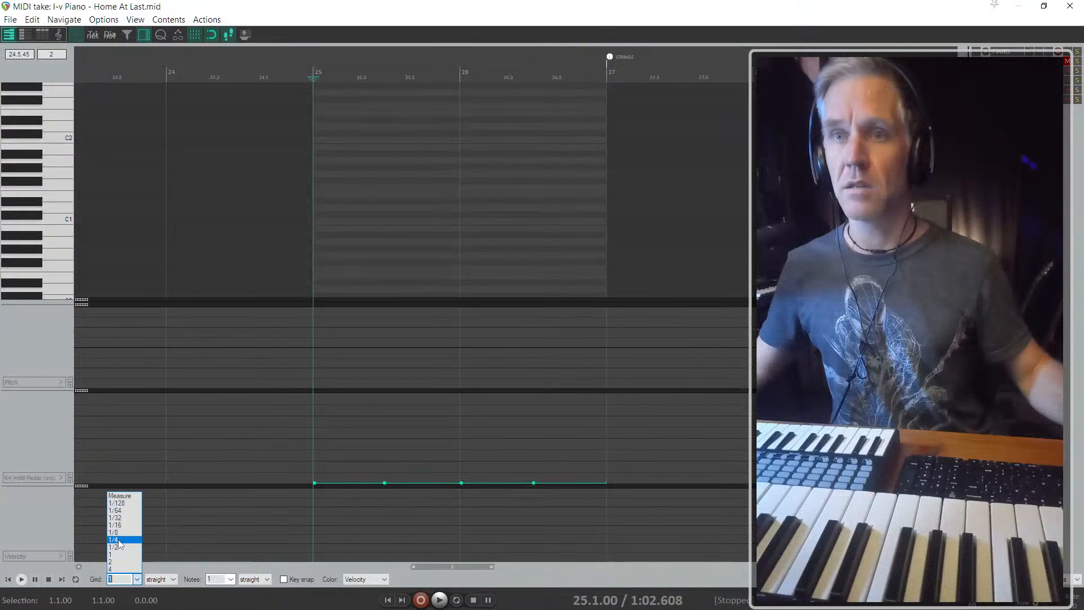
{"action": "left_click", "coordinate": [117, 547]}
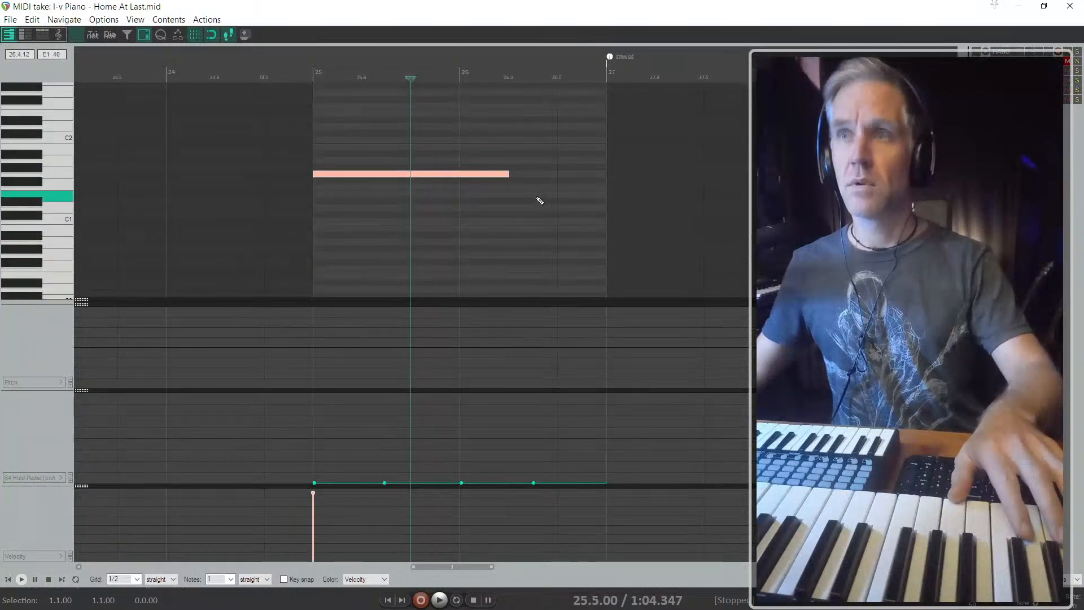
Step: Delete the step-entered note and set the MIDI editor grid to 1/4
{"action": "key", "text": "Delete"}
{"action": "left_click", "coordinate": [136, 579]}
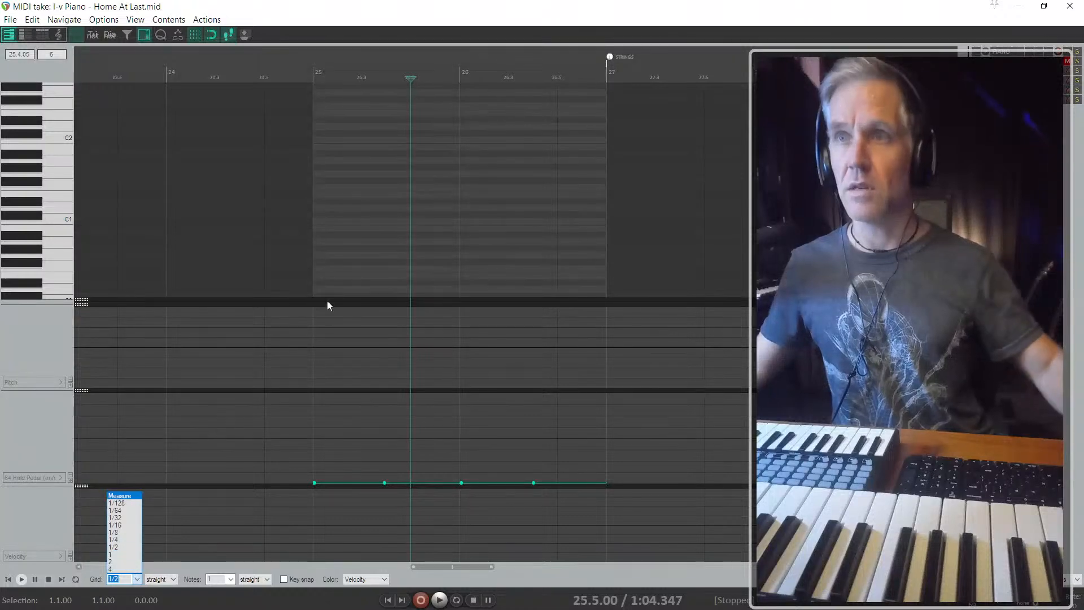
{"action": "left_click", "coordinate": [330, 282]}
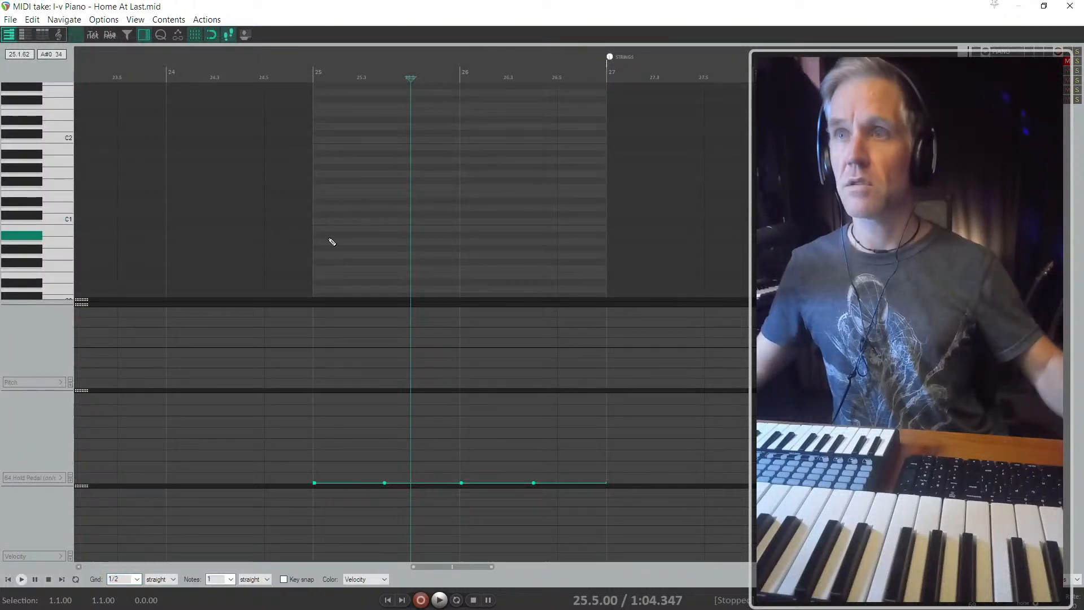
{"action": "left_click", "coordinate": [139, 580]}
{"action": "left_click", "coordinate": [116, 539]}
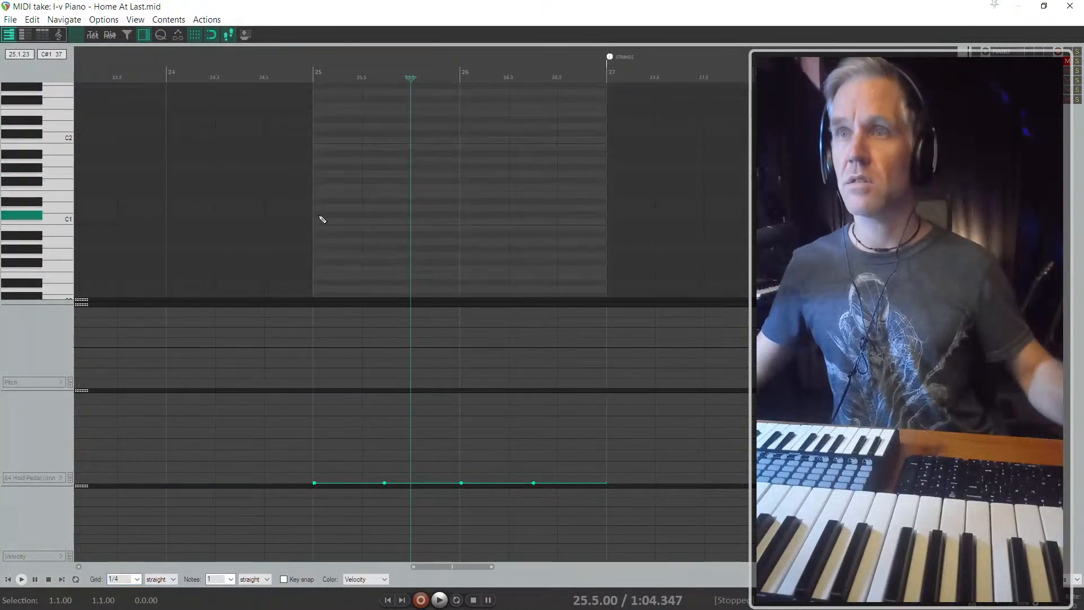
Step: Draw a G0 note from bar 25, audition it, and shorten it to end at 25.3
{"action": "scroll", "coordinate": [260, 216], "scroll_direction": "down", "scroll_amount": 2}
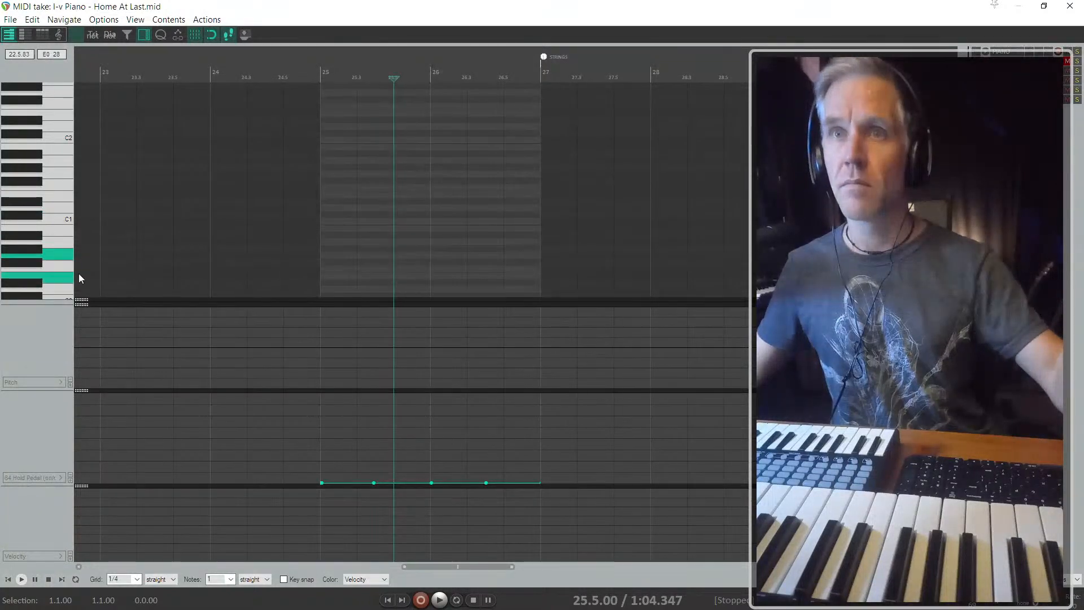
{"action": "scroll", "coordinate": [44, 248], "scroll_direction": "down", "scroll_amount": 1}
{"action": "scroll", "coordinate": [43, 244], "scroll_direction": "down", "scroll_amount": 3}
{"action": "left_click_drag", "start_coordinate": [446, 189], "coordinate": [367, 194]}
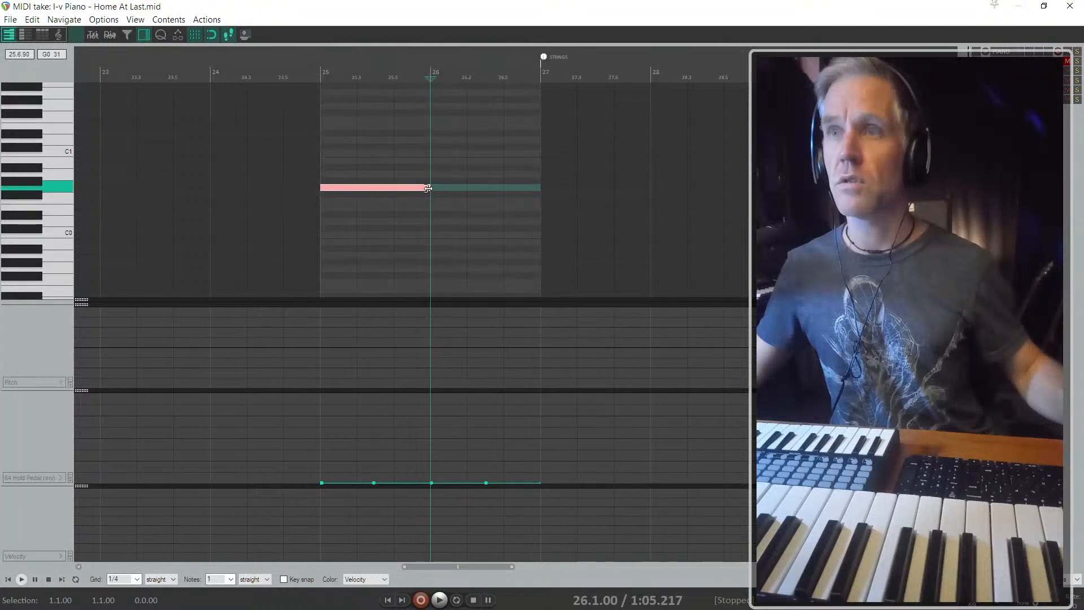
{"action": "left_click", "coordinate": [321, 72]}
{"action": "key", "text": "space"}
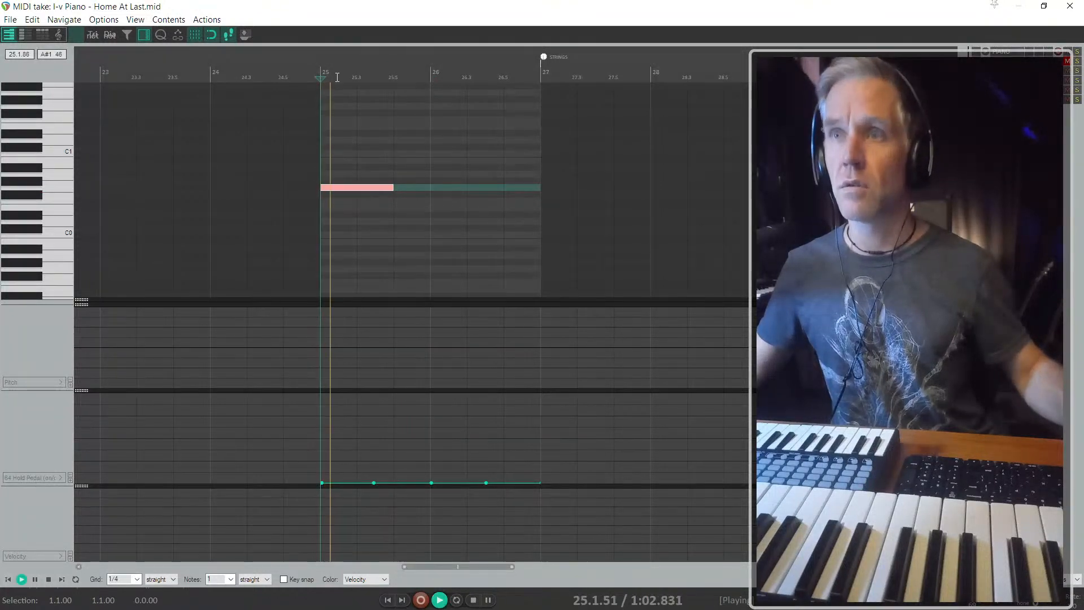
{"action": "key", "text": "space"}
{"action": "left_click_drag", "start_coordinate": [393, 187], "coordinate": [357, 187]}
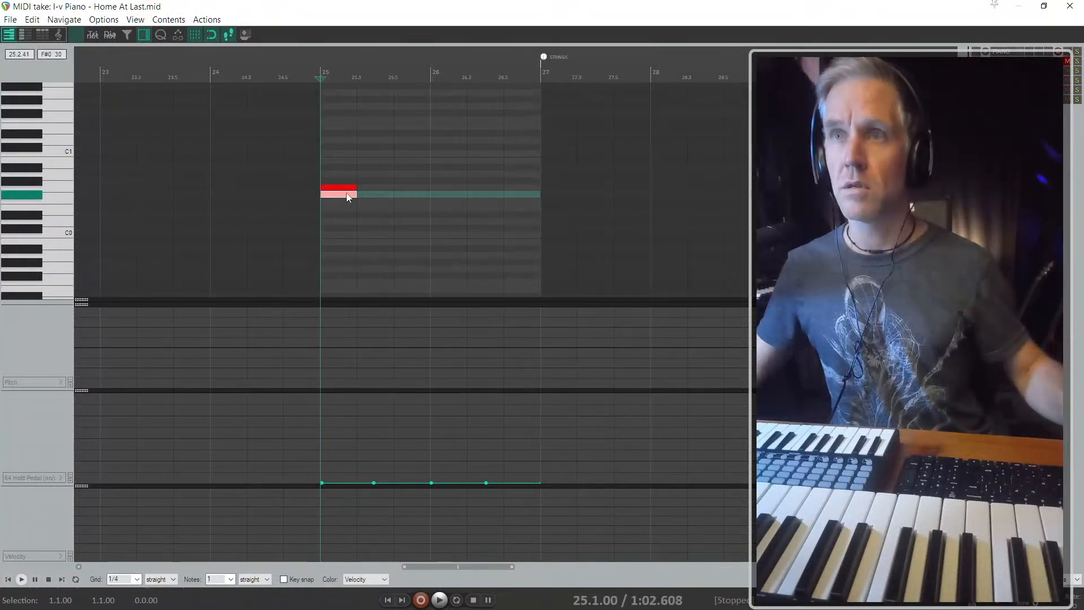
Step: Undo the stray F#0 note and add quarter-length notes F0 at 25.3, C0 at 25.5 and F0 at bar 26
{"action": "key", "text": "ctrl+z"}
{"action": "left_click", "coordinate": [375, 201]}
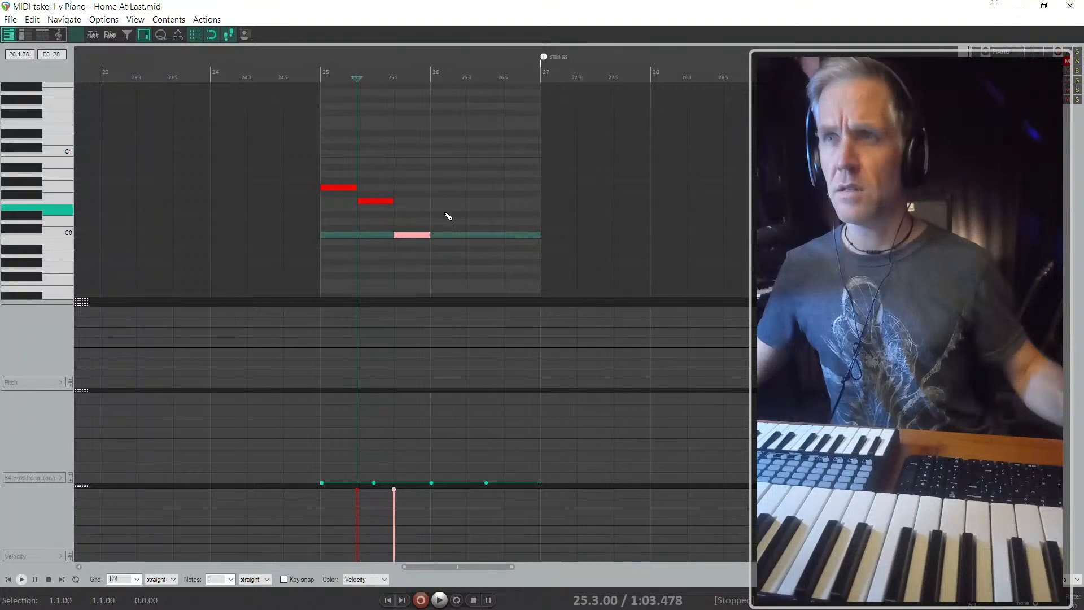
{"action": "left_click", "coordinate": [444, 203]}
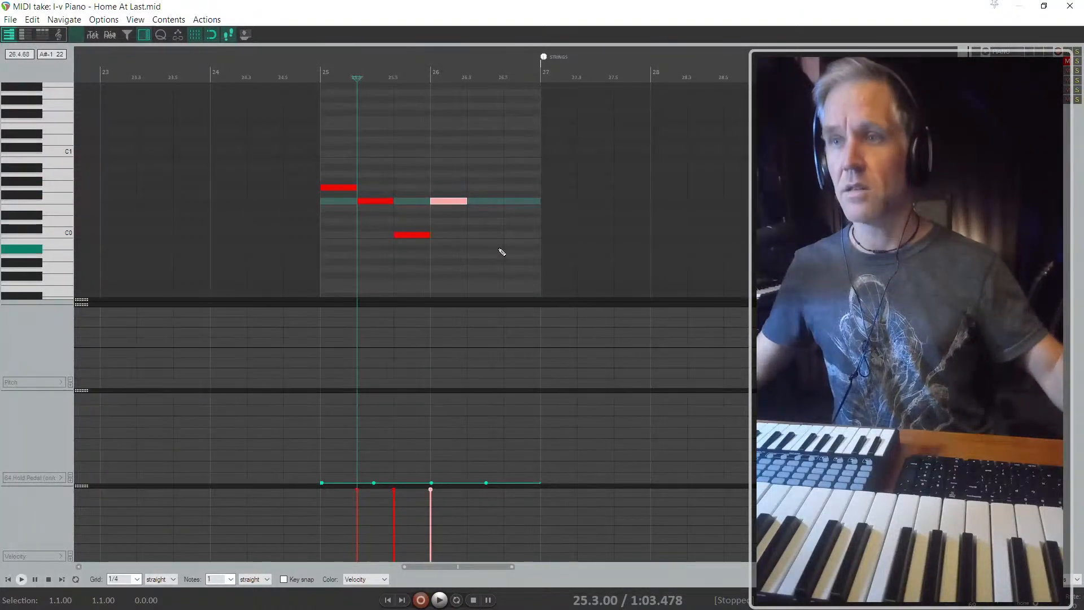
Step: Close the MIDI editor and play the new bas line from bar 25 in the arrangement
{"action": "key", "text": "Escape"}
{"action": "left_click", "coordinate": [450, 319]}
{"action": "key", "text": "space"}
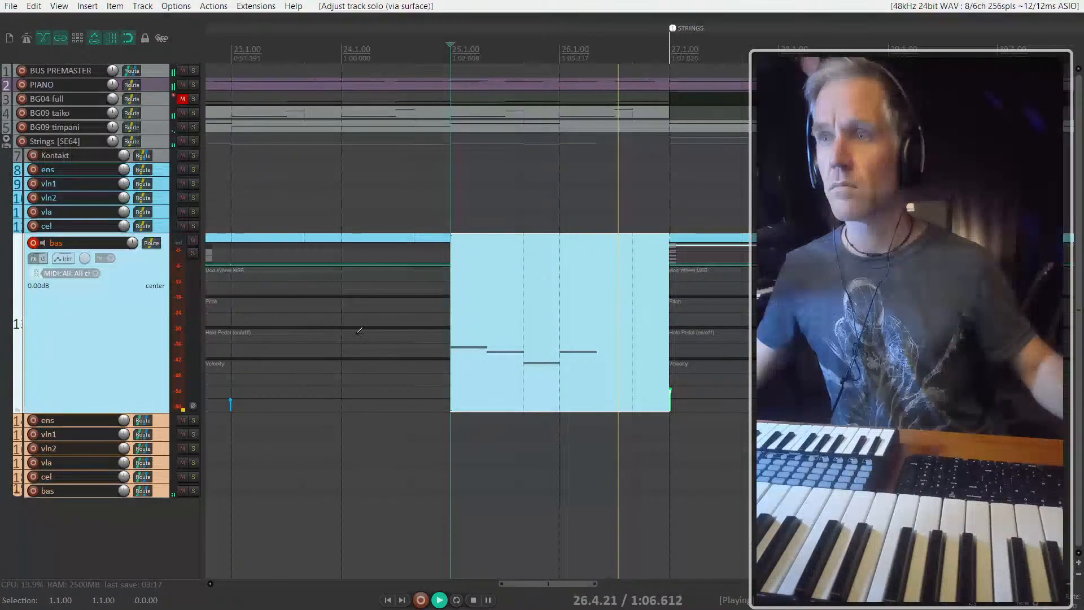
Step: Stretch all four notes of the bass MIDI item at bar 25 so the last one ends at bar 27
{"action": "key", "text": "space"}
{"action": "double_click", "coordinate": [605, 349]}
{"action": "scroll", "coordinate": [458, 258], "scroll_direction": "up", "scroll_amount": 2}
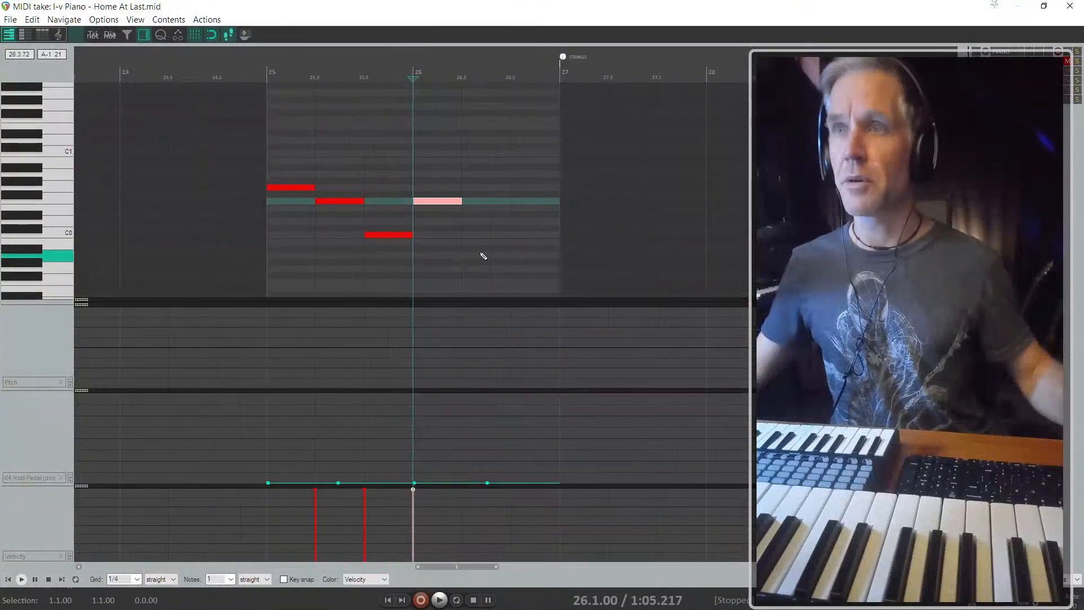
{"action": "key", "text": "ctrl+a"}
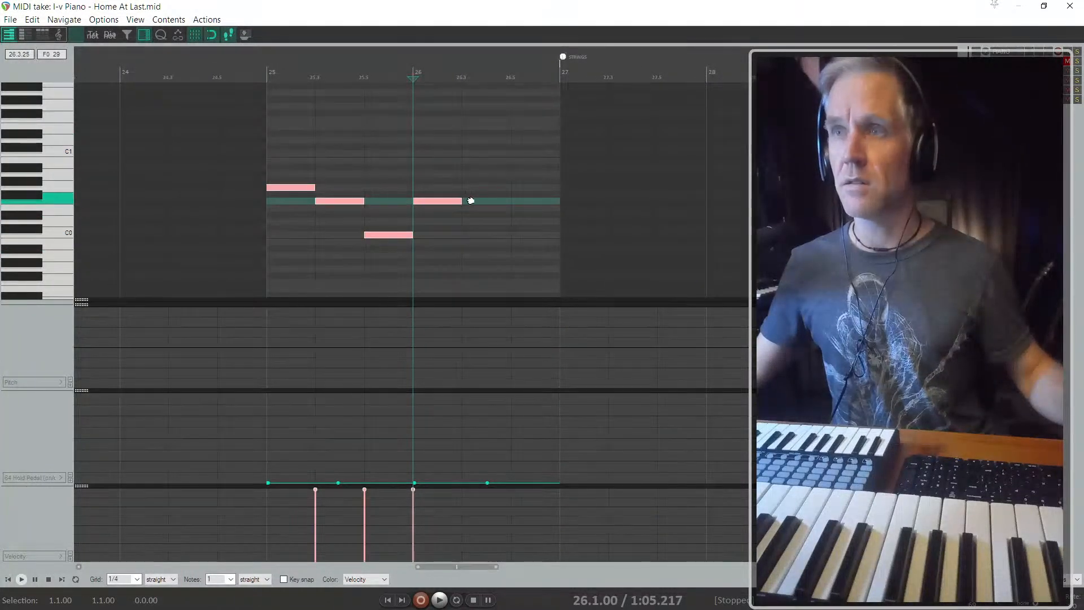
{"action": "left_click_drag", "start_coordinate": [471, 201], "coordinate": [564, 200]}
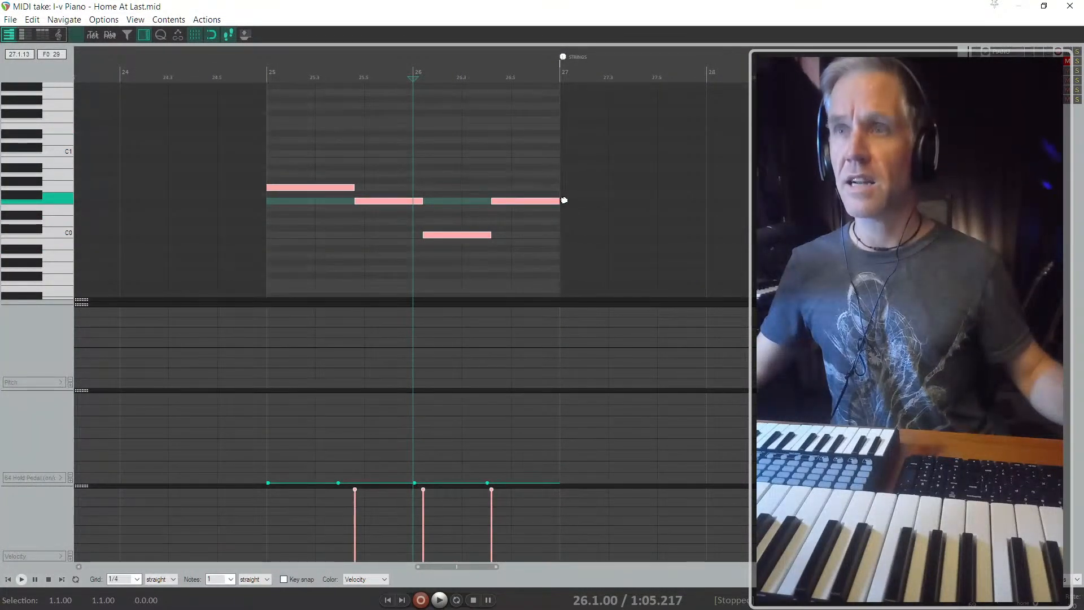
{"action": "key", "text": "Escape"}
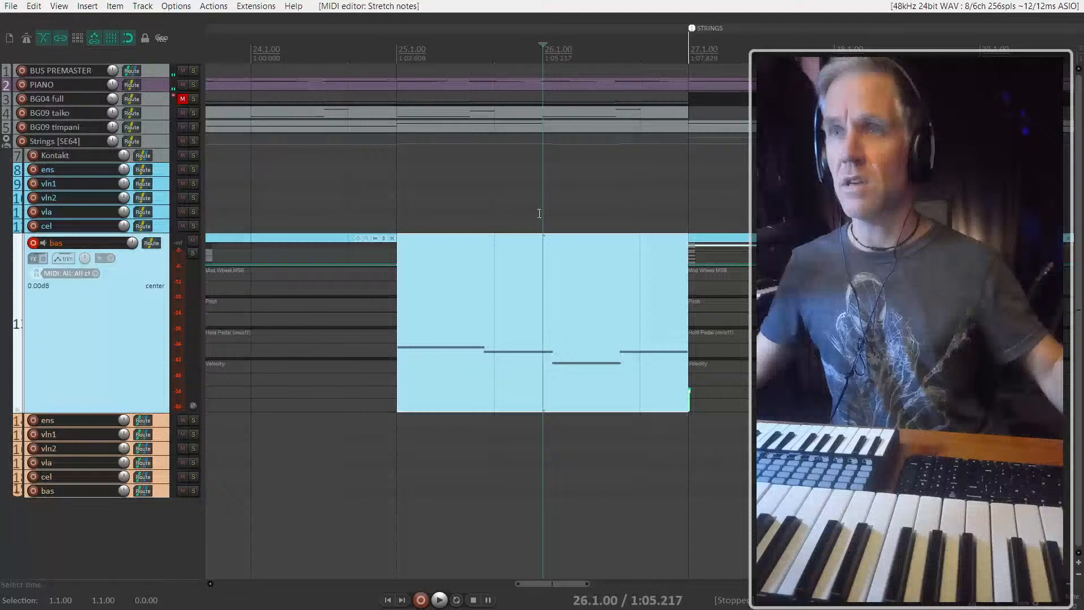
Step: Play the arrangement from bar 25 to check the stretched bass notes
{"action": "left_click", "coordinate": [397, 308]}
{"action": "key", "text": "space"}
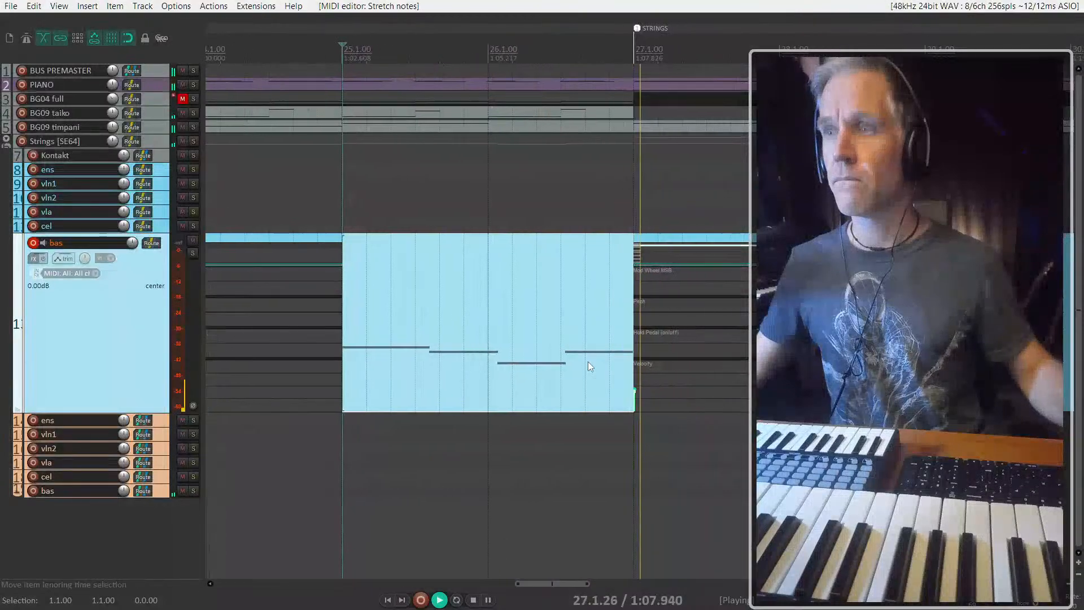
{"action": "key", "text": "space"}
{"action": "key", "text": "space"}
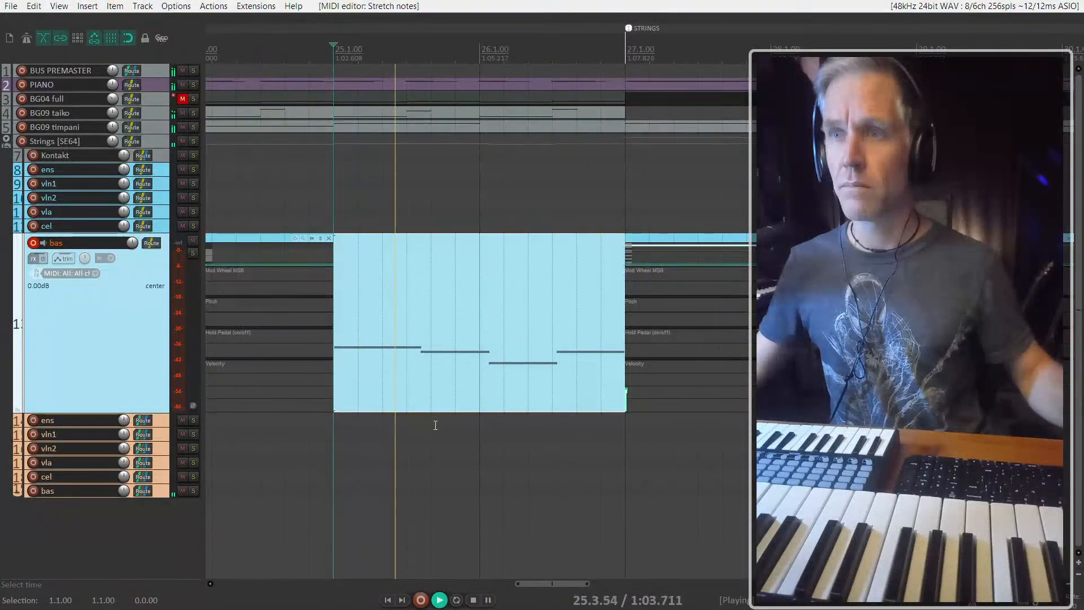
{"action": "key", "text": "space"}
Step: In the bass item's MIDI editor, set the grid to 1/8 and start the second note at 25.4
{"action": "double_click", "coordinate": [431, 345]}
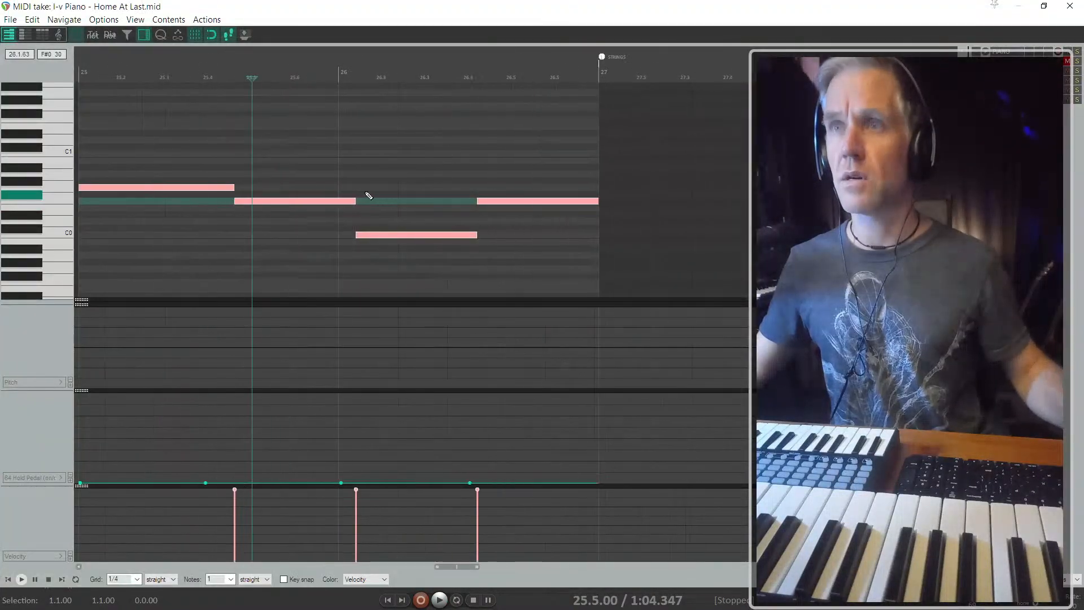
{"action": "left_click", "coordinate": [202, 188]}
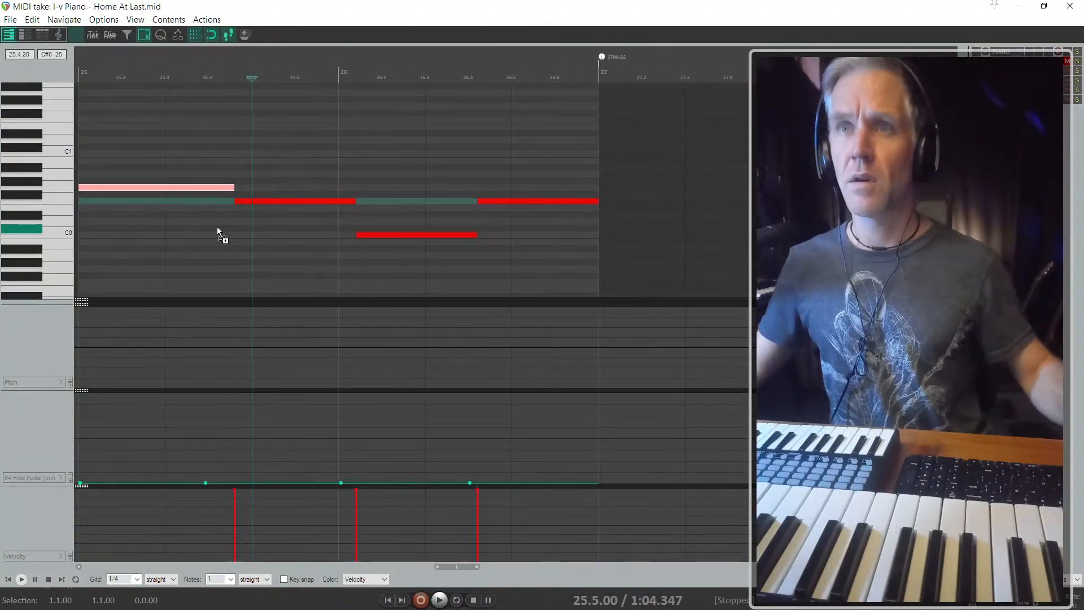
{"action": "left_click", "coordinate": [136, 580]}
{"action": "left_click", "coordinate": [128, 533]}
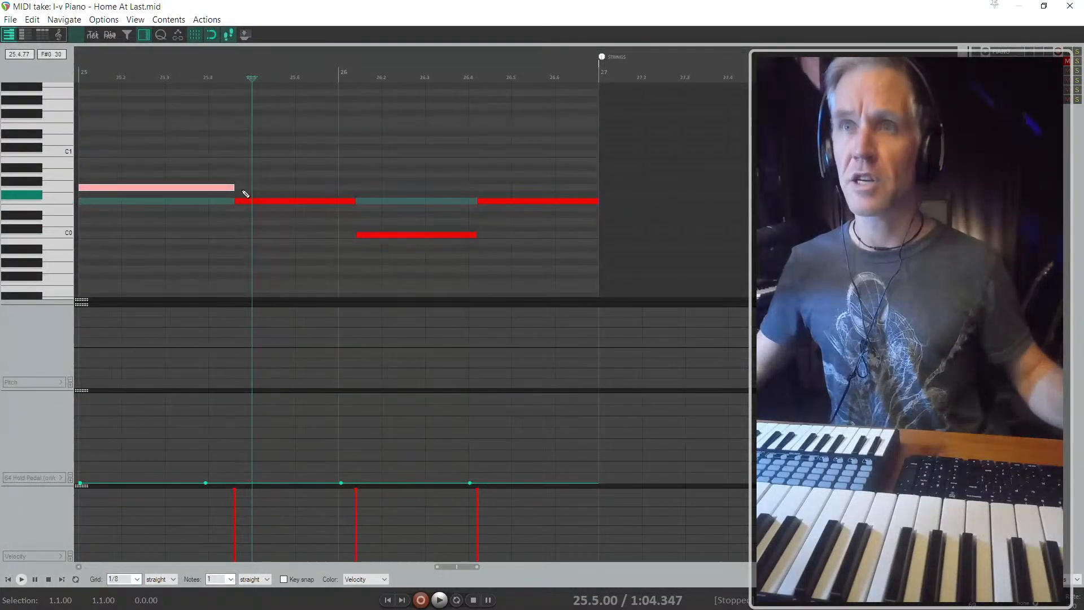
{"action": "left_click_drag", "start_coordinate": [246, 201], "coordinate": [220, 202]}
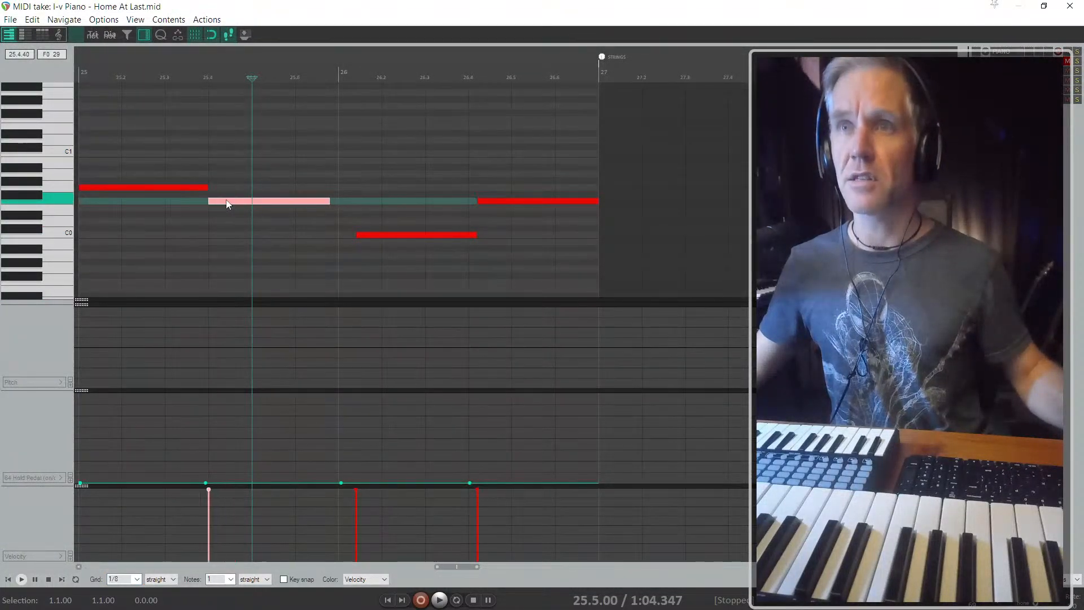
Step: Start the third note at bar 26 and the fourth at 26.4, lengthening the notes to close gaps up to bar 27
{"action": "left_click", "coordinate": [372, 236]}
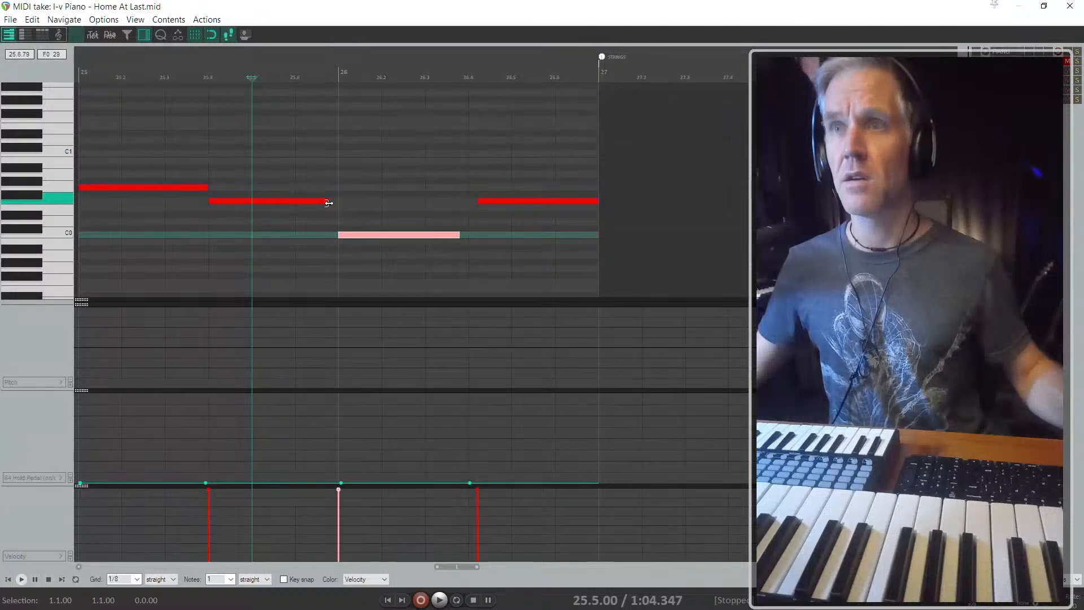
{"action": "left_click_drag", "start_coordinate": [331, 201], "coordinate": [339, 201]}
{"action": "left_click_drag", "start_coordinate": [512, 202], "coordinate": [499, 203]}
{"action": "left_click_drag", "start_coordinate": [461, 235], "coordinate": [469, 235]}
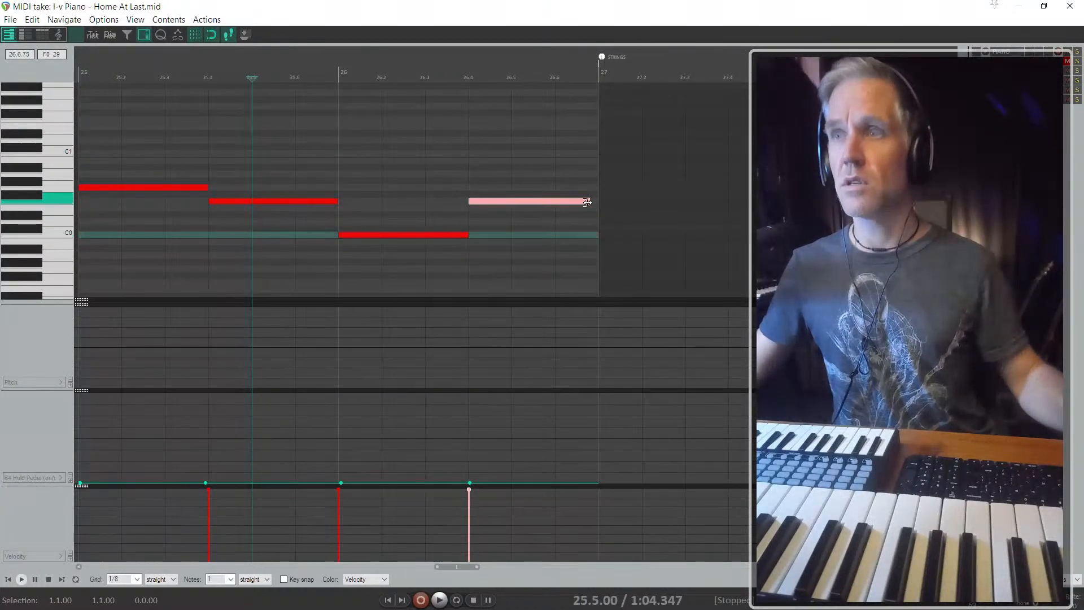
{"action": "scroll", "coordinate": [593, 214], "scroll_direction": "down", "scroll_amount": 3}
{"action": "key", "text": "Escape"}
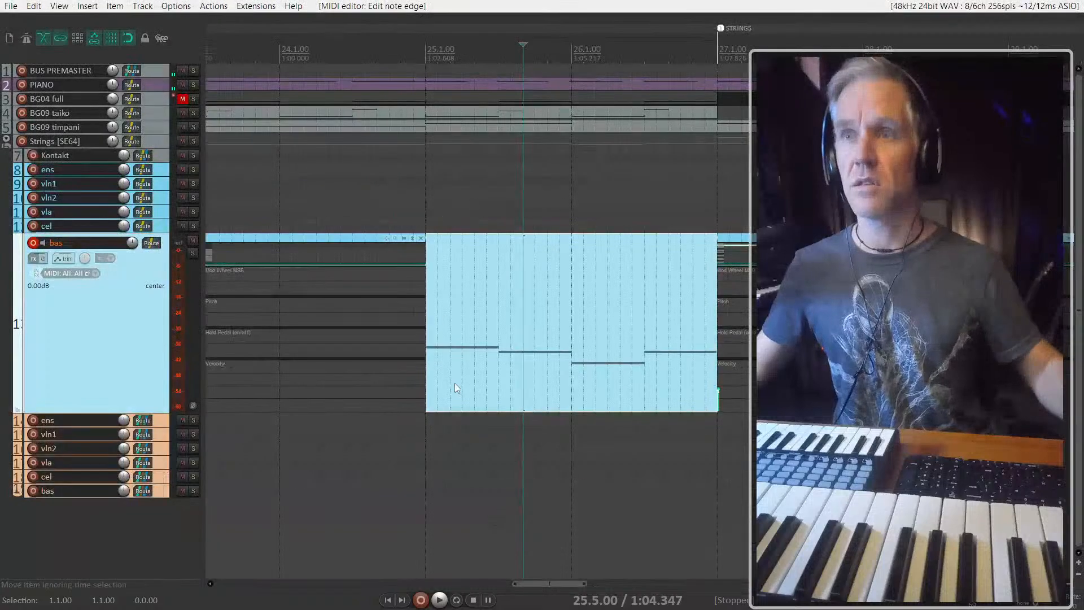
Step: Play from bar 25, set the loop points to the bass item, and solo the bas track
{"action": "left_click", "coordinate": [428, 325]}
{"action": "key", "text": "space"}
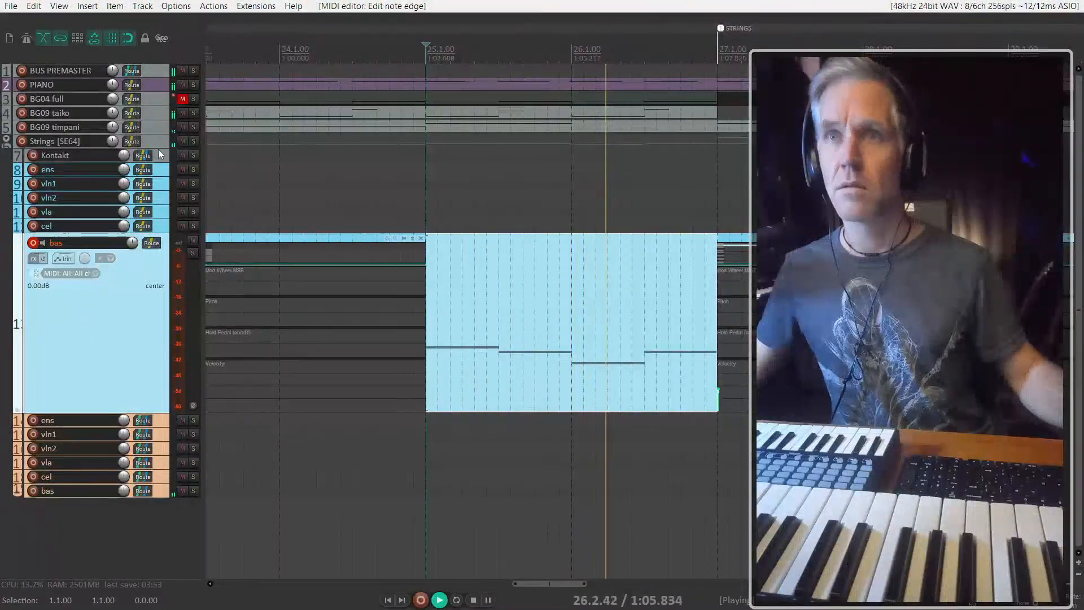
{"action": "left_click", "coordinate": [494, 273]}
{"action": "key", "text": "l"}
{"action": "key", "text": "s"}
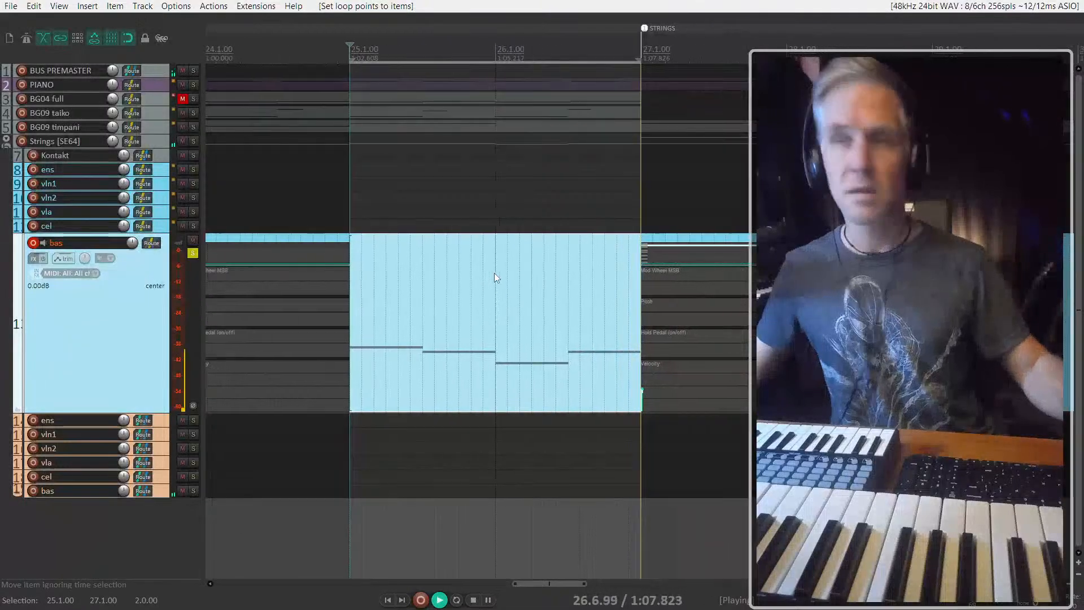
{"action": "key", "text": "space"}
{"action": "key", "text": "space"}
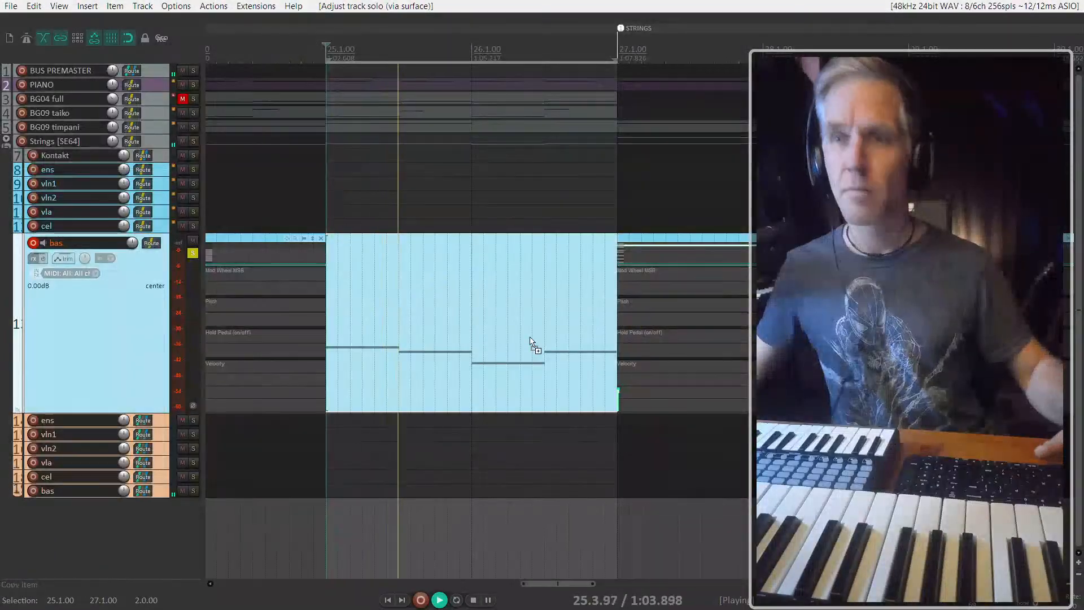
{"action": "key", "text": "ctrl+r"}
{"action": "key", "text": "ctrl+r"}
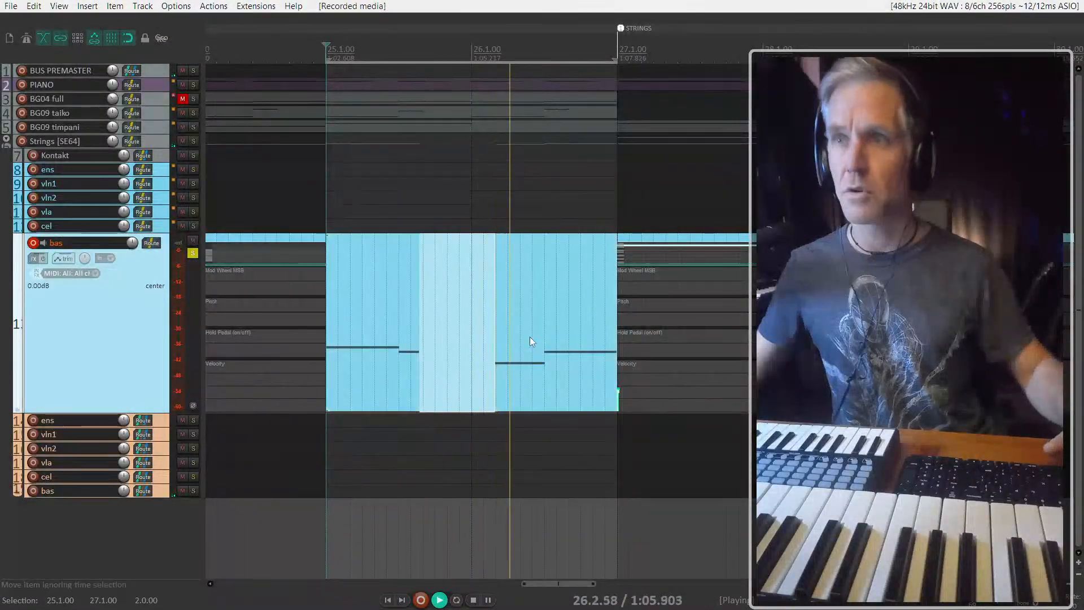
{"action": "key", "text": "space"}
{"action": "key", "text": "ctrl+z"}
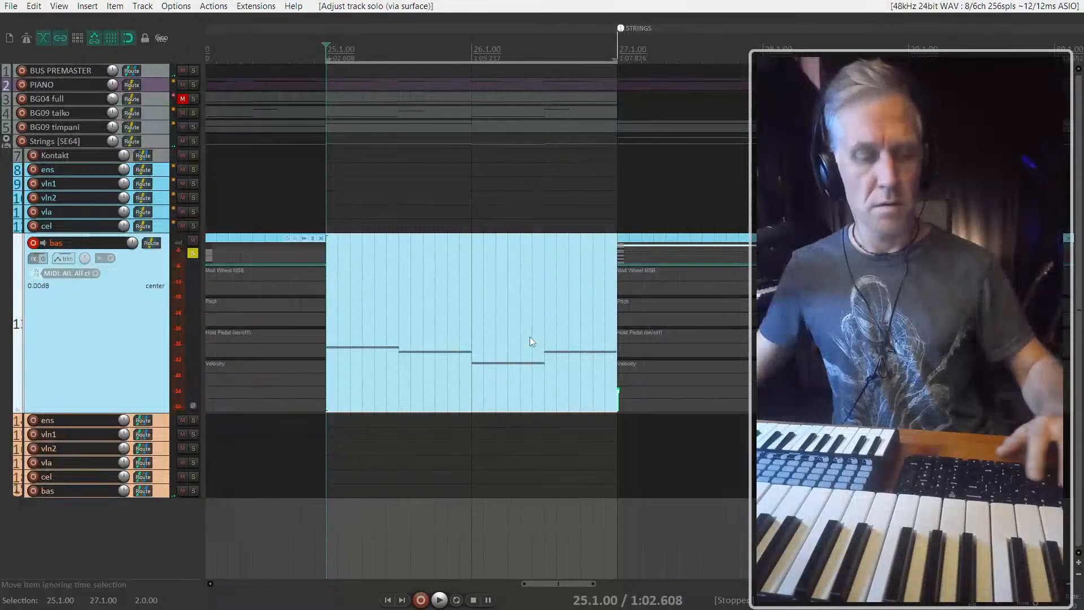
Step: During looped playback, lower the Attack of Basses Essential to its minimum in the Kontakt instrument on track 7
{"action": "key", "text": "space"}
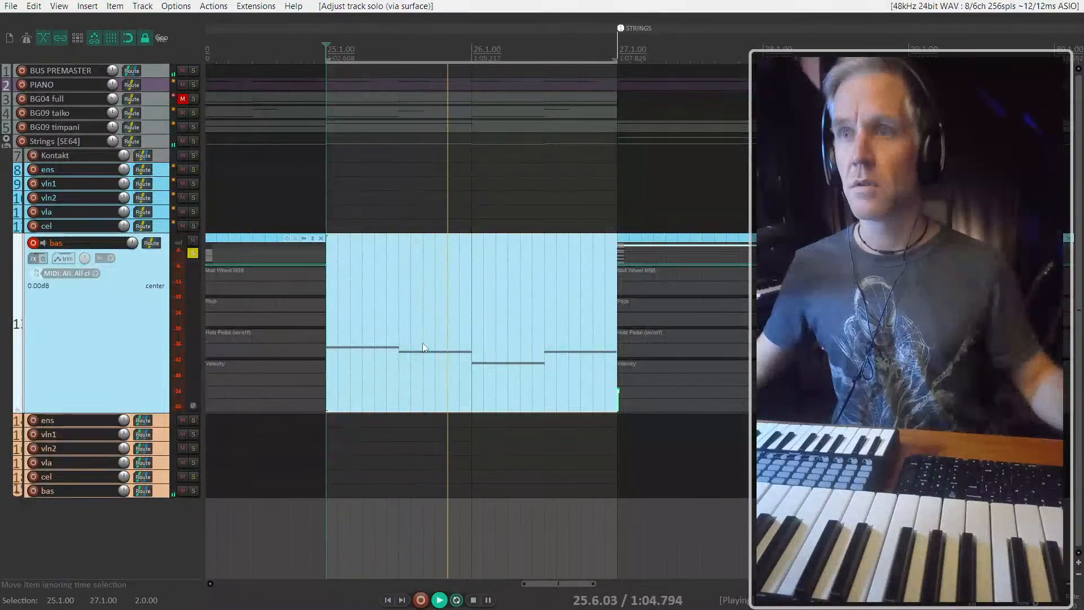
{"action": "left_click", "coordinate": [160, 153]}
{"action": "key", "text": "f"}
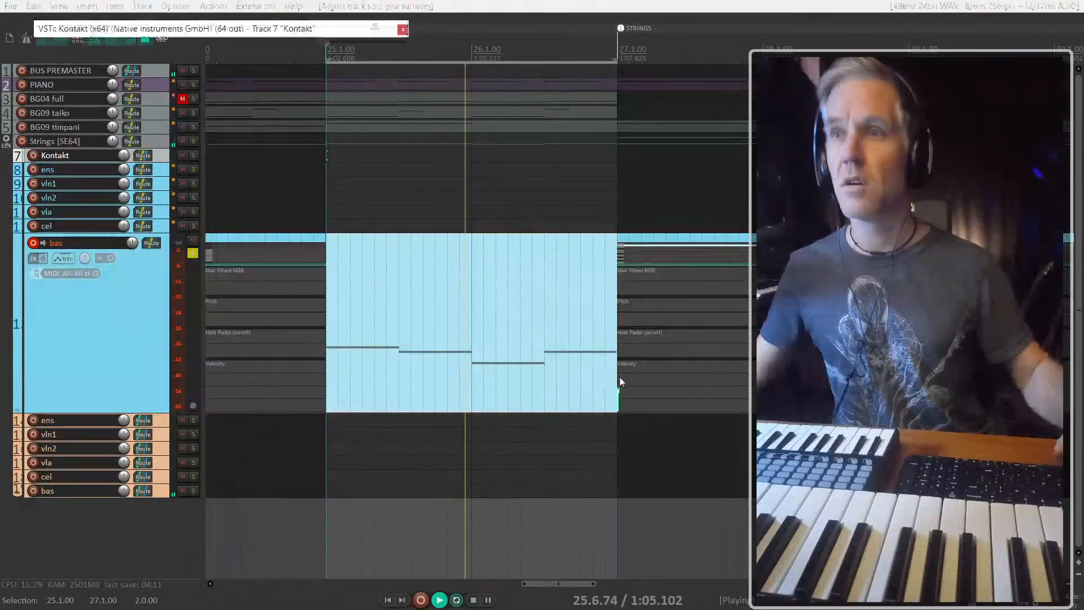
{"action": "scroll", "coordinate": [252, 441], "scroll_direction": "down", "scroll_amount": 5}
{"action": "scroll", "coordinate": [253, 442], "scroll_direction": "down", "scroll_amount": 3}
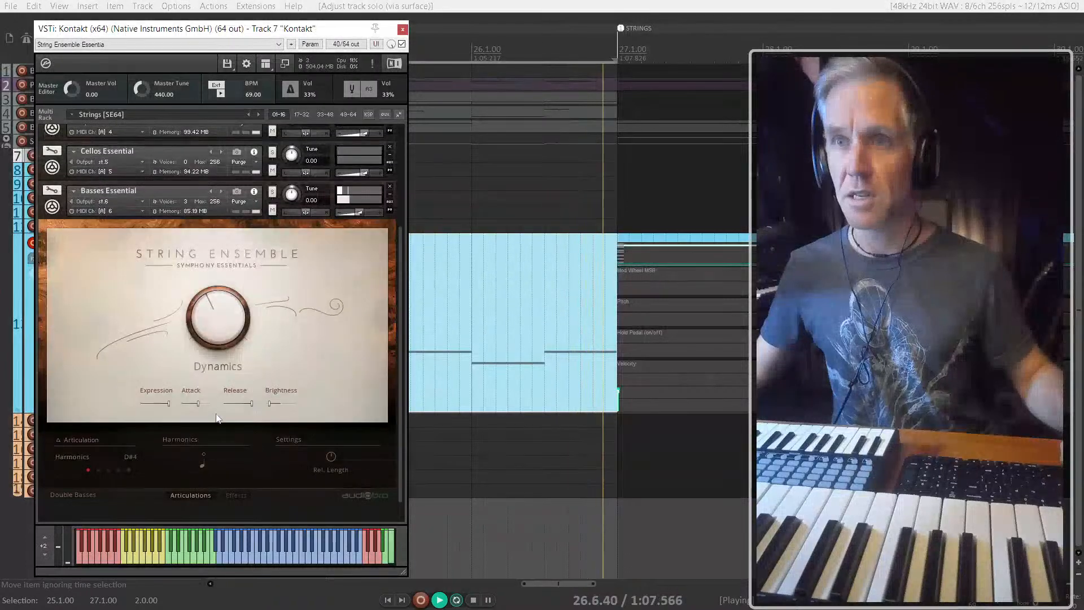
{"action": "mouse_move", "coordinate": [198, 407]}
{"action": "left_mouse_down"}
{"action": "mouse_move", "coordinate": [132, 348]}
{"action": "mouse_move", "coordinate": [185, 417]}
{"action": "left_mouse_up"}
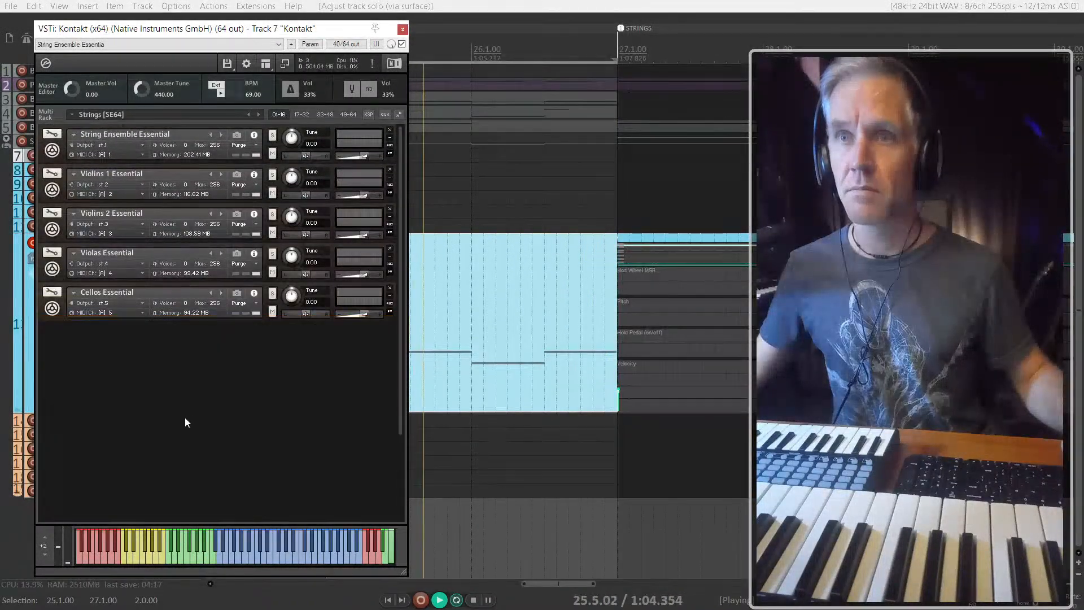
{"action": "scroll", "coordinate": [285, 419], "scroll_direction": "down", "scroll_amount": 4}
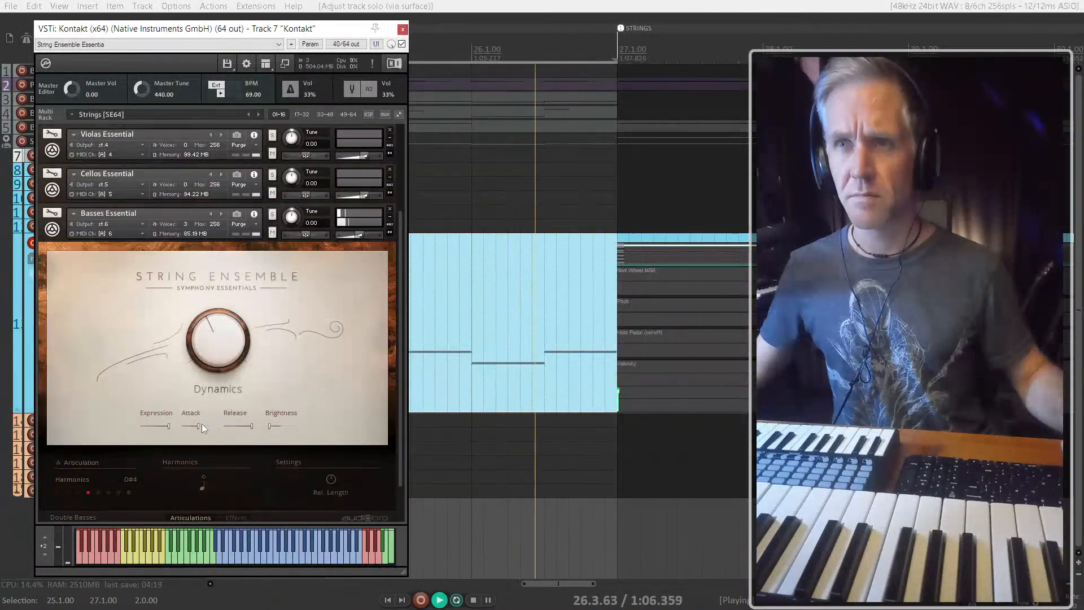
{"action": "left_click_drag", "start_coordinate": [199, 426], "coordinate": [137, 425]}
Step: Raise the basses' Dynamics to 74% and slightly shorten Release, closing Kontakt and stopping playback
{"action": "left_click_drag", "start_coordinate": [228, 351], "coordinate": [220, 333]}
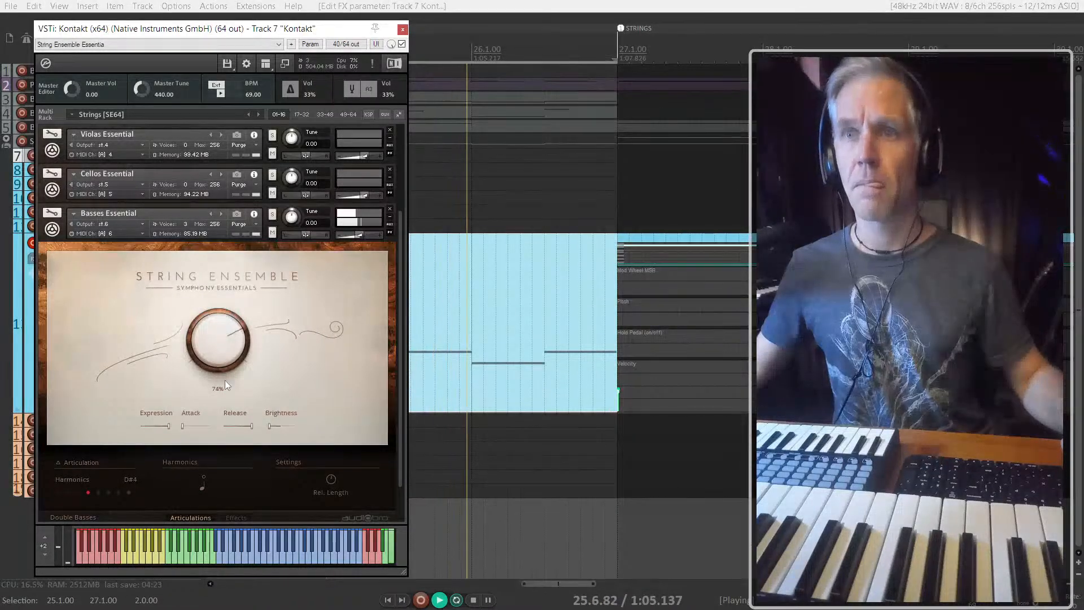
{"action": "left_click_drag", "start_coordinate": [252, 425], "coordinate": [231, 428]}
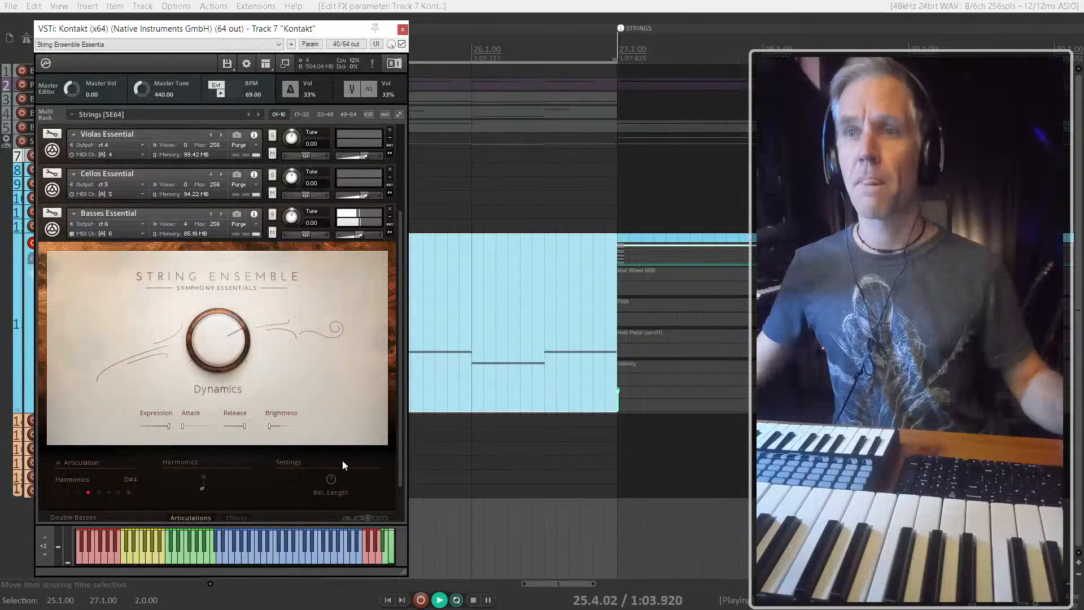
{"action": "scroll", "coordinate": [151, 493], "scroll_direction": "down", "scroll_amount": 3}
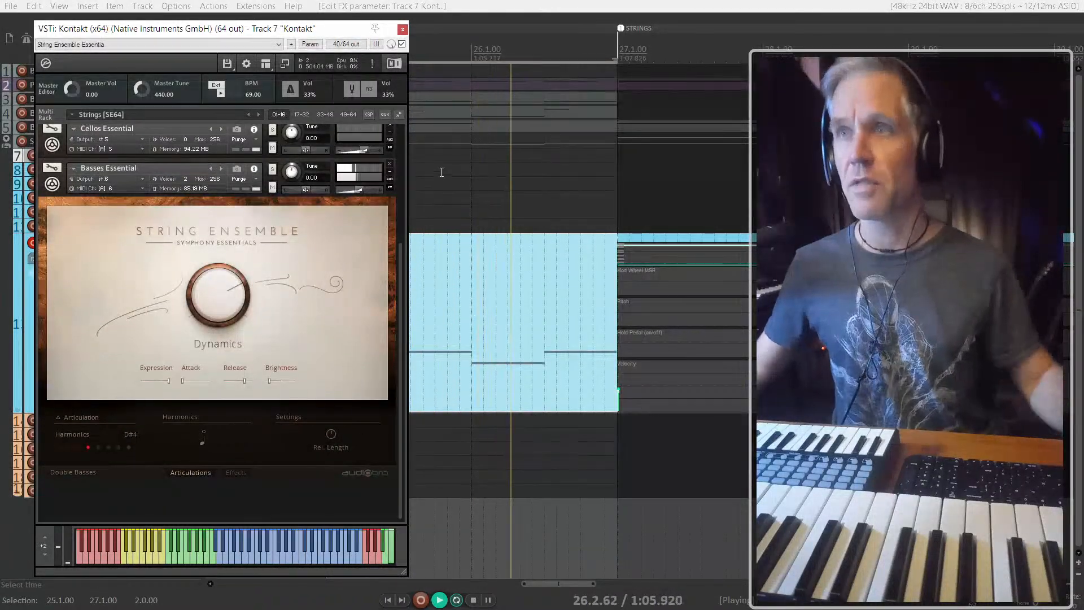
{"action": "left_click", "coordinate": [403, 29]}
{"action": "key", "text": "space"}
Step: Add a C#4 note at bar 25 in the bass MIDI item and shorten it to one eighth
{"action": "scroll", "coordinate": [531, 266], "scroll_direction": "down", "scroll_amount": 8}
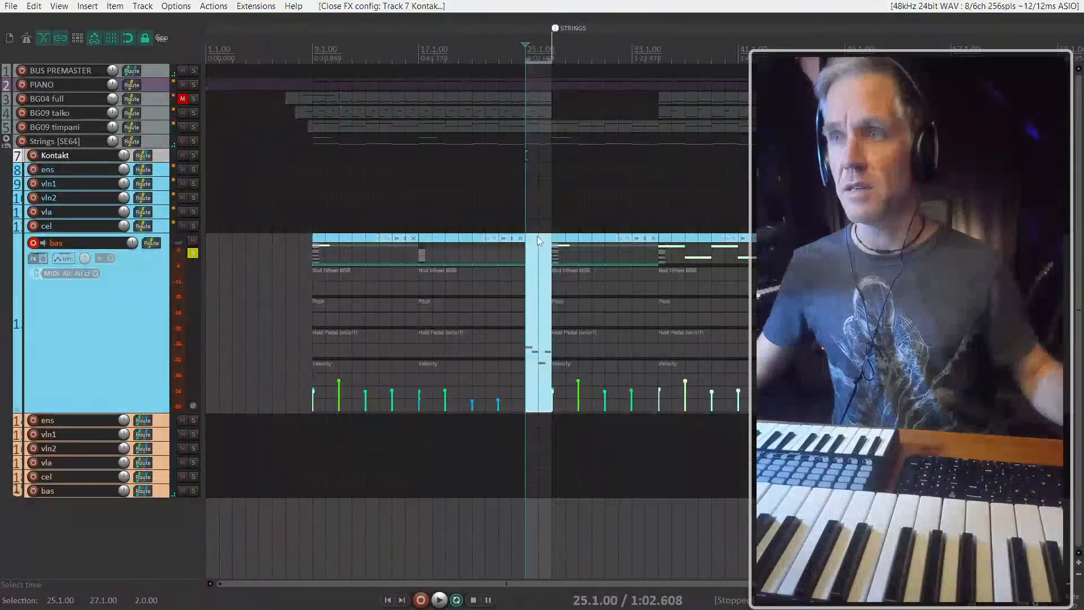
{"action": "left_click", "coordinate": [419, 212]}
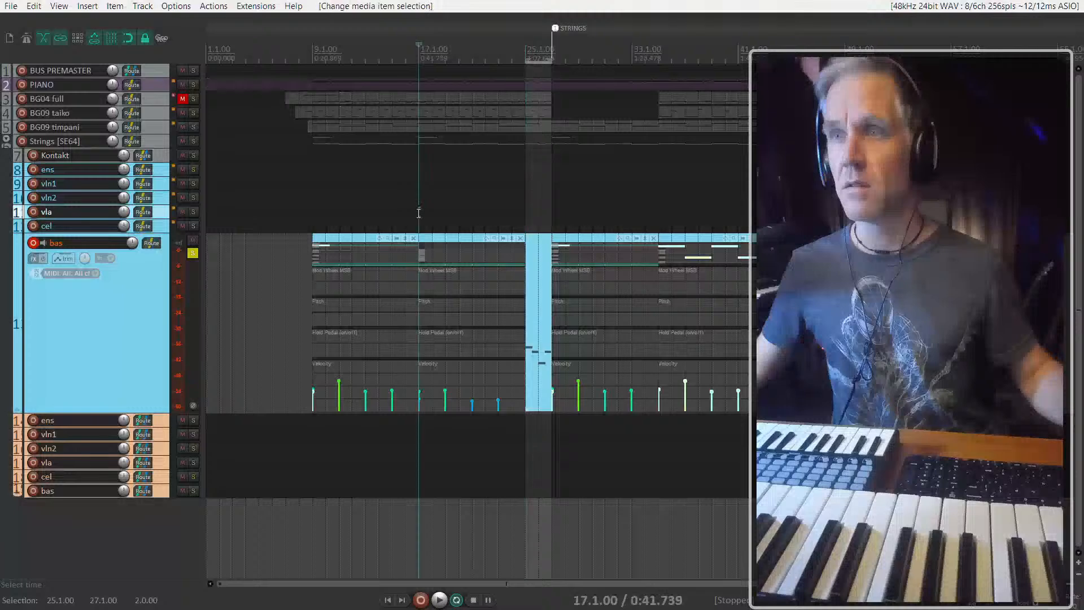
{"action": "double_click", "coordinate": [537, 266]}
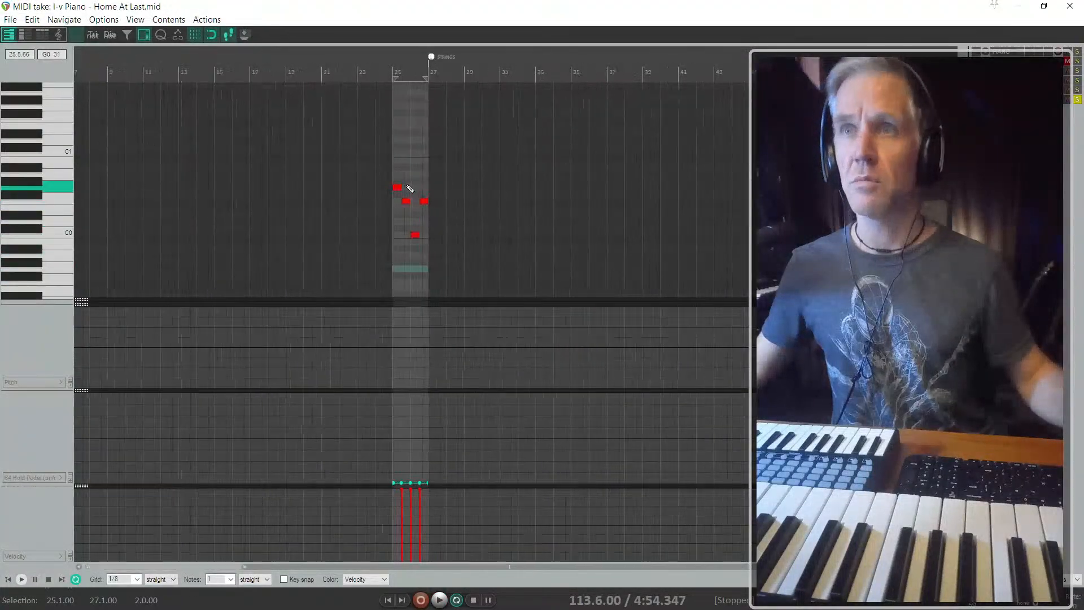
{"action": "scroll", "coordinate": [407, 186], "scroll_direction": "up", "scroll_amount": 19}
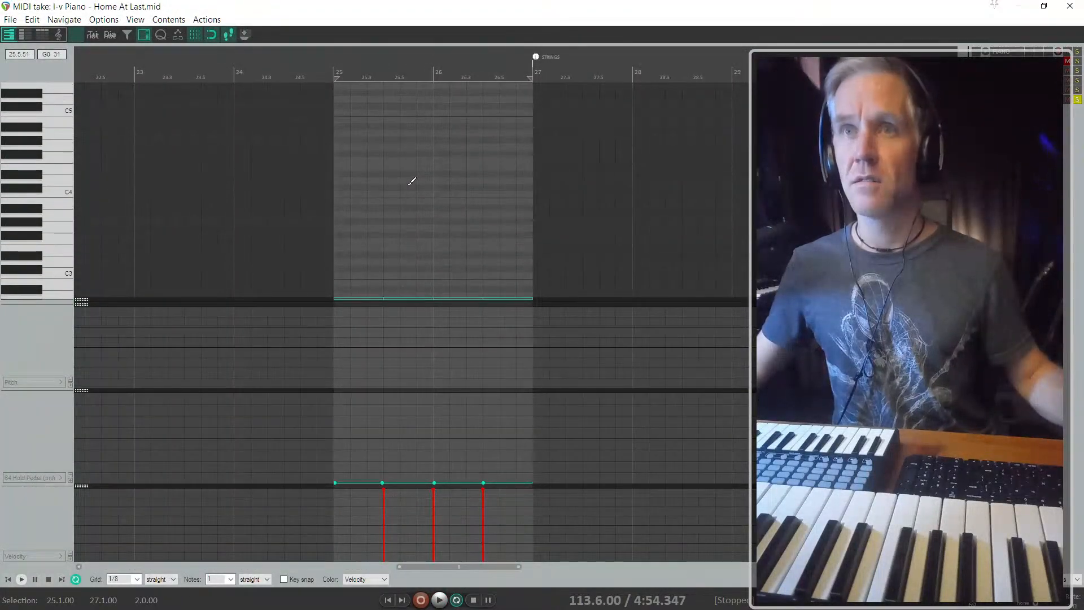
{"action": "left_click", "coordinate": [337, 188]}
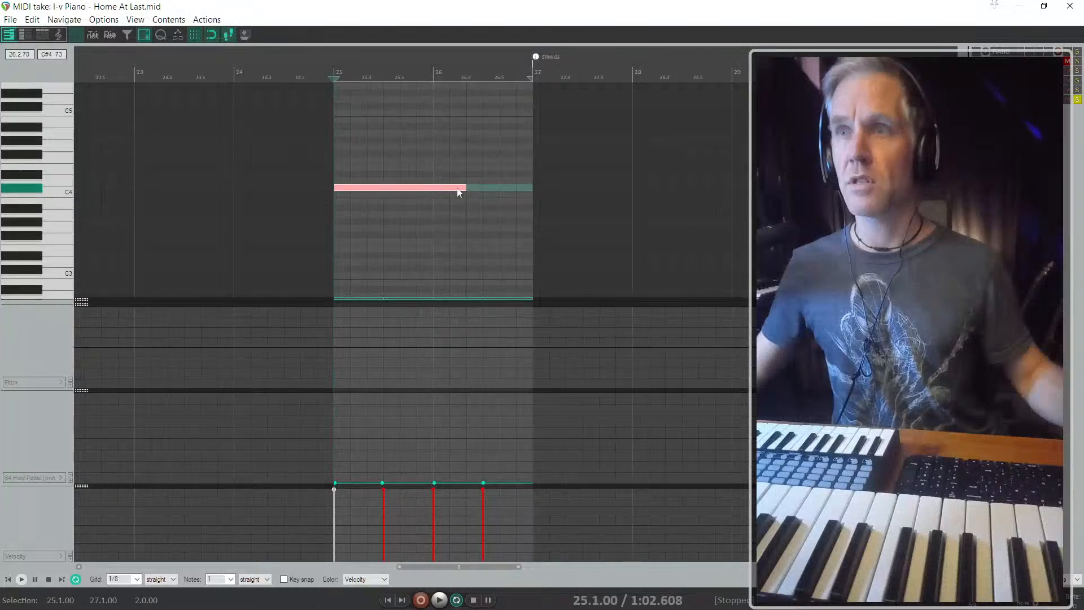
{"action": "left_click_drag", "start_coordinate": [471, 188], "coordinate": [350, 188]}
{"action": "key", "text": "Escape"}
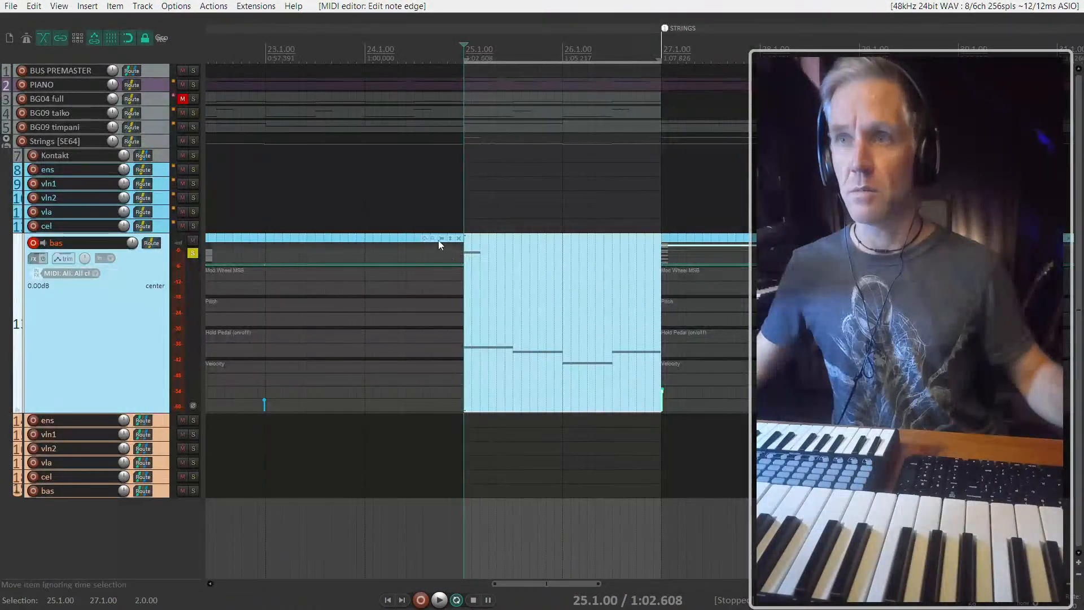
Step: Select the bass item that ends at bar 25 and toggle the bas track's solo off and on again
{"action": "left_click", "coordinate": [417, 240]}
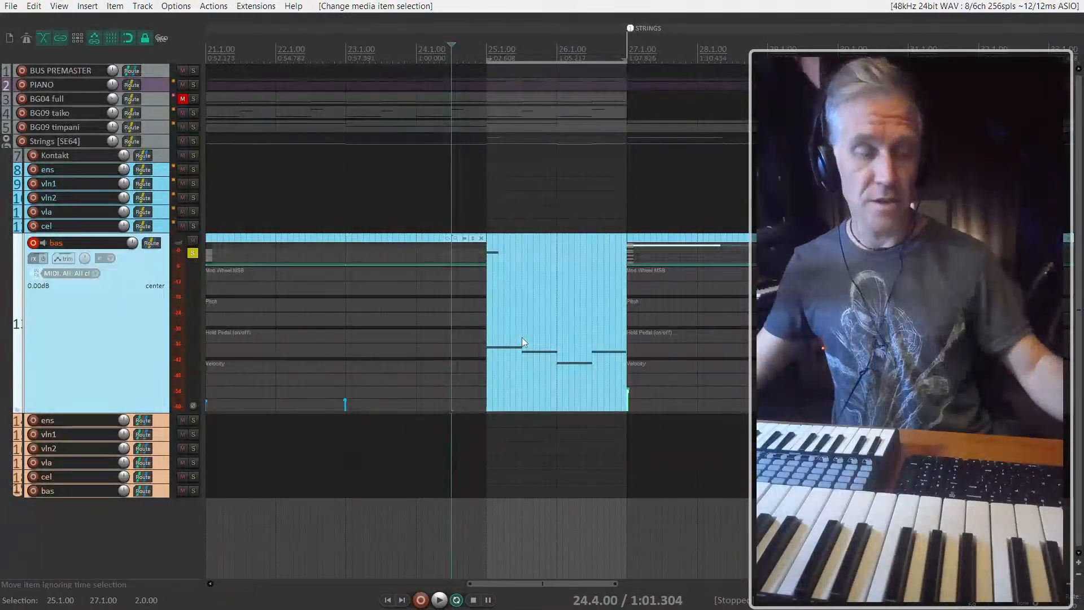
{"action": "scroll", "coordinate": [508, 337], "scroll_direction": "down", "scroll_amount": 2}
{"action": "left_click", "coordinate": [192, 253]}
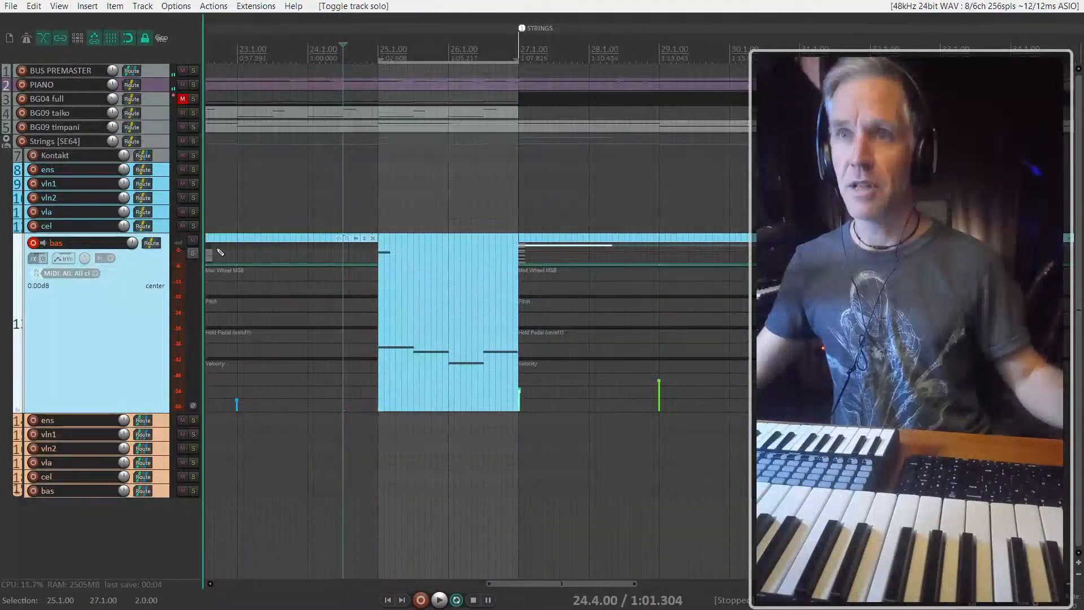
{"action": "left_click_drag", "start_coordinate": [299, 264], "coordinate": [332, 311]}
{"action": "key", "text": "F6"}
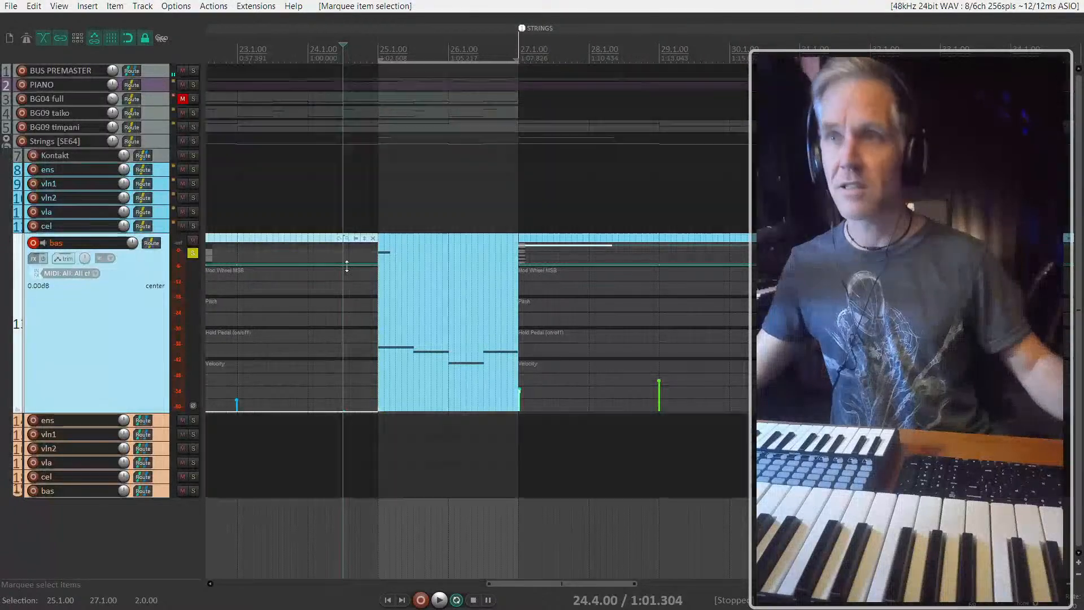
Step: Turn off the bas track's solo and place the edit cursor at the start of bar 24
{"action": "key", "text": "F6"}
{"action": "left_click_drag", "start_coordinate": [311, 203], "coordinate": [329, 331]}
{"action": "scroll", "coordinate": [373, 295], "scroll_direction": "up", "scroll_amount": 3}
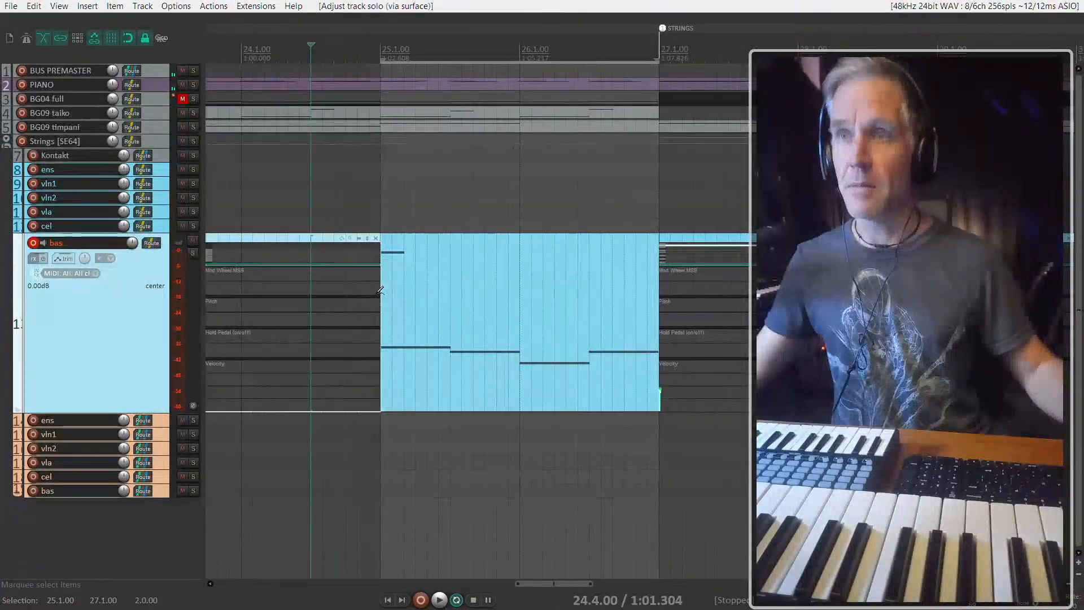
{"action": "scroll", "coordinate": [389, 297], "scroll_direction": "left", "scroll_amount": 3}
{"action": "left_click", "coordinate": [473, 216]}
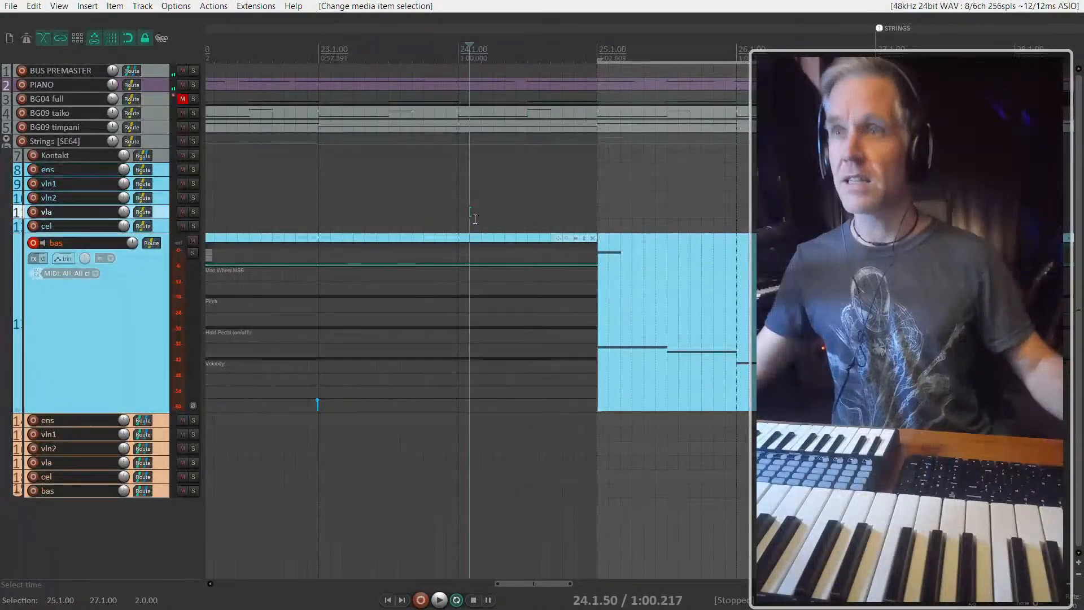
{"action": "left_click", "coordinate": [463, 213]}
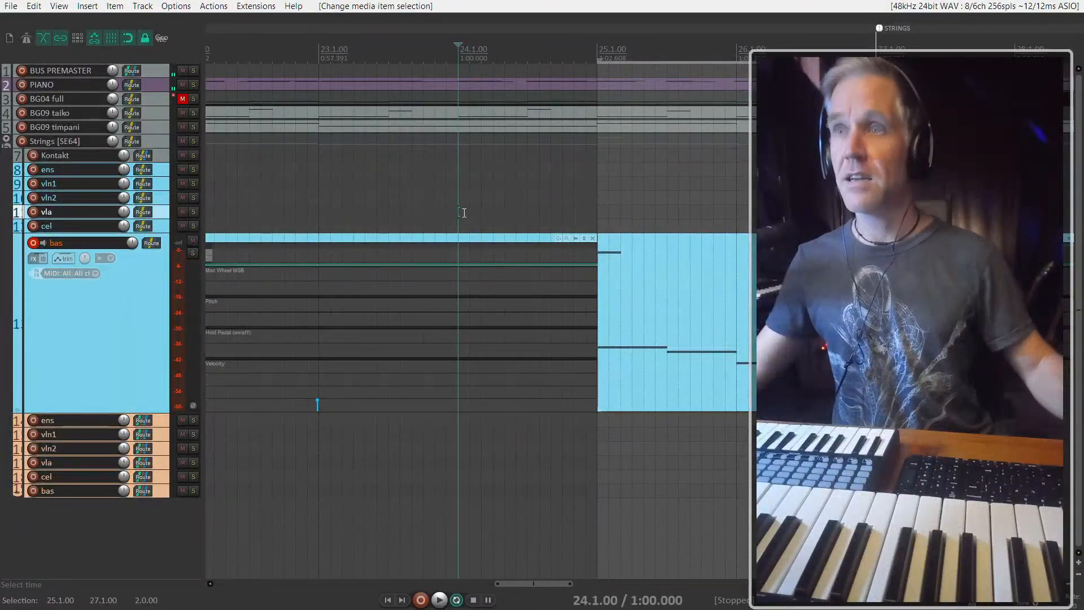
Step: Play the bass part from bar 24, toggling the bas track's solo to compare it with the mix, and stop playback
{"action": "left_click", "coordinate": [92, 324]}
{"action": "key", "text": "space"}
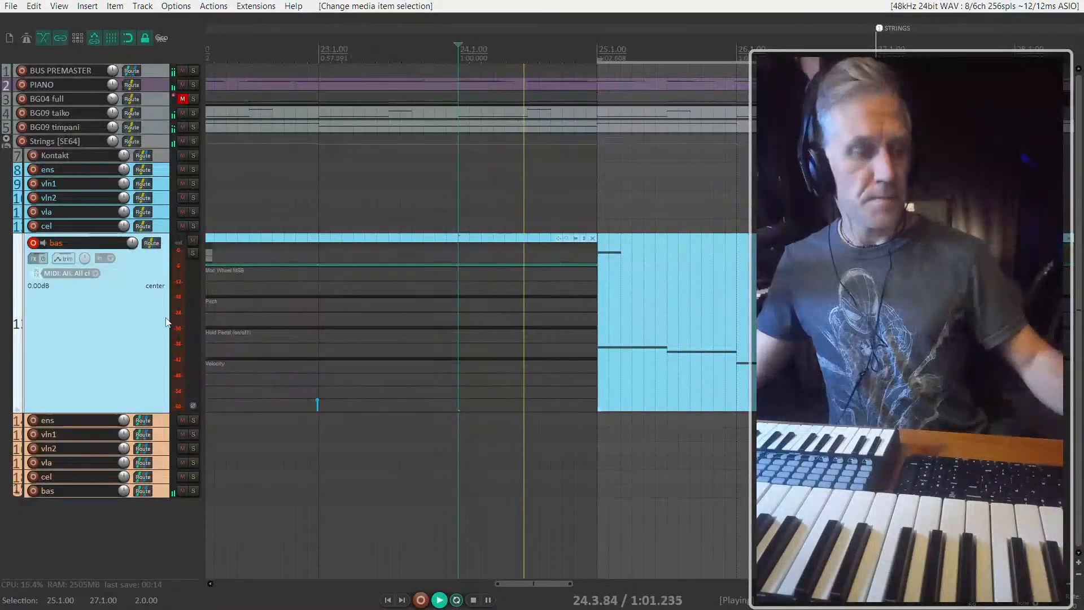
{"action": "key", "text": "s"}
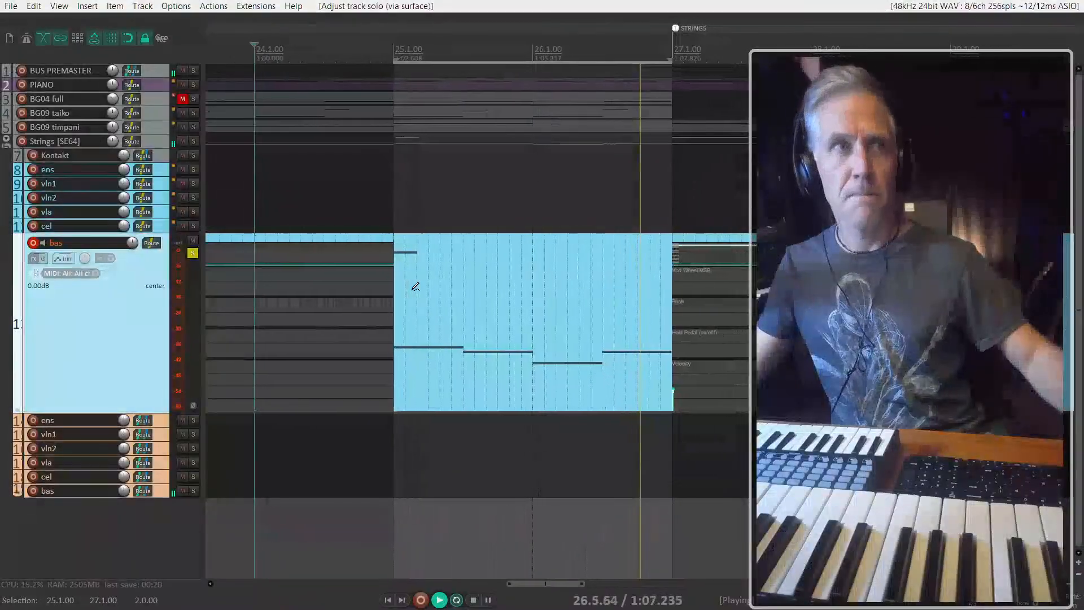
{"action": "key", "text": "space"}
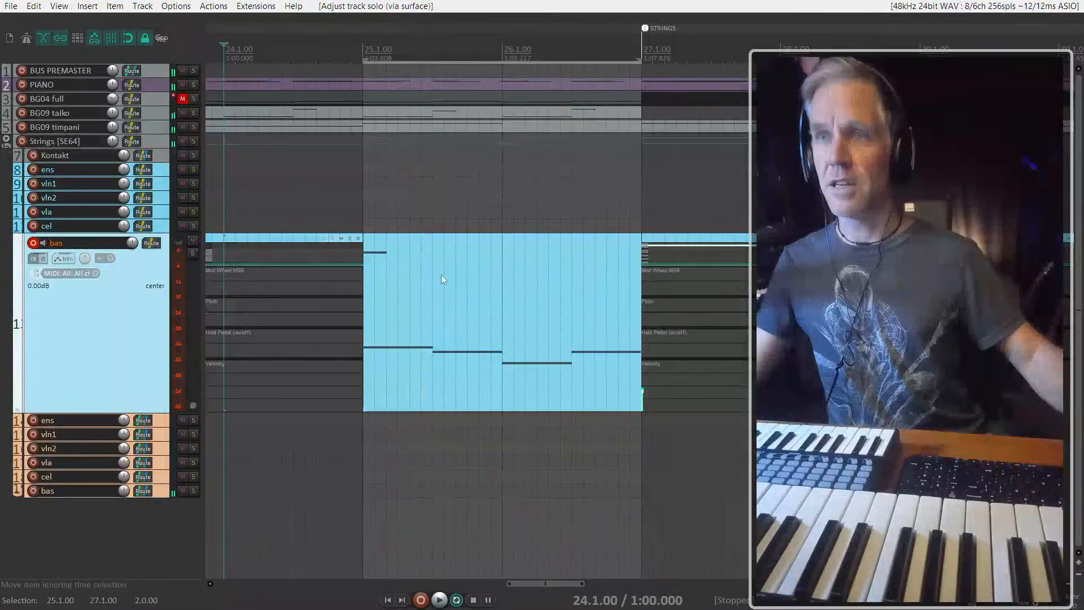
Step: Lower the velocities of all the notes in the bass item at bars 25–27 to one common level
{"action": "scroll", "coordinate": [429, 260], "scroll_direction": "down", "scroll_amount": 5}
{"action": "left_click_drag", "start_coordinate": [501, 227], "coordinate": [496, 277]}
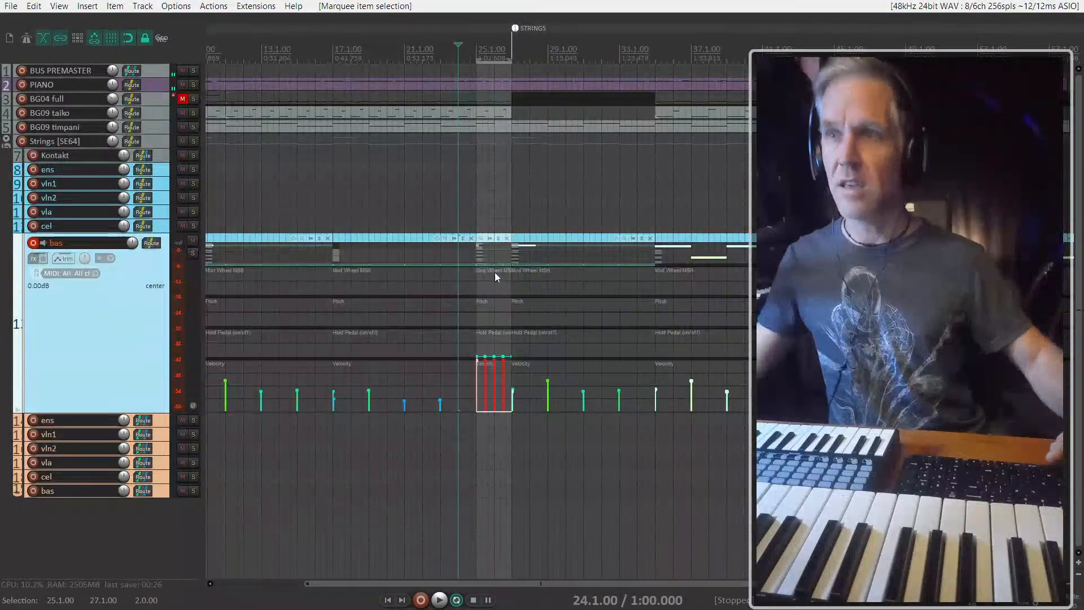
{"action": "scroll", "coordinate": [500, 361], "scroll_direction": "up", "scroll_amount": 6}
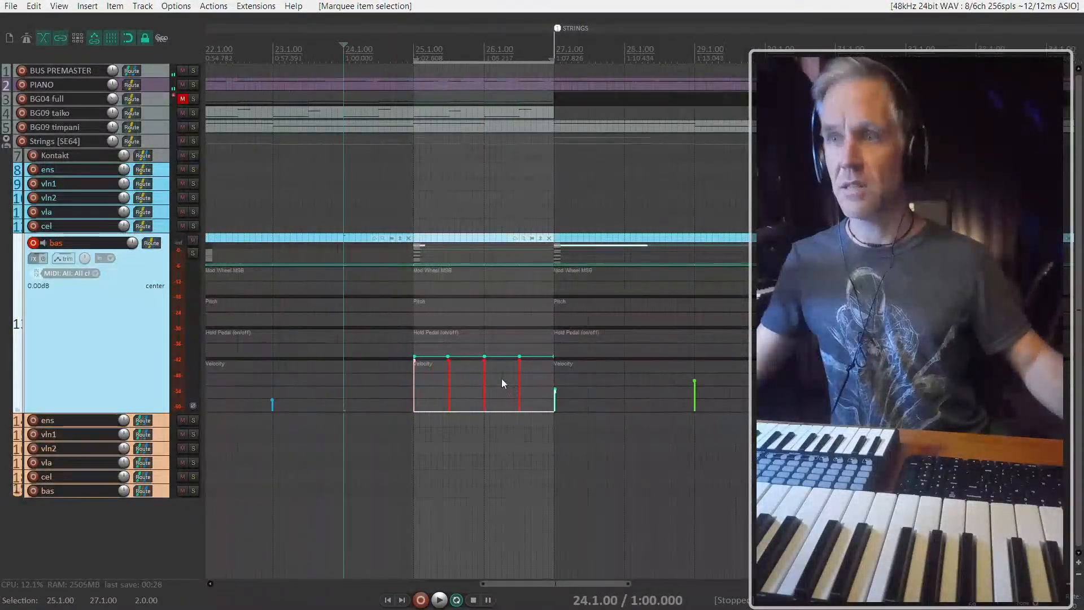
{"action": "left_click_drag", "start_coordinate": [527, 380], "coordinate": [430, 354]}
{"action": "left_click_drag", "start_coordinate": [519, 358], "coordinate": [521, 379]}
Step: Delete the bas track's MIDI items from bar 35 to the end of the track
{"action": "scroll", "coordinate": [520, 379], "scroll_direction": "down", "scroll_amount": 6}
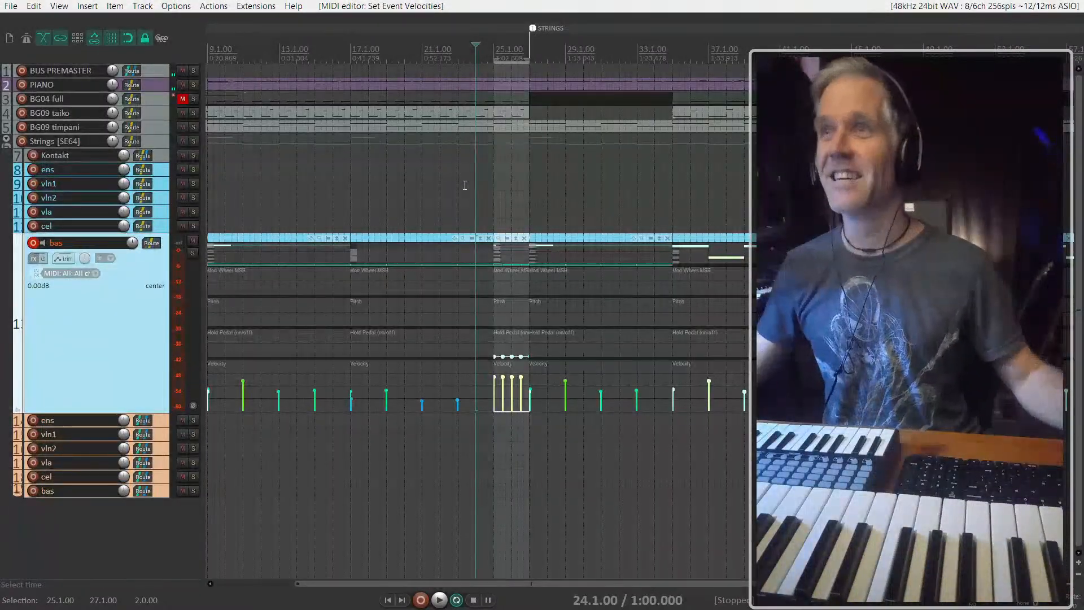
{"action": "scroll", "coordinate": [498, 175], "scroll_direction": "up", "scroll_amount": 4}
{"action": "scroll", "coordinate": [465, 211], "scroll_direction": "down", "scroll_amount": 2}
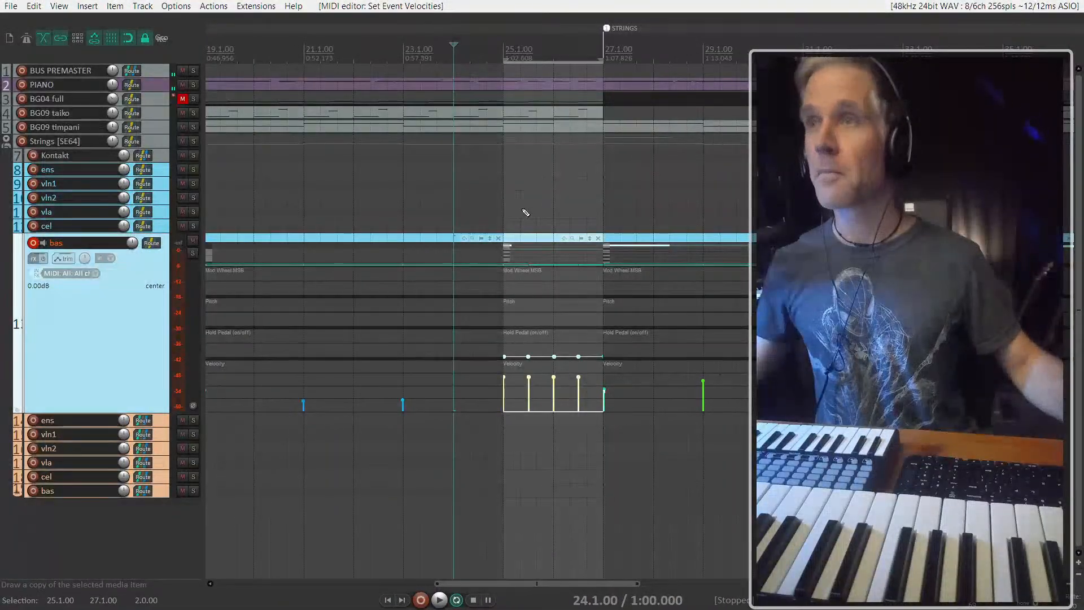
{"action": "scroll", "coordinate": [523, 213], "scroll_direction": "right", "scroll_amount": 4}
{"action": "scroll", "coordinate": [364, 226], "scroll_direction": "up", "scroll_amount": 2}
{"action": "scroll", "coordinate": [409, 218], "scroll_direction": "down", "scroll_amount": 2}
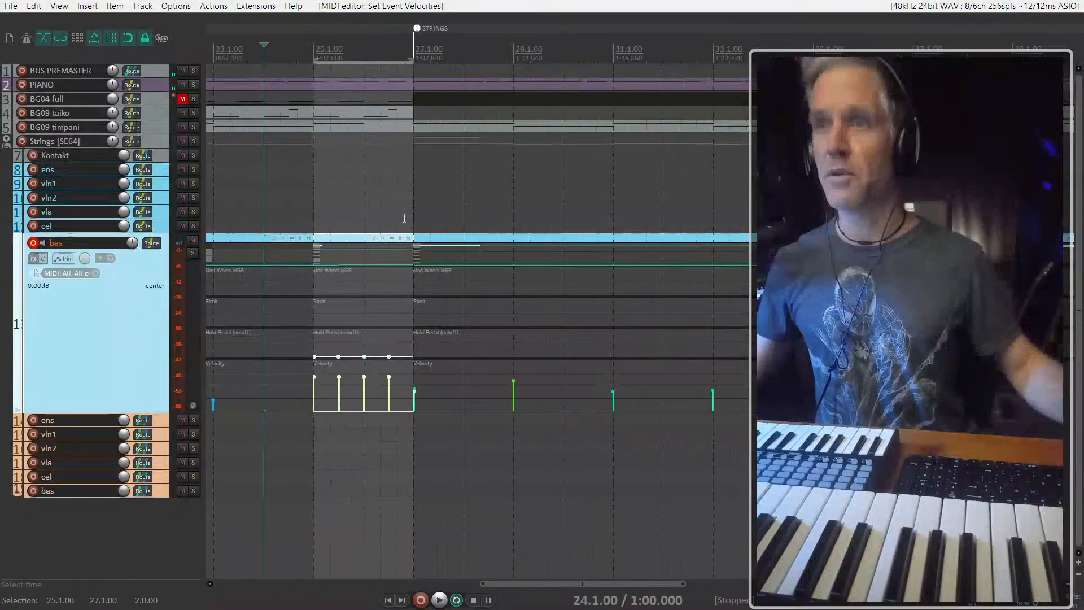
{"action": "left_click_drag", "start_coordinate": [278, 203], "coordinate": [556, 300]}
{"action": "scroll", "coordinate": [650, 271], "scroll_direction": "down", "scroll_amount": 5}
{"action": "left_click_drag", "start_coordinate": [742, 202], "coordinate": [248, 329]}
{"action": "left_click_drag", "start_coordinate": [522, 205], "coordinate": [724, 321]}
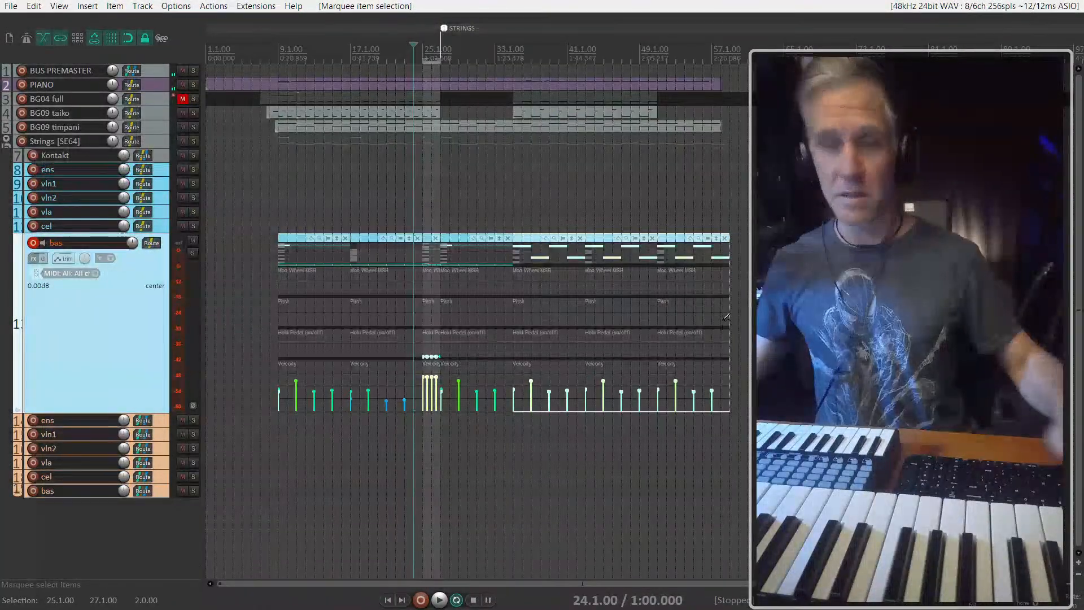
{"action": "key", "text": "Delete"}
Step: Close the inline MIDI editors of the remaining items on the bas track
{"action": "left_click_drag", "start_coordinate": [310, 220], "coordinate": [507, 326]}
{"action": "key", "text": "e"}
{"action": "scroll", "coordinate": [418, 303], "scroll_direction": "up", "scroll_amount": 5}
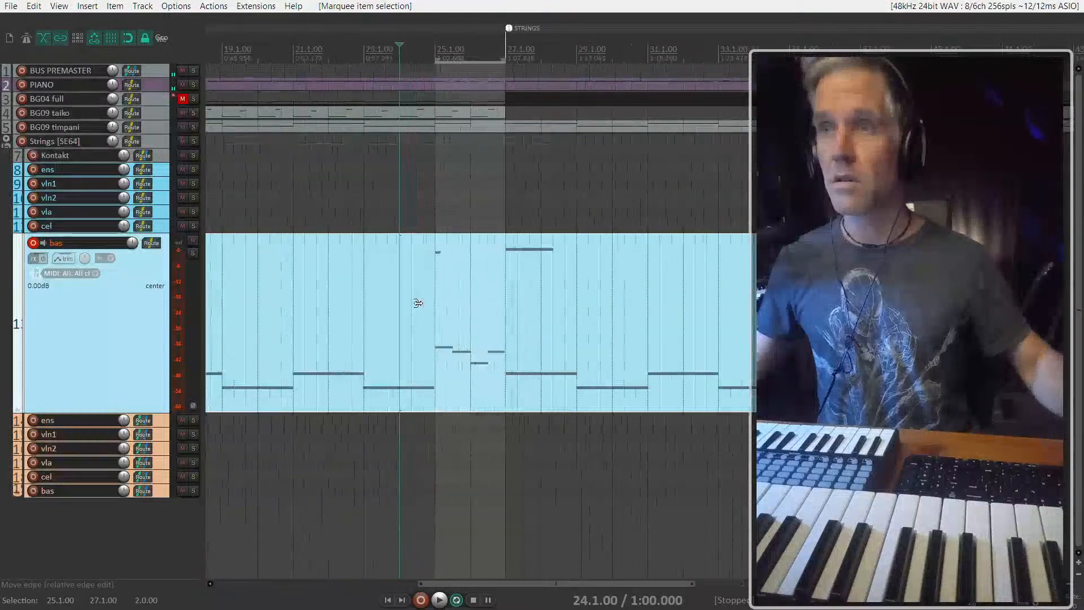
Step: Play the arrangement from bar 24 into the STRINGS section to check the bass part, and stop playback
{"action": "left_click", "coordinate": [395, 213]}
{"action": "key", "text": "space"}
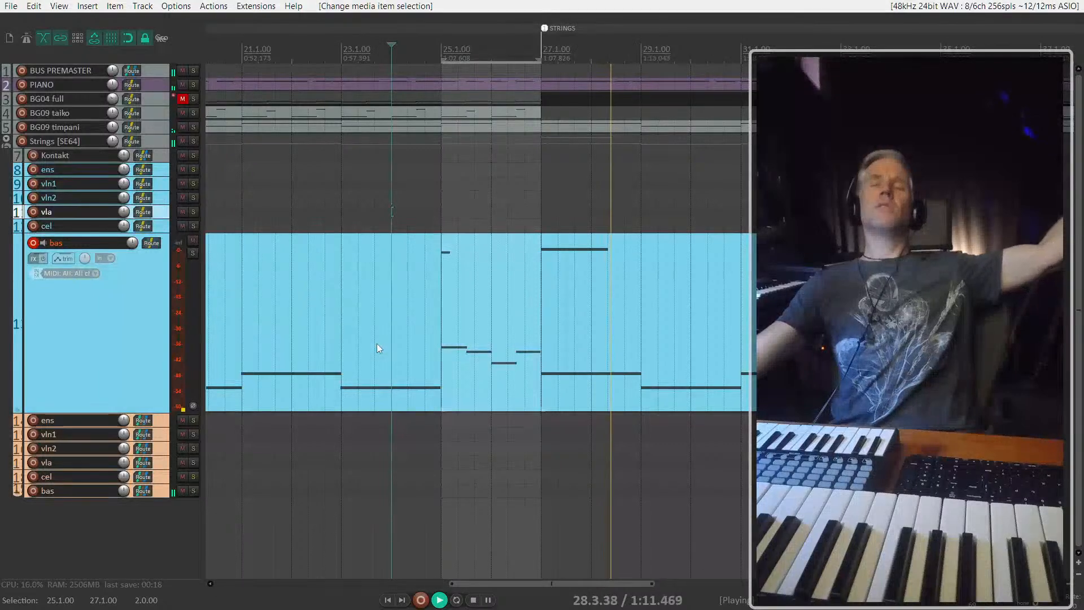
{"action": "scroll", "coordinate": [377, 344], "scroll_direction": "down", "scroll_amount": 3}
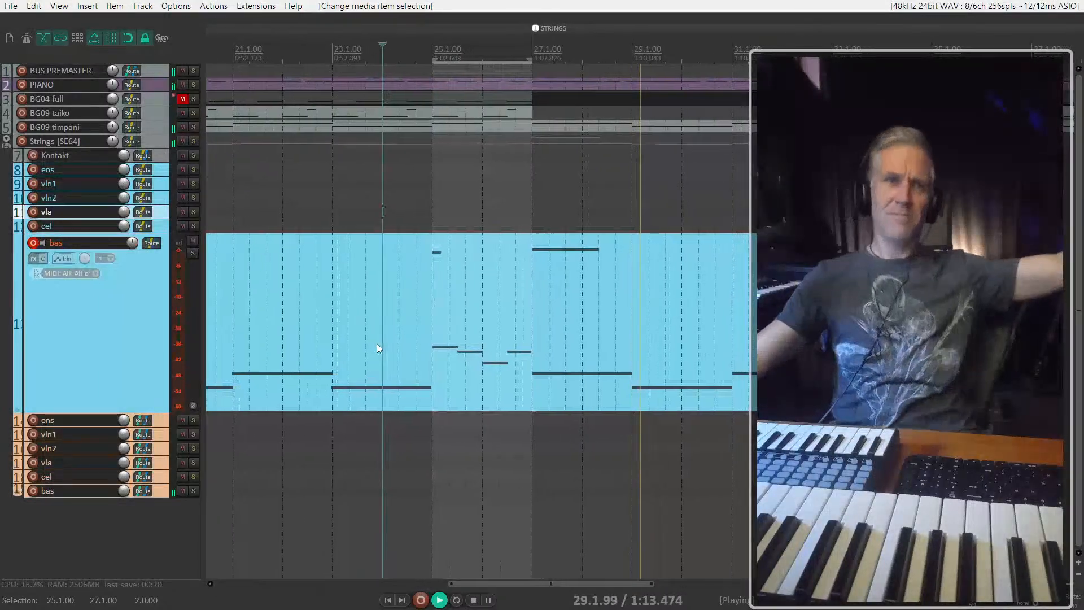
{"action": "key", "text": "space"}
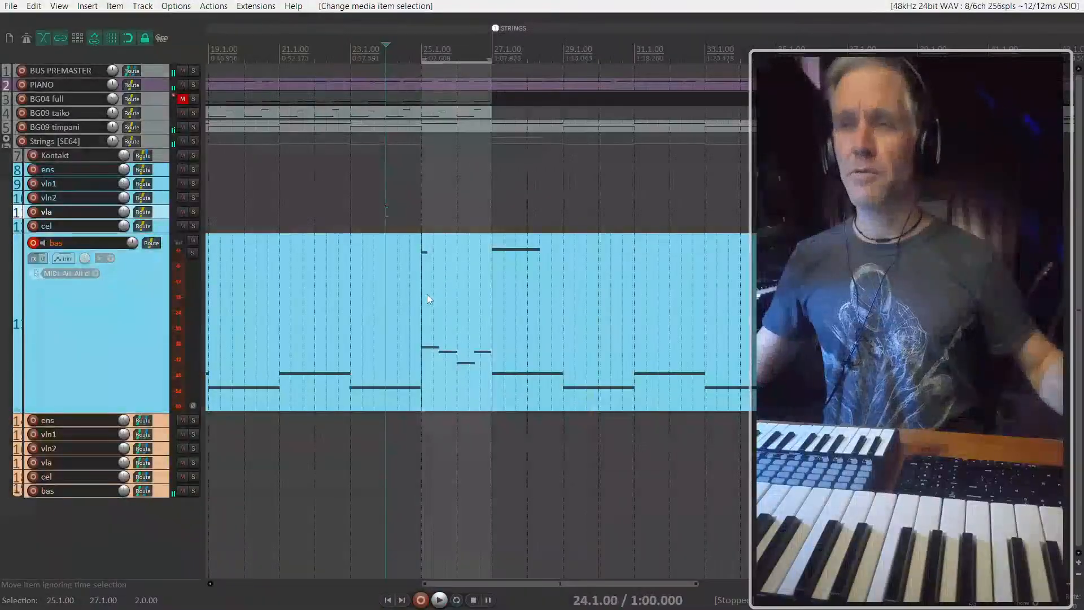
Step: Move the edit cursor to bar 25 and disarm recording on the bas track
{"action": "left_click", "coordinate": [419, 299]}
{"action": "scroll", "coordinate": [448, 310], "scroll_direction": "up", "scroll_amount": 3}
{"action": "scroll", "coordinate": [472, 305], "scroll_direction": "down", "scroll_amount": 5}
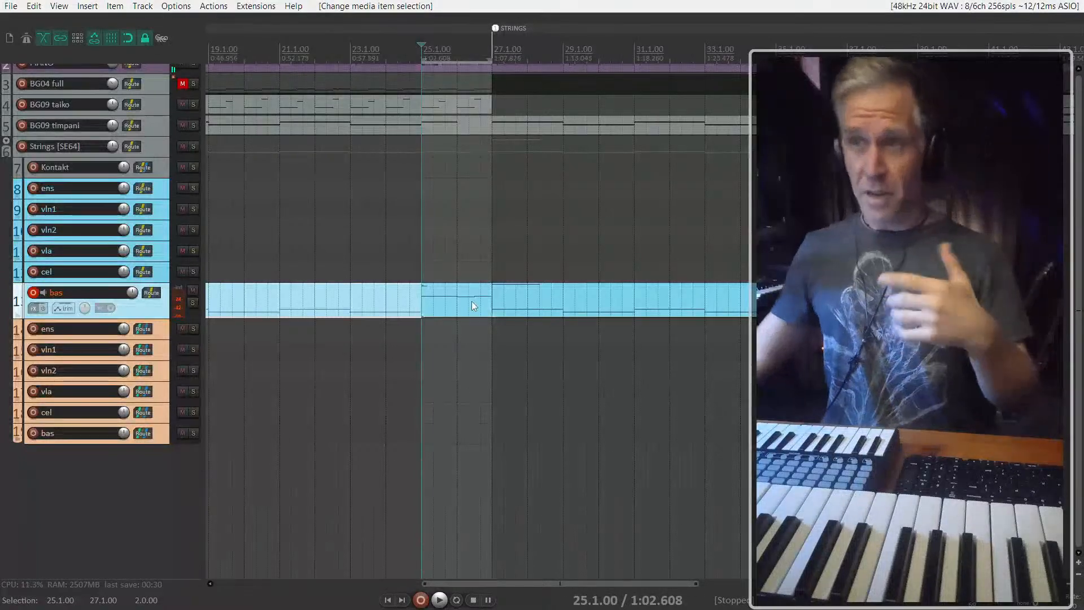
{"action": "scroll", "coordinate": [435, 289], "scroll_direction": "up", "scroll_amount": 2}
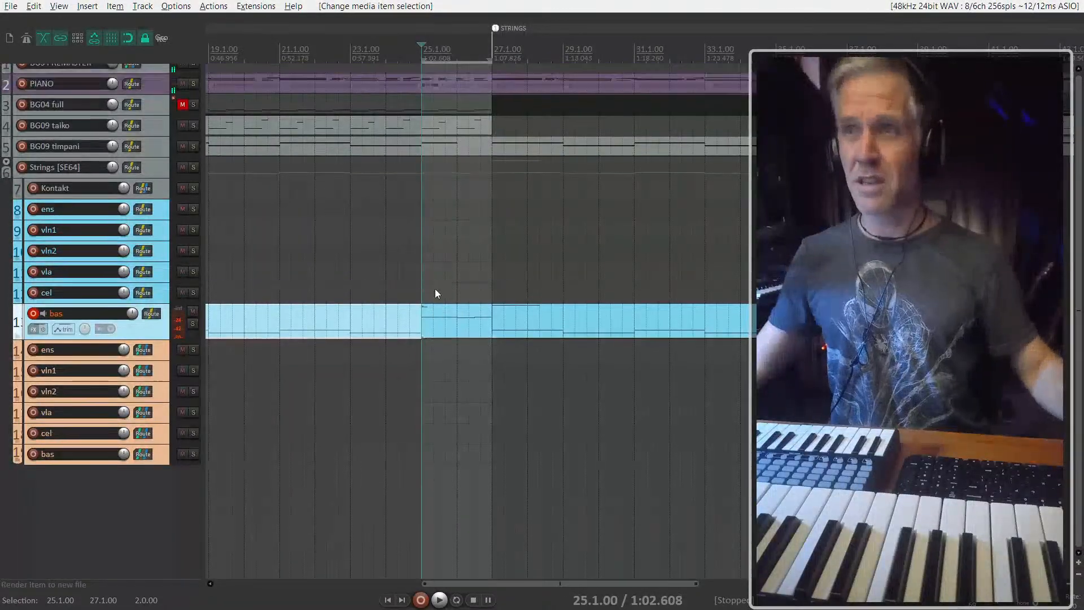
{"action": "left_click", "coordinate": [32, 325]}
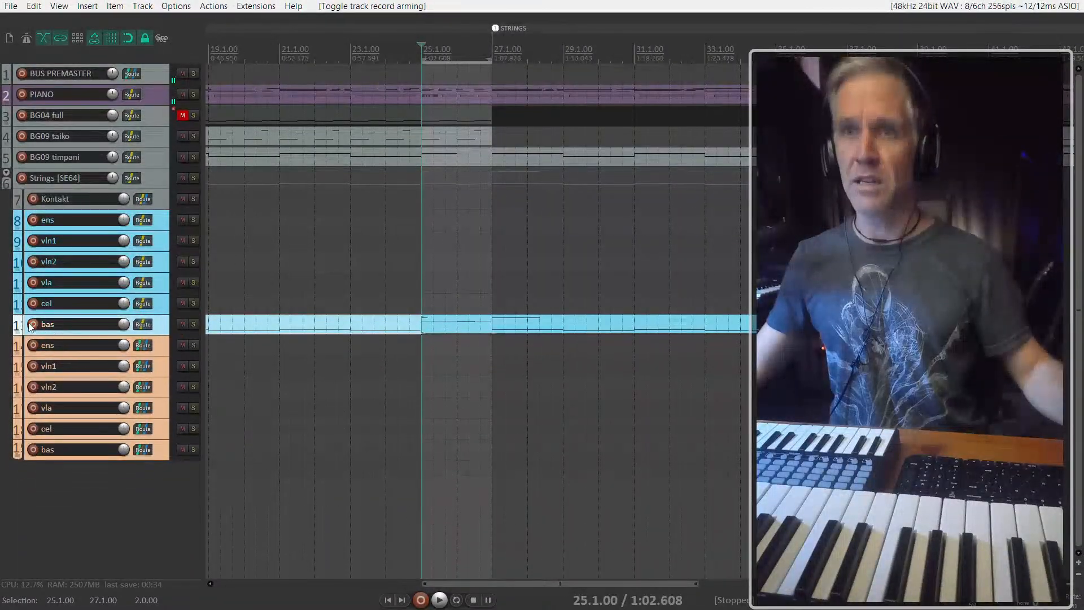
Step: Select the upper vln1 track, track 9, and arm it for recording
{"action": "left_click", "coordinate": [168, 221]}
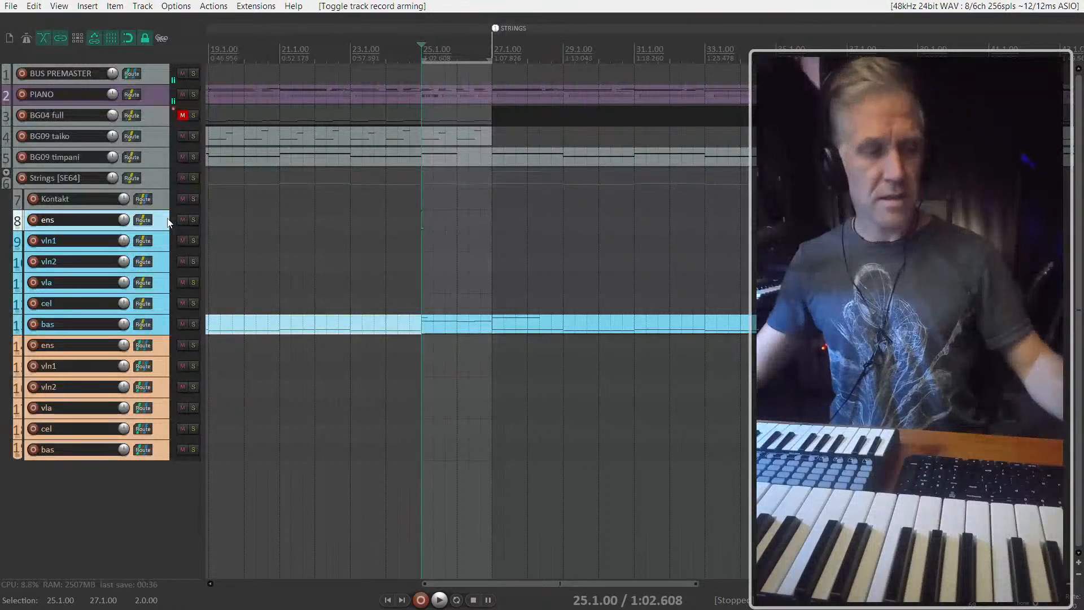
{"action": "left_click", "coordinate": [159, 244]}
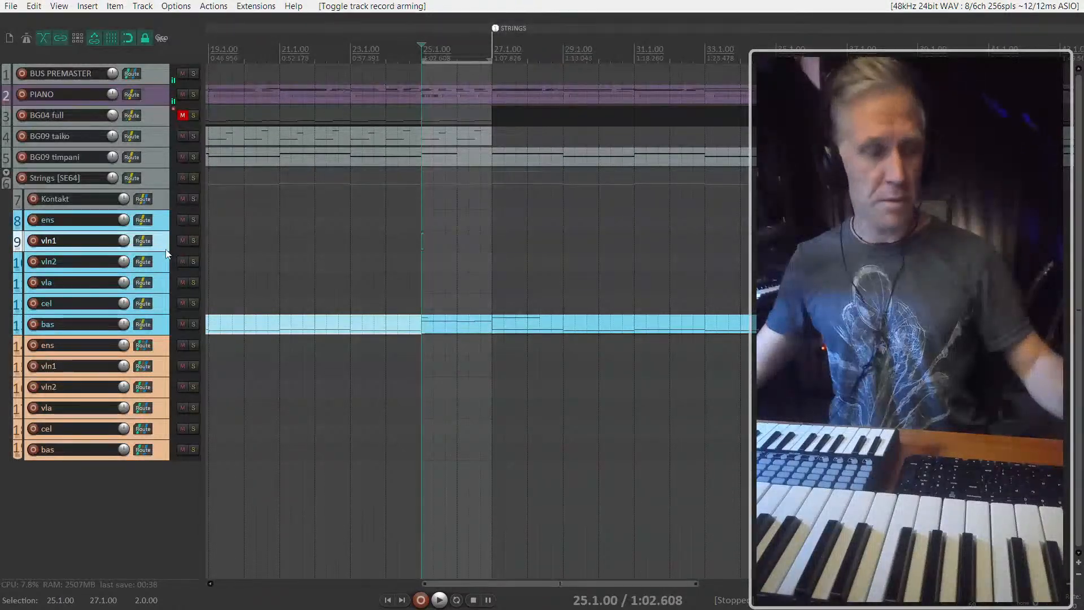
{"action": "key", "text": "F7"}
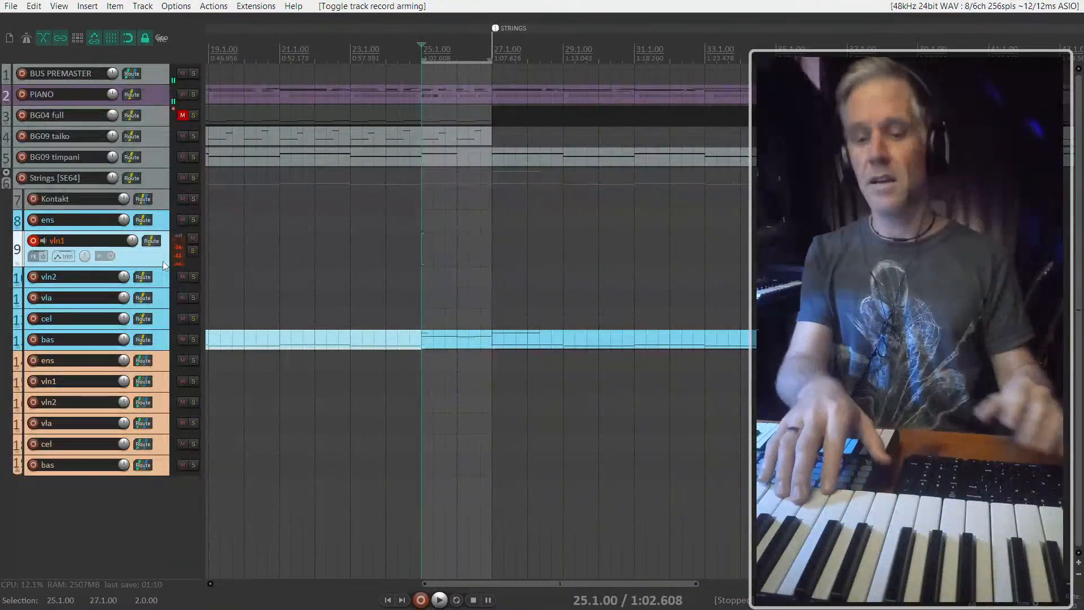
Step: Record a violin MIDI part on the vln1 track from bar 24 to bar 35, discarding the first short take
{"action": "scroll", "coordinate": [451, 247], "scroll_direction": "up", "scroll_amount": 2}
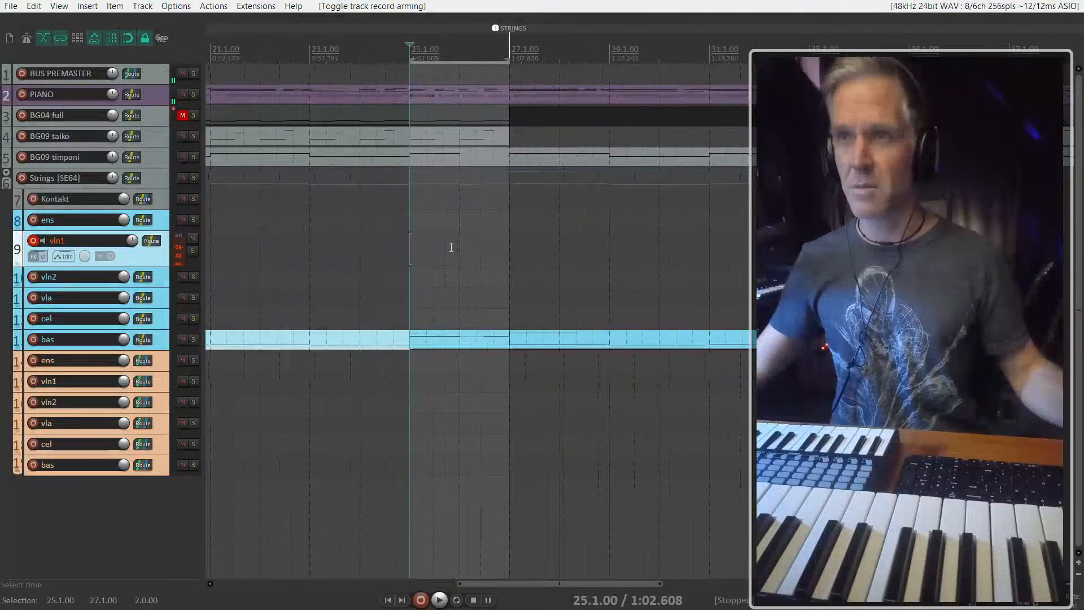
{"action": "scroll", "coordinate": [451, 247], "scroll_direction": "up", "scroll_amount": 2}
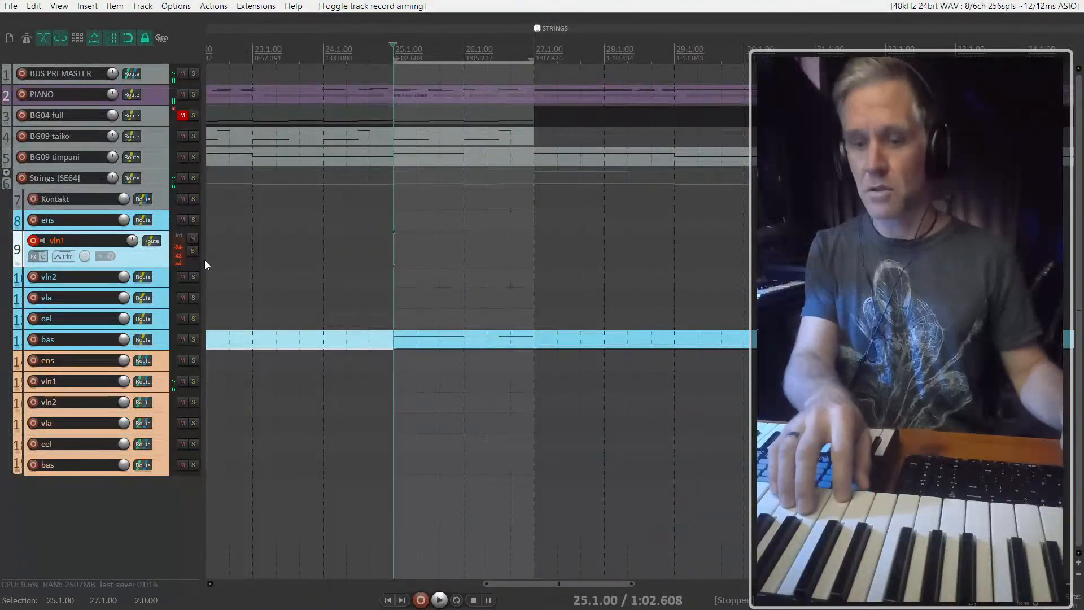
{"action": "left_click", "coordinate": [325, 276]}
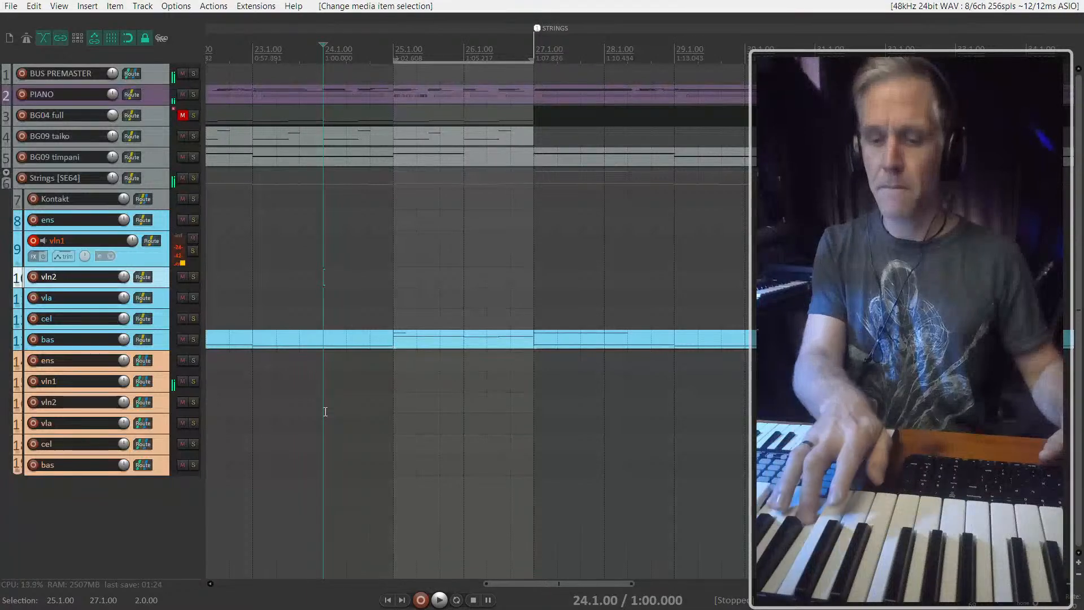
{"action": "key", "text": "space"}
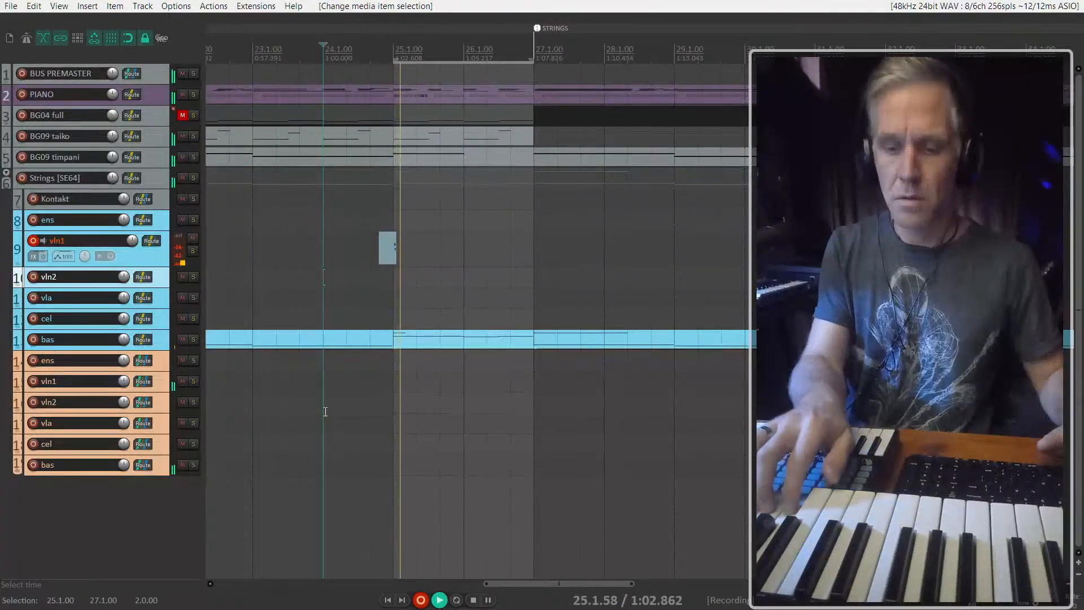
{"action": "key", "text": "space"}
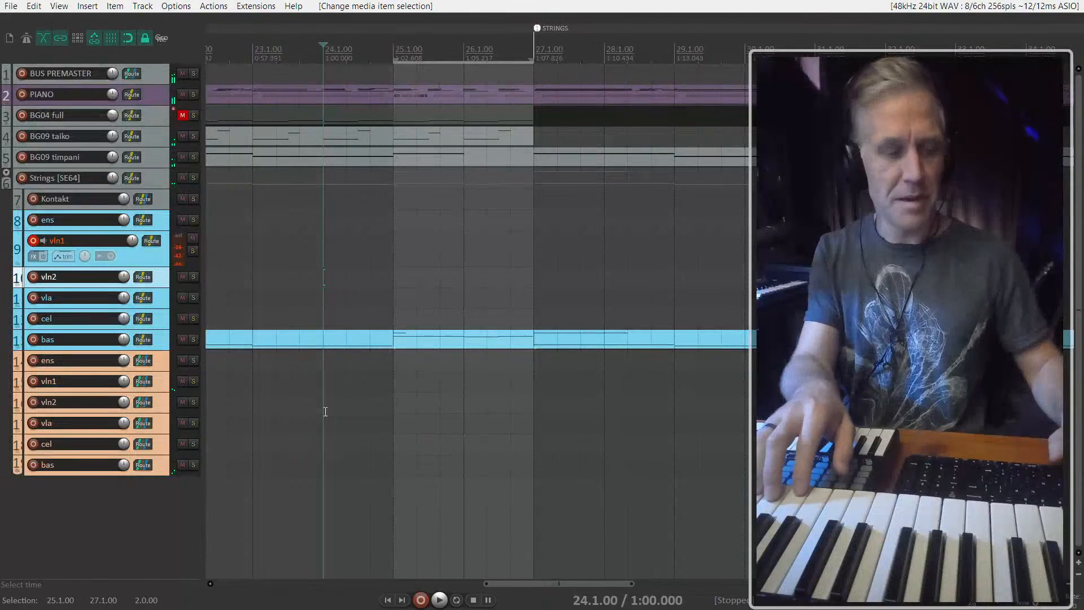
{"action": "key", "text": "ctrl+r"}
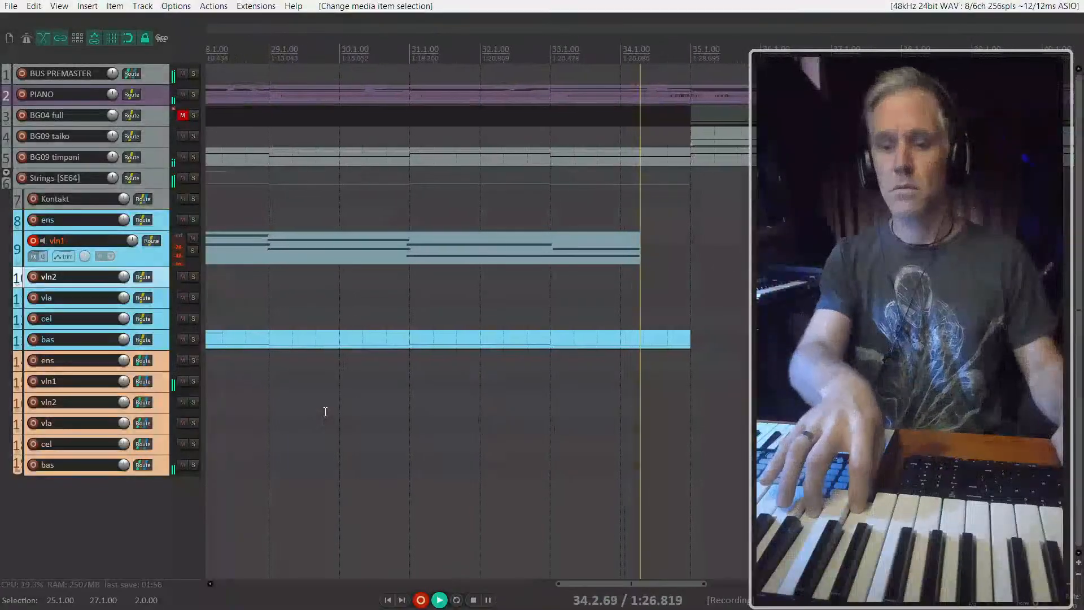
{"action": "key", "text": "space"}
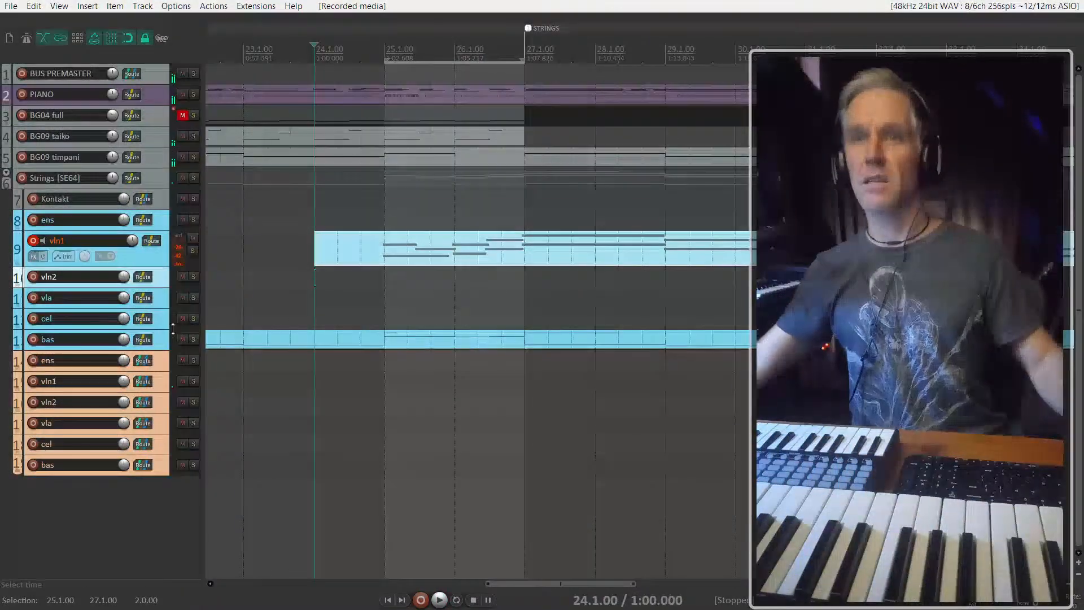
Step: Open the Kontakt instrument on track 7, collapse String Ensemble Essential and expand Violins 1 Essential
{"action": "left_click", "coordinate": [154, 252]}
{"action": "scroll", "coordinate": [196, 279], "scroll_direction": "down", "scroll_amount": 3}
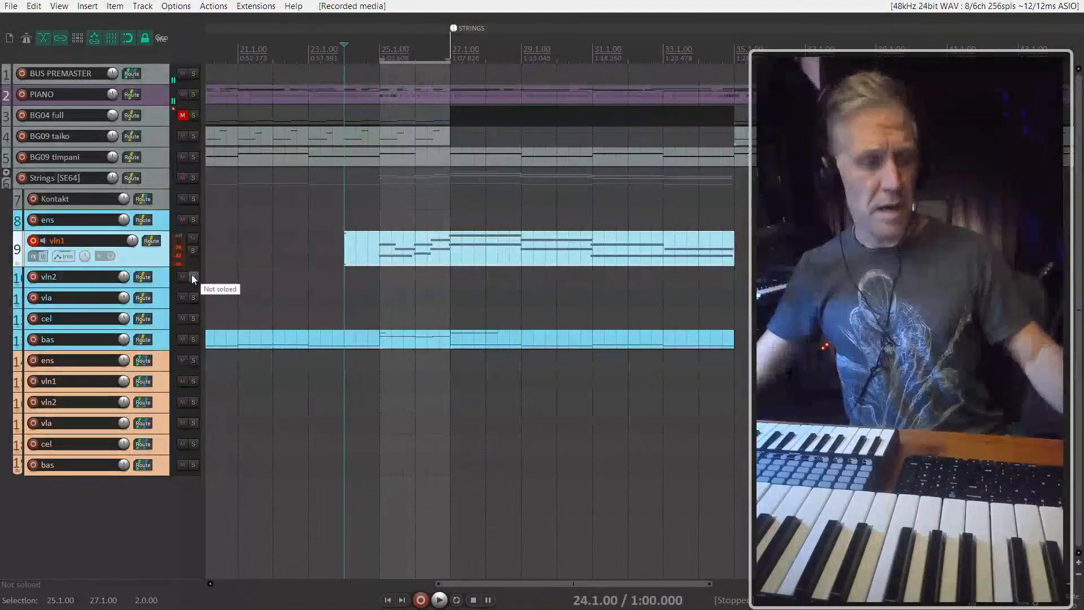
{"action": "double_click", "coordinate": [166, 203]}
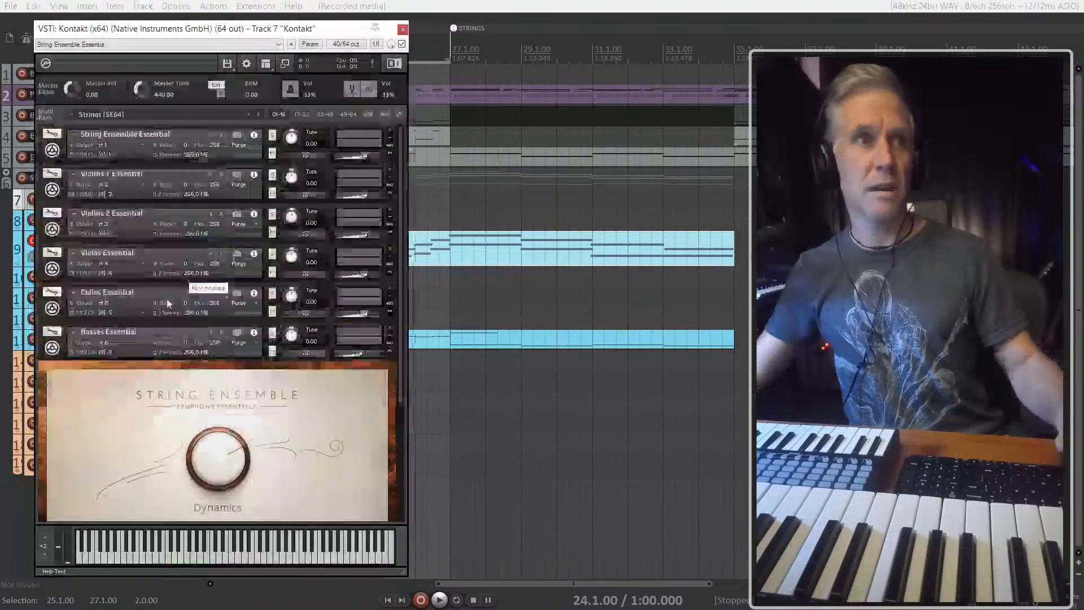
{"action": "left_click_drag", "start_coordinate": [211, 28], "coordinate": [288, 31]}
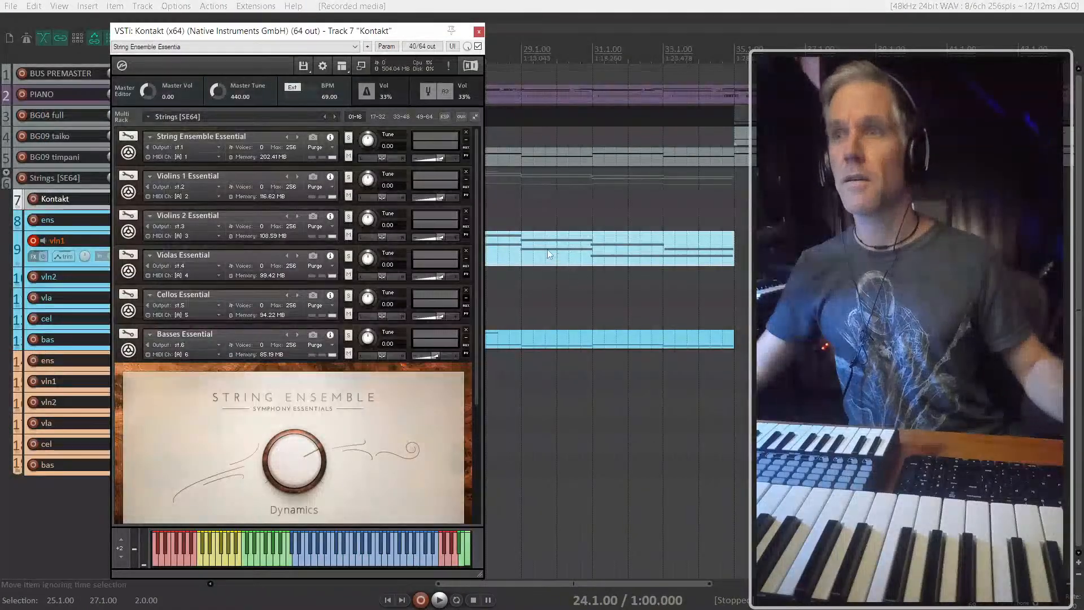
{"action": "scroll", "coordinate": [298, 450], "scroll_direction": "down", "scroll_amount": 3}
{"action": "left_click", "coordinate": [128, 321]}
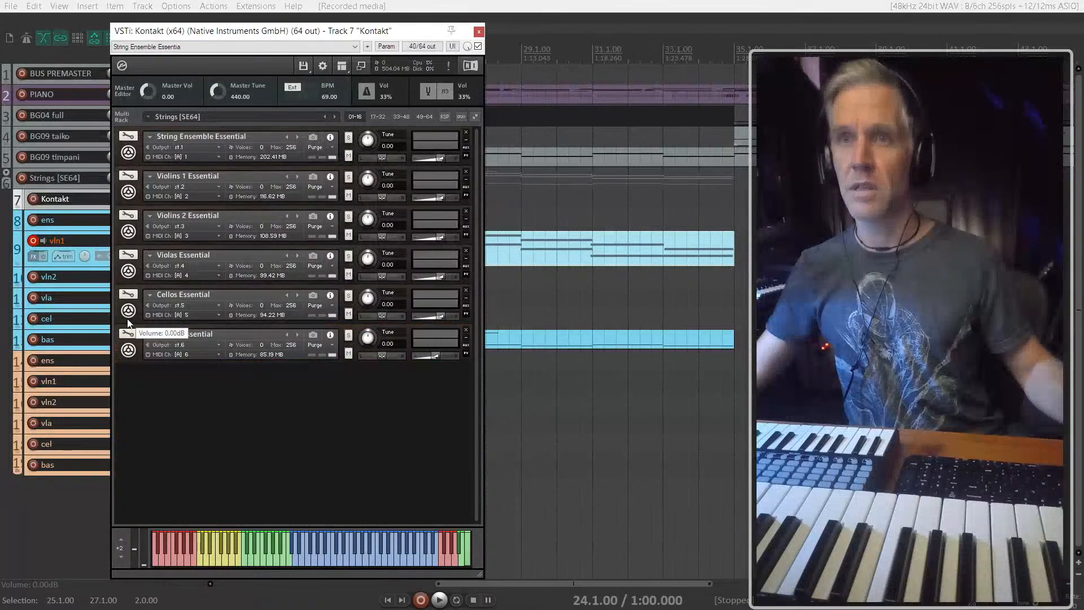
{"action": "left_click", "coordinate": [133, 191]}
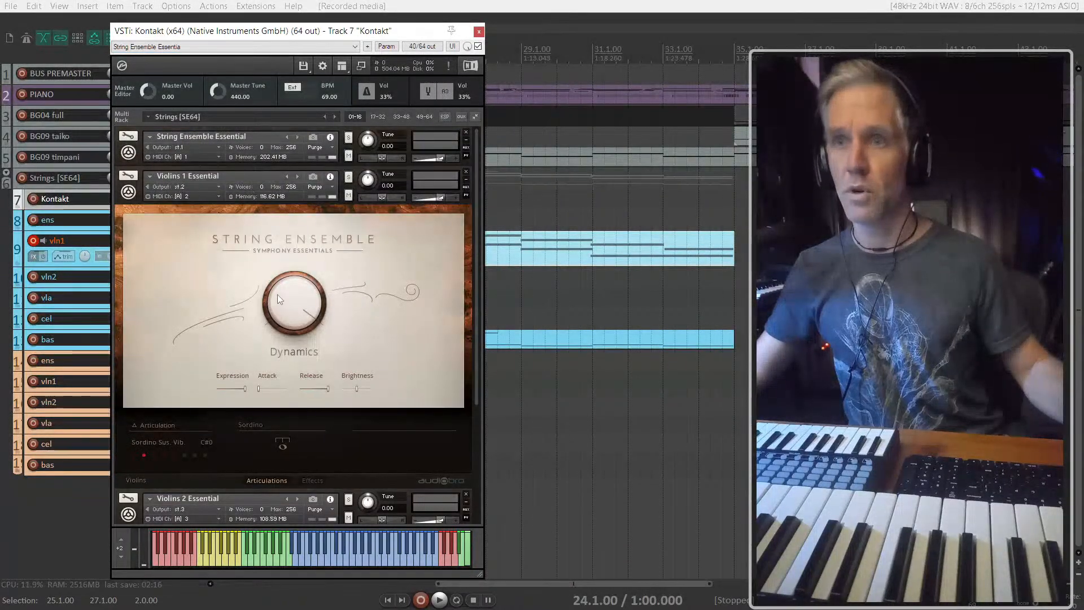
Step: Lower the Violins 1 Essential Expression to about midway, raise its Attack slightly and reduce its Brightness
{"action": "left_click_drag", "start_coordinate": [223, 387], "coordinate": [325, 391]}
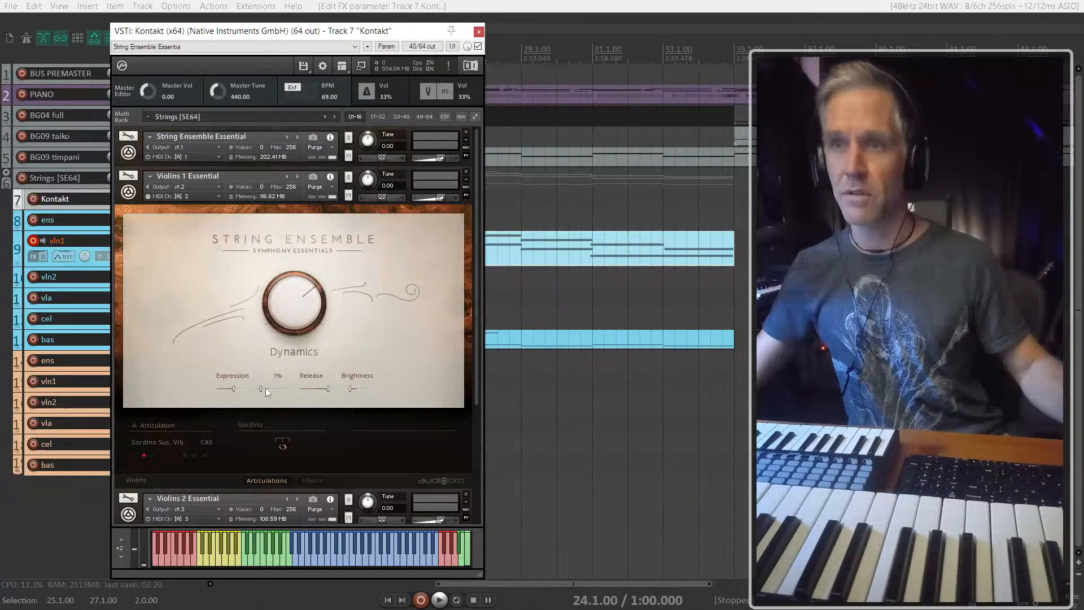
{"action": "scroll", "coordinate": [154, 444], "scroll_direction": "down", "scroll_amount": 1}
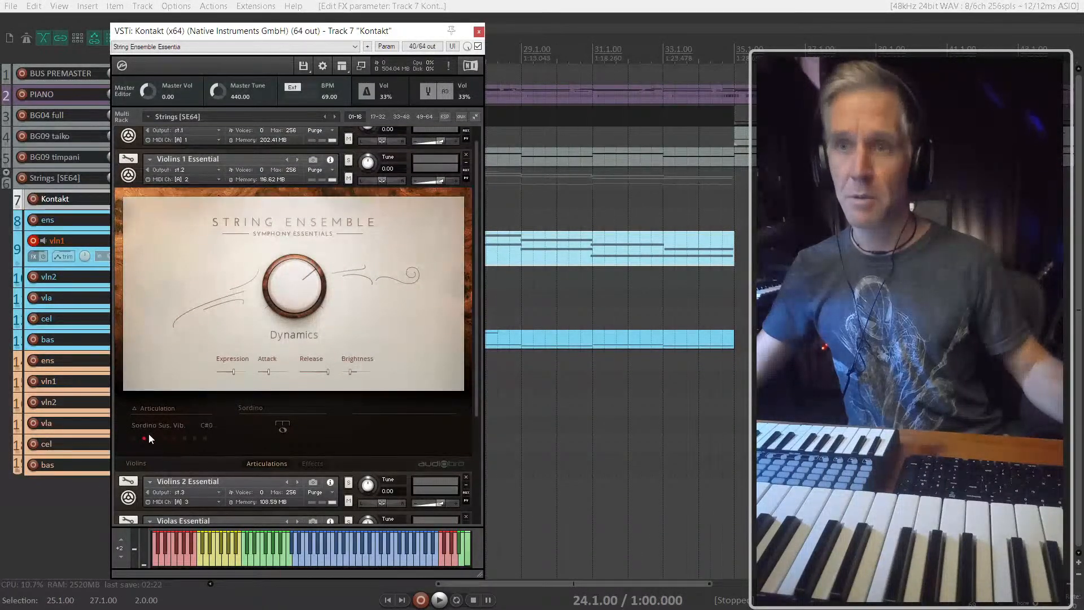
{"action": "left_click_drag", "start_coordinate": [320, 34], "coordinate": [597, 37]}
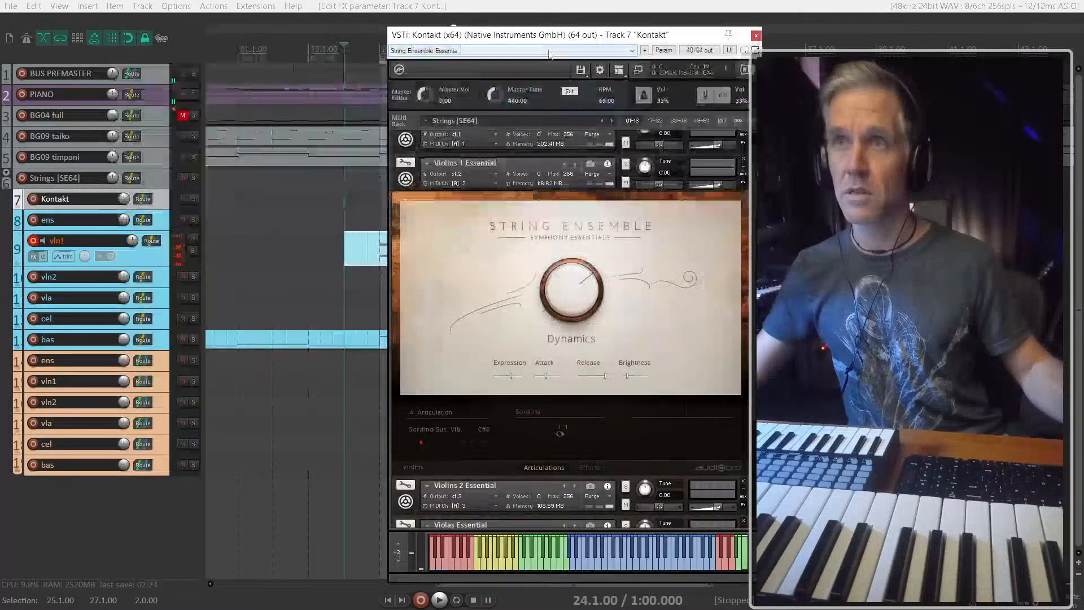
Step: Turn off the ambience Noise in the NOIRE Pure instrument on the PIANO track and close that instrument
{"action": "double_click", "coordinate": [157, 96]}
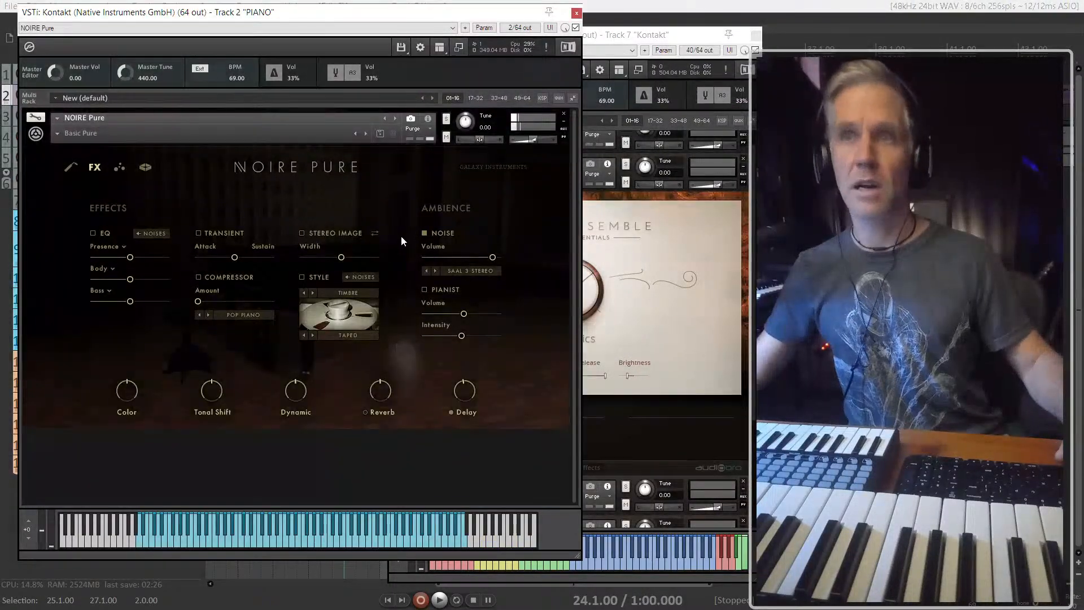
{"action": "left_click", "coordinate": [424, 232]}
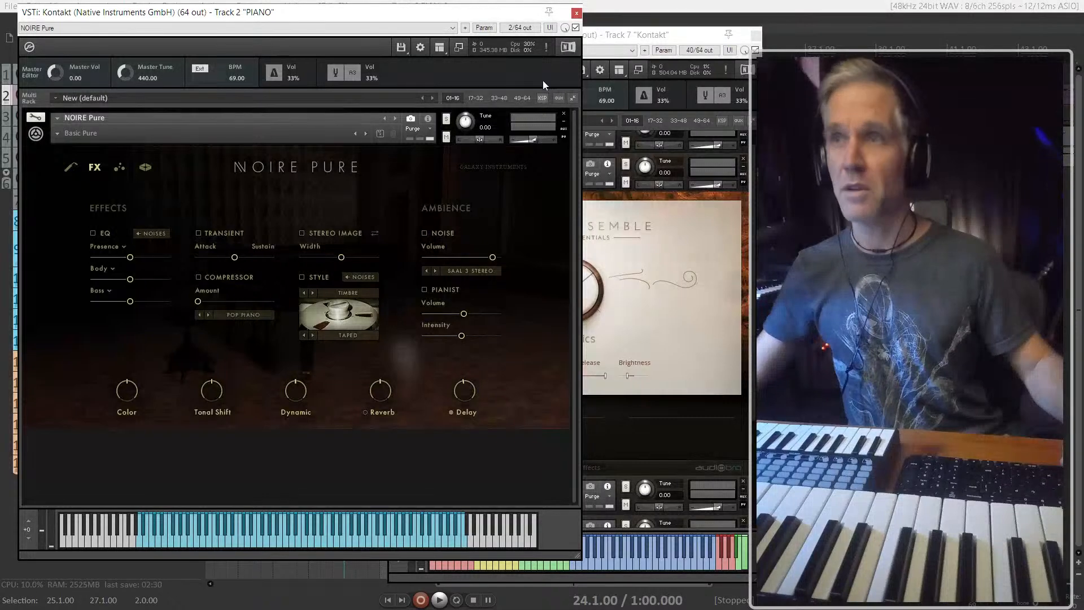
{"action": "left_click", "coordinate": [577, 13]}
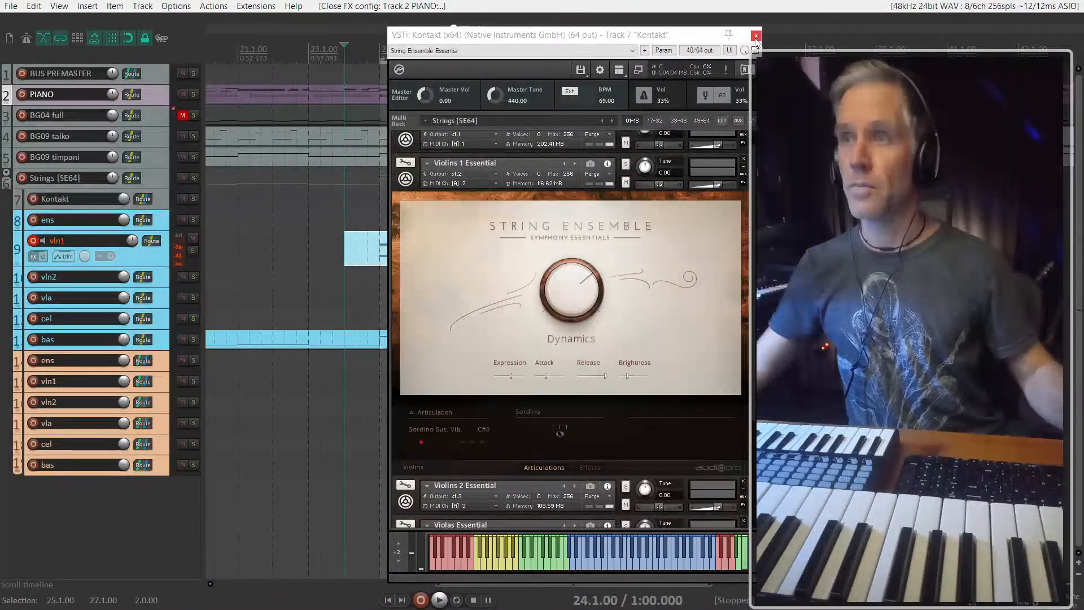
Step: Close the Kontakt instrument, keeping the time selection locked, and place the edit cursor at 24.5
{"action": "key", "text": "Escape"}
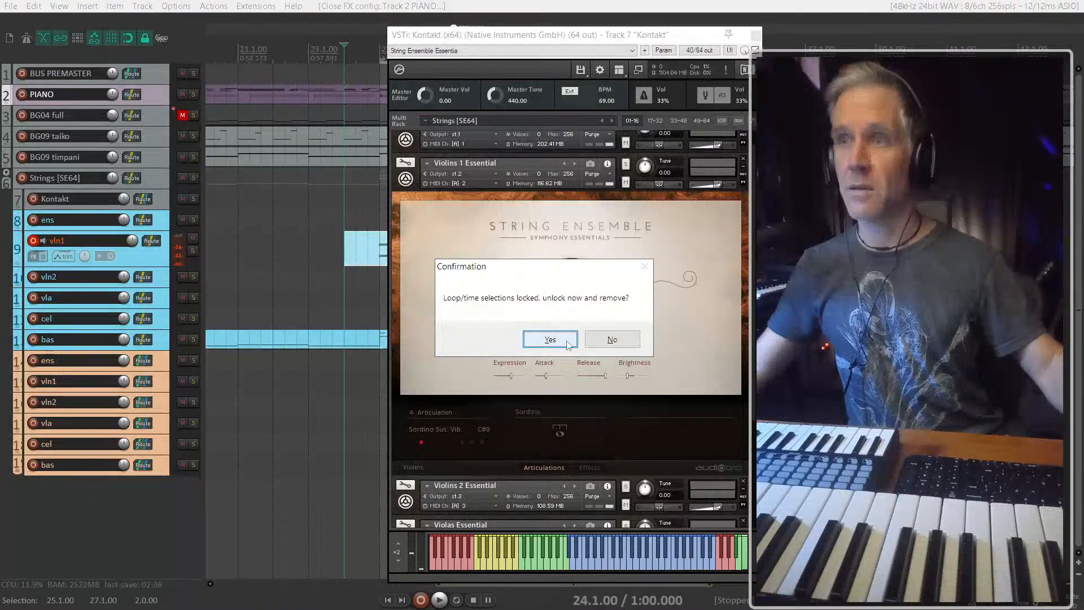
{"action": "left_click", "coordinate": [611, 339]}
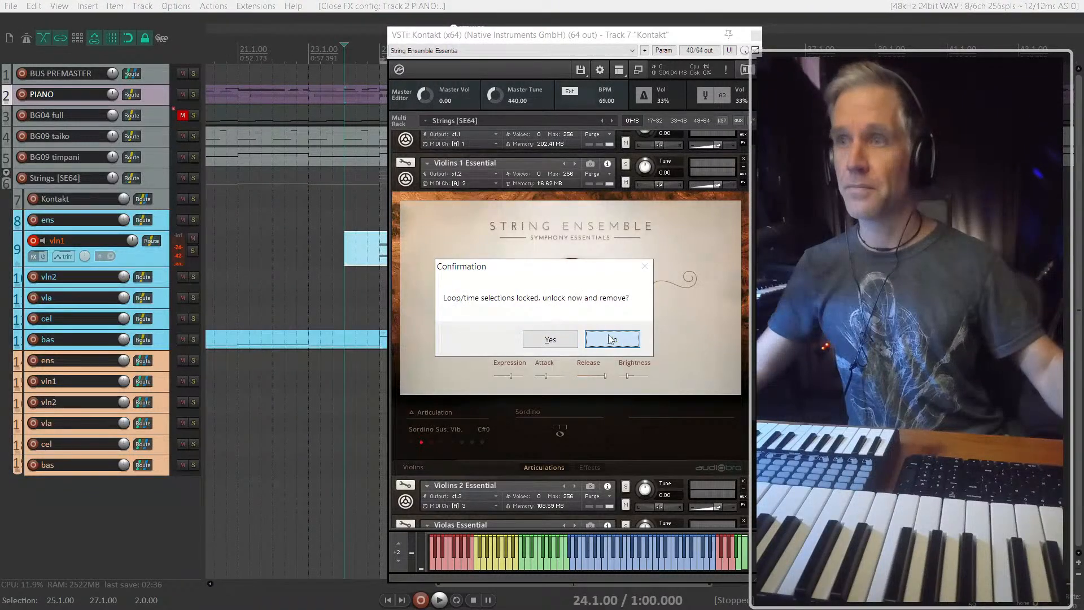
{"action": "left_click", "coordinate": [756, 35]}
{"action": "left_click", "coordinate": [427, 248]}
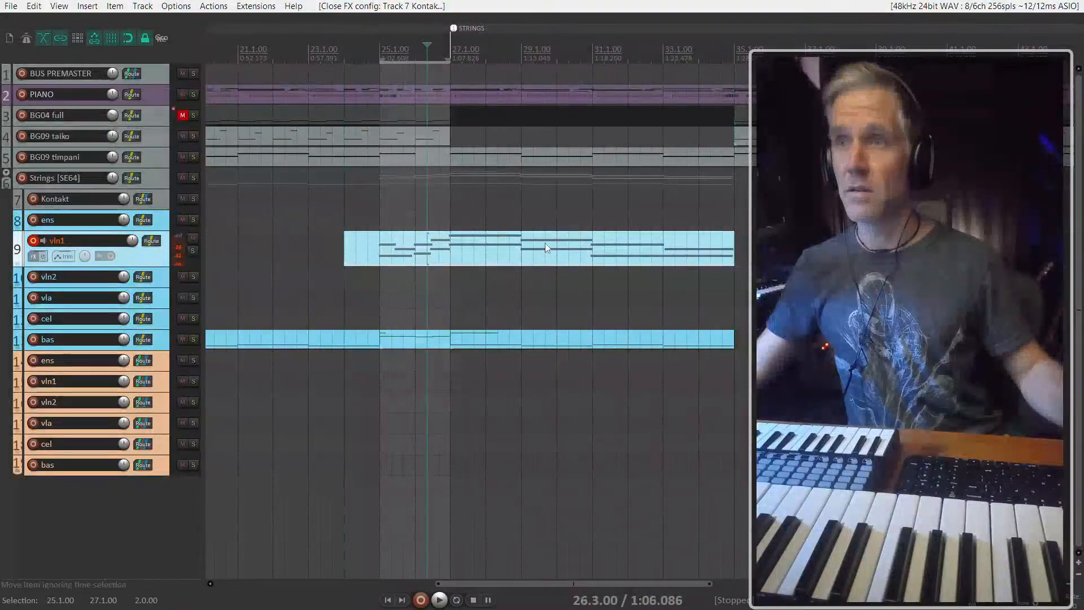
{"action": "scroll", "coordinate": [510, 259], "scroll_direction": "down", "scroll_amount": 3}
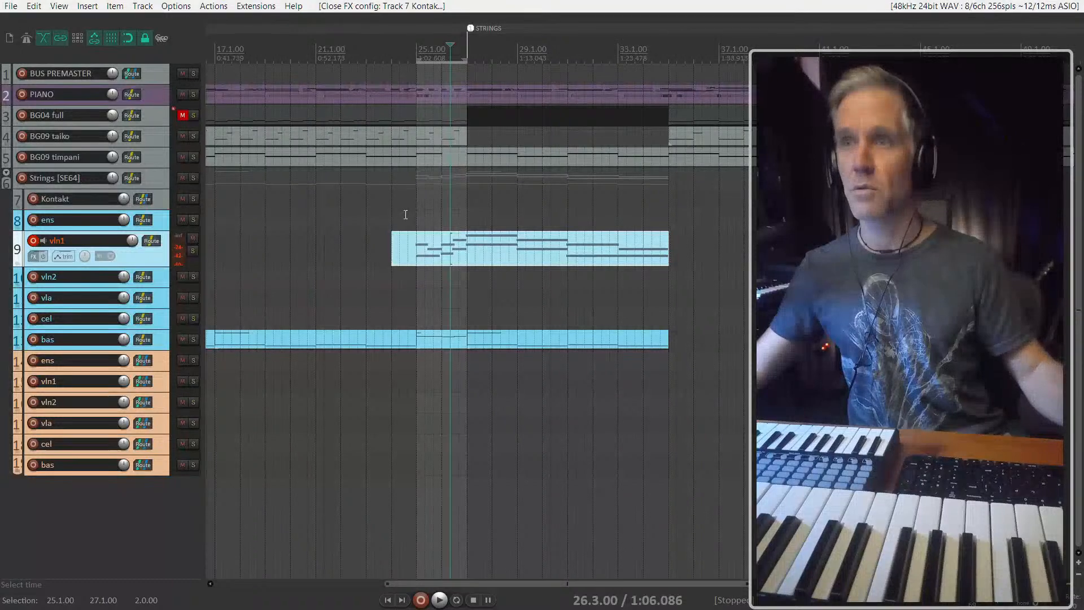
{"action": "left_click", "coordinate": [406, 215]}
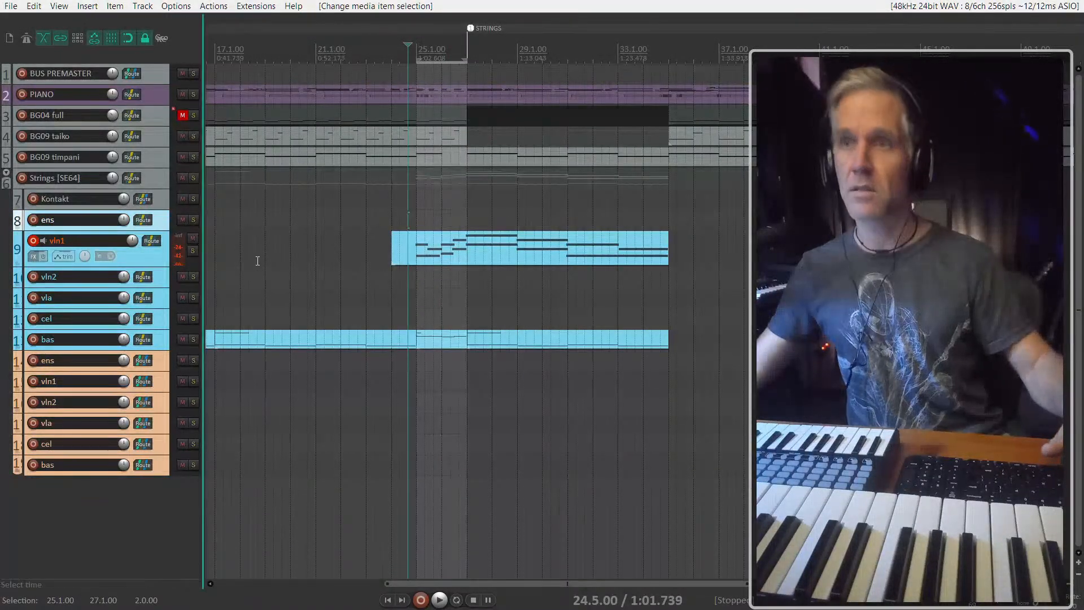
Step: Reopen the Kontakt instrument on track 7, uncover the arrangement behind it and lower the Violins 1 Essential Dynamics
{"action": "left_click", "coordinate": [163, 200]}
{"action": "key", "text": "f"}
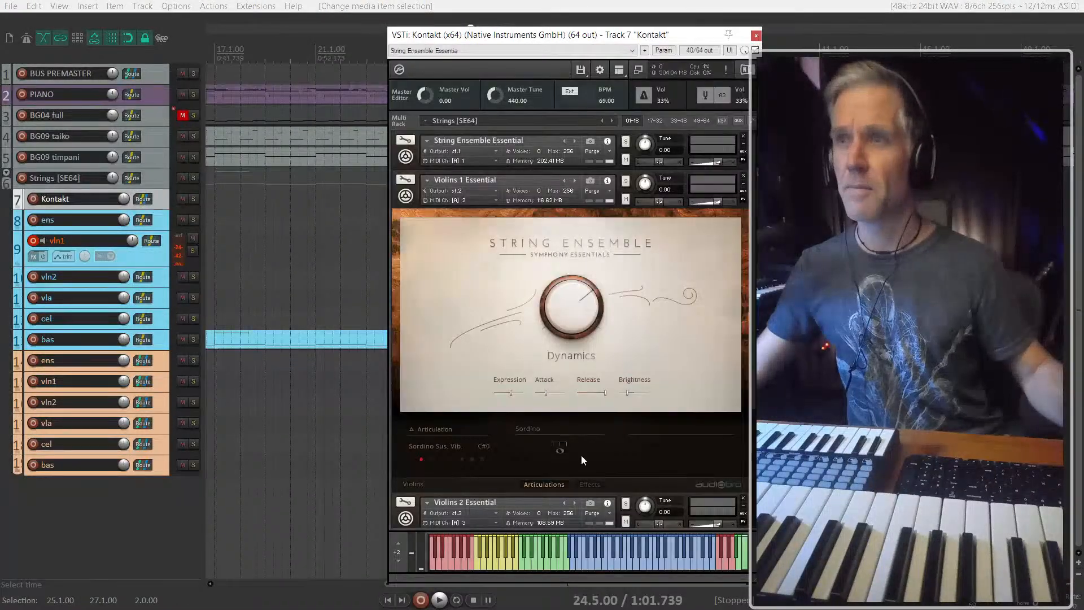
{"action": "scroll", "coordinate": [619, 277], "scroll_direction": "down", "scroll_amount": 1}
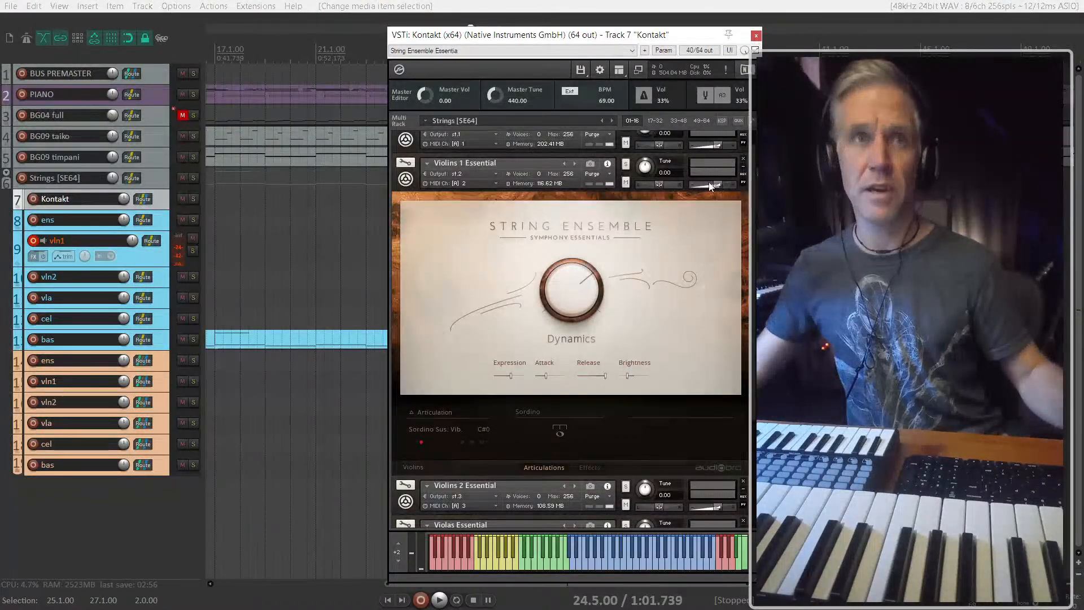
{"action": "left_click_drag", "start_coordinate": [592, 35], "coordinate": [253, 28]}
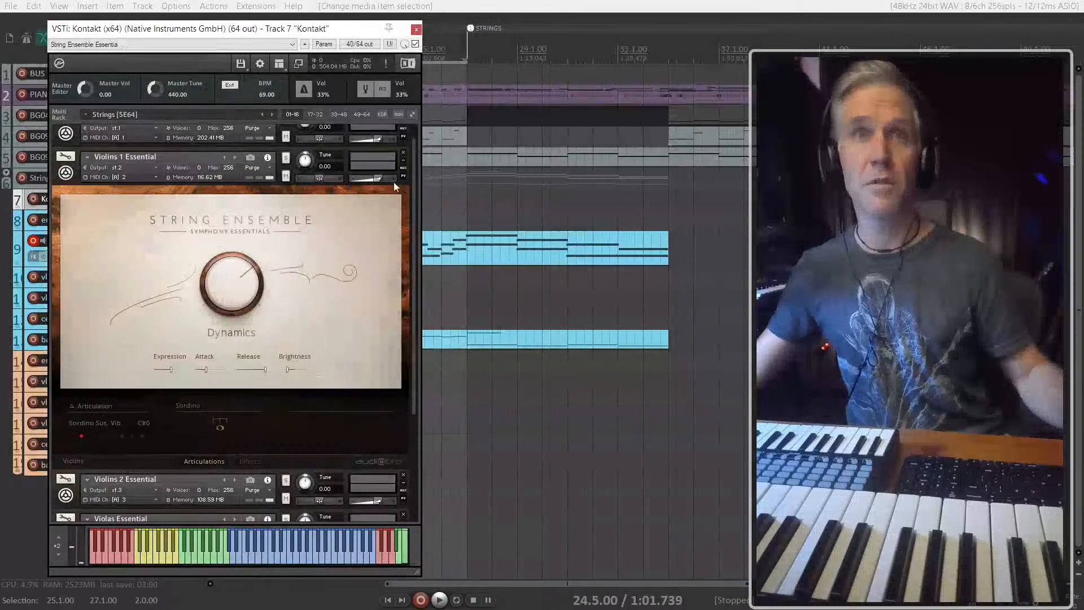
{"action": "scroll", "coordinate": [266, 279], "scroll_direction": "up", "scroll_amount": 1}
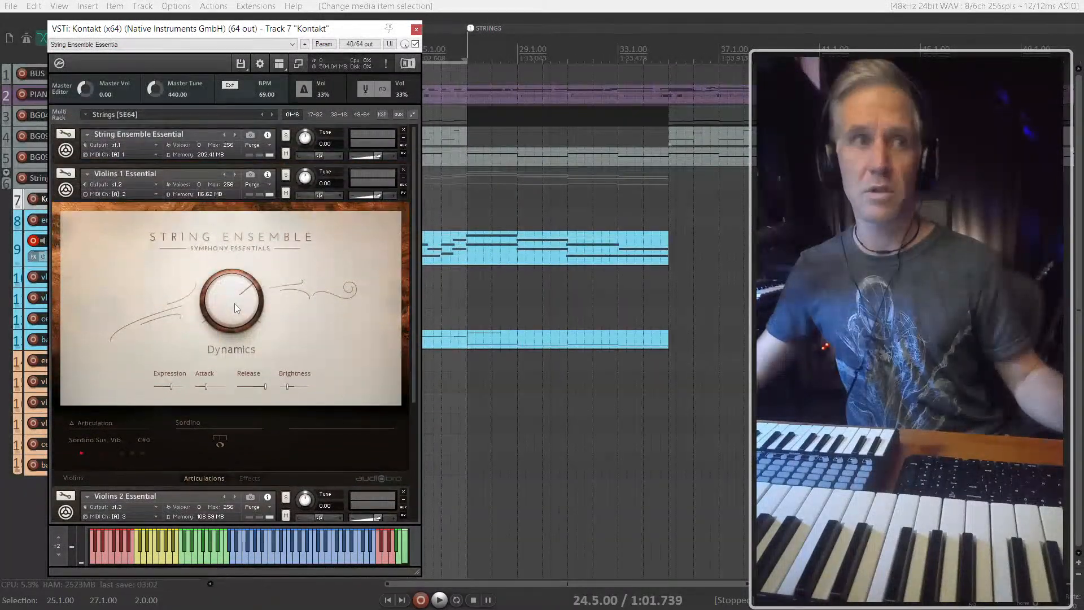
{"action": "left_click_drag", "start_coordinate": [234, 301], "coordinate": [236, 361]}
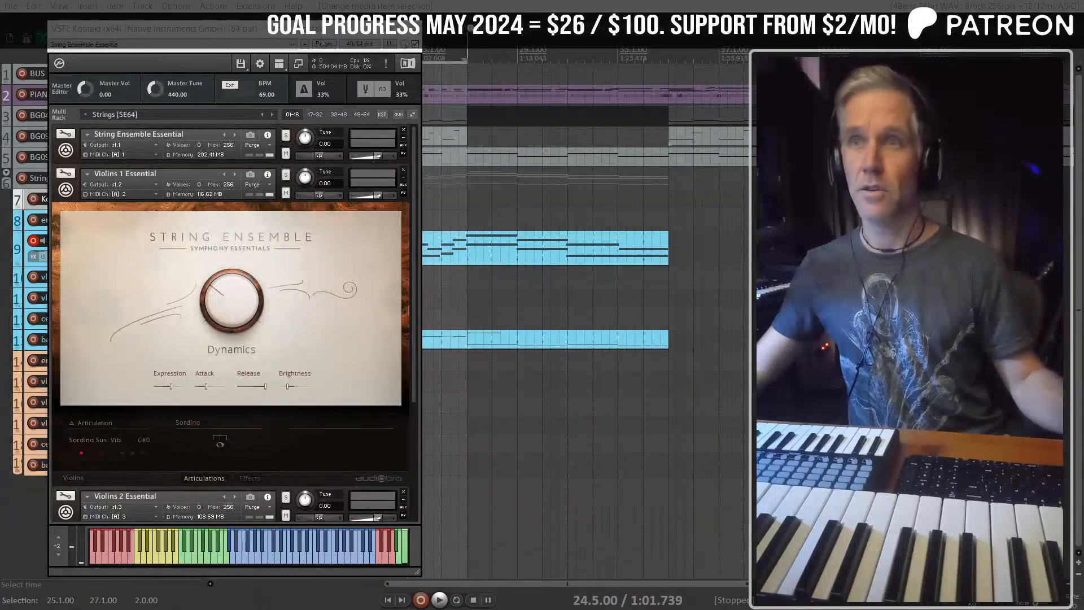
{"action": "left_click_drag", "start_coordinate": [322, 43], "coordinate": [277, 54]}
Step: Play the violin part from 24.5 while setting the Violins 1 Dynamics to 49% and Brightness to 134%
{"action": "key", "text": "space"}
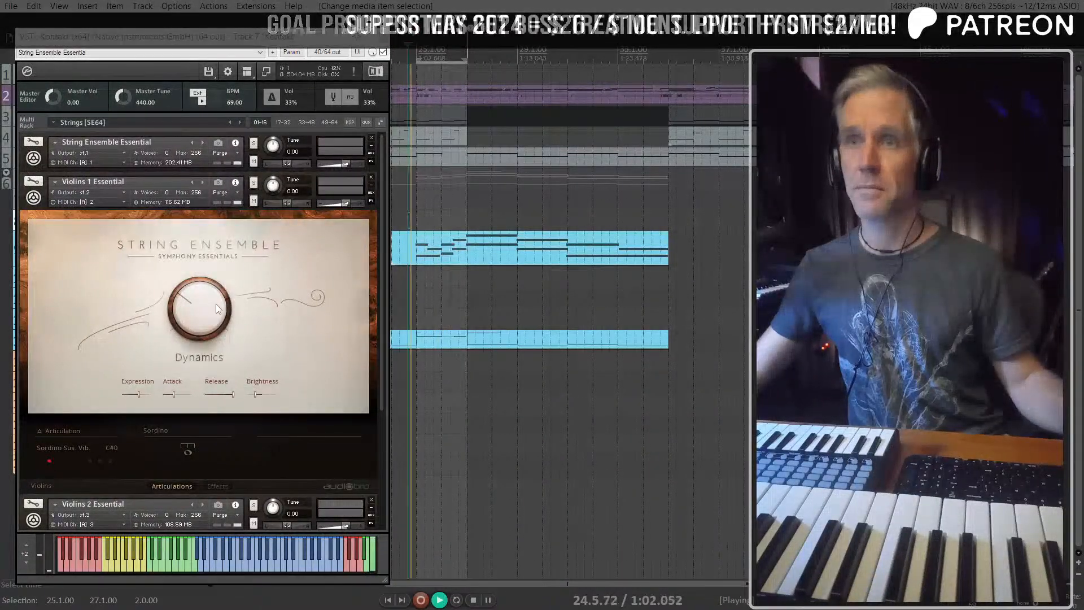
{"action": "left_click_drag", "start_coordinate": [208, 317], "coordinate": [178, 263]}
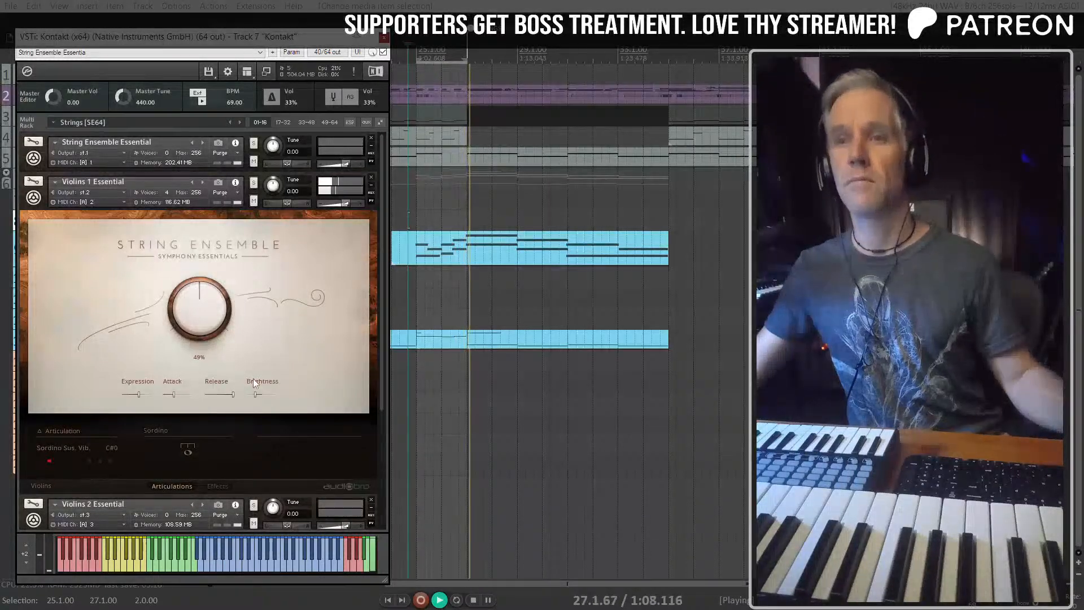
{"action": "left_click_drag", "start_coordinate": [258, 397], "coordinate": [295, 395]}
{"action": "key", "text": "space"}
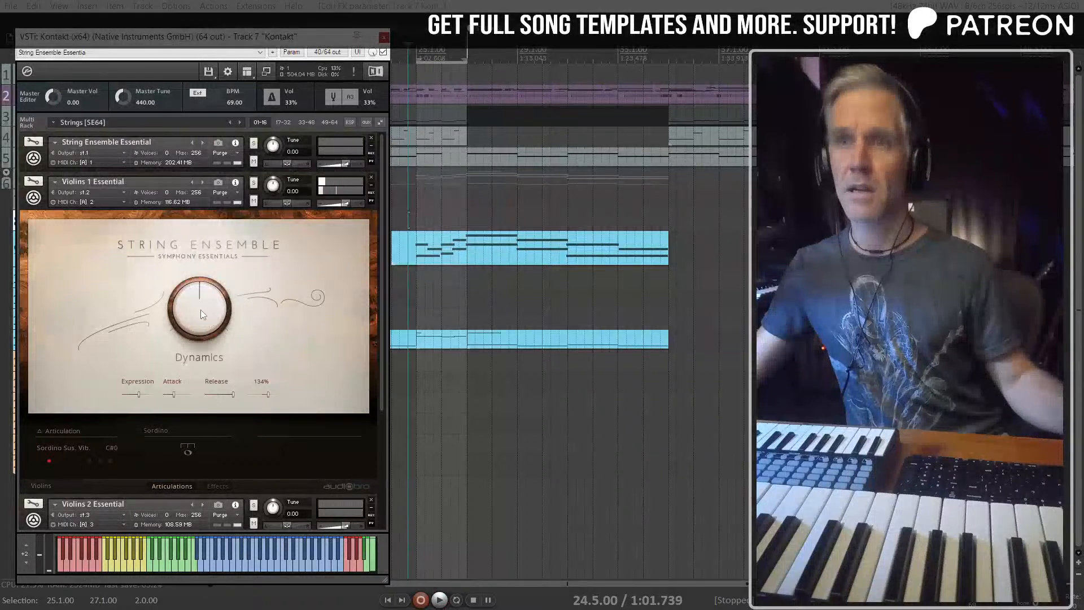
Step: Lower the Violins 1 Dynamics slightly and audition the violin part from 24.5 to bar 27
{"action": "key", "text": "space"}
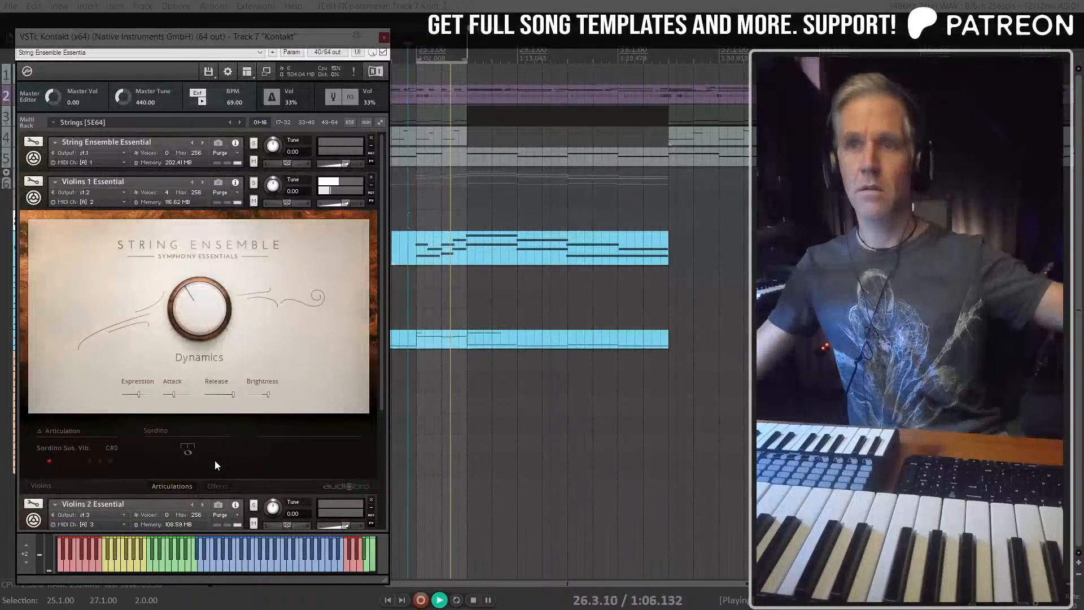
{"action": "scroll", "coordinate": [160, 448], "scroll_direction": "down", "scroll_amount": 1}
{"action": "scroll", "coordinate": [161, 454], "scroll_direction": "down", "scroll_amount": 1}
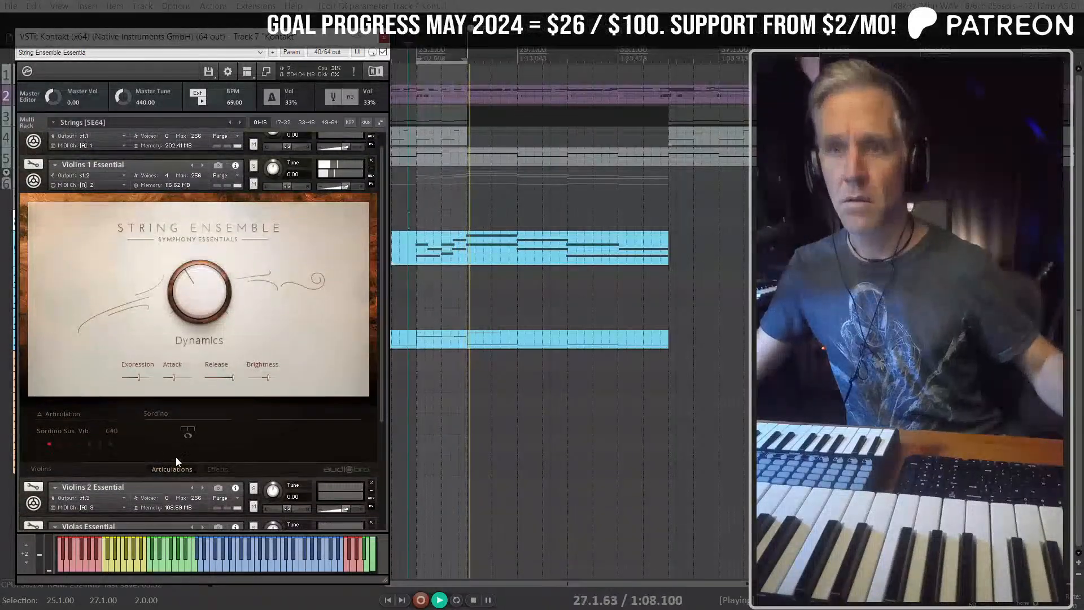
{"action": "key", "text": "space"}
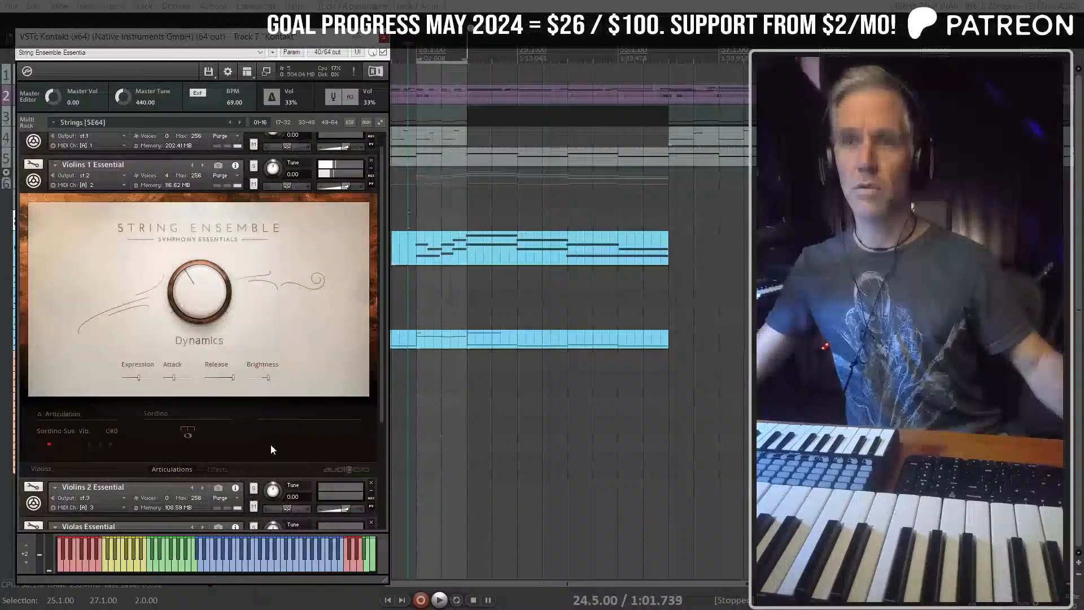
Step: Examine the Violins 1 effects and articulations, the String Ensemble Essential settings and the other instruments in the Kontakt rack
{"action": "left_click", "coordinate": [218, 468]}
{"action": "scroll", "coordinate": [186, 437], "scroll_direction": "down", "scroll_amount": 1}
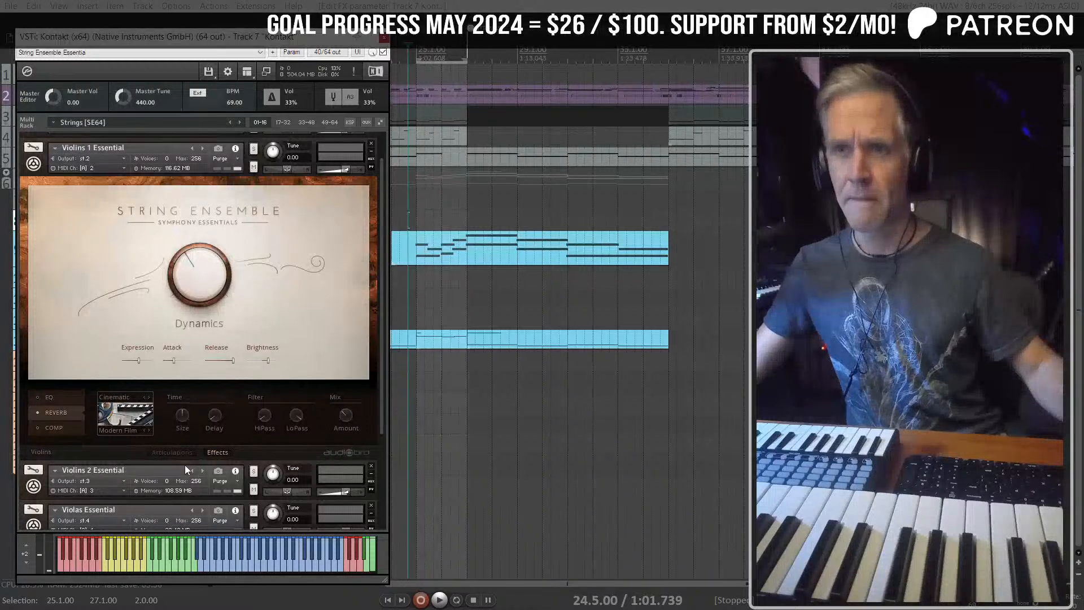
{"action": "left_click", "coordinate": [172, 453]}
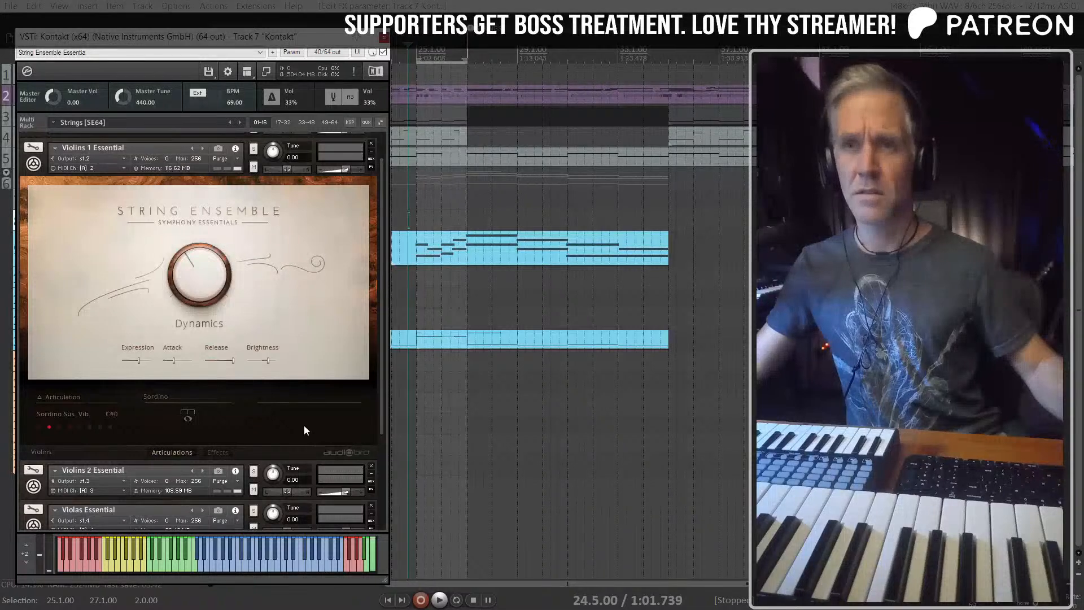
{"action": "scroll", "coordinate": [304, 427], "scroll_direction": "up", "scroll_amount": 1}
{"action": "scroll", "coordinate": [150, 249], "scroll_direction": "up", "scroll_amount": 1}
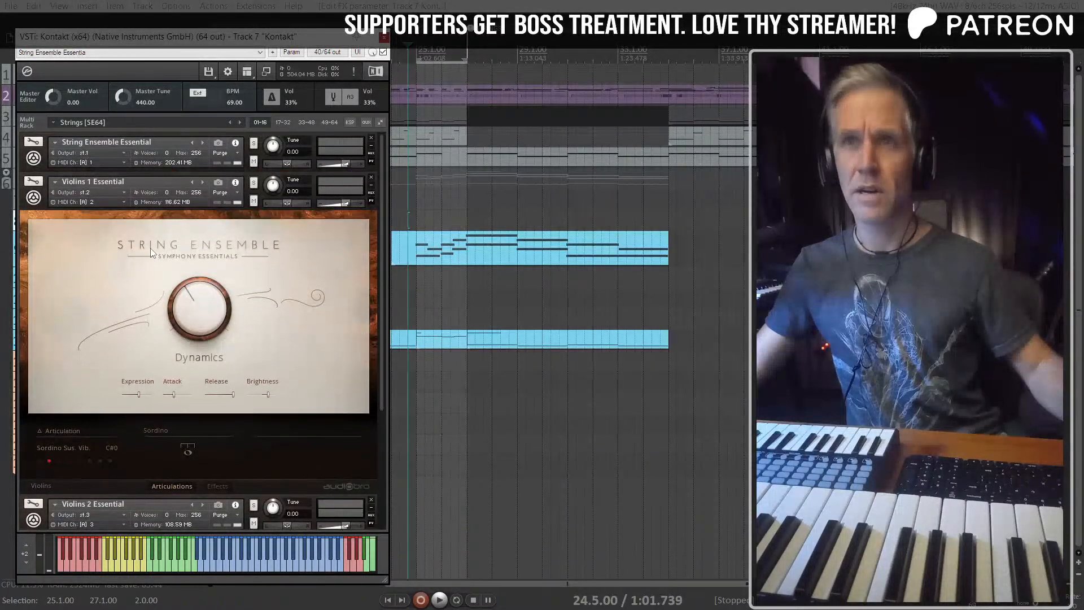
{"action": "left_click", "coordinate": [33, 158]}
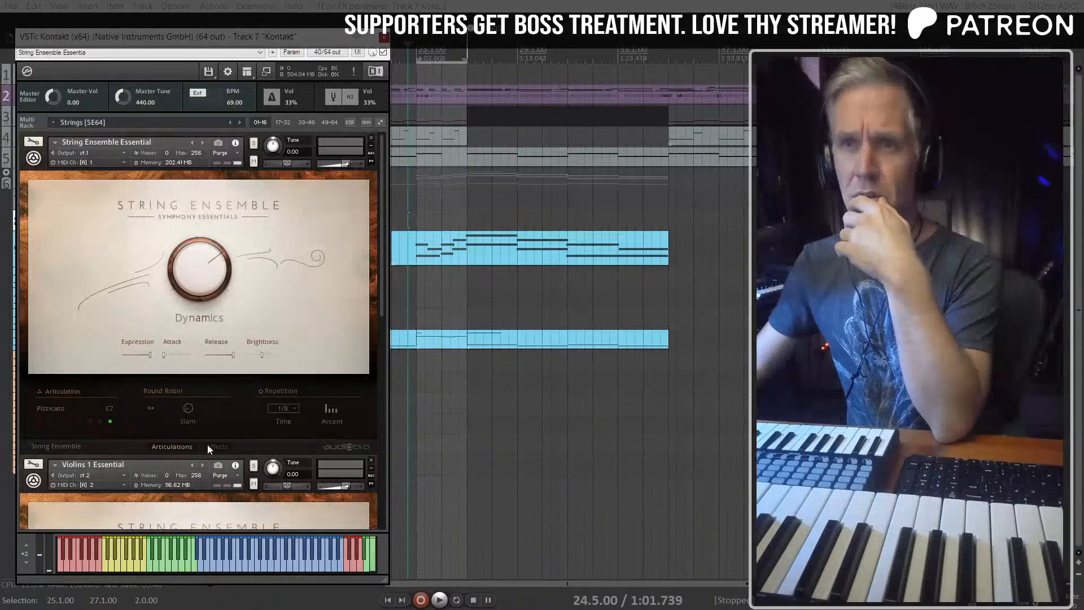
{"action": "left_click", "coordinate": [33, 159]}
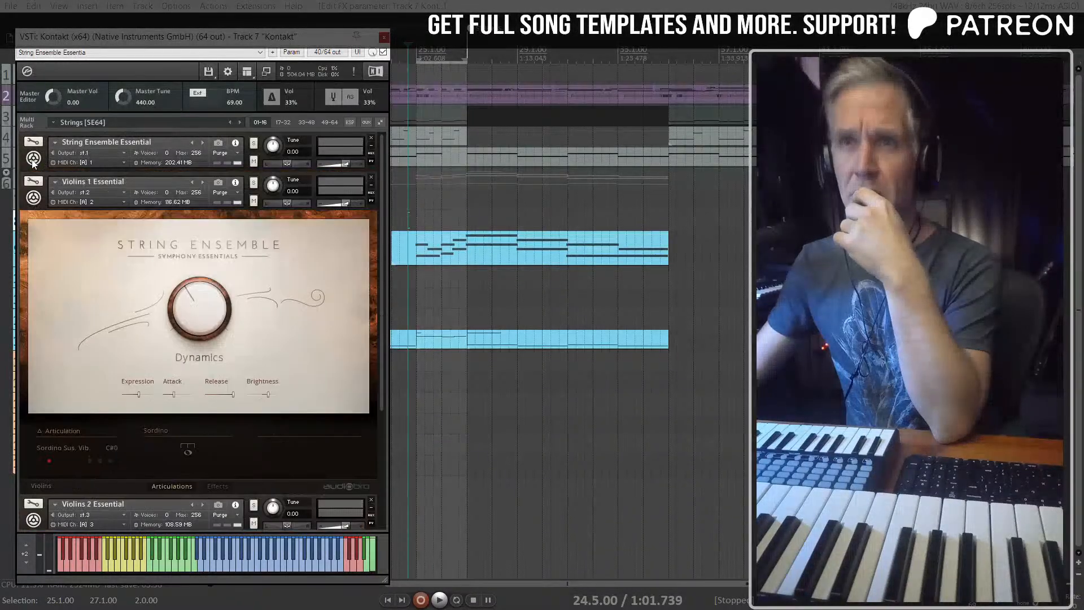
{"action": "scroll", "coordinate": [181, 398], "scroll_direction": "down", "scroll_amount": 3}
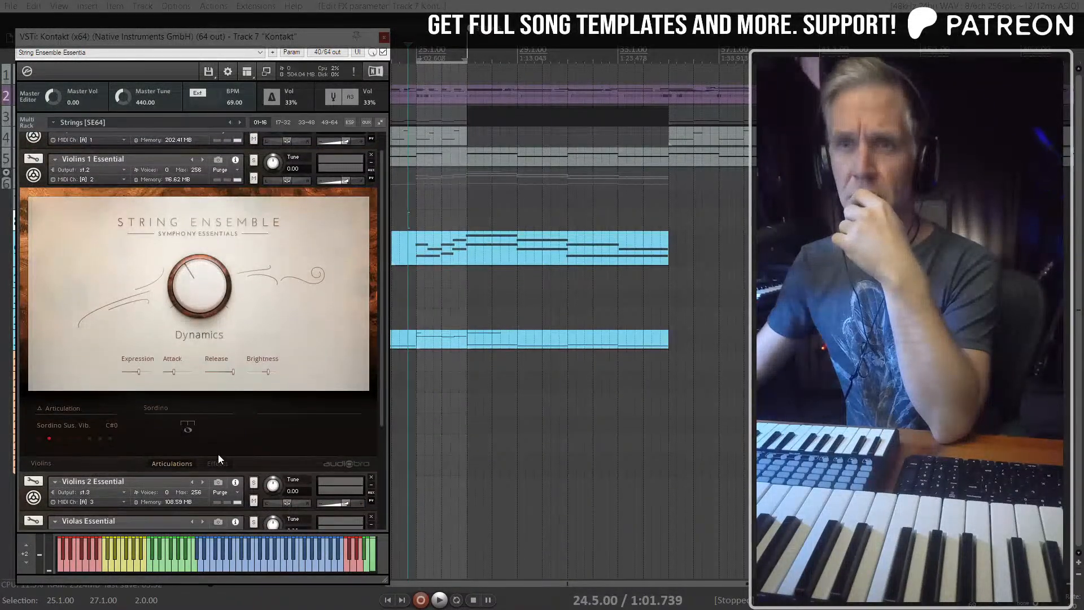
{"action": "scroll", "coordinate": [214, 428], "scroll_direction": "down", "scroll_amount": 8}
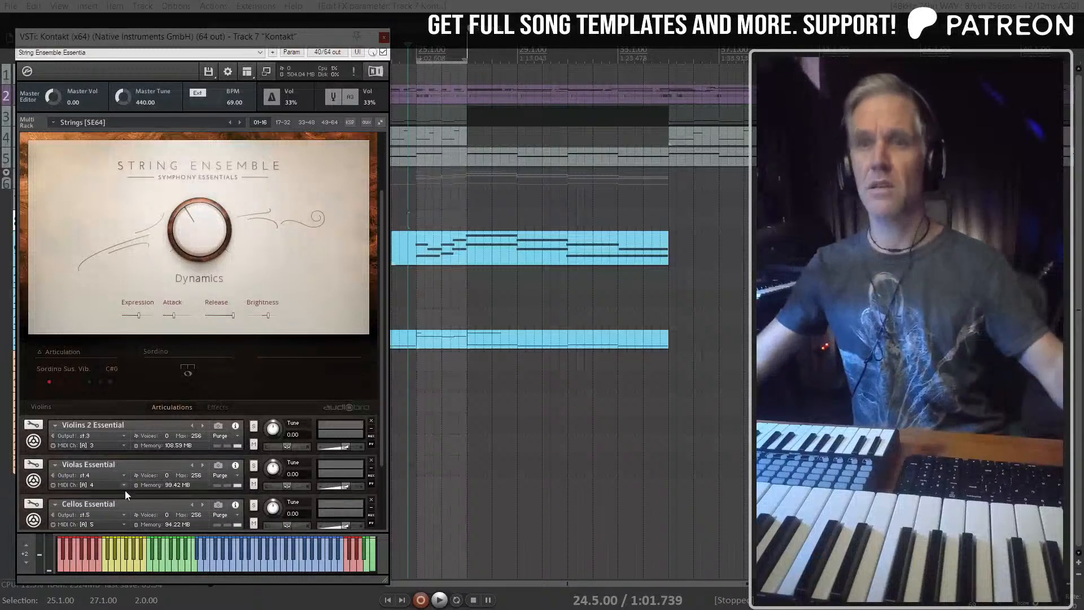
{"action": "scroll", "coordinate": [225, 421], "scroll_direction": "up", "scroll_amount": 5}
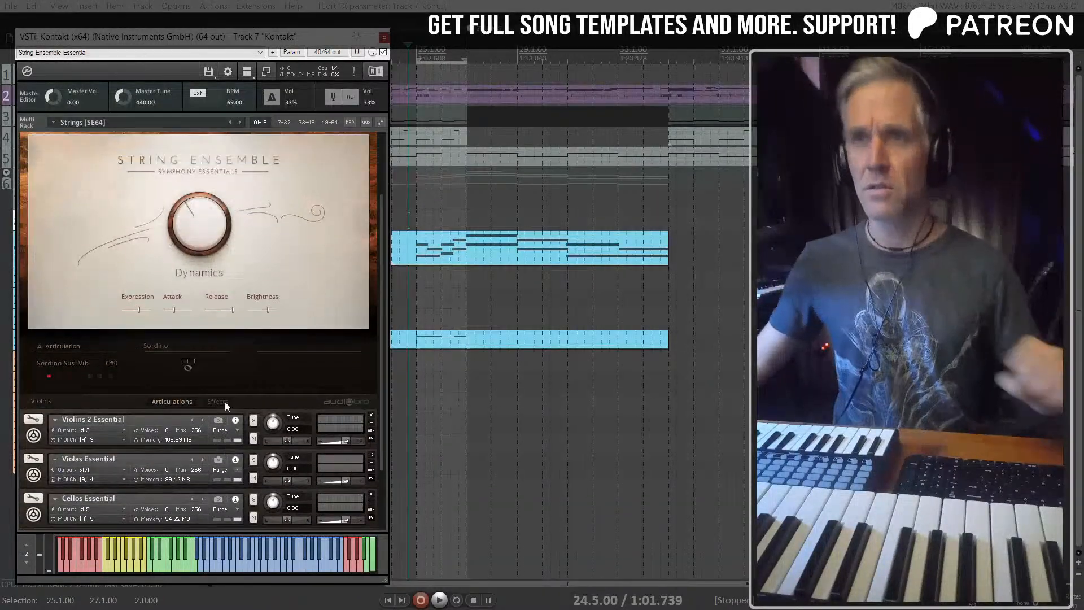
{"action": "scroll", "coordinate": [224, 343], "scroll_direction": "up", "scroll_amount": 1}
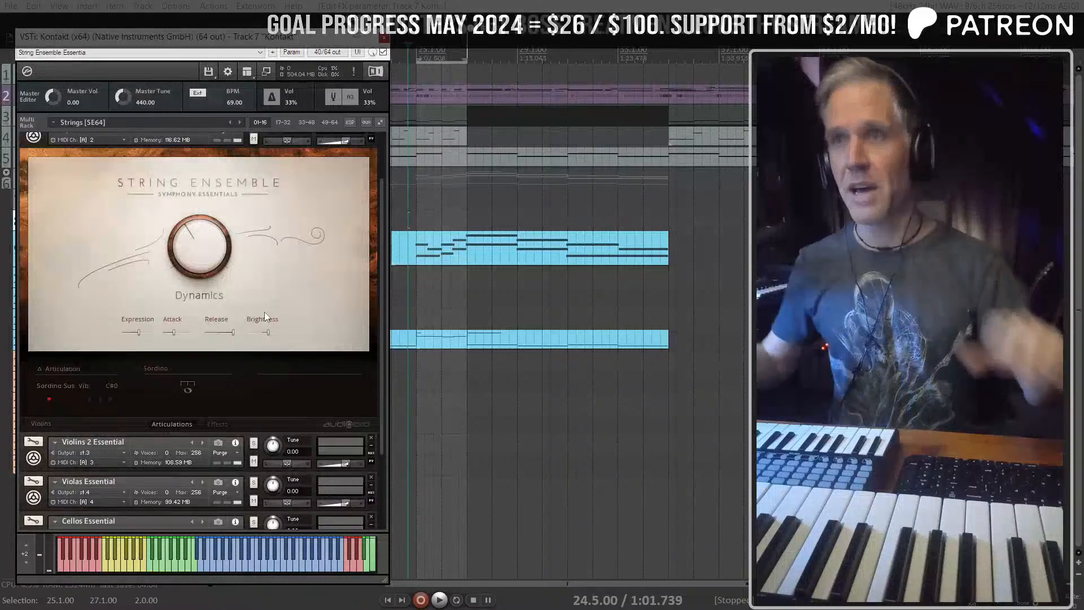
Step: Place the edit cursor at 24.3, near the start of the recorded violin item
{"action": "scroll", "coordinate": [413, 227], "scroll_direction": "up", "scroll_amount": 3}
{"action": "scroll", "coordinate": [468, 206], "scroll_direction": "down", "scroll_amount": 1}
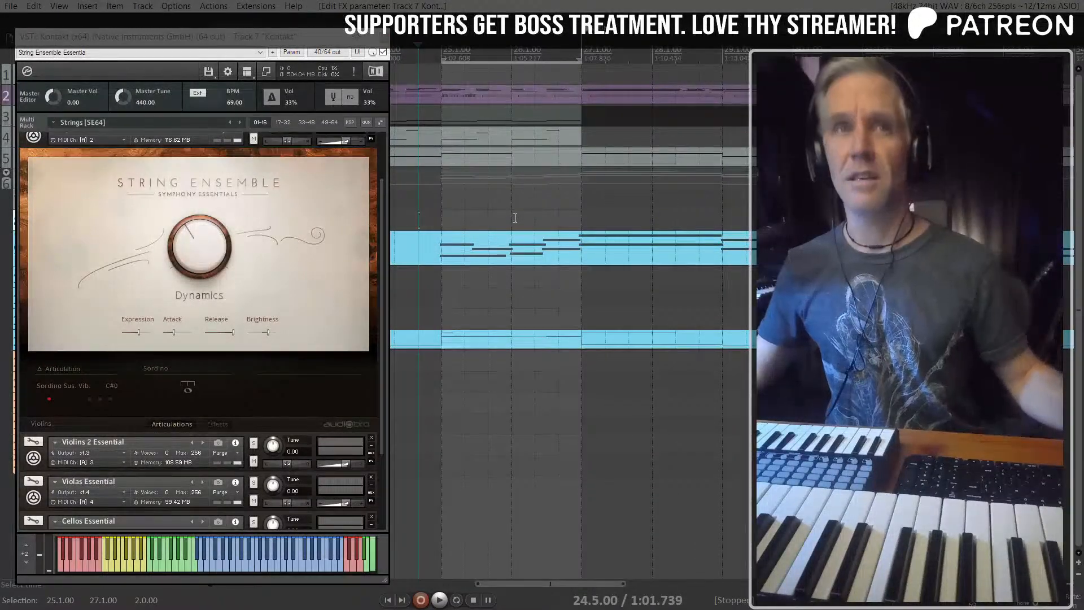
{"action": "scroll", "coordinate": [440, 276], "scroll_direction": "down", "scroll_amount": 1}
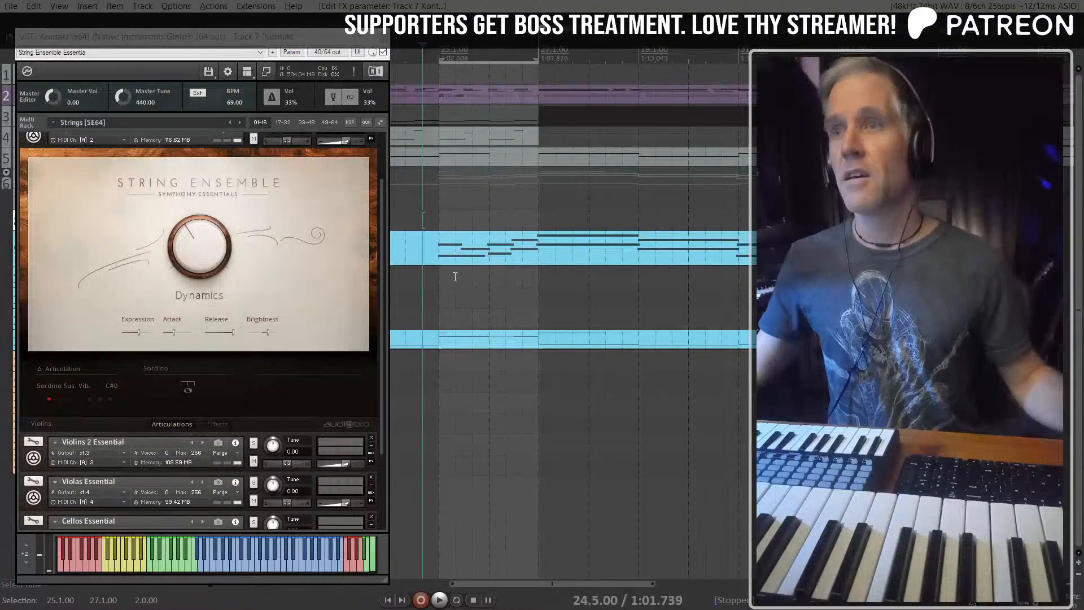
{"action": "left_click_drag", "start_coordinate": [455, 277], "coordinate": [552, 290]}
{"action": "left_click", "coordinate": [497, 294]}
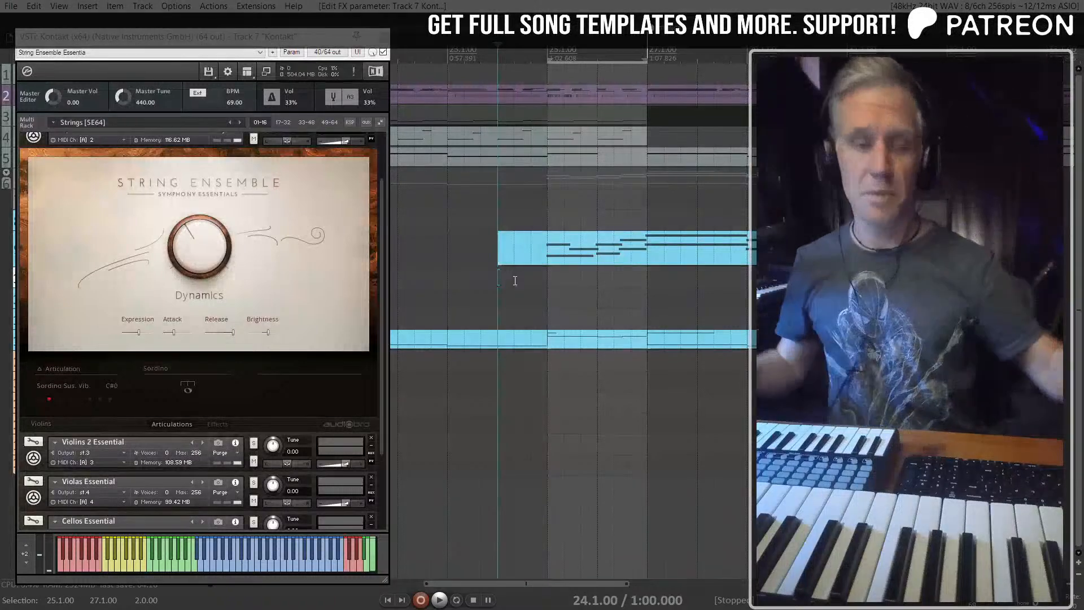
{"action": "left_click", "coordinate": [513, 292]}
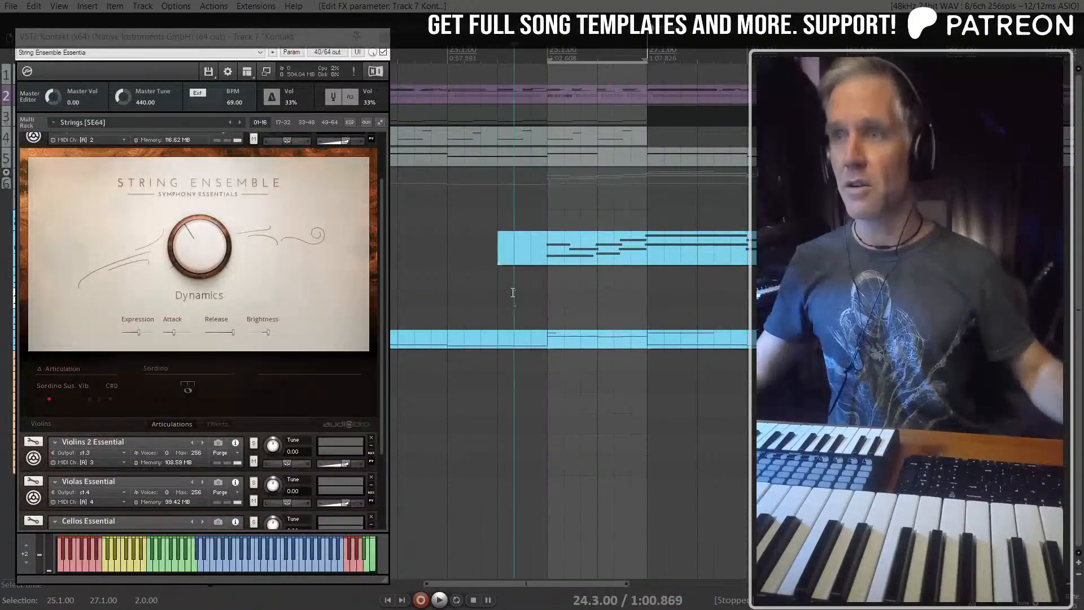
Step: Play the first-violin part from 24.3 past bar 27 and open its recorded item for note editing
{"action": "key", "text": "space"}
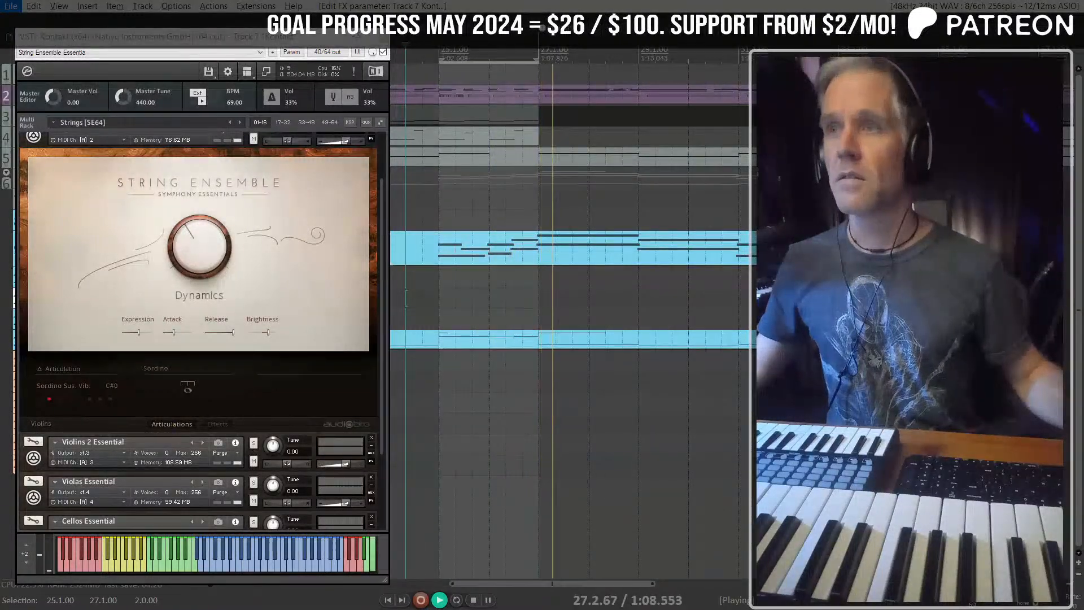
{"action": "double_click", "coordinate": [456, 246]}
{"action": "key", "text": "space"}
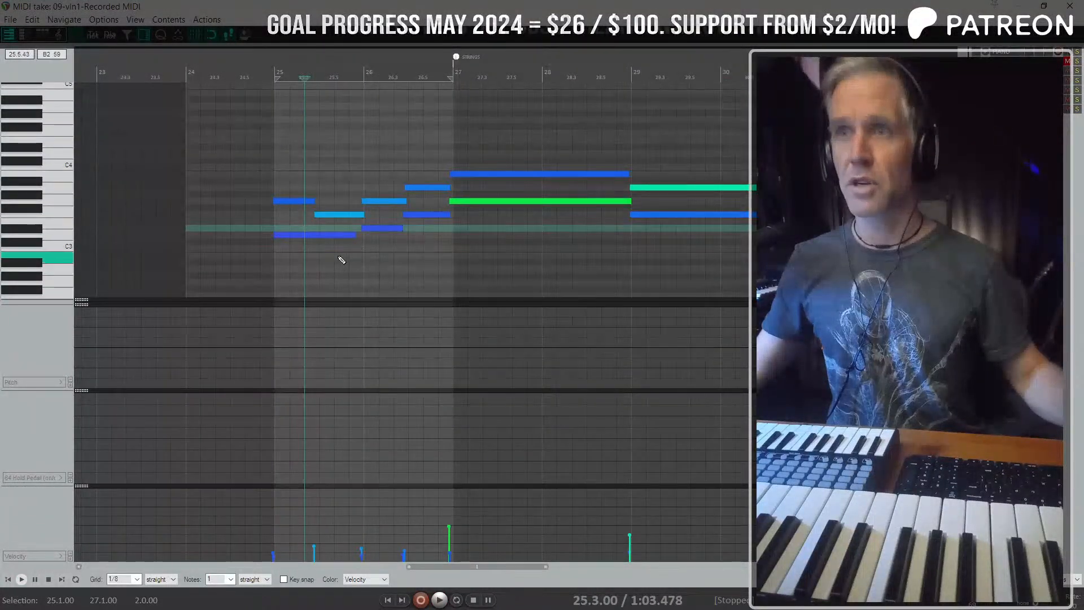
Step: Move the lower-voice violin notes from bar 25 through the long note at bar 27 up one octave
{"action": "left_click_drag", "start_coordinate": [339, 249], "coordinate": [546, 192]}
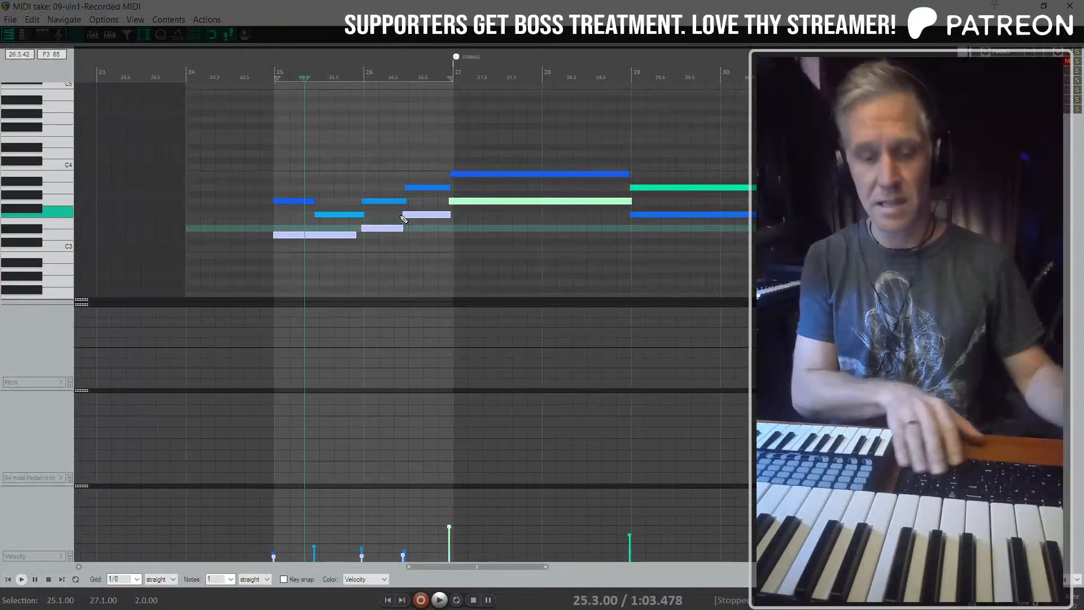
{"action": "key", "text": "Up"}
{"action": "key", "text": "Up"}
{"action": "key", "text": "Up"}
{"action": "key", "text": "Up"}
{"action": "key", "text": "Up"}
{"action": "key", "text": "Up"}
{"action": "key", "text": "Up"}
{"action": "key", "text": "Up"}
{"action": "key", "text": "Up"}
{"action": "key", "text": "Up"}
{"action": "key", "text": "Up"}
{"action": "key", "text": "Up"}
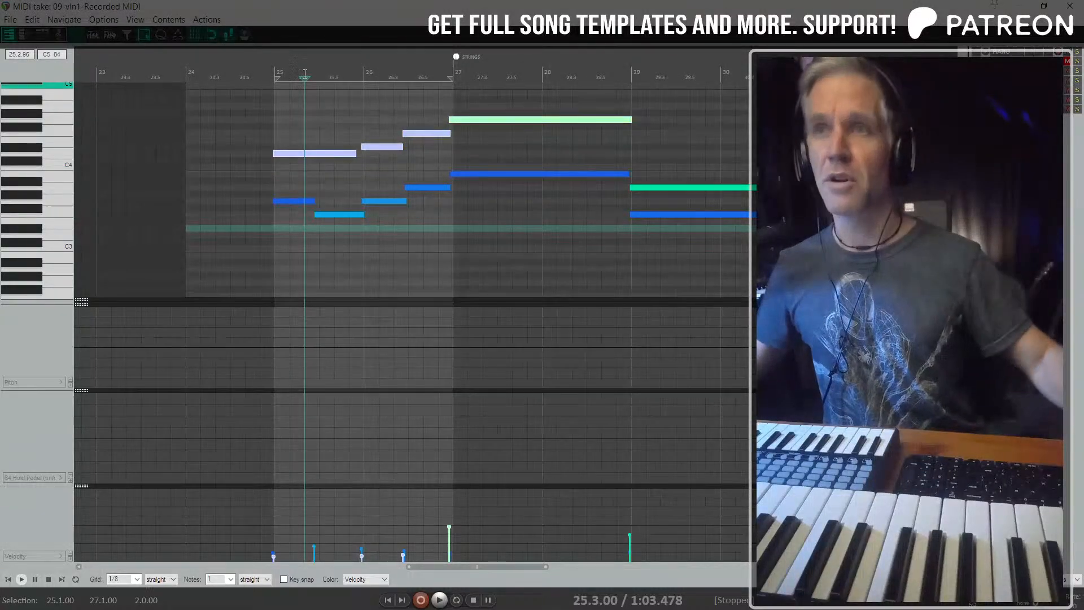
{"action": "key", "text": "Escape"}
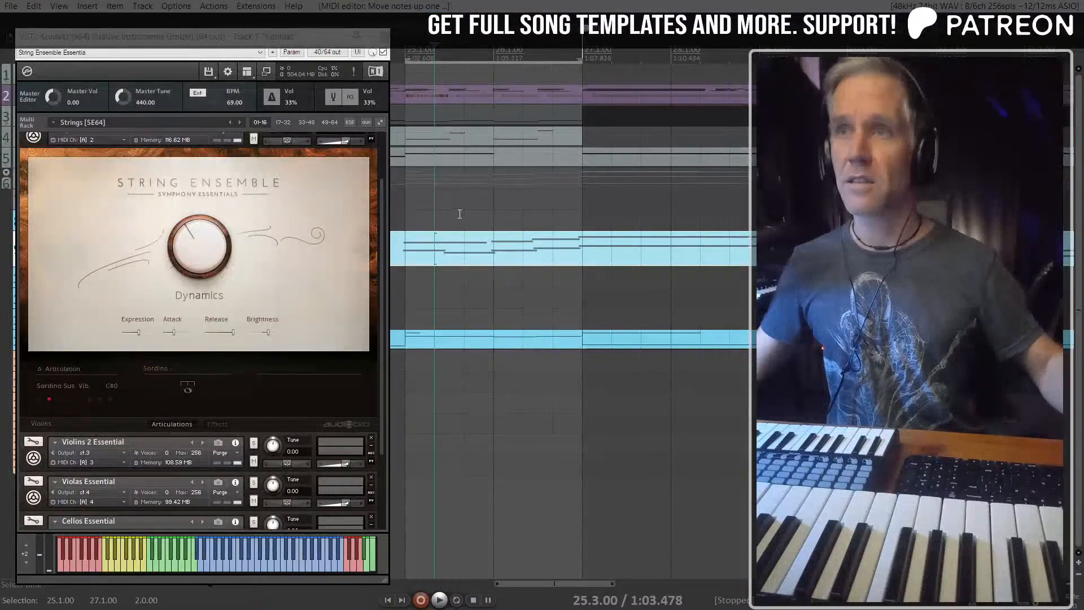
Step: Audition the revised first-violin part from just before bar 25 through bar 26
{"action": "scroll", "coordinate": [421, 223], "scroll_direction": "down", "scroll_amount": 3}
{"action": "left_click", "coordinate": [424, 214]}
{"action": "key", "text": "space"}
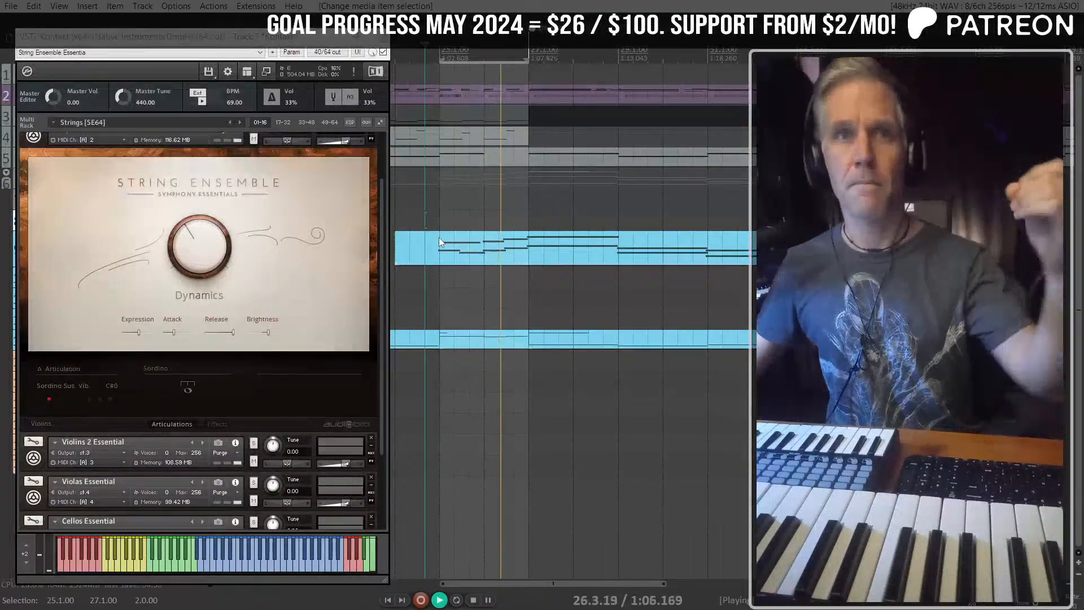
{"action": "key", "text": "space"}
Step: Lower the upper violin note in the second half of bar 26 by five semitones to C4
{"action": "double_click", "coordinate": [518, 249]}
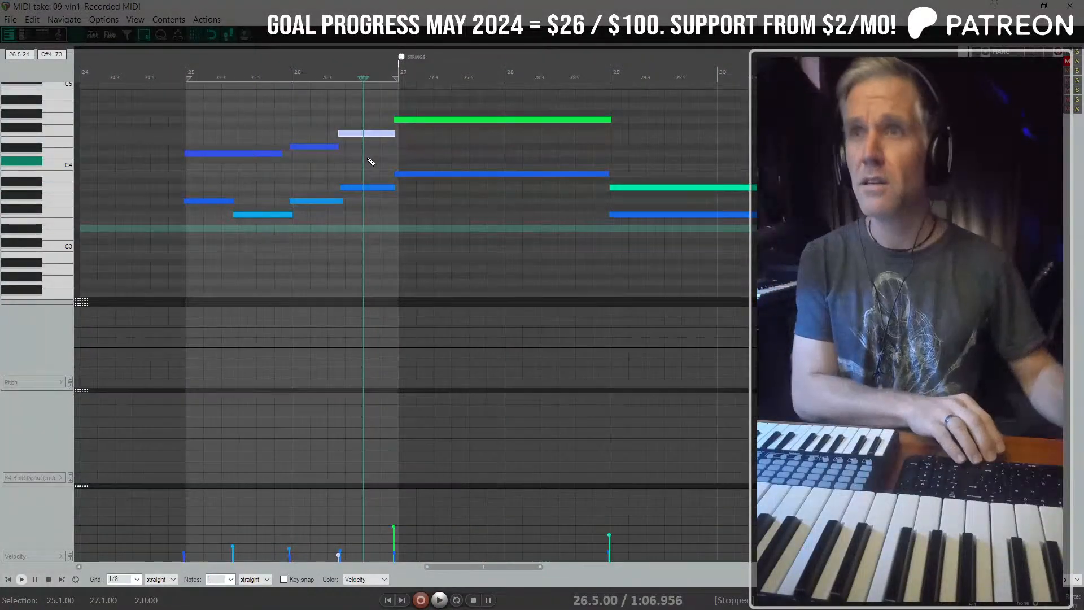
{"action": "key", "text": "Down"}
{"action": "key", "text": "Down"}
{"action": "key", "text": "Down"}
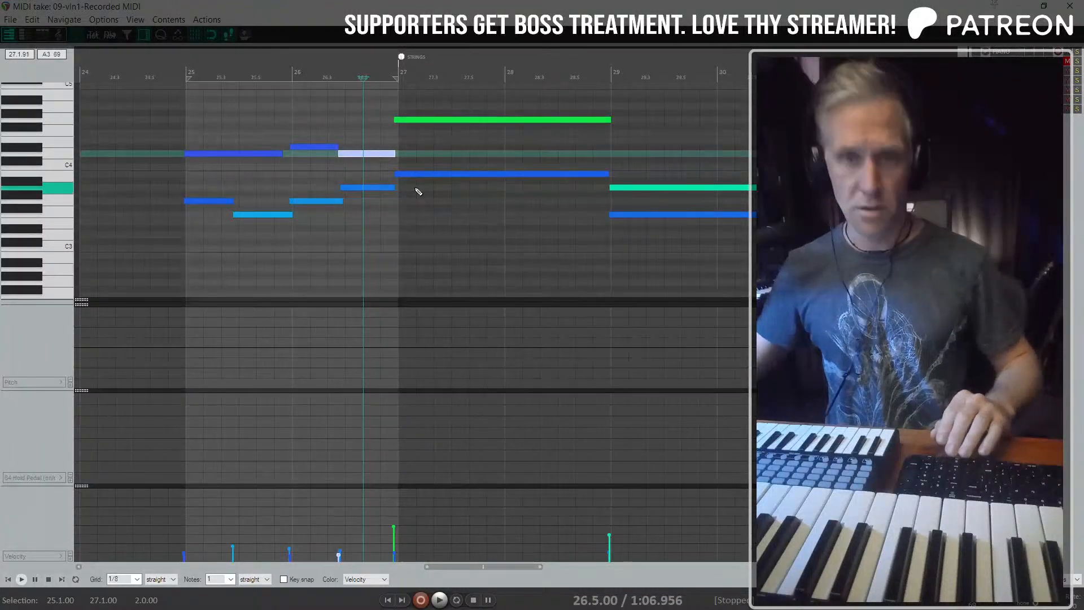
{"action": "key", "text": "Down"}
{"action": "left_click_drag", "start_coordinate": [459, 105], "coordinate": [474, 140]}
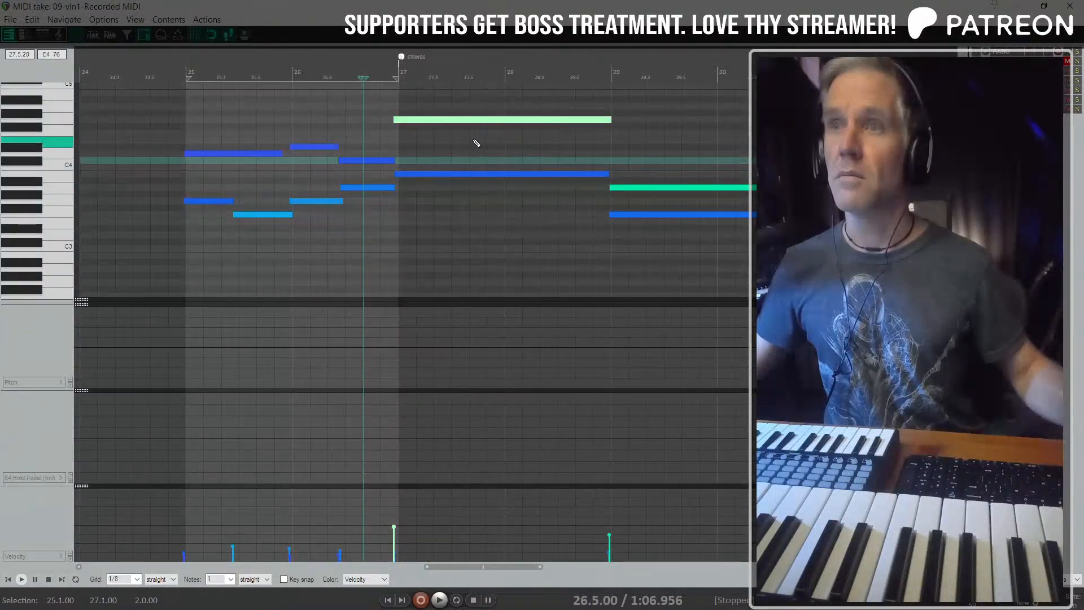
{"action": "left_click", "coordinate": [377, 161]}
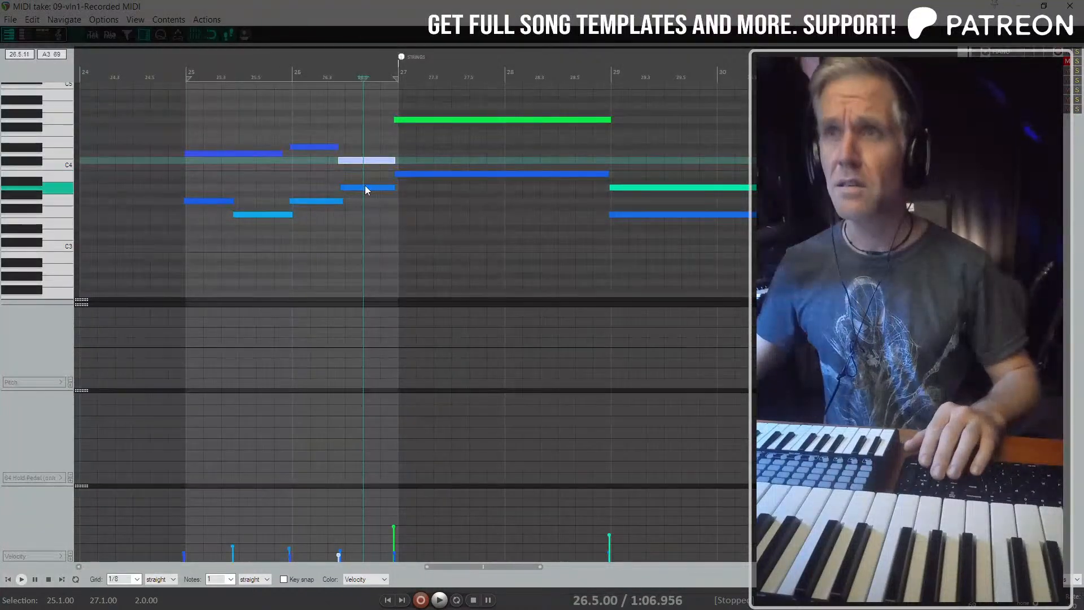
{"action": "key", "text": "Down"}
Step: Lower the long upper violin note starting at bar 27 by five semitones to D4
{"action": "left_click_drag", "start_coordinate": [418, 107], "coordinate": [440, 163]}
{"action": "key", "text": "Down"}
{"action": "key", "text": "Down"}
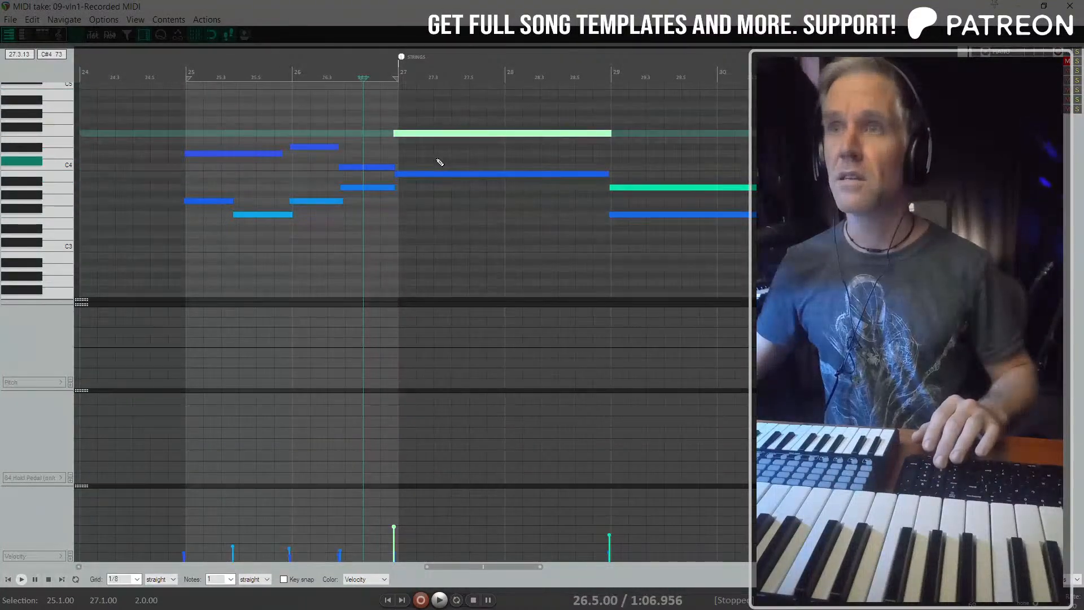
{"action": "key", "text": "Down"}
{"action": "key", "text": "Down"}
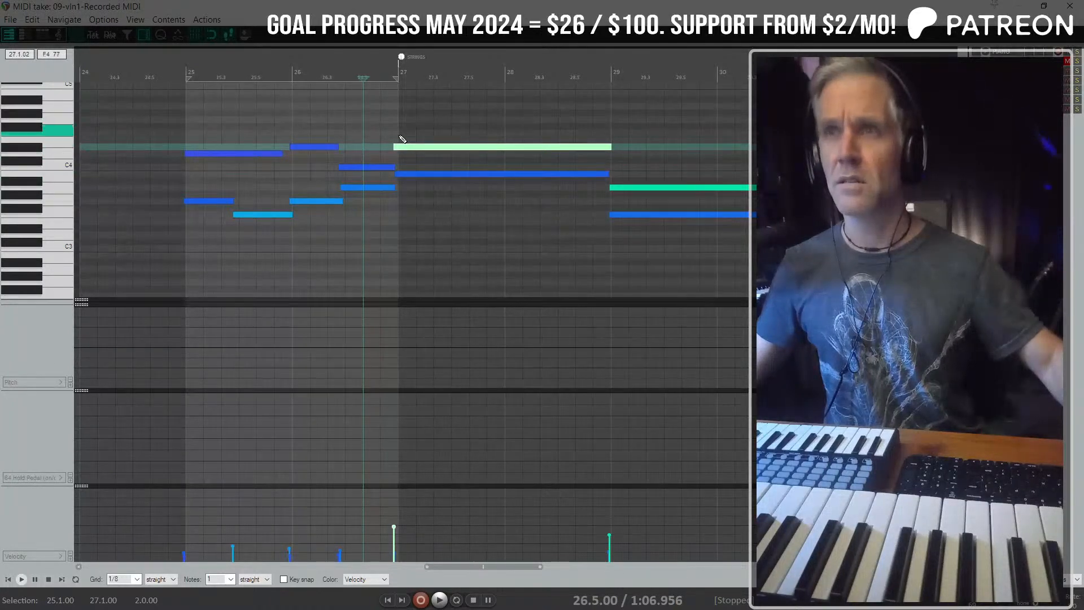
{"action": "left_click_drag", "start_coordinate": [394, 132], "coordinate": [420, 168]}
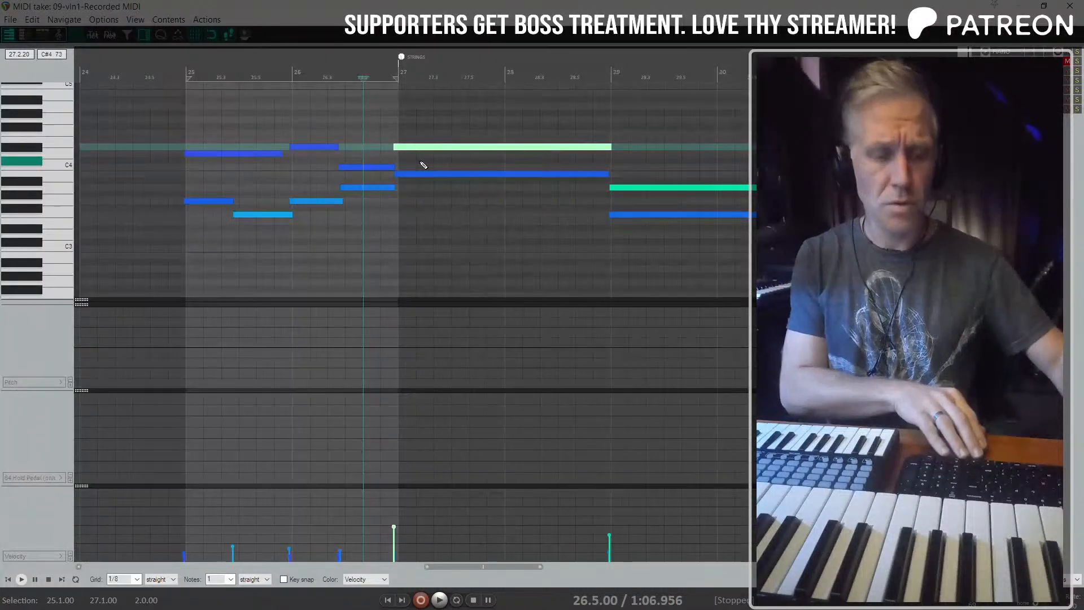
{"action": "key", "text": "Down"}
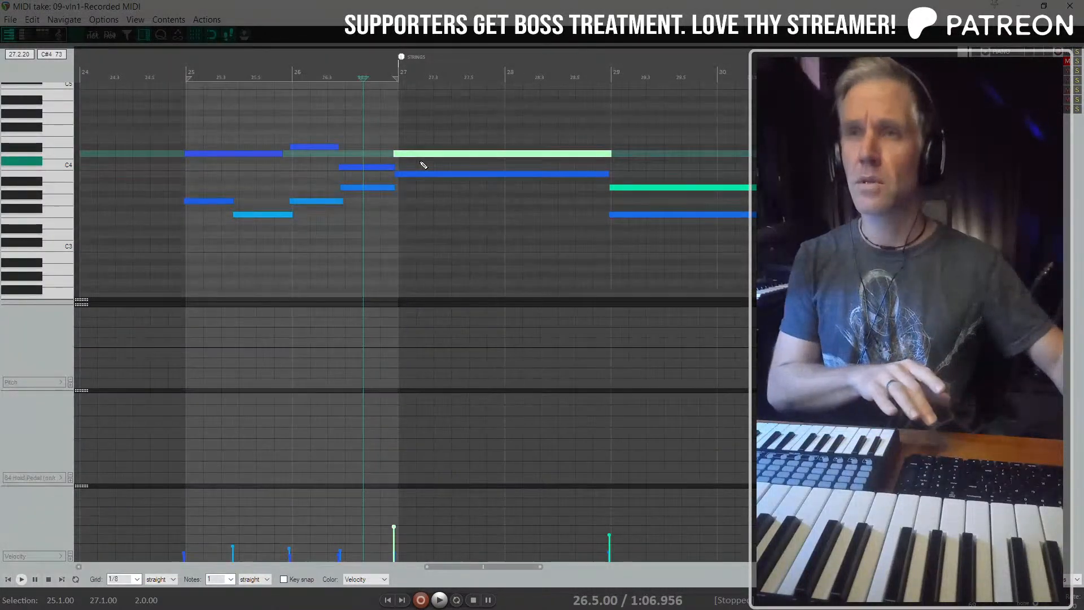
{"action": "key", "text": "Up"}
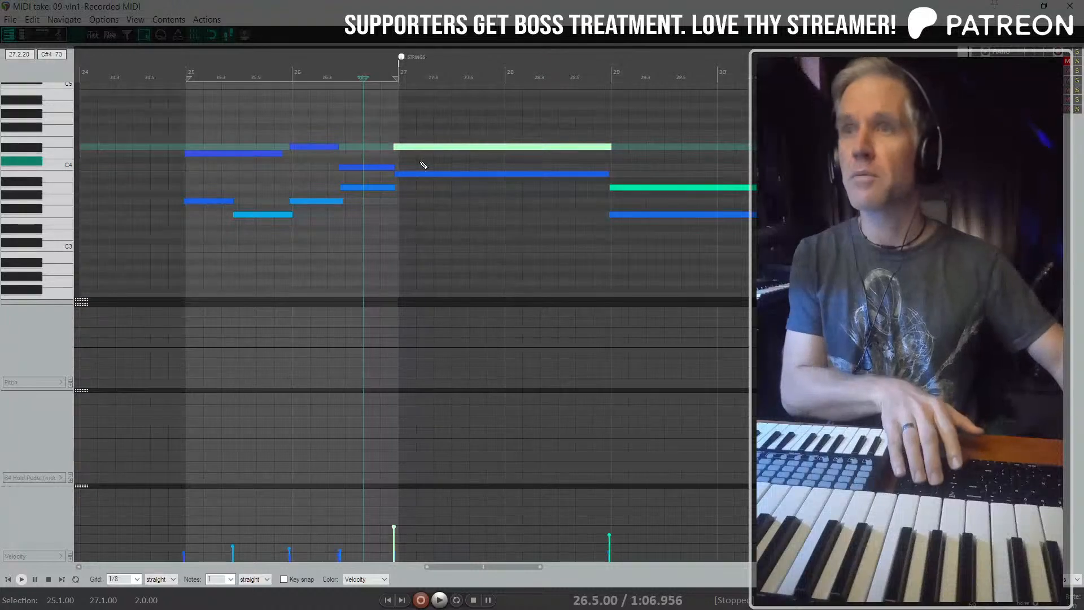
{"action": "key", "text": "ctrl+z"}
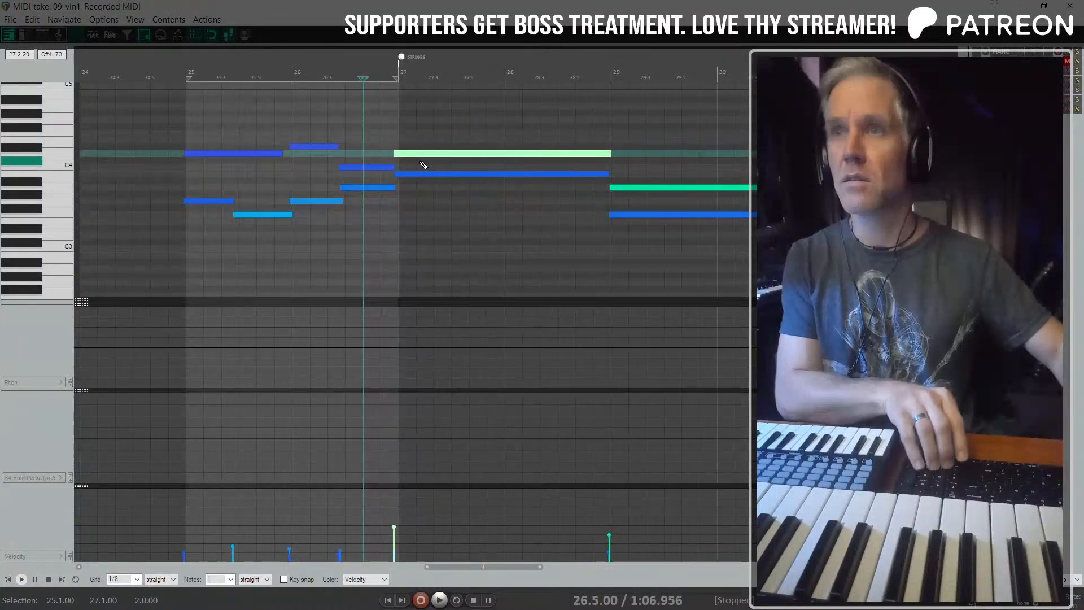
Step: Play the reharmonised violin part into bar 27 and compare the playback with its notes in the piano roll
{"action": "key", "text": "Escape"}
{"action": "key", "text": "space"}
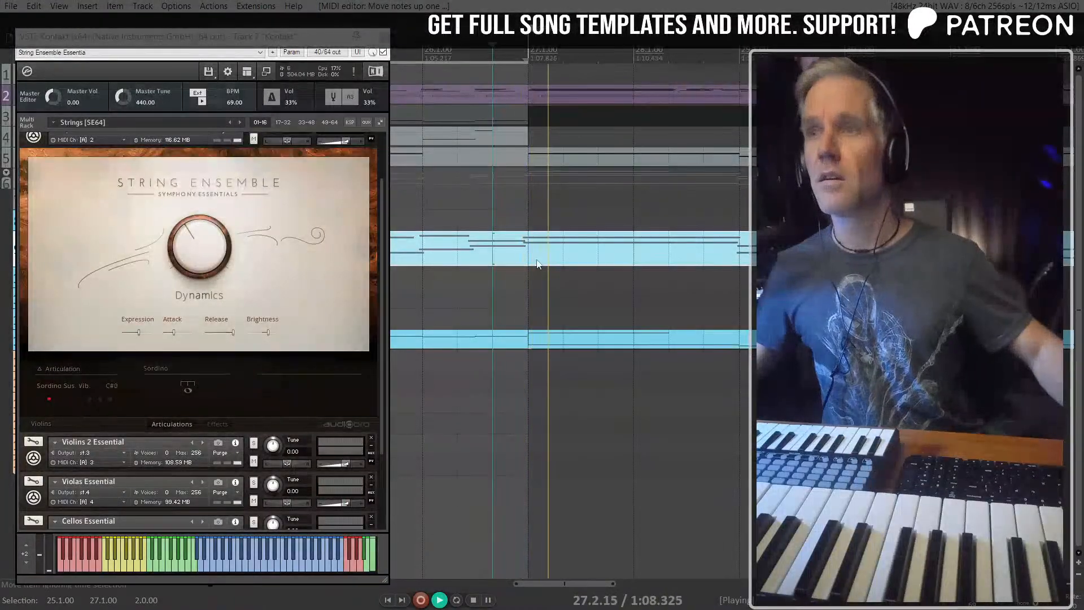
{"action": "scroll", "coordinate": [603, 248], "scroll_direction": "down", "scroll_amount": 3}
{"action": "key", "text": "space"}
{"action": "key", "text": "space"}
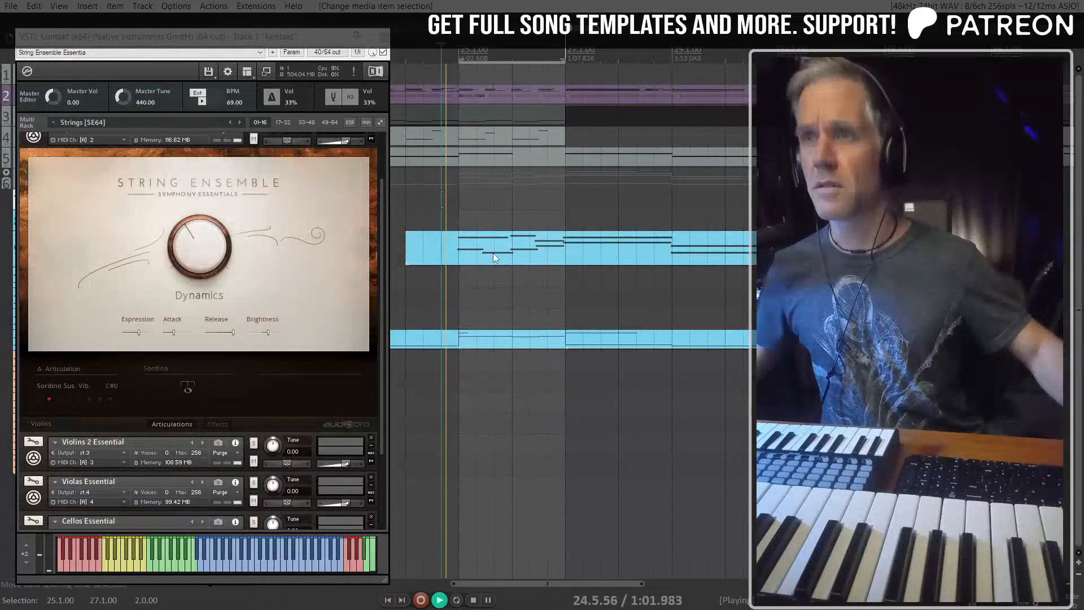
{"action": "double_click", "coordinate": [493, 253]}
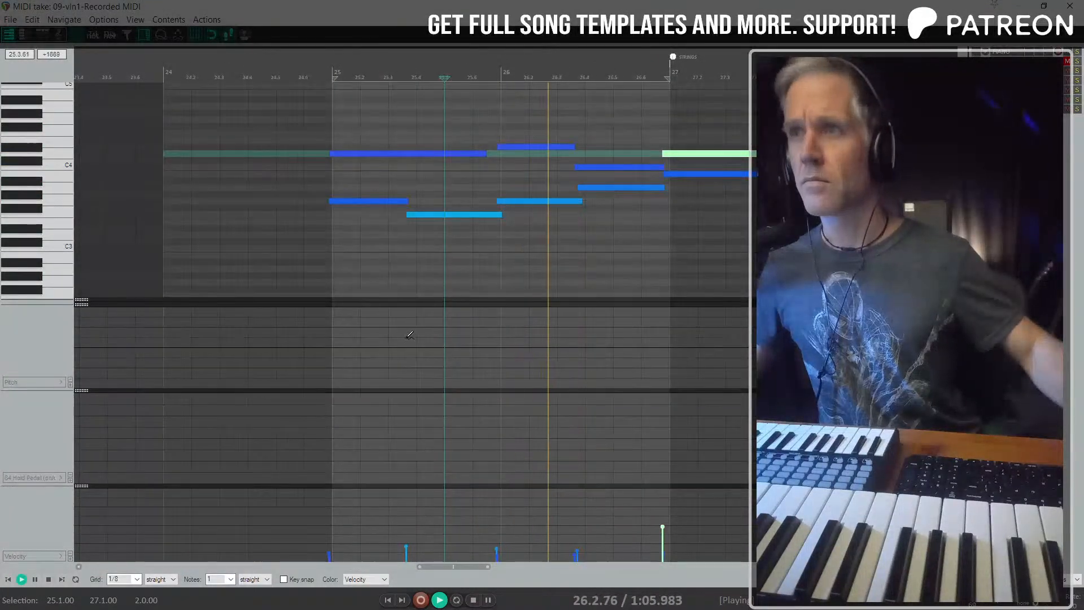
{"action": "scroll", "coordinate": [595, 203], "scroll_direction": "down", "scroll_amount": 2}
{"action": "scroll", "coordinate": [592, 205], "scroll_direction": "right", "scroll_amount": 2}
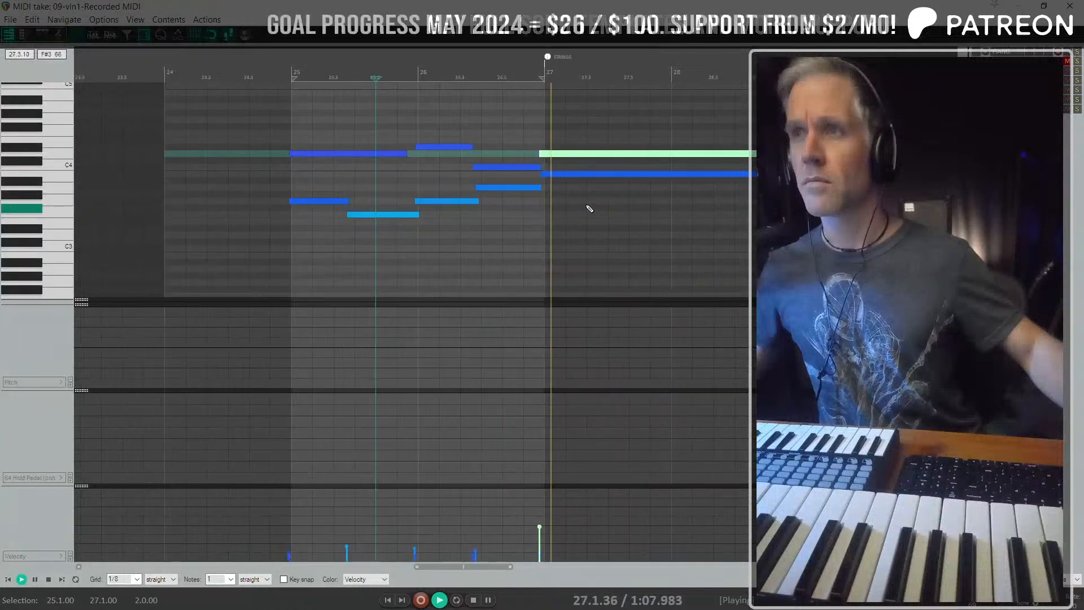
{"action": "key", "text": "Escape"}
{"action": "key", "text": "space"}
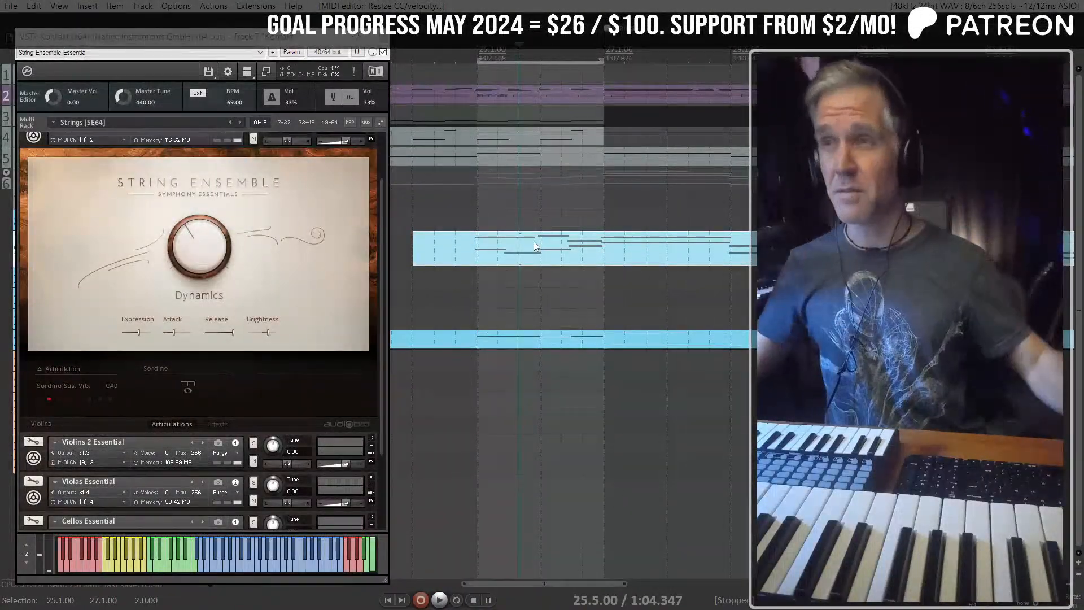
Step: Audition the violin part from 26.1 across the transition into bar 27
{"action": "left_click", "coordinate": [534, 245]}
{"action": "scroll", "coordinate": [559, 220], "scroll_direction": "down", "scroll_amount": 2}
{"action": "key", "text": "space"}
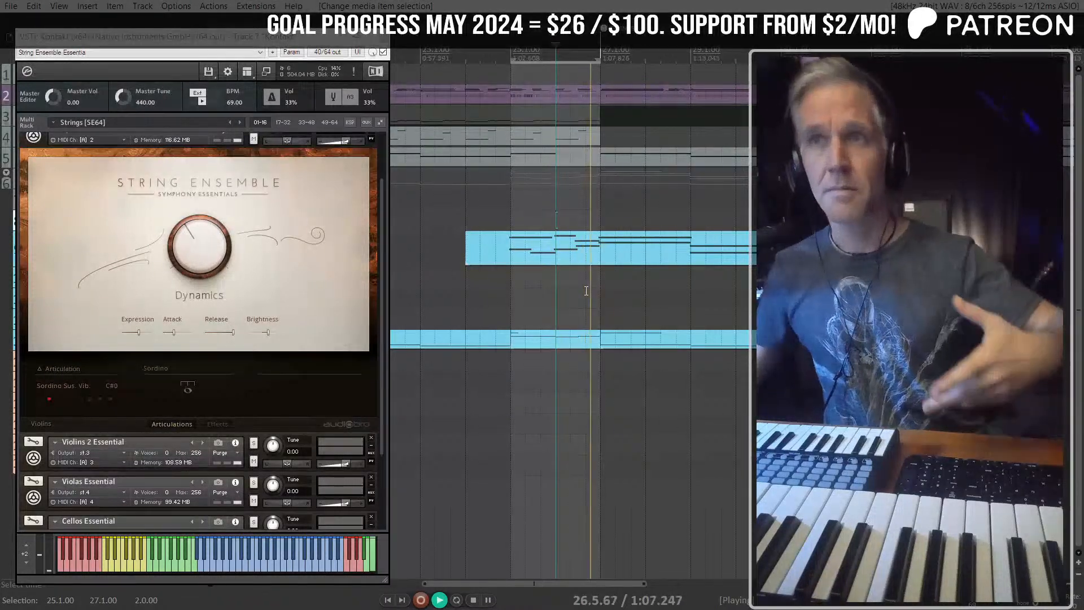
{"action": "key", "text": "space"}
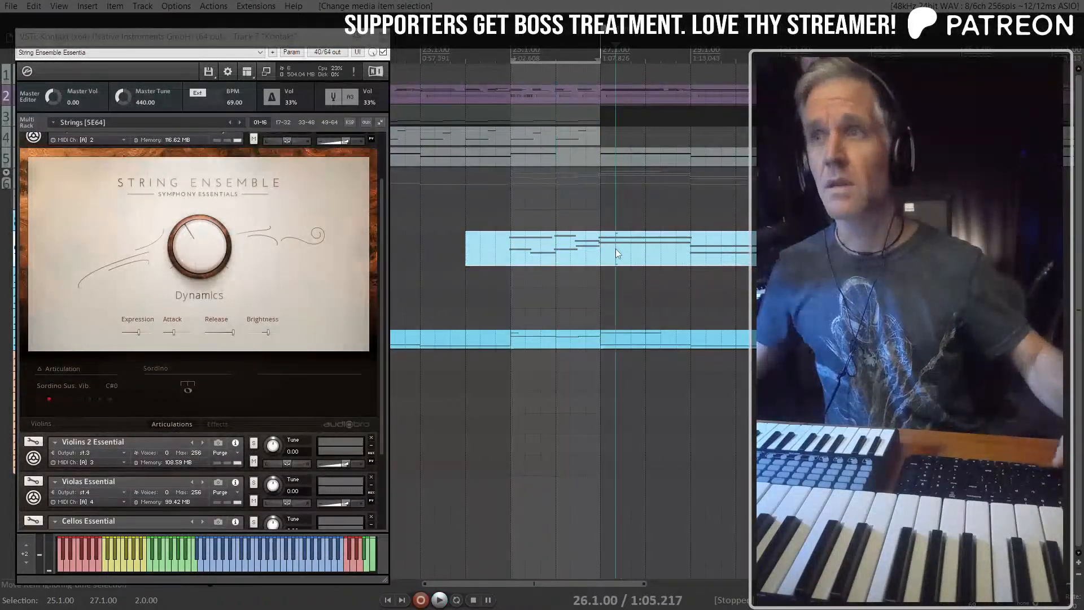
Step: Lower the long upper violin note at bar 27 by seven semitones to G3
{"action": "double_click", "coordinate": [616, 248]}
{"action": "scroll", "coordinate": [505, 172], "scroll_direction": "up", "scroll_amount": 2}
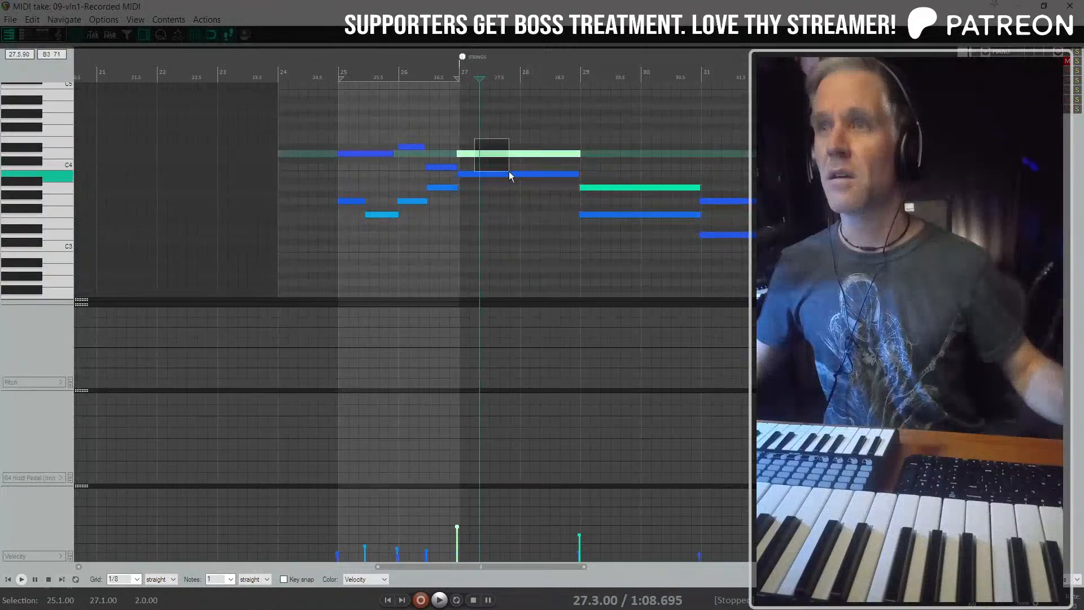
{"action": "left_click_drag", "start_coordinate": [509, 171], "coordinate": [512, 165]}
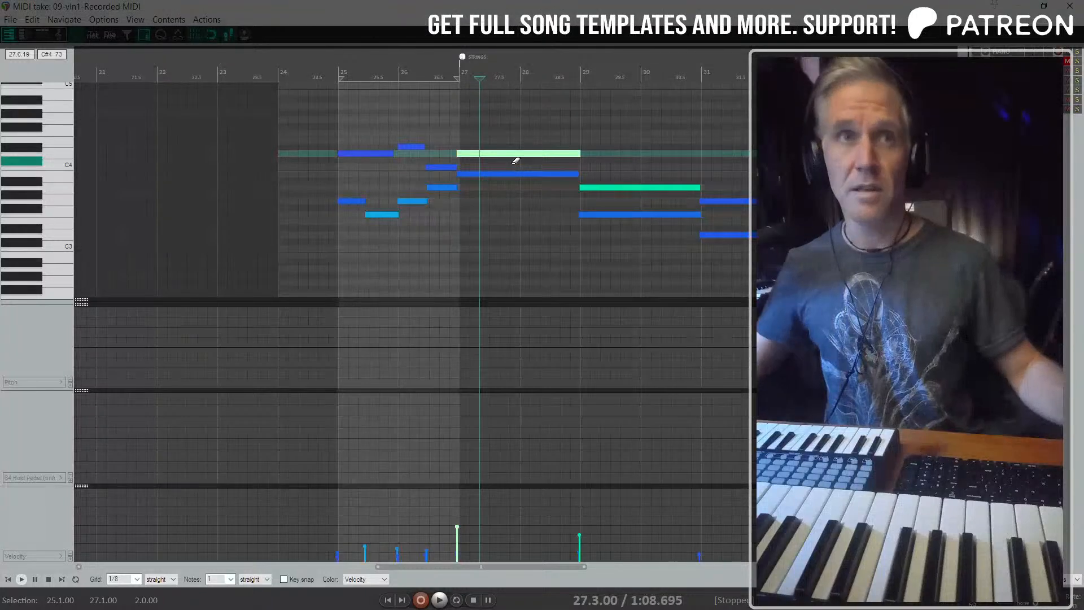
{"action": "scroll", "coordinate": [514, 161], "scroll_direction": "right", "scroll_amount": 2}
{"action": "scroll", "coordinate": [61, 186], "scroll_direction": "up", "scroll_amount": 1}
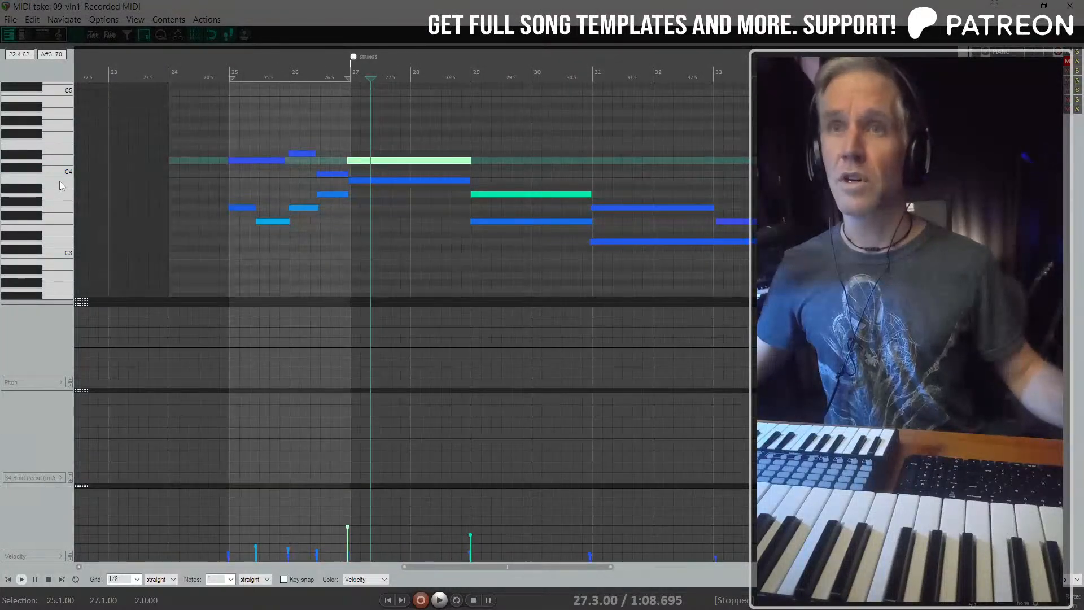
{"action": "scroll", "coordinate": [59, 180], "scroll_direction": "right", "scroll_amount": 3}
{"action": "scroll", "coordinate": [59, 181], "scroll_direction": "left", "scroll_amount": 2}
{"action": "scroll", "coordinate": [60, 180], "scroll_direction": "up", "scroll_amount": 3}
{"action": "scroll", "coordinate": [53, 188], "scroll_direction": "up", "scroll_amount": 4}
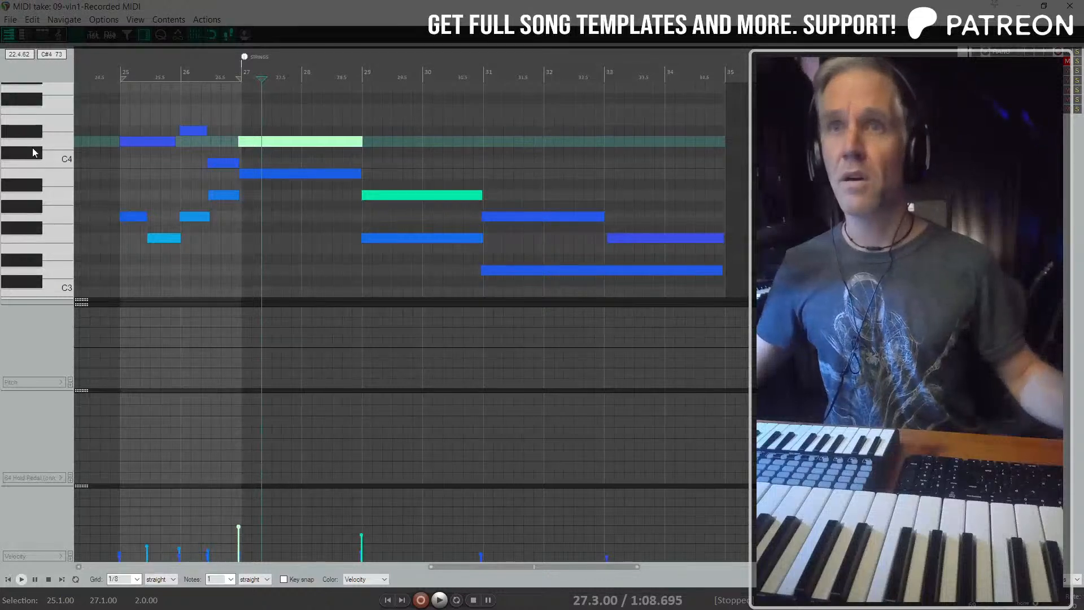
{"action": "scroll", "coordinate": [113, 180], "scroll_direction": "down", "scroll_amount": 1}
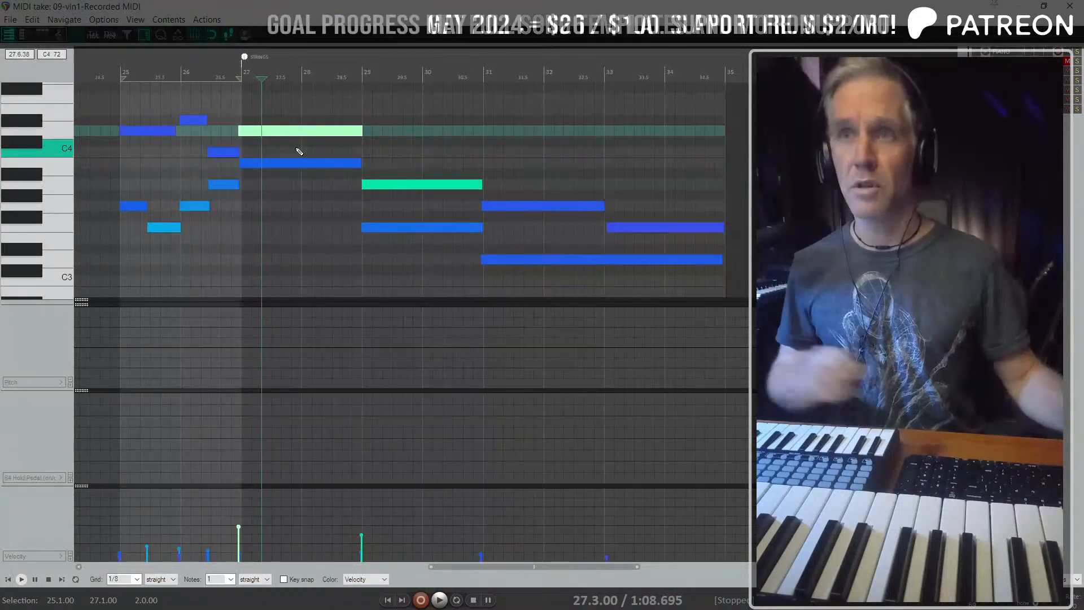
{"action": "key", "text": "Down"}
{"action": "key", "text": "Down"}
{"action": "key", "text": "Down"}
{"action": "key", "text": "Down"}
{"action": "key", "text": "Down"}
{"action": "key", "text": "Down"}
{"action": "key", "text": "Down"}
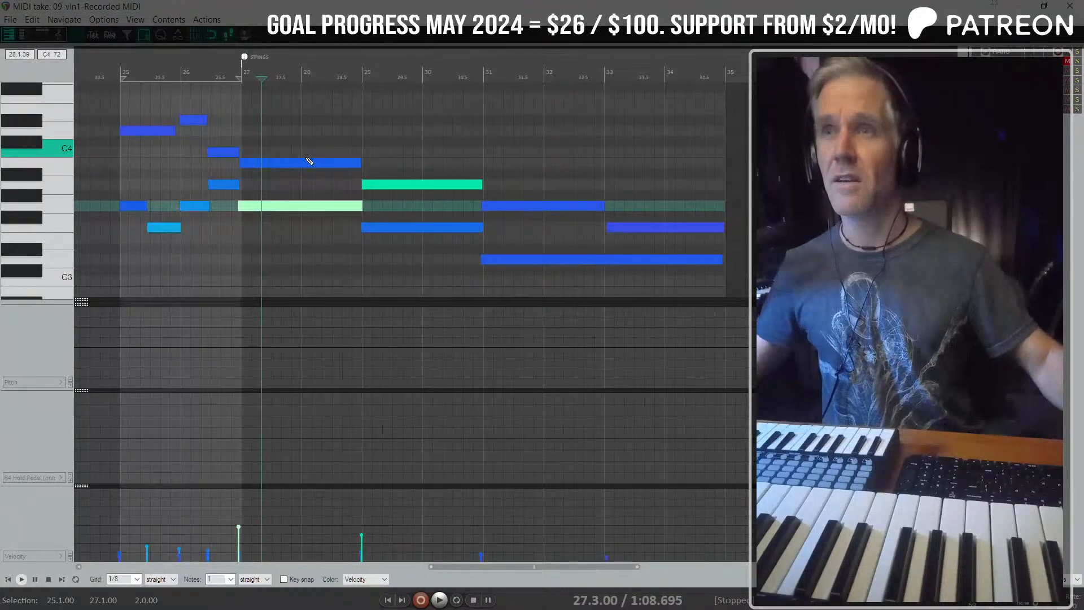
{"action": "key", "text": "Escape"}
Step: Play the revised first-violin part from bar 25 through bar 30
{"action": "scroll", "coordinate": [614, 211], "scroll_direction": "down", "scroll_amount": 5}
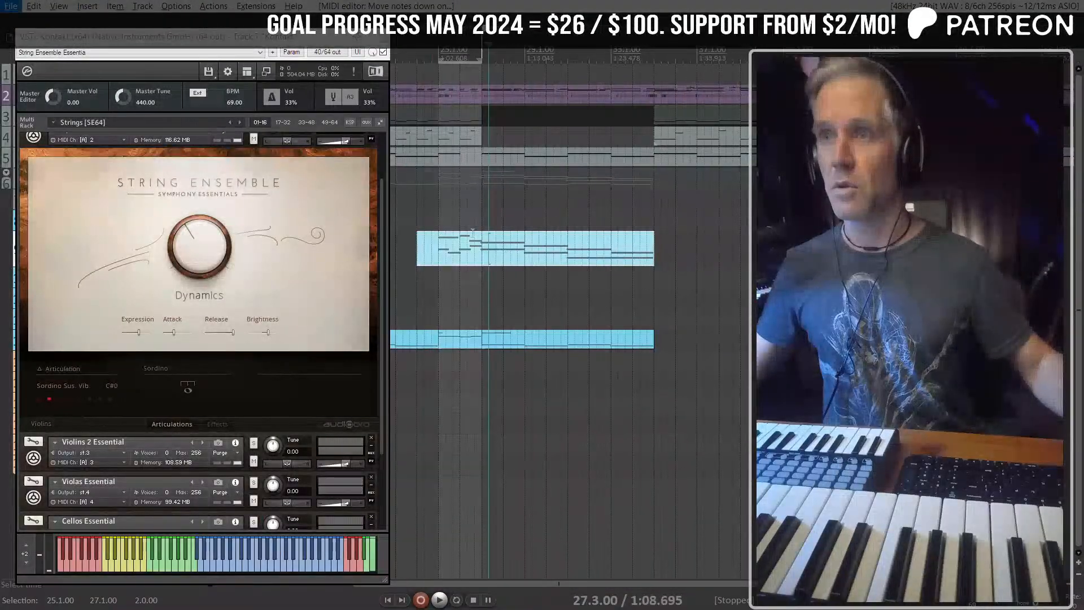
{"action": "left_click", "coordinate": [438, 221]}
{"action": "key", "text": "space"}
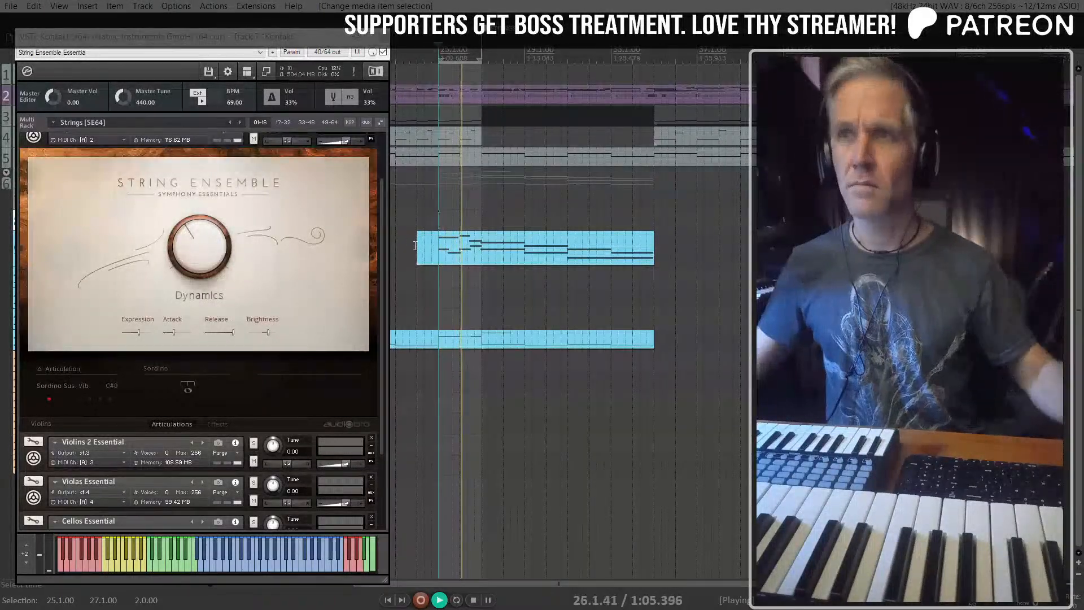
{"action": "scroll", "coordinate": [461, 252], "scroll_direction": "up", "scroll_amount": 5}
{"action": "scroll", "coordinate": [470, 259], "scroll_direction": "down", "scroll_amount": 3}
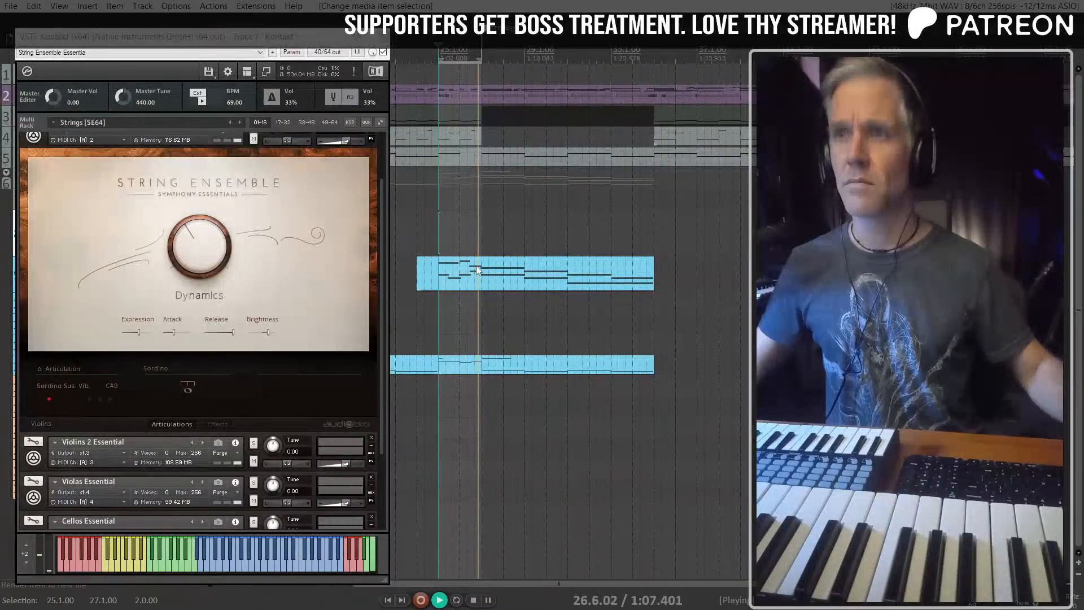
{"action": "left_click", "coordinate": [461, 284]}
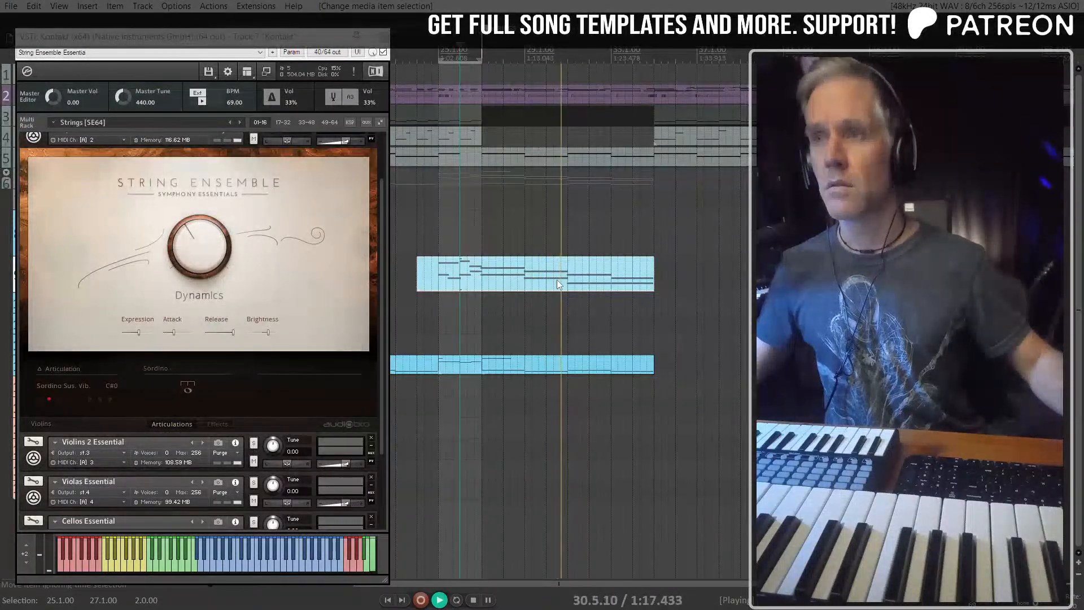
{"action": "key", "text": "space"}
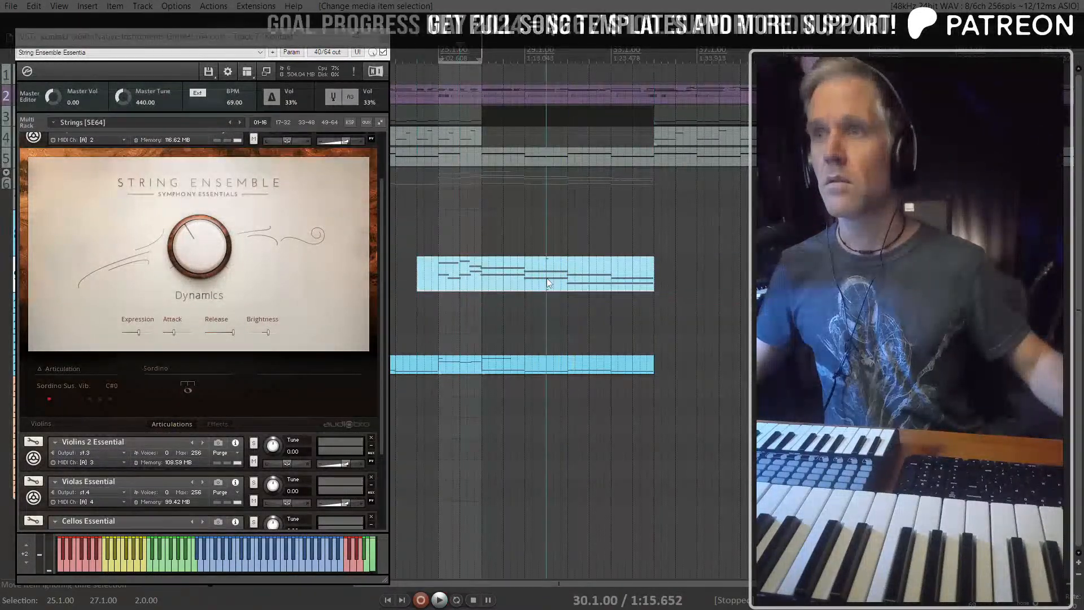
{"action": "scroll", "coordinate": [528, 276], "scroll_direction": "up", "scroll_amount": 5}
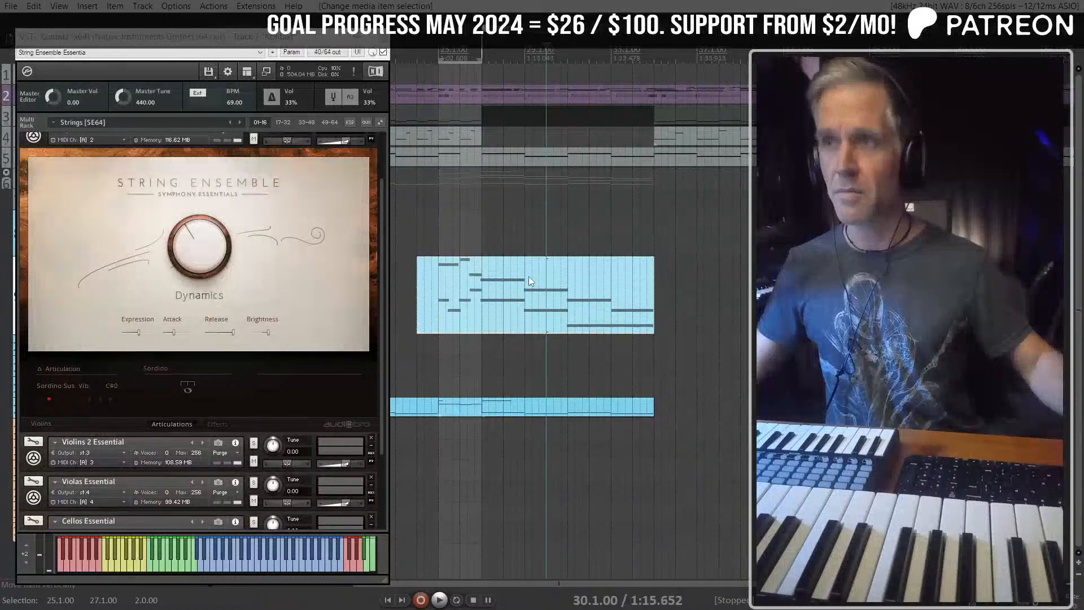
Step: Open the first-violin take in the piano roll and undo the extra D3 note added at bar 29
{"action": "left_click", "coordinate": [514, 319]}
{"action": "scroll", "coordinate": [520, 321], "scroll_direction": "up", "scroll_amount": 4}
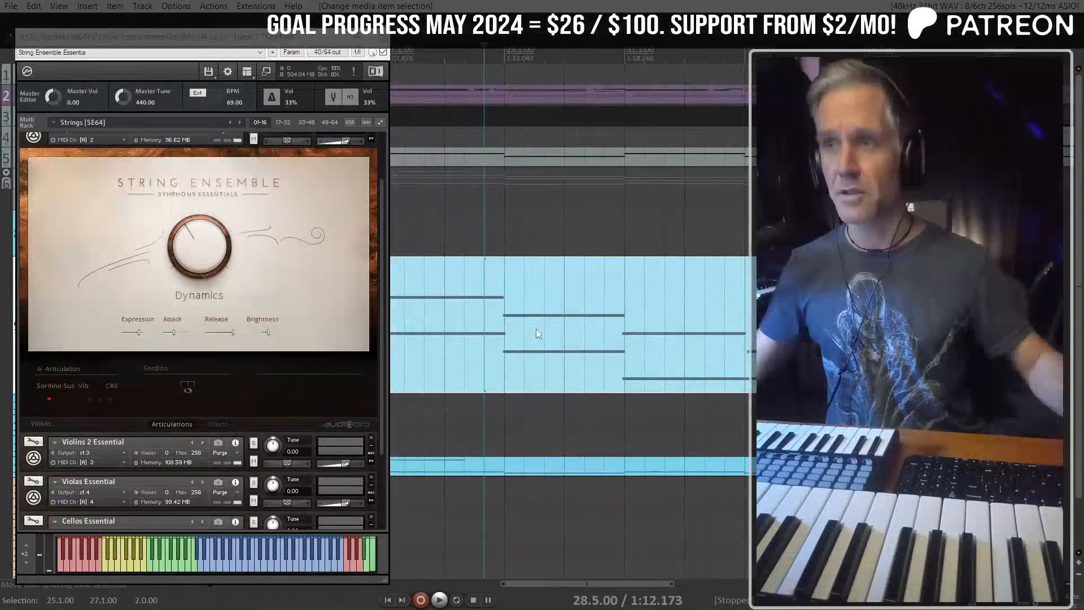
{"action": "left_click", "coordinate": [503, 316]}
{"action": "double_click", "coordinate": [496, 312]}
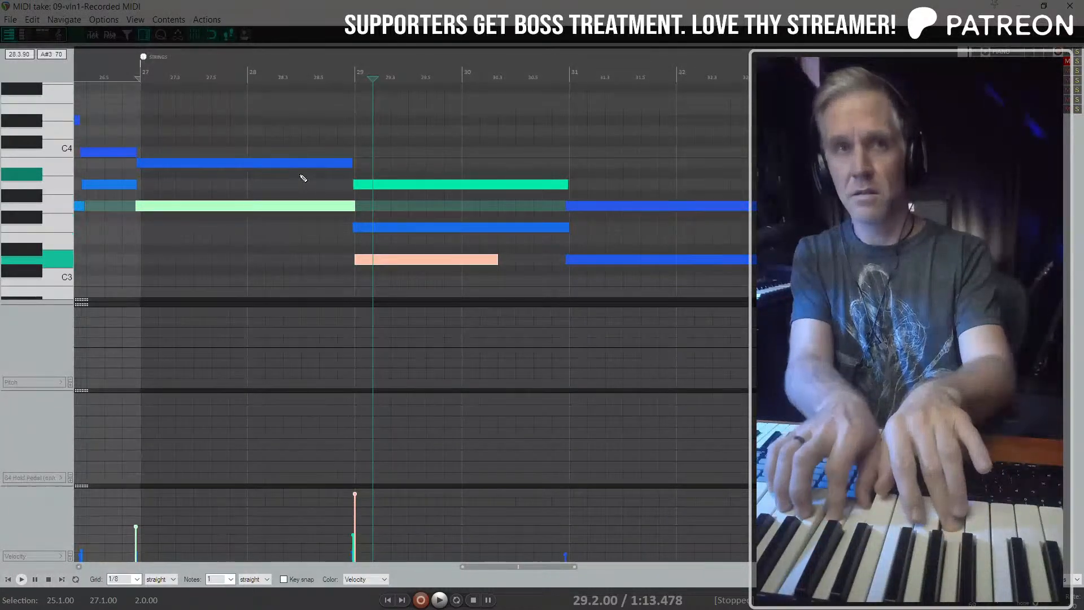
{"action": "key", "text": "ctrl+z"}
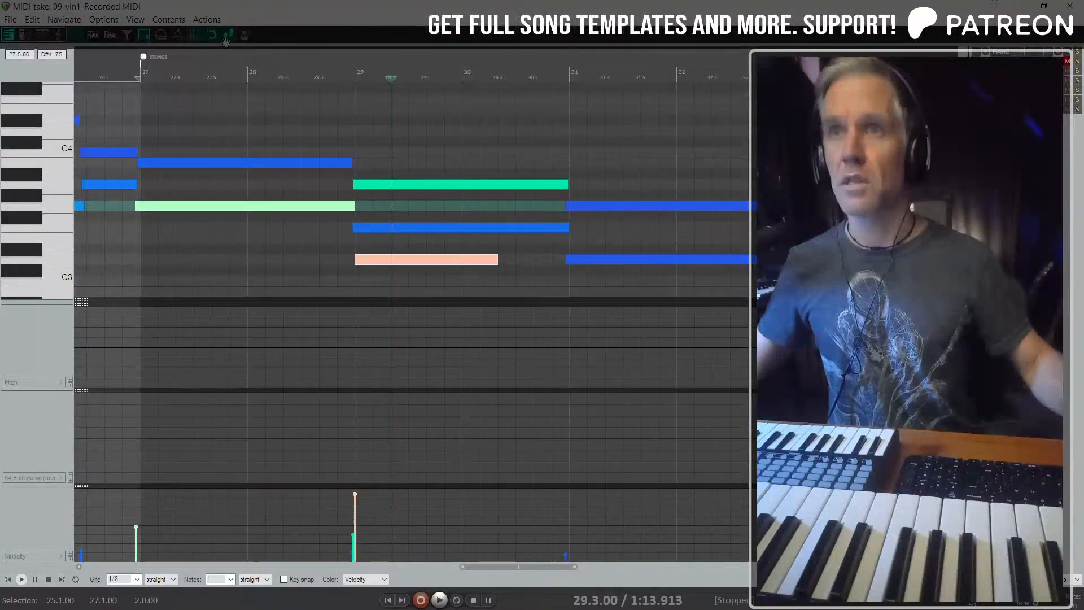
{"action": "key", "text": "ctrl+z"}
Step: Audition the part from 28.5, split the lower F3 note at bar 30 and lower its second half to E3
{"action": "scroll", "coordinate": [361, 150], "scroll_direction": "down", "scroll_amount": 3}
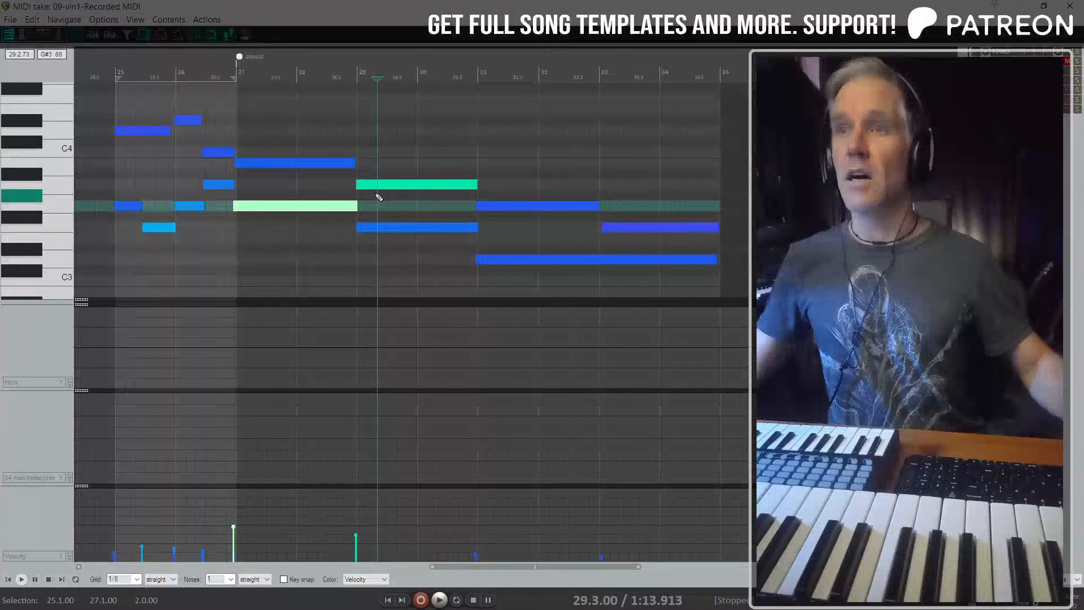
{"action": "left_click", "coordinate": [337, 138]}
{"action": "key", "text": "space"}
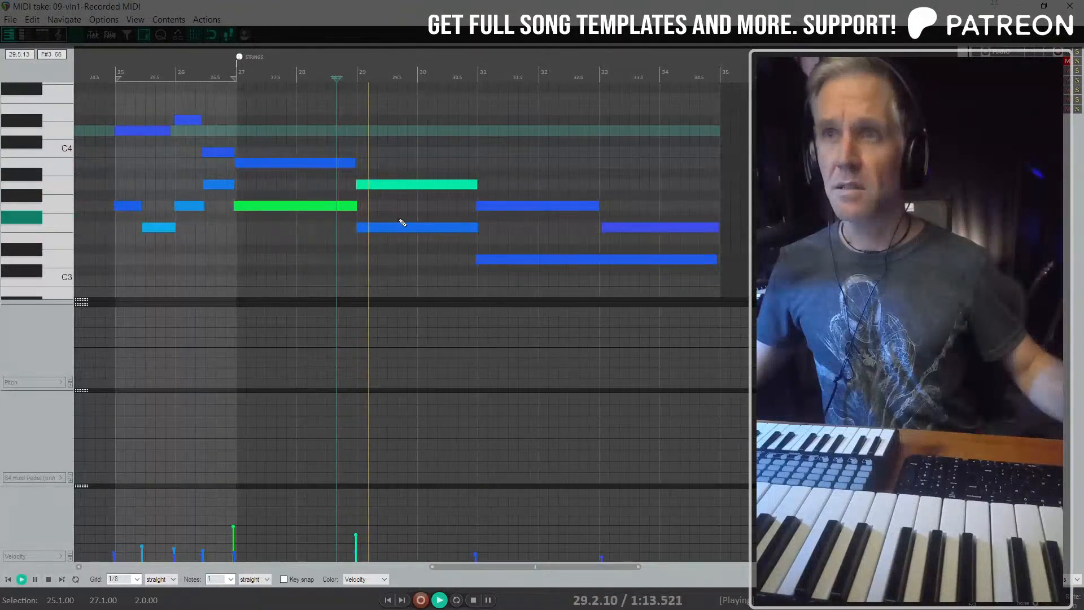
{"action": "scroll", "coordinate": [372, 242], "scroll_direction": "right", "scroll_amount": 2}
{"action": "key", "text": "space"}
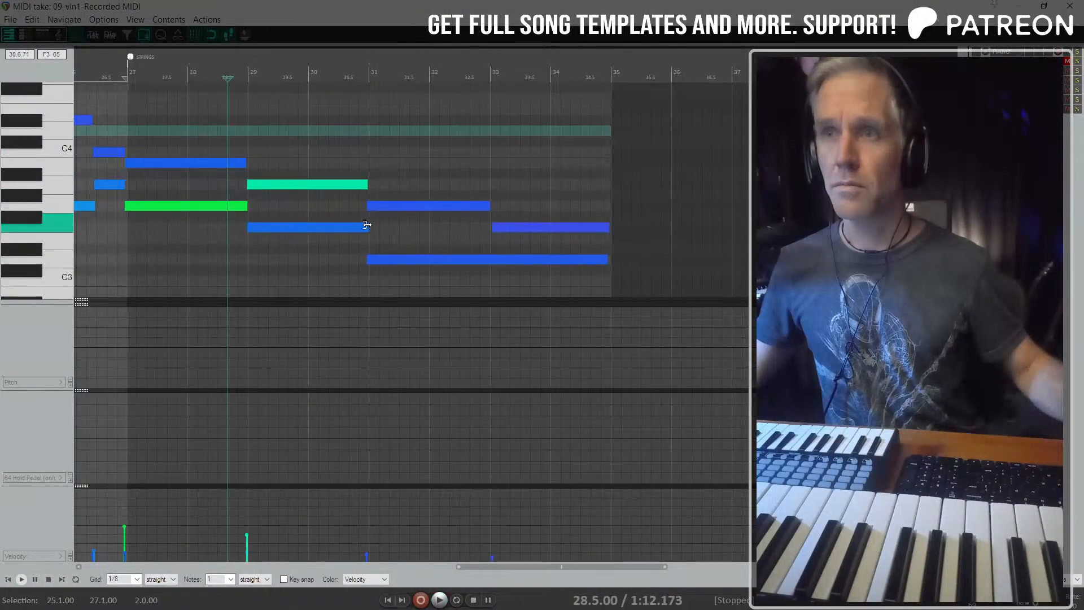
{"action": "mouse_move", "coordinate": [368, 225]}
{"action": "left_mouse_down"}
{"action": "mouse_move", "coordinate": [319, 225]}
{"action": "mouse_move", "coordinate": [368, 238]}
{"action": "left_mouse_up"}
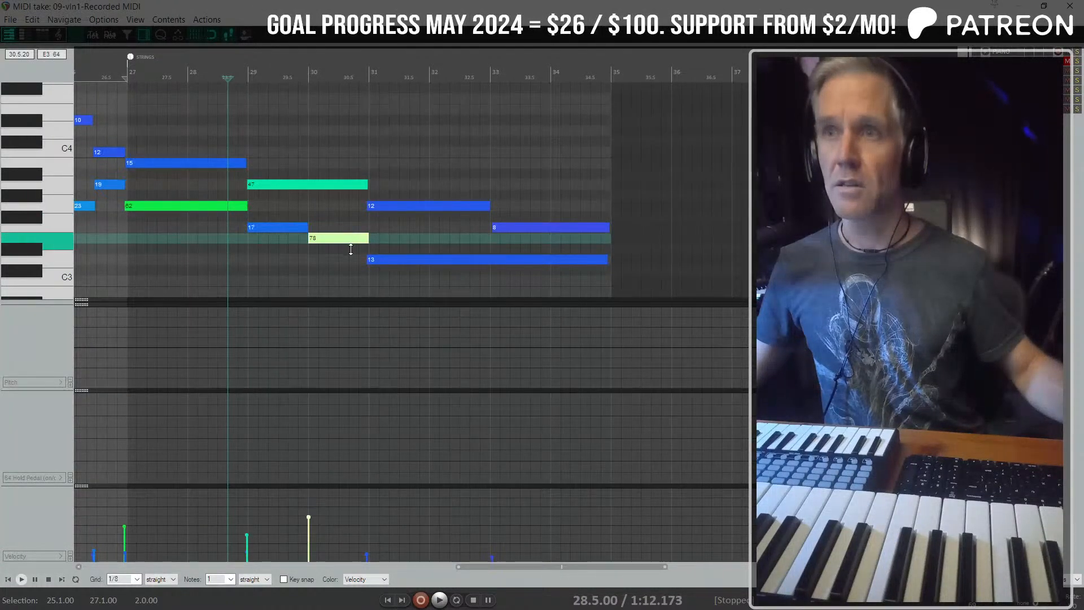
Step: Play the revised violin part from bar 29 into bar 31 and leave the piano roll
{"action": "left_click", "coordinate": [250, 178]}
{"action": "key", "text": "space"}
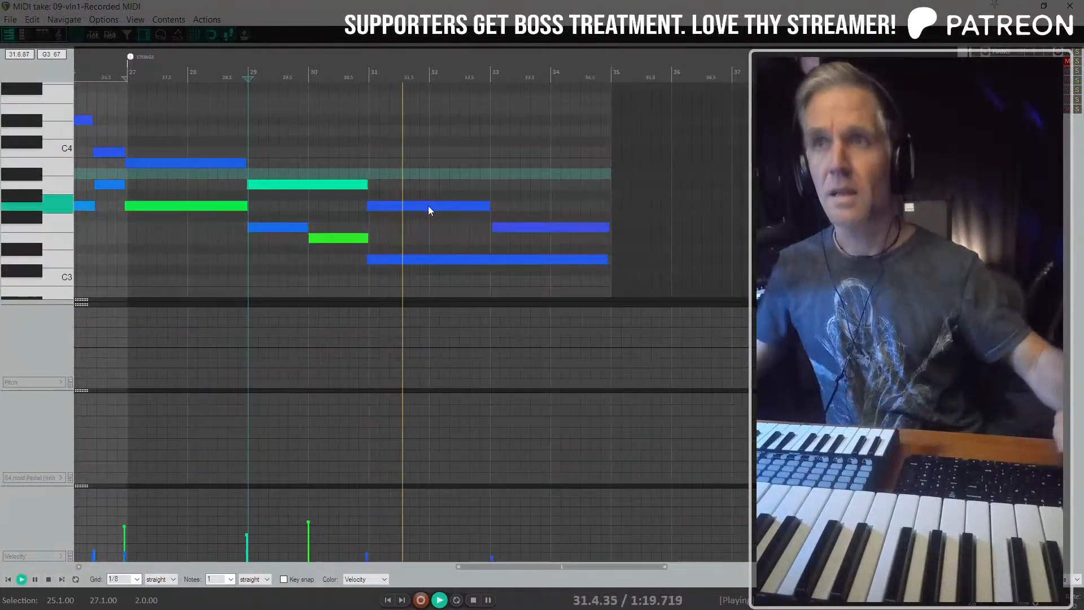
{"action": "key", "text": "space"}
{"action": "key", "text": "Escape"}
{"action": "scroll", "coordinate": [428, 239], "scroll_direction": "down", "scroll_amount": 4}
{"action": "scroll", "coordinate": [535, 298], "scroll_direction": "left", "scroll_amount": 2}
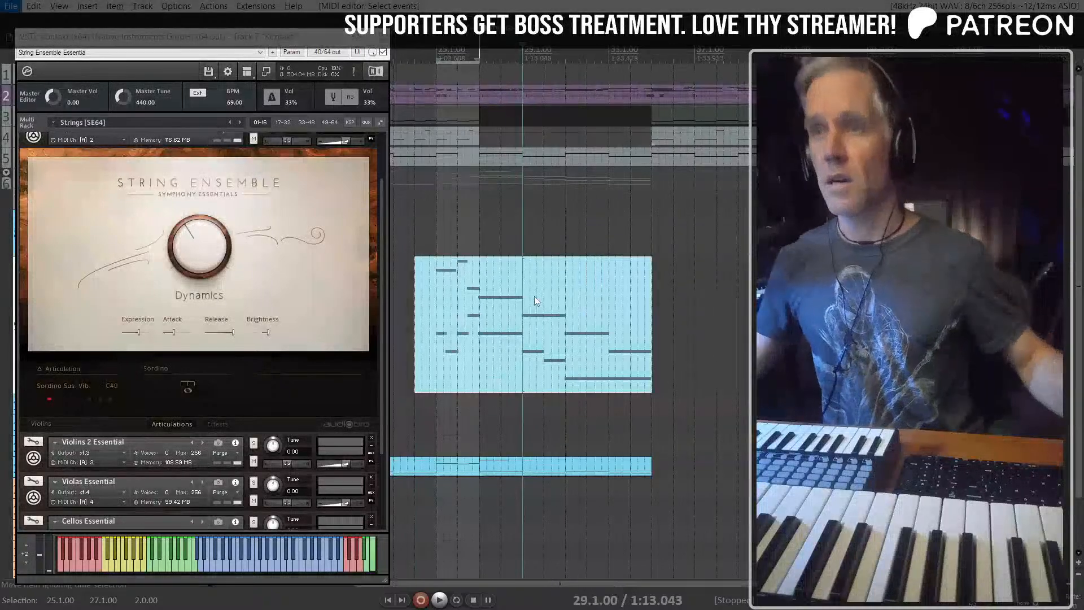
Step: Play the arrangement from bar 31 and reopen the first-violin take in the piano roll
{"action": "left_click", "coordinate": [567, 342]}
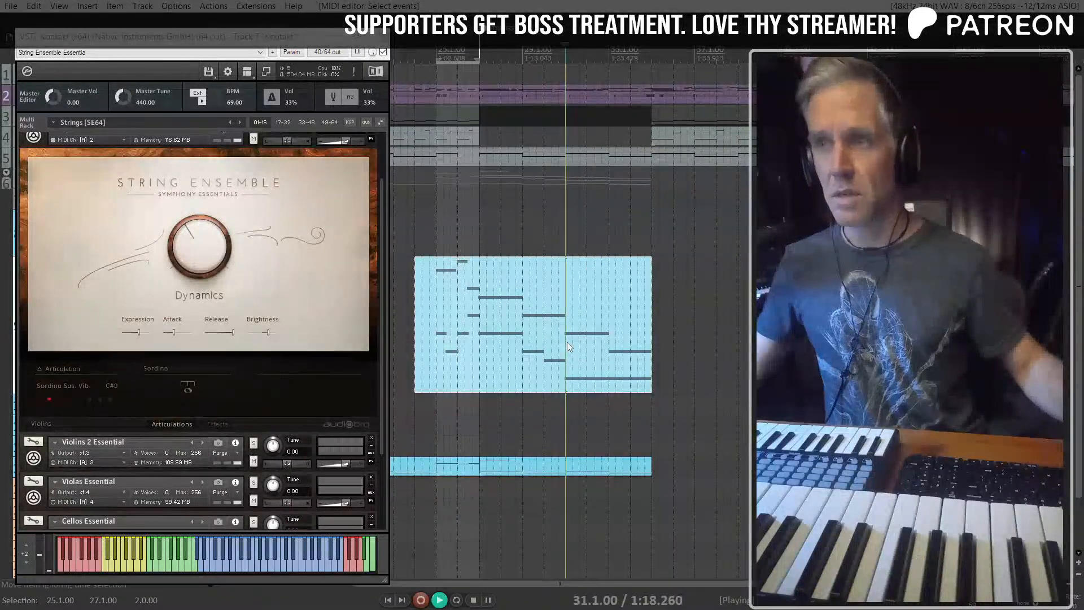
{"action": "key", "text": "space"}
{"action": "left_click", "coordinate": [593, 347]}
{"action": "double_click", "coordinate": [594, 347]}
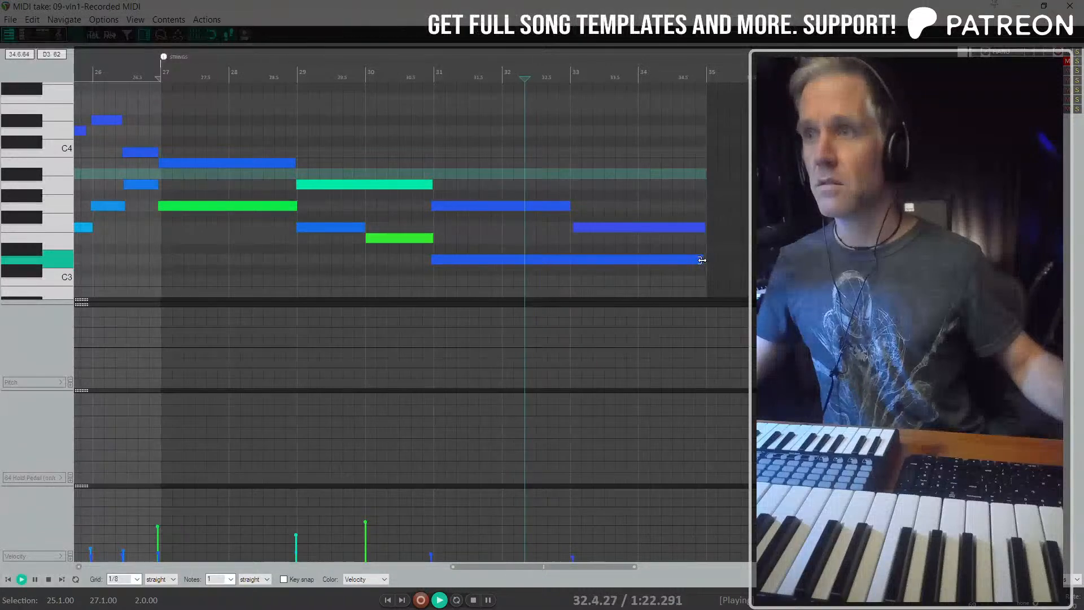
Step: Shorten the lower D3 note starting at bar 31 so it ends at bar 33, and audition the passage into bar 33
{"action": "left_click_drag", "start_coordinate": [703, 259], "coordinate": [568, 262]}
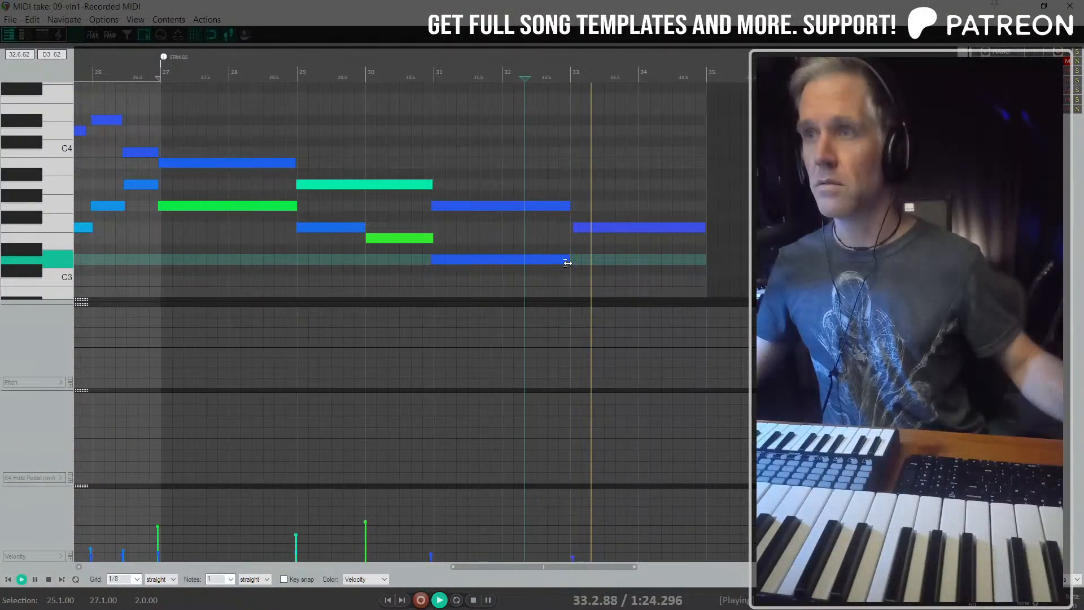
{"action": "scroll", "coordinate": [608, 249], "scroll_direction": "down", "scroll_amount": 2}
{"action": "scroll", "coordinate": [578, 257], "scroll_direction": "down", "scroll_amount": 2}
{"action": "scroll", "coordinate": [559, 192], "scroll_direction": "down", "scroll_amount": 5}
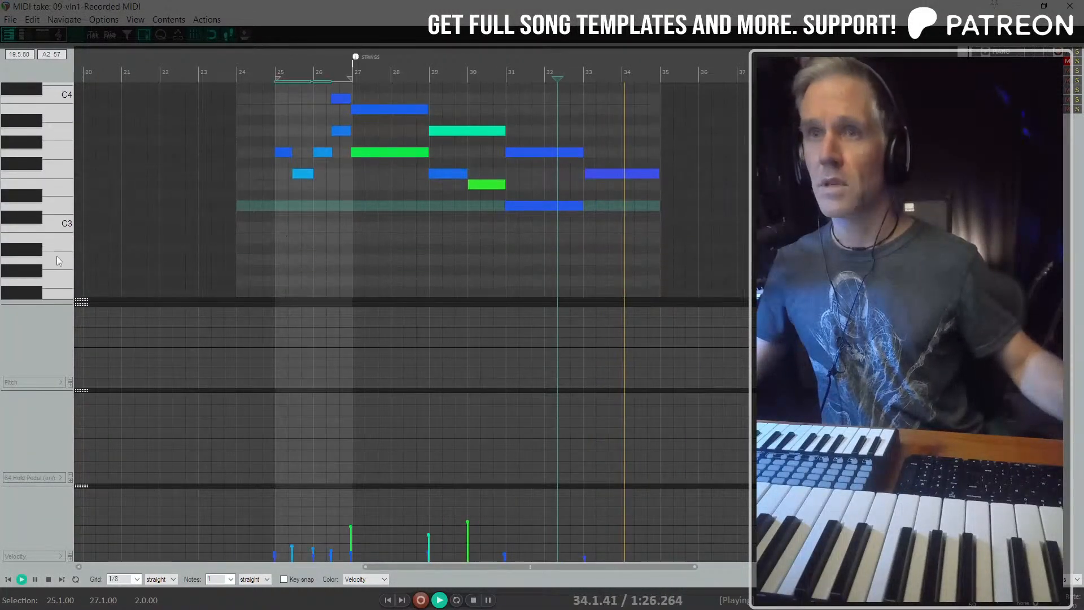
{"action": "key", "text": "space"}
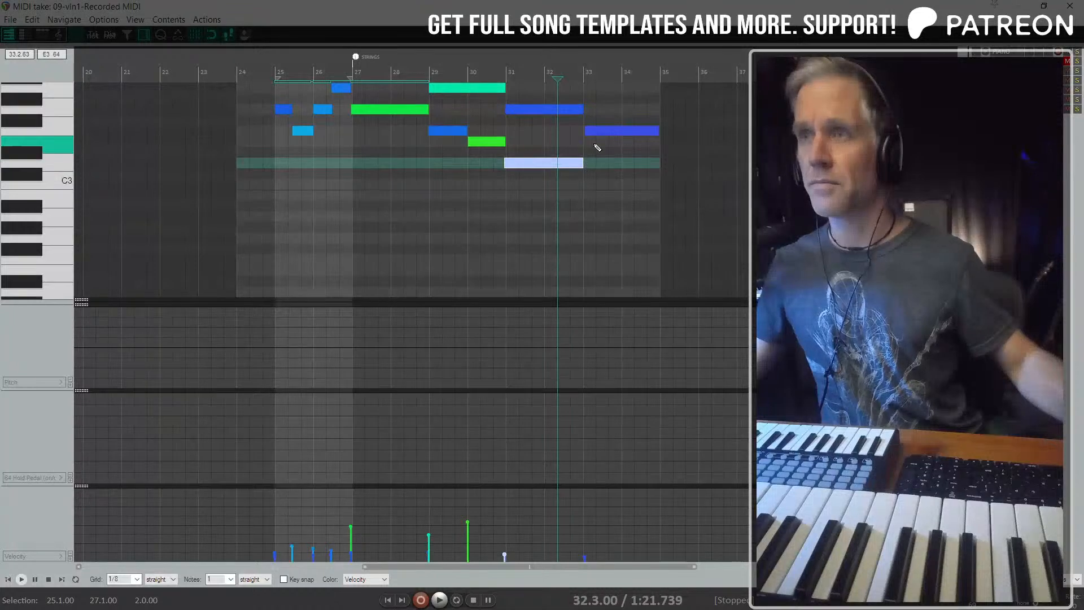
{"action": "left_click", "coordinate": [581, 101]}
{"action": "key", "text": "space"}
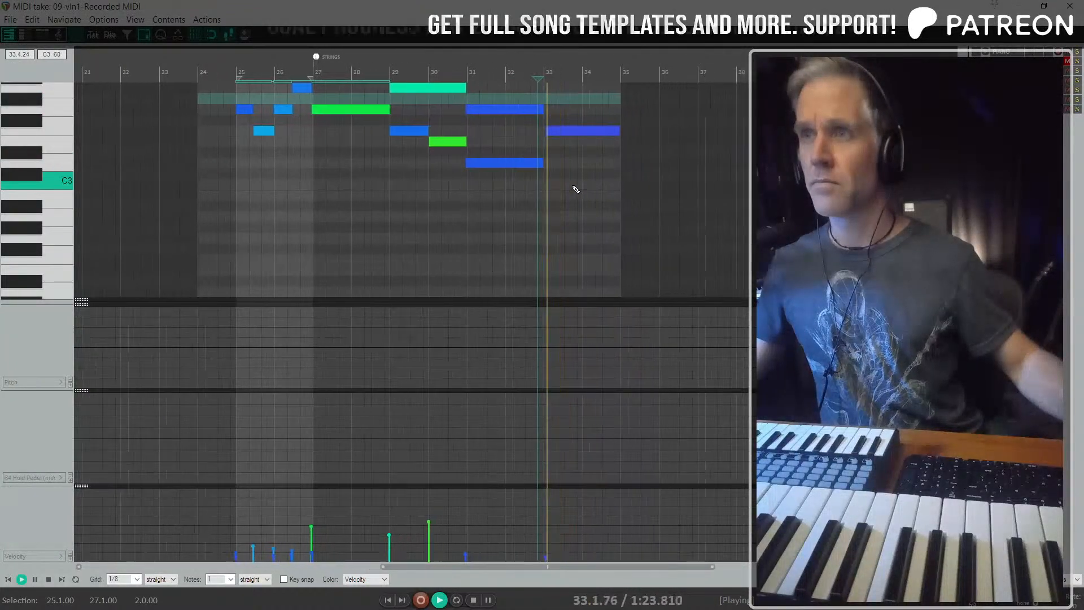
{"action": "key", "text": "space"}
Step: Try copying the D3 note from bar 31 down to A2 near bar 33, and undo the copy
{"action": "left_click", "coordinate": [472, 165]}
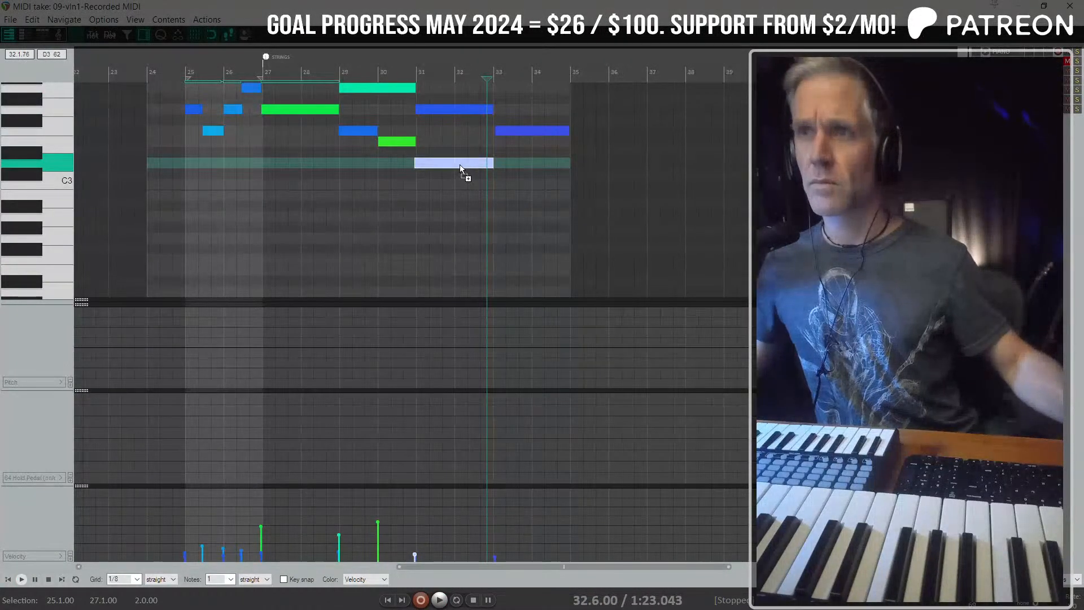
{"action": "left_click_drag", "start_coordinate": [463, 169], "coordinate": [527, 223]}
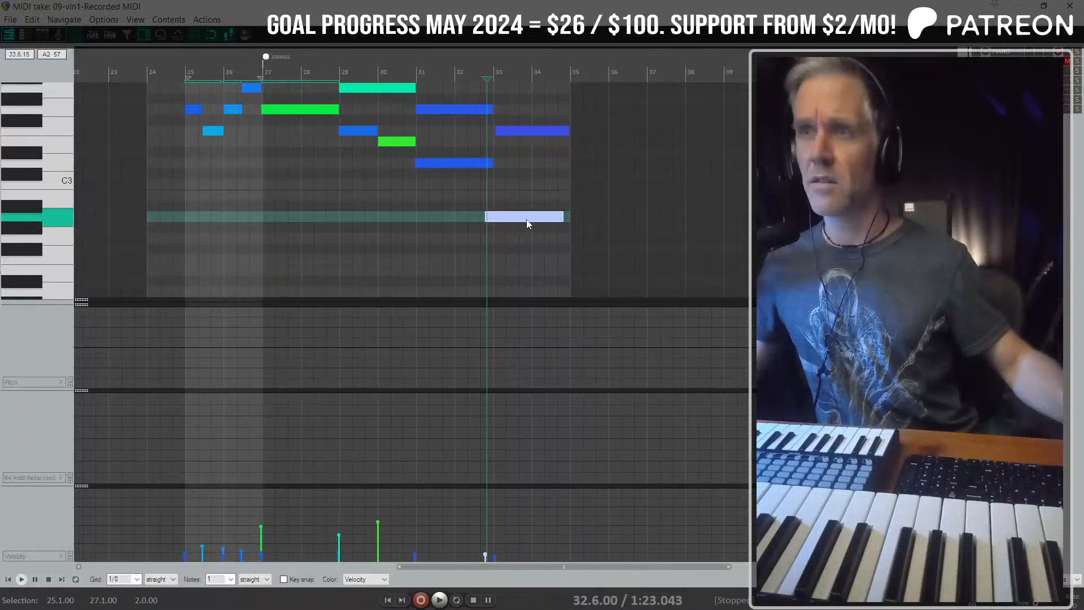
{"action": "key", "text": "ctrl+z"}
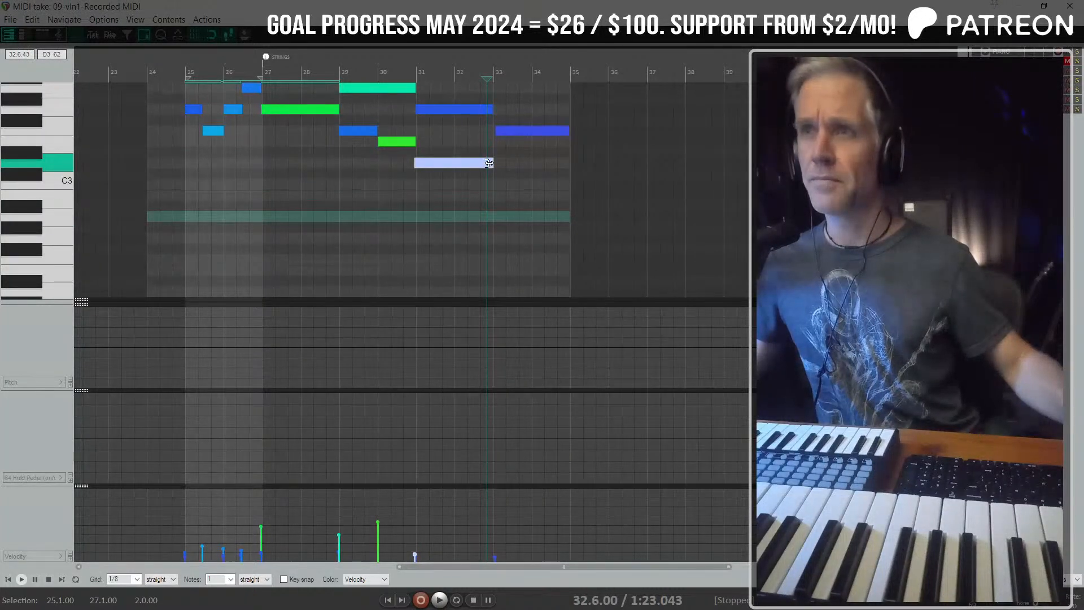
Step: Play from bar 33, split the F3 note there at bar 34 and lower its second half to E3
{"action": "left_click", "coordinate": [497, 125]}
{"action": "key", "text": "space"}
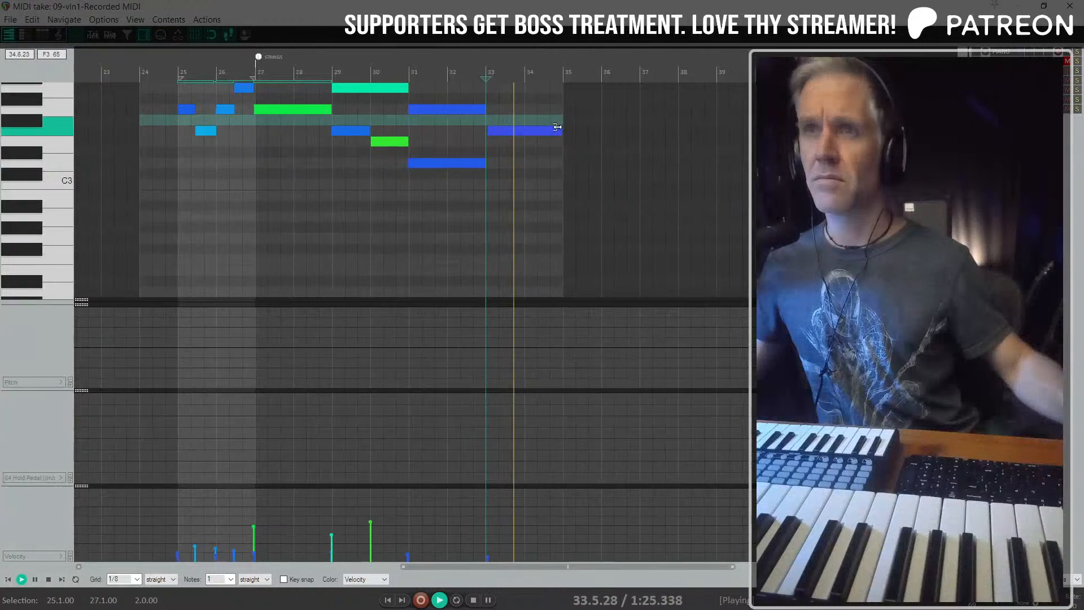
{"action": "key", "text": "space"}
{"action": "mouse_move", "coordinate": [557, 131]}
{"action": "left_mouse_down"}
{"action": "mouse_move", "coordinate": [535, 152]}
{"action": "mouse_move", "coordinate": [552, 145]}
{"action": "left_mouse_up"}
{"action": "key", "text": "ctrl+z"}
Step: Play the ending from 32.2 and shift the final E3 note slightly earlier so it begins at bar 34
{"action": "left_click", "coordinate": [446, 152]}
{"action": "key", "text": "space"}
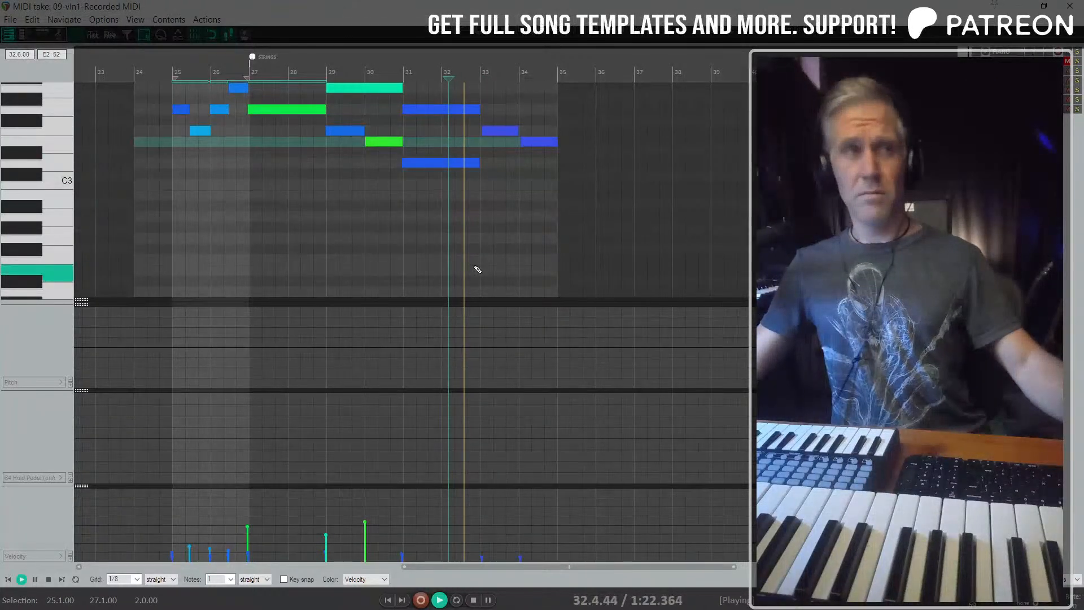
{"action": "scroll", "coordinate": [547, 245], "scroll_direction": "up", "scroll_amount": 2}
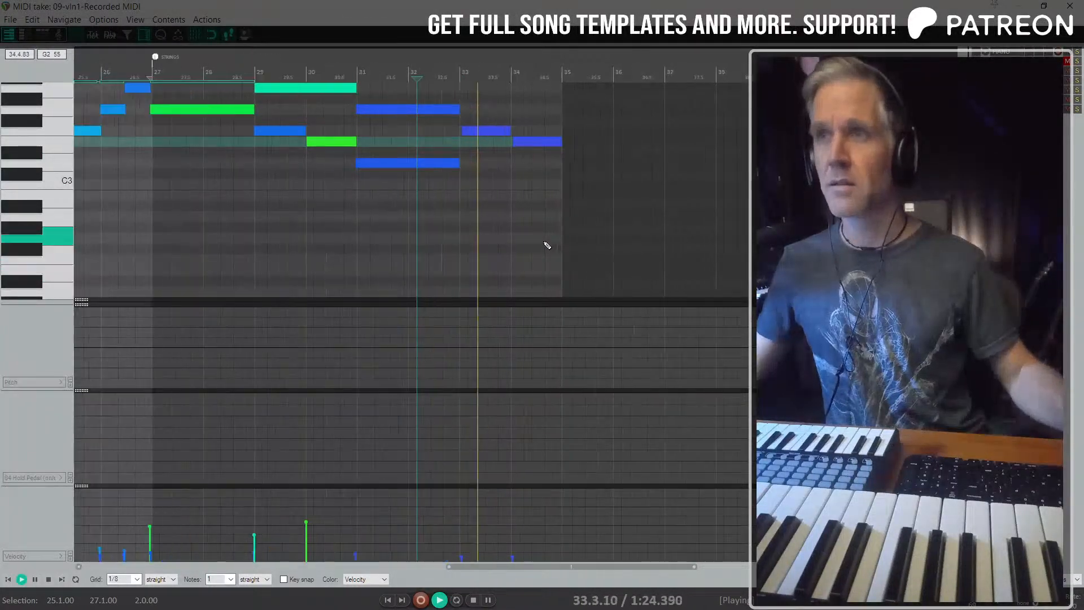
{"action": "scroll", "coordinate": [547, 245], "scroll_direction": "up", "scroll_amount": 3}
{"action": "scroll", "coordinate": [547, 245], "scroll_direction": "down", "scroll_amount": 1}
{"action": "scroll", "coordinate": [510, 190], "scroll_direction": "up", "scroll_amount": 3}
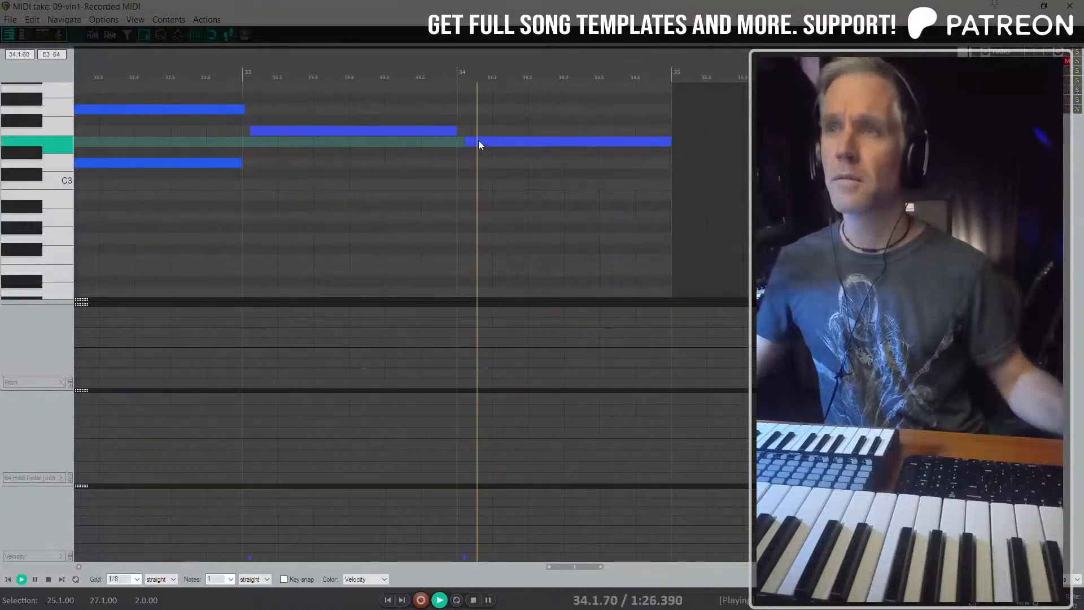
{"action": "left_click_drag", "start_coordinate": [467, 141], "coordinate": [445, 145]}
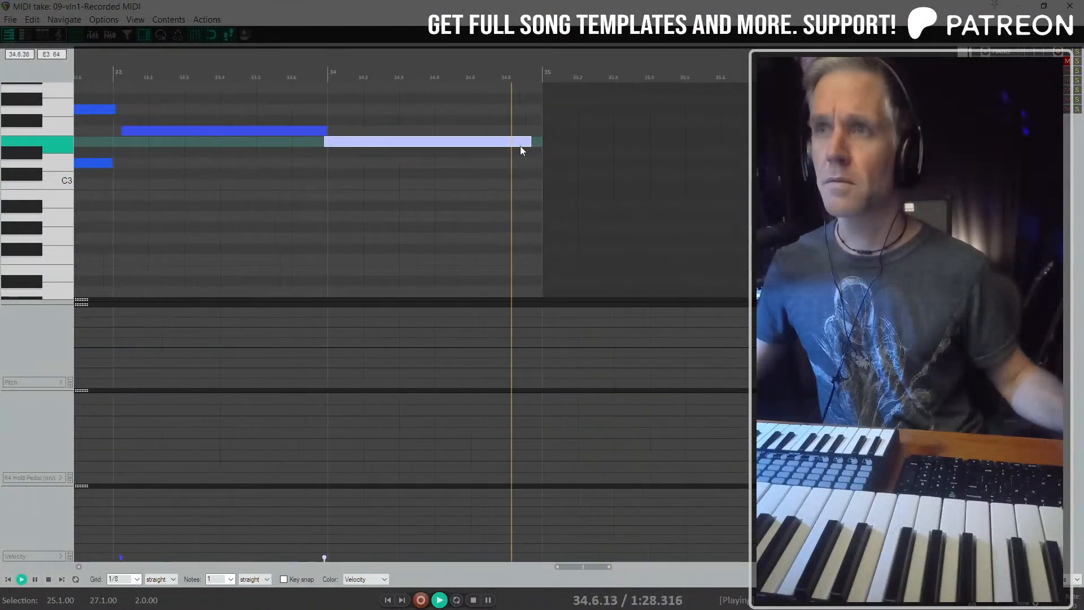
{"action": "key", "text": "space"}
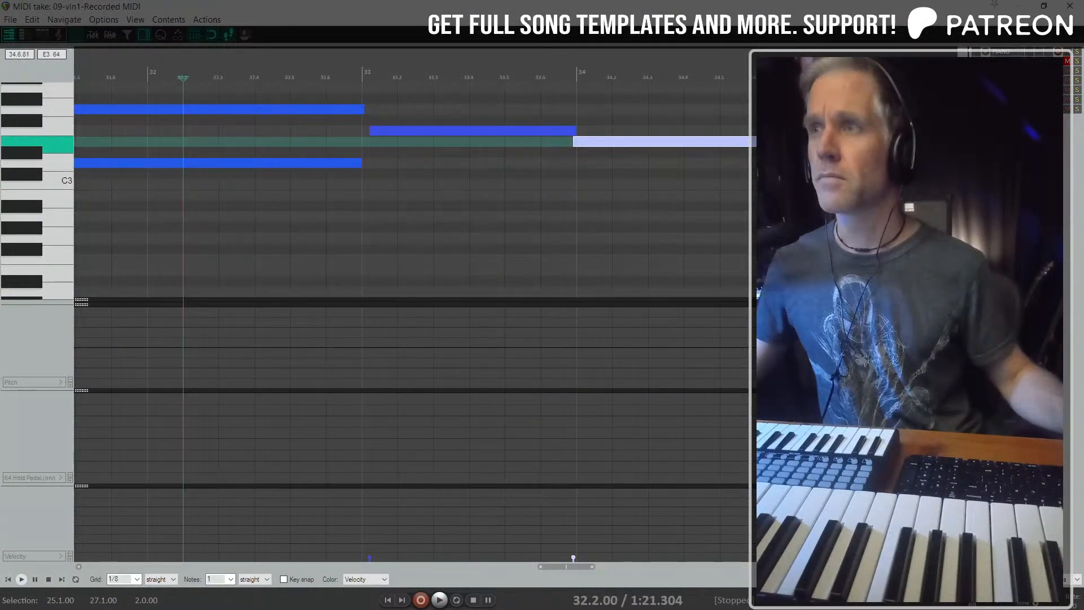
Step: Extend the lower D3 note from bar 31 to the item's end at bar 35 and close the piano roll
{"action": "scroll", "coordinate": [605, 242], "scroll_direction": "down", "scroll_amount": 3}
{"action": "left_click", "coordinate": [469, 163]}
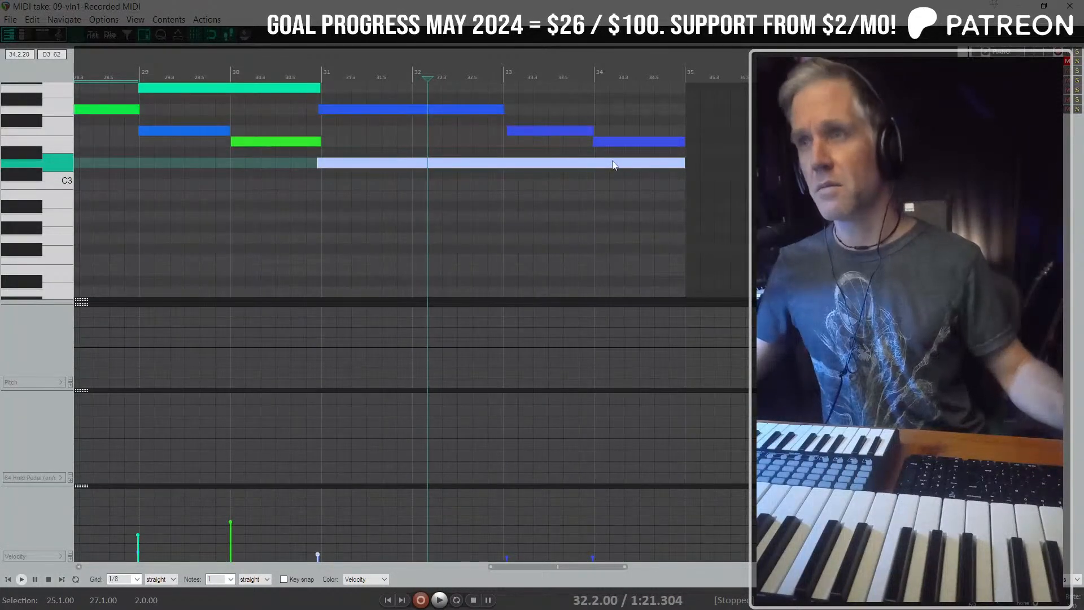
{"action": "double_click", "coordinate": [612, 142]}
{"action": "mouse_move", "coordinate": [609, 141]}
{"action": "left_mouse_down"}
{"action": "mouse_move", "coordinate": [573, 124]}
{"action": "mouse_move", "coordinate": [610, 146]}
{"action": "left_mouse_up"}
{"action": "left_click", "coordinate": [1069, 6]}
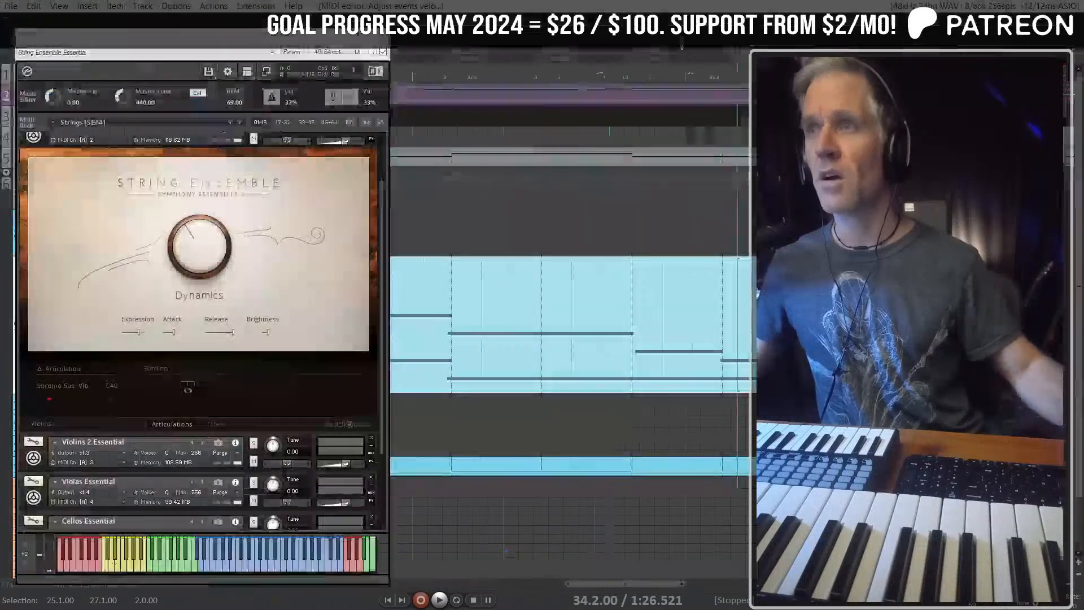
{"action": "scroll", "coordinate": [734, 242], "scroll_direction": "down", "scroll_amount": 5}
{"action": "scroll", "coordinate": [733, 242], "scroll_direction": "down", "scroll_amount": 5}
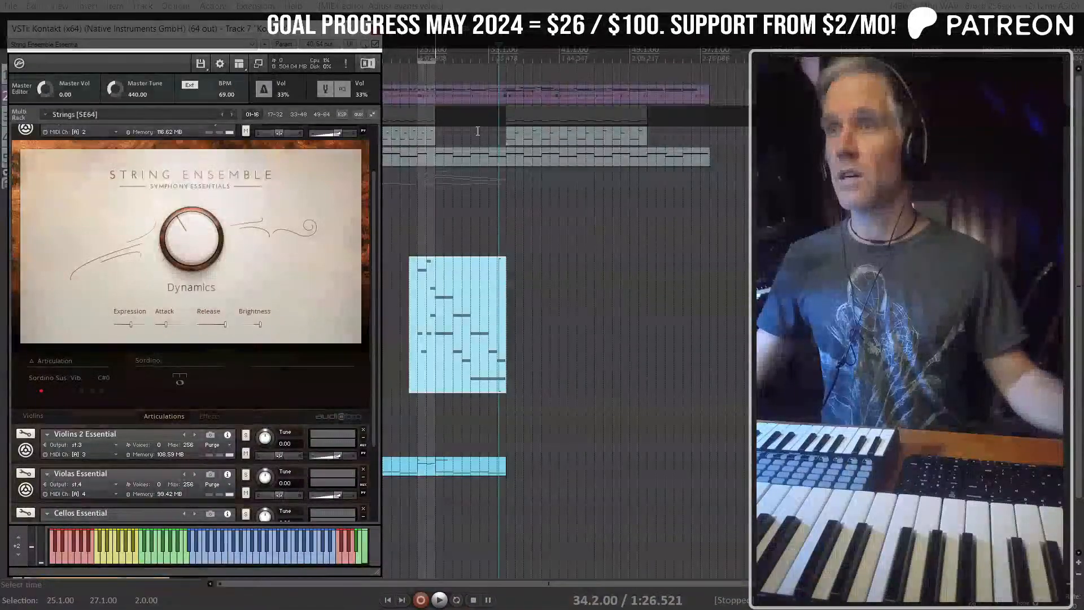
{"action": "left_click", "coordinate": [409, 212]}
{"action": "scroll", "coordinate": [409, 211], "scroll_direction": "up", "scroll_amount": 5}
{"action": "scroll", "coordinate": [516, 268], "scroll_direction": "down", "scroll_amount": 2}
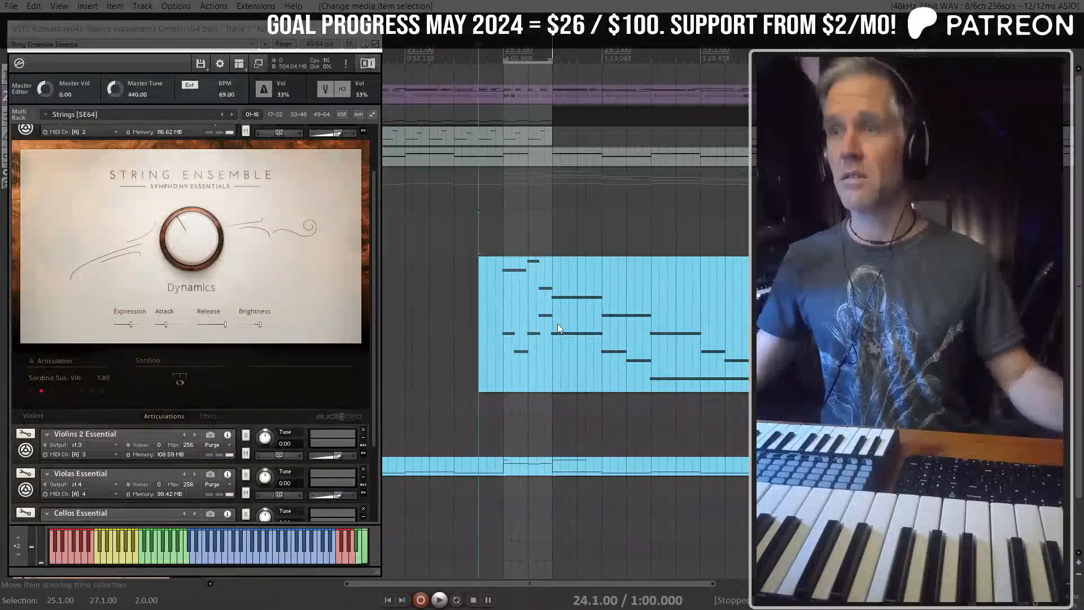
{"action": "scroll", "coordinate": [558, 324], "scroll_direction": "down", "scroll_amount": 2}
Step: Copy the eight-bar item at bar 17 on the track below the violin part to bar 35 and again to bar 43
{"action": "left_click", "coordinate": [572, 464]}
{"action": "scroll", "coordinate": [568, 464], "scroll_direction": "down", "scroll_amount": 2}
{"action": "scroll", "coordinate": [508, 408], "scroll_direction": "up", "scroll_amount": 2}
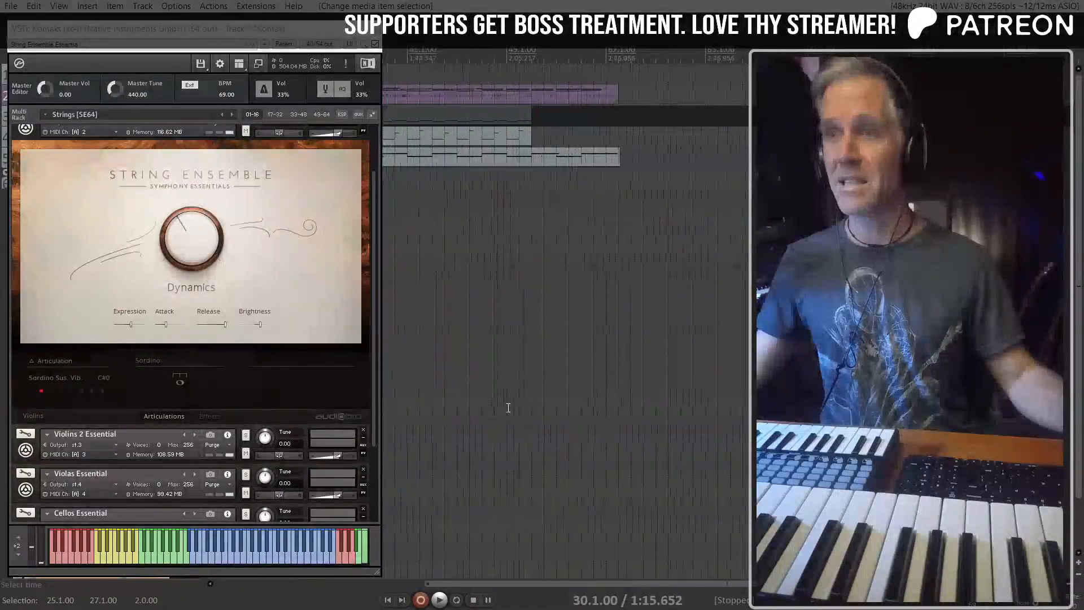
{"action": "scroll", "coordinate": [508, 408], "scroll_direction": "up", "scroll_amount": 2}
{"action": "left_click", "coordinate": [551, 474]}
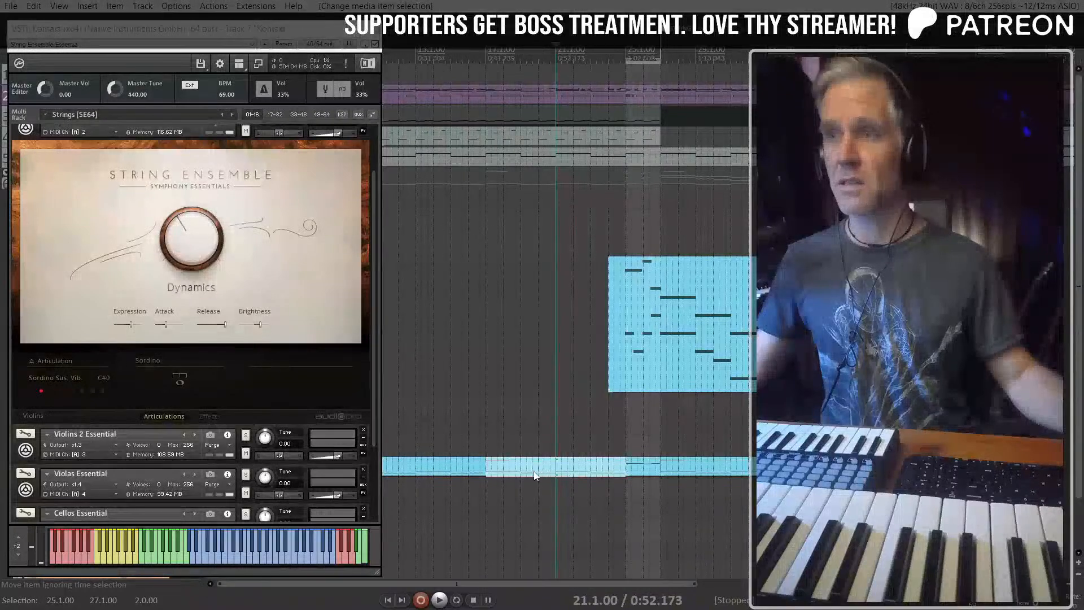
{"action": "left_click_drag", "start_coordinate": [533, 476], "coordinate": [849, 478]}
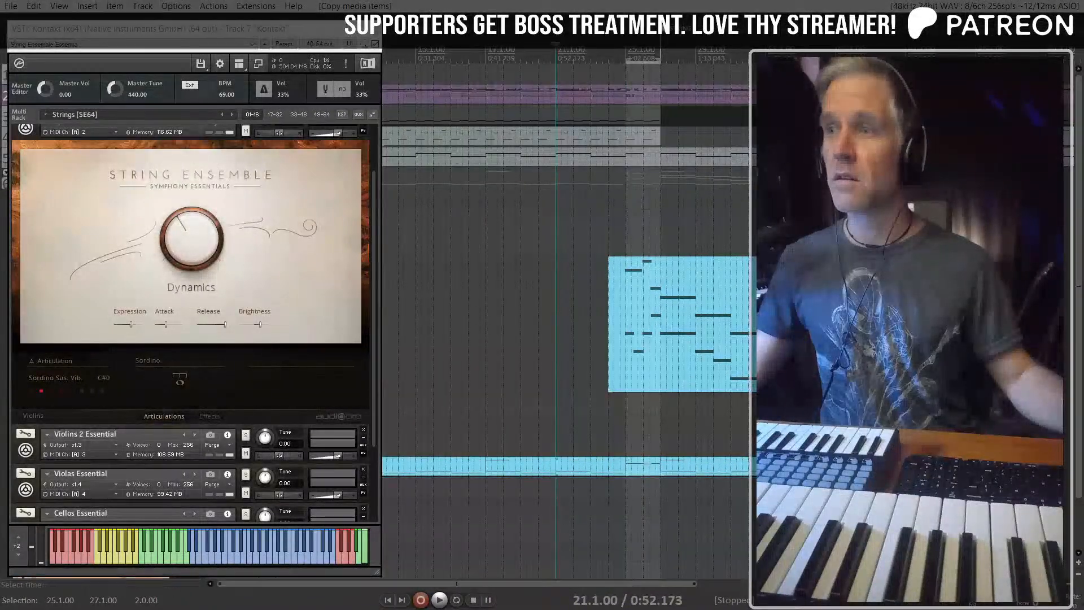
{"action": "scroll", "coordinate": [714, 479], "scroll_direction": "down", "scroll_amount": 2}
{"action": "left_click_drag", "start_coordinate": [676, 464], "coordinate": [776, 466]}
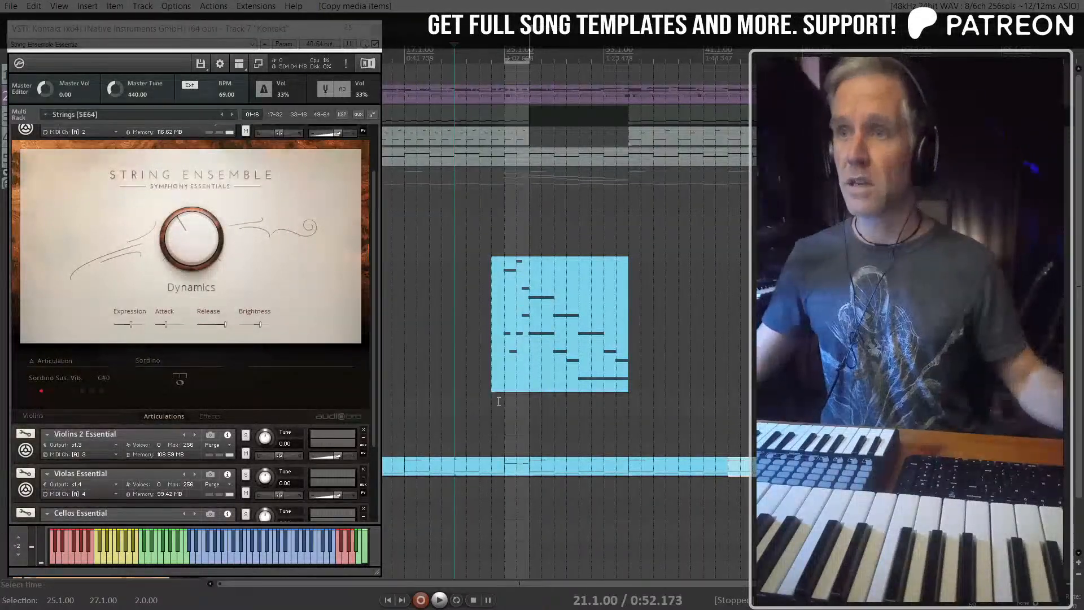
Step: Play the extended arrangement from bar 23 into the revised violin part
{"action": "scroll", "coordinate": [568, 411], "scroll_direction": "down", "scroll_amount": 2}
{"action": "key", "text": "alt"}
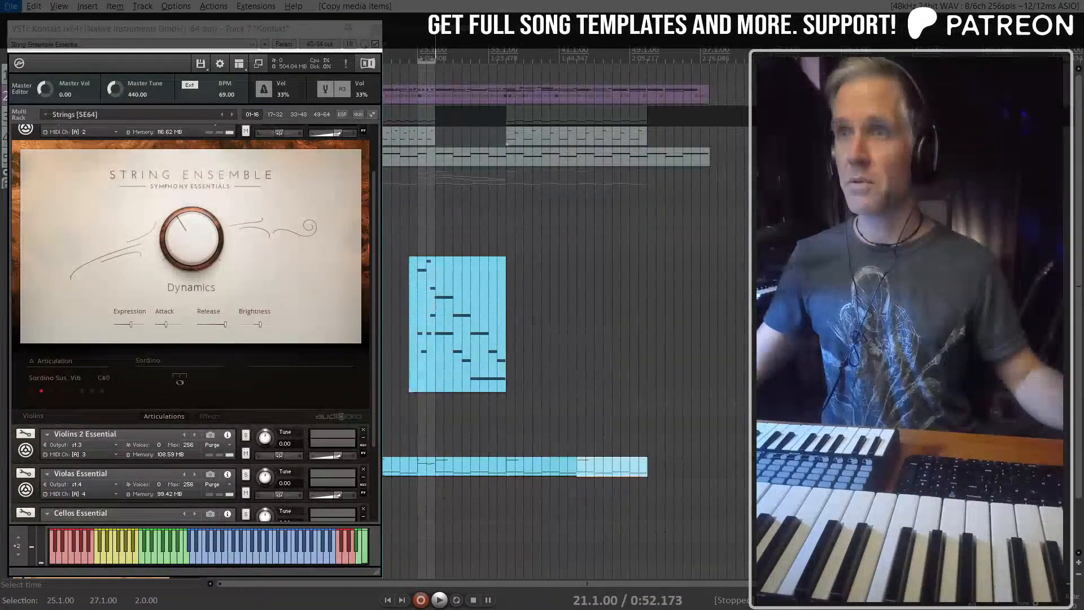
{"action": "left_click", "coordinate": [398, 262]}
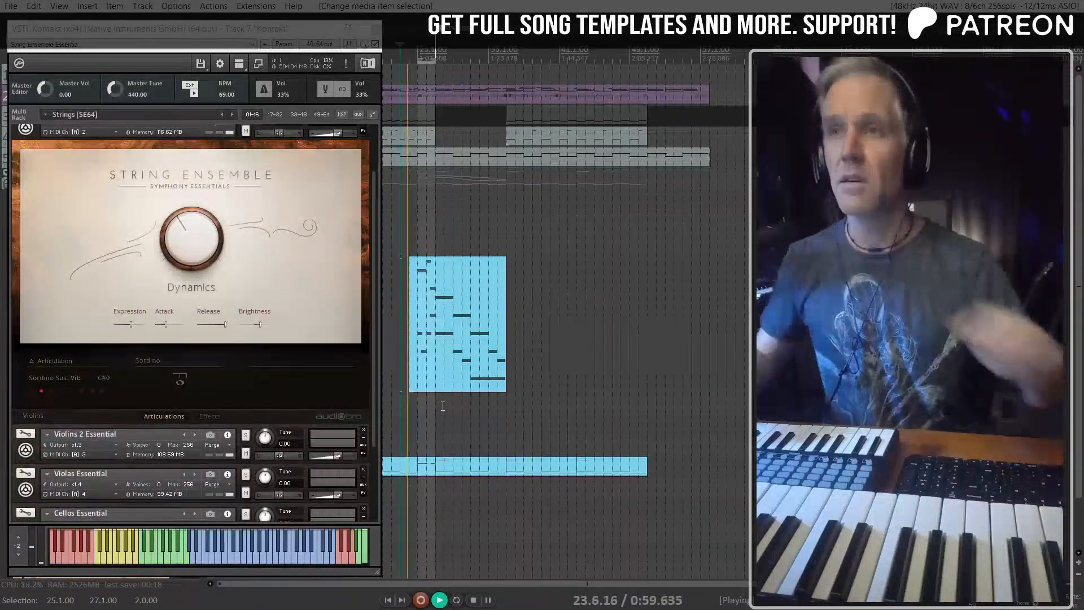
{"action": "key", "text": "ctrl+d"}
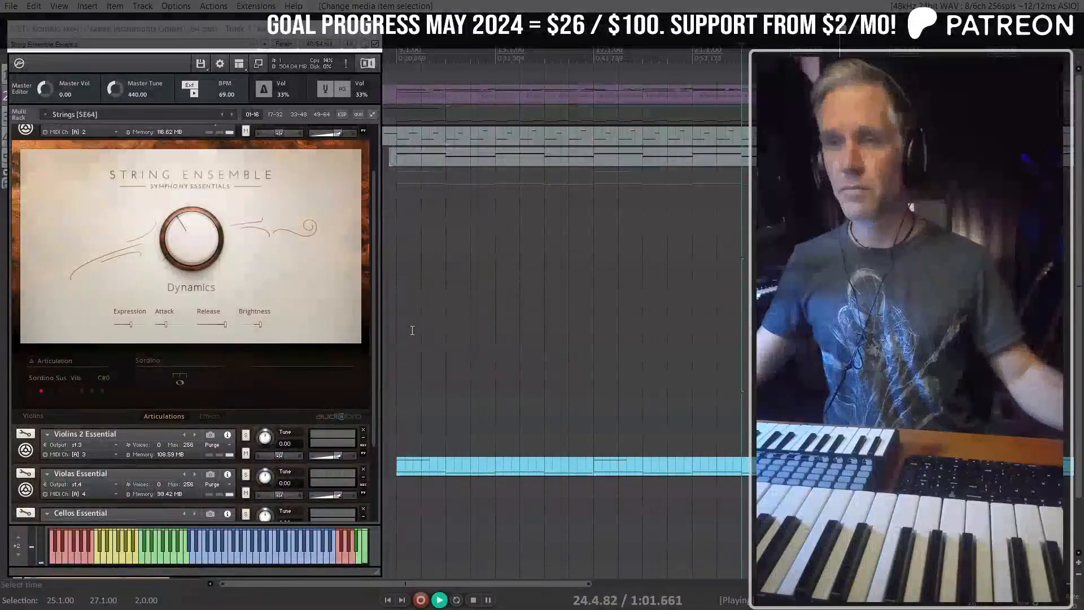
Step: Lower the Violins 1 Dynamics to 17% while the arrangement plays on, and stop playback after bar 34
{"action": "left_click_drag", "start_coordinate": [185, 243], "coordinate": [190, 262]}
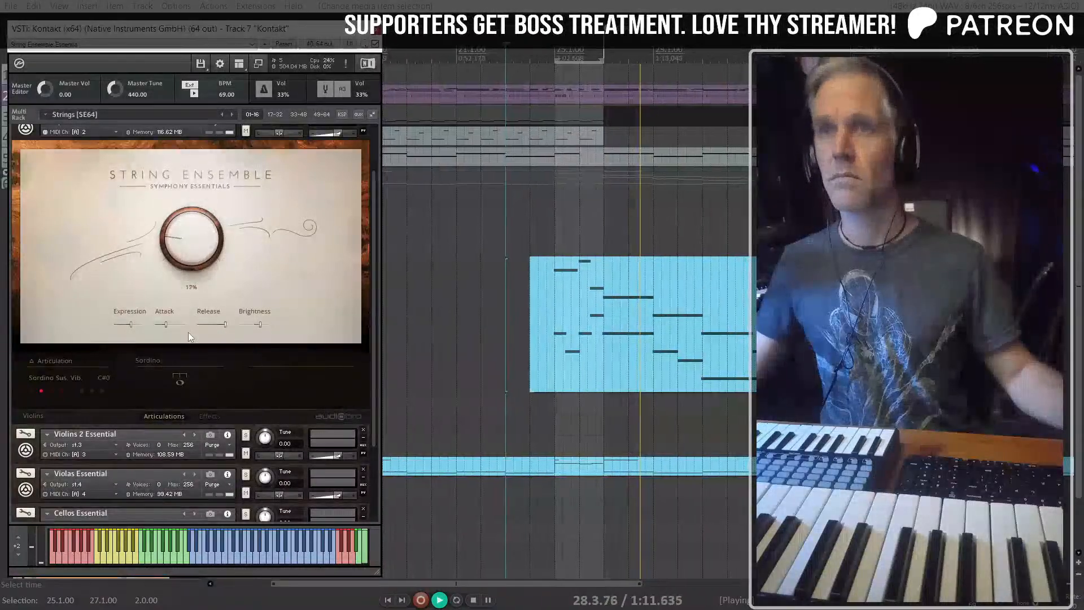
{"action": "scroll", "coordinate": [188, 382], "scroll_direction": "up", "scroll_amount": 2}
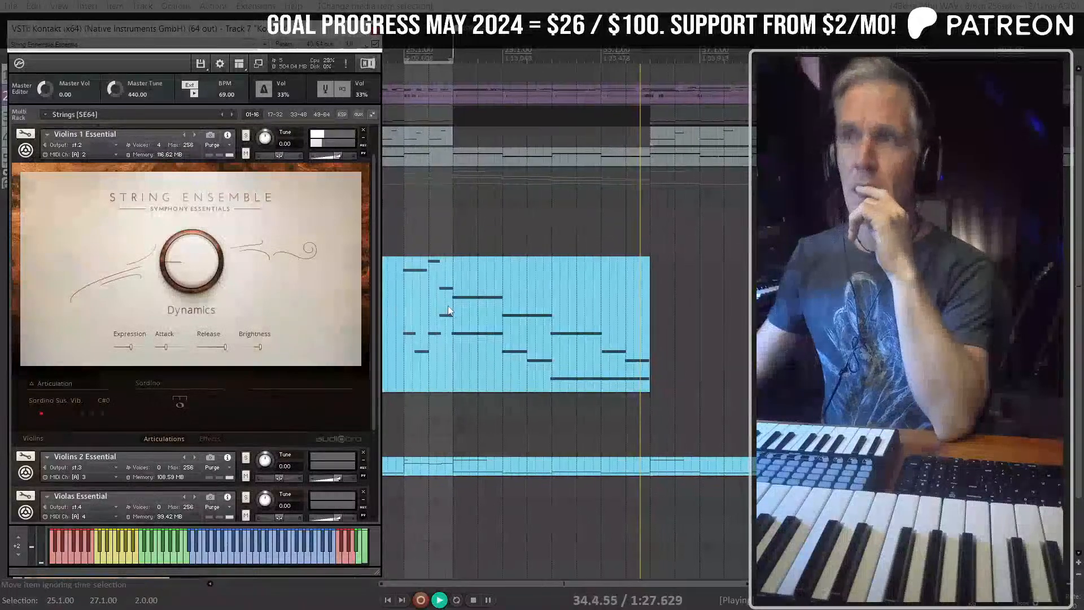
{"action": "key", "text": "space"}
Step: Extend the end of the first-violin item from bar 35 to about bar 52
{"action": "left_click", "coordinate": [616, 368]}
{"action": "scroll", "coordinate": [617, 368], "scroll_direction": "down", "scroll_amount": 2}
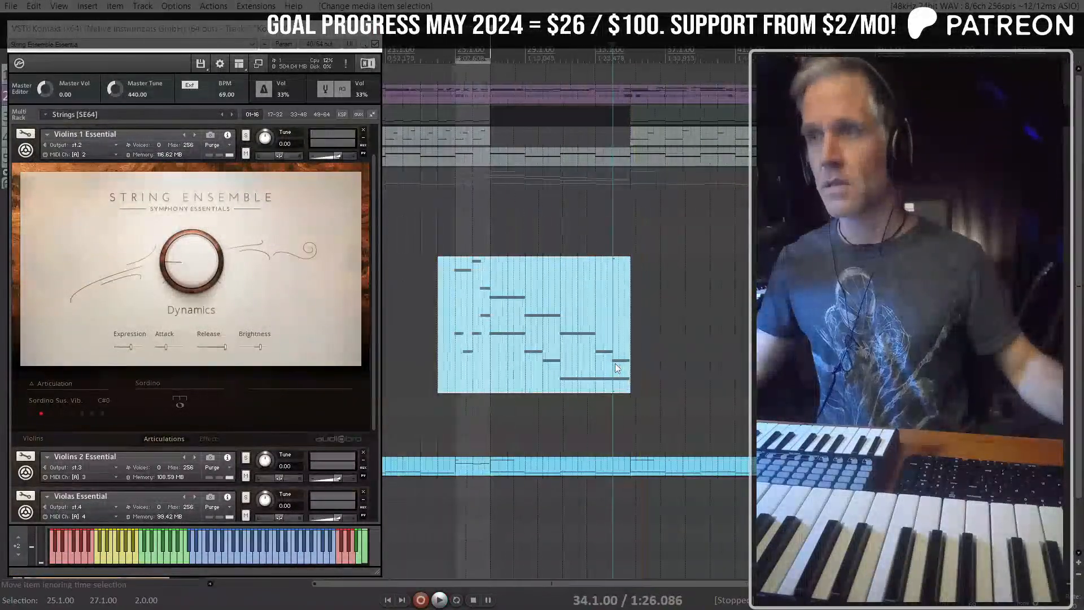
{"action": "scroll", "coordinate": [661, 363], "scroll_direction": "up", "scroll_amount": 4}
{"action": "scroll", "coordinate": [495, 336], "scroll_direction": "down", "scroll_amount": 2}
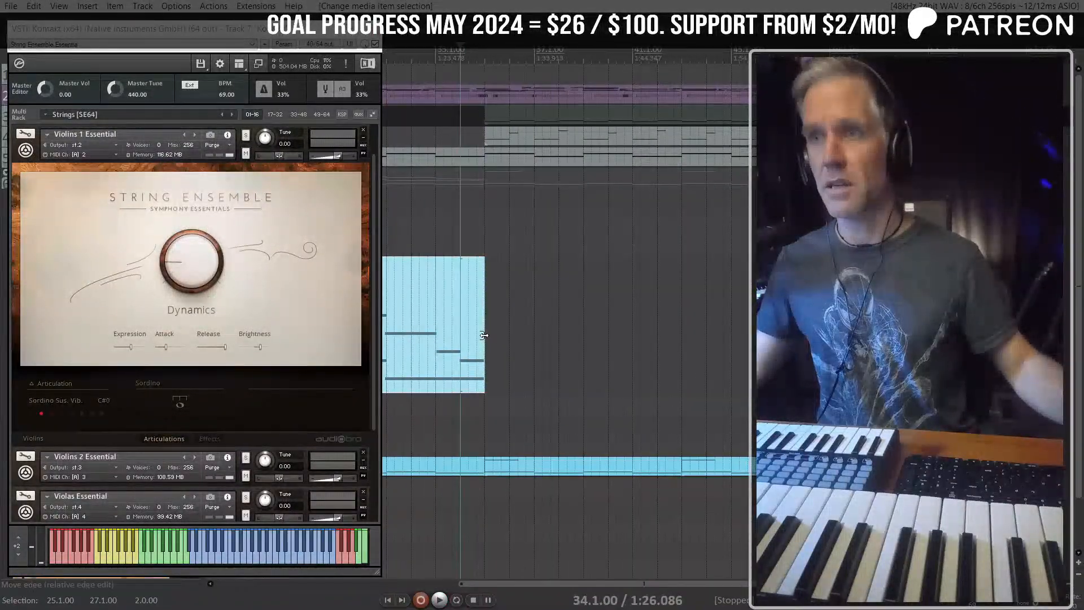
{"action": "left_click_drag", "start_coordinate": [483, 335], "coordinate": [853, 334]}
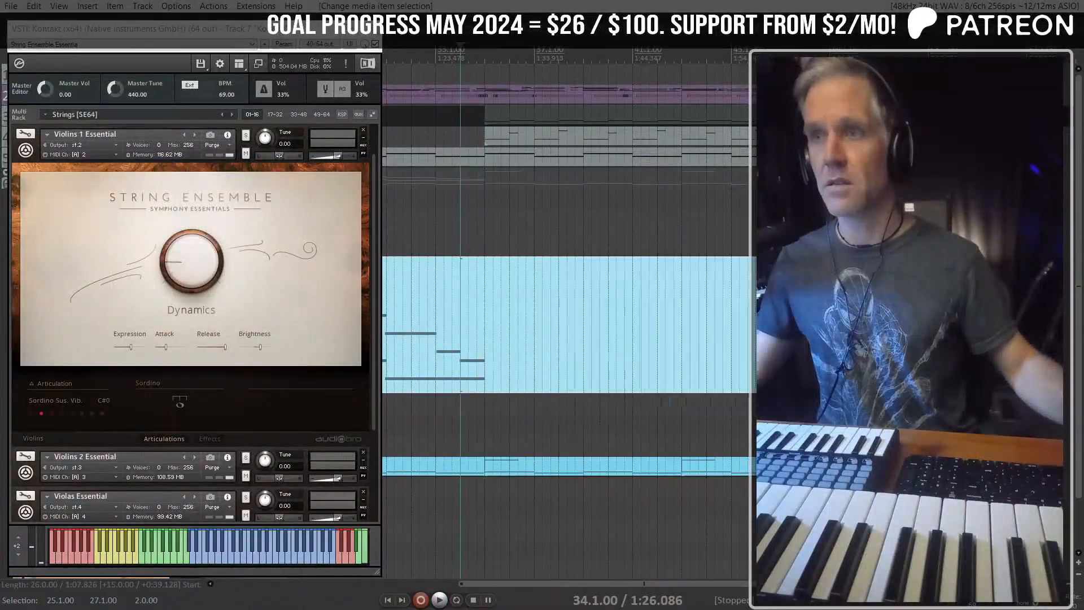
Step: Open the violin item in the piano roll and copy the long D3 note to bars 35–39, once at B2 and once at D3
{"action": "double_click", "coordinate": [484, 333]}
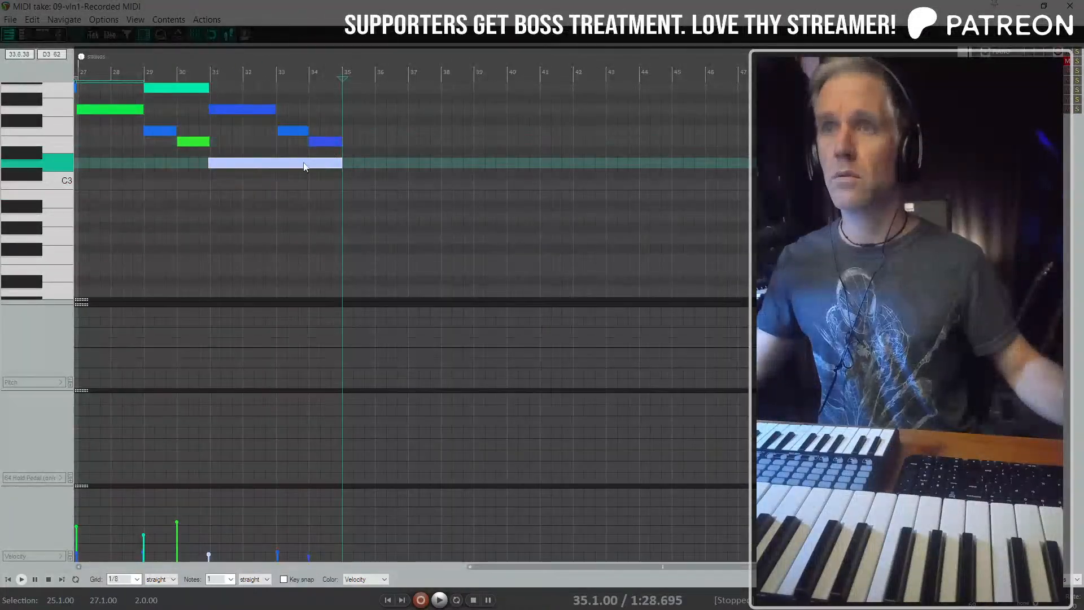
{"action": "left_click_drag", "start_coordinate": [279, 163], "coordinate": [420, 195]}
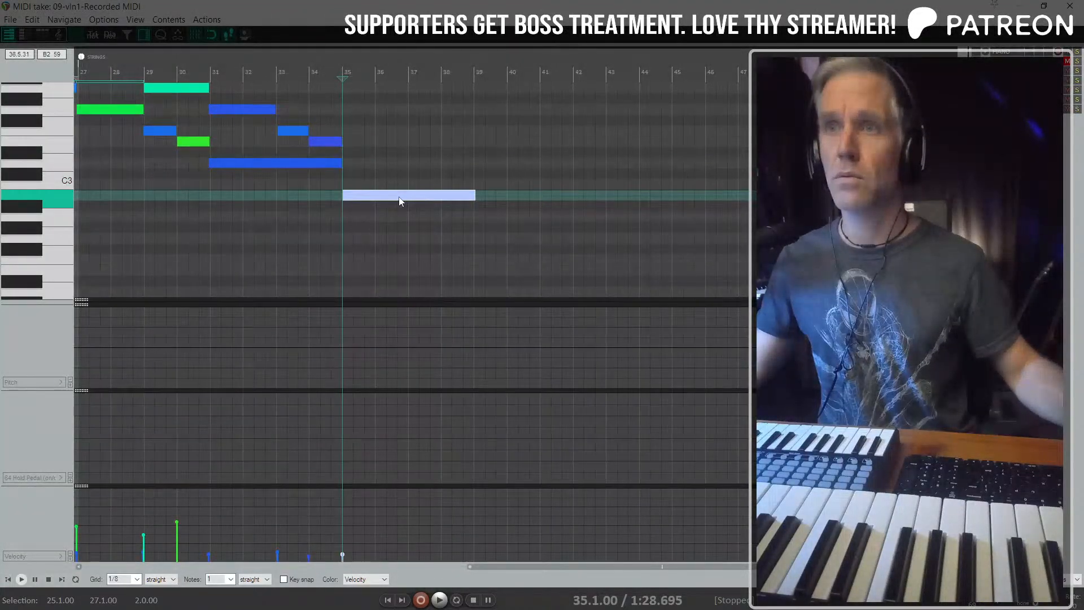
{"action": "left_click", "coordinate": [338, 141]}
{"action": "left_click_drag", "start_coordinate": [331, 147], "coordinate": [374, 164]}
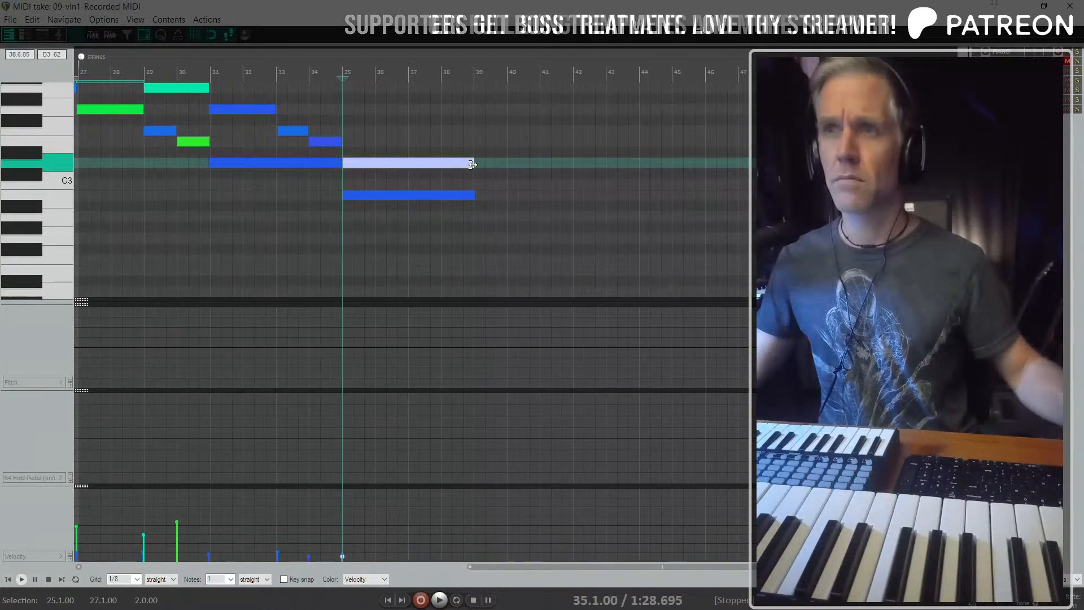
Step: Move the B2 note at bar 35 down to G2 and start playback from 34.3
{"action": "left_click", "coordinate": [323, 186]}
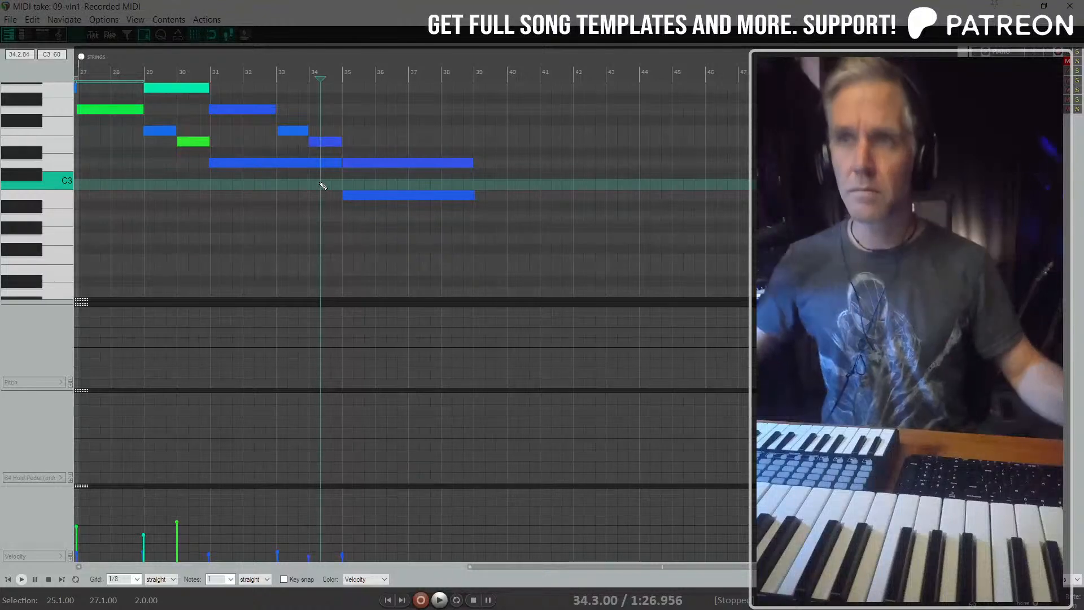
{"action": "left_click", "coordinate": [332, 180]}
{"action": "left_click_drag", "start_coordinate": [360, 196], "coordinate": [358, 240]}
{"action": "left_click", "coordinate": [327, 218]}
{"action": "key", "text": "space"}
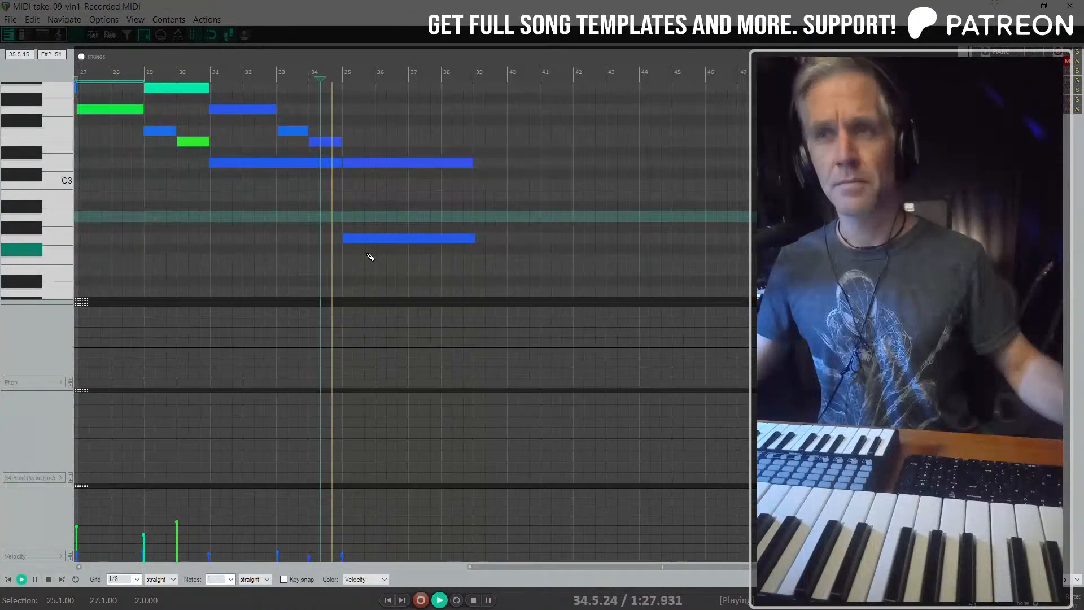
Step: Shorten the G2 note to bars 35–37, copy it to A2 for bars 37–39, and play the passage from just before bar 35
{"action": "left_click", "coordinate": [379, 238]}
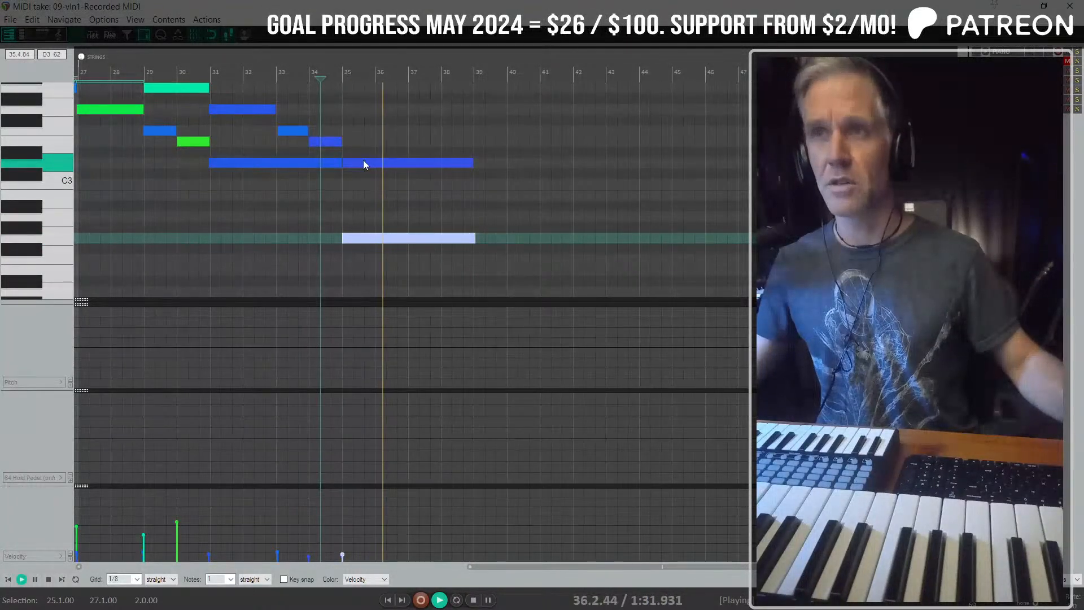
{"action": "key", "text": "space"}
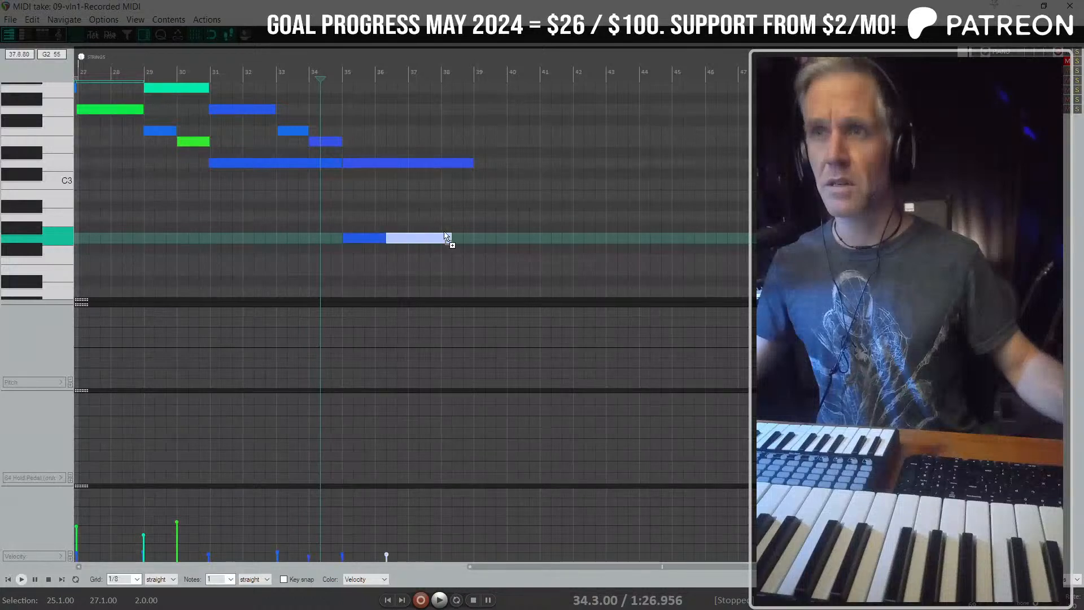
{"action": "left_click_drag", "start_coordinate": [446, 236], "coordinate": [464, 223]}
{"action": "left_click", "coordinate": [340, 207]}
{"action": "key", "text": "space"}
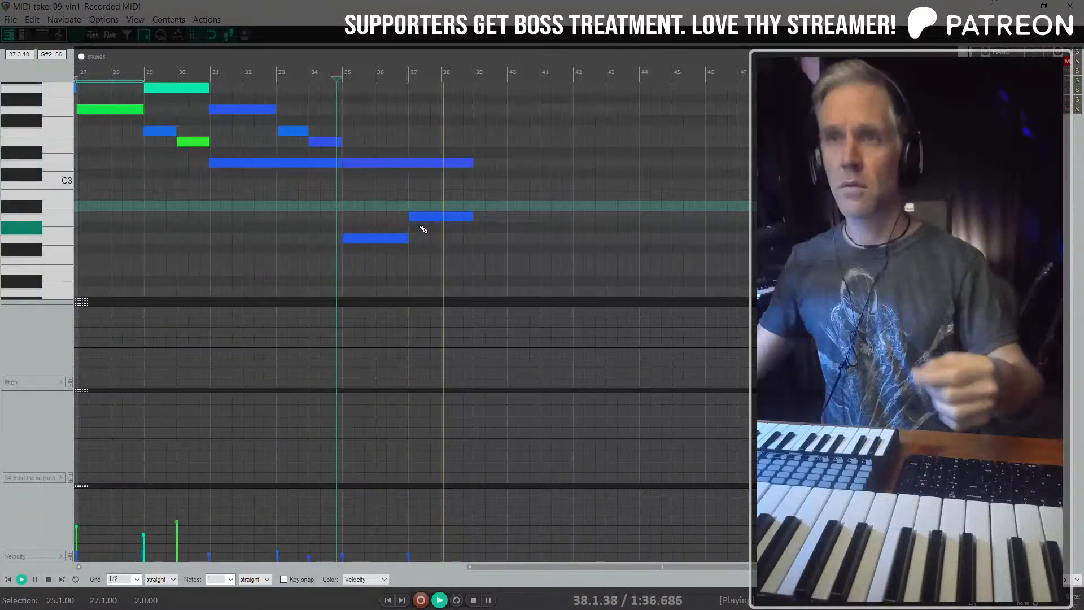
Step: Continue the lower line with two-bar copies at B2 from bar 39 and A2 from bar 41, extending the held D3 to bar 43
{"action": "left_click_drag", "start_coordinate": [445, 218], "coordinate": [512, 195]}
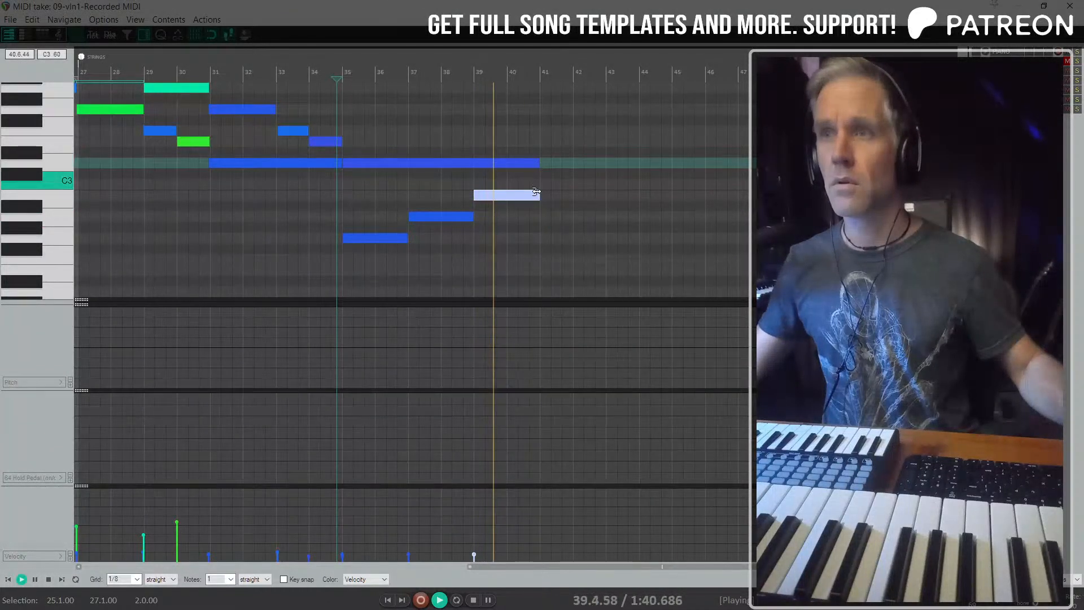
{"action": "scroll", "coordinate": [470, 214], "scroll_direction": "right", "scroll_amount": 2}
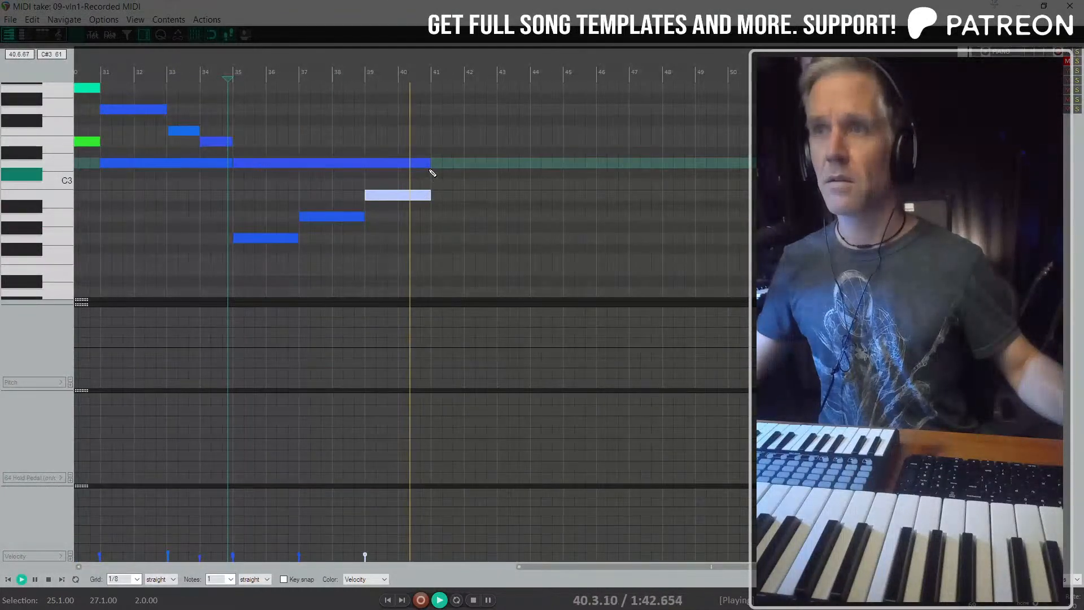
{"action": "left_click_drag", "start_coordinate": [432, 163], "coordinate": [489, 161]}
{"action": "left_click_drag", "start_coordinate": [405, 198], "coordinate": [472, 219]}
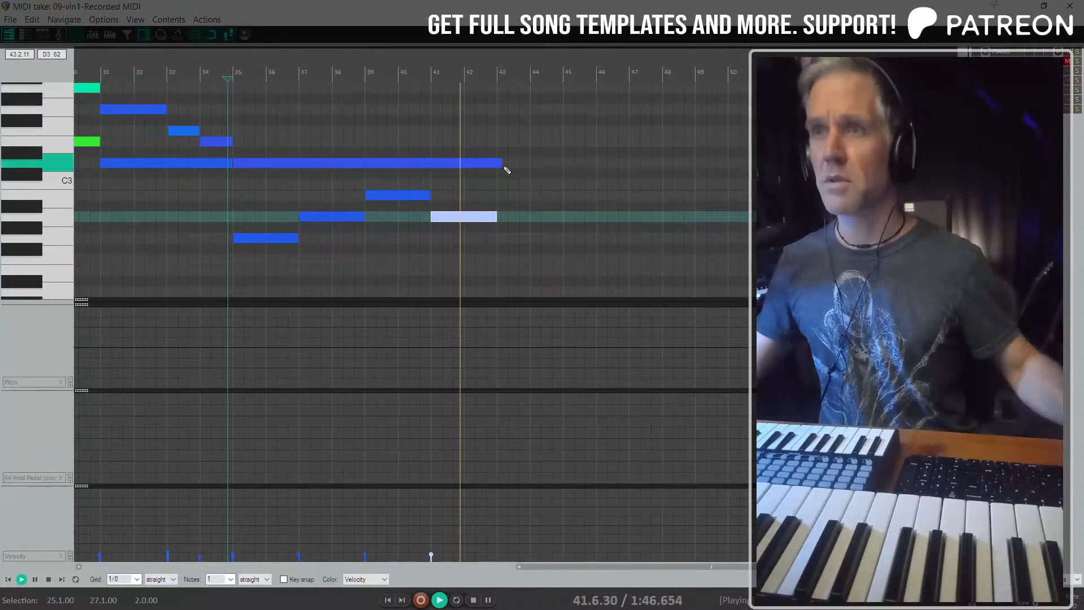
{"action": "left_click_drag", "start_coordinate": [502, 163], "coordinate": [497, 165]}
{"action": "scroll", "coordinate": [472, 230], "scroll_direction": "down", "scroll_amount": 2}
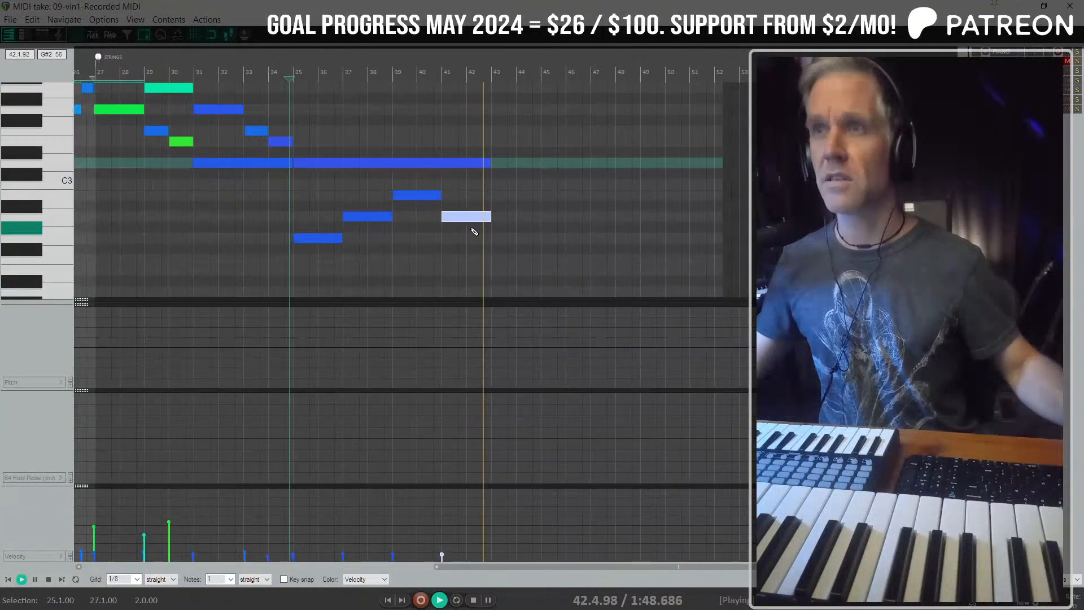
Step: Copy the two-bar note to B2 at bar 43 and to C3 at bar 45
{"action": "left_click_drag", "start_coordinate": [483, 219], "coordinate": [516, 197]}
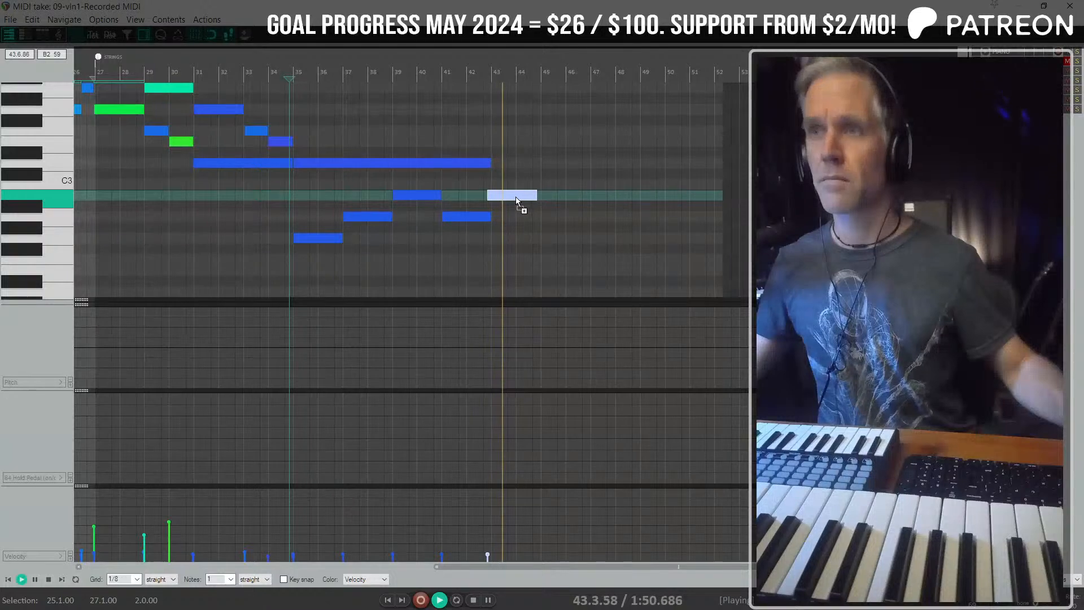
{"action": "scroll", "coordinate": [517, 196], "scroll_direction": "up", "scroll_amount": 3}
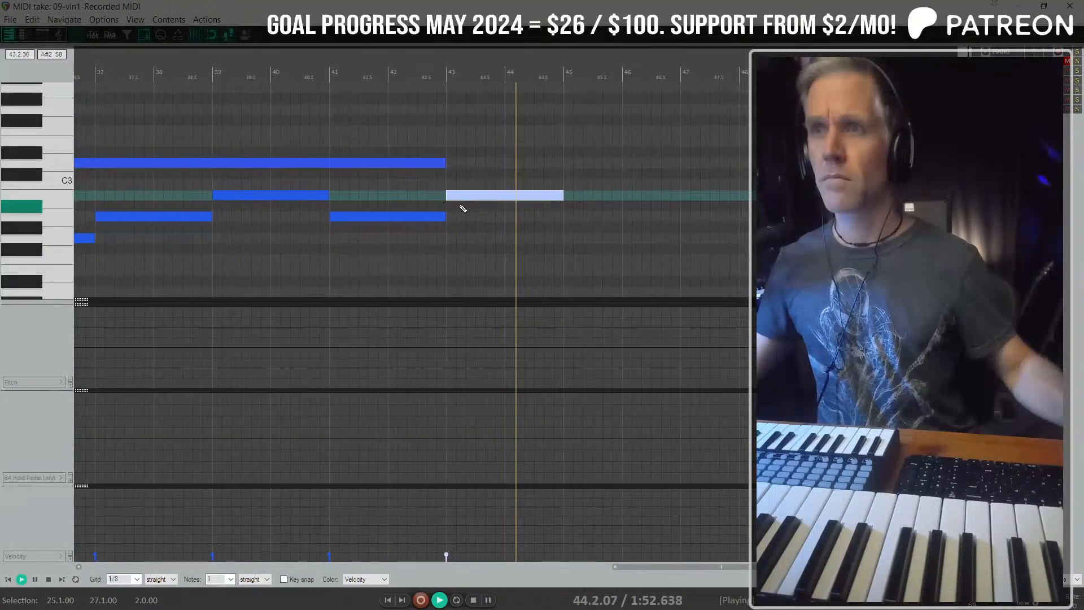
{"action": "scroll", "coordinate": [461, 207], "scroll_direction": "down", "scroll_amount": 2}
{"action": "left_click_drag", "start_coordinate": [476, 196], "coordinate": [530, 188]}
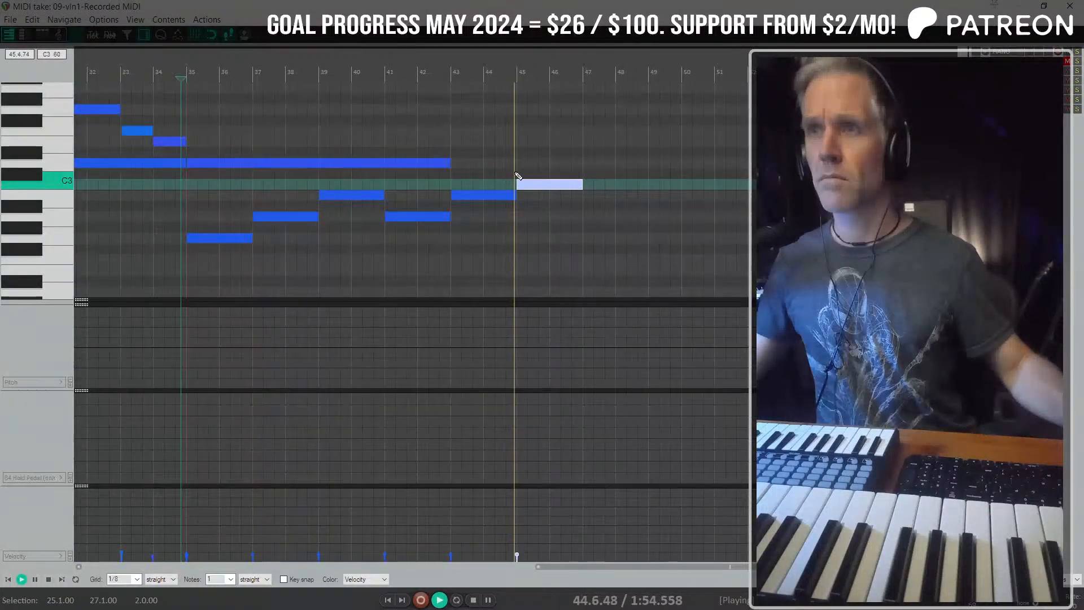
Step: Extend the held D3 note from bar 43 to bar 49 and stop playback
{"action": "left_click_drag", "start_coordinate": [435, 163], "coordinate": [577, 164]}
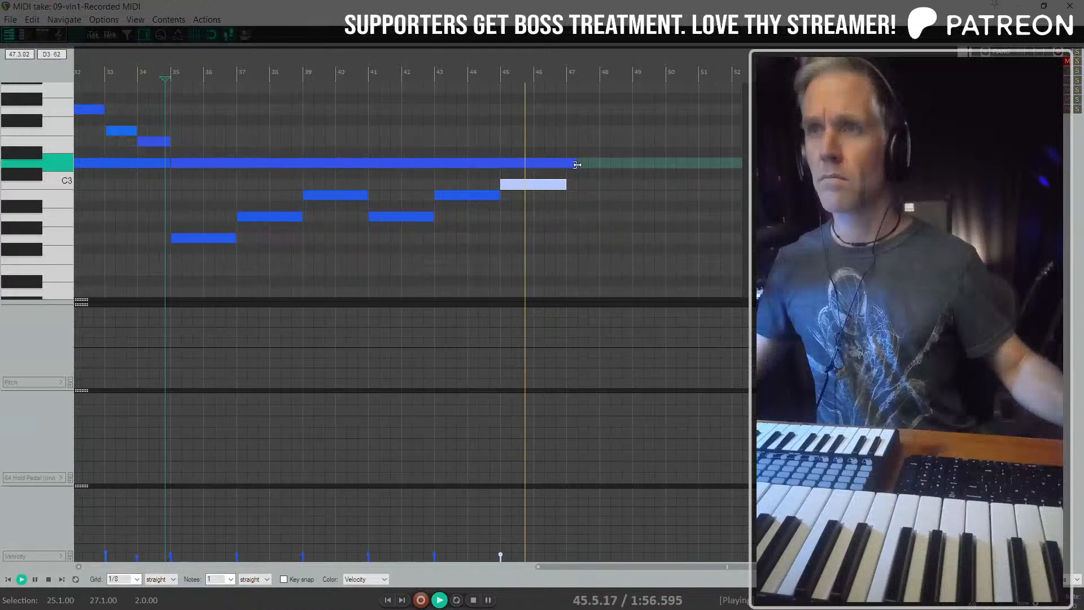
{"action": "scroll", "coordinate": [568, 165], "scroll_direction": "down", "scroll_amount": 3}
{"action": "scroll", "coordinate": [504, 166], "scroll_direction": "up", "scroll_amount": 4}
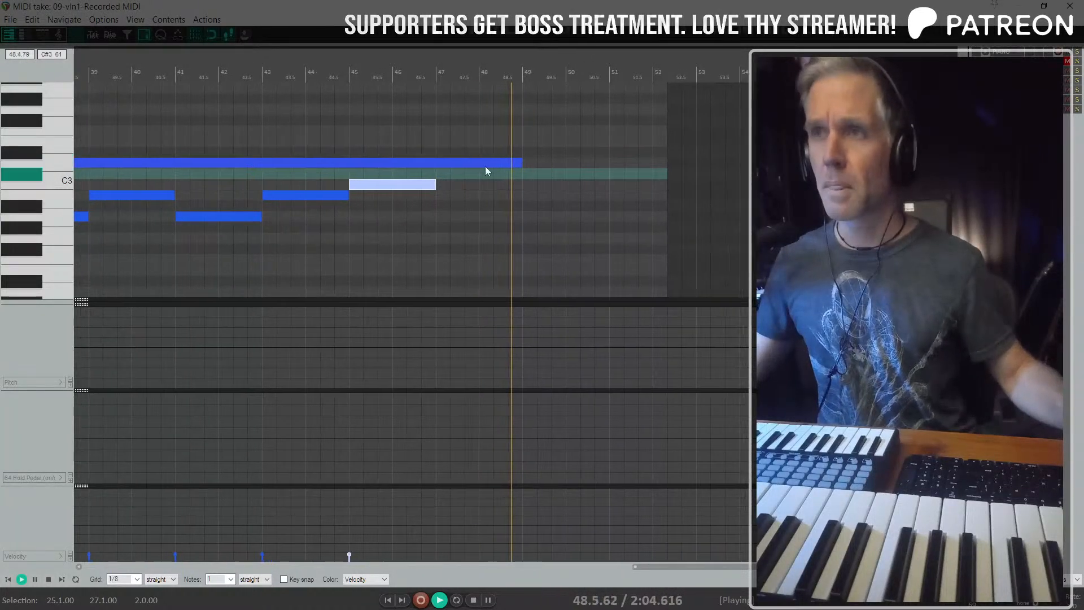
{"action": "key", "text": "space"}
Step: Split the held D3 note at bar 47 and shorten its second part to end at 47.3
{"action": "left_click", "coordinate": [685, 165]}
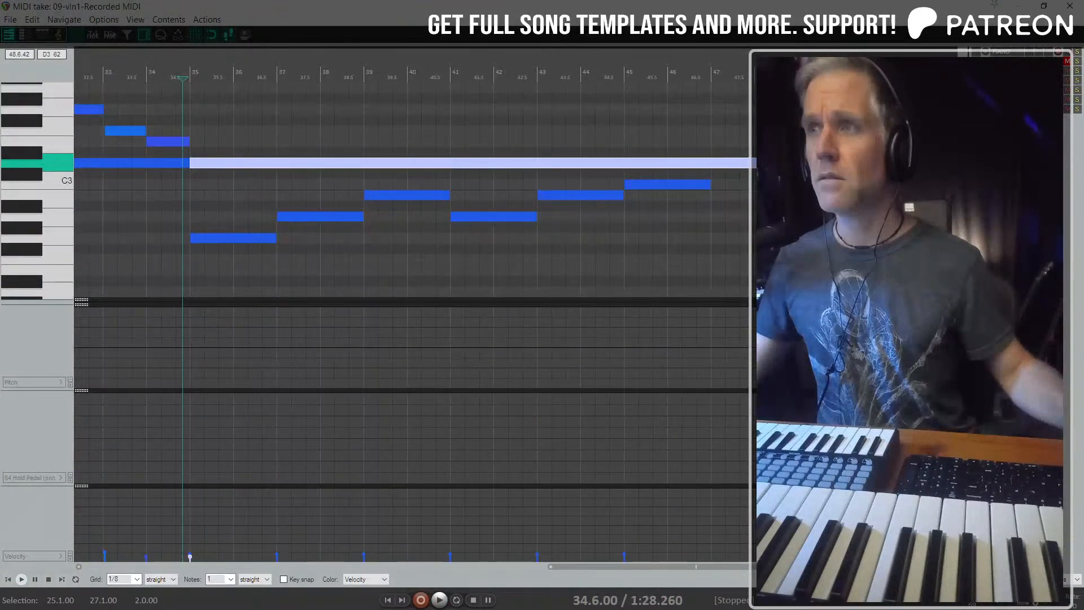
{"action": "left_click", "coordinate": [718, 168]}
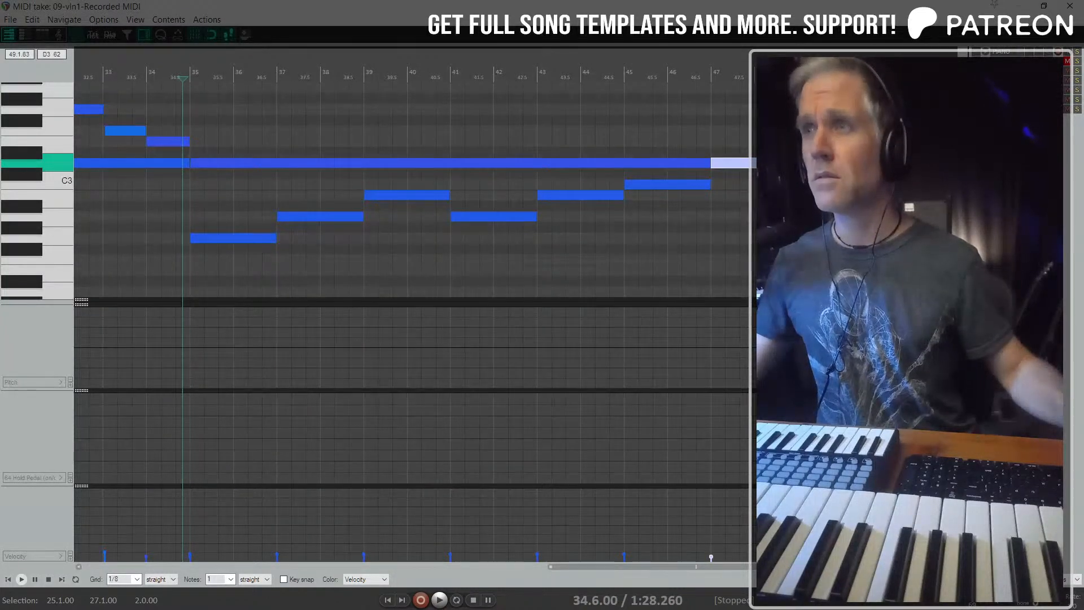
{"action": "scroll", "coordinate": [721, 203], "scroll_direction": "right", "scroll_amount": 5}
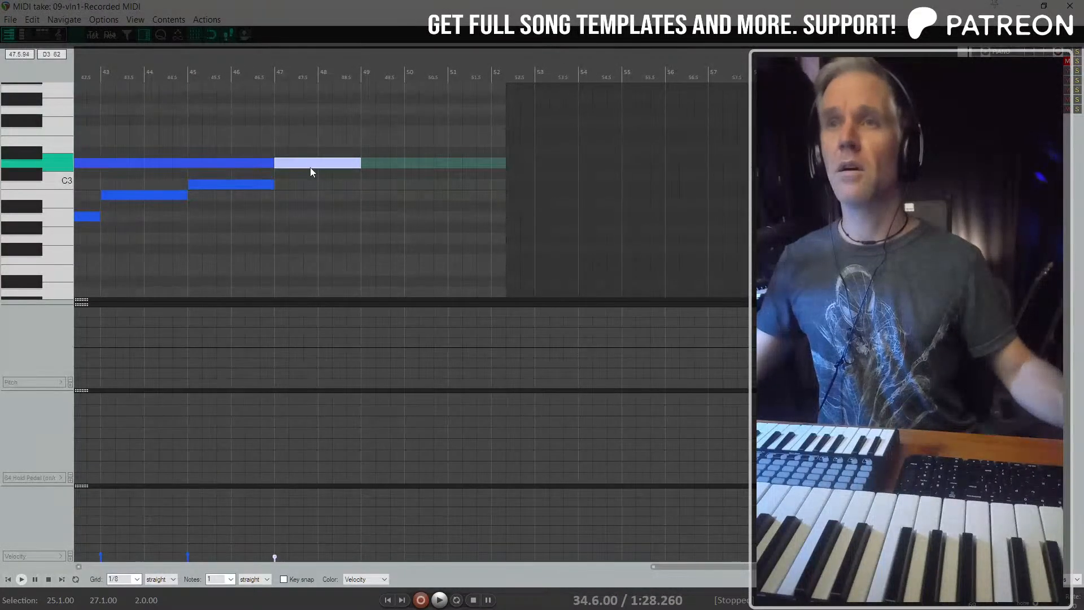
{"action": "scroll", "coordinate": [275, 189], "scroll_direction": "up", "scroll_amount": 3}
{"action": "left_click_drag", "start_coordinate": [429, 164], "coordinate": [341, 168]}
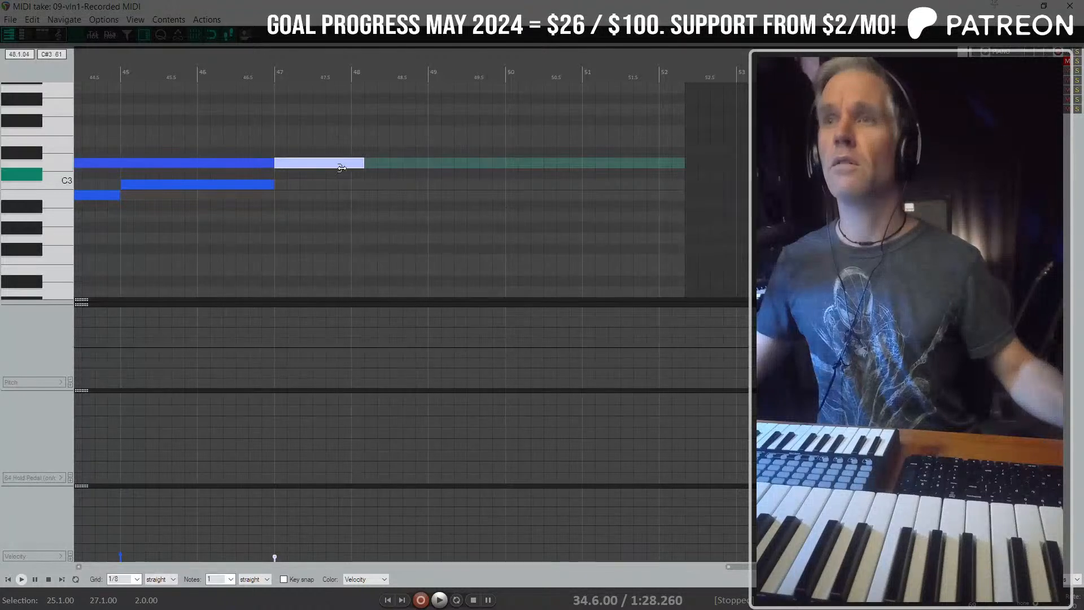
Step: Play the end of the violin line from bar 47 in short passes to check the last D3 note
{"action": "left_click", "coordinate": [273, 150]}
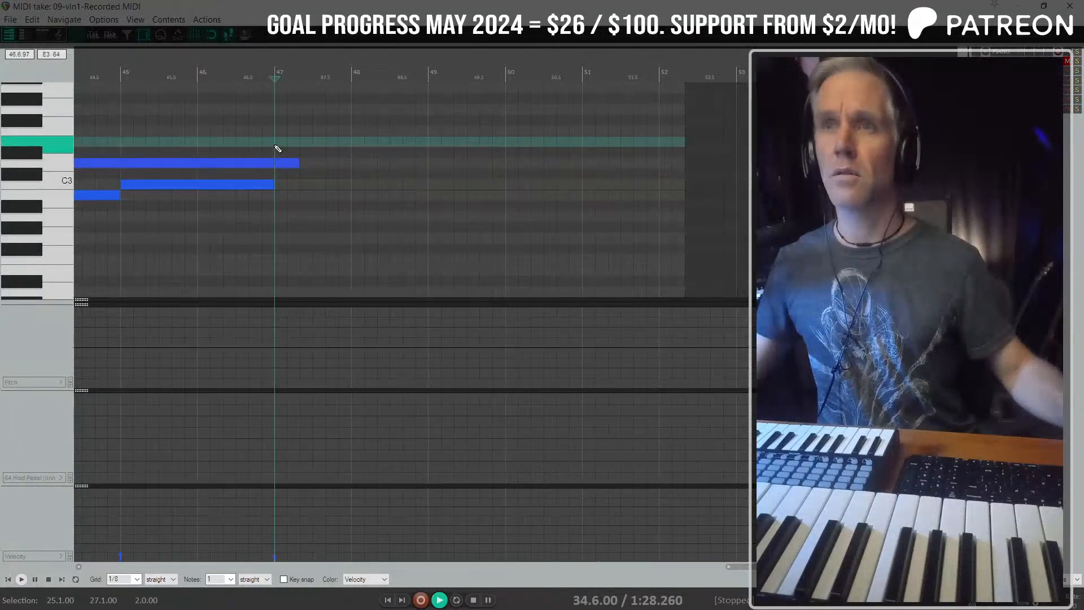
{"action": "key", "text": "space"}
{"action": "scroll", "coordinate": [266, 150], "scroll_direction": "up", "scroll_amount": 3}
{"action": "key", "text": "space"}
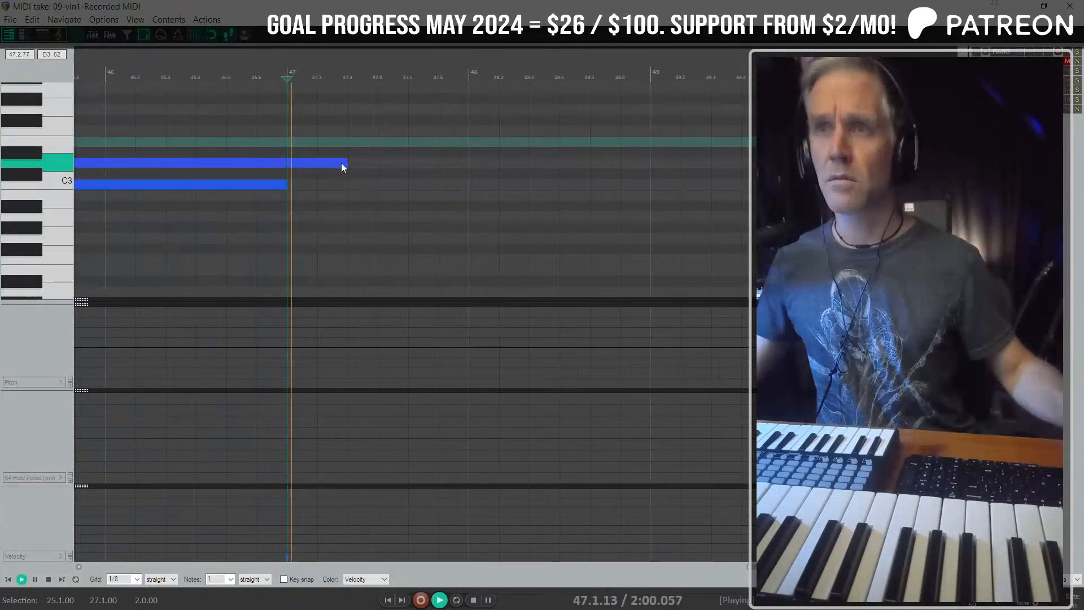
{"action": "key", "text": "space"}
{"action": "scroll", "coordinate": [306, 167], "scroll_direction": "up", "scroll_amount": 3}
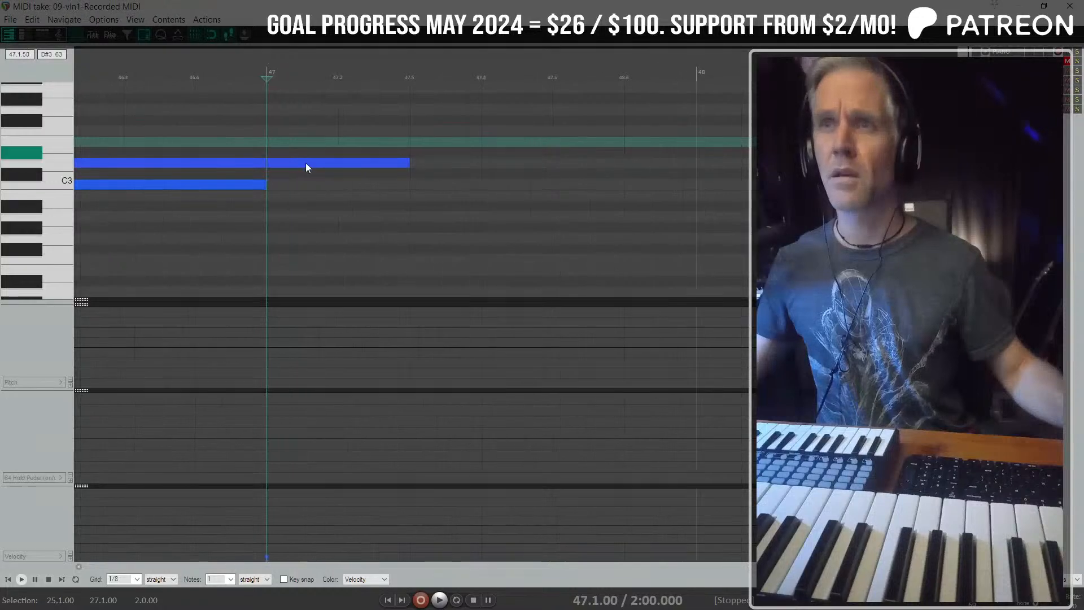
{"action": "key", "text": "space"}
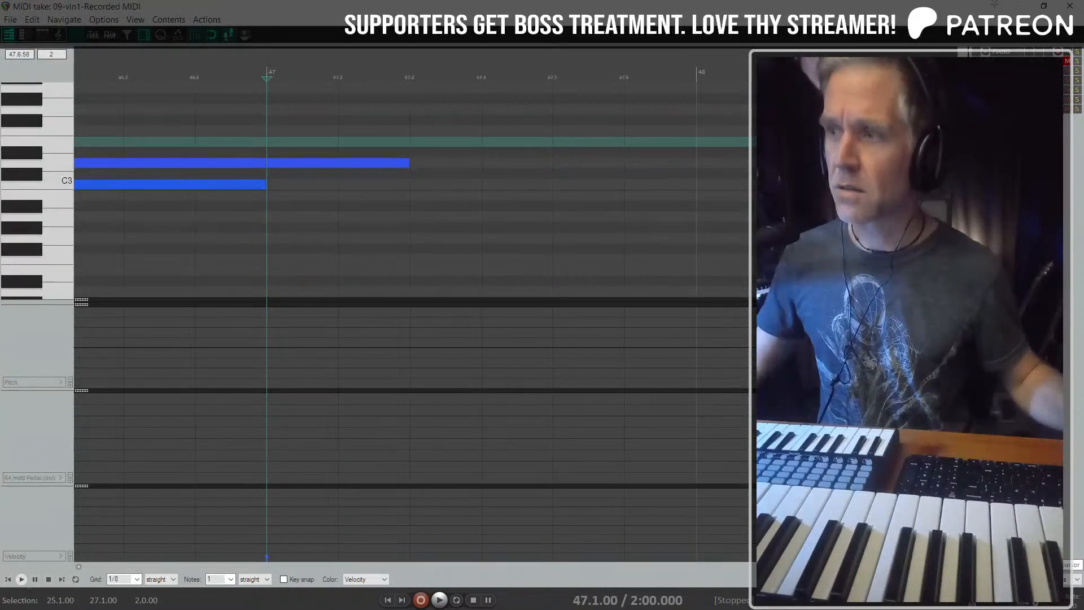
{"action": "scroll", "coordinate": [558, 281], "scroll_direction": "down", "scroll_amount": 2}
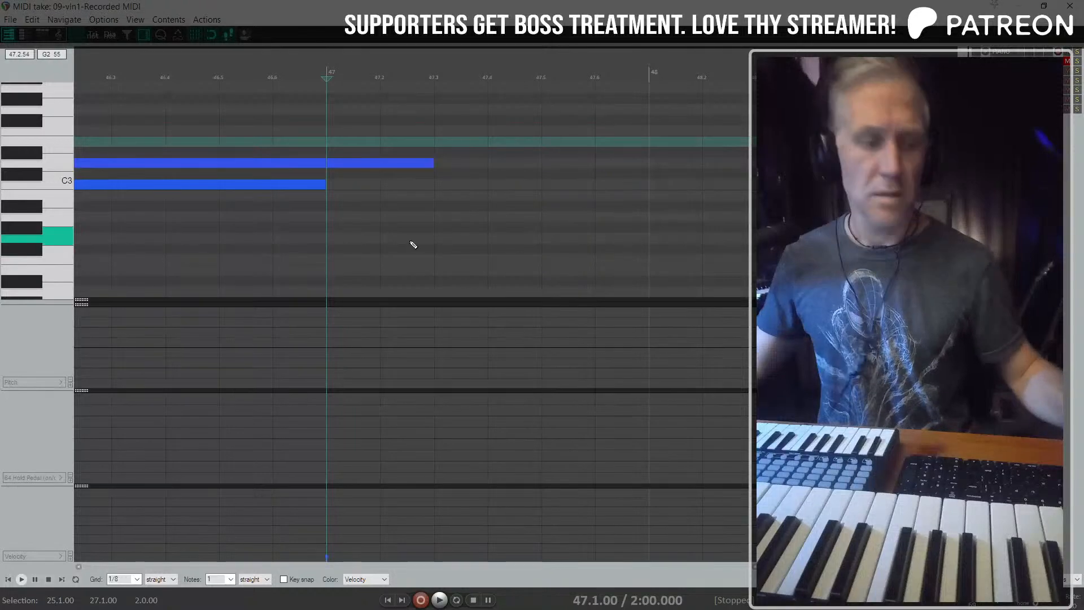
{"action": "key", "text": "ctrl+t"}
{"action": "left_click", "coordinate": [258, 98]}
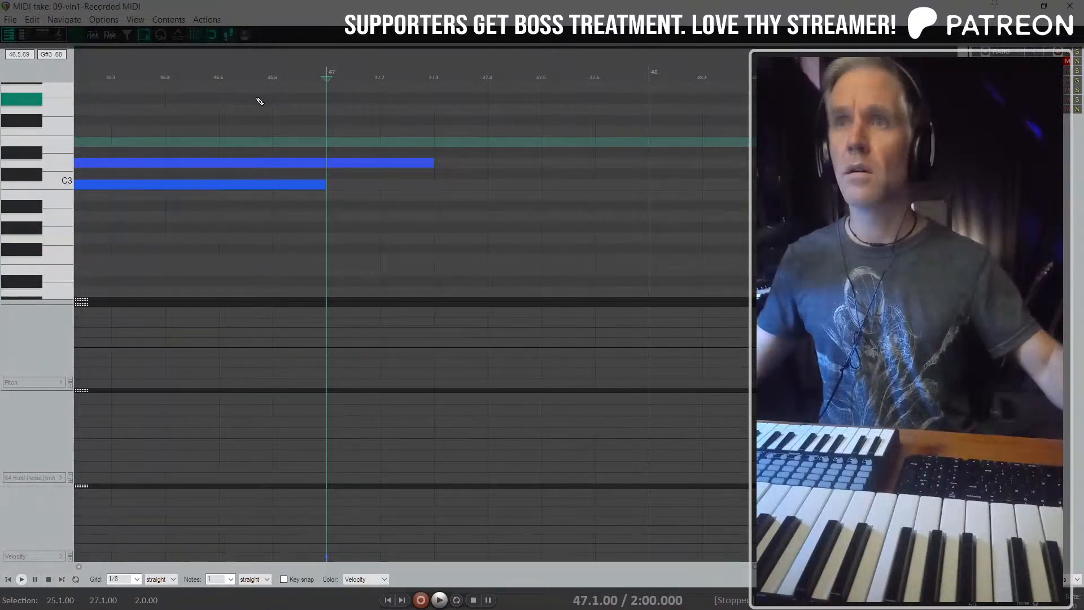
{"action": "scroll", "coordinate": [497, 110], "scroll_direction": "down", "scroll_amount": 8}
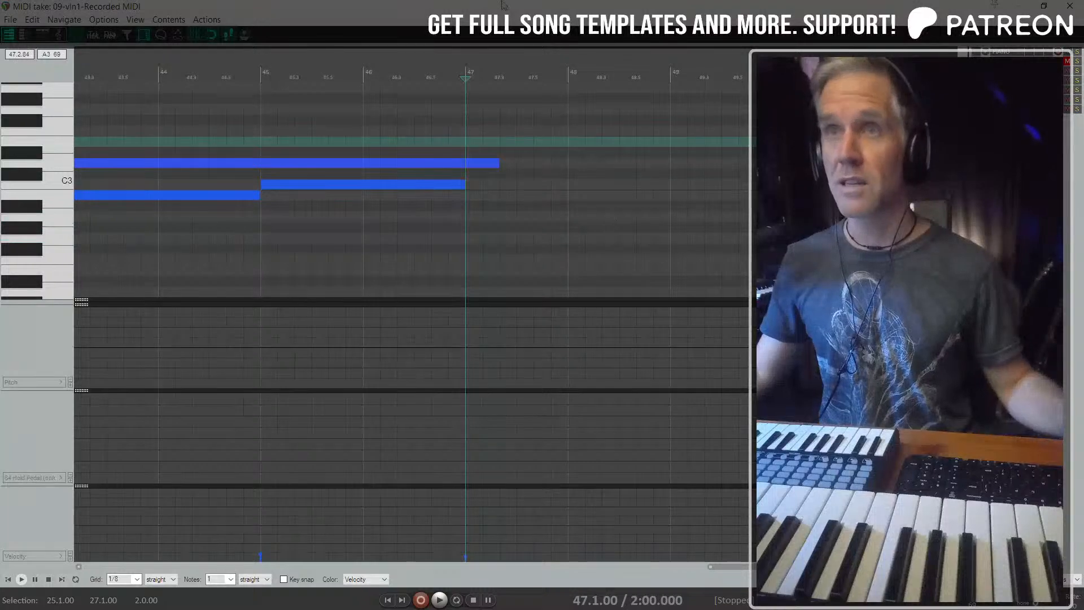
Step: Close the piano roll and play the arrangement from bar 45
{"action": "key", "text": "Escape"}
{"action": "scroll", "coordinate": [525, 230], "scroll_direction": "down", "scroll_amount": 5}
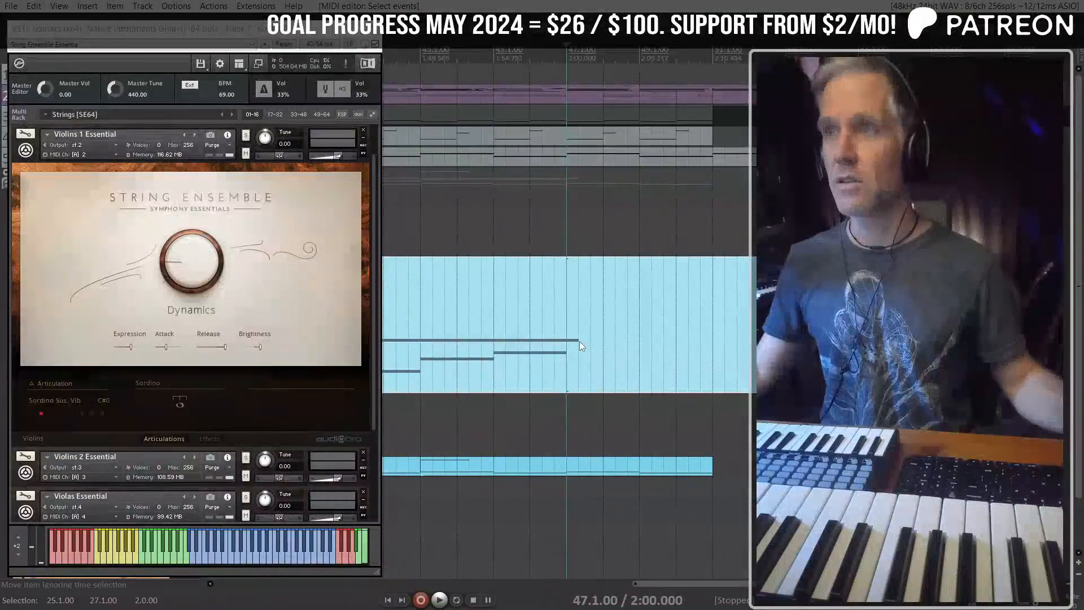
{"action": "scroll", "coordinate": [580, 341], "scroll_direction": "down", "scroll_amount": 2}
{"action": "left_click", "coordinate": [522, 304]}
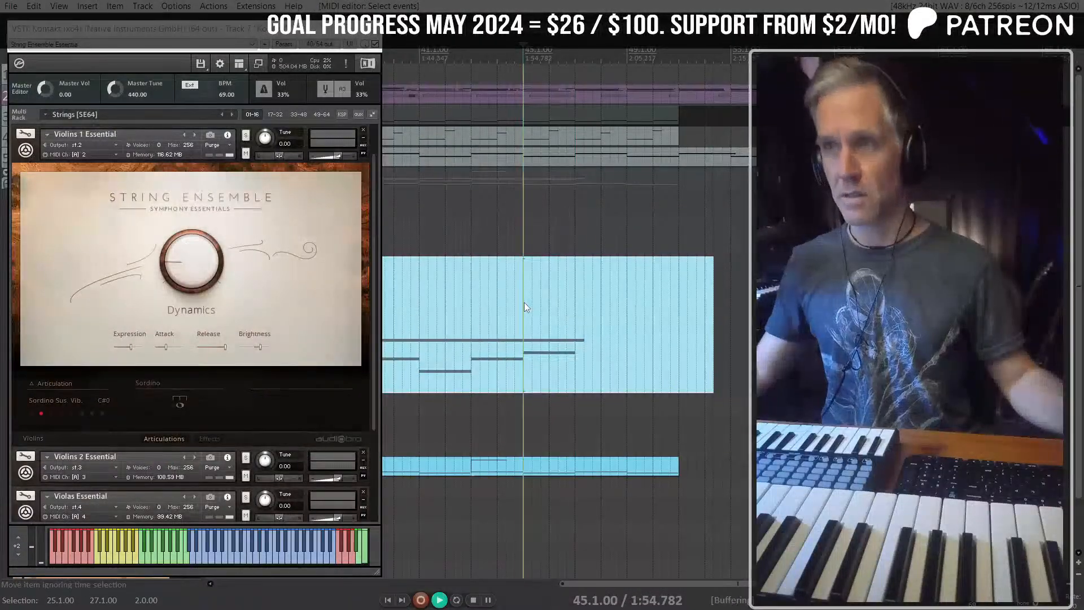
Step: Play the arrangement from bar 45 past the end of the violin line and stop playback
{"action": "key", "text": "space"}
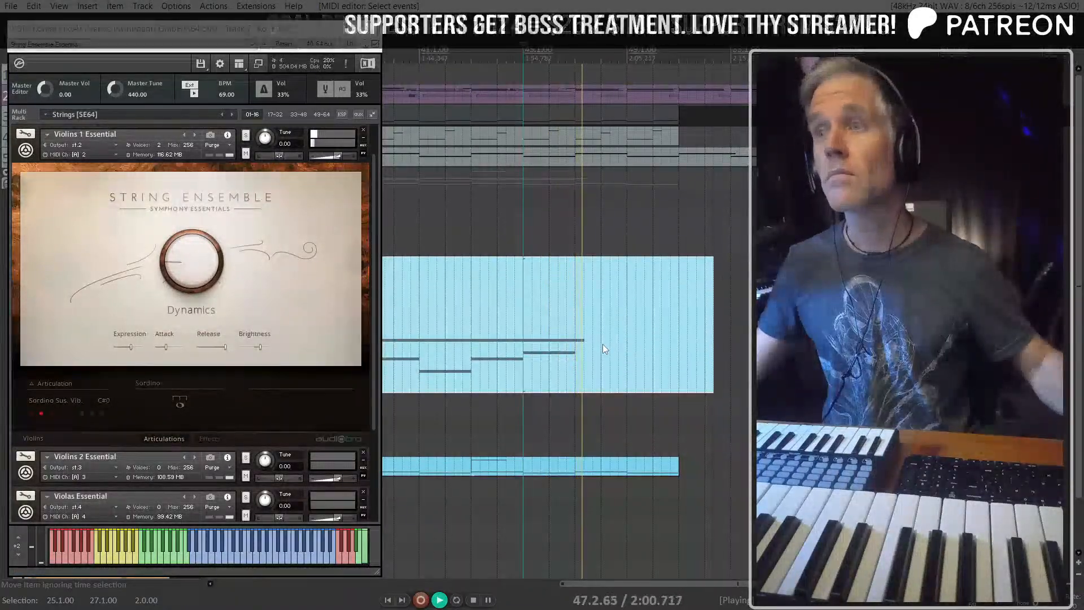
{"action": "left_click", "coordinate": [585, 349]}
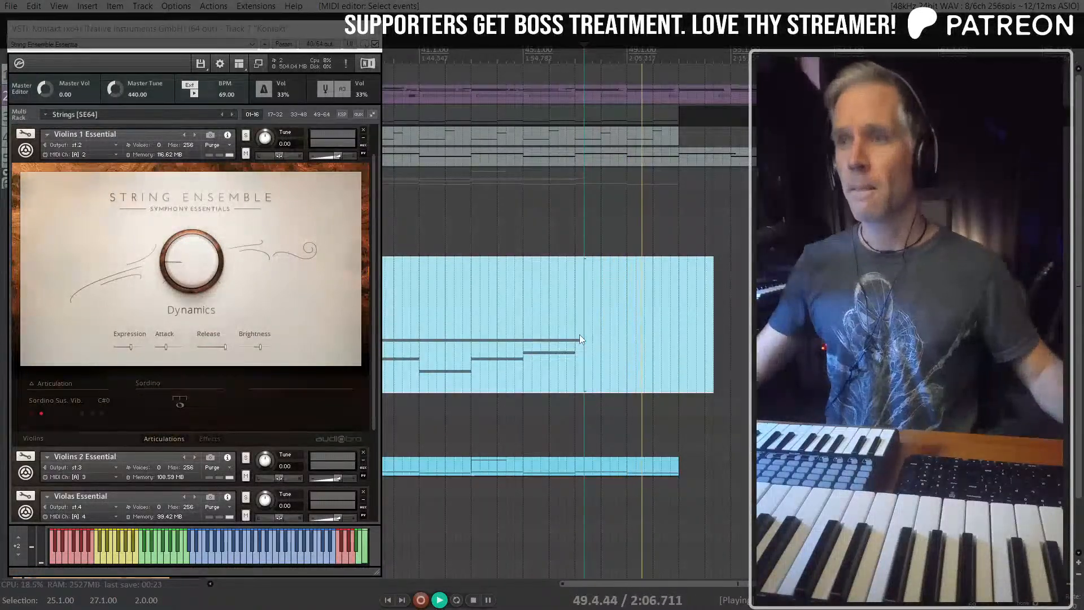
{"action": "scroll", "coordinate": [579, 334], "scroll_direction": "up", "scroll_amount": 1}
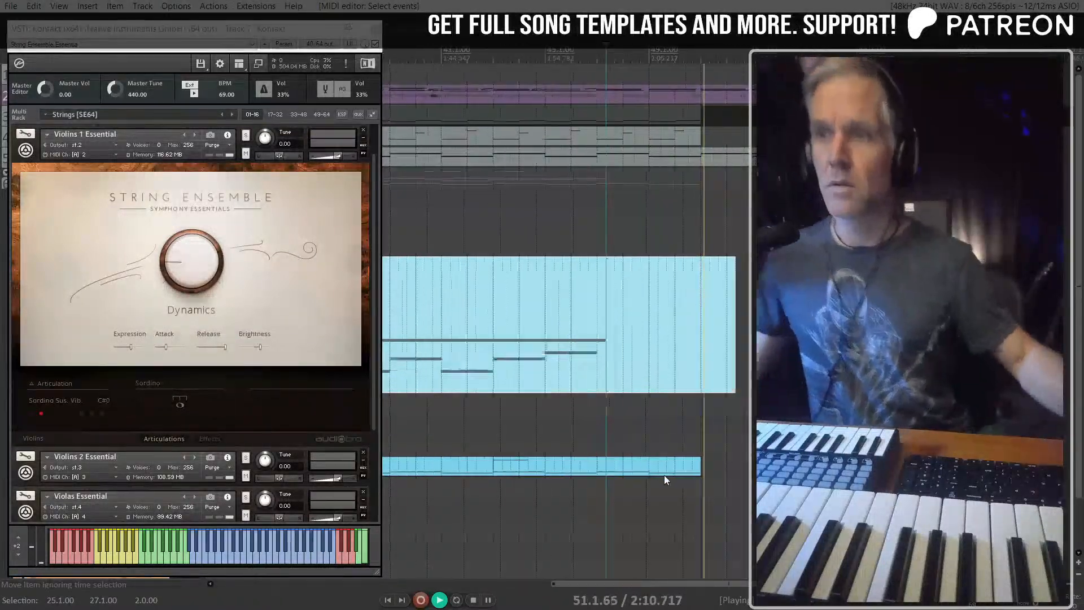
{"action": "key", "text": "space"}
Step: Open the bass item in the piano roll and raise its high note at bar 43 by two semitones
{"action": "scroll", "coordinate": [585, 467], "scroll_direction": "down", "scroll_amount": 1}
{"action": "double_click", "coordinate": [584, 465]}
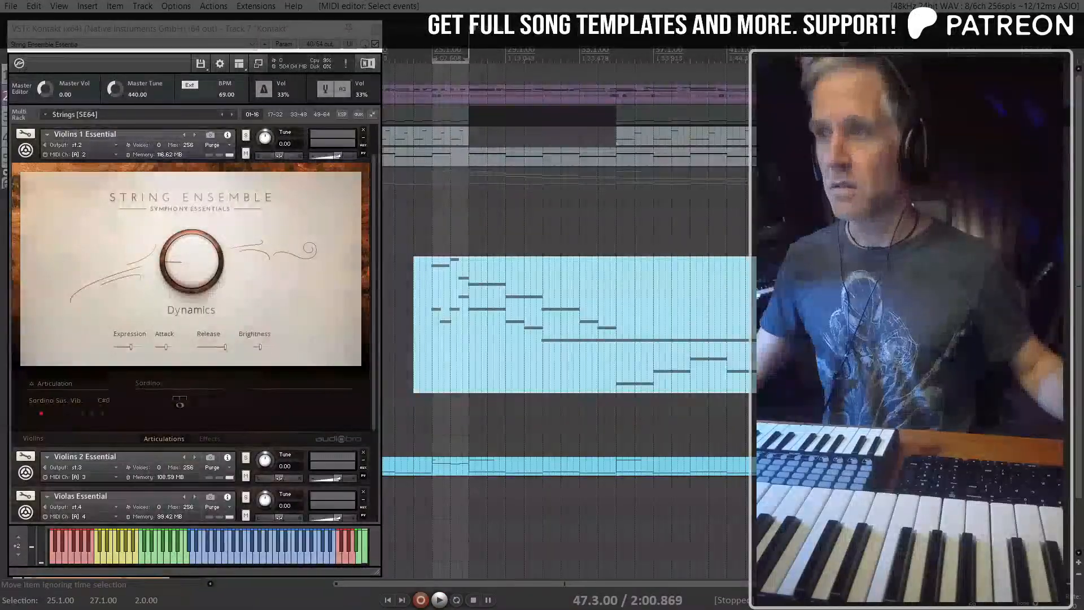
{"action": "scroll", "coordinate": [222, 126], "scroll_direction": "up", "scroll_amount": 3}
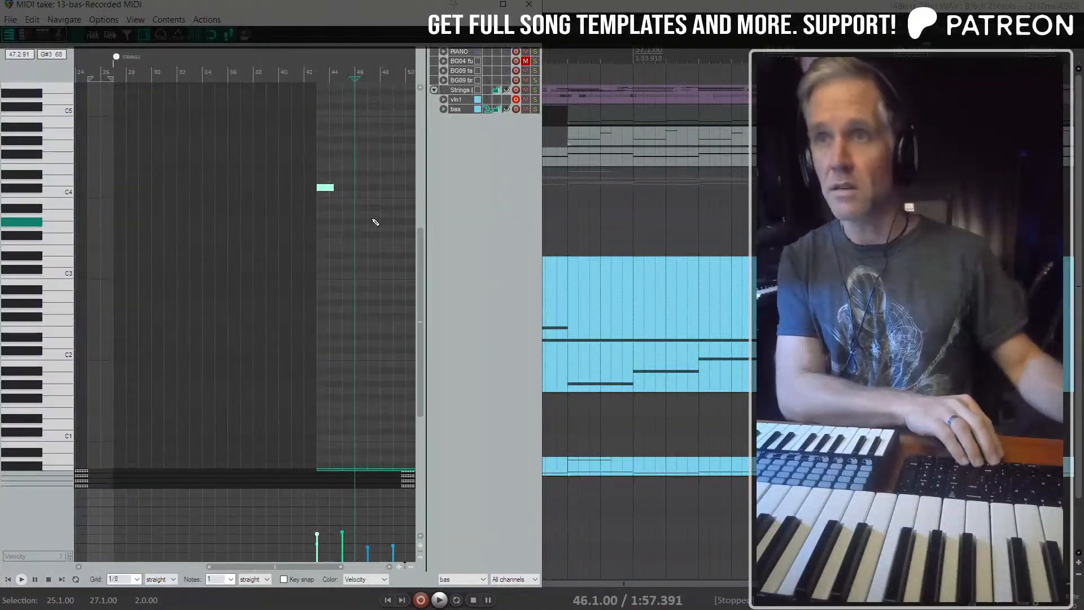
{"action": "key", "text": "ctrl+Up"}
{"action": "key", "text": "ctrl+Up"}
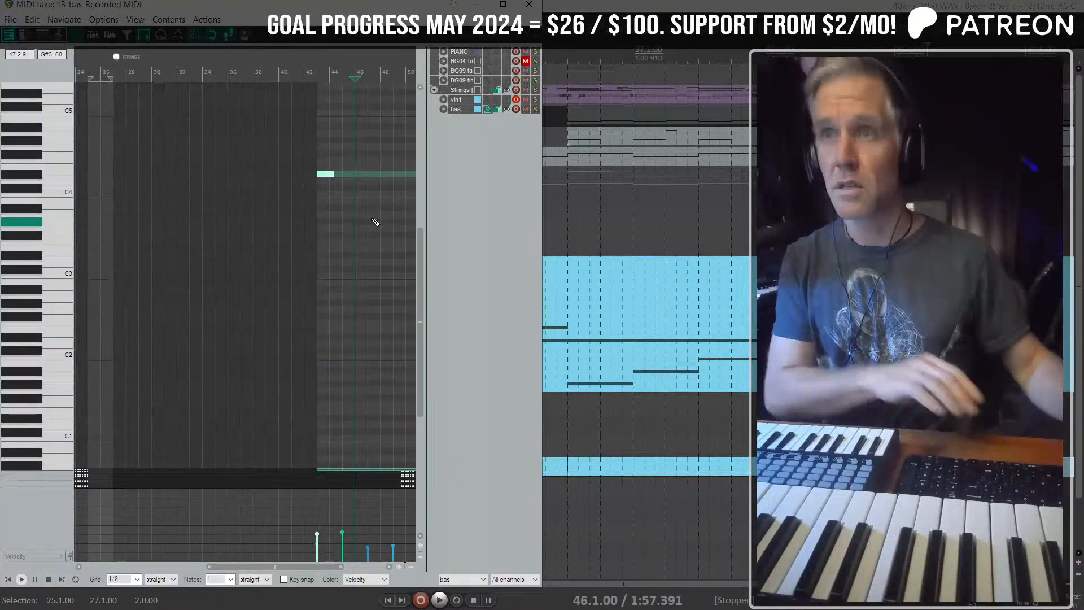
{"action": "key", "text": "Escape"}
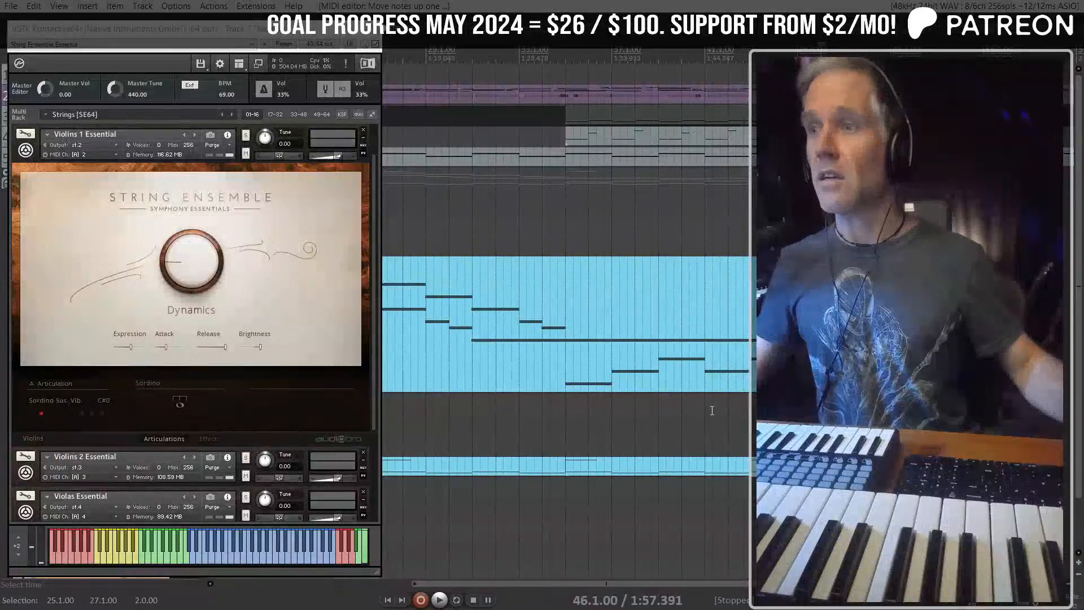
Step: Shorten the first-violin item to end at bar 48 while the arrangement plays
{"action": "key", "text": "space"}
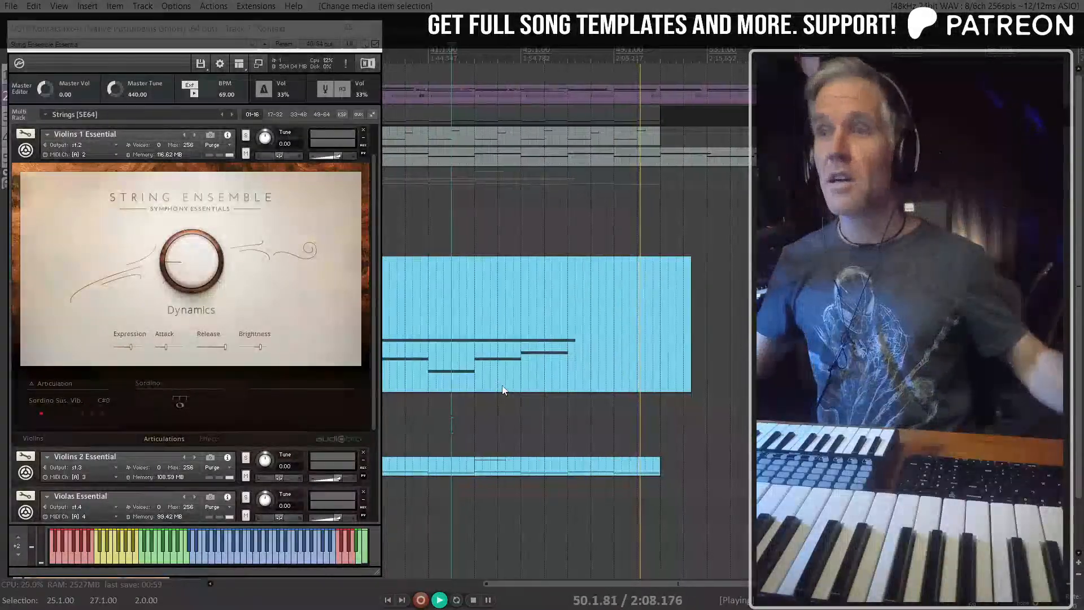
{"action": "left_click_drag", "start_coordinate": [594, 358], "coordinate": [548, 359]}
{"action": "scroll", "coordinate": [498, 434], "scroll_direction": "up", "scroll_amount": 2}
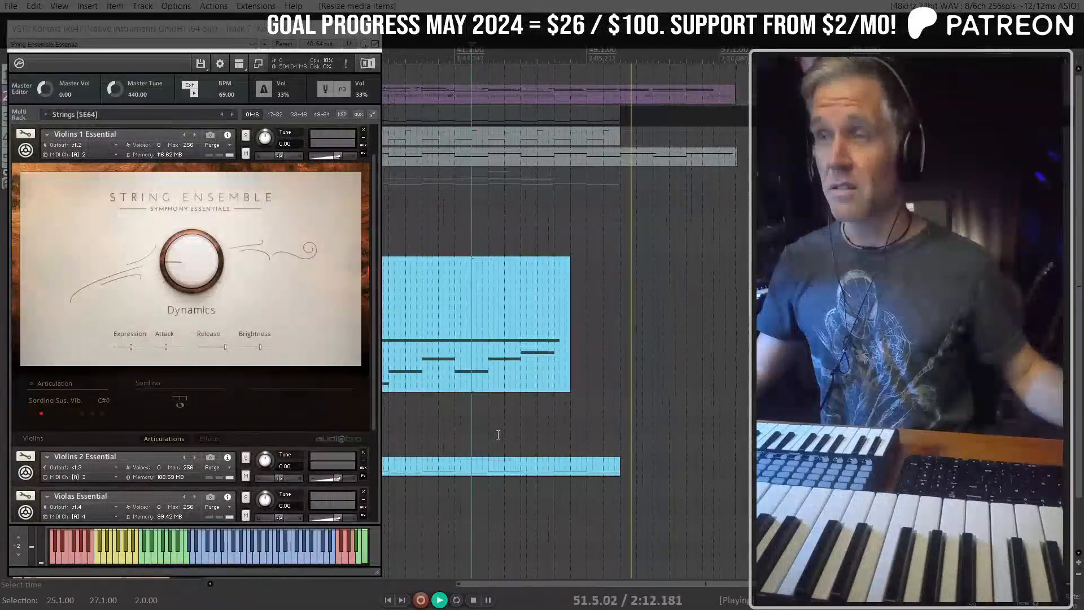
{"action": "scroll", "coordinate": [498, 434], "scroll_direction": "left", "scroll_amount": 3}
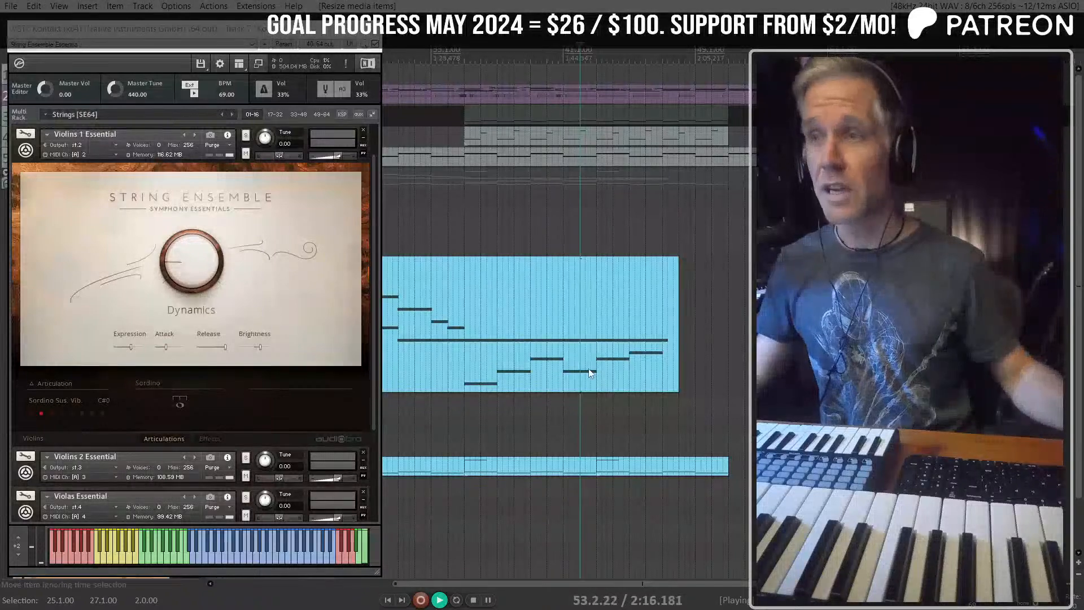
{"action": "scroll", "coordinate": [592, 381], "scroll_direction": "down", "scroll_amount": 2}
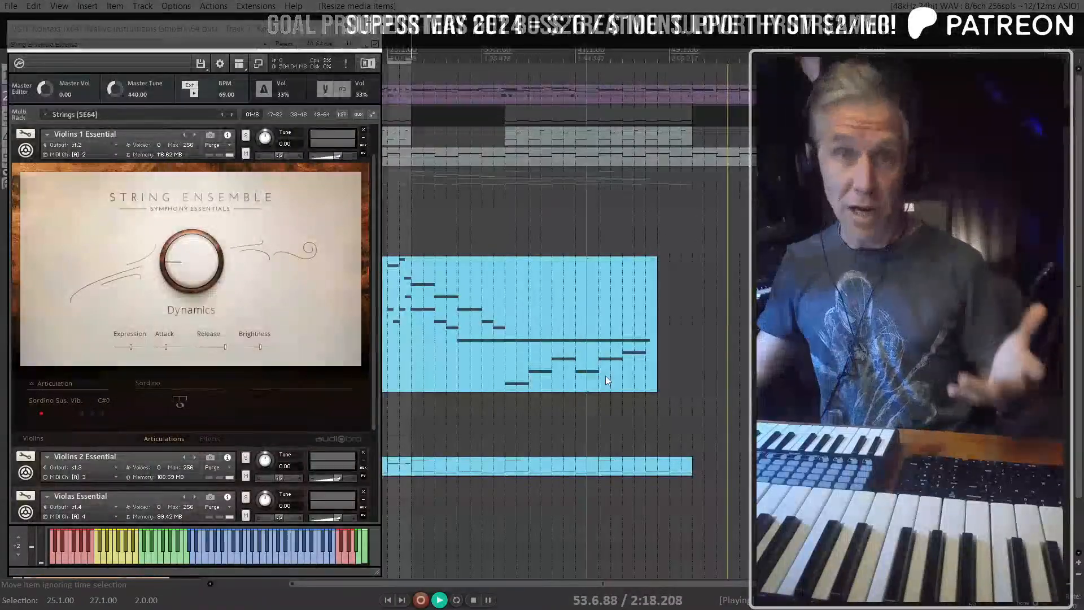
{"action": "scroll", "coordinate": [602, 378], "scroll_direction": "down", "scroll_amount": 1}
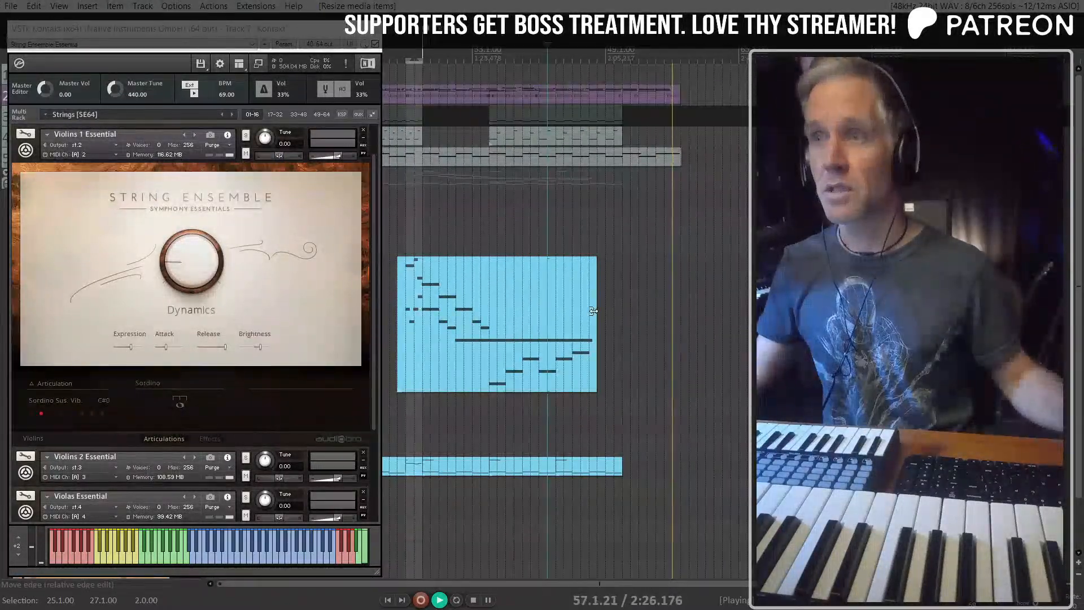
{"action": "scroll", "coordinate": [587, 316], "scroll_direction": "up", "scroll_amount": 4}
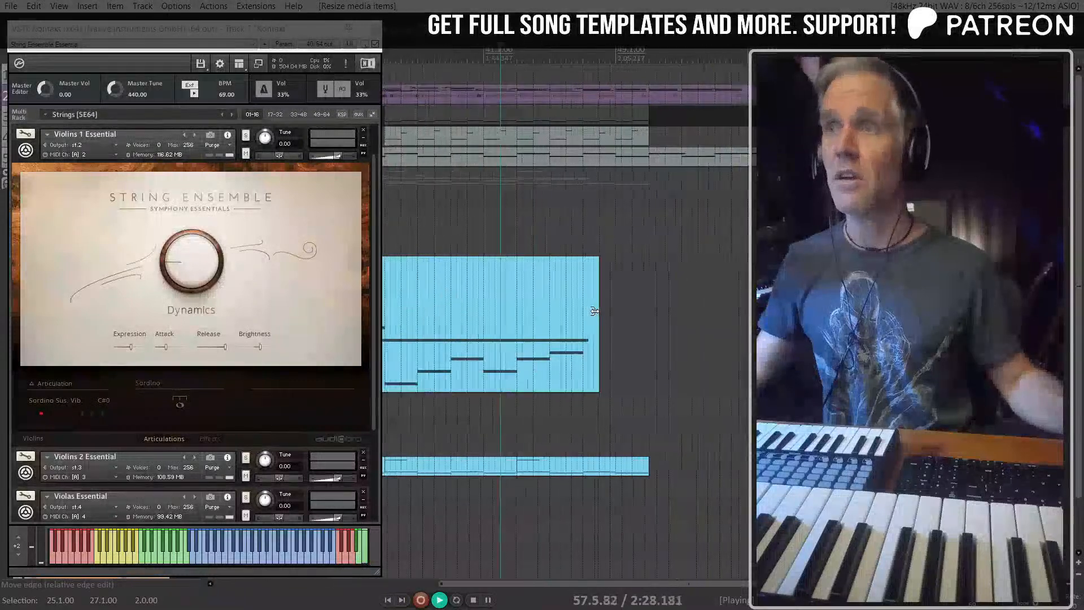
Step: Solo the first-violin track and play it from bar 43
{"action": "left_click", "coordinate": [530, 320]}
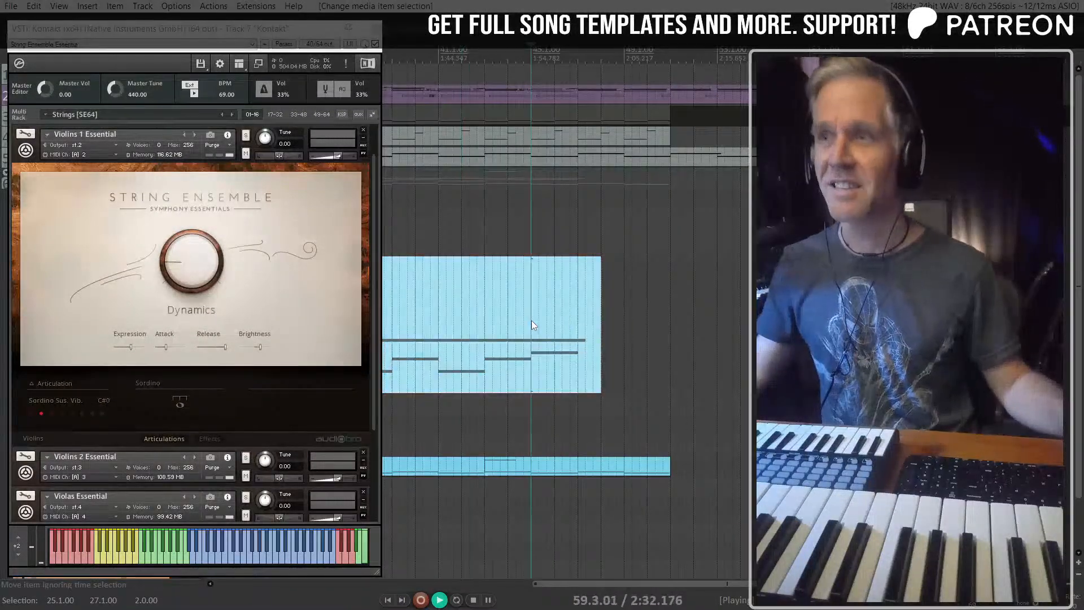
{"action": "scroll", "coordinate": [511, 335], "scroll_direction": "down", "scroll_amount": 3}
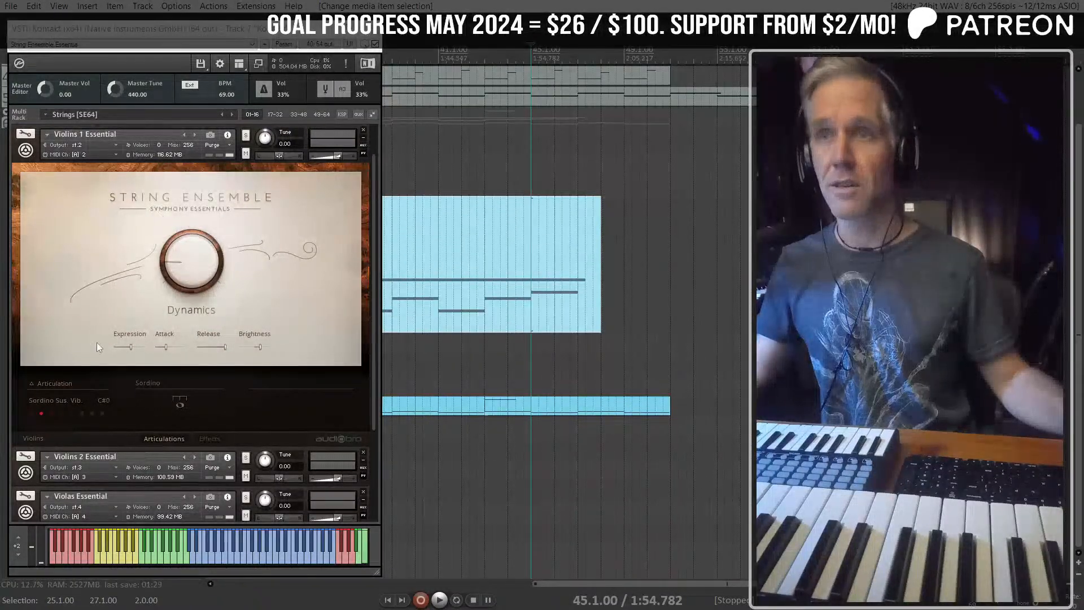
{"action": "left_click", "coordinate": [496, 285]}
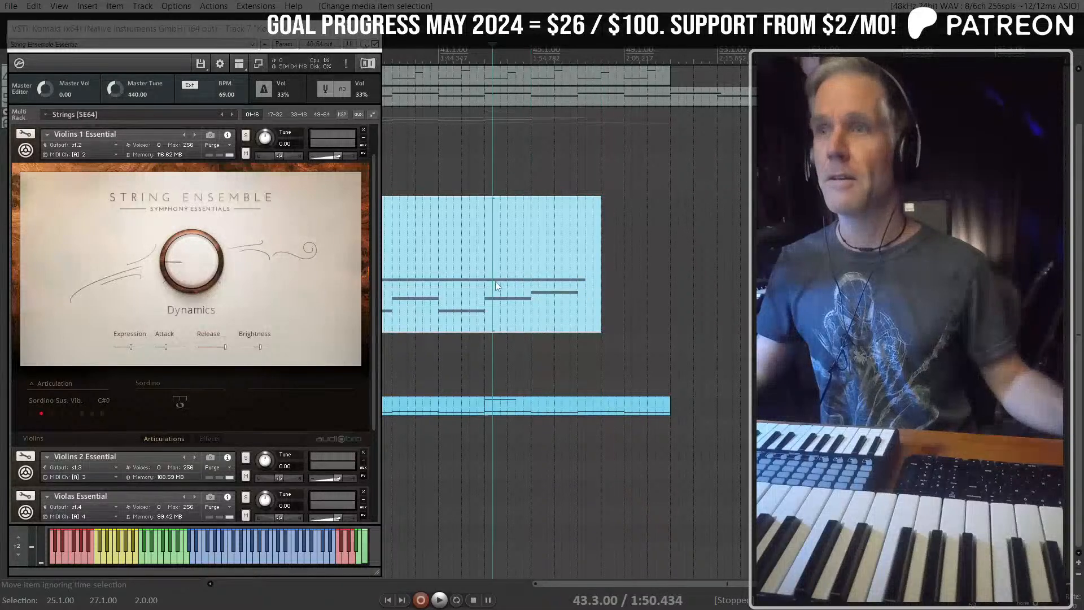
{"action": "left_click", "coordinate": [487, 279]}
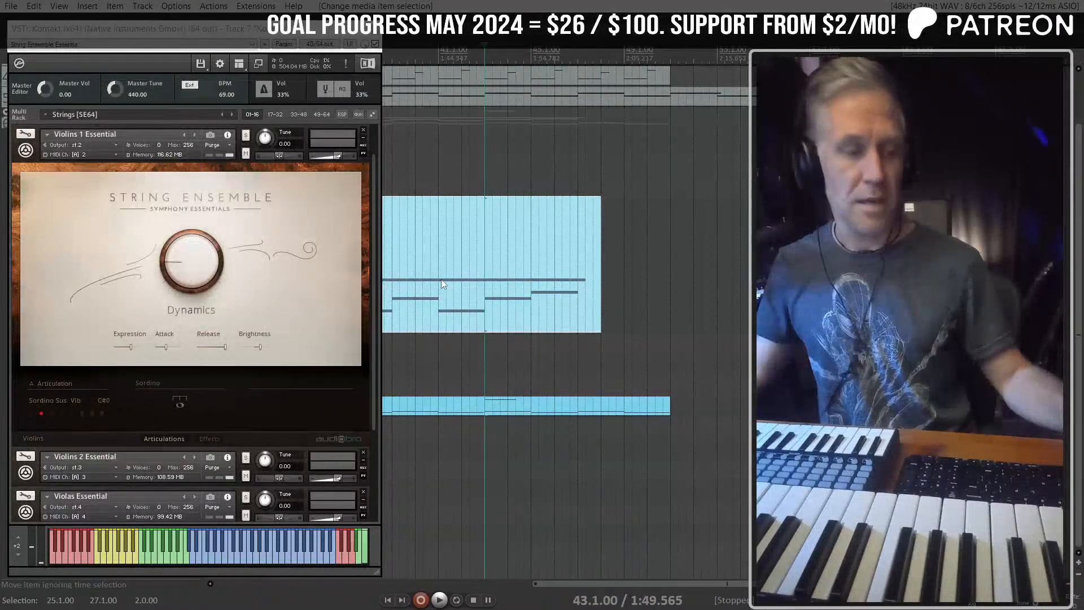
{"action": "key", "text": "F6"}
{"action": "key", "text": "space"}
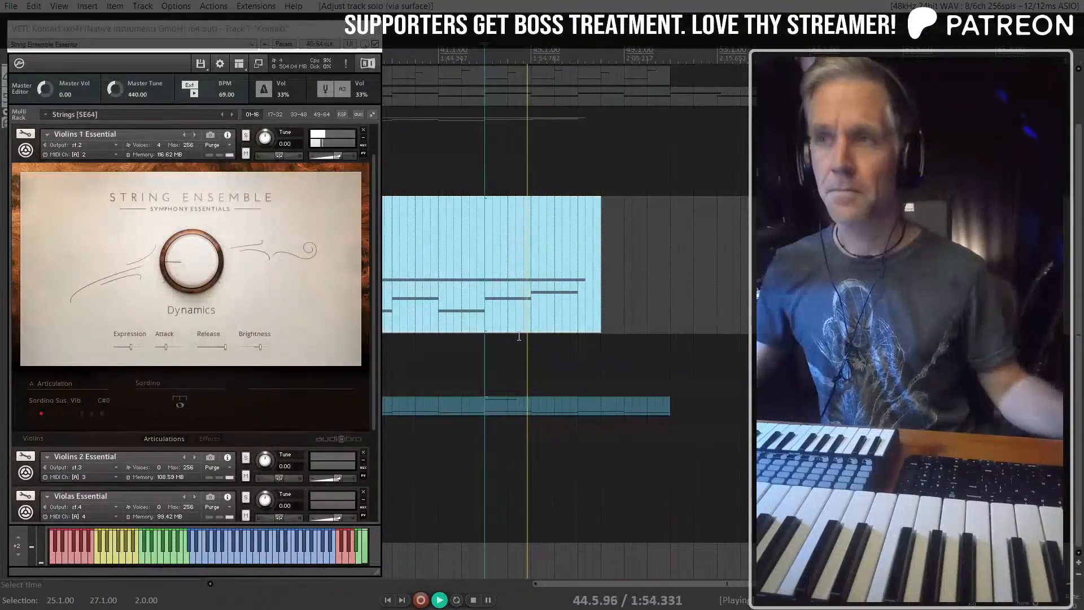
Step: Extend the first-violin item to bar 58 and open it in the piano roll
{"action": "left_click_drag", "start_coordinate": [601, 289], "coordinate": [757, 289]}
{"action": "double_click", "coordinate": [633, 291]}
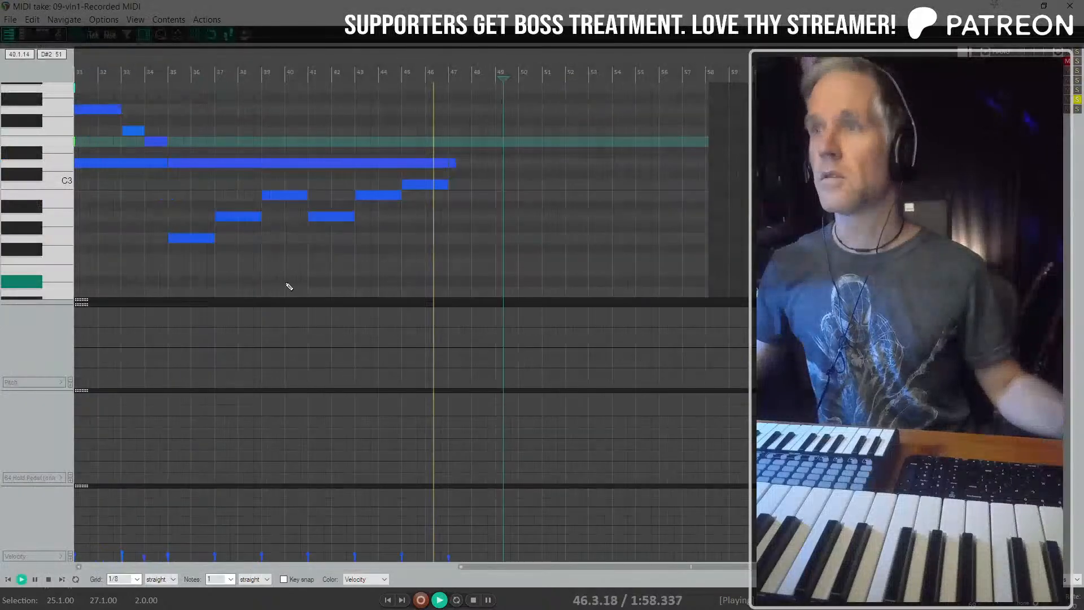
Step: Lengthen the last D3 note to bar 49 and add a C3 note from bar 49 to bar 51
{"action": "scroll", "coordinate": [399, 225], "scroll_direction": "up", "scroll_amount": 5}
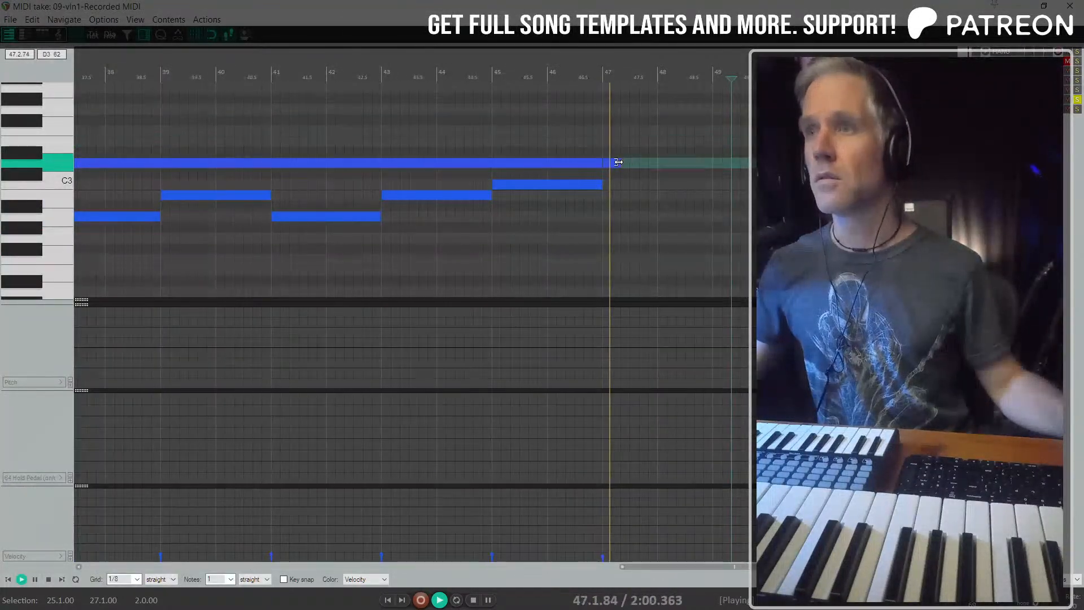
{"action": "left_click_drag", "start_coordinate": [718, 163], "coordinate": [765, 163]}
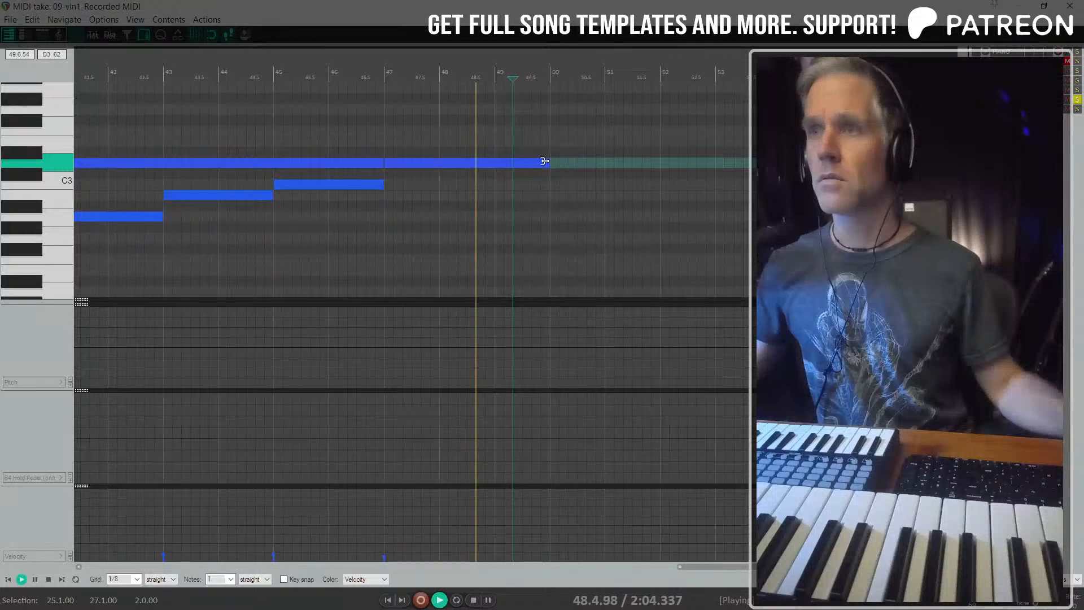
{"action": "mouse_move", "coordinate": [547, 163]}
{"action": "left_mouse_down"}
{"action": "mouse_move", "coordinate": [729, 166]}
{"action": "mouse_move", "coordinate": [491, 164]}
{"action": "mouse_move", "coordinate": [622, 190]}
{"action": "mouse_move", "coordinate": [608, 180]}
{"action": "left_mouse_up"}
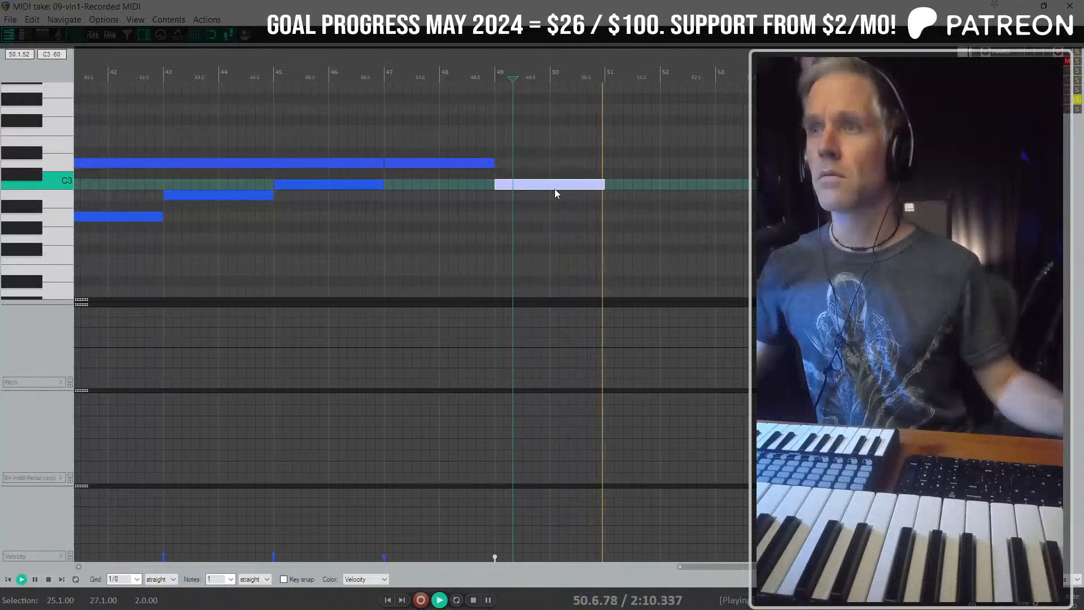
{"action": "key", "text": "space"}
Step: Play the soloed violin ending from bar 47 to hear the D3 move down to C3
{"action": "left_click", "coordinate": [400, 179]}
{"action": "left_click", "coordinate": [399, 163]}
{"action": "scroll", "coordinate": [399, 176], "scroll_direction": "up", "scroll_amount": 3}
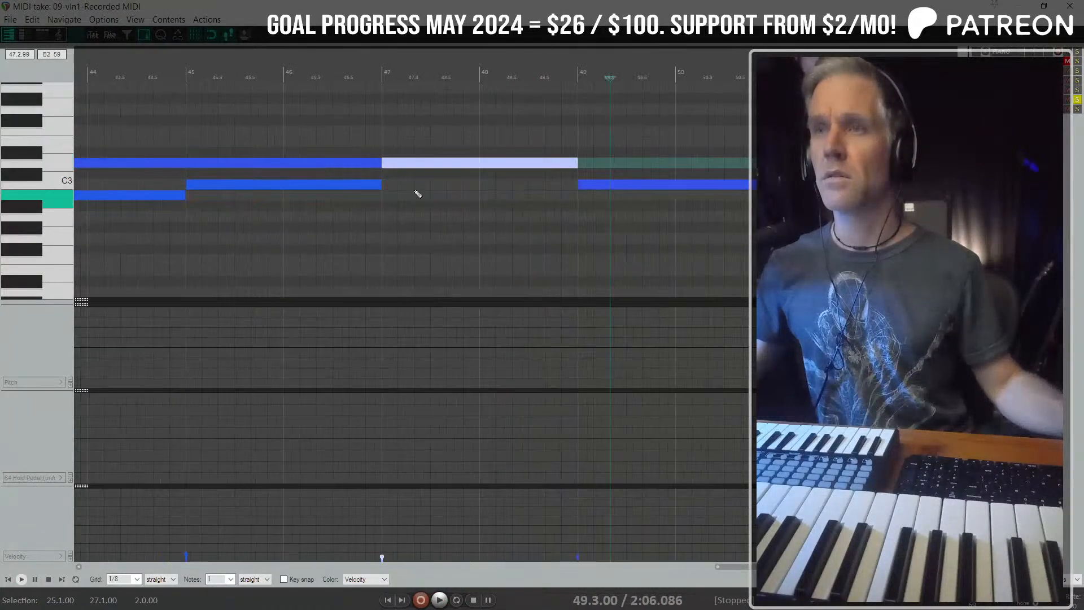
{"action": "left_click", "coordinate": [385, 130]}
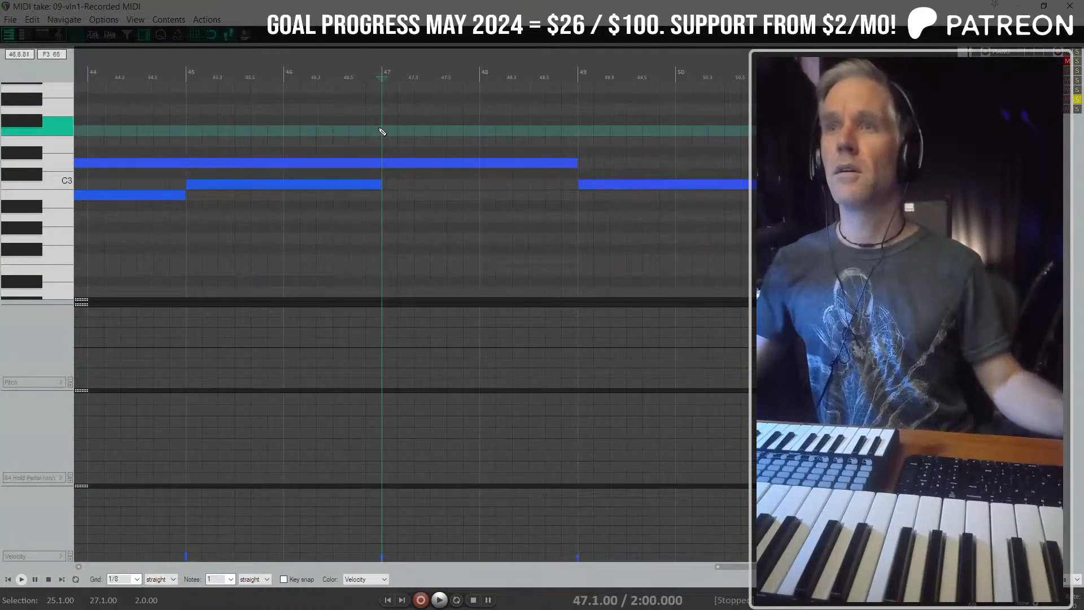
{"action": "key", "text": "space"}
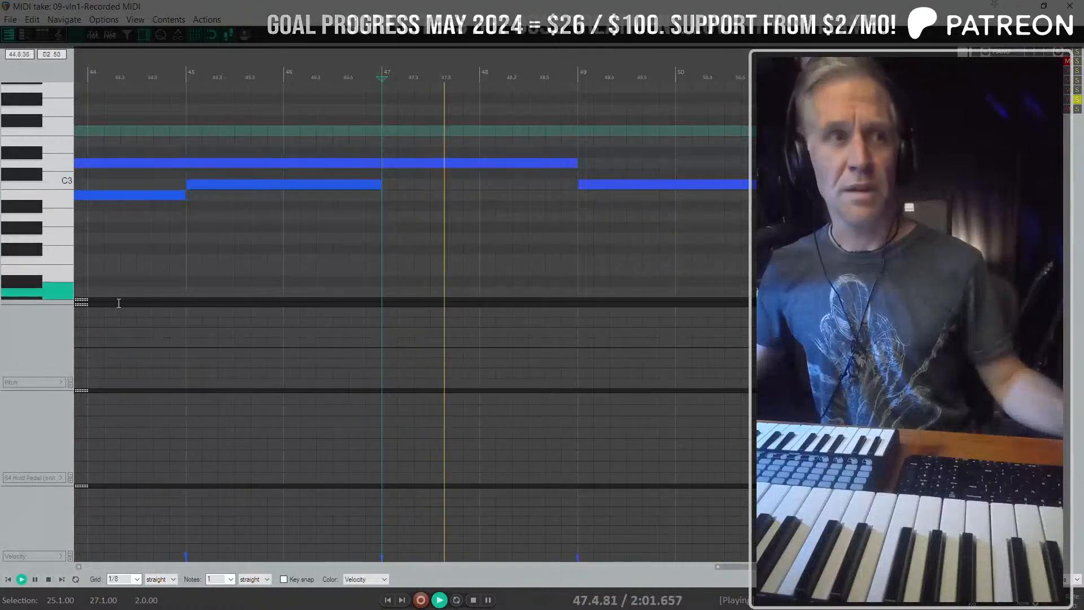
{"action": "scroll", "coordinate": [227, 326], "scroll_direction": "down", "scroll_amount": 3}
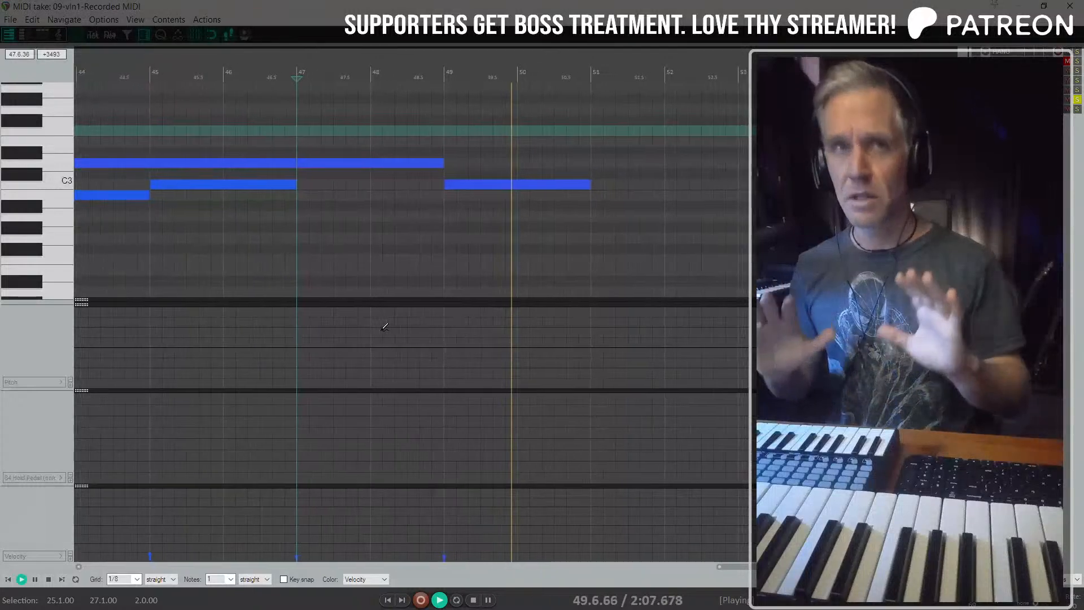
{"action": "key", "text": "space"}
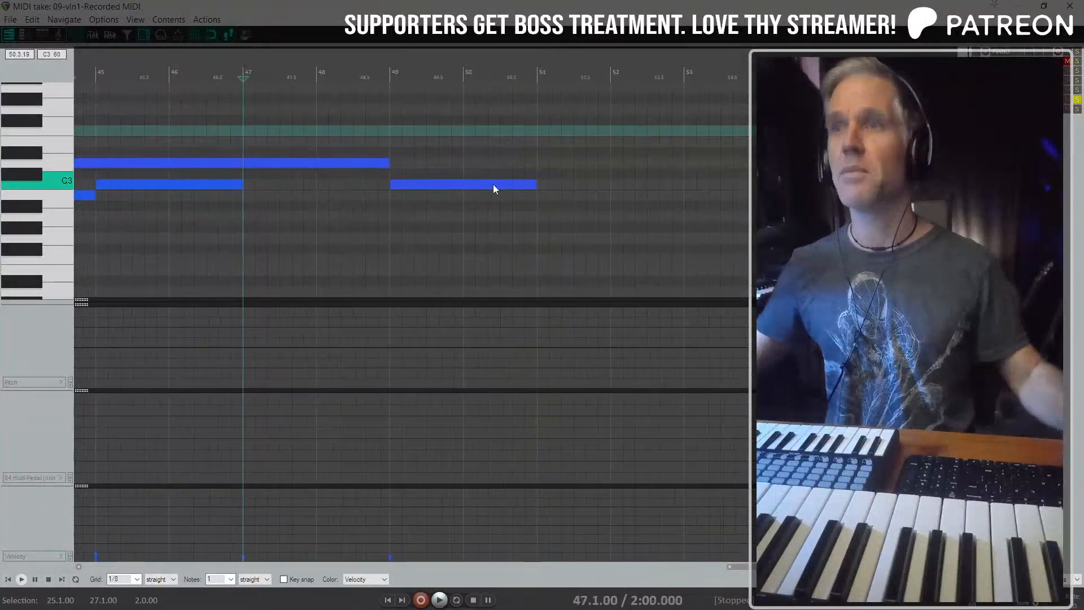
Step: Delete the C3 note at bar 49, extend the held D3 note past bar 55, and close the piano roll
{"action": "left_click", "coordinate": [494, 185]}
{"action": "key", "text": "Delete"}
{"action": "left_click_drag", "start_coordinate": [388, 164], "coordinate": [866, 163]}
{"action": "scroll", "coordinate": [550, 163], "scroll_direction": "down", "scroll_amount": 3}
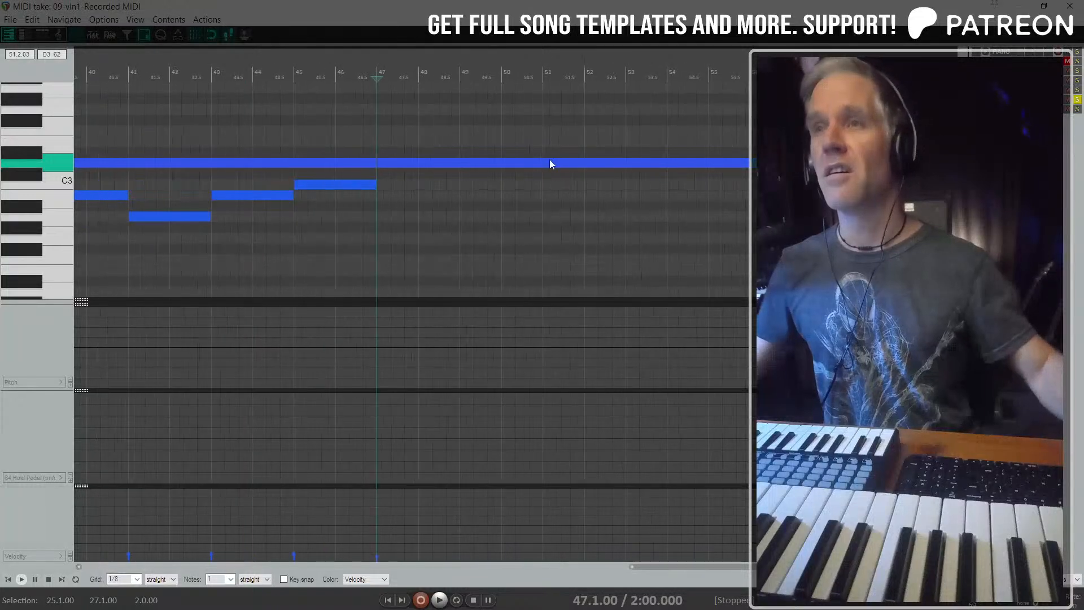
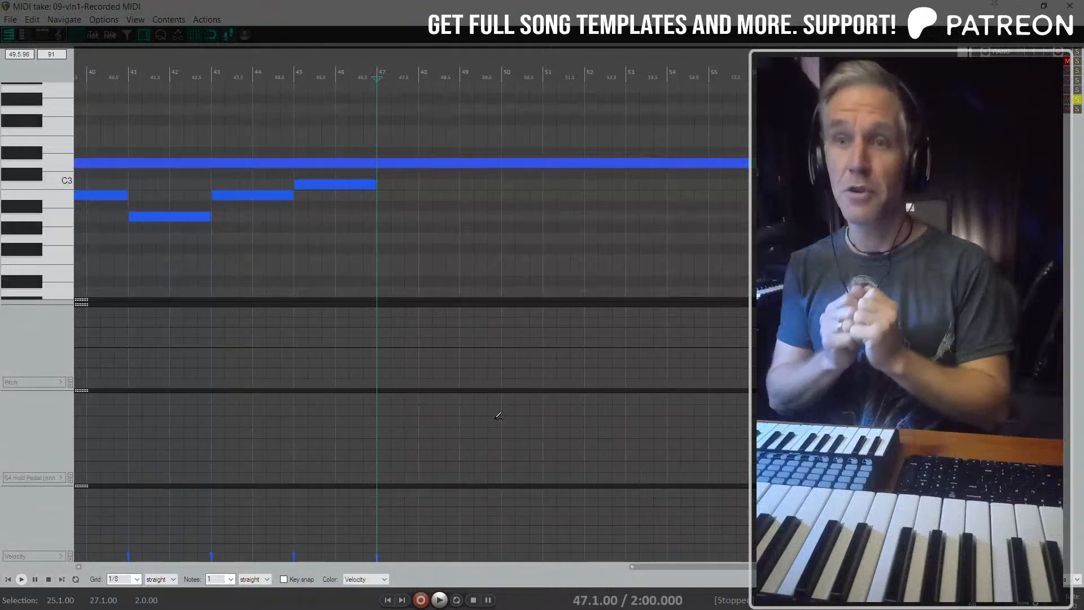
{"action": "key", "text": "Escape"}
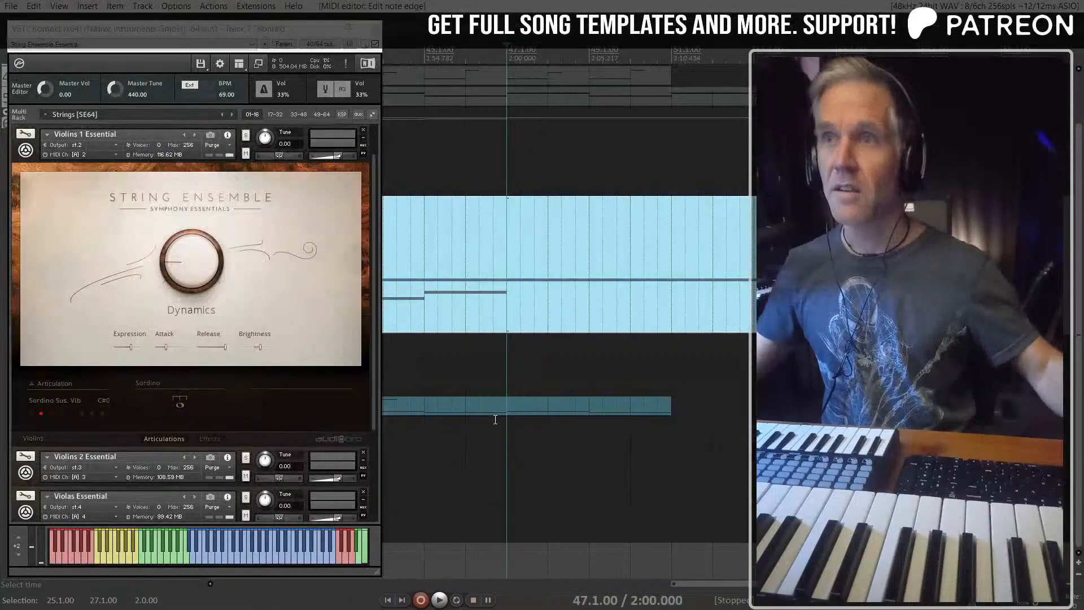
Step: Play the extended violin note from bar 45, first soloed and again with the solo turned off
{"action": "left_click", "coordinate": [427, 290]}
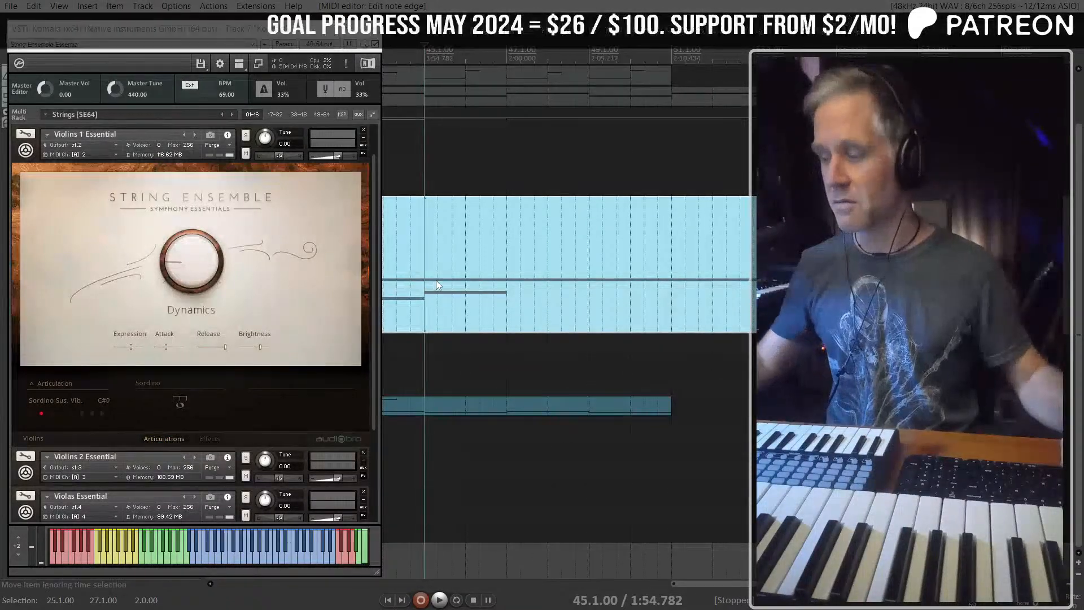
{"action": "scroll", "coordinate": [467, 232], "scroll_direction": "up", "scroll_amount": 2}
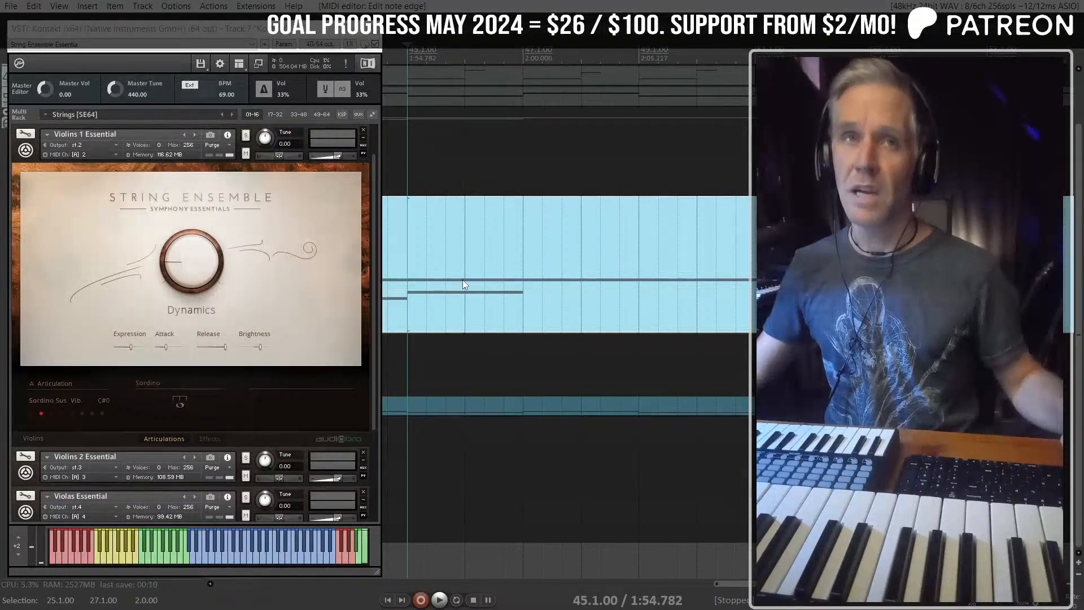
{"action": "key", "text": "space"}
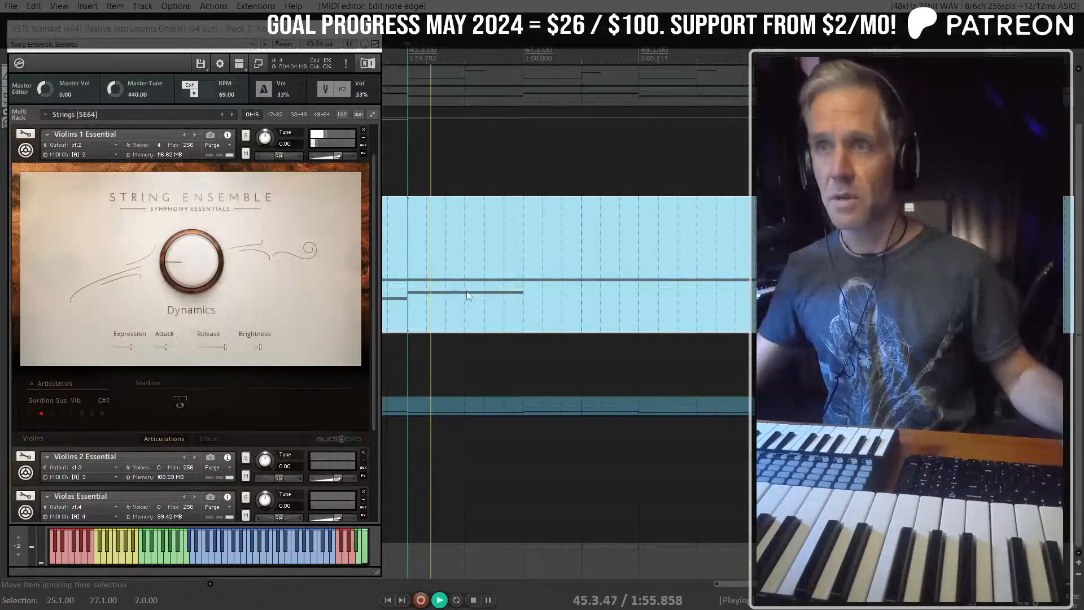
{"action": "key", "text": "space"}
{"action": "scroll", "coordinate": [496, 263], "scroll_direction": "down", "scroll_amount": 2}
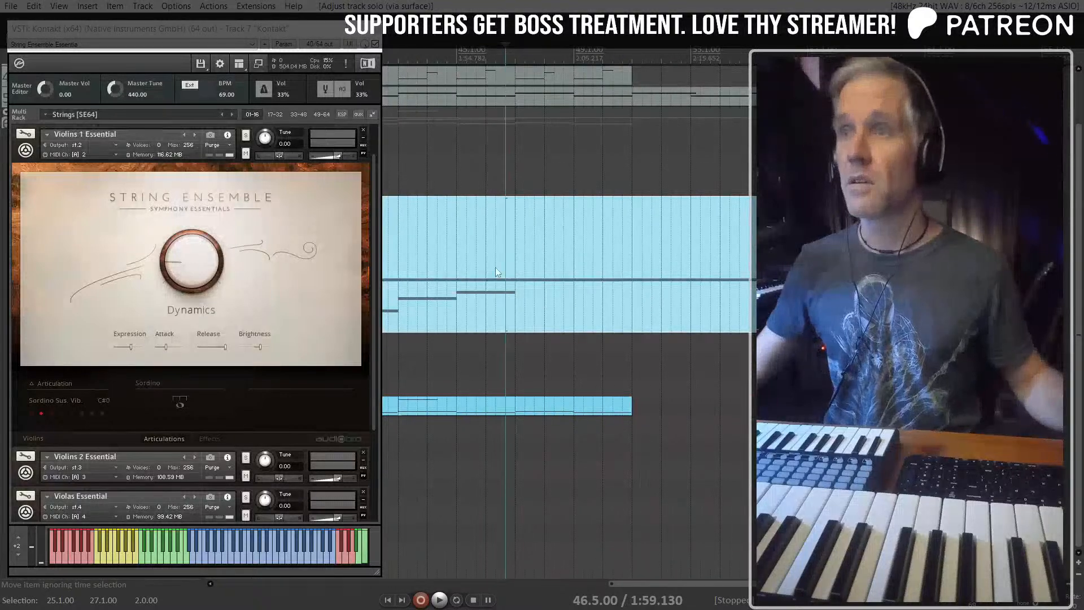
{"action": "left_click", "coordinate": [455, 255]}
{"action": "key", "text": "space"}
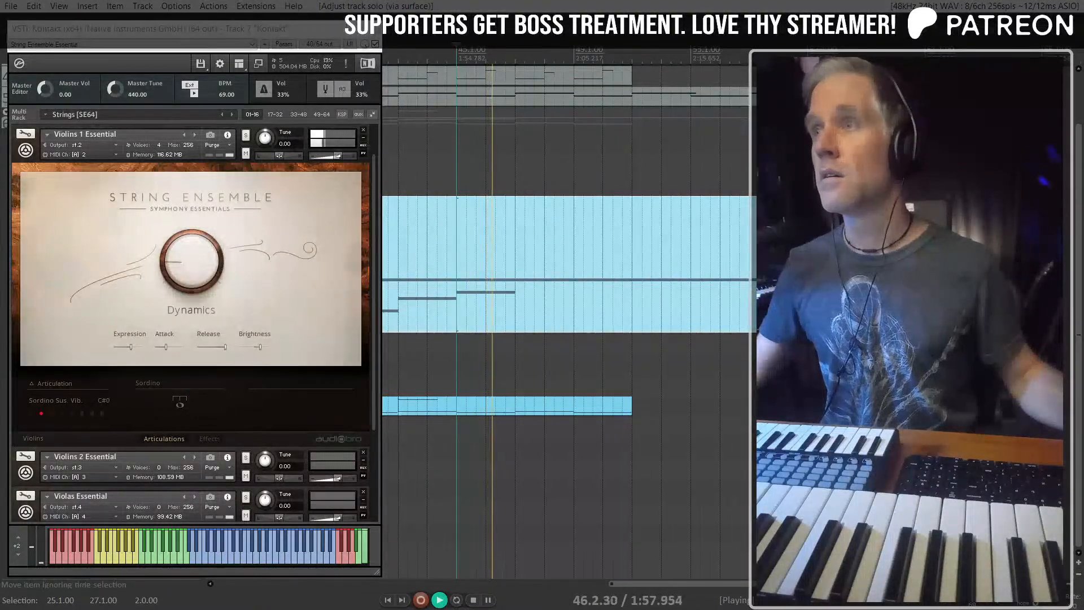
Step: Extend the held D3 in the first-violin item to just before bar 58 and close the piano roll
{"action": "scroll", "coordinate": [567, 200], "scroll_direction": "up", "scroll_amount": 1}
{"action": "scroll", "coordinate": [567, 200], "scroll_direction": "up", "scroll_amount": 1}
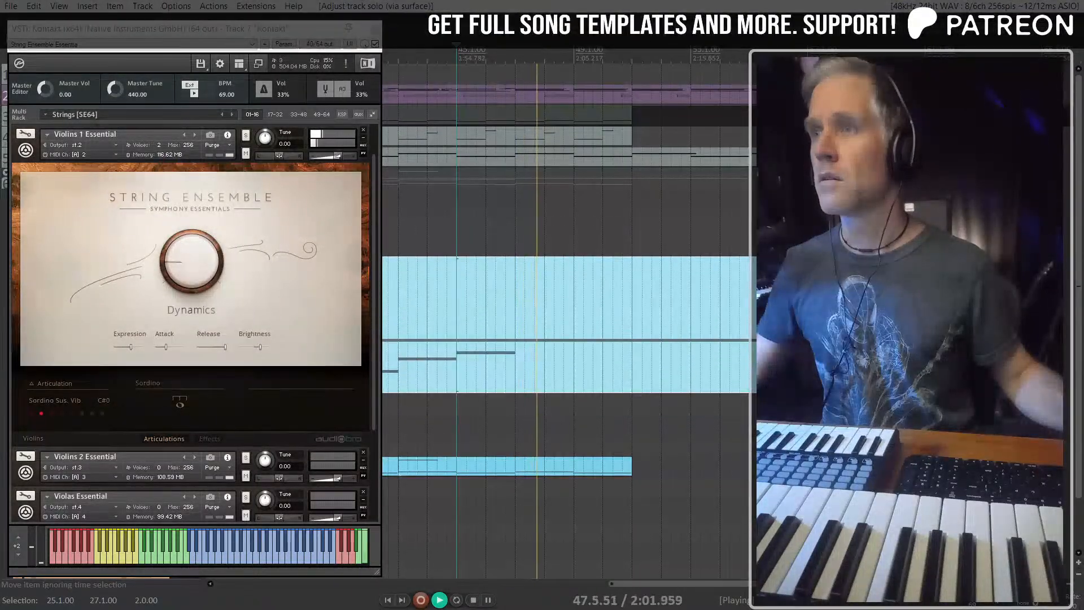
{"action": "double_click", "coordinate": [729, 259]}
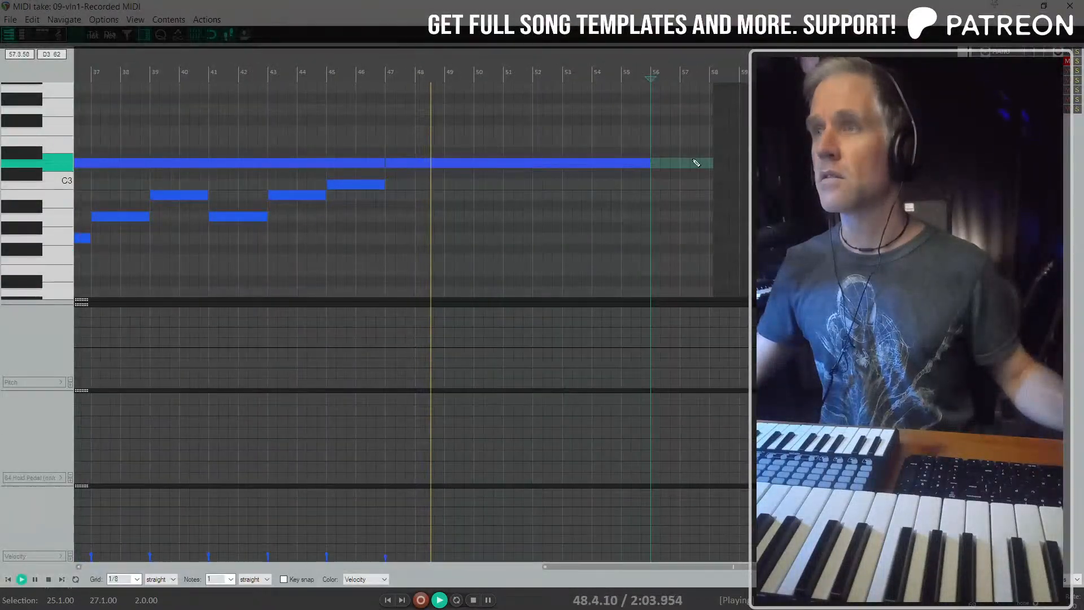
{"action": "mouse_move", "coordinate": [711, 163]}
{"action": "left_mouse_down"}
{"action": "mouse_move", "coordinate": [648, 163]}
{"action": "mouse_move", "coordinate": [707, 168]}
{"action": "left_mouse_up"}
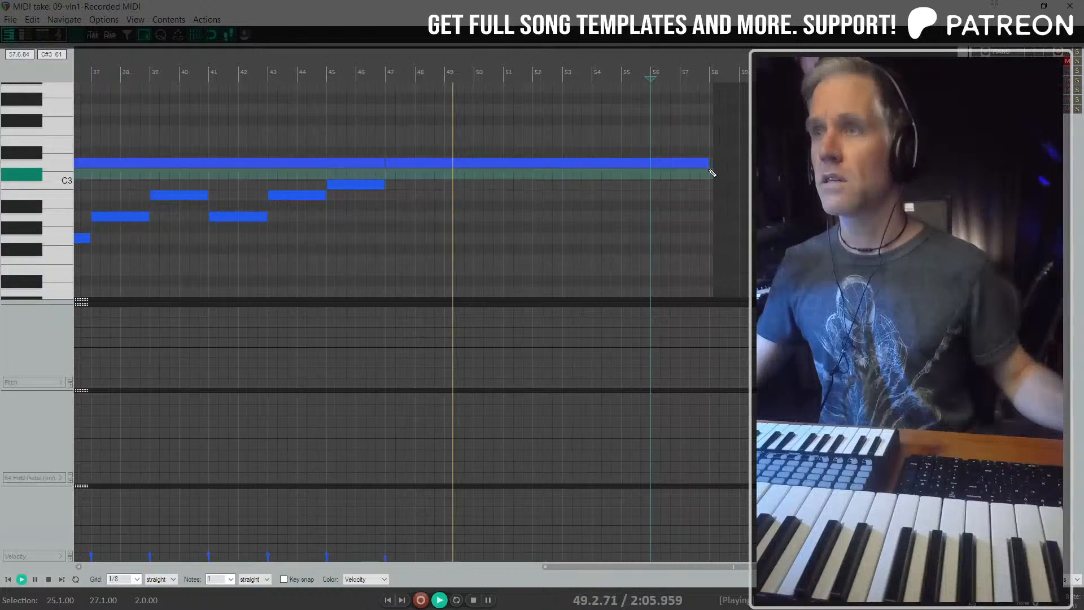
{"action": "key", "text": "Escape"}
Step: Close the strings Kontakt window and examine the end of the arrangement, including the last bas item, during playback
{"action": "scroll", "coordinate": [714, 232], "scroll_direction": "down", "scroll_amount": 5}
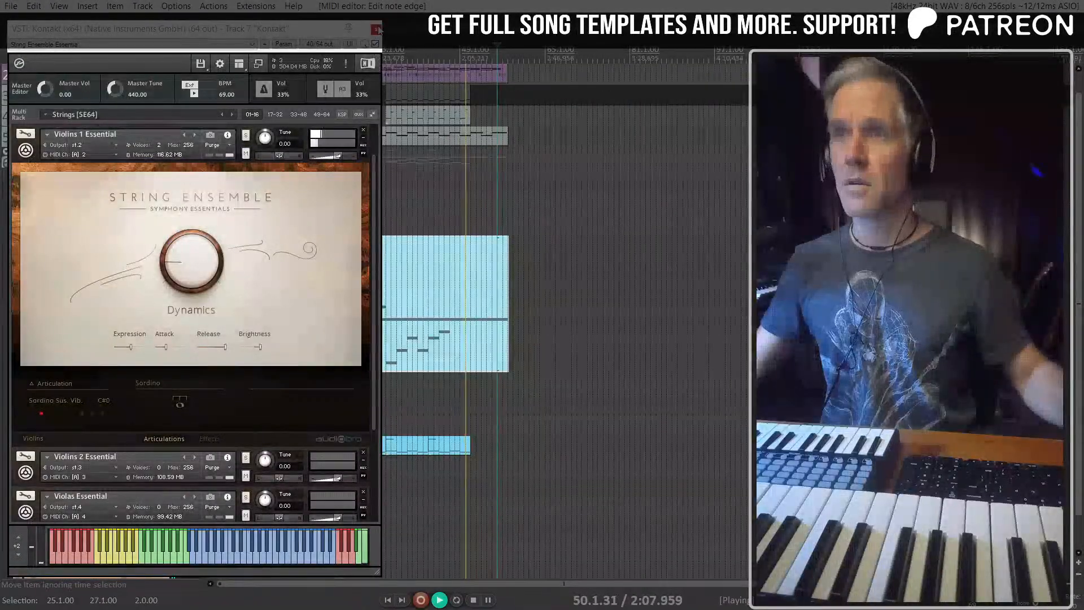
{"action": "left_click", "coordinate": [372, 27]}
{"action": "scroll", "coordinate": [452, 268], "scroll_direction": "up", "scroll_amount": 1}
{"action": "scroll", "coordinate": [166, 326], "scroll_direction": "up", "scroll_amount": 3}
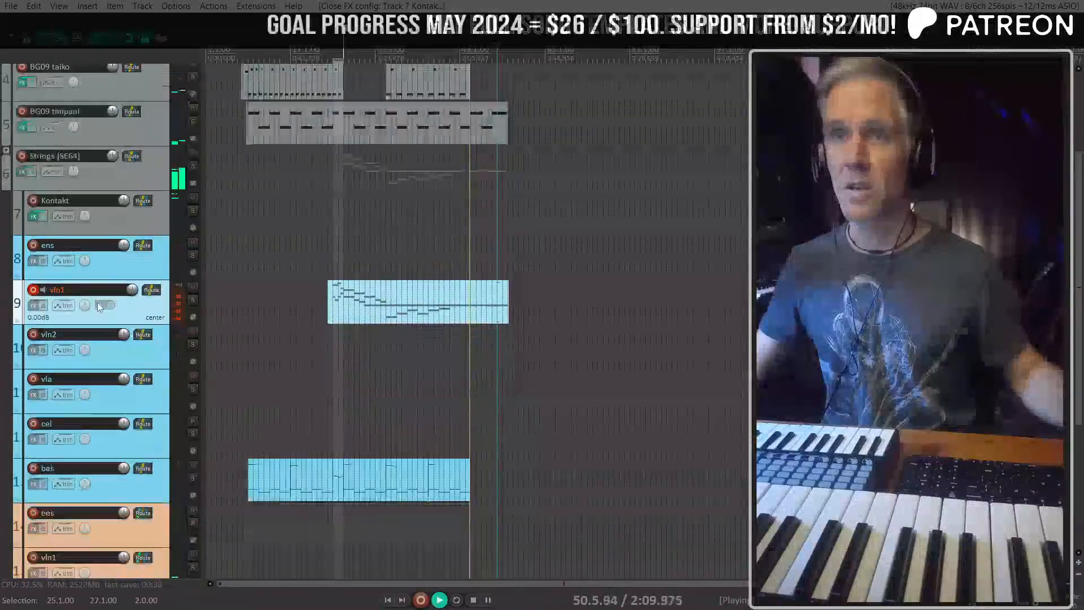
{"action": "scroll", "coordinate": [139, 290], "scroll_direction": "down", "scroll_amount": 5}
{"action": "scroll", "coordinate": [271, 201], "scroll_direction": "up", "scroll_amount": 3}
{"action": "scroll", "coordinate": [504, 206], "scroll_direction": "left", "scroll_amount": 2}
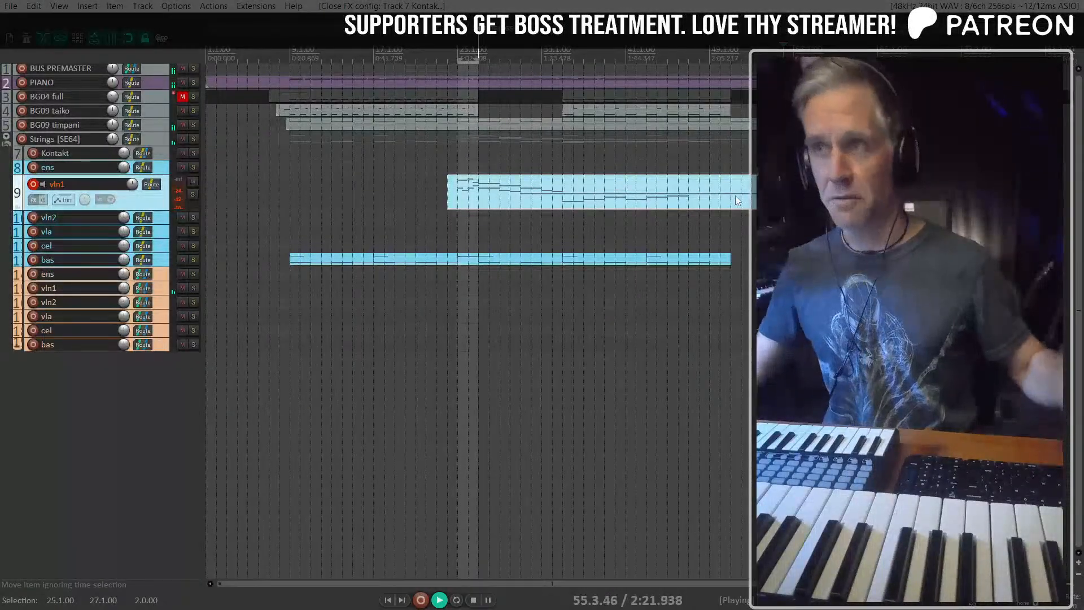
{"action": "left_click", "coordinate": [701, 261]}
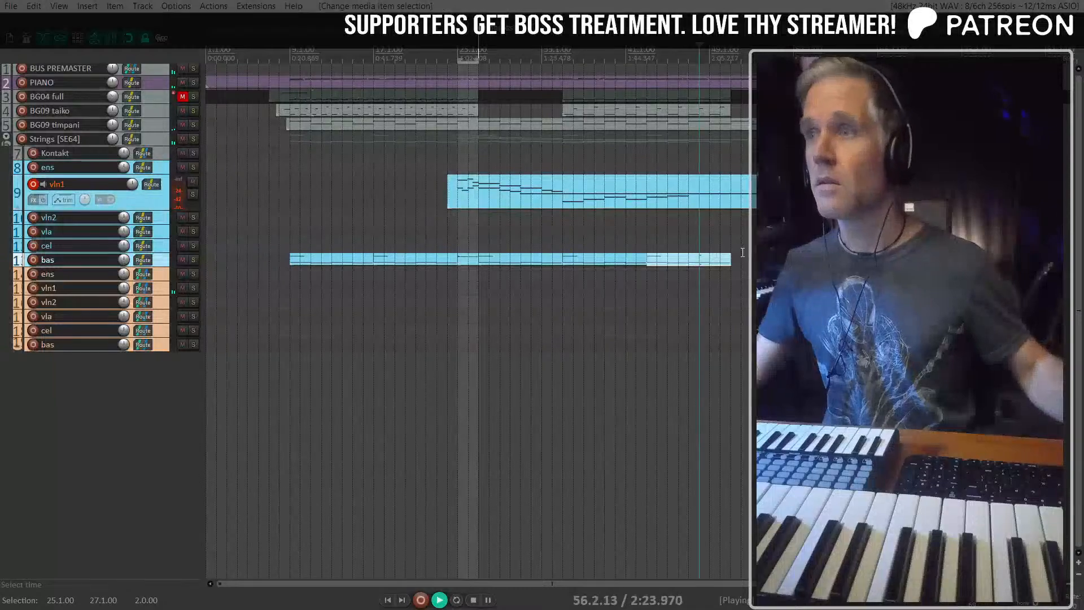
{"action": "scroll", "coordinate": [743, 252], "scroll_direction": "up", "scroll_amount": 2}
{"action": "scroll", "coordinate": [743, 252], "scroll_direction": "down", "scroll_amount": 2}
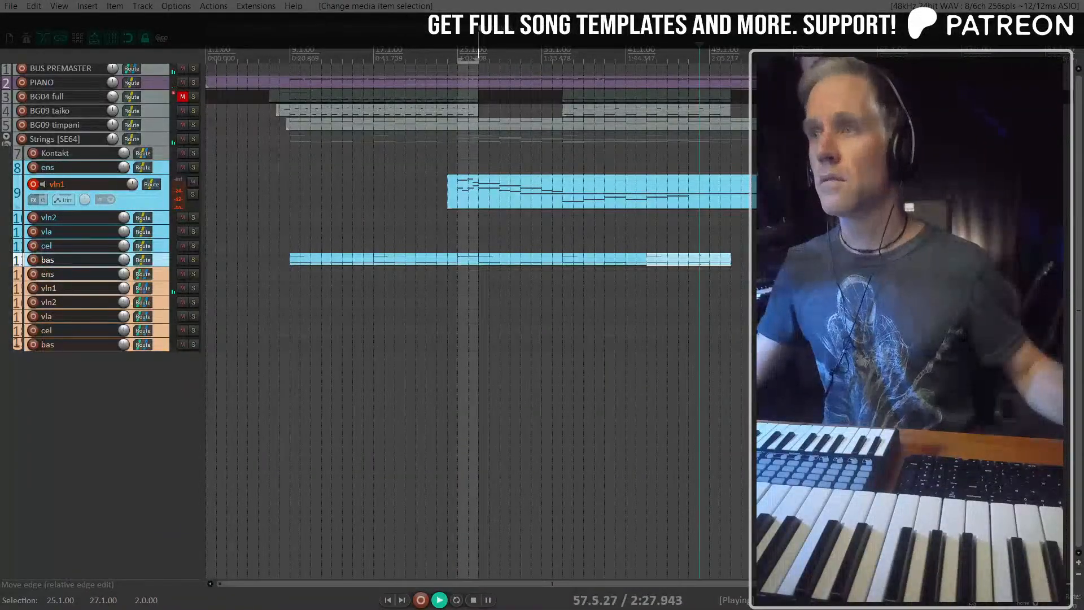
Step: Unmute the BG04 full track and trim the starts of the PIANO, BG04 full and BG09 taiko items to bar 8
{"action": "left_click", "coordinate": [279, 165]}
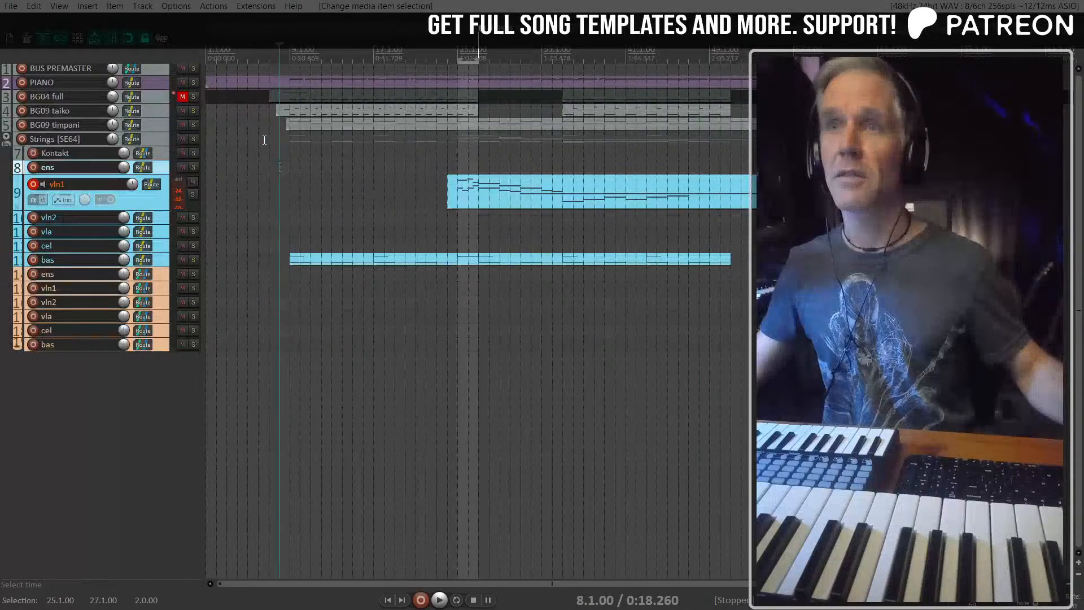
{"action": "left_click", "coordinate": [182, 98]}
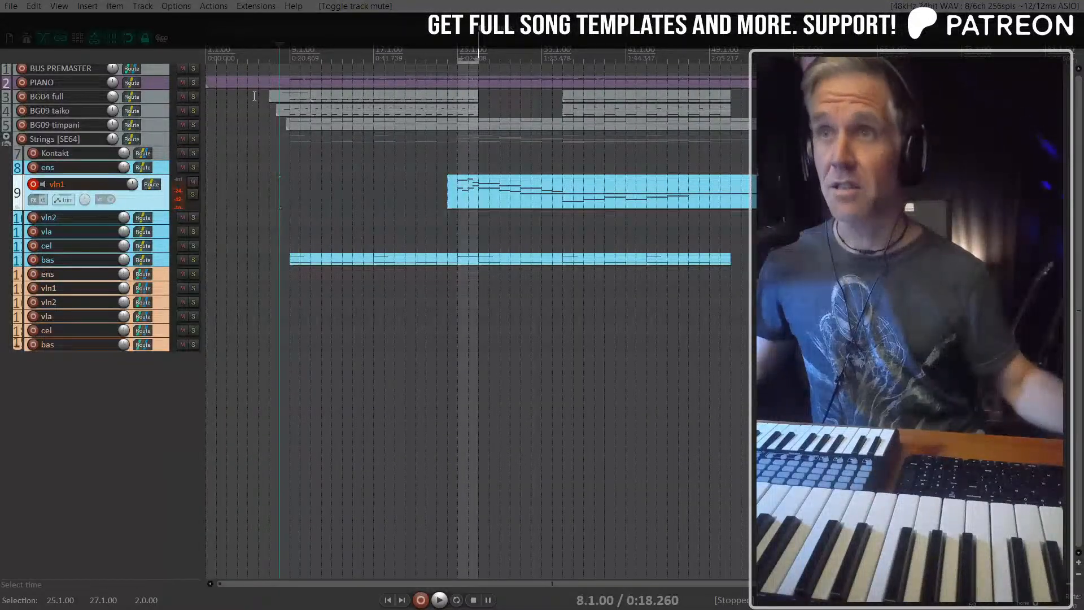
{"action": "left_click", "coordinate": [237, 84]}
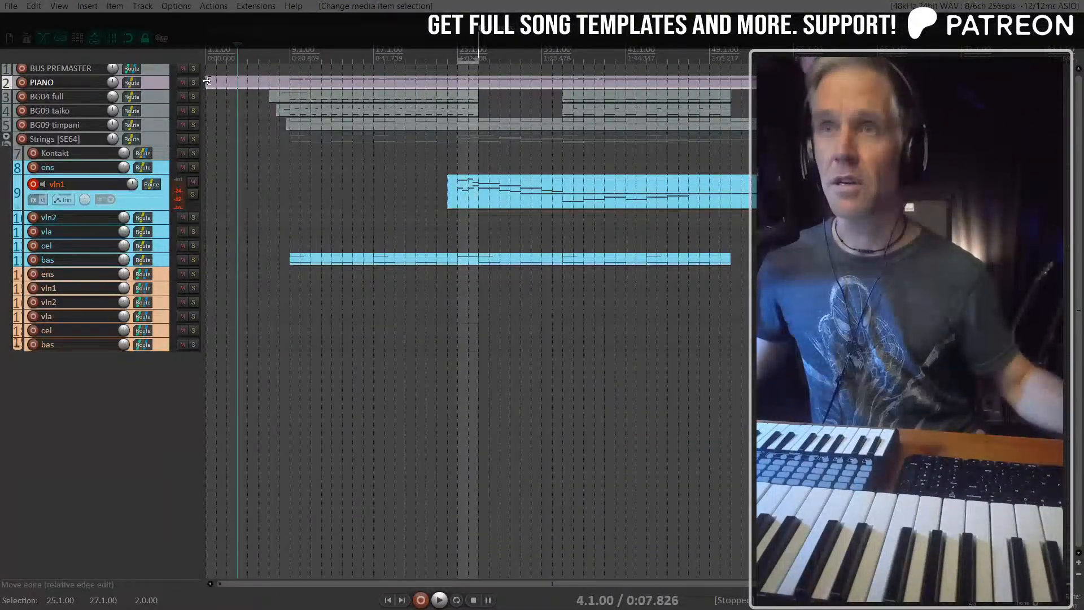
{"action": "left_click_drag", "start_coordinate": [208, 81], "coordinate": [283, 89]}
{"action": "scroll", "coordinate": [284, 90], "scroll_direction": "up", "scroll_amount": 3}
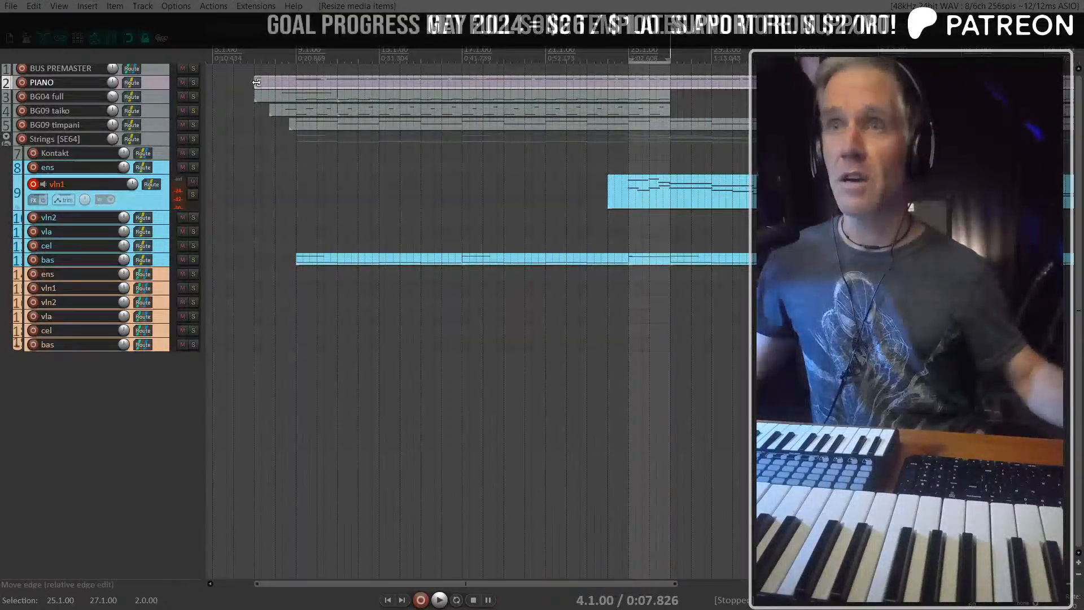
{"action": "left_click_drag", "start_coordinate": [256, 78], "coordinate": [275, 111]}
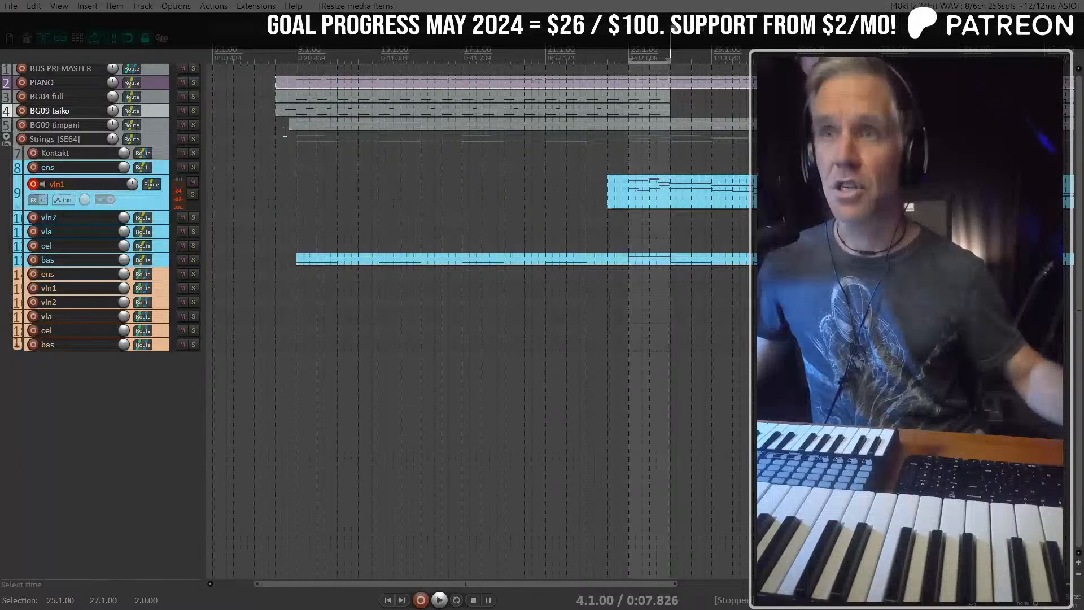
Step: Play the full arrangement from bar 8
{"action": "left_click", "coordinate": [276, 129]}
{"action": "scroll", "coordinate": [277, 132], "scroll_direction": "up", "scroll_amount": 1}
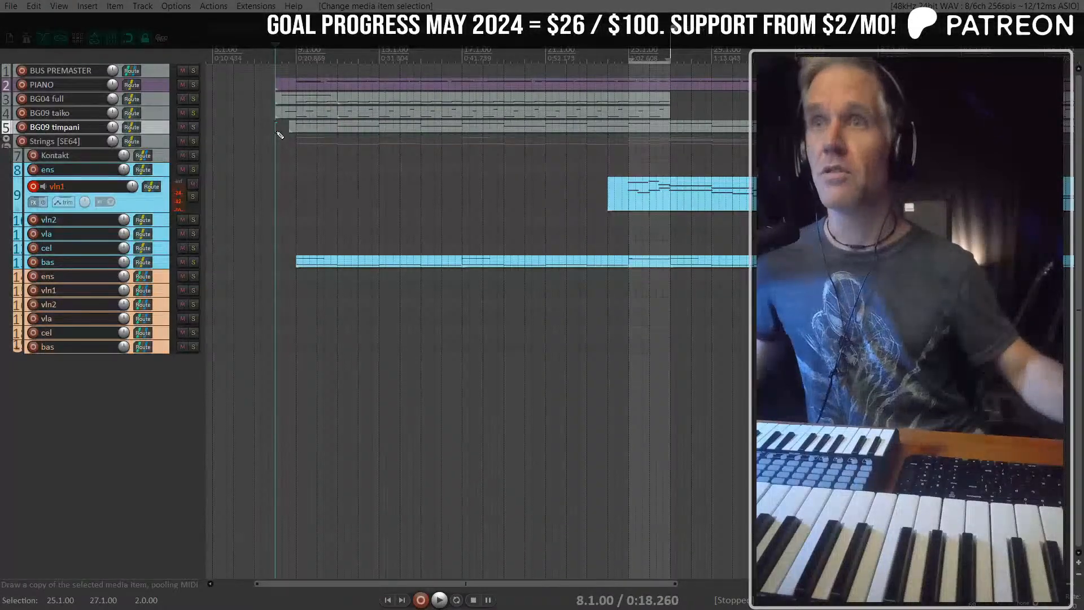
{"action": "scroll", "coordinate": [306, 140], "scroll_direction": "up", "scroll_amount": 3}
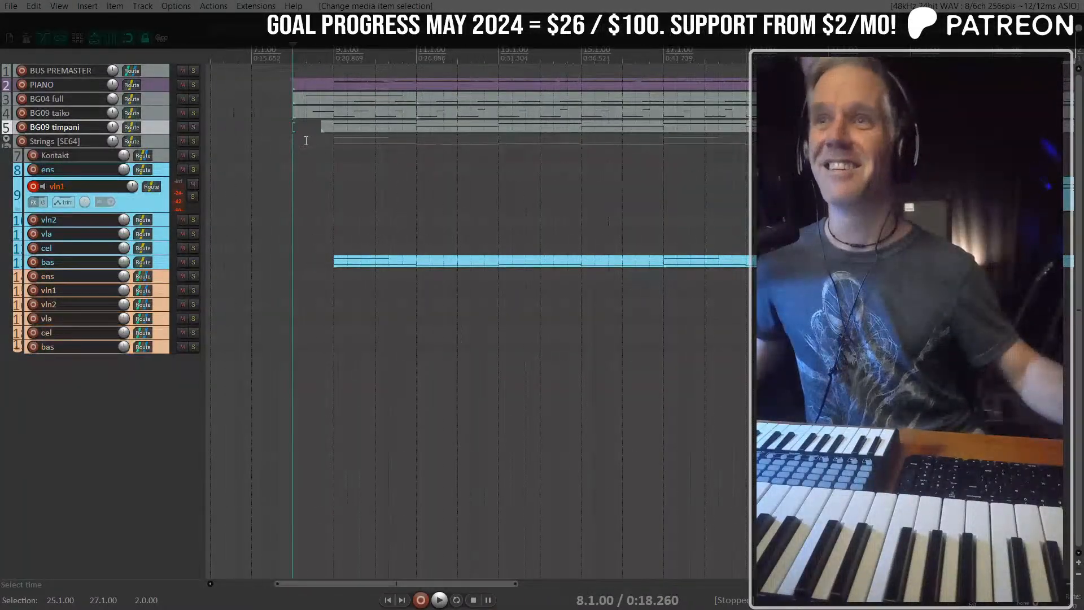
{"action": "key", "text": "space"}
{"action": "scroll", "coordinate": [305, 140], "scroll_direction": "down", "scroll_amount": 2}
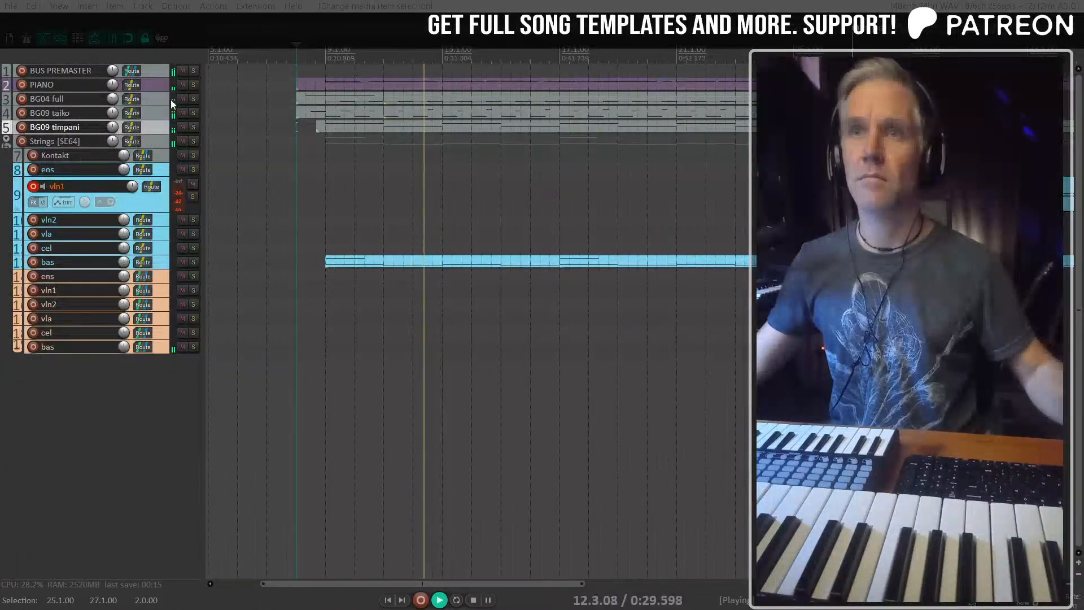
Step: Open the PIANO track's NOIRE Pure instrument and inspect its effects and anatomy settings during playback
{"action": "left_click", "coordinate": [158, 83]}
{"action": "double_click", "coordinate": [147, 85]}
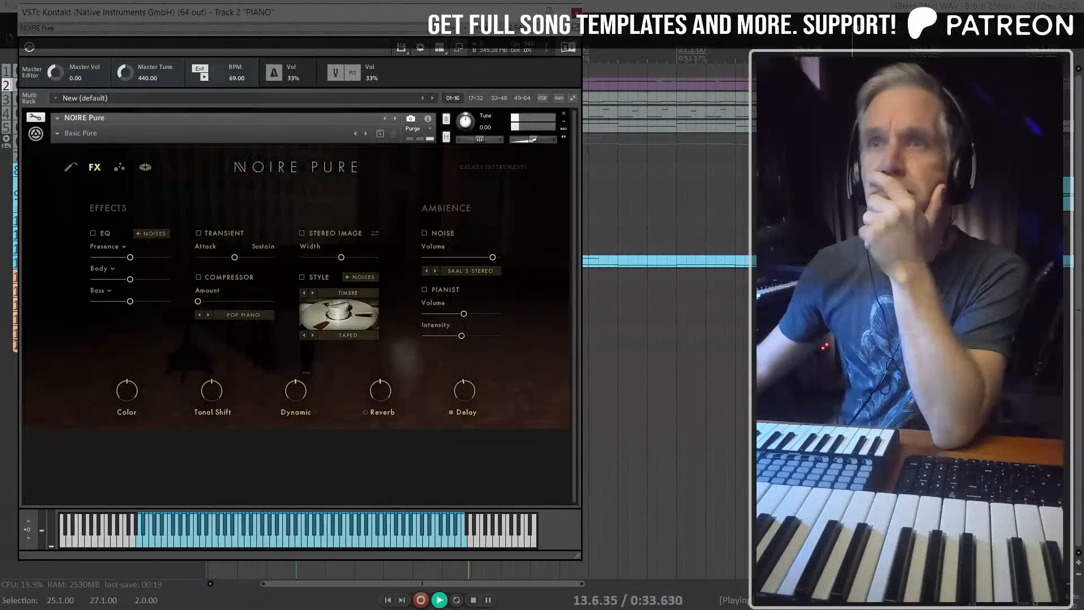
{"action": "left_click_drag", "start_coordinate": [285, 22], "coordinate": [288, 60]}
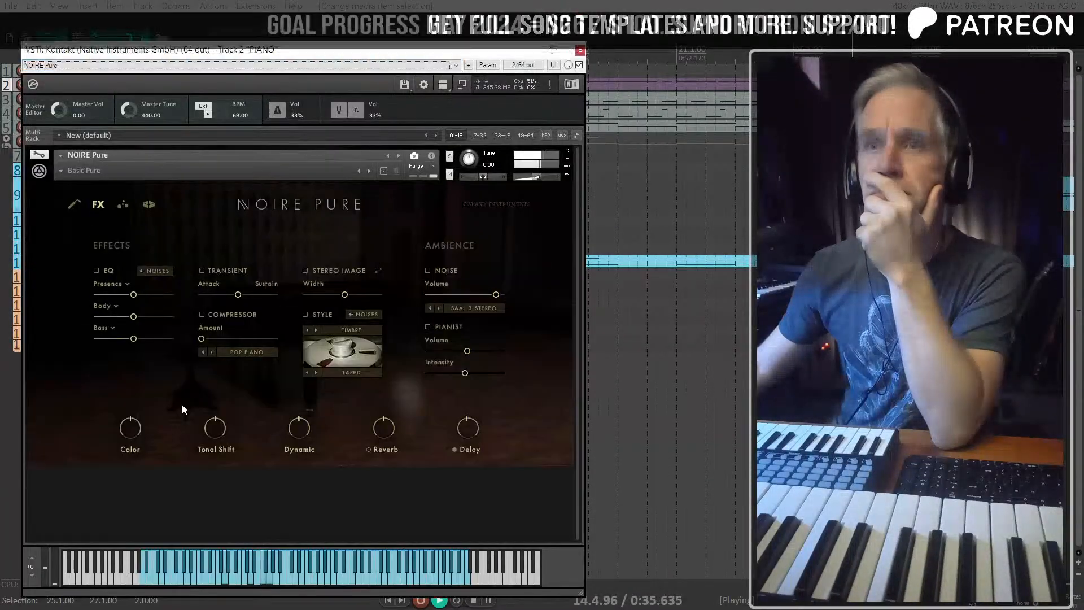
{"action": "left_click", "coordinate": [72, 207]}
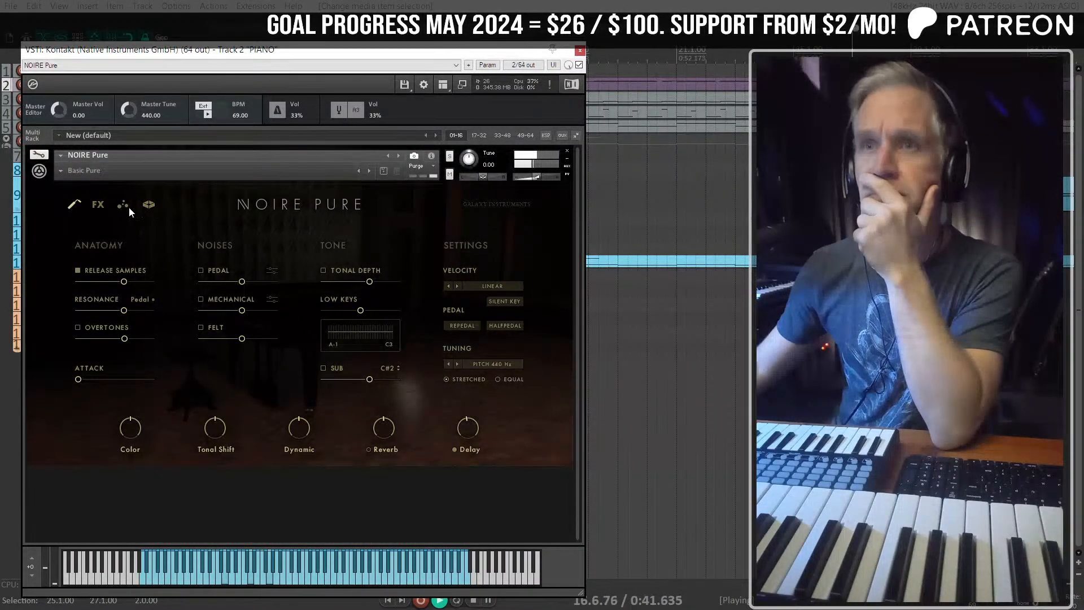
{"action": "left_click", "coordinate": [74, 207]}
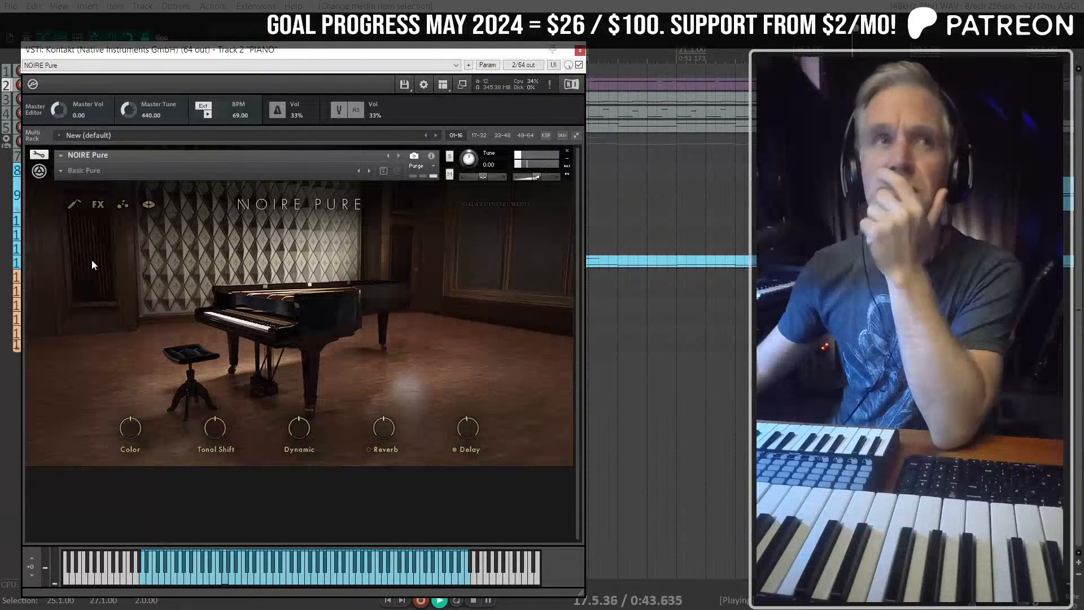
{"action": "mouse_move", "coordinate": [281, 51]}
{"action": "left_mouse_down"}
{"action": "mouse_move", "coordinate": [298, 57]}
{"action": "mouse_move", "coordinate": [275, 37]}
{"action": "mouse_move", "coordinate": [288, 41]}
{"action": "left_mouse_up"}
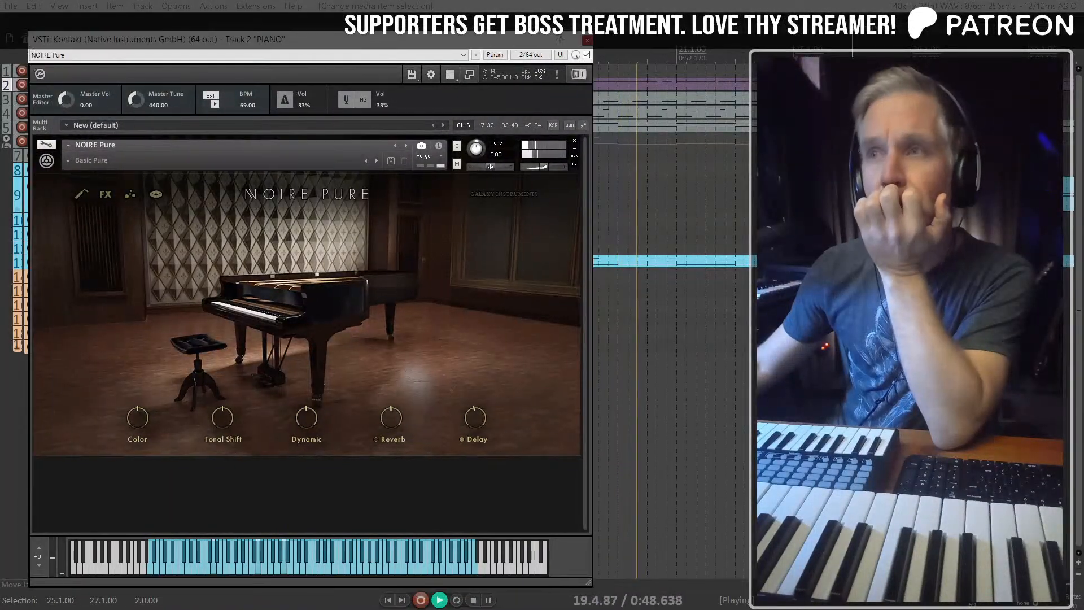
Step: Show the mixer, move the piano instrument window aside and lower the BG09 taiko track's volume to -6.61 dB
{"action": "left_click", "coordinate": [651, 114]}
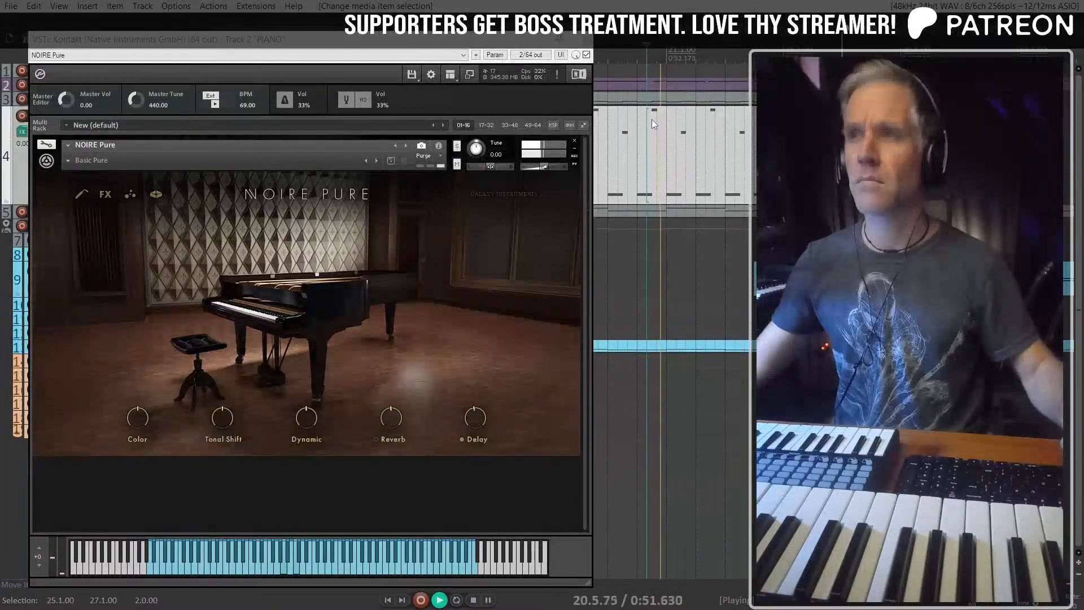
{"action": "left_click", "coordinate": [497, 39]}
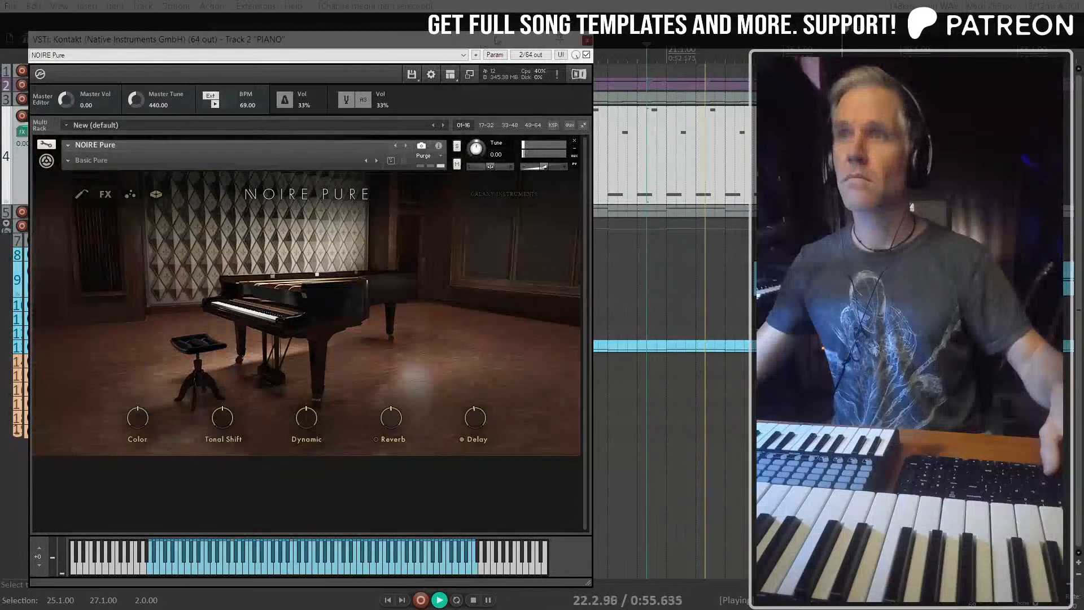
{"action": "key", "text": "ctrl+m"}
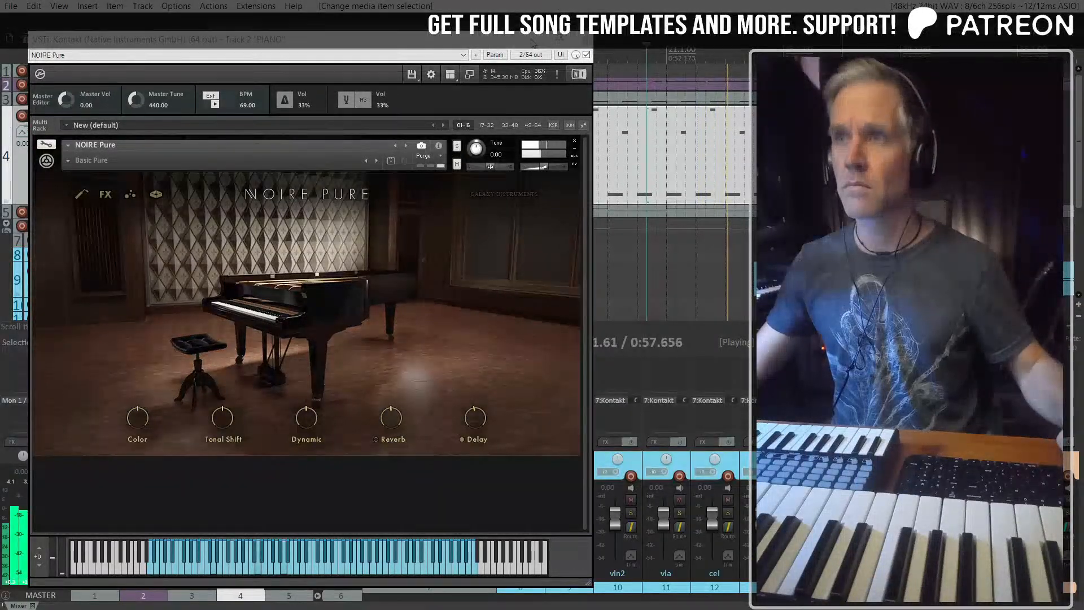
{"action": "left_click_drag", "start_coordinate": [531, 43], "coordinate": [940, 26]}
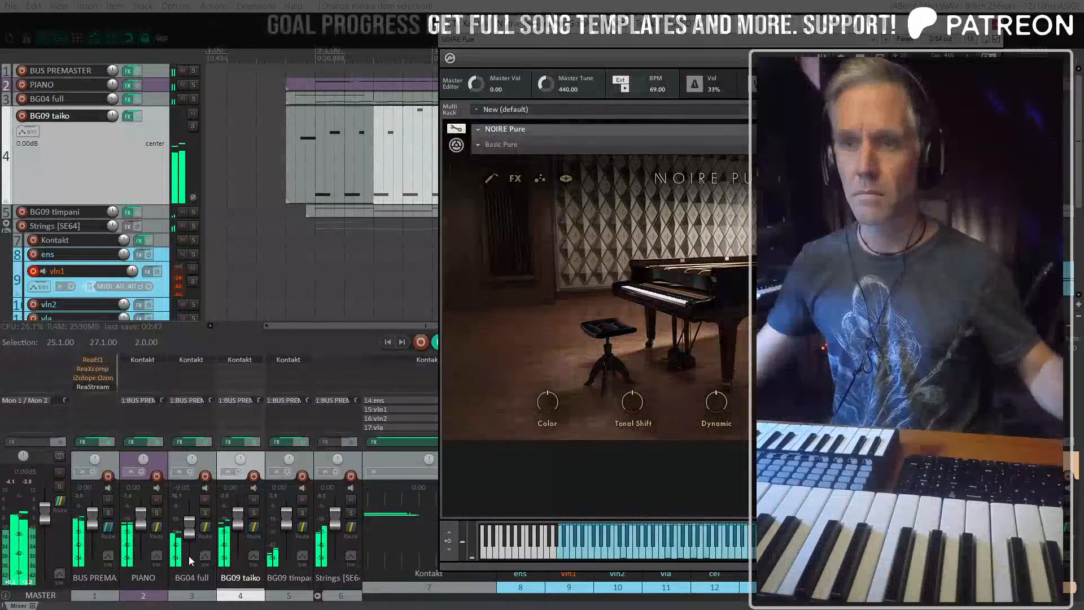
{"action": "left_click_drag", "start_coordinate": [238, 511], "coordinate": [238, 518]}
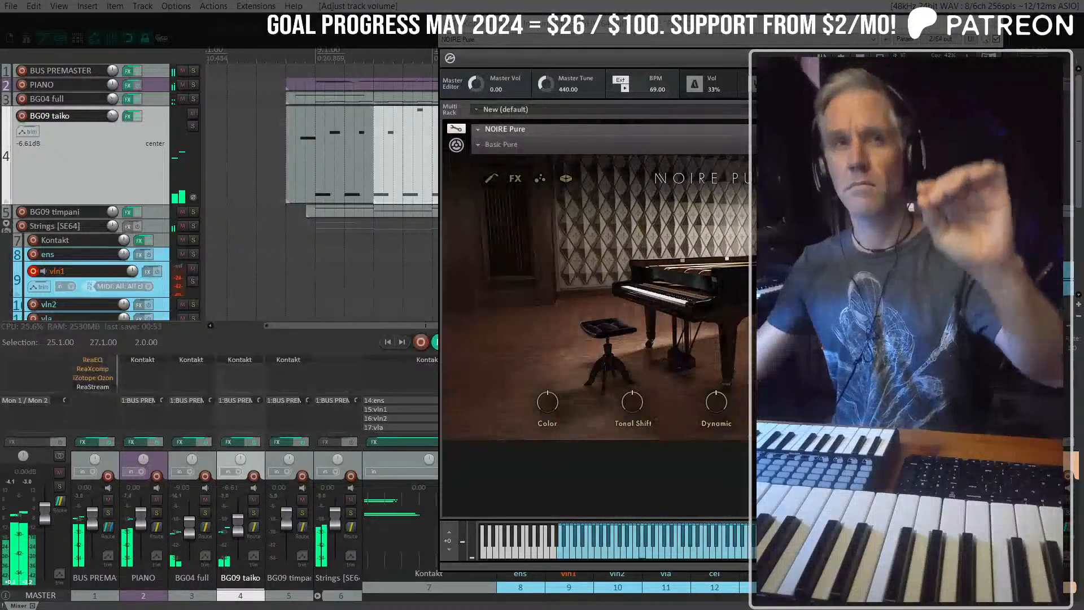
Step: Select the first-violin item near bar 25 and close the NOIRE Pure piano window
{"action": "left_click_drag", "start_coordinate": [540, 30], "coordinate": [194, 45]}
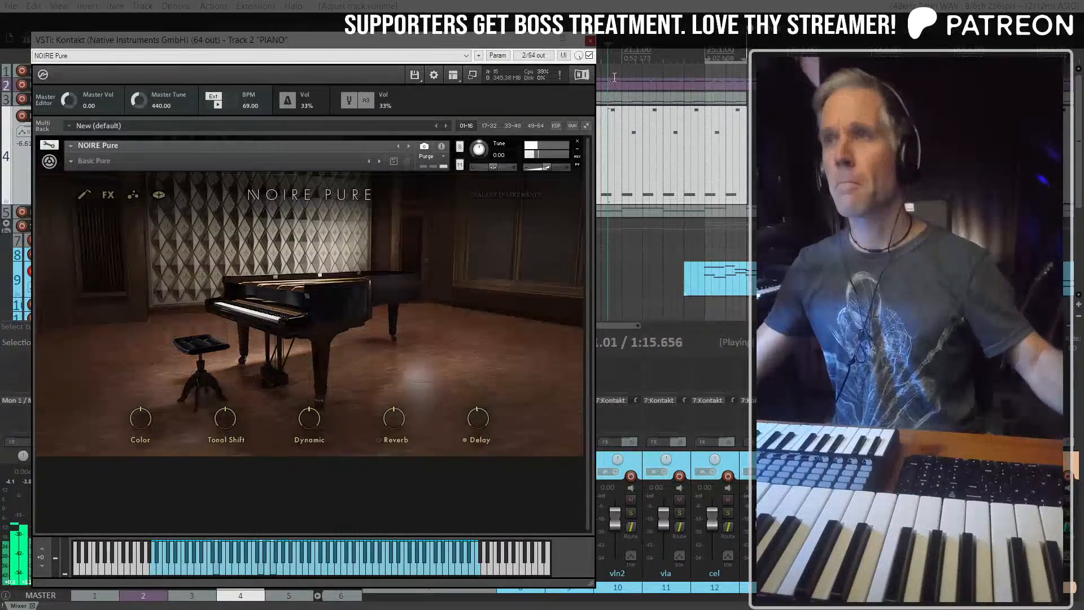
{"action": "left_click", "coordinate": [591, 43]}
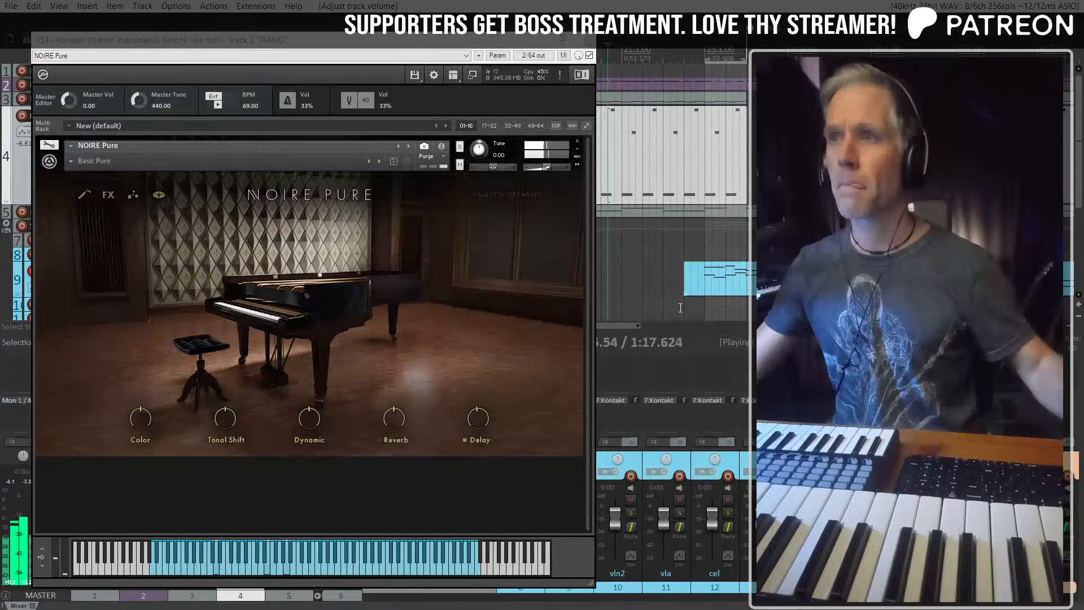
{"action": "left_click", "coordinate": [732, 286]}
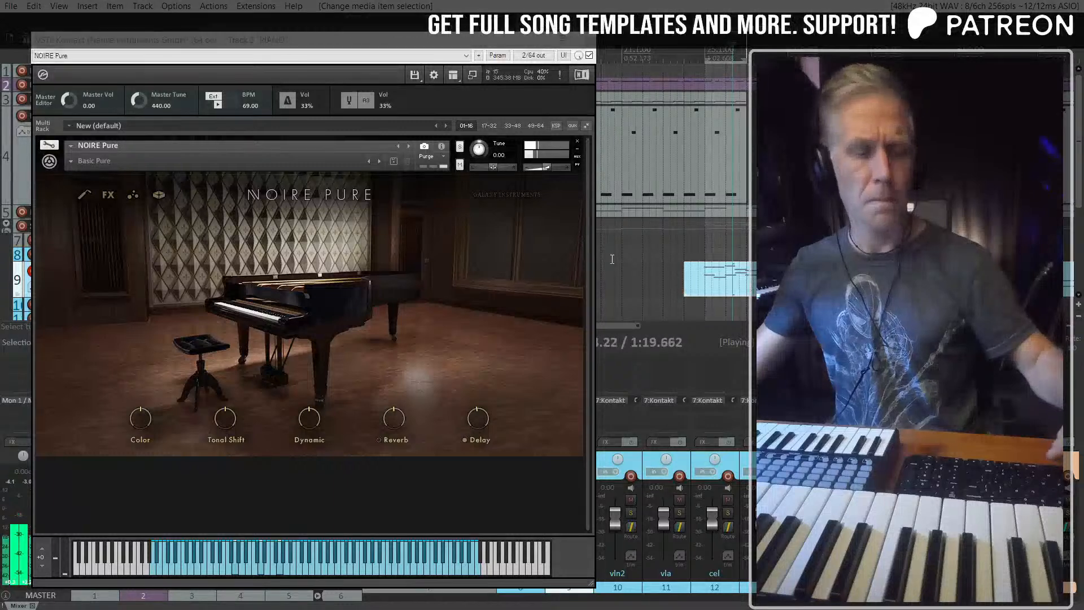
{"action": "left_click", "coordinate": [585, 40]}
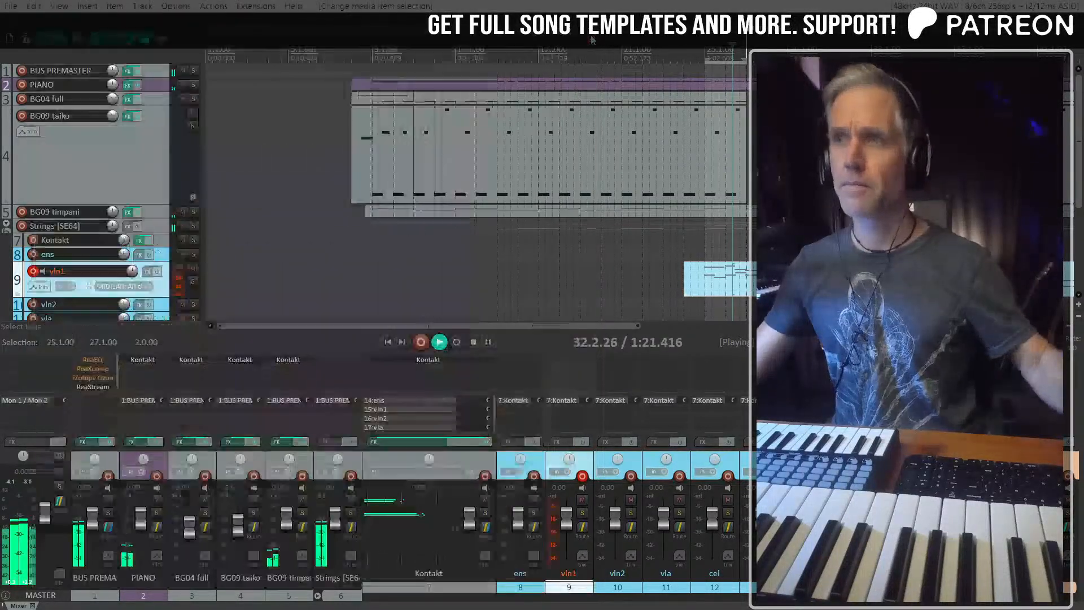
Step: Open the strings Kontakt instrument, show the Violins 1 effects, and raise the Violins 1 Dynamics slightly while listening to the arrangement's end
{"action": "left_click", "coordinate": [159, 226]}
{"action": "left_click", "coordinate": [159, 241]}
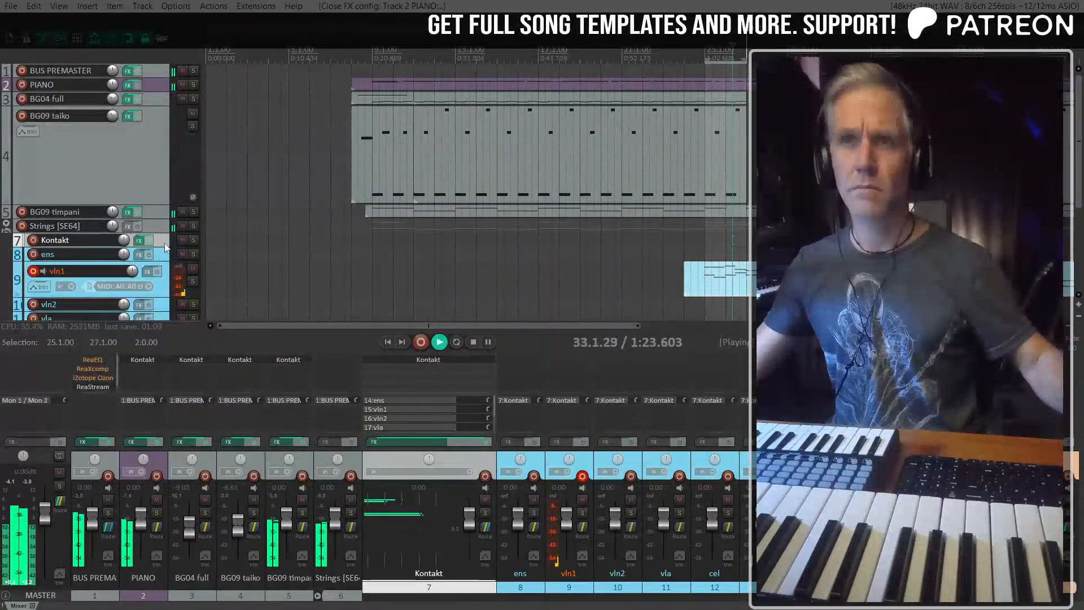
{"action": "key", "text": "f"}
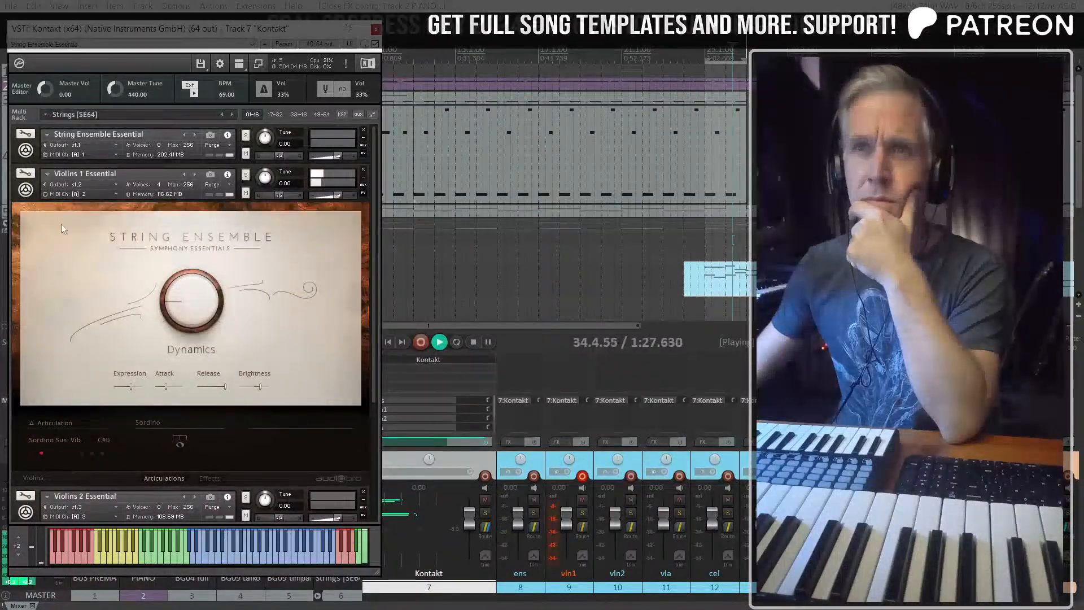
{"action": "left_click", "coordinate": [201, 479]}
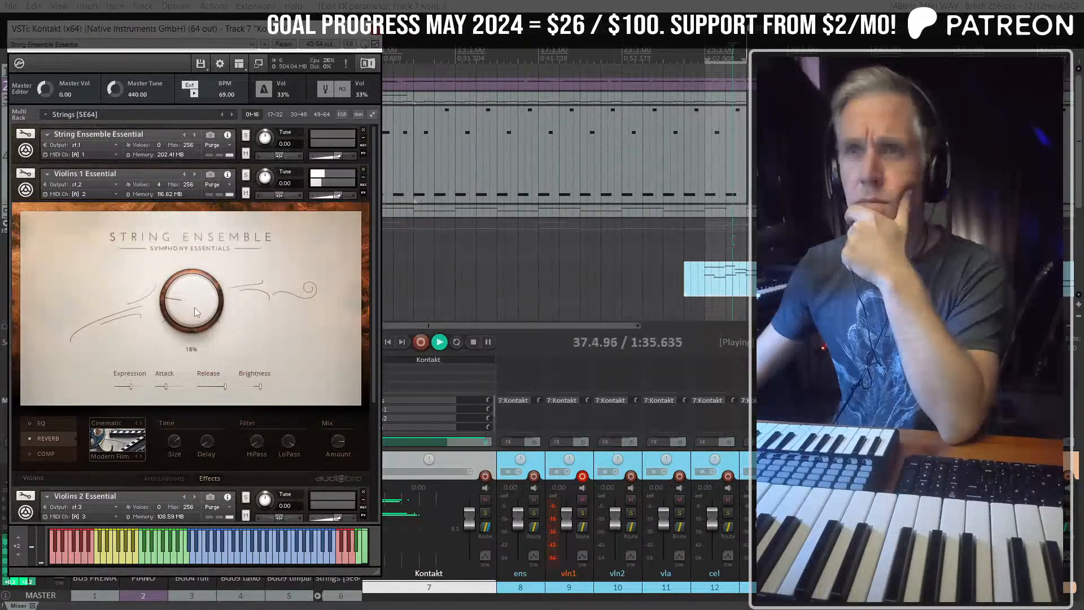
{"action": "left_click_drag", "start_coordinate": [192, 301], "coordinate": [191, 296]}
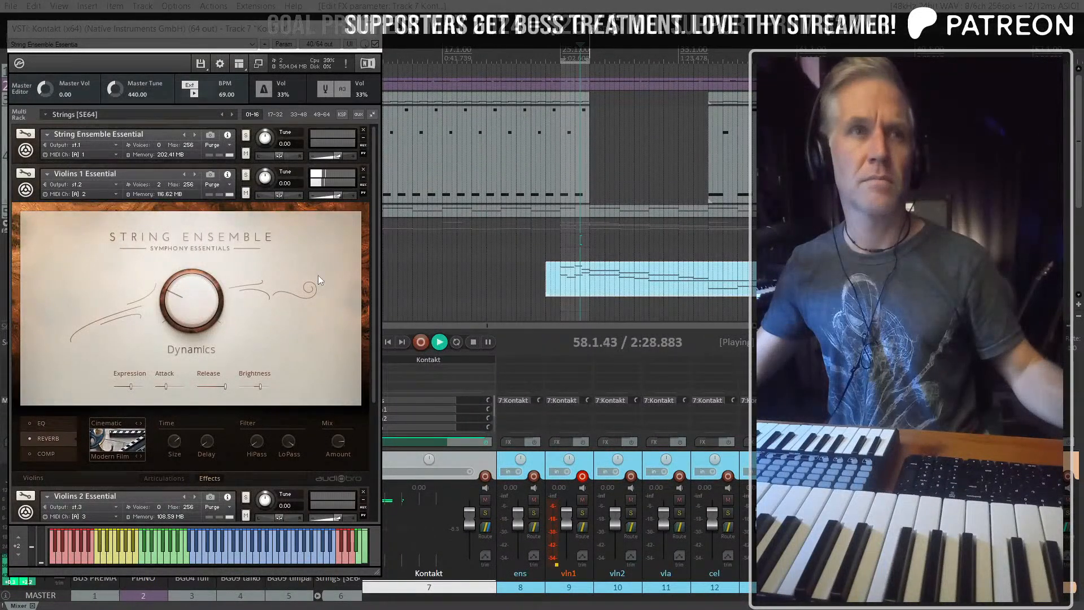
{"action": "left_click", "coordinate": [1009, 279]}
{"action": "scroll", "coordinate": [1008, 279], "scroll_direction": "down", "scroll_amount": 2}
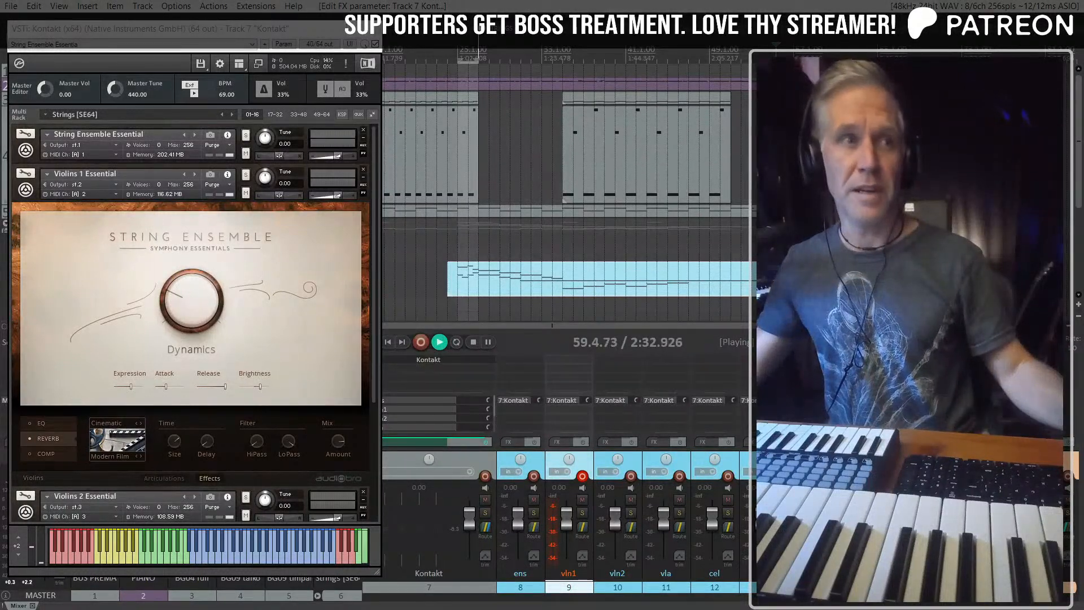
Step: Stop playback, collapse the Violins 1 Essential instrument in the Kontakt rack, and close the strings plugin window
{"action": "left_click", "coordinate": [764, 246]}
{"action": "key", "text": "space"}
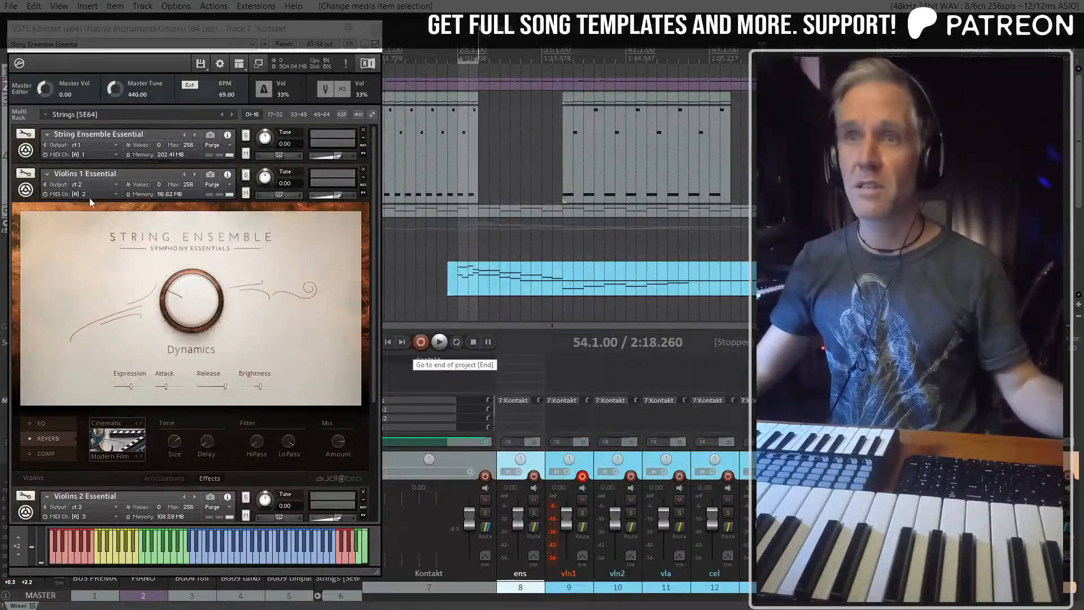
{"action": "left_click", "coordinate": [25, 190]}
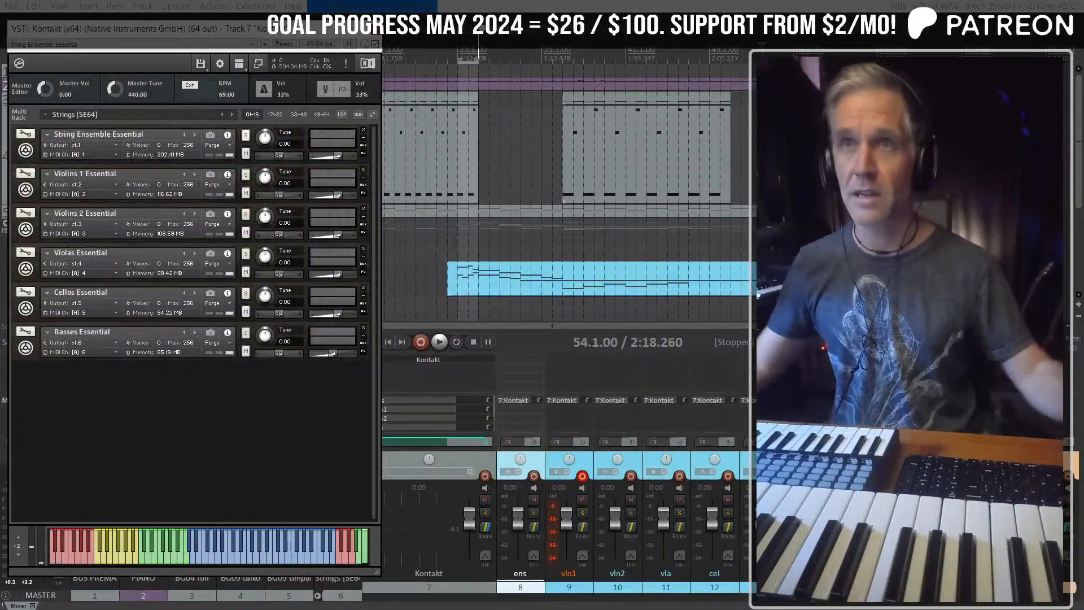
{"action": "left_click", "coordinate": [376, 31]}
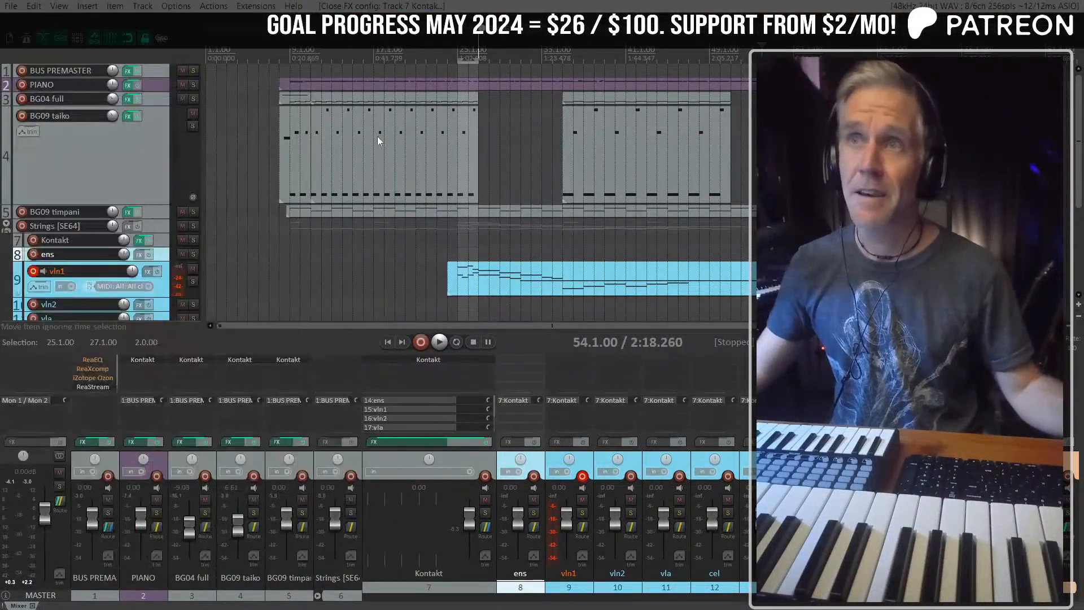
Step: Reduce the track heights to a compact overview, disarm the first vln1 track's recording, and select the Strings [SE64] folder track
{"action": "left_click", "coordinate": [115, 165]}
{"action": "scroll", "coordinate": [120, 166], "scroll_direction": "up", "scroll_amount": 3}
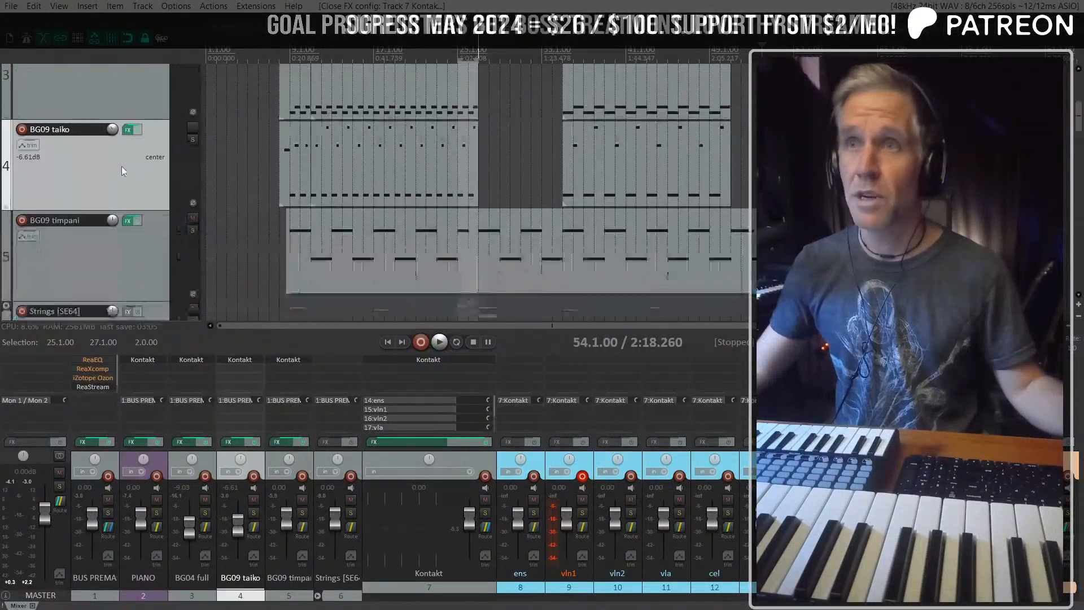
{"action": "scroll", "coordinate": [125, 167], "scroll_direction": "down", "scroll_amount": 5}
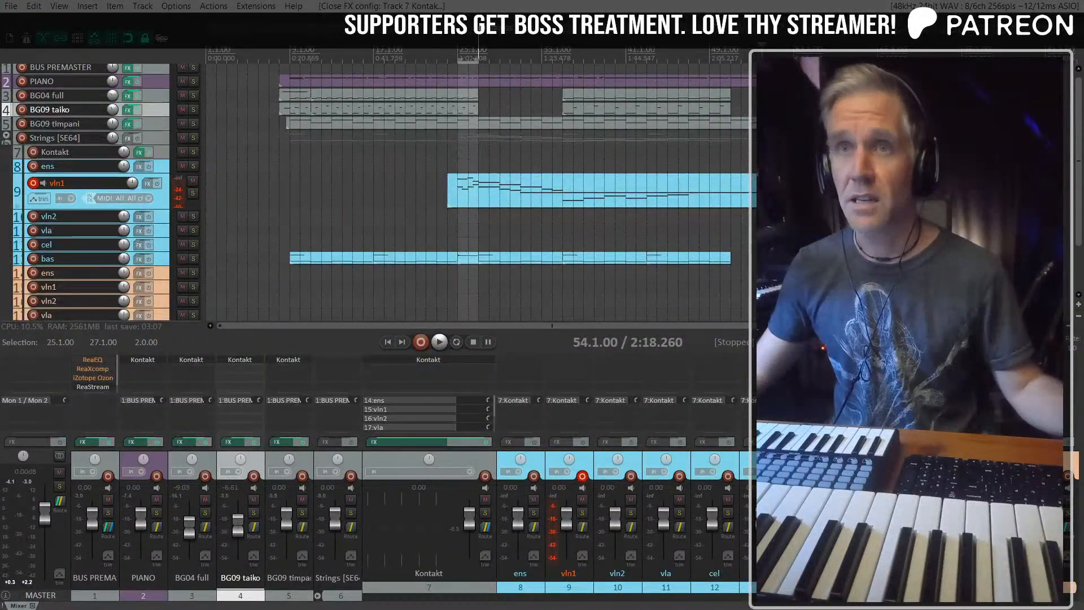
{"action": "left_click", "coordinate": [35, 183]}
{"action": "left_click", "coordinate": [161, 153]}
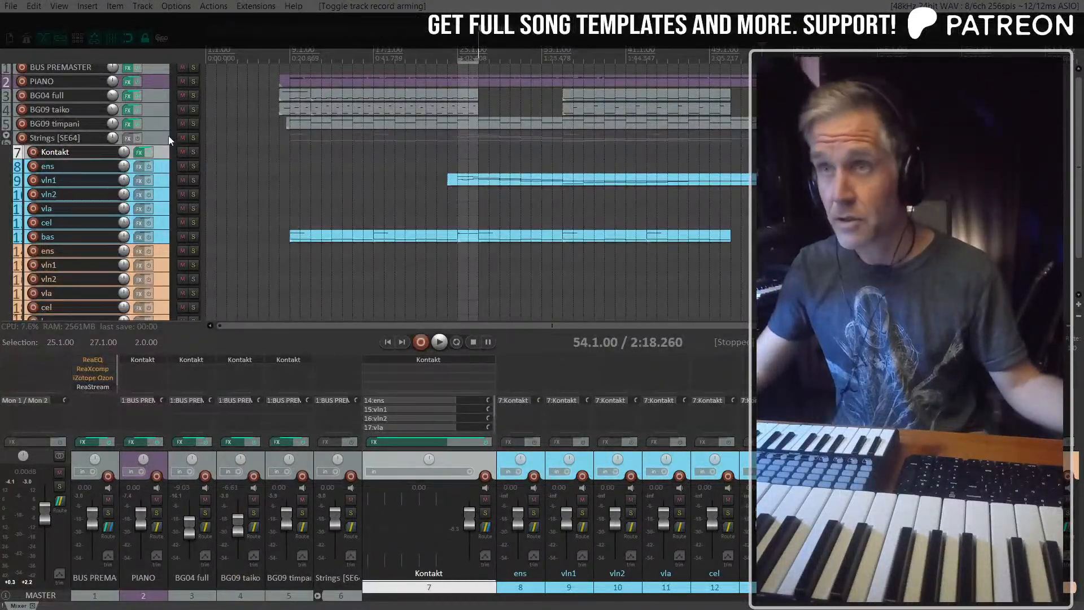
{"action": "left_click", "coordinate": [169, 138]}
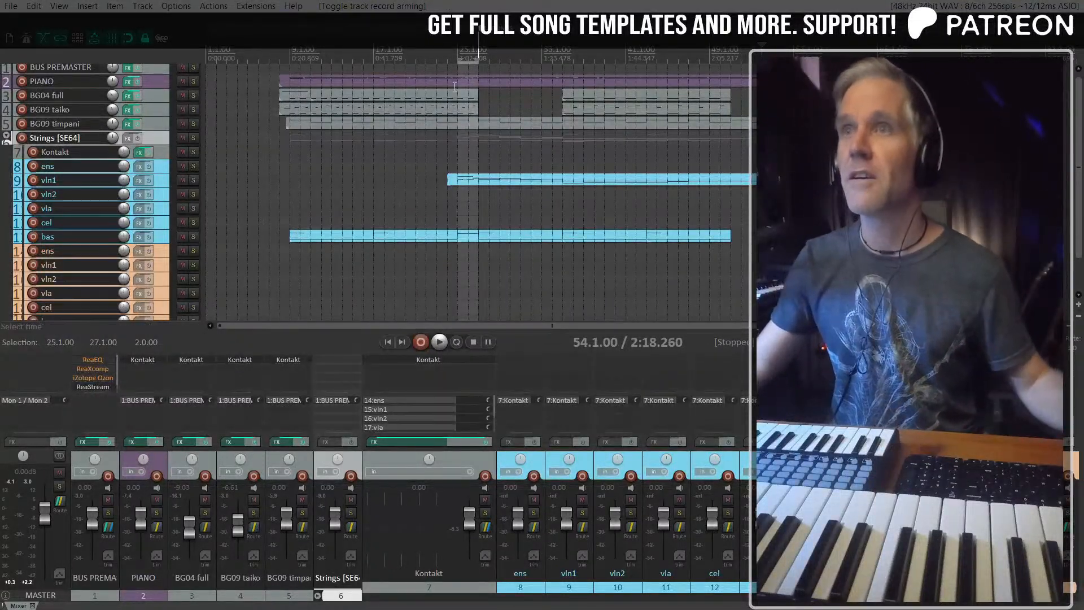
Step: Play the arrangement from bar 8, where the piano and taiko parts begin
{"action": "scroll", "coordinate": [382, 196], "scroll_direction": "down", "scroll_amount": 2}
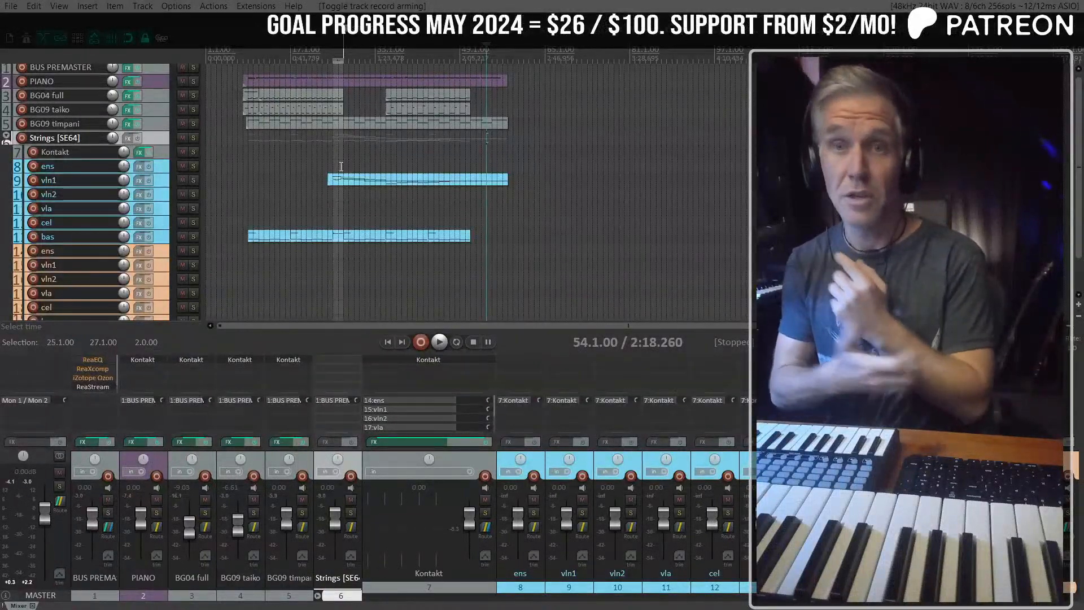
{"action": "scroll", "coordinate": [341, 166], "scroll_direction": "up", "scroll_amount": 2}
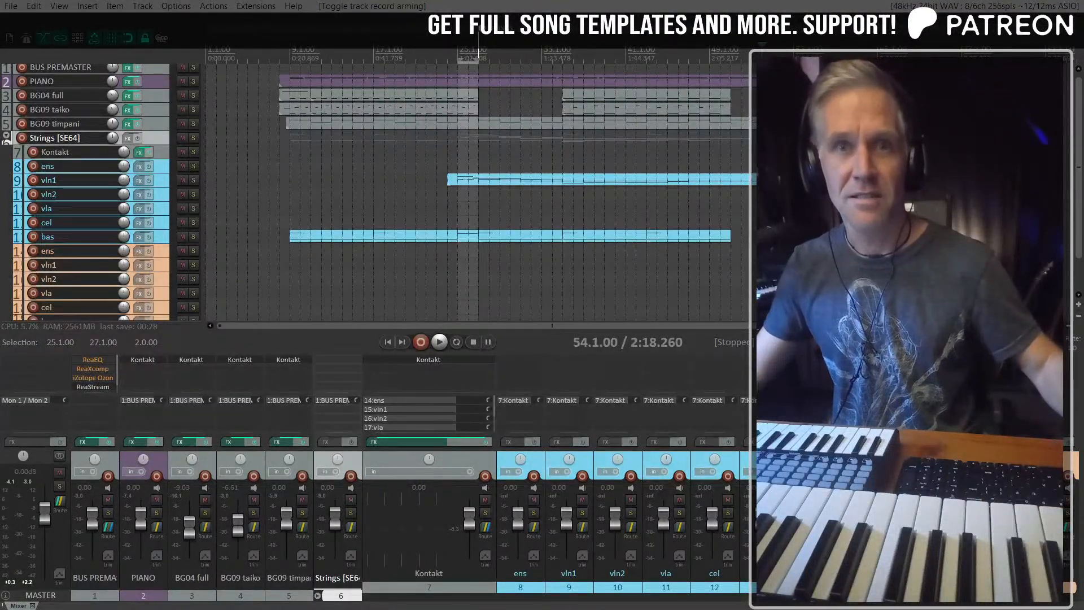
{"action": "left_click", "coordinate": [281, 143]}
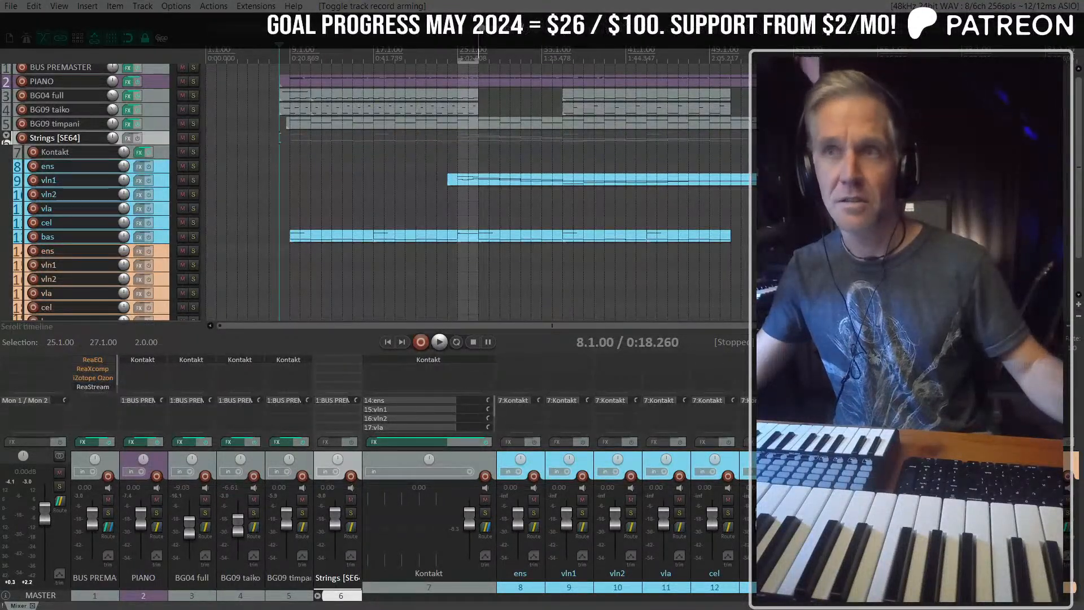
{"action": "key", "text": "space"}
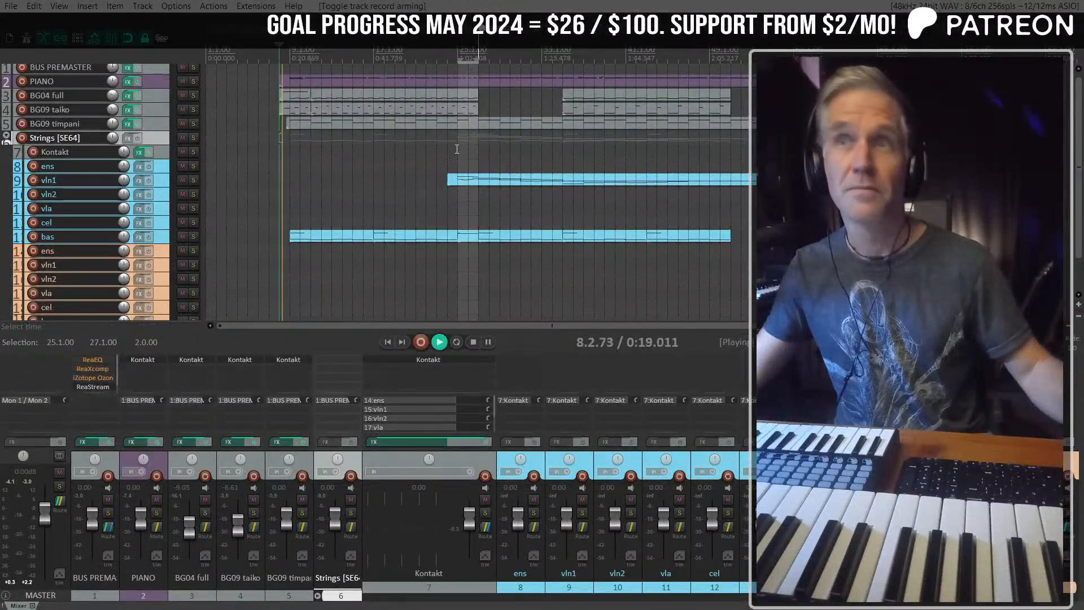